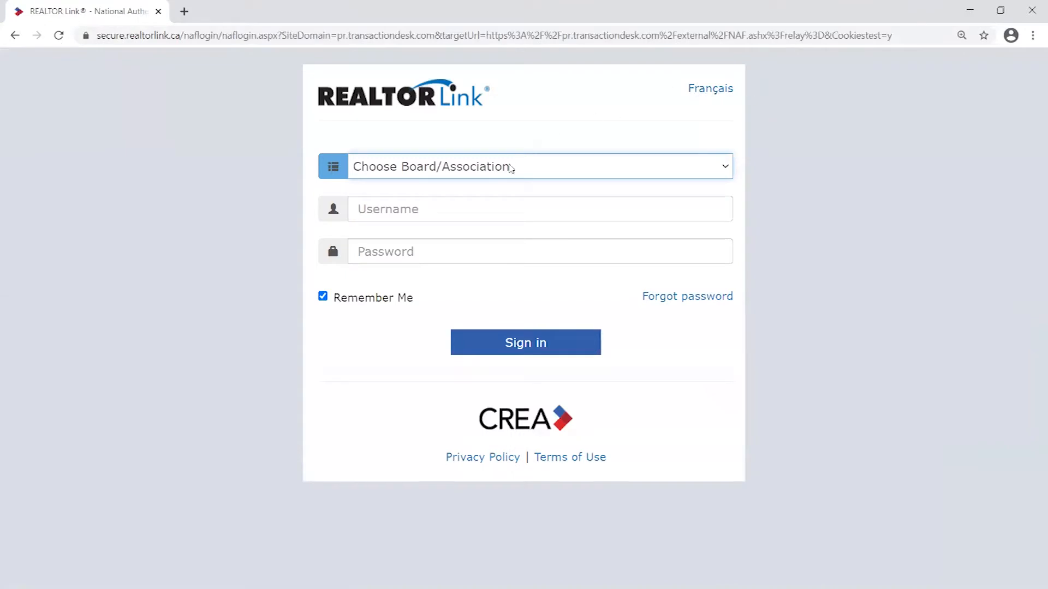
- Select the Oakville-Milton board in REALTOR Link and sign in through it
click(510, 172)
drag(727, 212, 706, 375)
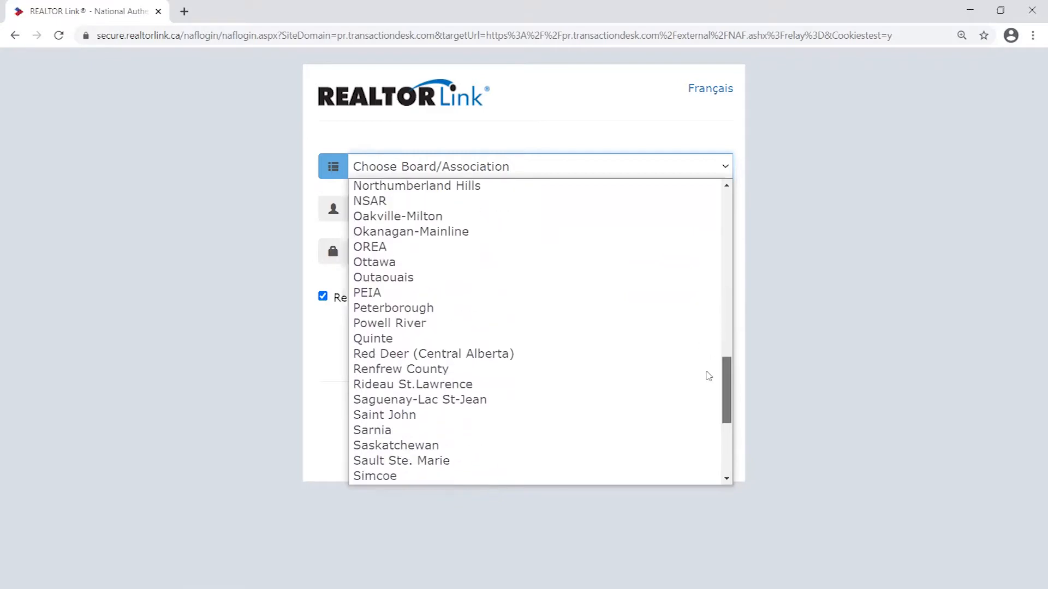
click(417, 223)
click(532, 259)
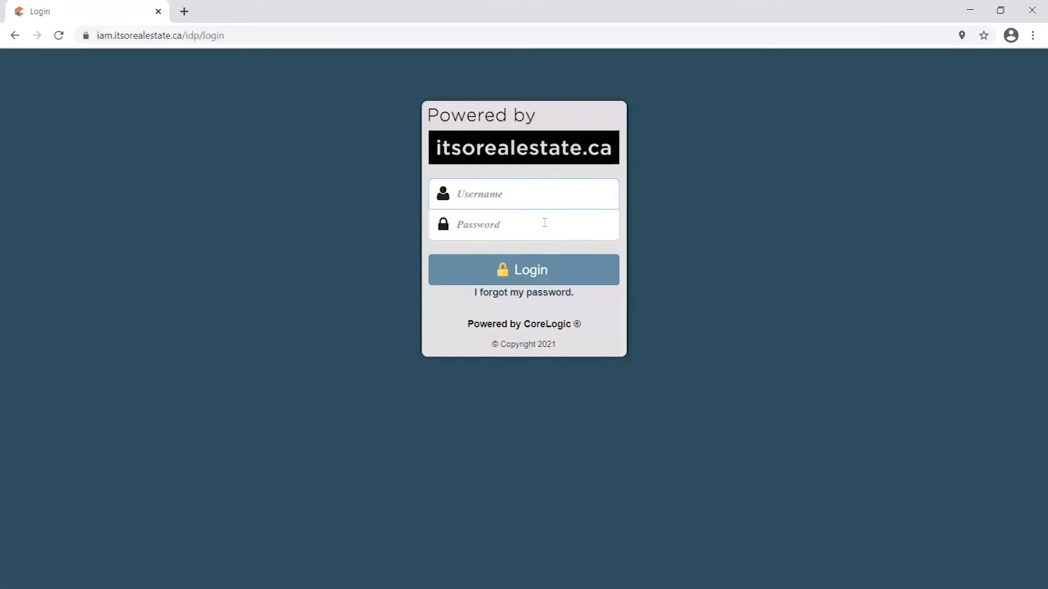
- Log in to ITSO Real Estate with the account's username and password
text(om21657)
key(Tab)
text(********)
key(Return)
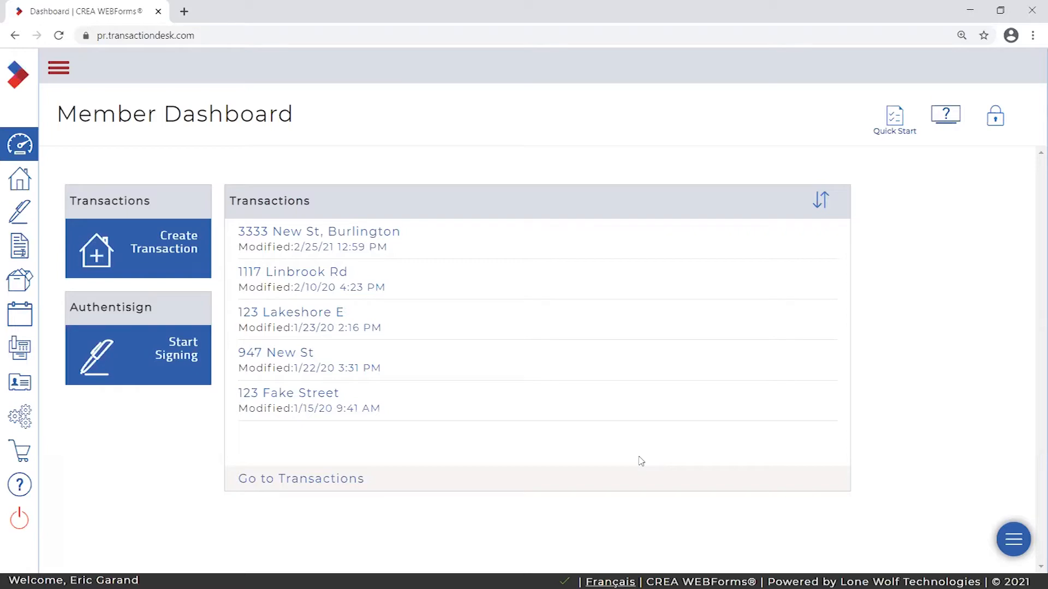
- Open a new Chrome incognito window and go to itsorealestate.ca
click(185, 11)
click(322, 12)
click(1031, 37)
click(926, 88)
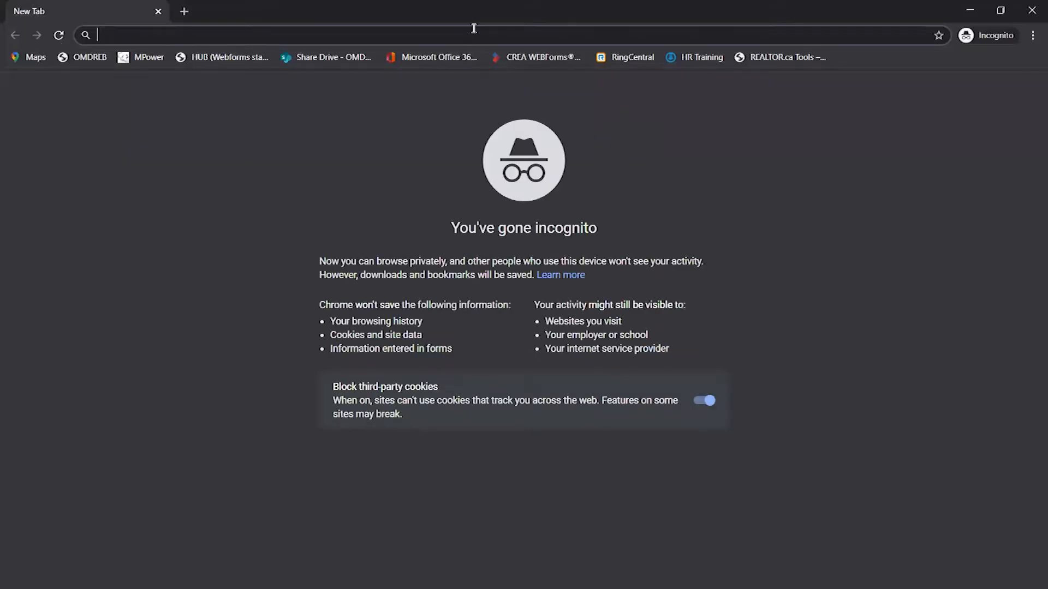
text(itsorealestate.)
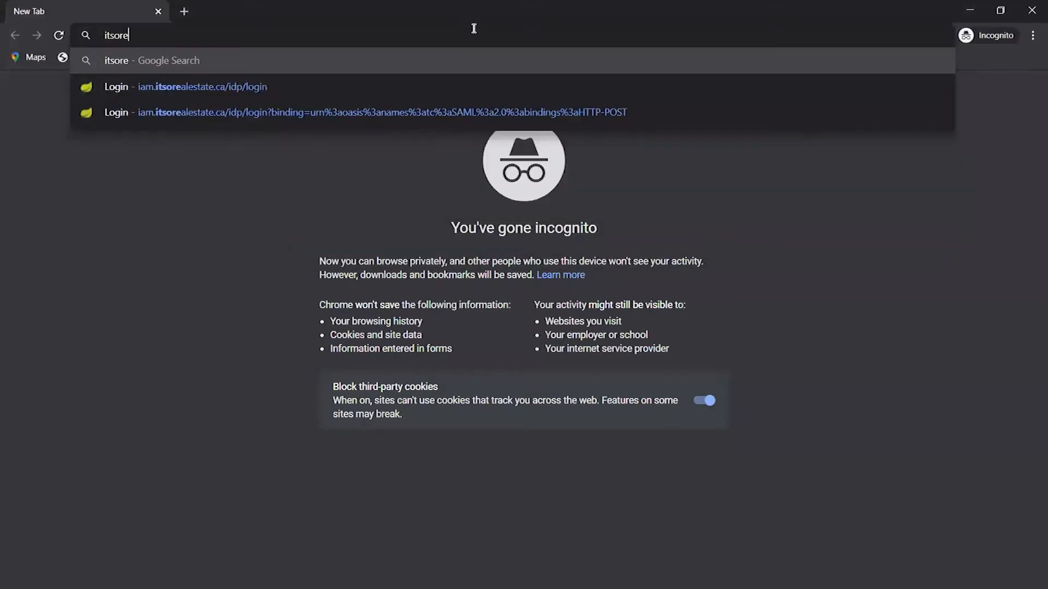
text(ca)
key(Return)
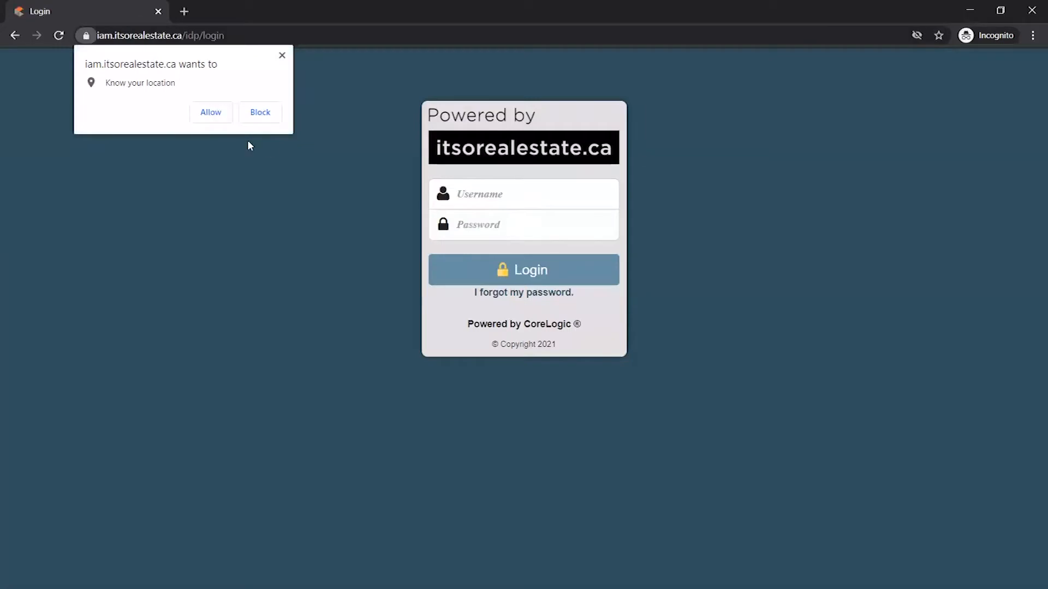
- Allow the site's location request and sign in with the account's username and password
click(210, 112)
text(om2165)
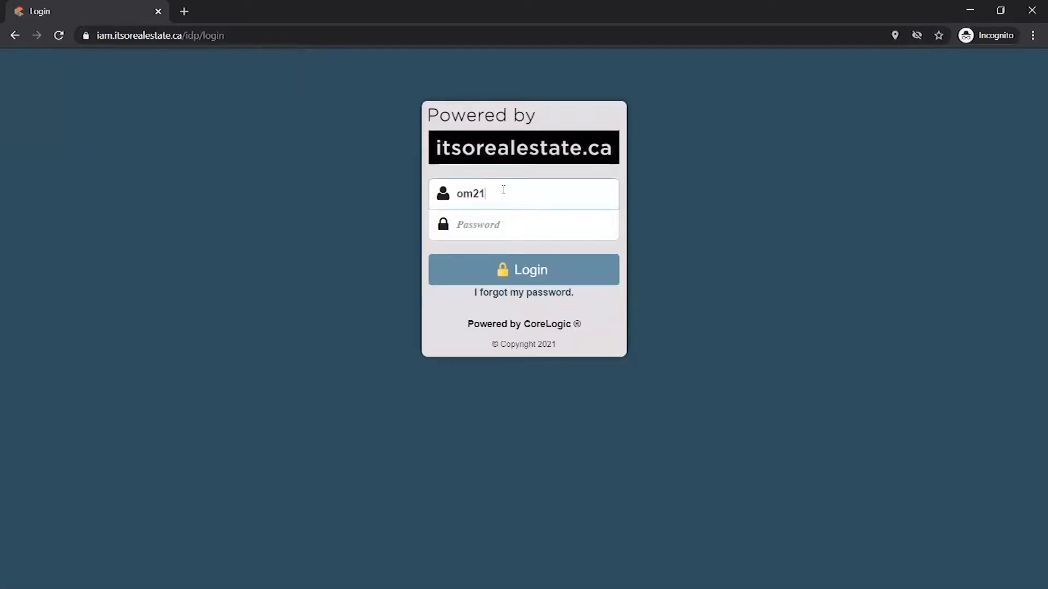
text(7)
key(Tab)
text(••••••••••)
key(Return)
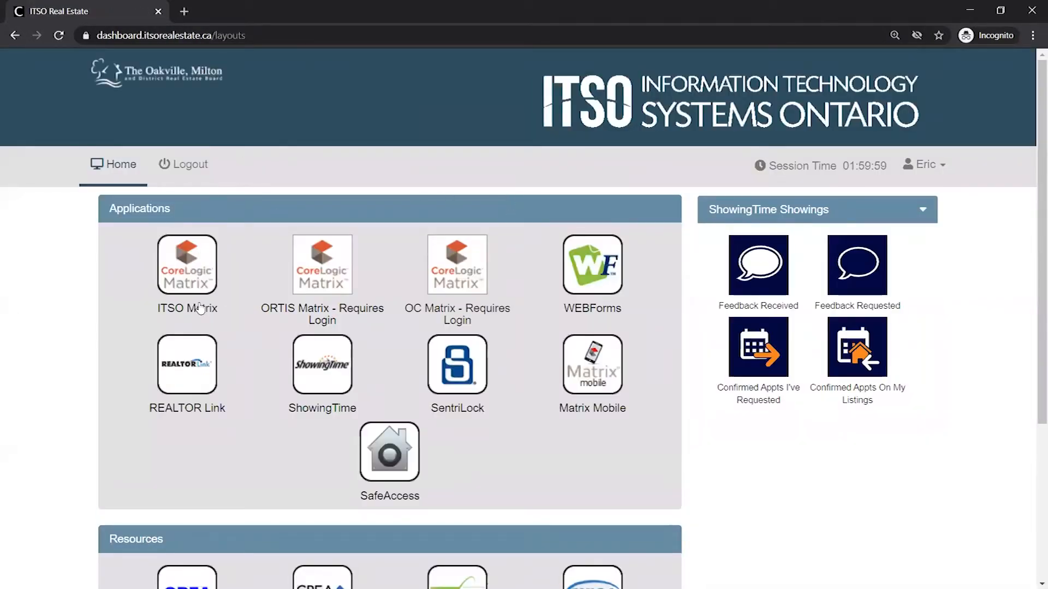
- Open ITSO Matrix, zoom the page in, and launch WEBForms 2019 from the Tools menu
click(189, 268)
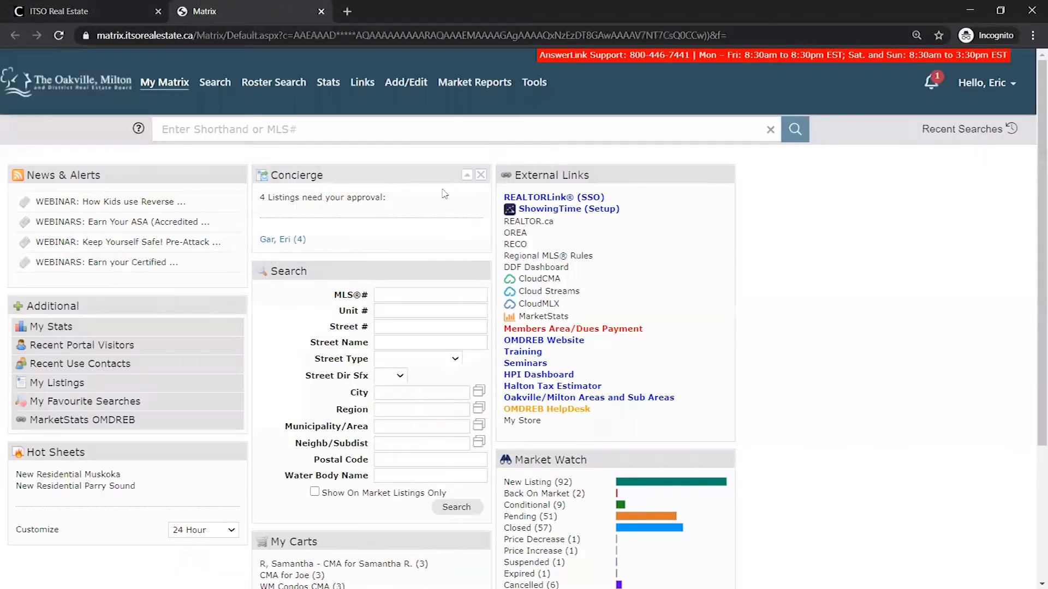
key(ctrl+plus)
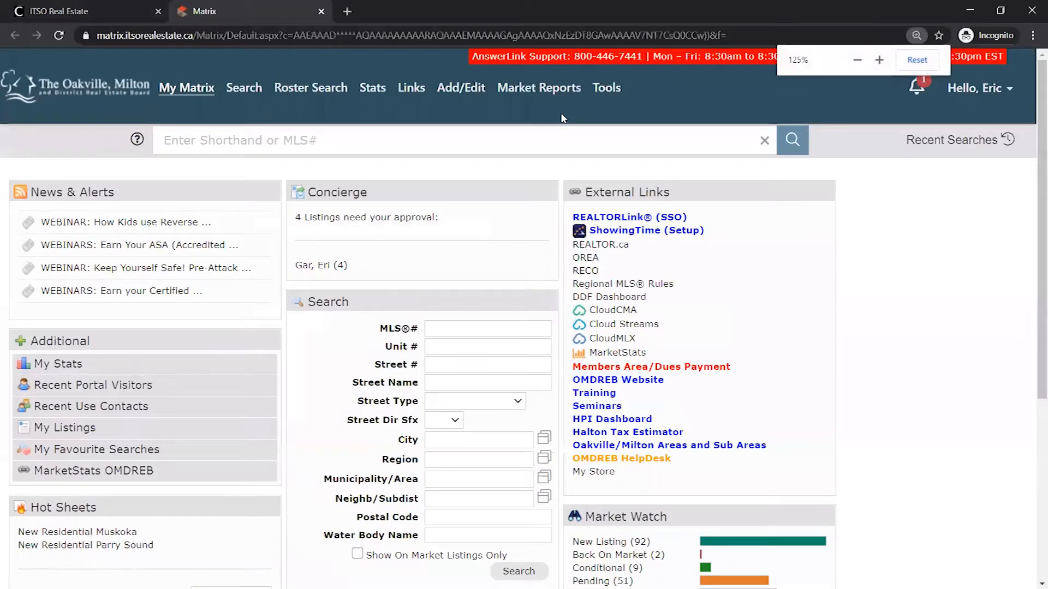
mouse_move(614, 94)
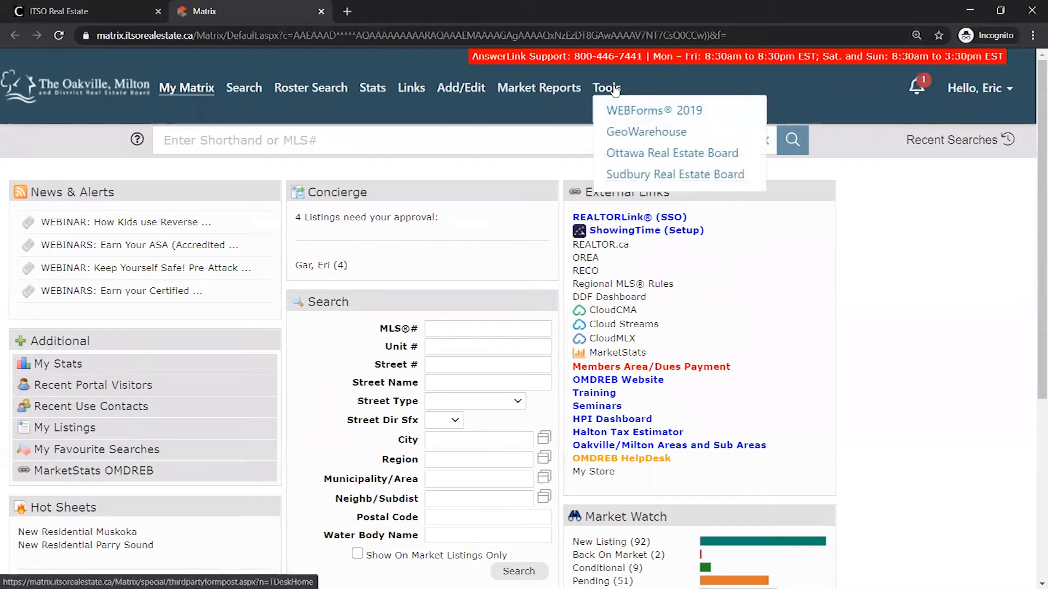
click(653, 111)
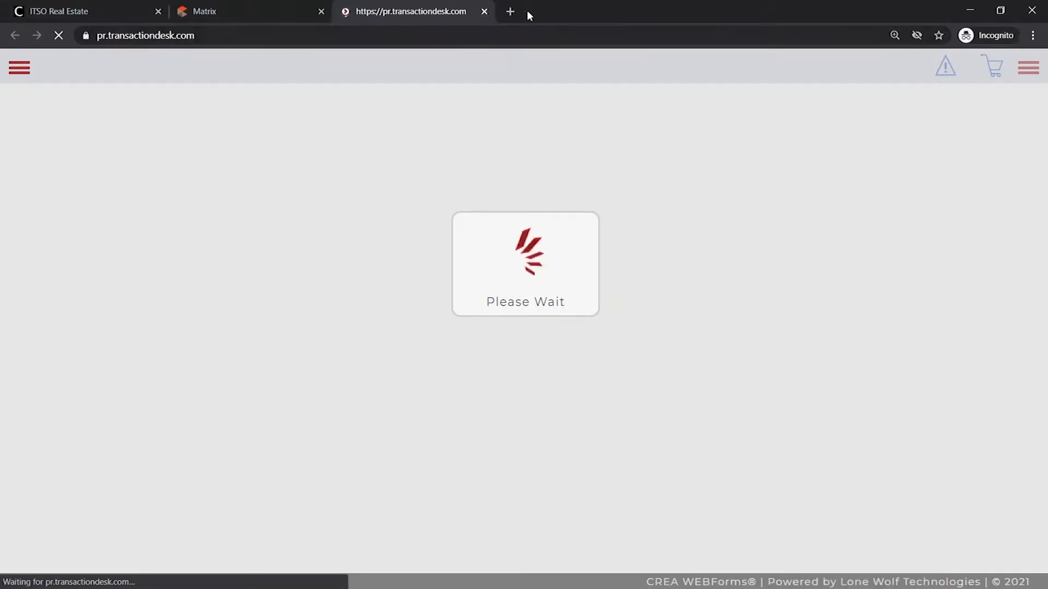
- Close the WEBForms, Matrix and remaining tabs of the incognito window
click(485, 12)
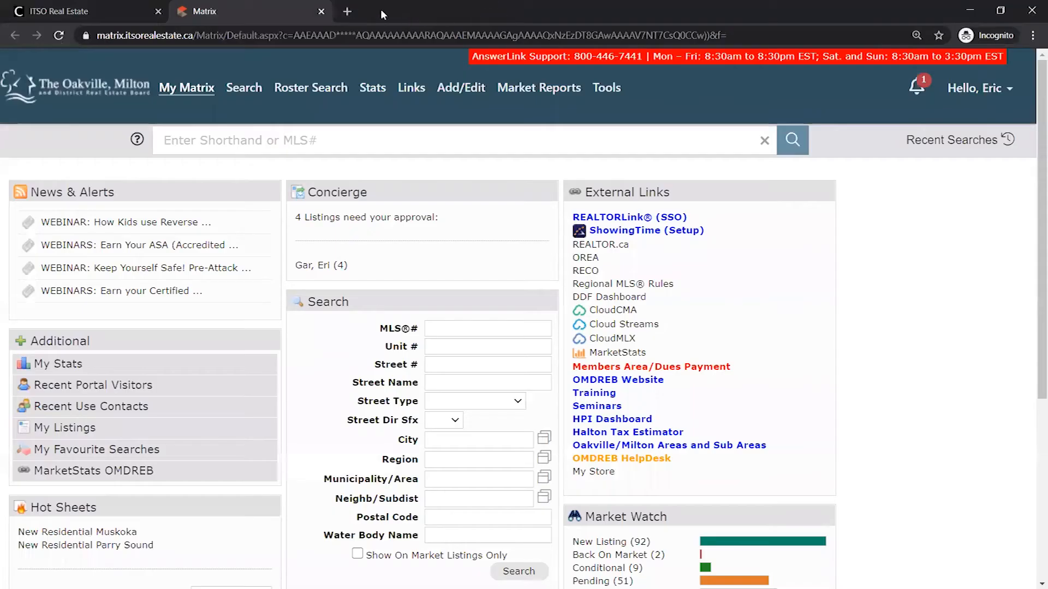
click(321, 12)
click(158, 12)
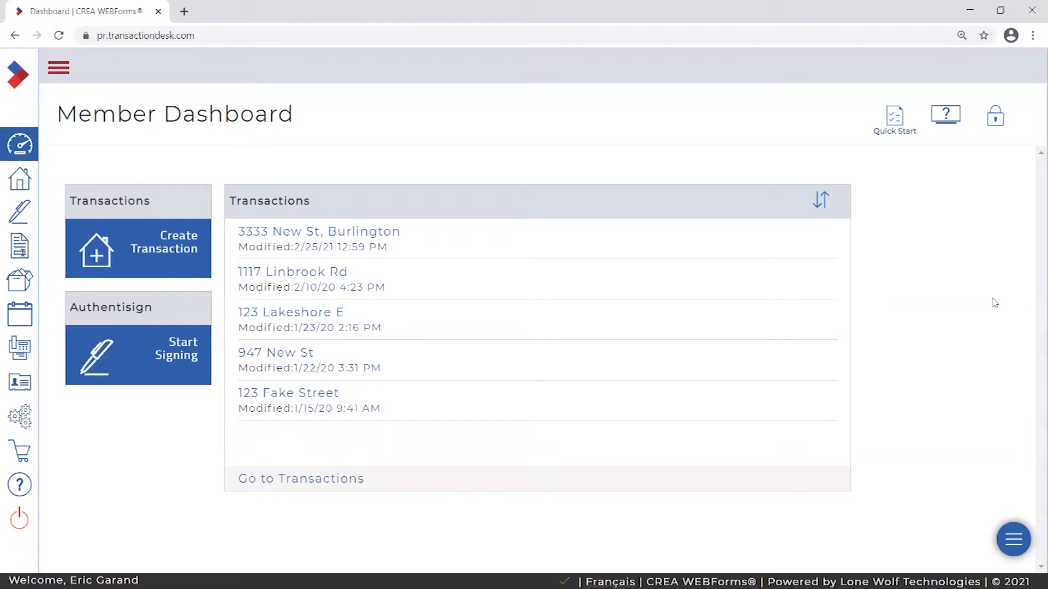
- Expand the sidebar labels and restore the browser smaller, exposing the desktop training PDF
click(28, 178)
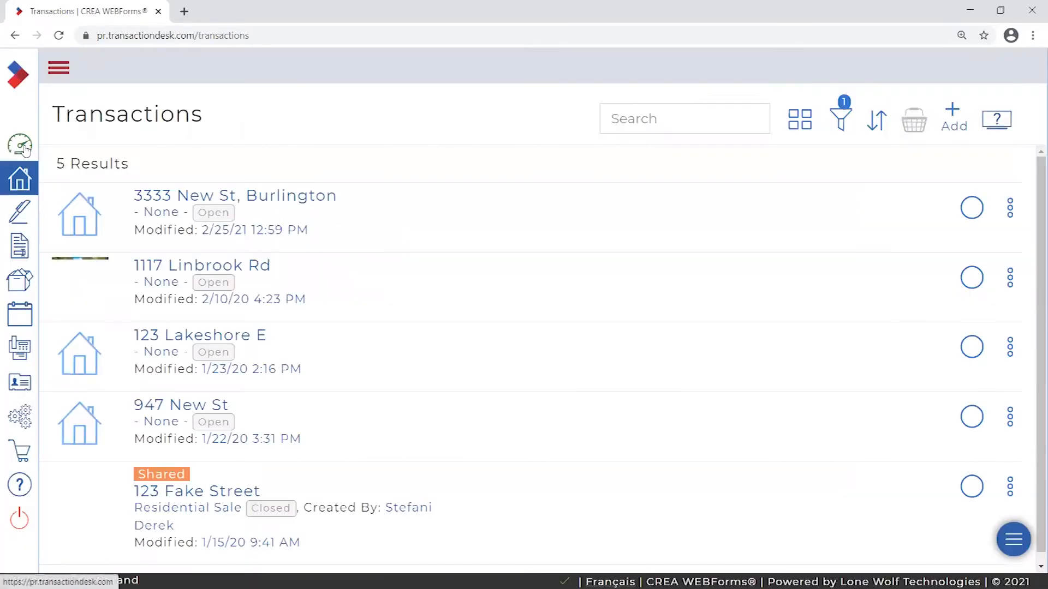
click(24, 148)
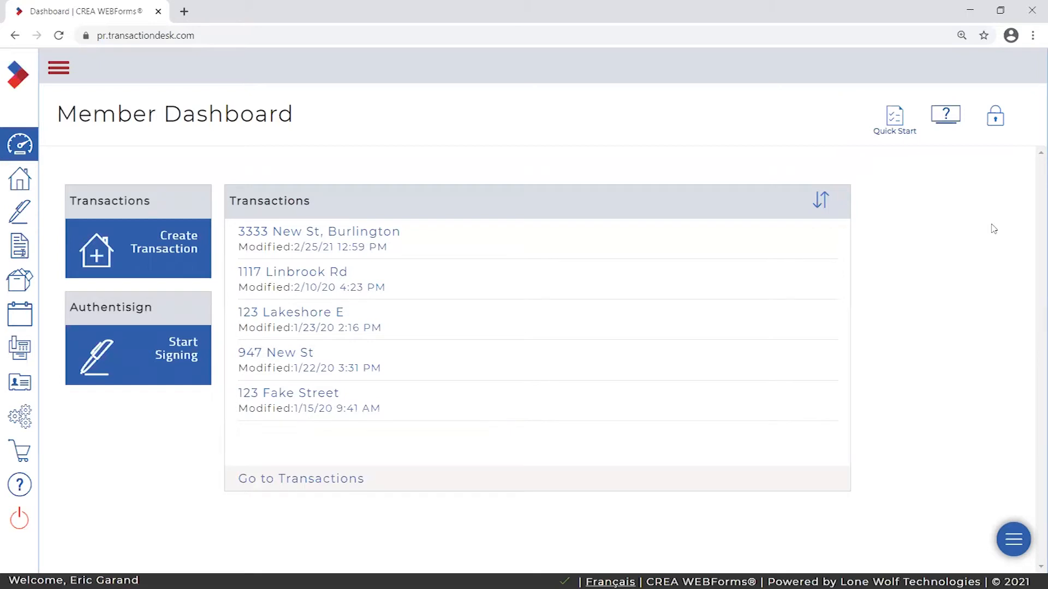
click(61, 69)
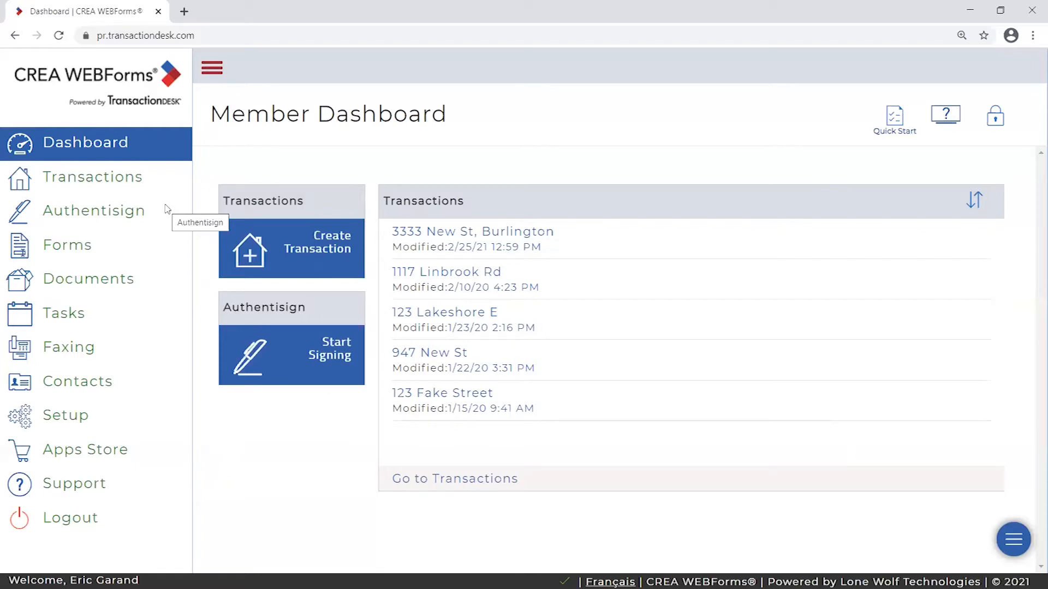
click(1000, 10)
click(15, 88)
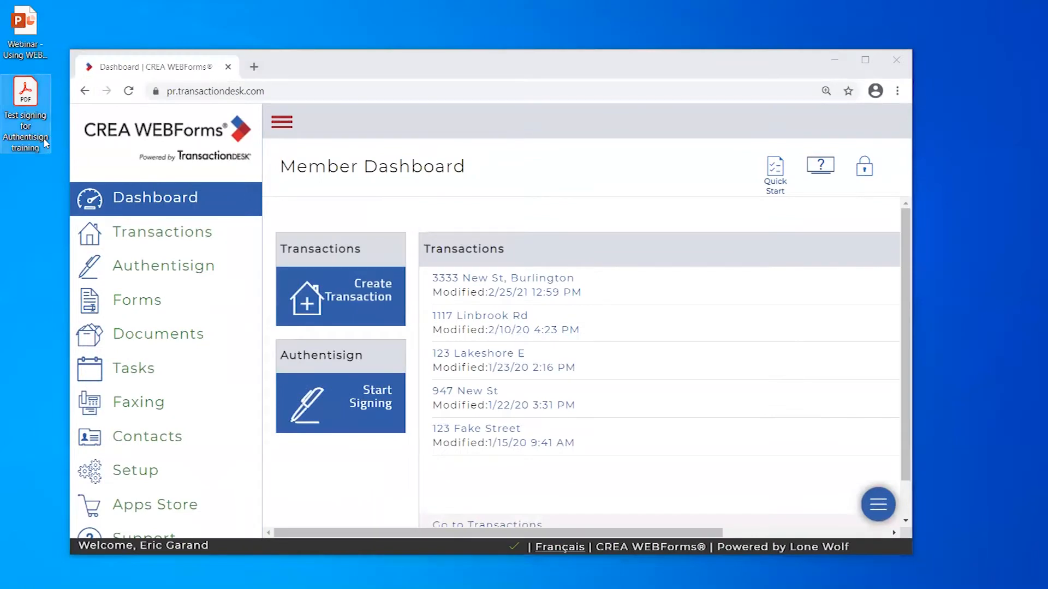
- Open the 'Test signing for Authentisign training' PDF in Acrobat and scroll through it
double_click(27, 93)
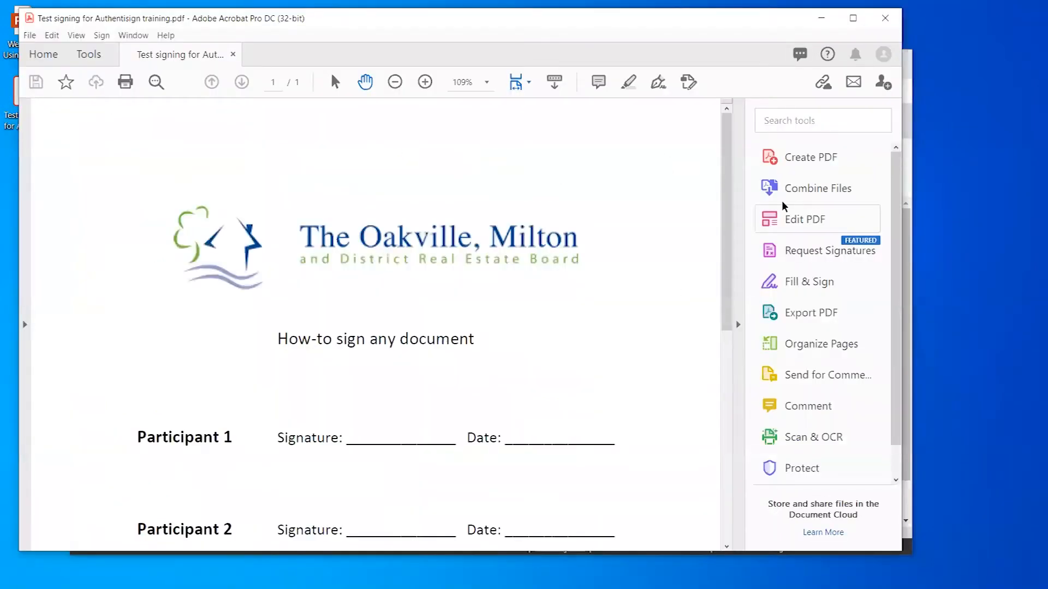
scroll(669, 160, down, 7)
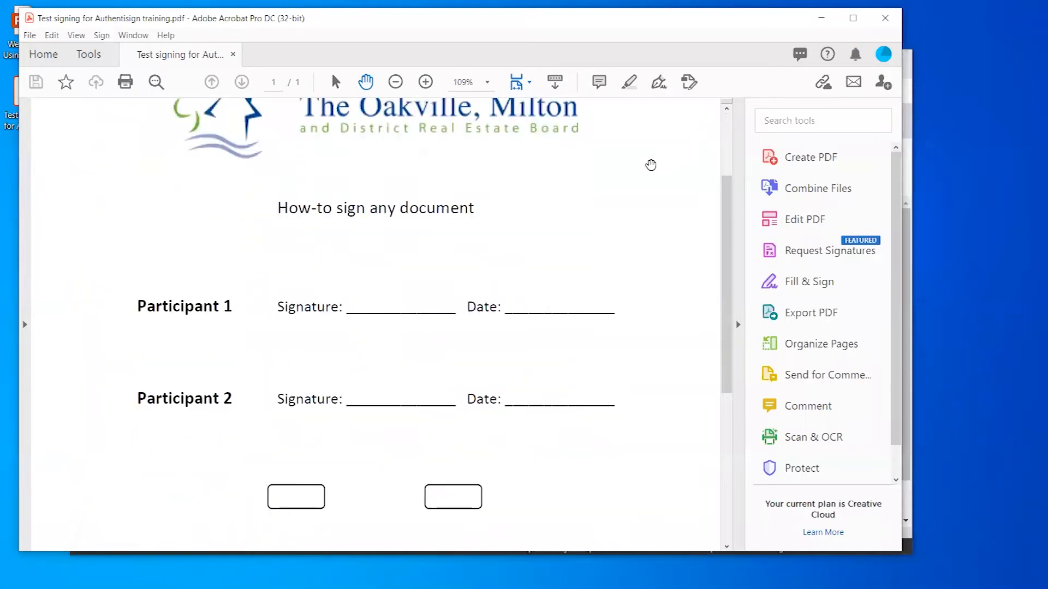
scroll(635, 172, up, 2)
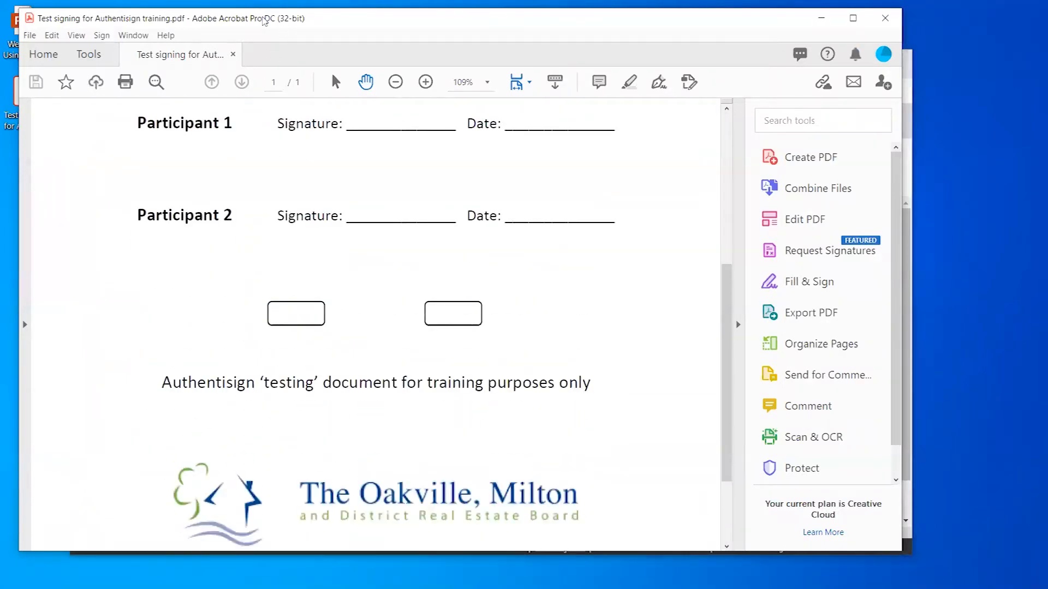
scroll(491, 259, up, 7)
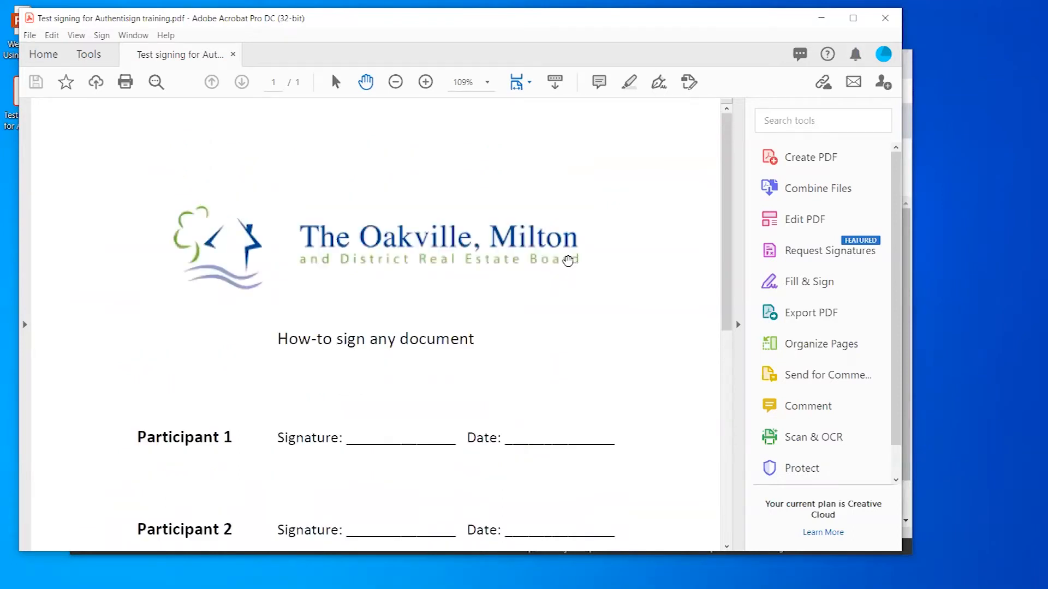
scroll(659, 258, down, 3)
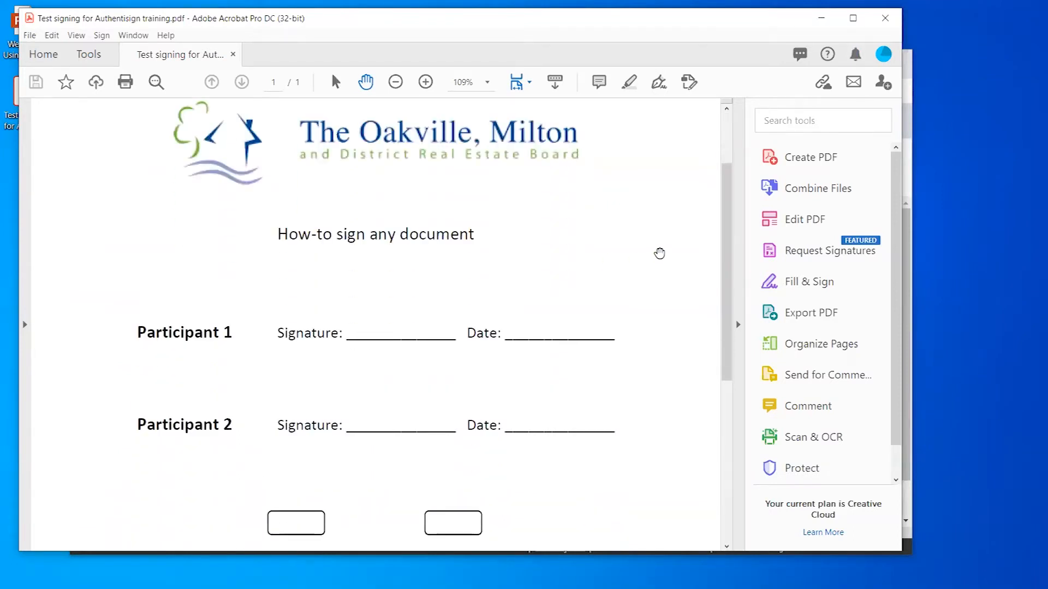
scroll(624, 220, down, 3)
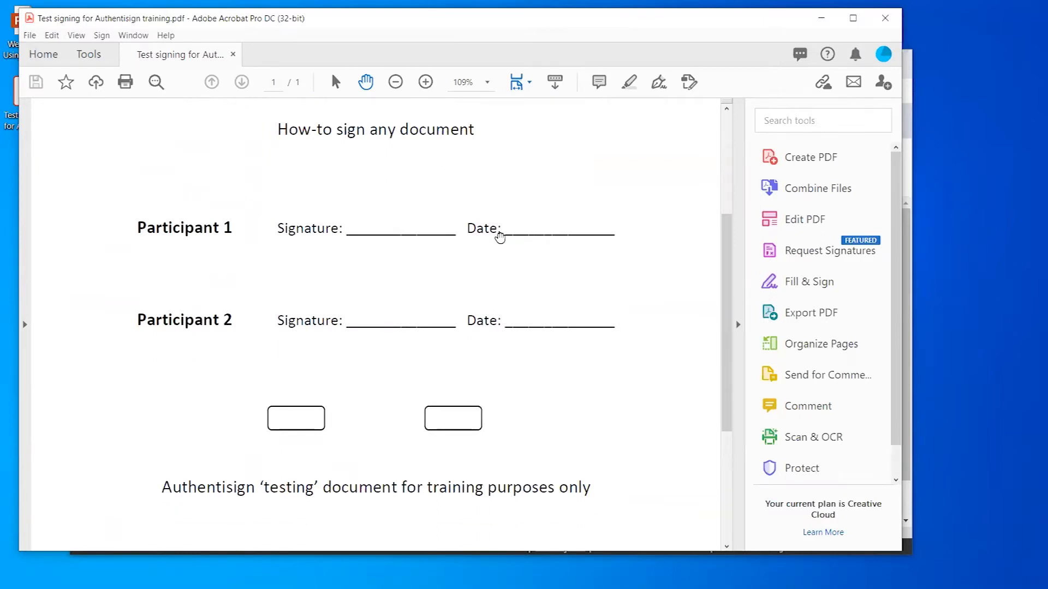
scroll(630, 239, down, 4)
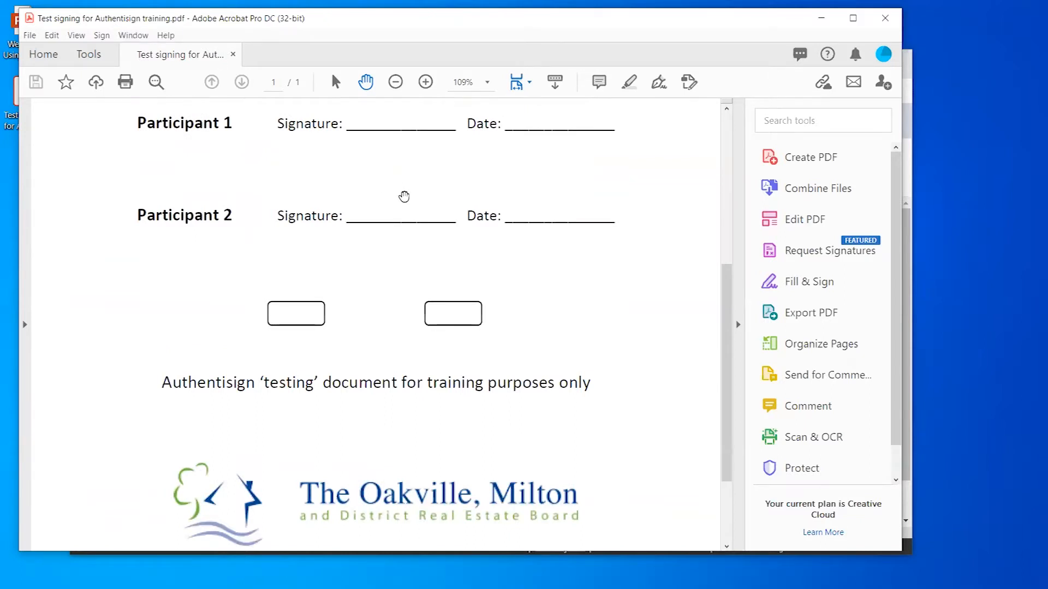
scroll(702, 302, down, 3)
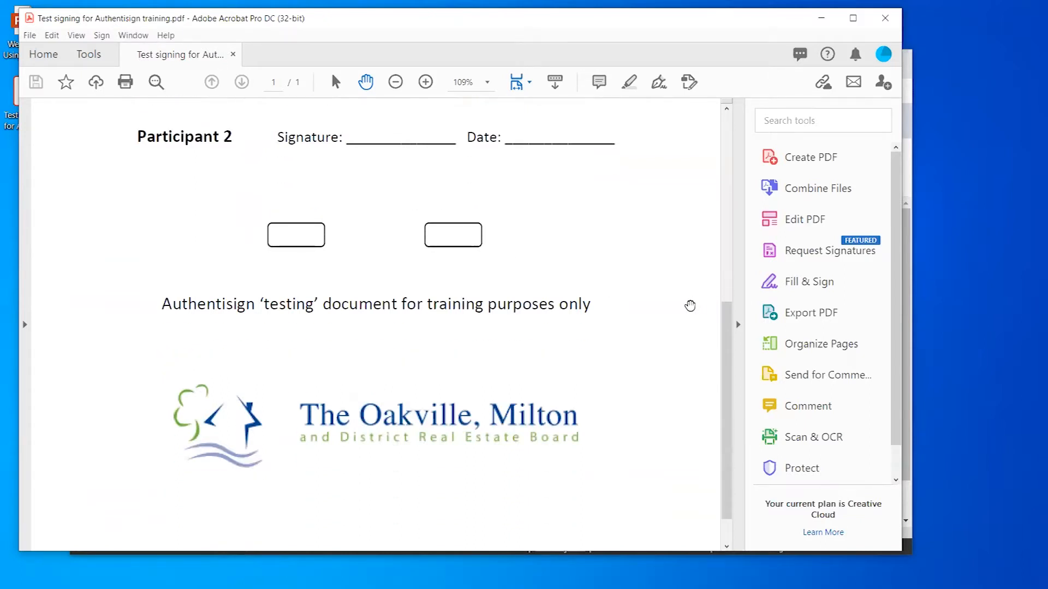
scroll(688, 305, up, 3)
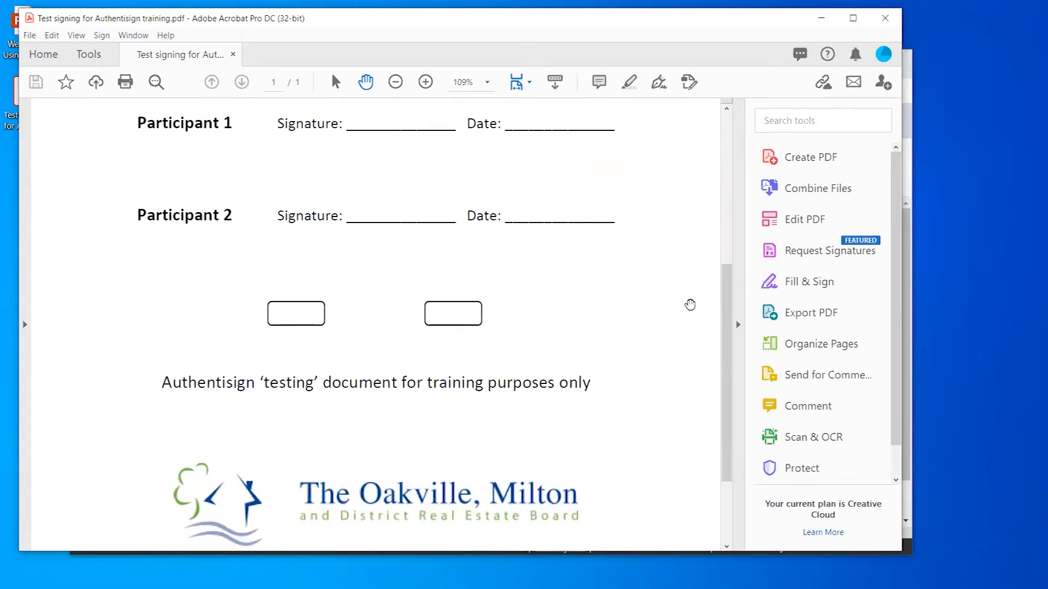
scroll(636, 317, up, 8)
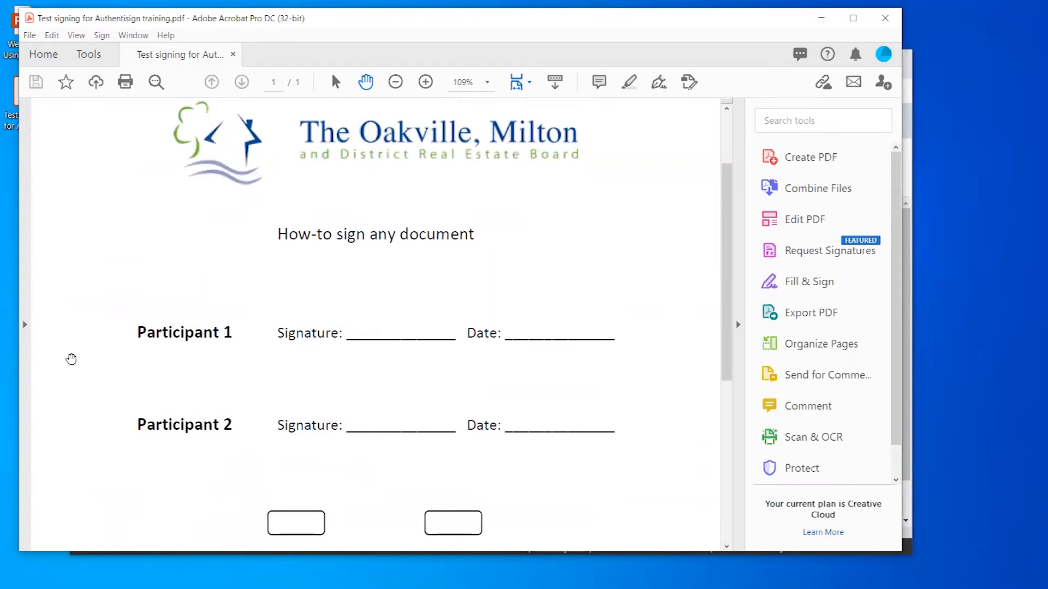
- Review the participant signature lines further down, then close the PDF and exit Acrobat
scroll(605, 341, down, 2)
scroll(622, 331, down, 1)
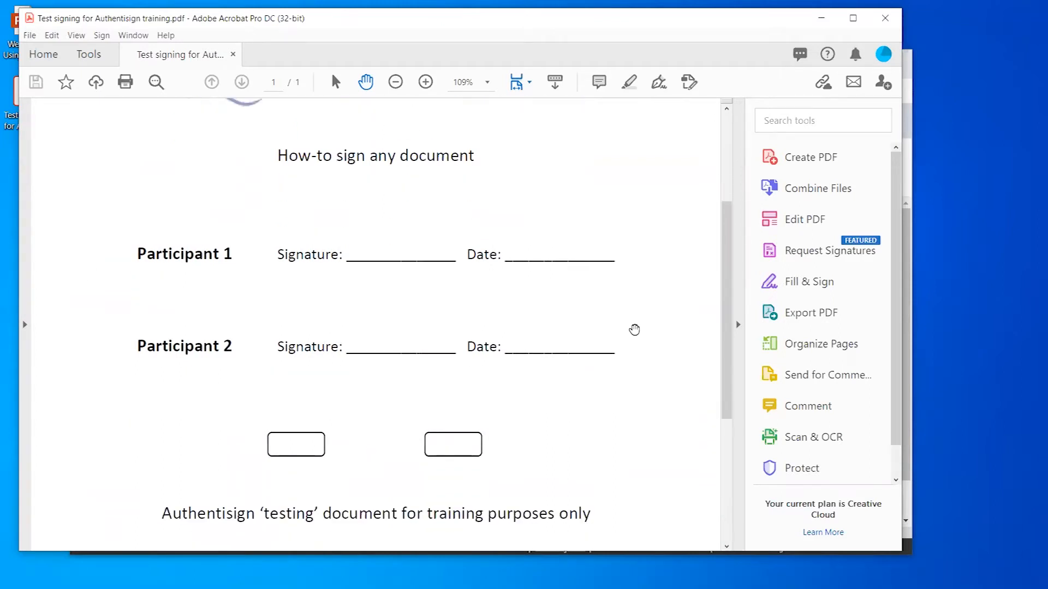
scroll(637, 336, down, 3)
scroll(637, 336, down, 3)
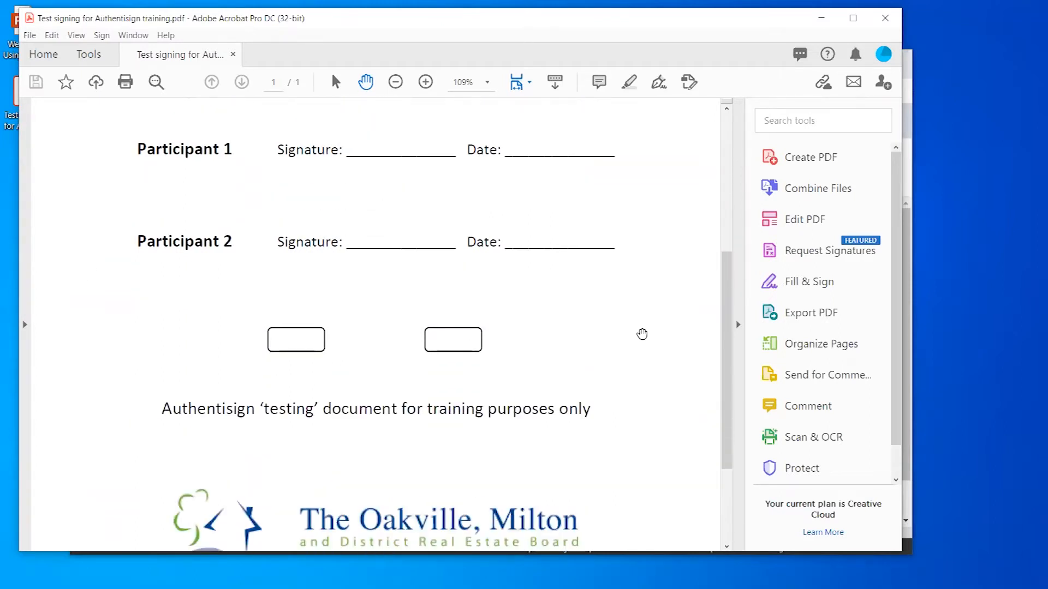
scroll(657, 328, down, 2)
scroll(657, 327, up, 7)
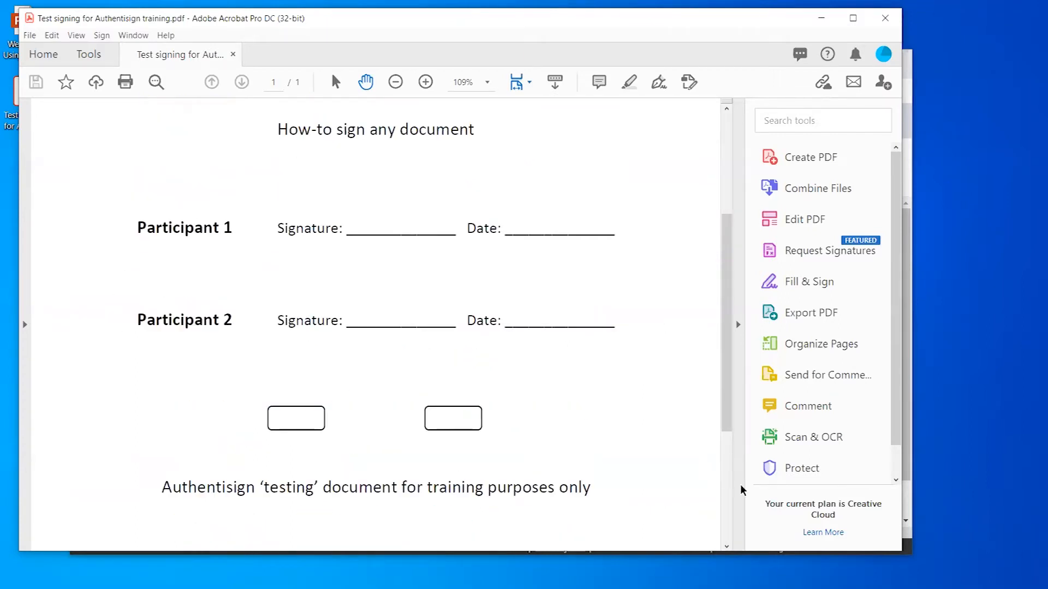
scroll(639, 303, up, 5)
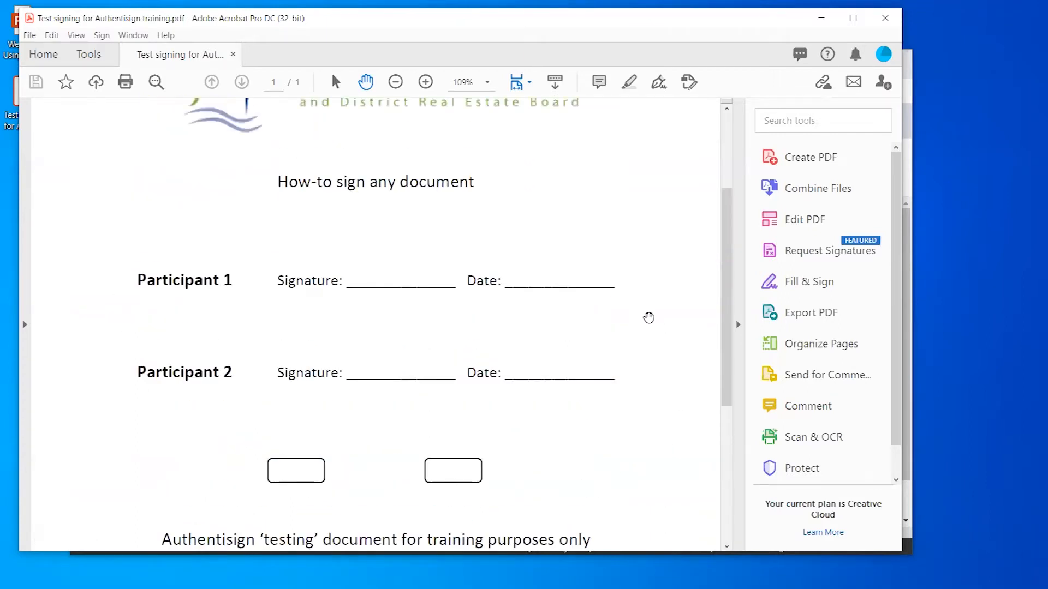
scroll(648, 320, up, 3)
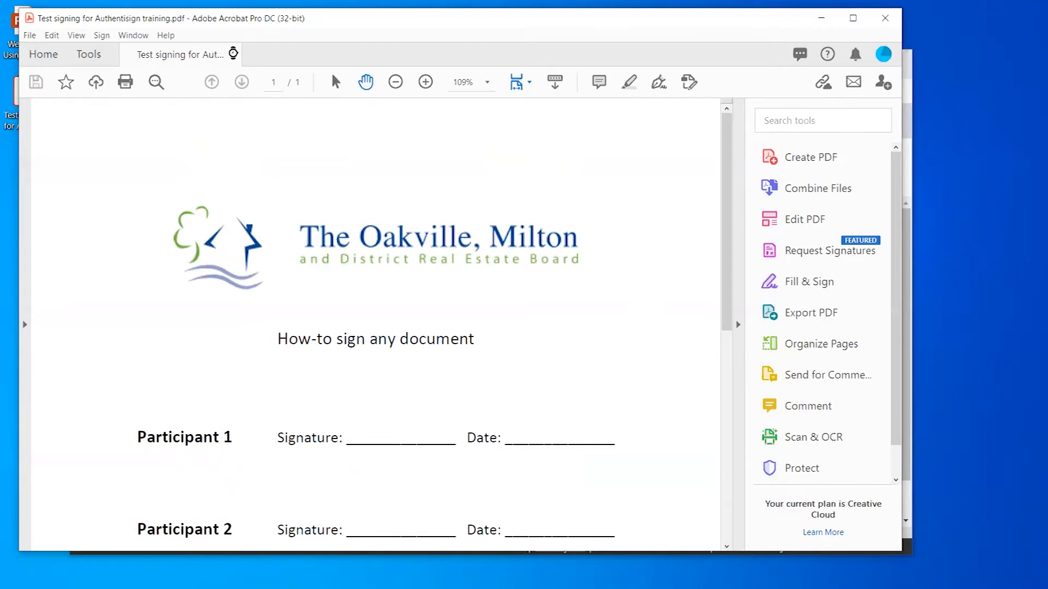
click(233, 55)
click(889, 19)
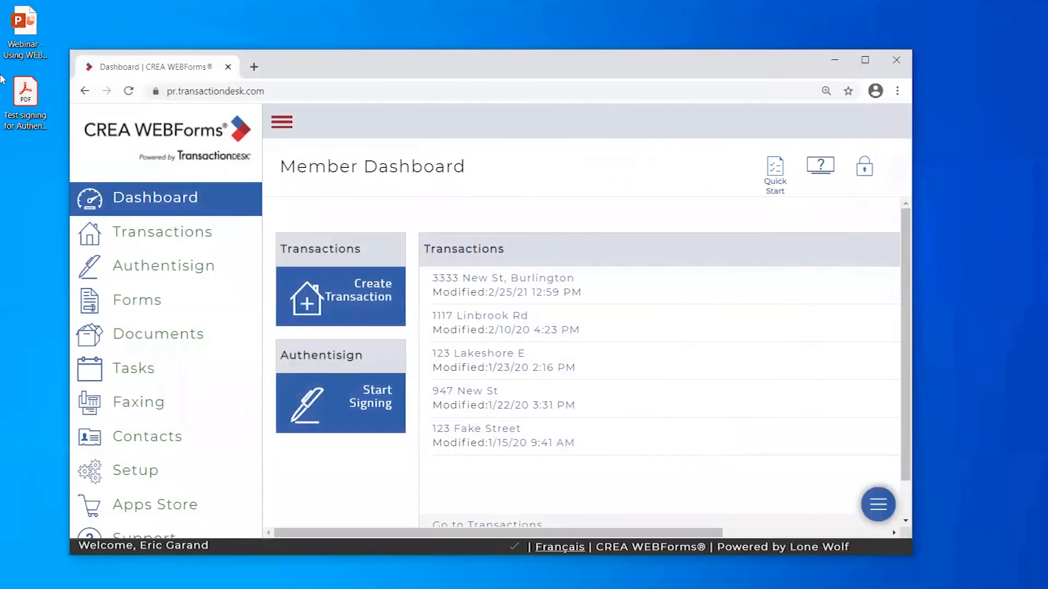
- Maximize the browser and toggle the sidebar twice, ending with its section labels shown
click(864, 59)
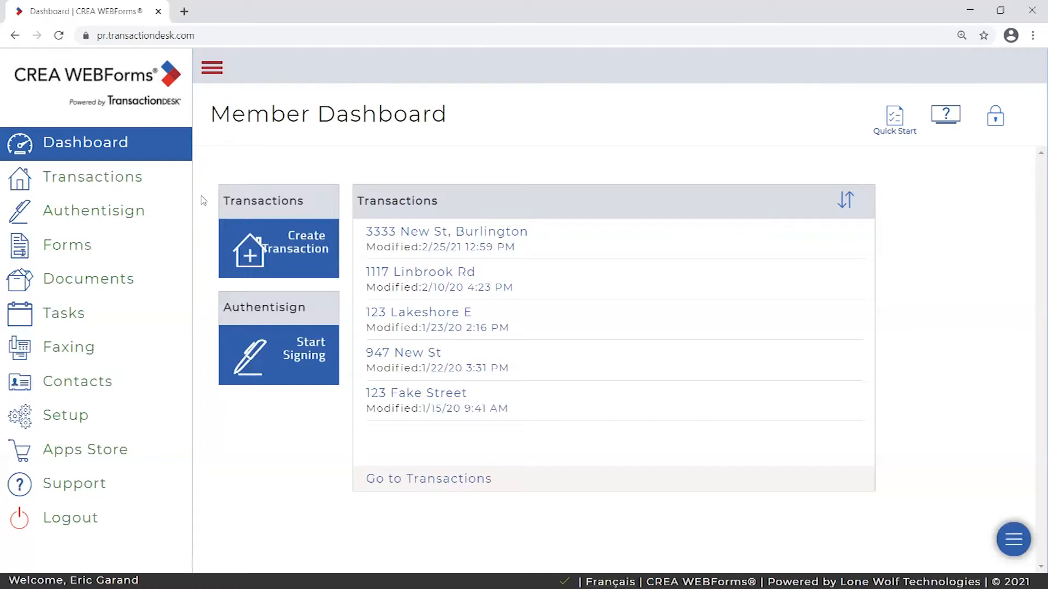
click(211, 68)
click(53, 69)
click(211, 67)
click(60, 68)
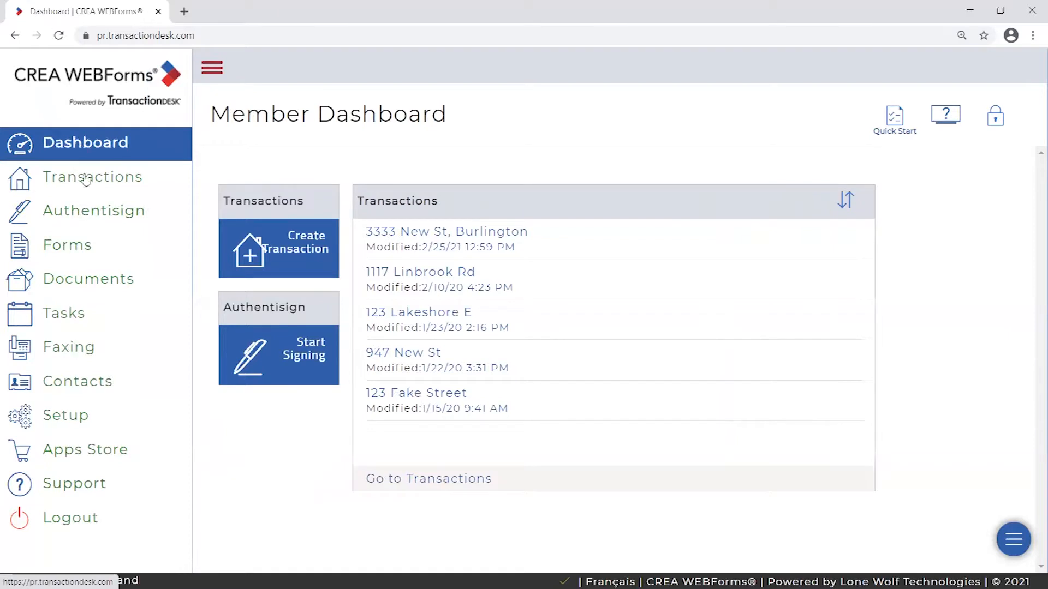
click(212, 68)
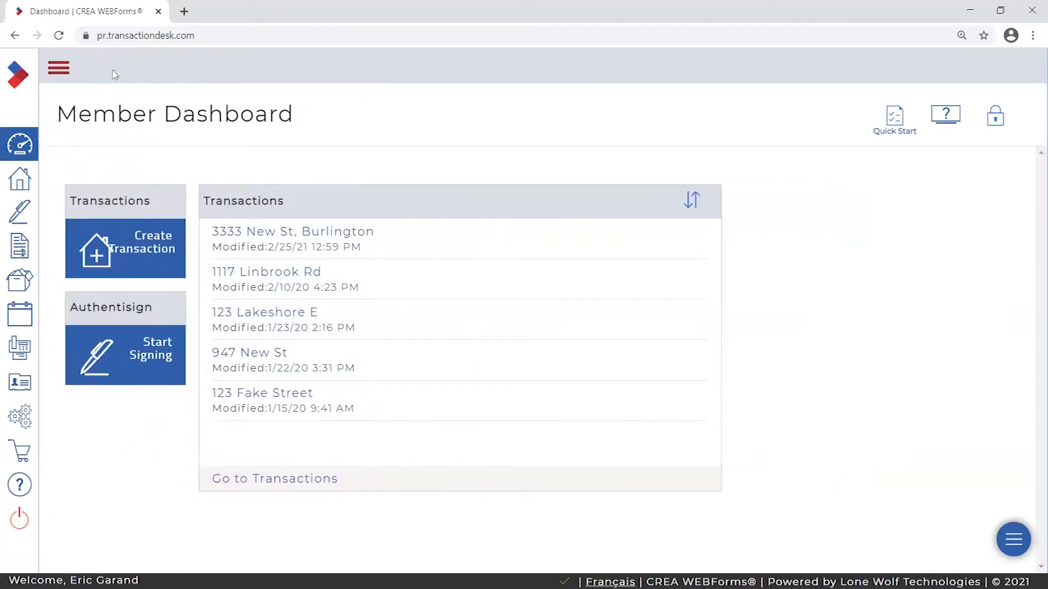
click(60, 69)
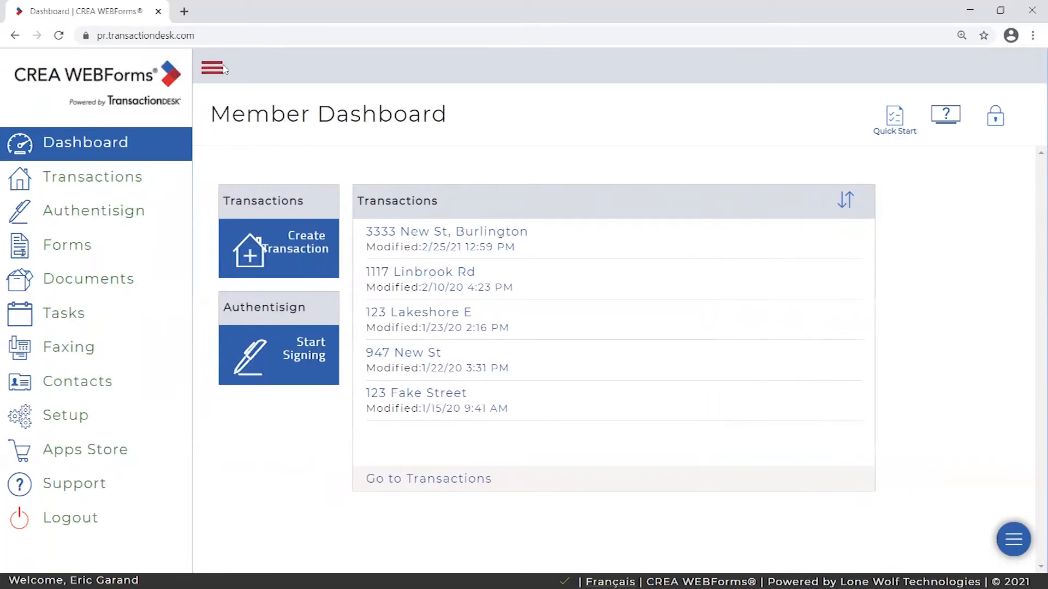
click(211, 70)
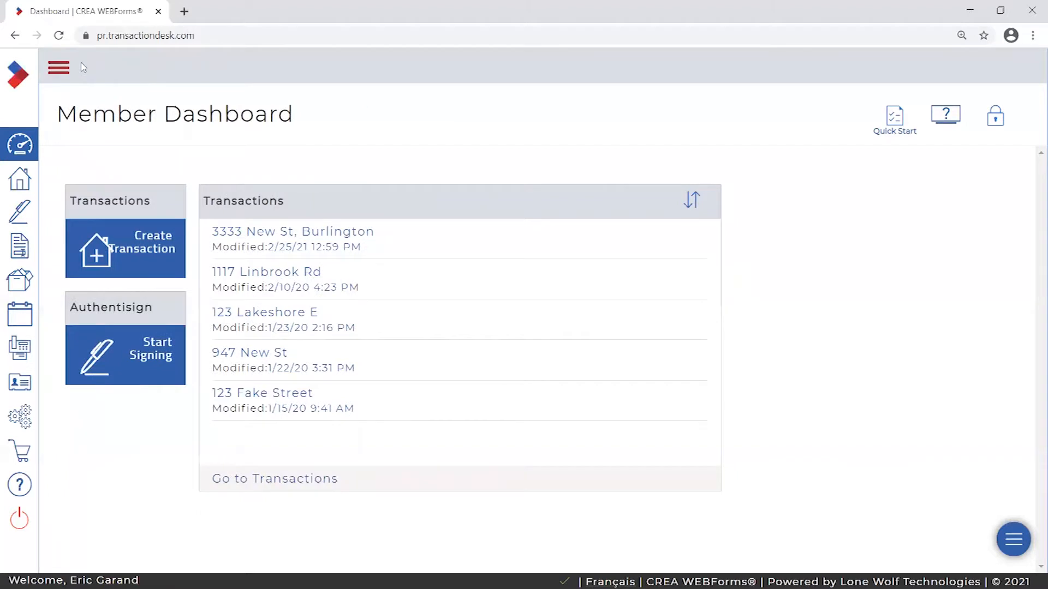
click(59, 70)
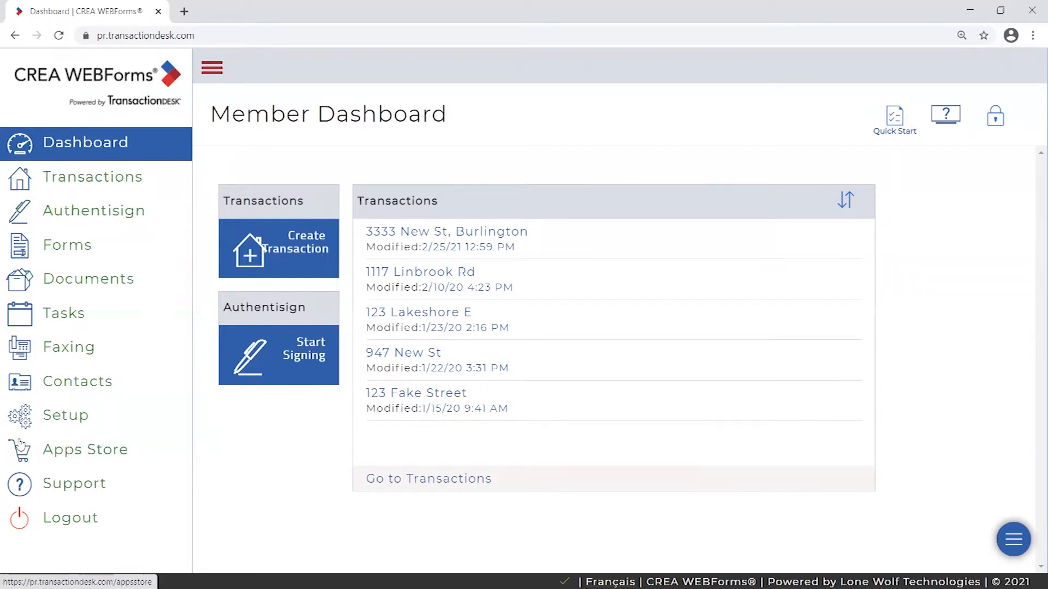
- Go to Authentisign in the left sidebar to list the existing signings
click(87, 212)
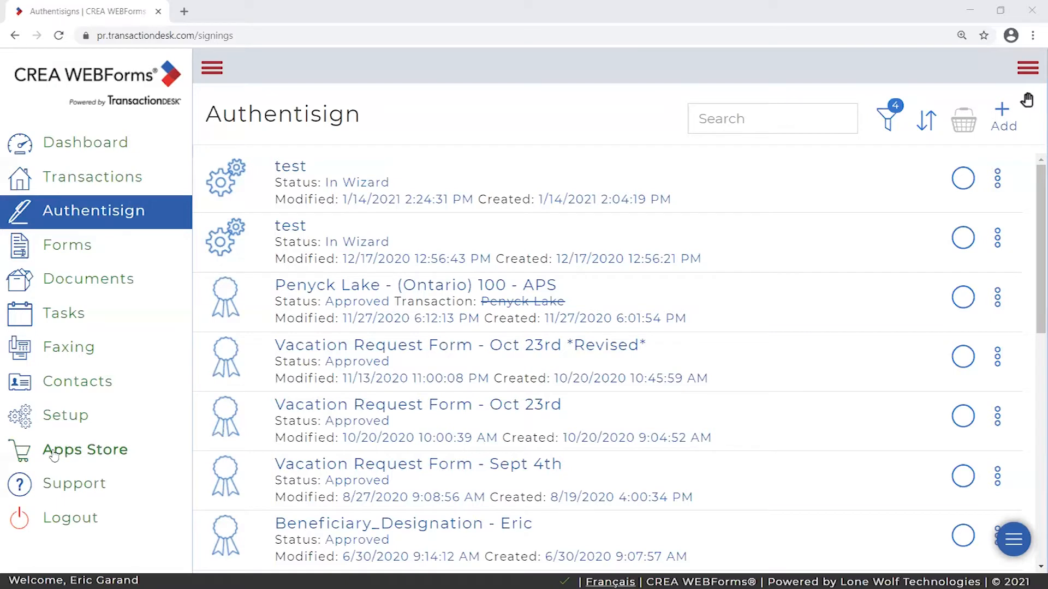
- Browse the Apps Store's eSignature services, then return to the Authentisign signings list
click(99, 455)
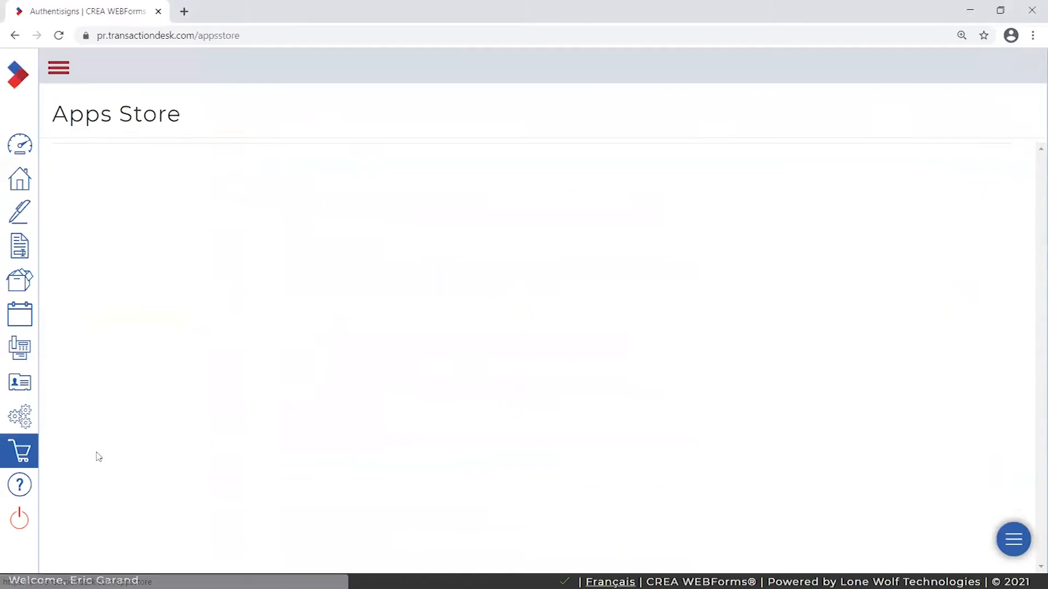
click(58, 72)
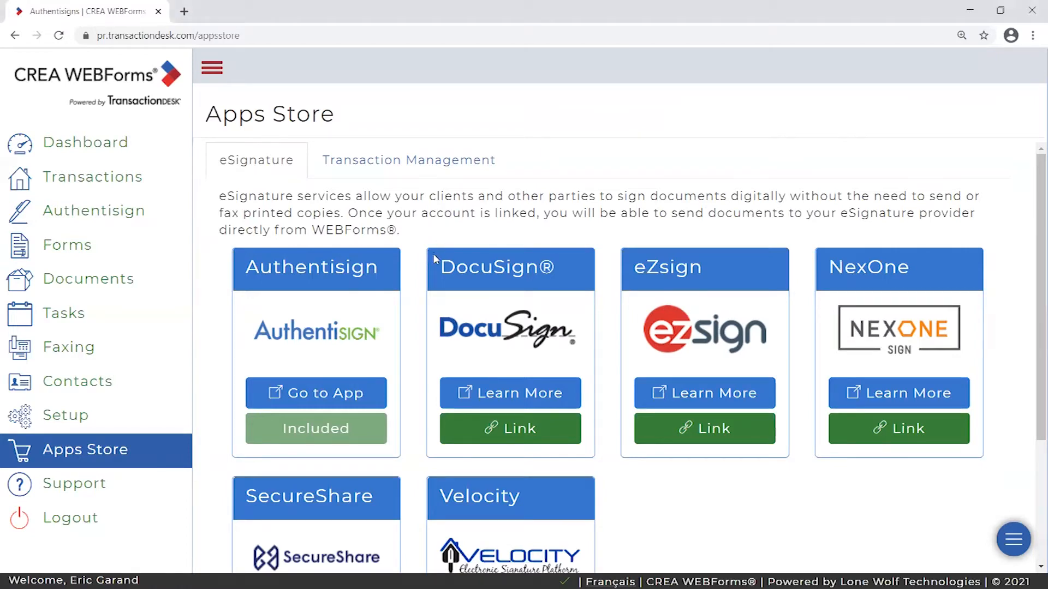
scroll(865, 470, down, 1)
scroll(866, 470, up, 1)
scroll(811, 447, down, 3)
scroll(545, 327, up, 3)
click(96, 214)
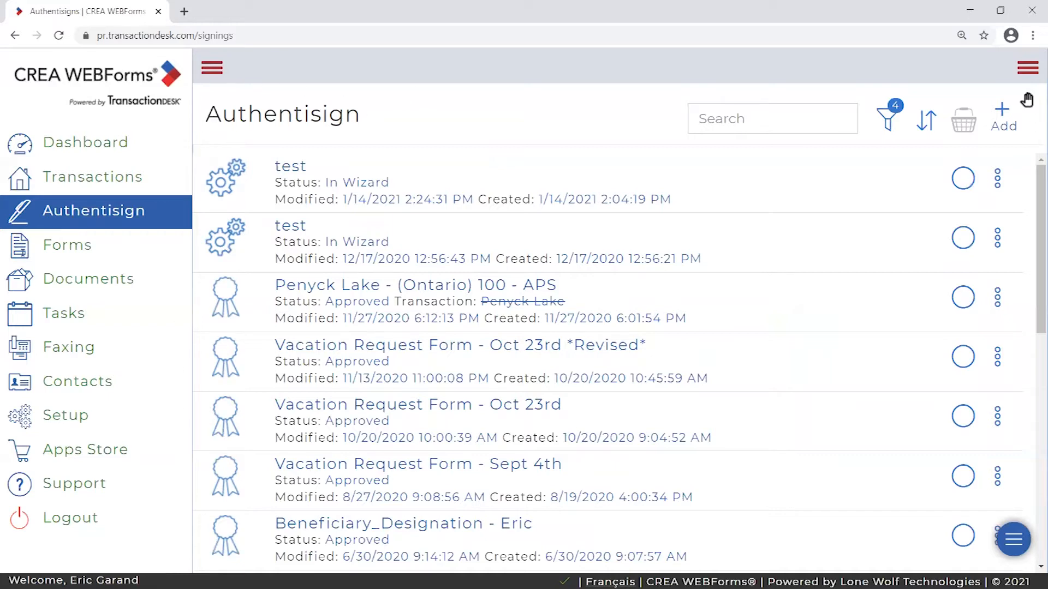
- Scroll the Authentisign list up to view the approved signings
drag(1033, 202, 1033, 178)
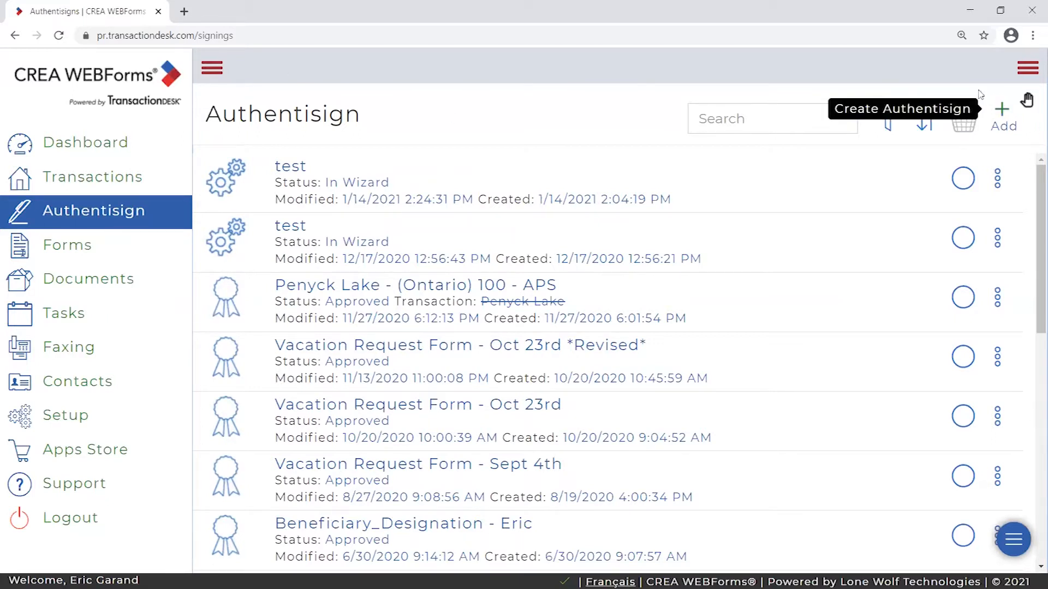
- Start a new signing and name it 'Singing any document (Training)', noting the required Signing Name field
click(1003, 113)
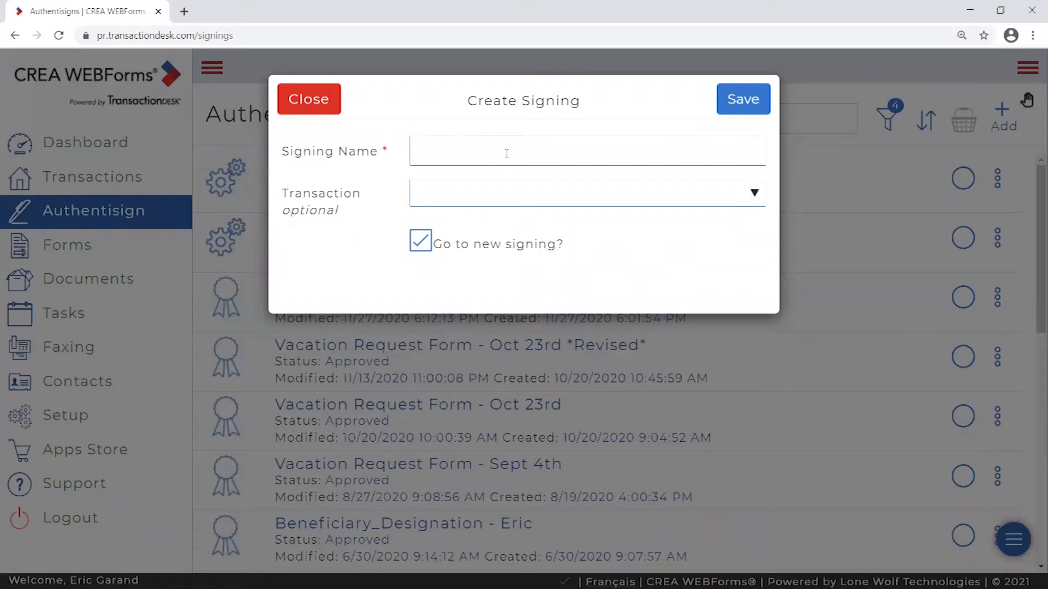
double_click(385, 152)
click(405, 139)
drag(389, 150, 383, 154)
drag(283, 159, 399, 157)
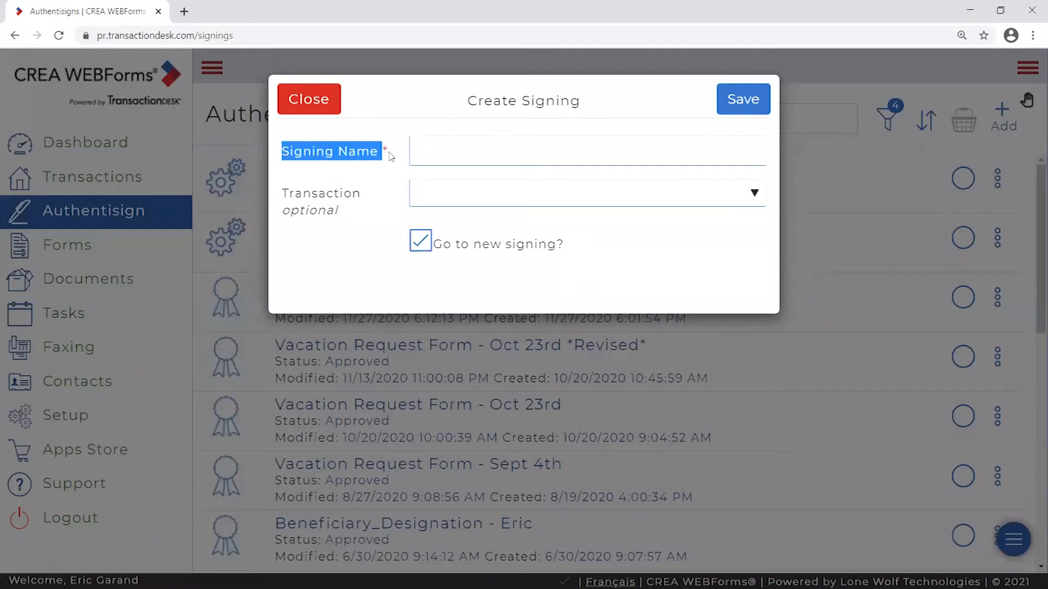
click(401, 156)
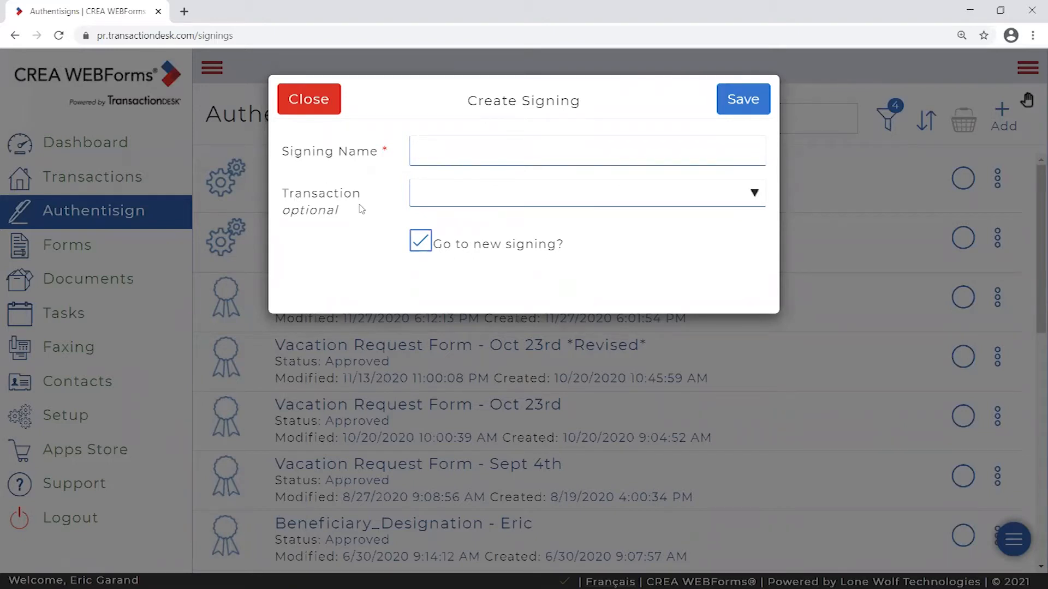
click(490, 153)
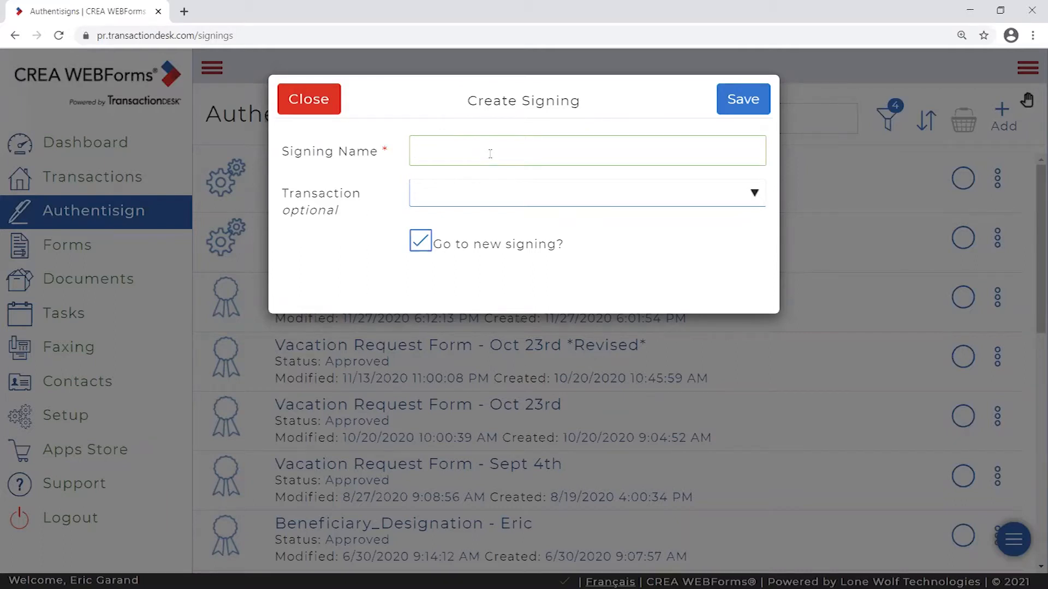
text(Singing any document u)
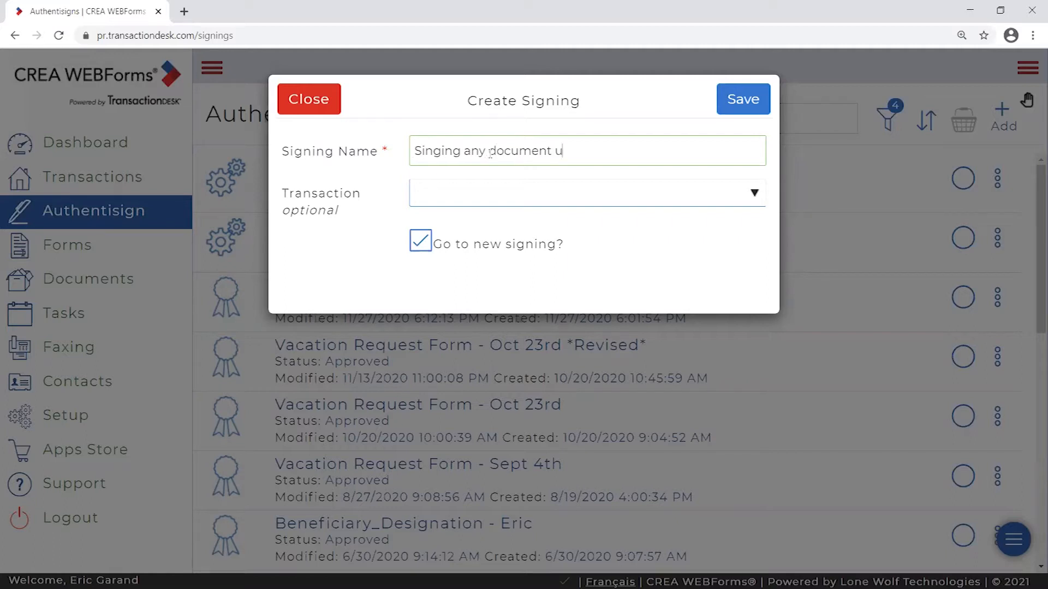
text(sing Au)
key(BackSpace)
key(BackSpace)
key(BackSpace)
key(BackSpace)
key(BackSpace)
key(BackSpace)
key(BackSpace)
key(BackSpace)
key(BackSpace)
text((Training))
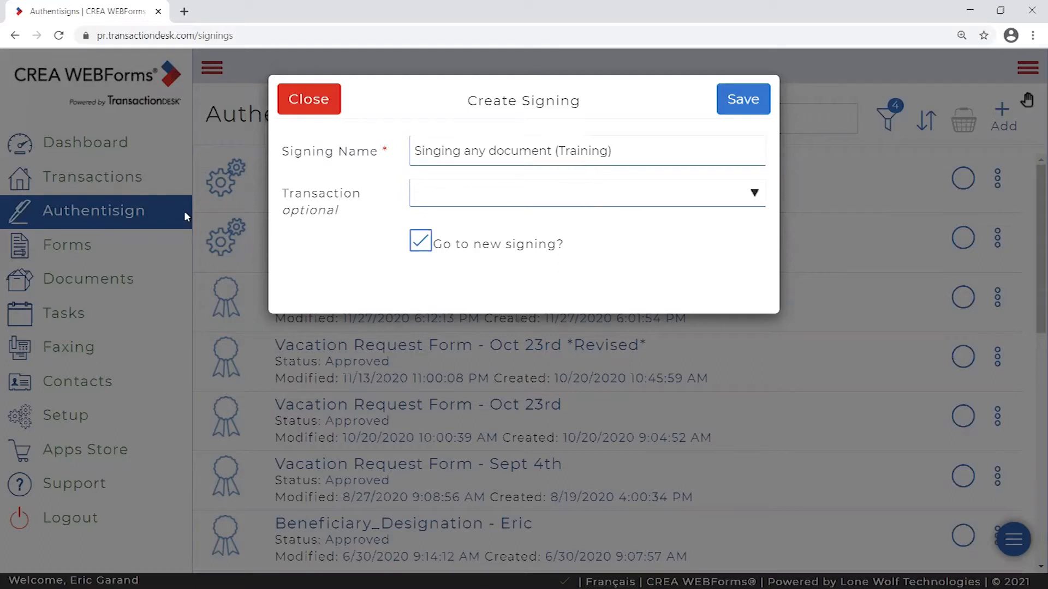
- Leave the signing unlinked to any transaction, keep 'Go to new signing?' on, and save
click(532, 195)
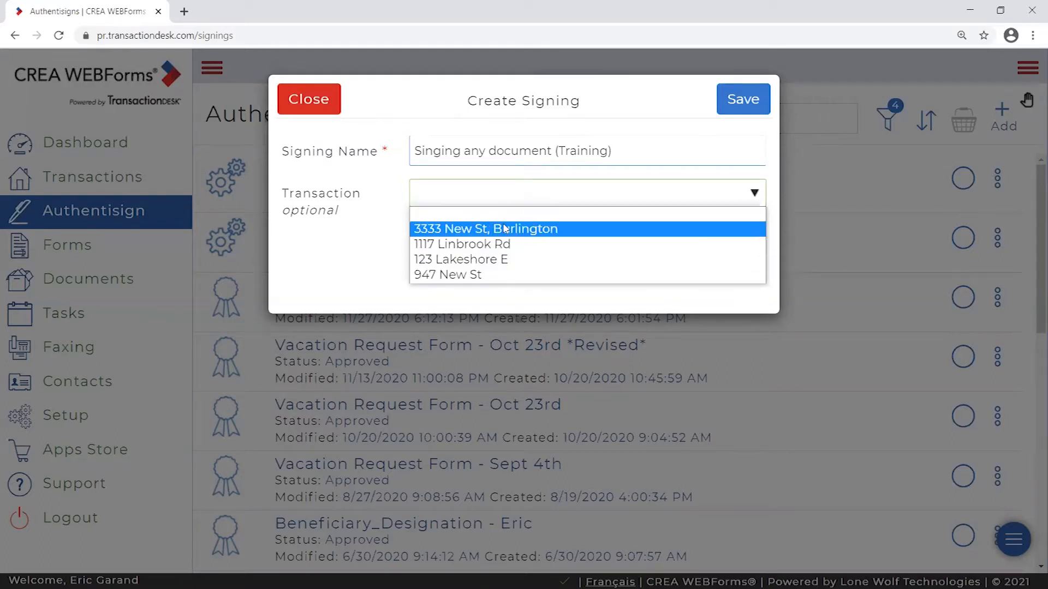
click(376, 203)
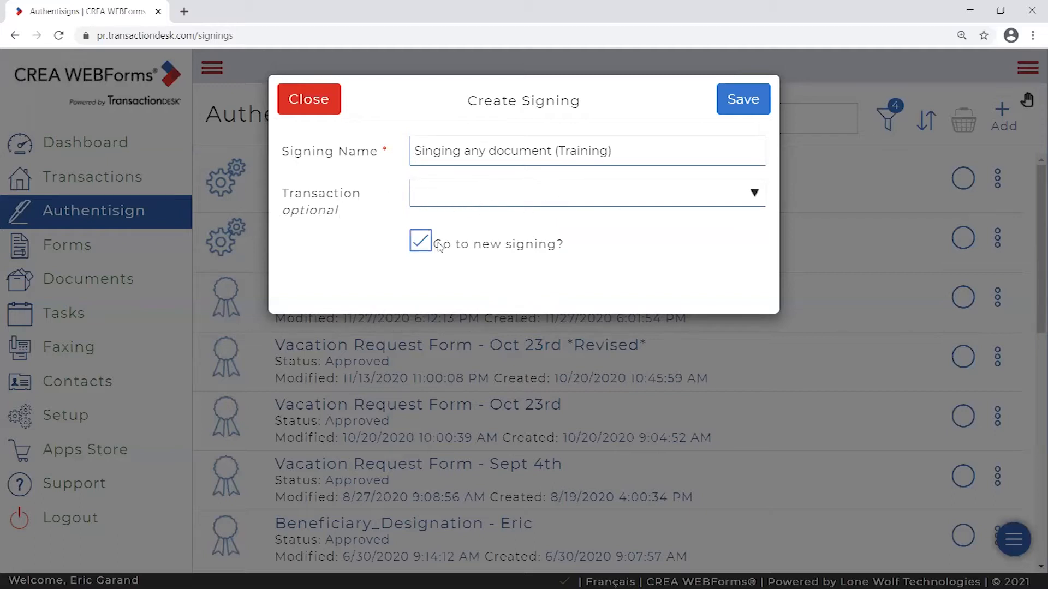
drag(424, 247, 562, 245)
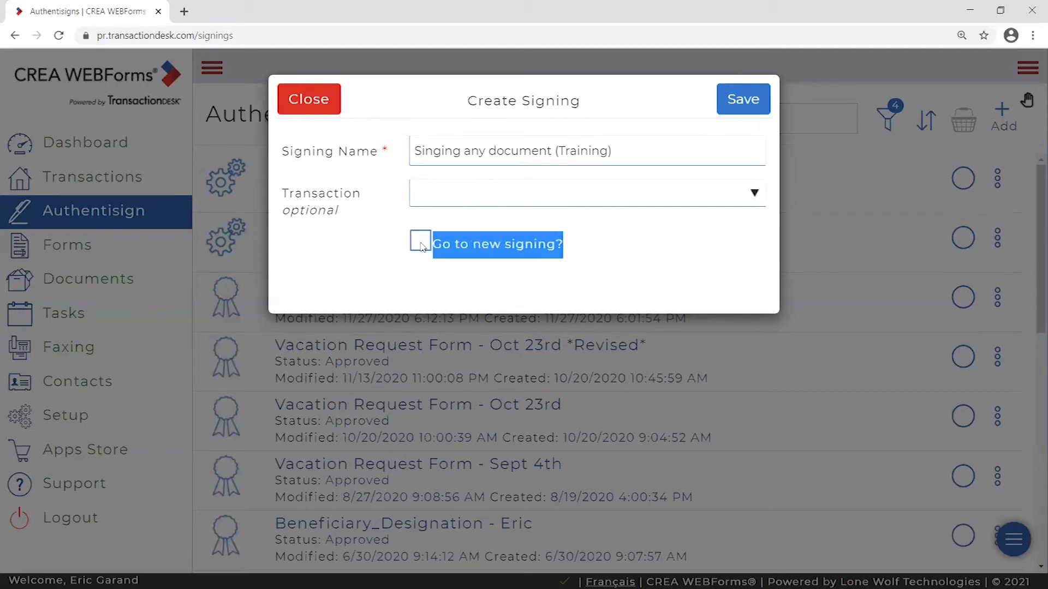
click(434, 245)
click(434, 245)
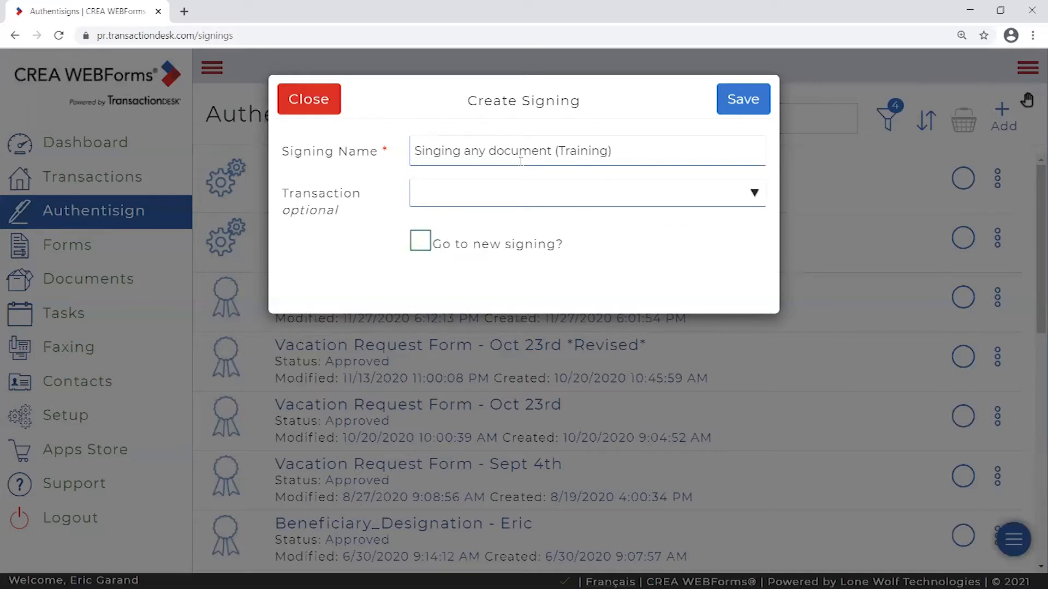
click(426, 247)
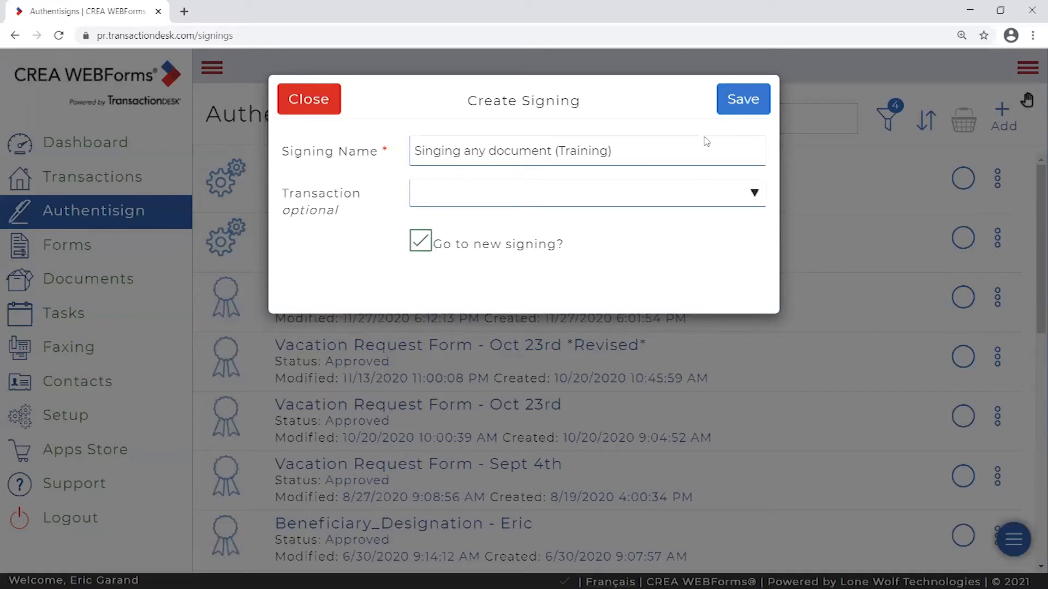
click(745, 106)
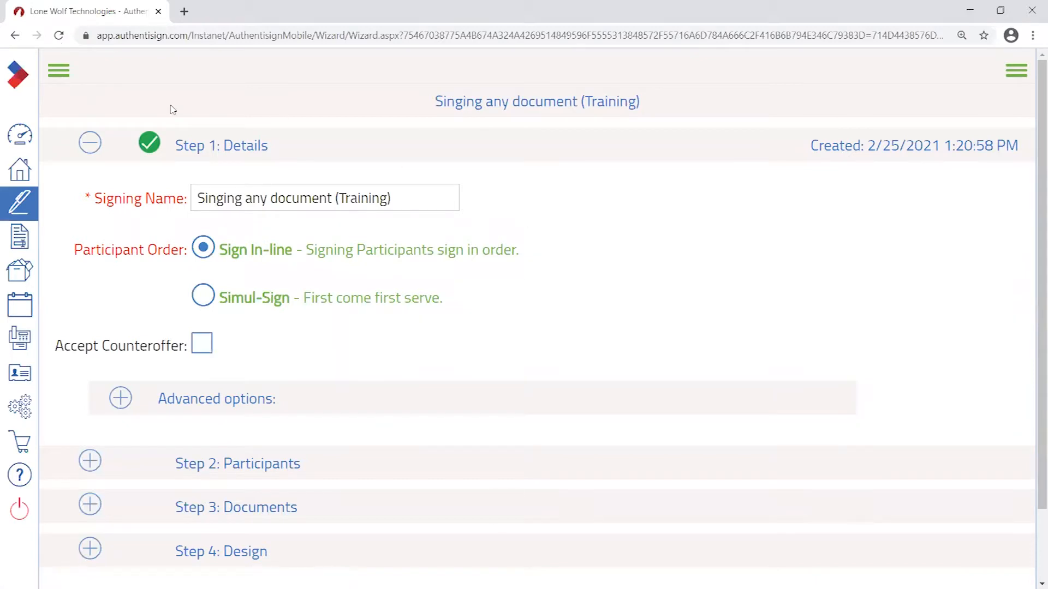
- Expand and re-collapse the sidebar section names, then collapse Step 1: Details
click(58, 70)
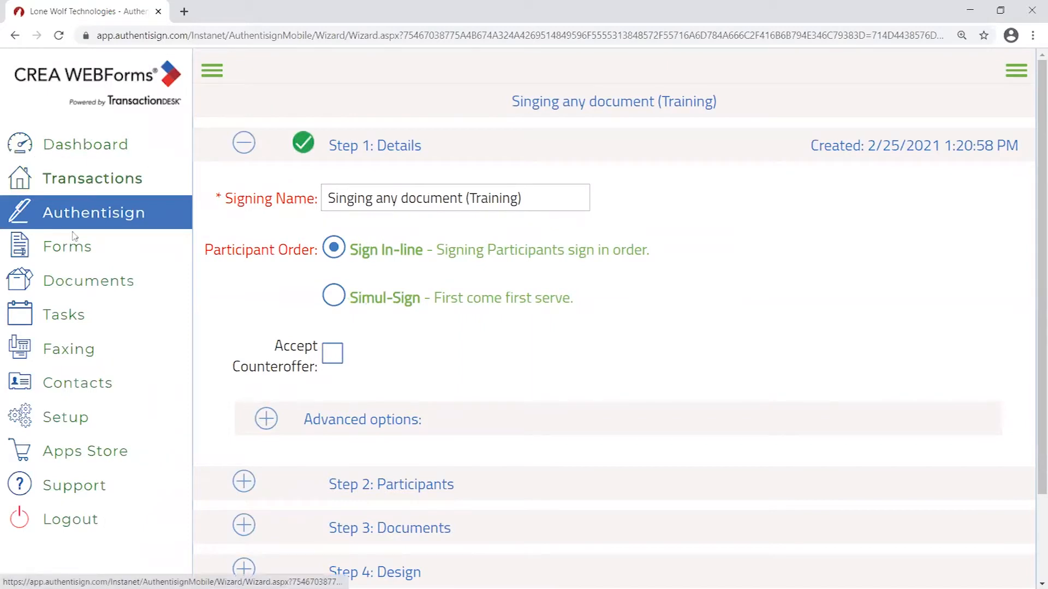
click(211, 70)
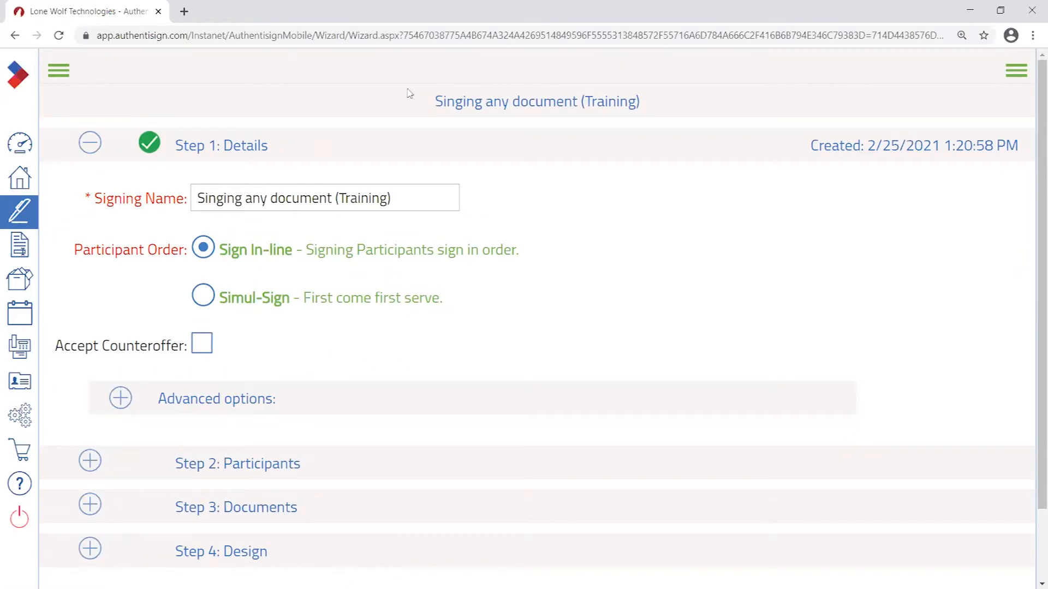
scroll(180, 166, down, 2)
scroll(143, 189, up, 2)
click(90, 144)
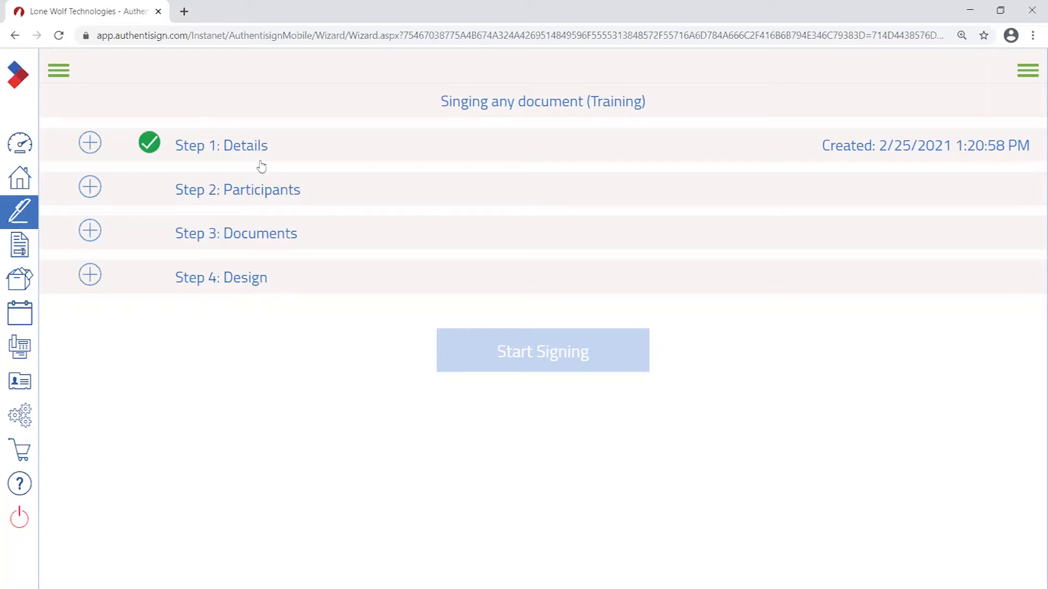
- Reopen Step 1: Details and correct the name to 'Signing any document (Training)'
click(91, 144)
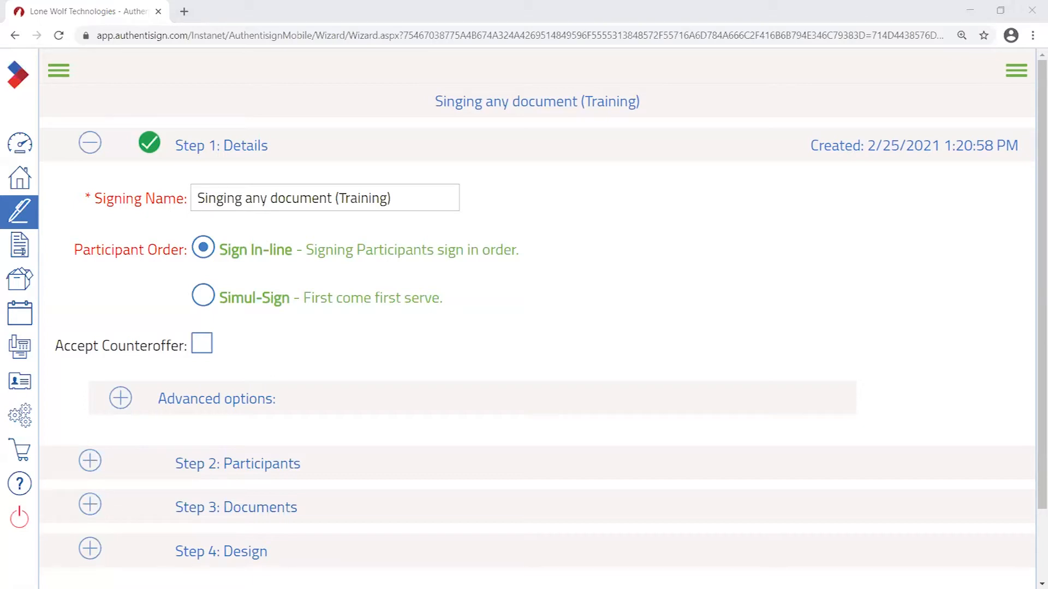
drag(217, 200, 224, 199)
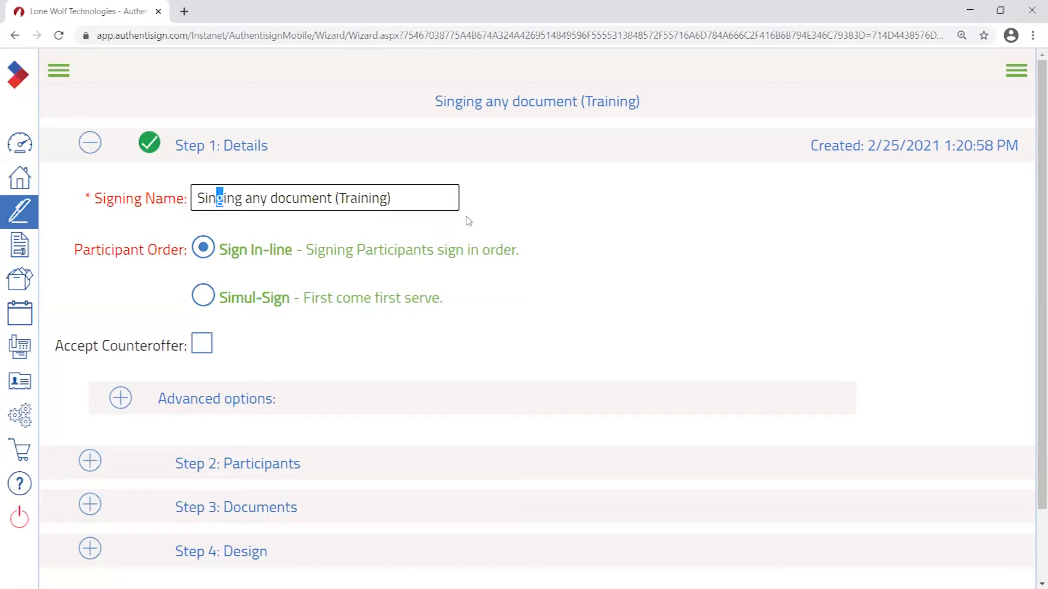
key(BackSpace)
key(BackSpace)
key(BackSpace)
text(i)
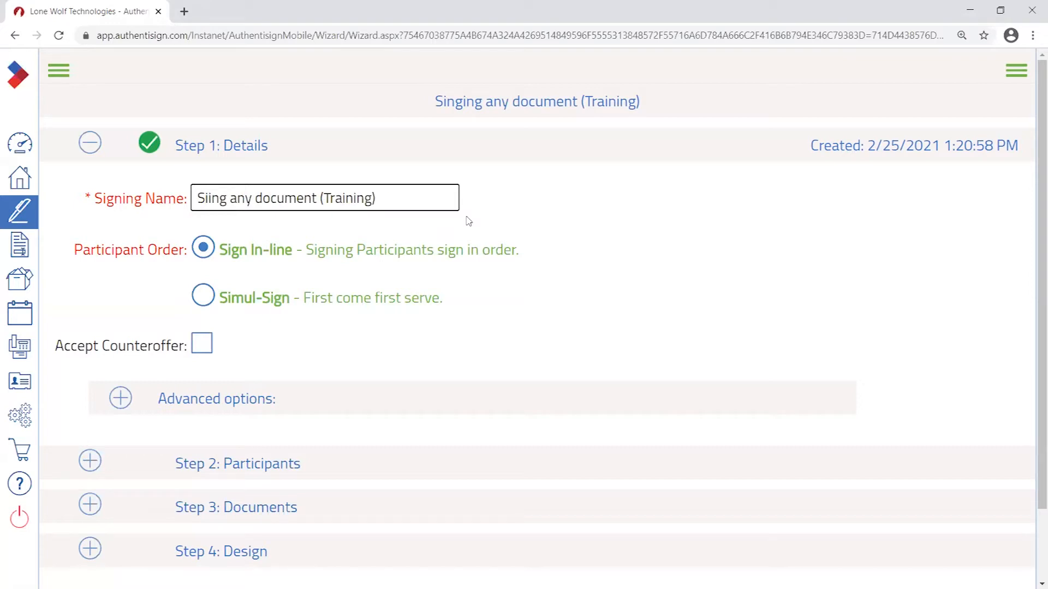
text(gn)
click(432, 206)
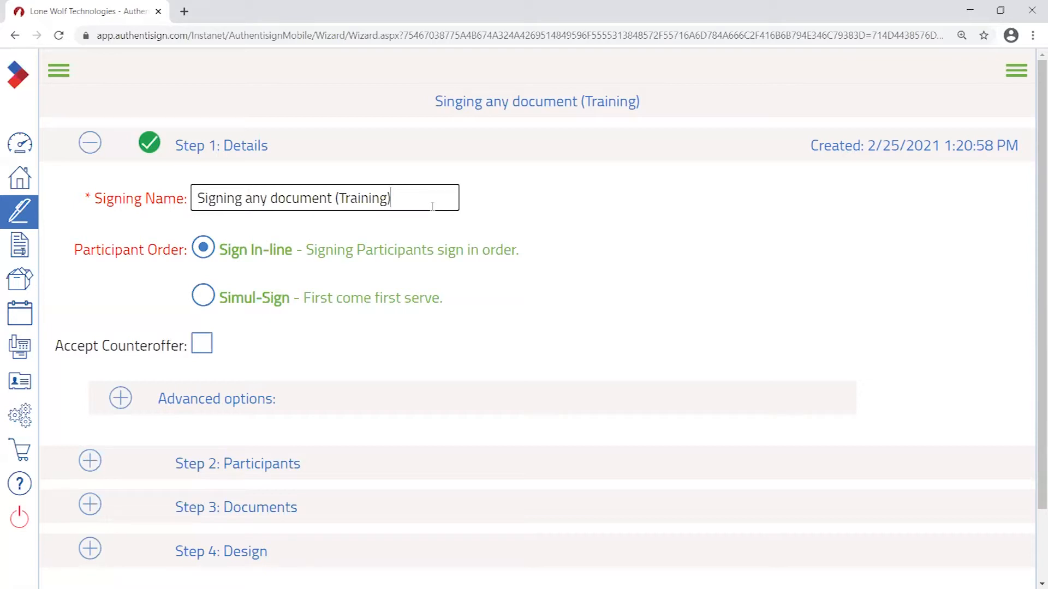
- Highlight the corrected signing name and the misspelling still in the page title
drag(198, 198, 416, 198)
click(419, 197)
drag(462, 103, 447, 103)
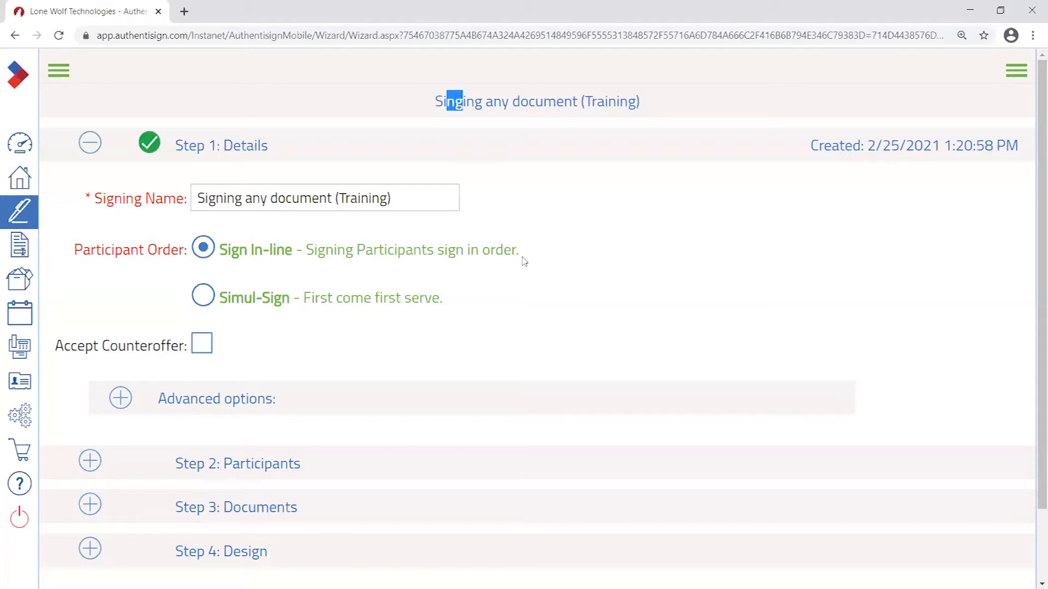
drag(207, 199, 218, 200)
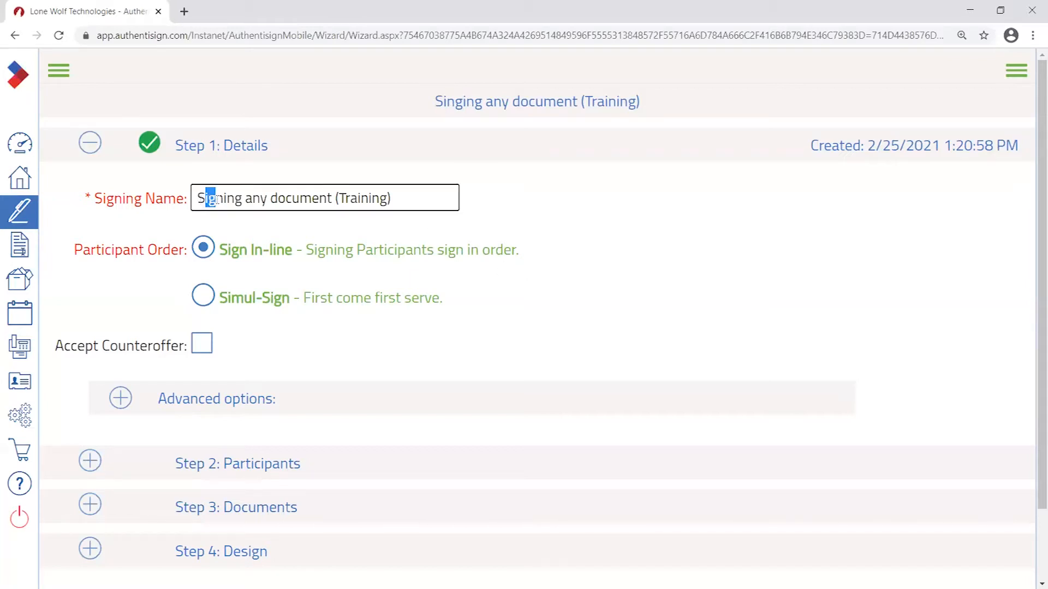
drag(223, 200, 213, 201)
click(423, 196)
click(197, 198)
drag(198, 200, 677, 205)
click(396, 203)
scroll(148, 217, down, 2)
scroll(180, 235, up, 2)
scroll(289, 491, down, 1)
scroll(289, 492, up, 1)
drag(77, 251, 188, 252)
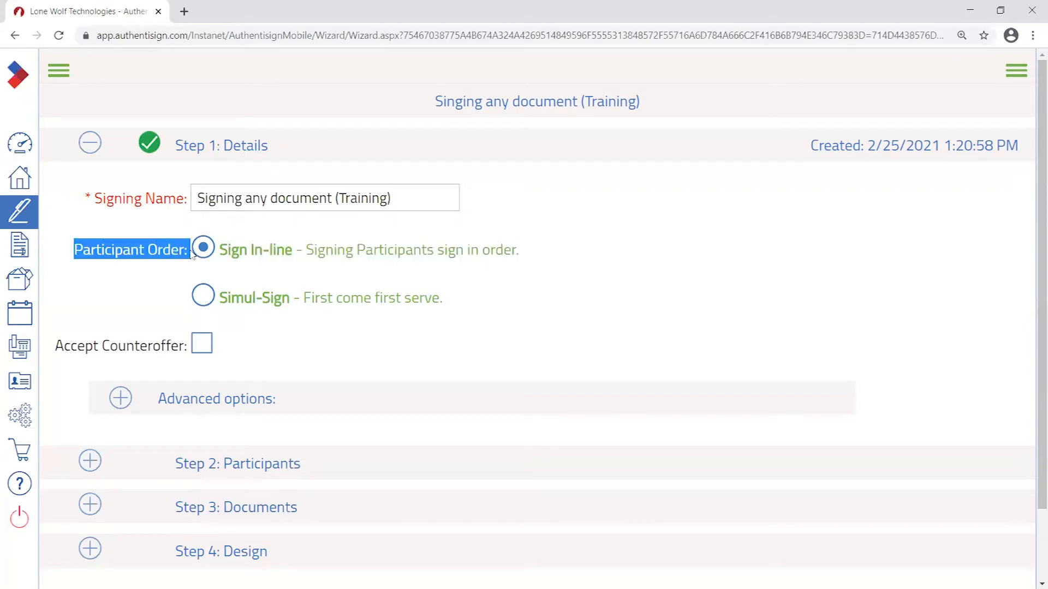
click(170, 266)
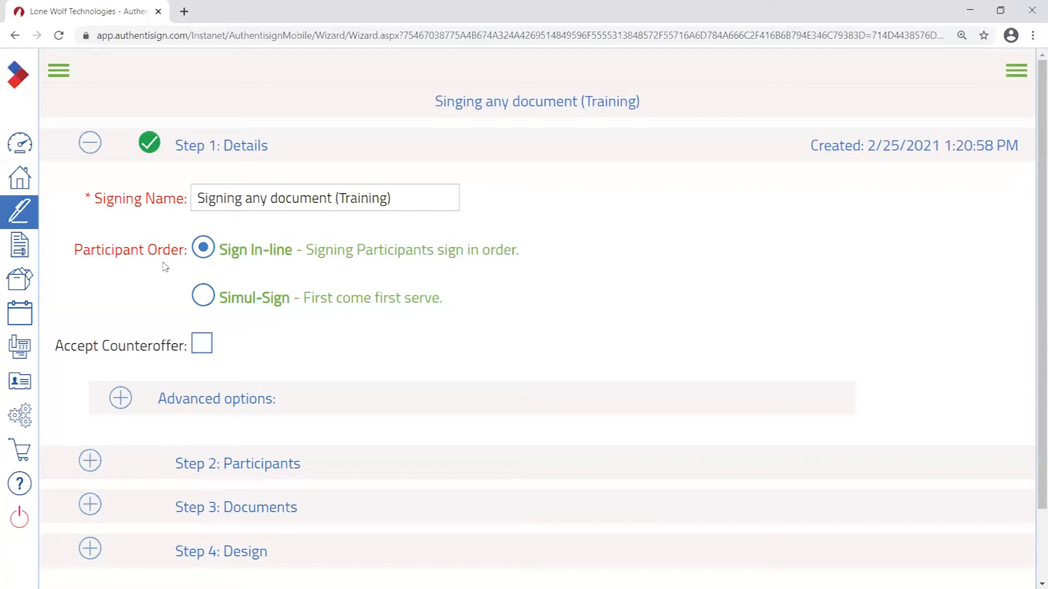
drag(461, 204, 134, 204)
click(158, 248)
drag(451, 304, 218, 313)
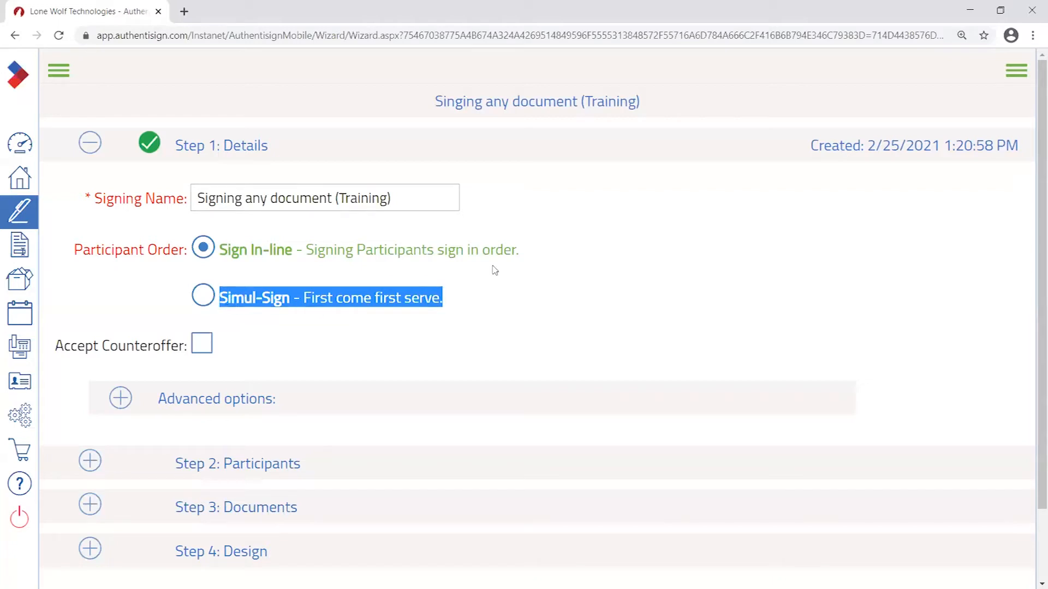
click(458, 308)
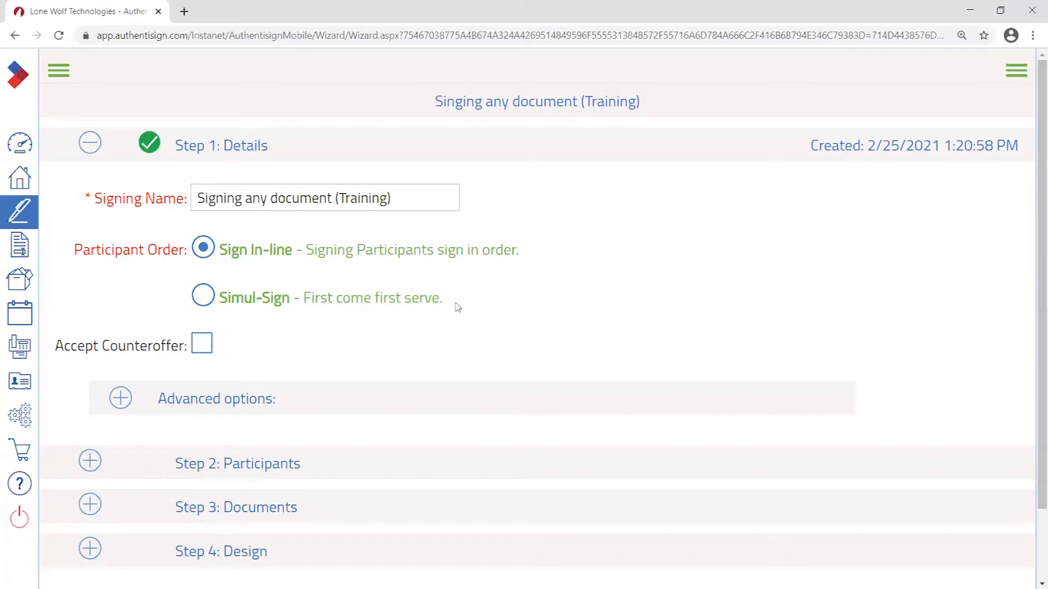
click(203, 295)
click(208, 254)
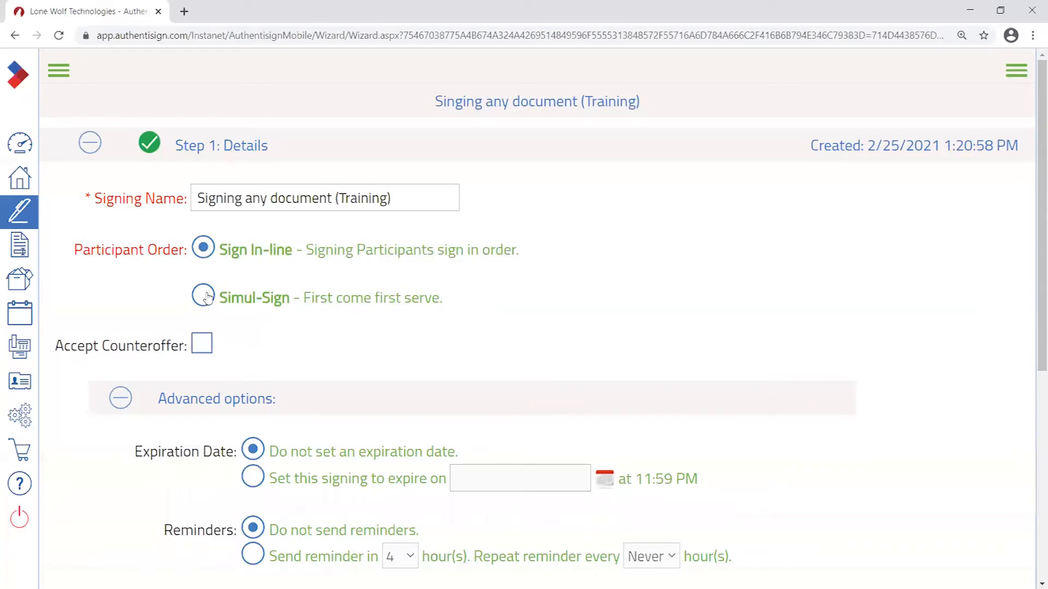
click(214, 300)
click(118, 356)
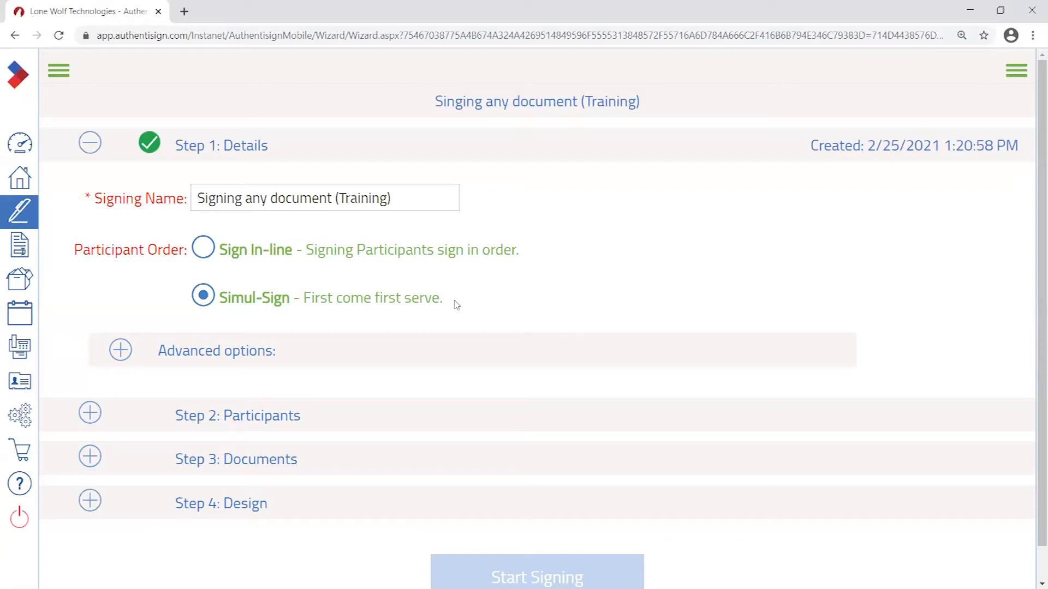
click(208, 249)
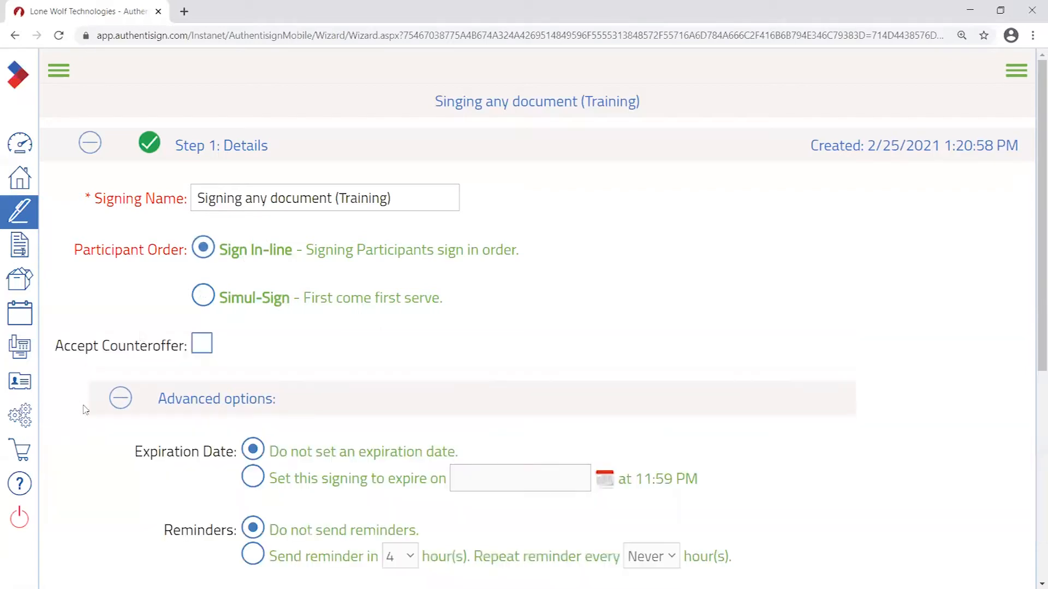
click(129, 399)
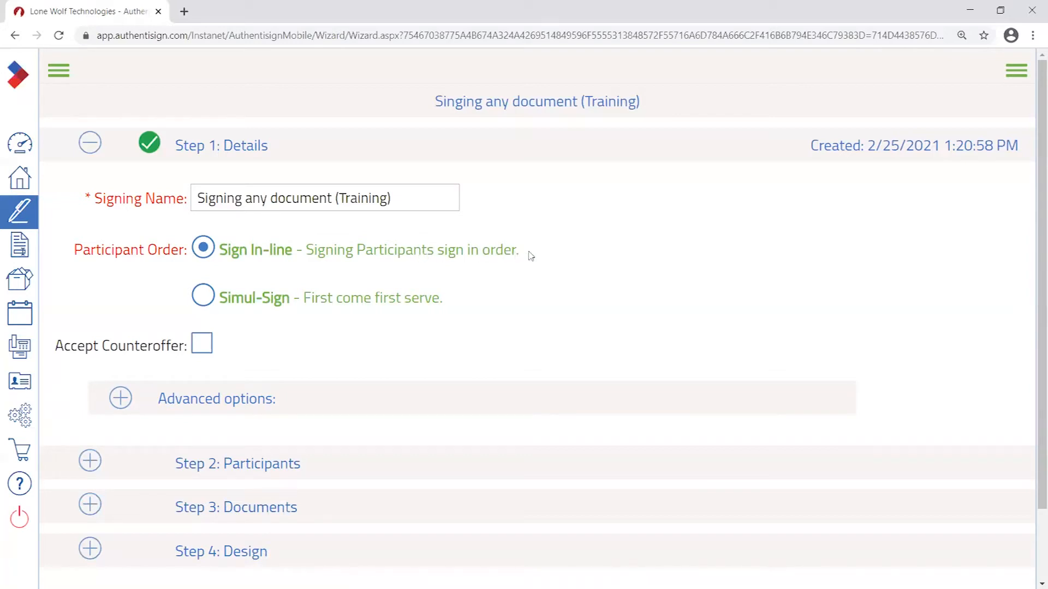
drag(524, 253, 364, 257)
- Compare Sign In-line with Simul-Sign, keep Sign In-line order, and collapse Step 1: Details
click(576, 270)
drag(519, 251, 301, 253)
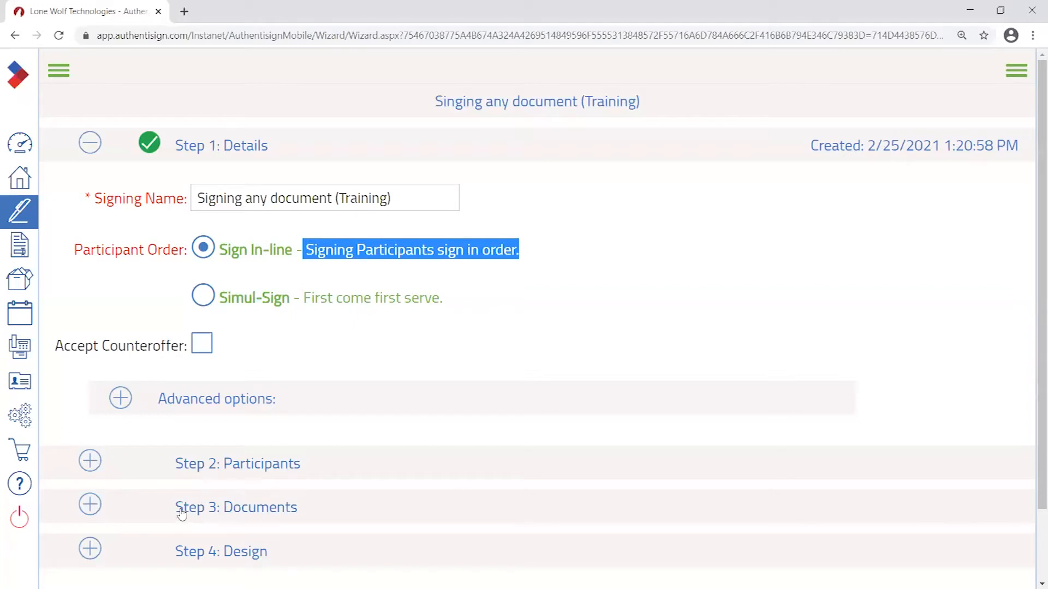
drag(443, 299, 302, 310)
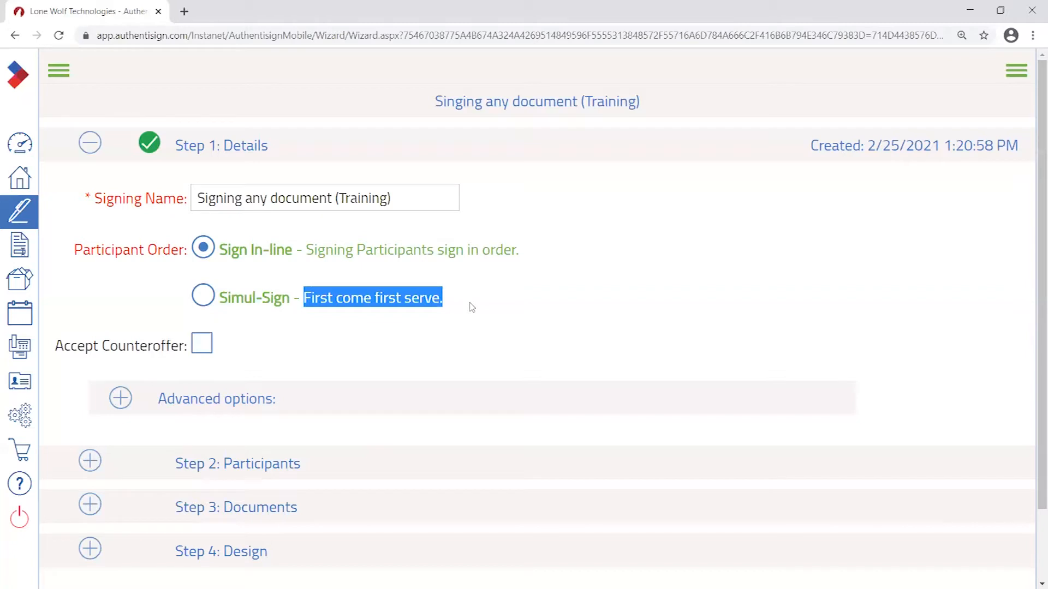
click(210, 254)
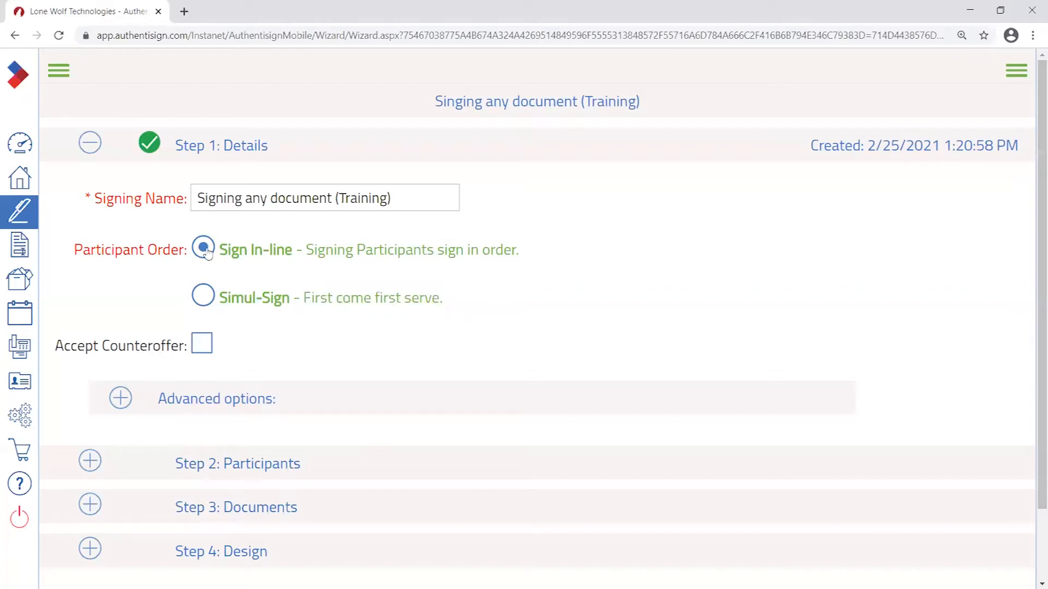
drag(525, 261, 225, 260)
click(584, 257)
click(91, 145)
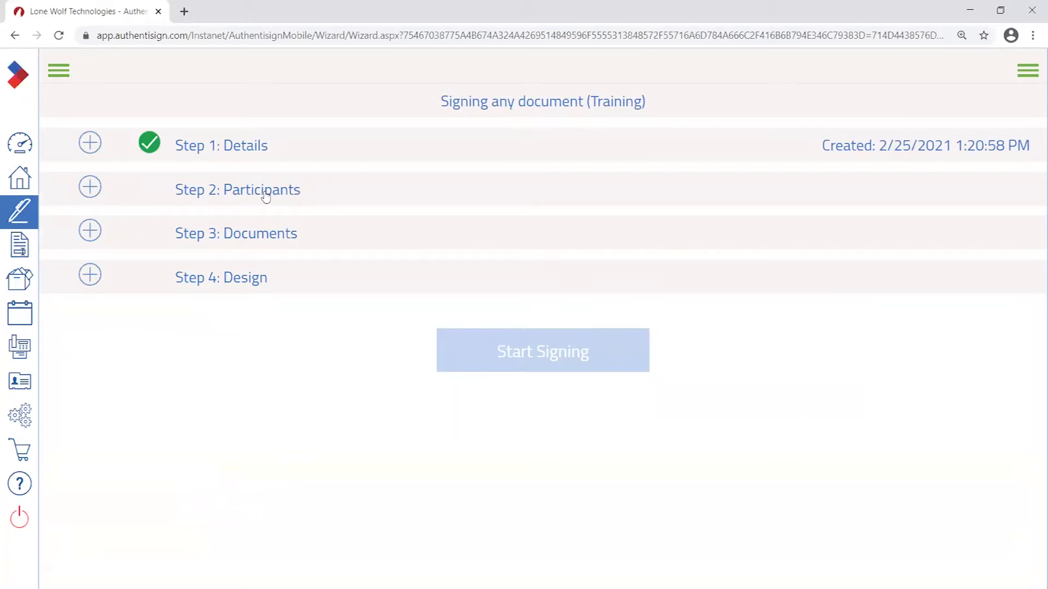
- Expand Step 2: Participants to bring up the Add Participants dialog
click(91, 188)
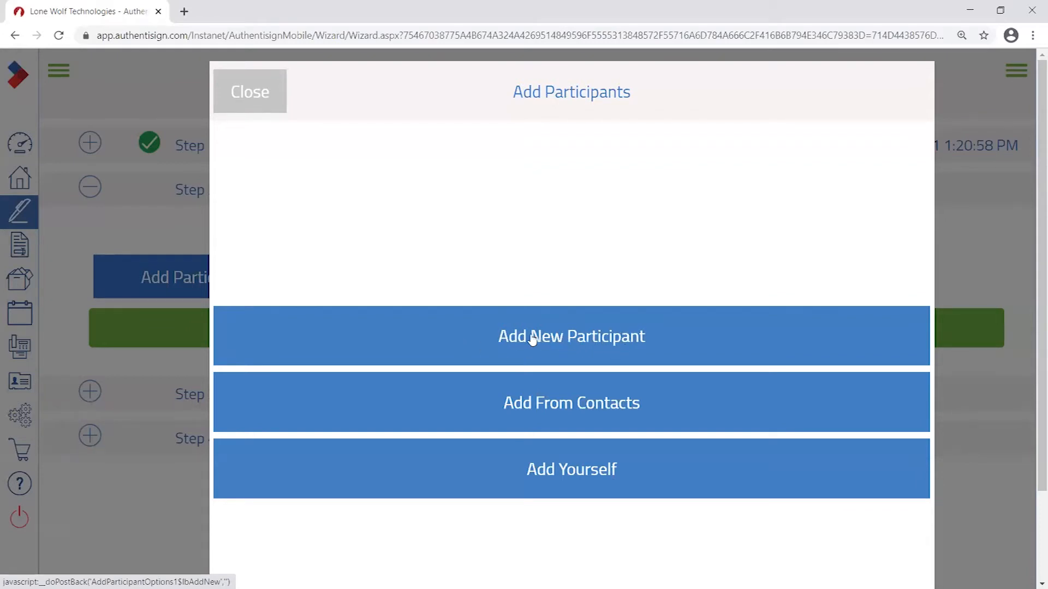
- Choose Add New Participant and point out the required Type, Name and Email fields
click(562, 342)
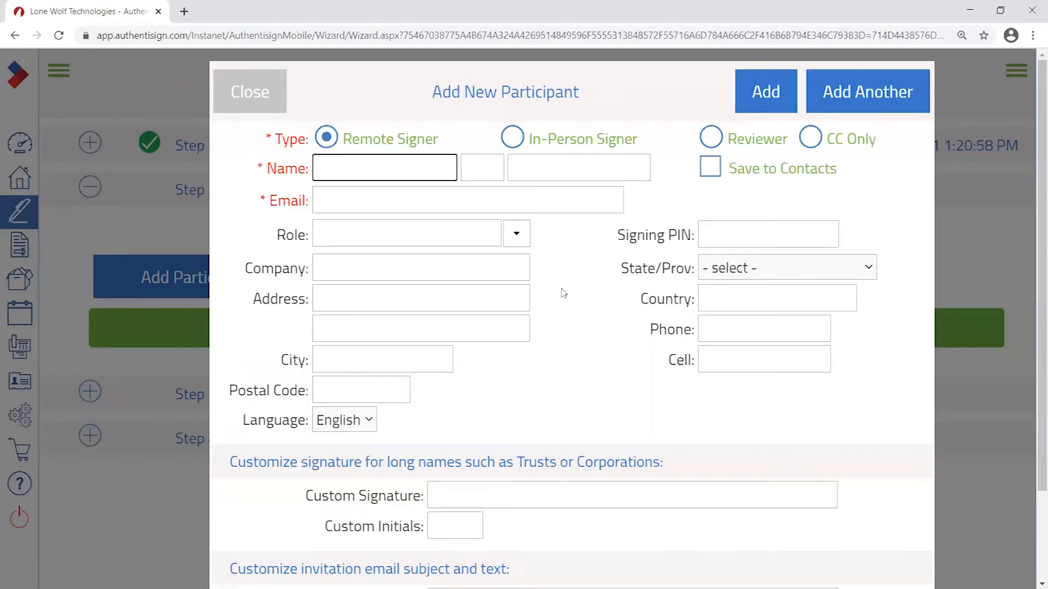
drag(264, 139, 309, 143)
drag(262, 169, 311, 174)
drag(262, 197, 311, 201)
click(259, 185)
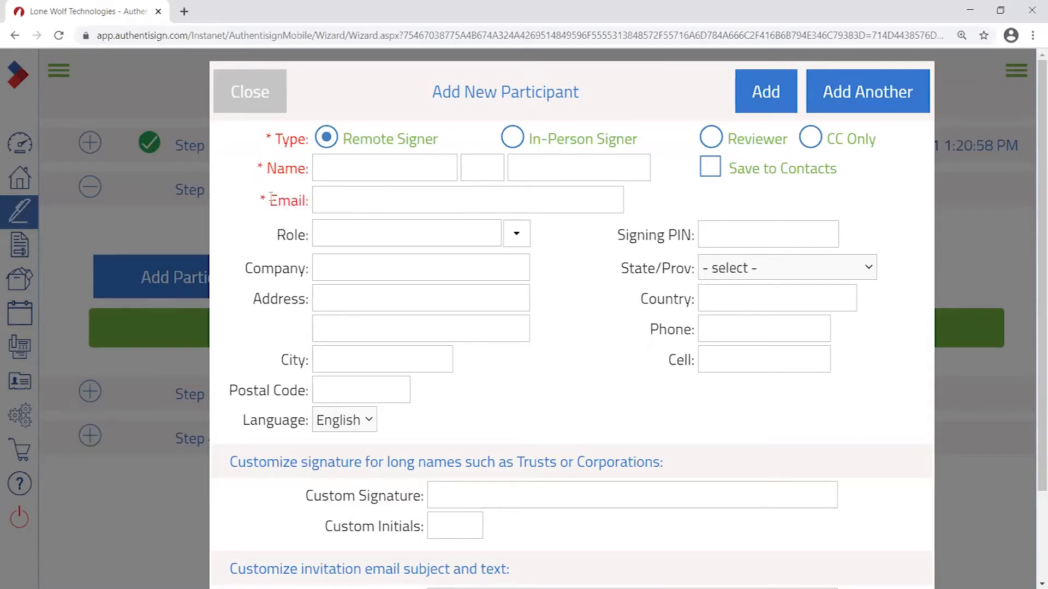
drag(266, 199, 309, 199)
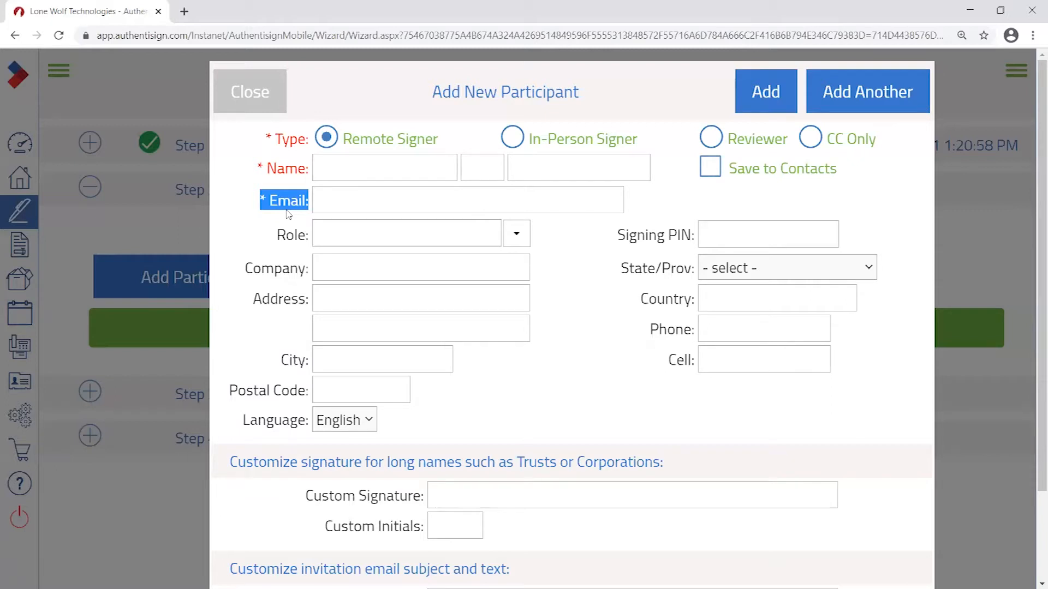
drag(266, 200, 312, 201)
click(297, 188)
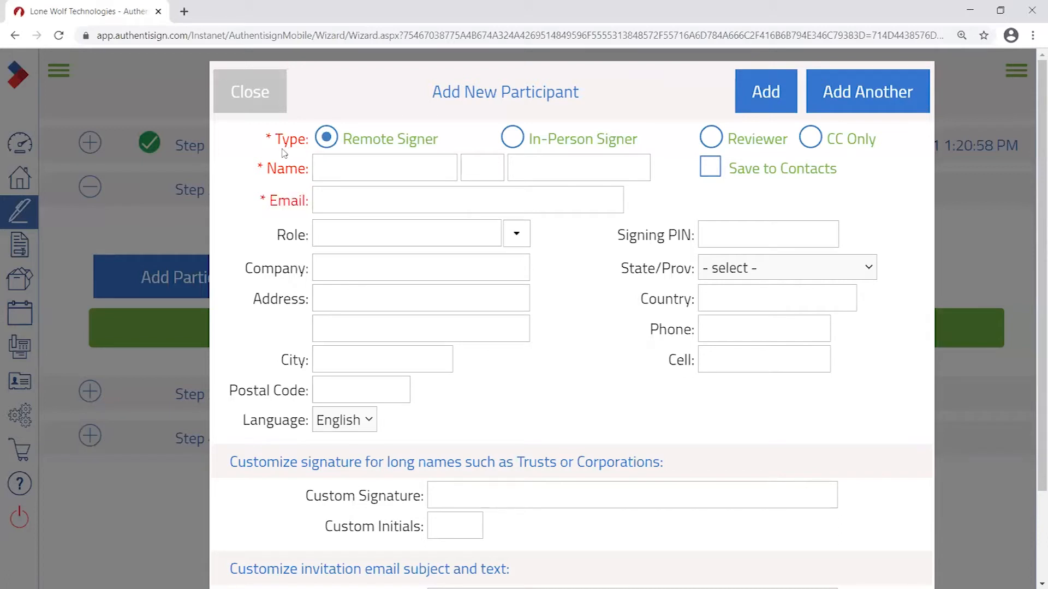
- Highlight the required Type field and the Add New Participant form title
drag(273, 142, 314, 141)
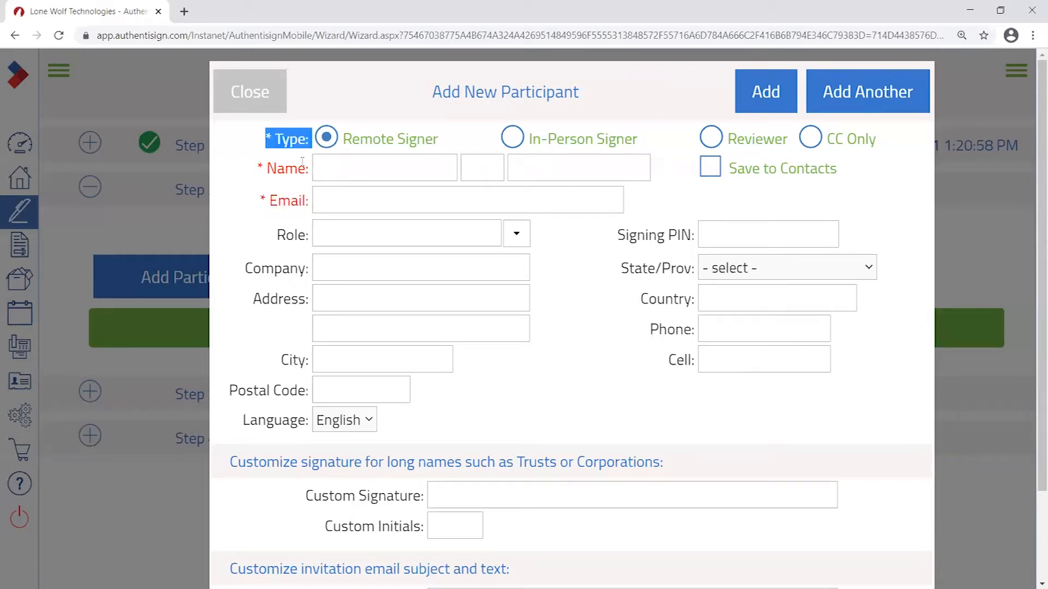
drag(436, 92, 584, 86)
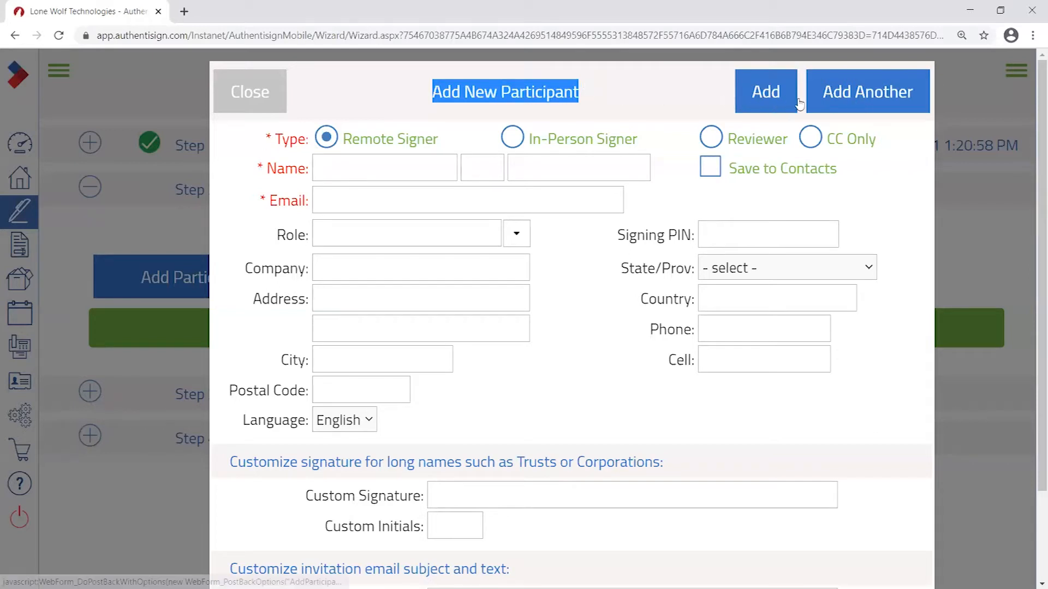
drag(265, 139, 312, 139)
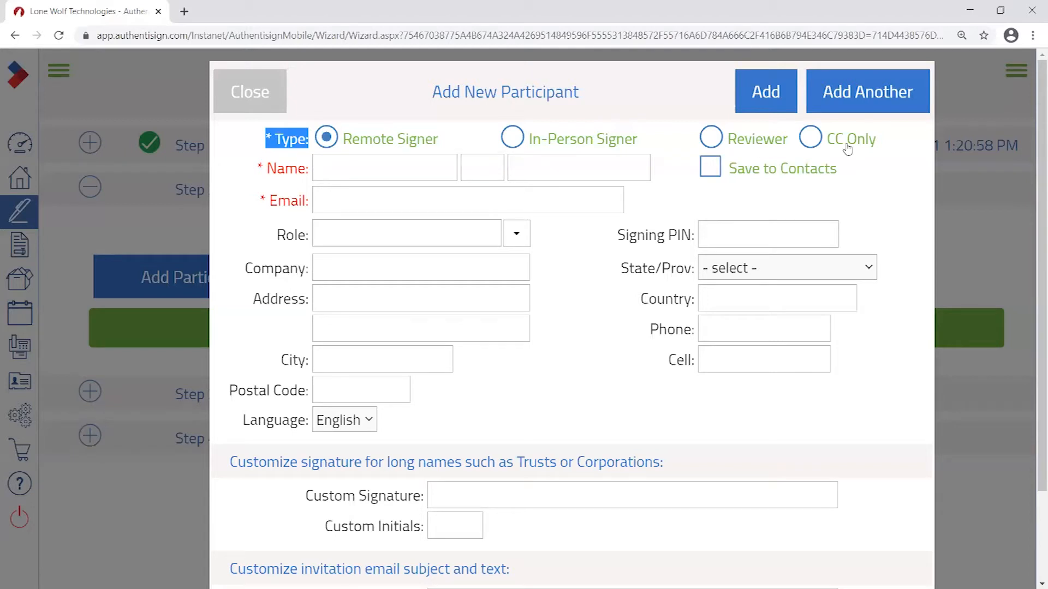
right_click(249, 127)
key(Escape)
click(513, 138)
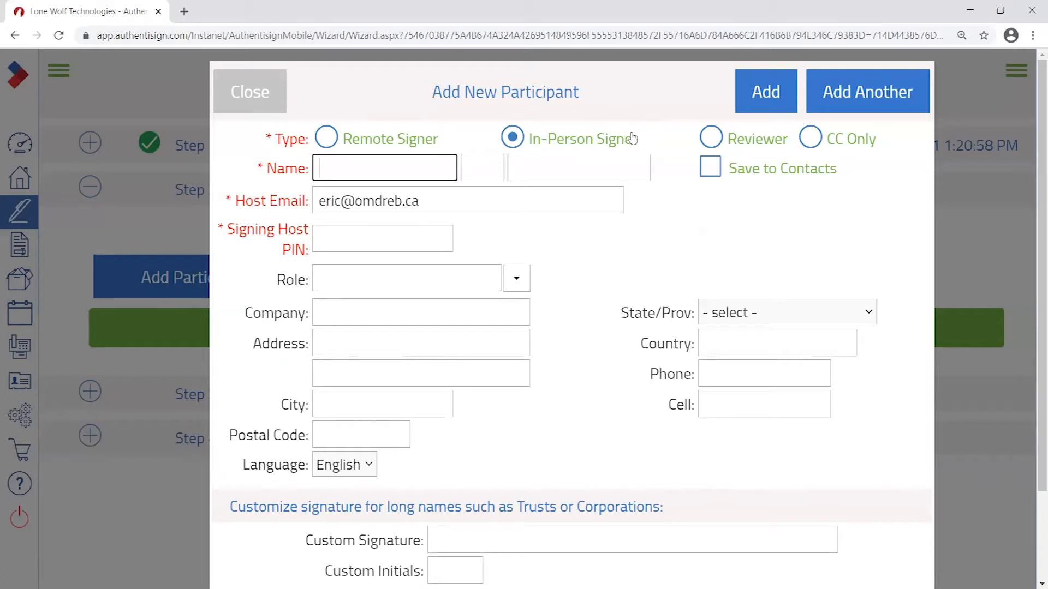
click(325, 135)
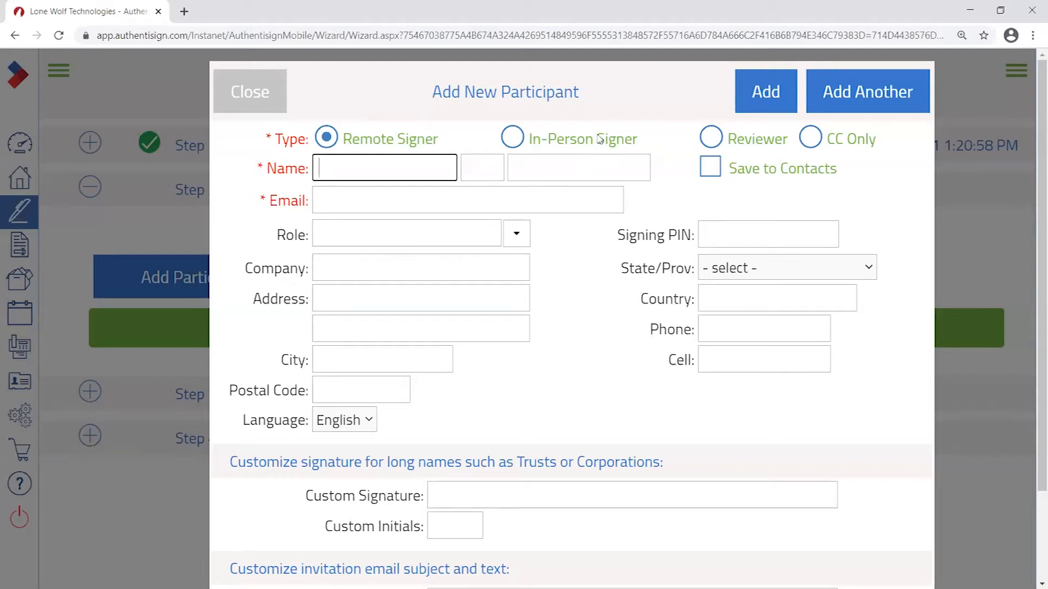
click(712, 139)
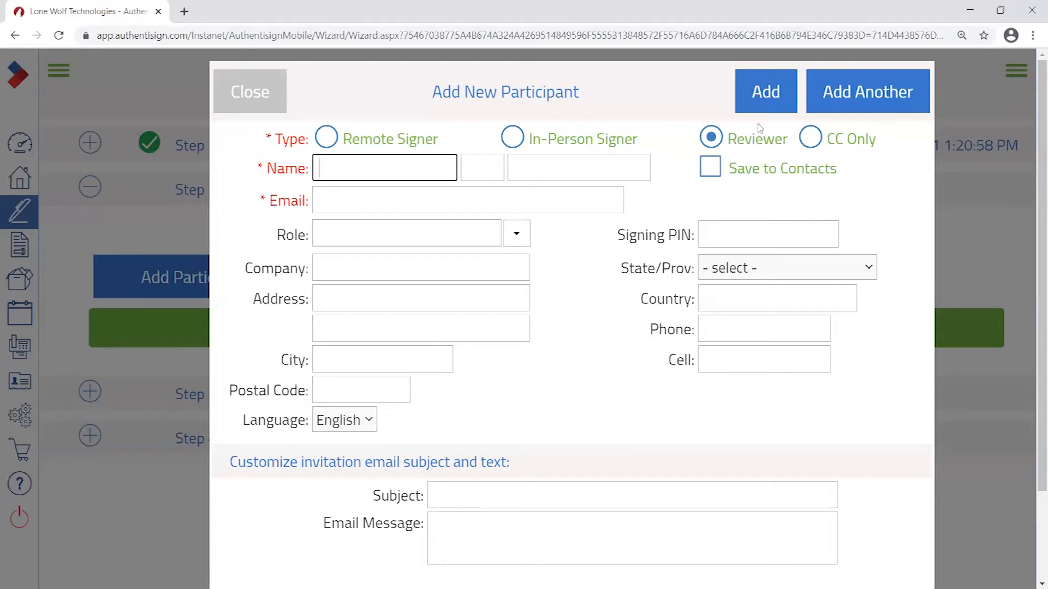
click(827, 146)
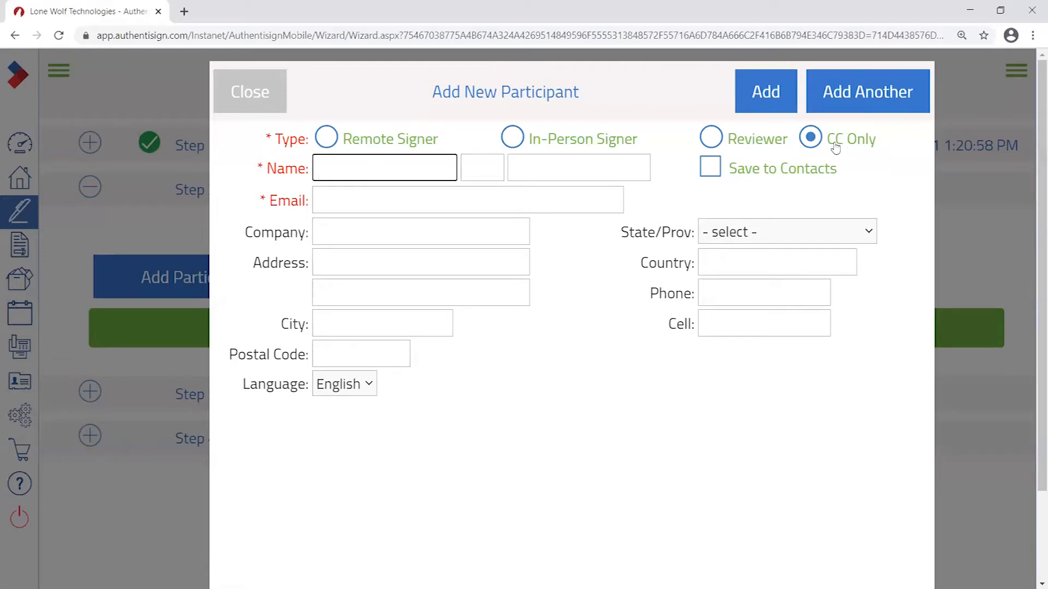
click(322, 141)
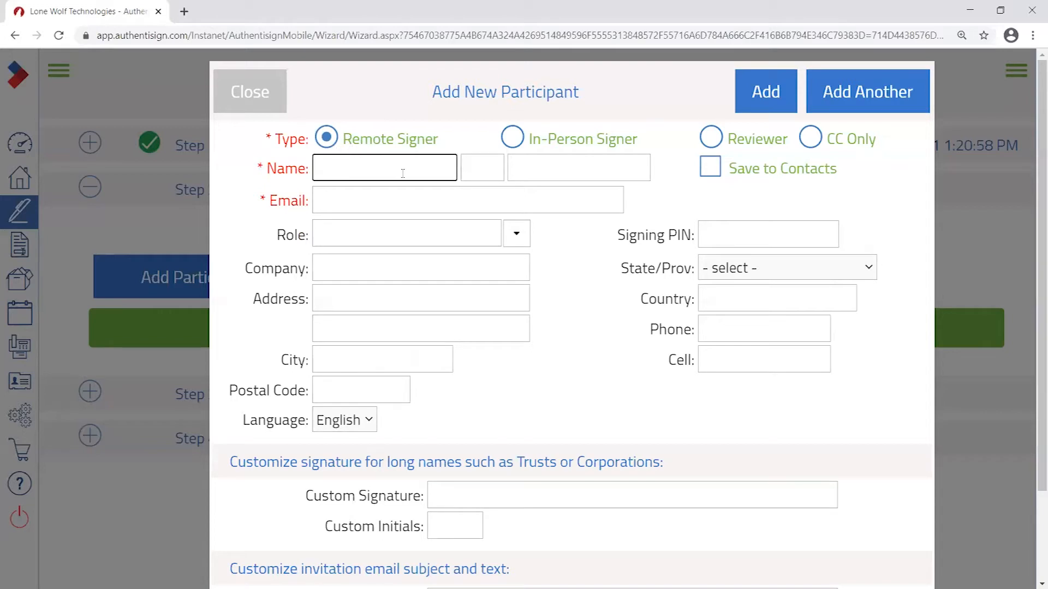
click(356, 189)
click(369, 167)
- Enter the first signer's first name, last name and e-mail address
click(582, 171)
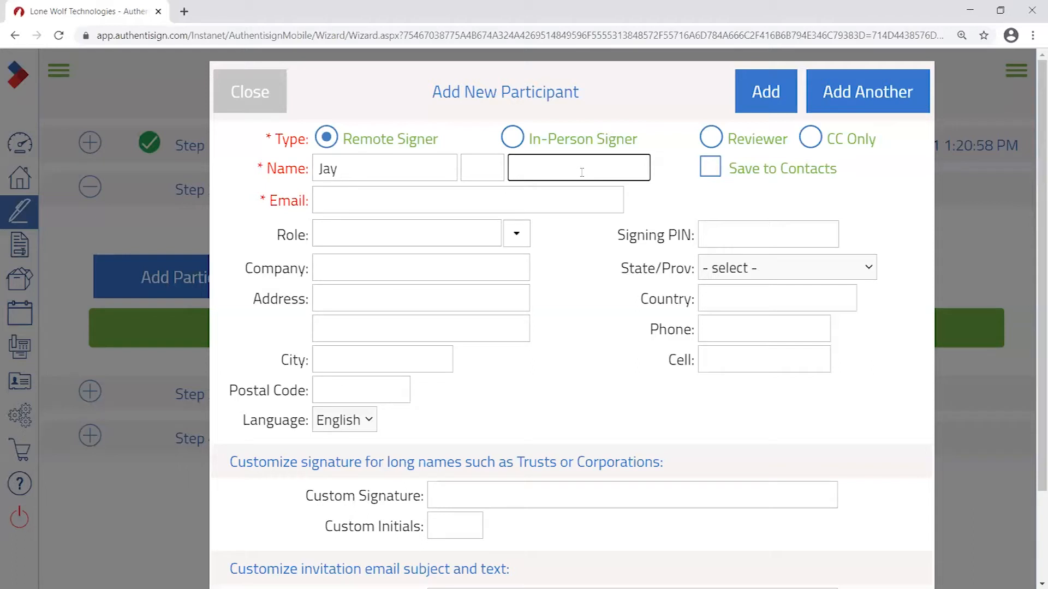
text(Ma)
key(BackSpace)
text(ark)
click(677, 172)
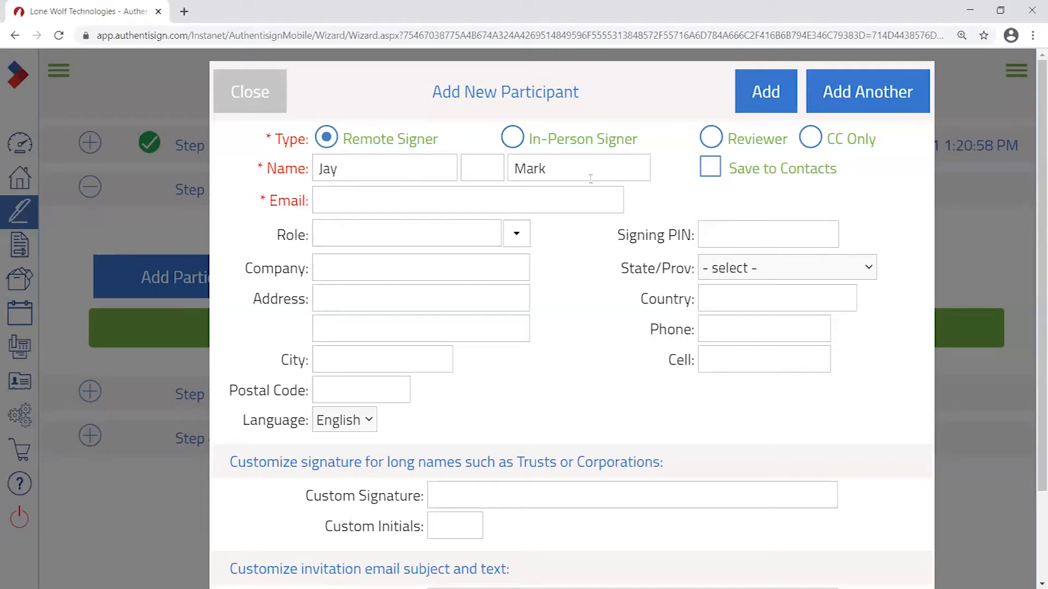
click(392, 205)
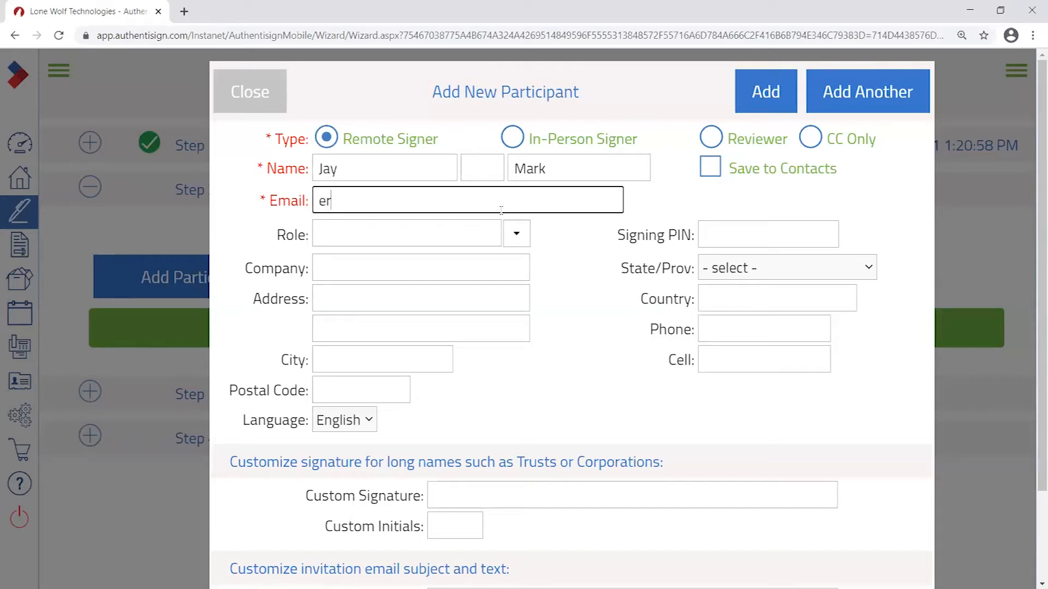
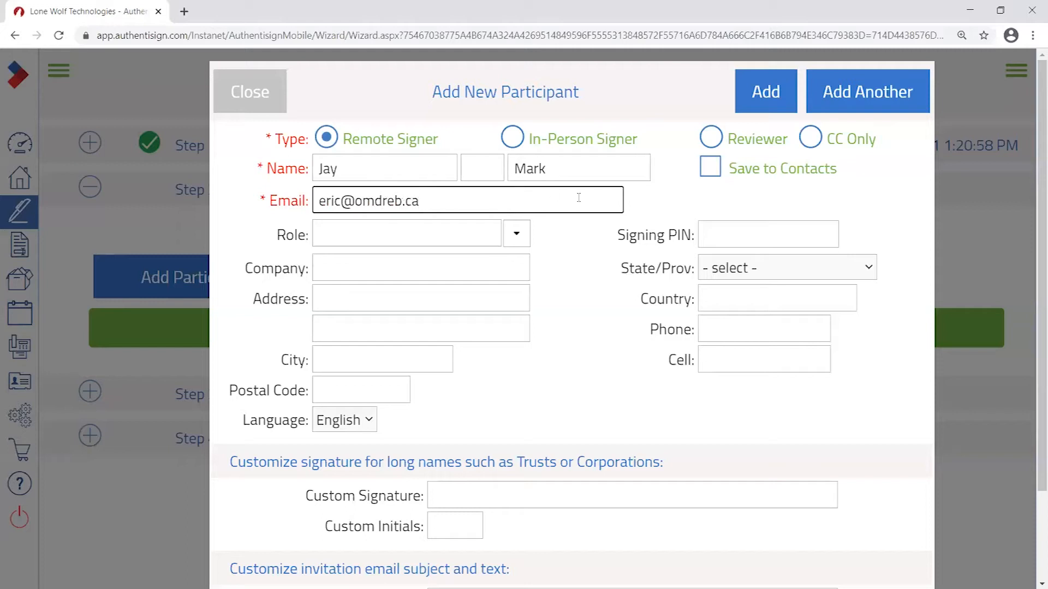
click(634, 200)
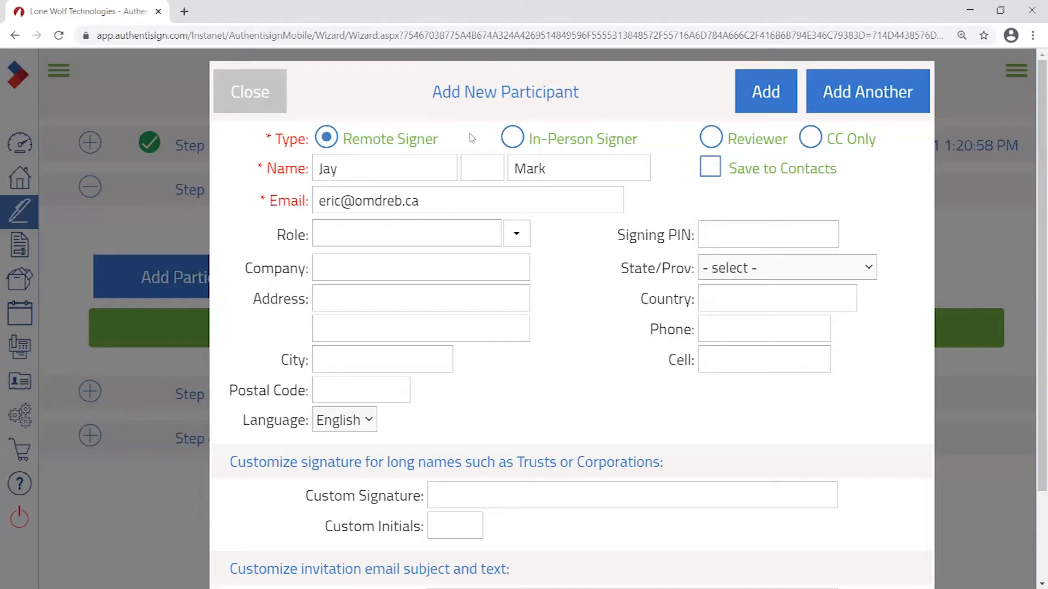
- Review the separate name boxes and e-mail entry, then add the signer as participant 1
double_click(325, 169)
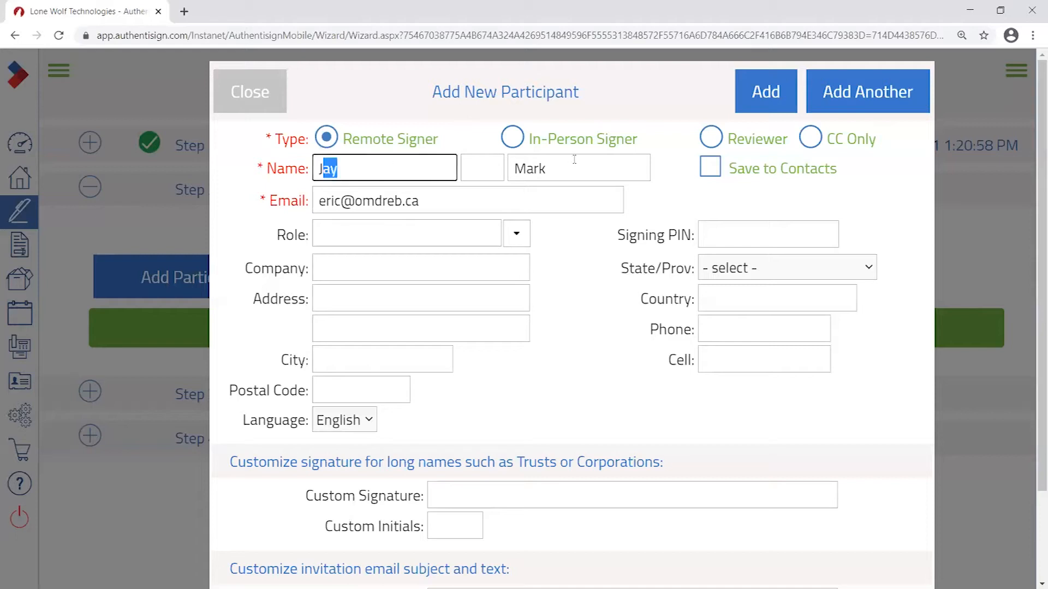
key(Tab)
key(Tab)
click(443, 205)
click(363, 167)
click(563, 168)
click(364, 172)
click(526, 172)
click(349, 170)
drag(386, 184, 330, 192)
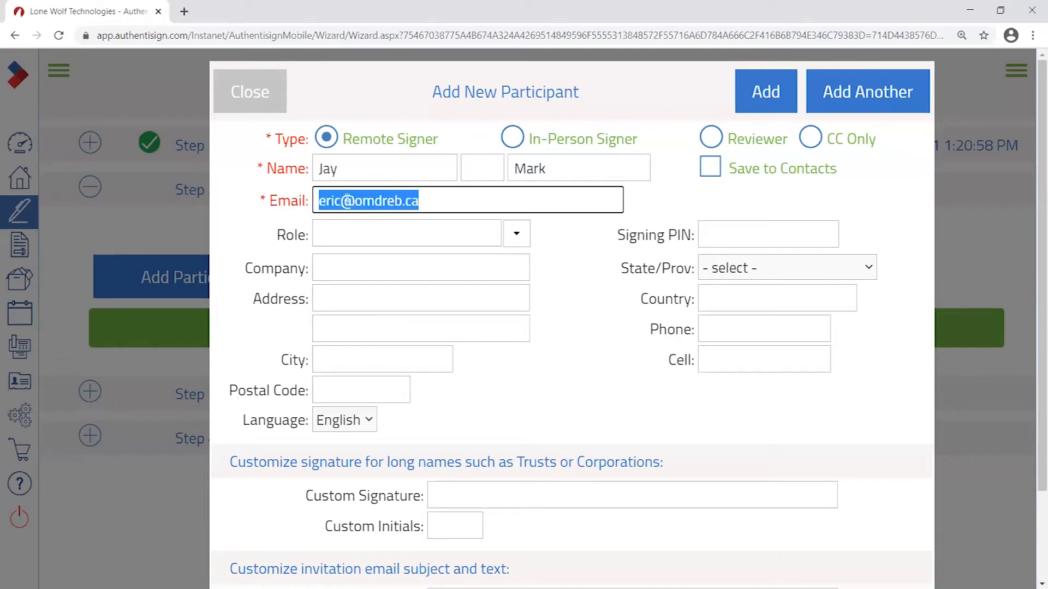
click(514, 207)
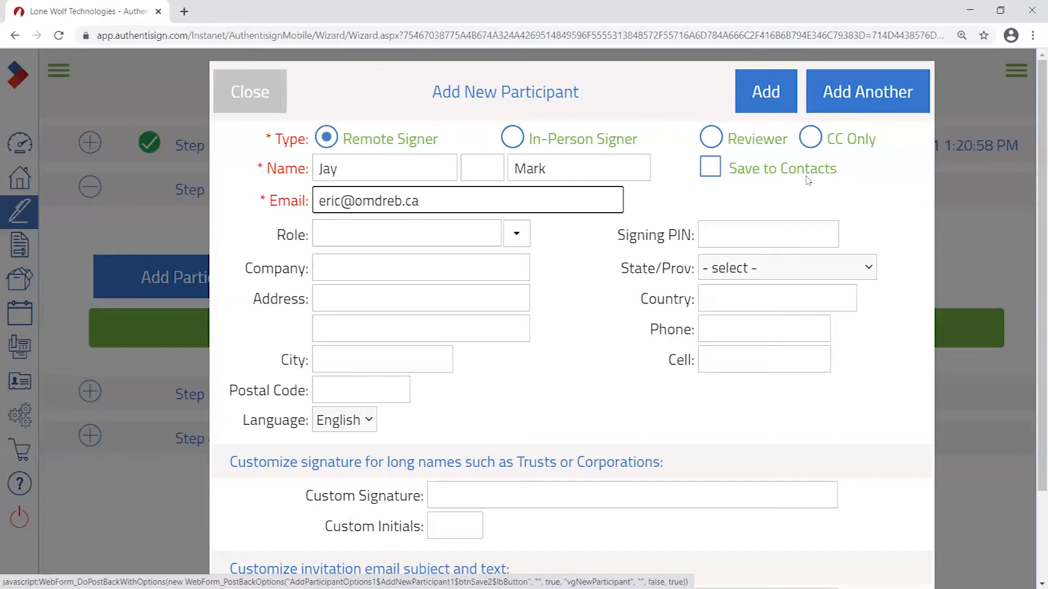
click(765, 95)
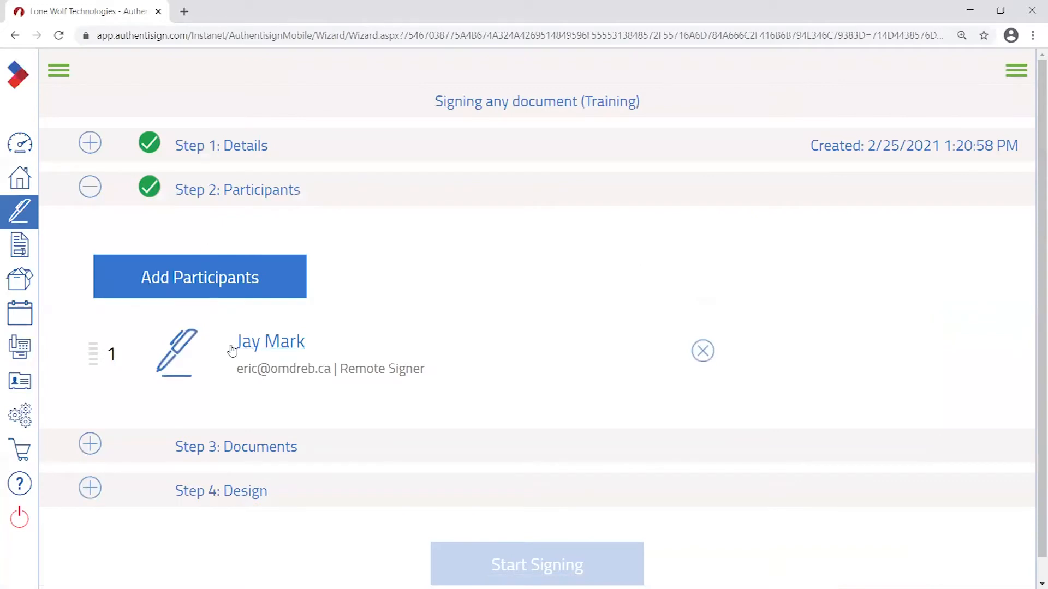
- Open a new participant form and type a first name and the second signer's last name
mouse_move(93, 354)
mouse_down()
mouse_move(102, 387)
mouse_move(90, 357)
mouse_up()
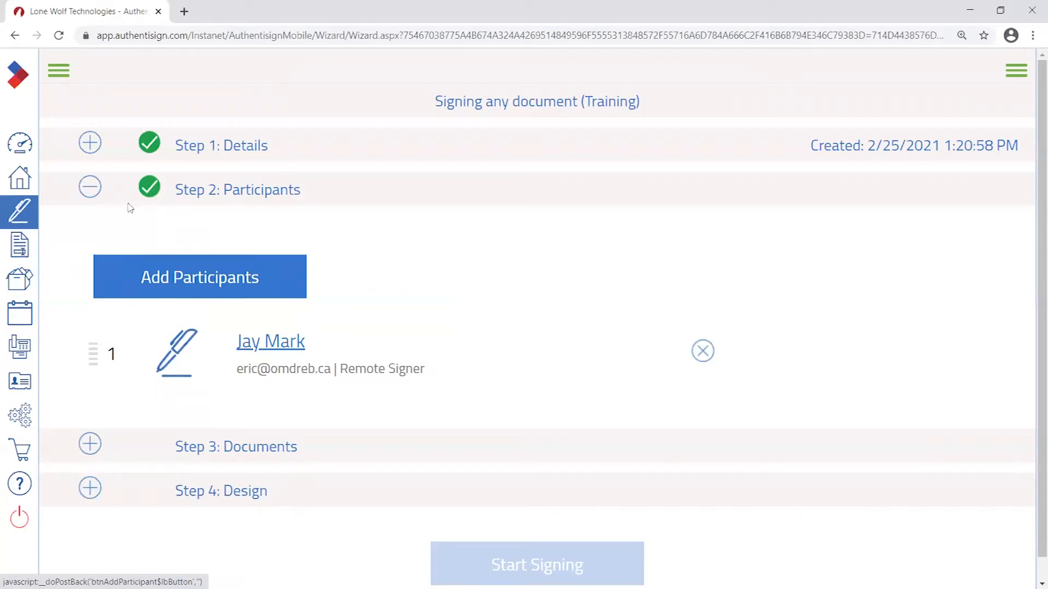
click(194, 281)
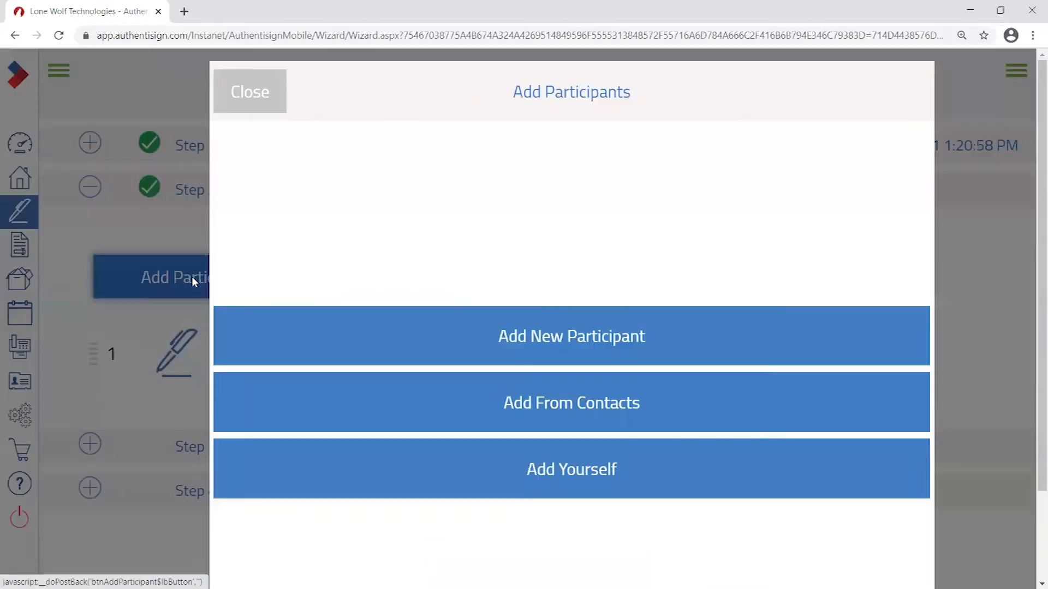
click(592, 344)
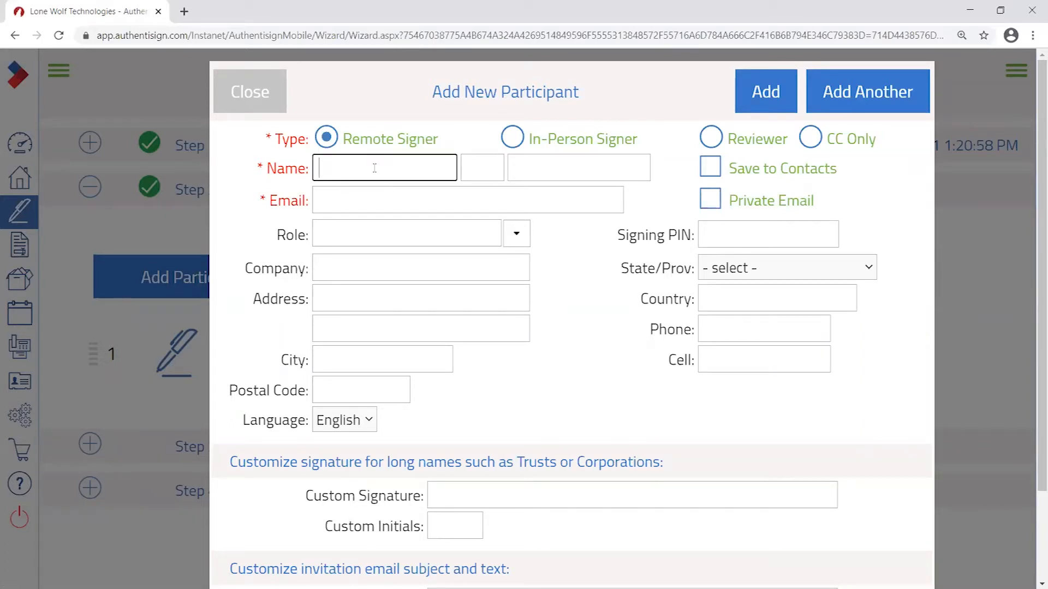
text(Sam)
key(BackSpace)
key(BackSpace)
key(BackSpace)
key(Tab)
key(Tab)
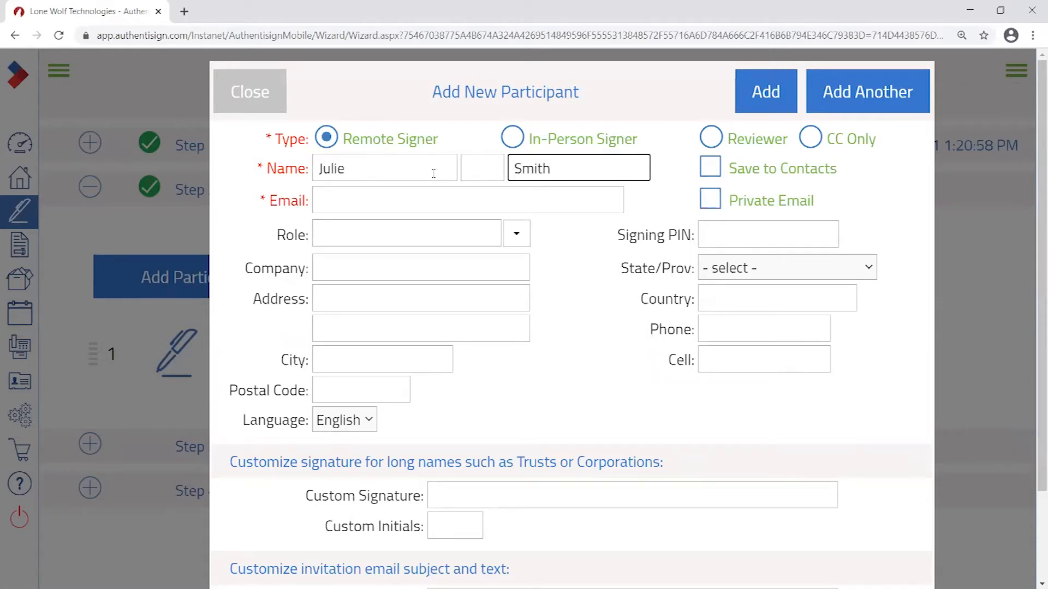
- Replace the first name with the second signer's correct first name
double_click(411, 175)
key(BackSpace)
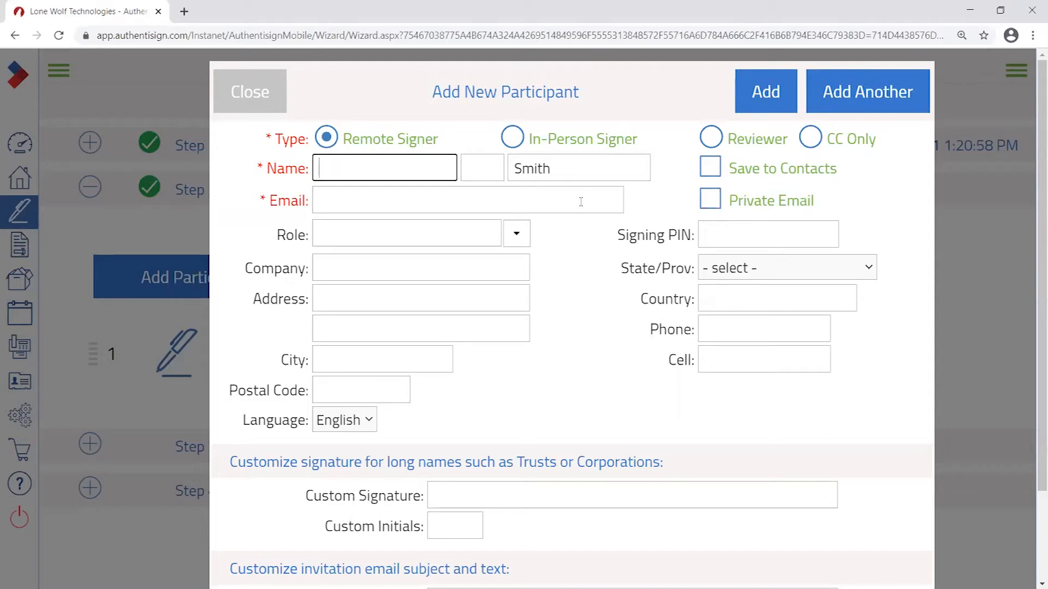
text(Sam)
click(363, 198)
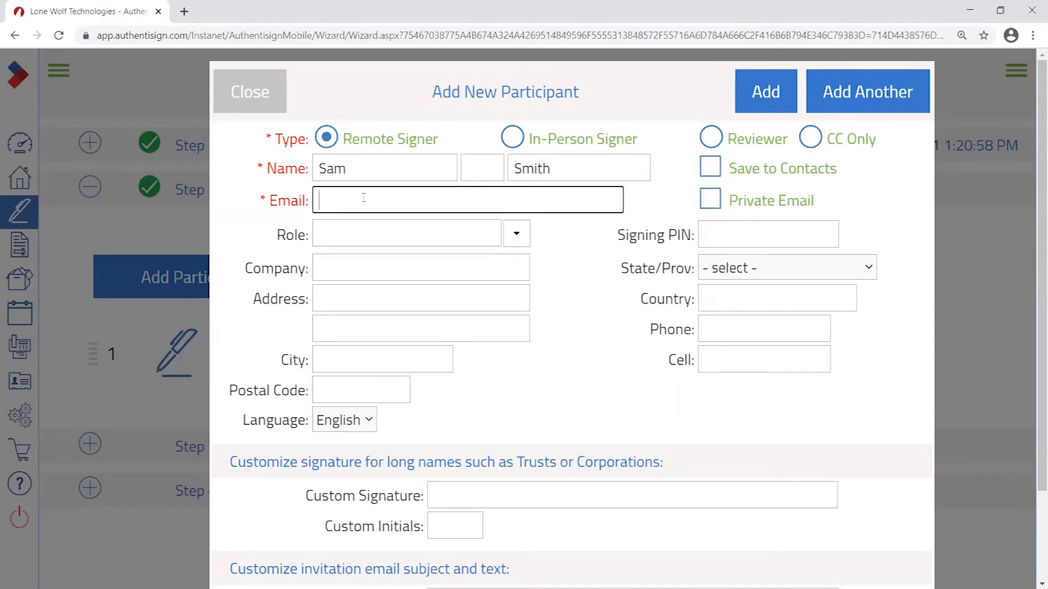
click(343, 173)
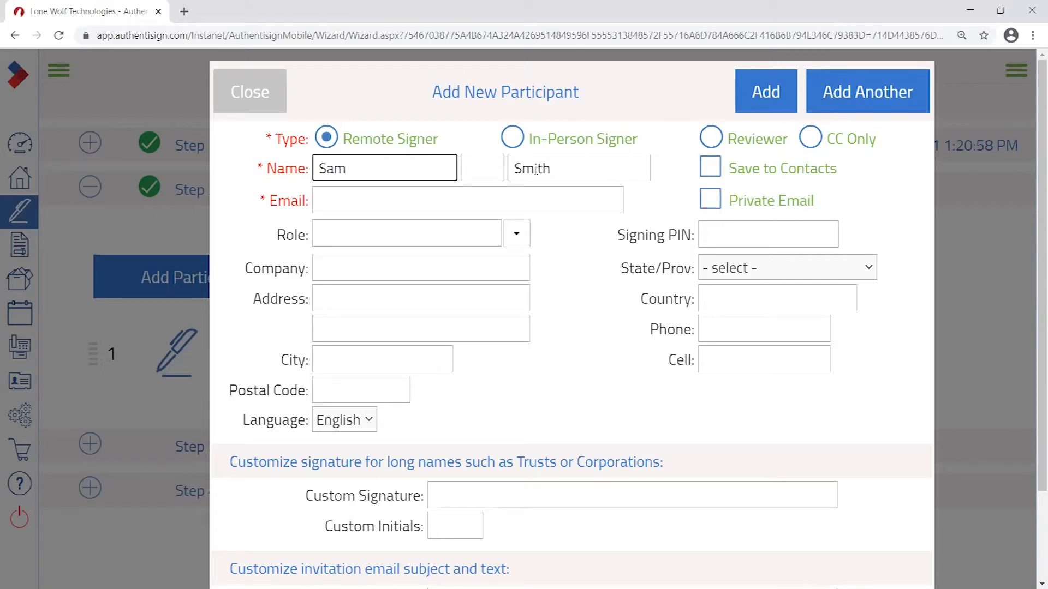
key(Home)
key(shift+Right)
click(523, 165)
click(397, 166)
text(antha)
- Enter the second signer's e-mail address, highlighting its numeric part, and add them
click(417, 201)
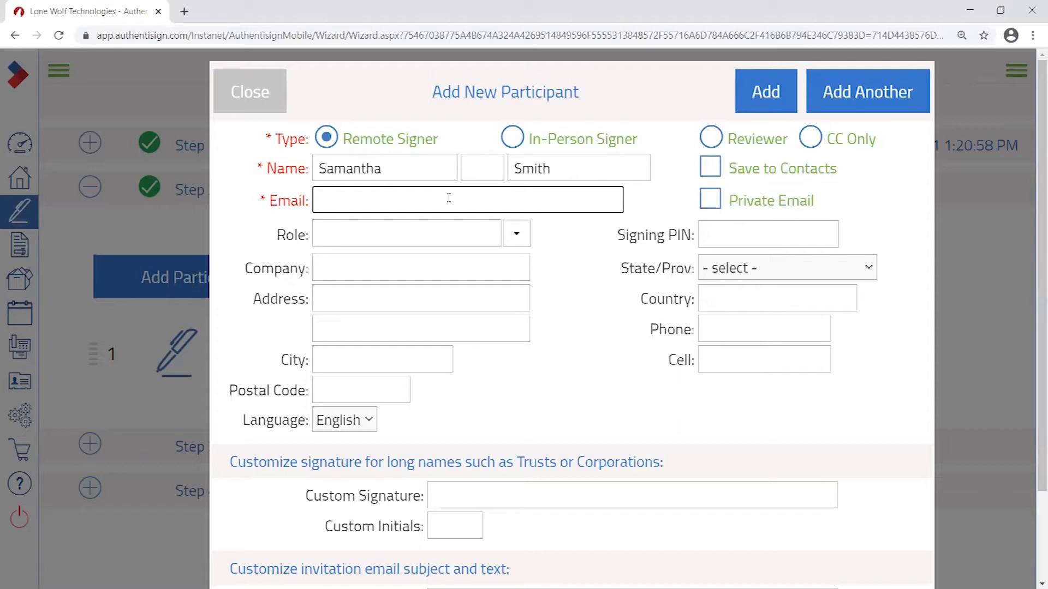
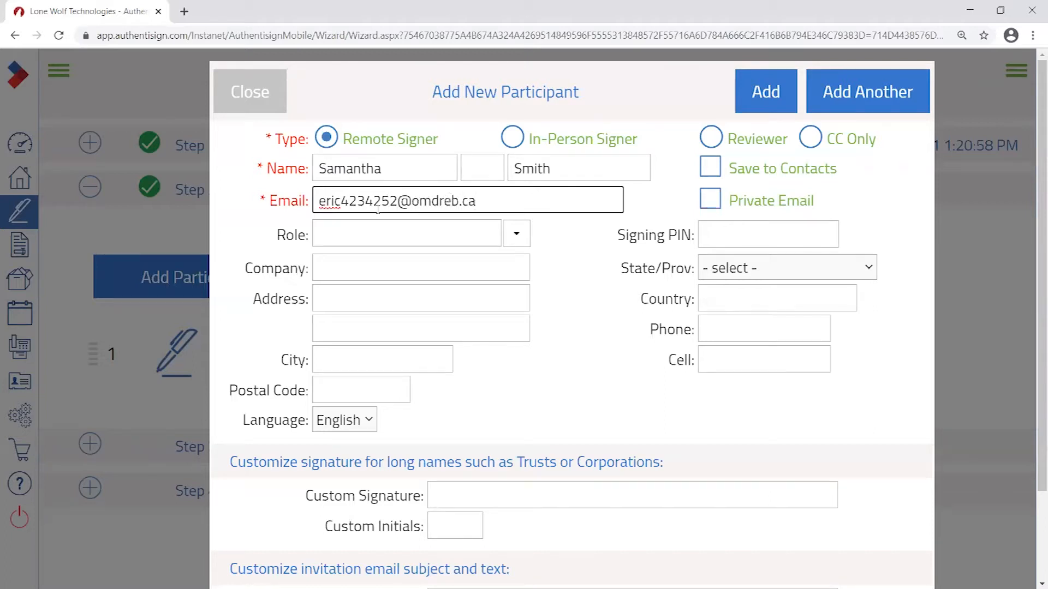
drag(397, 206, 345, 207)
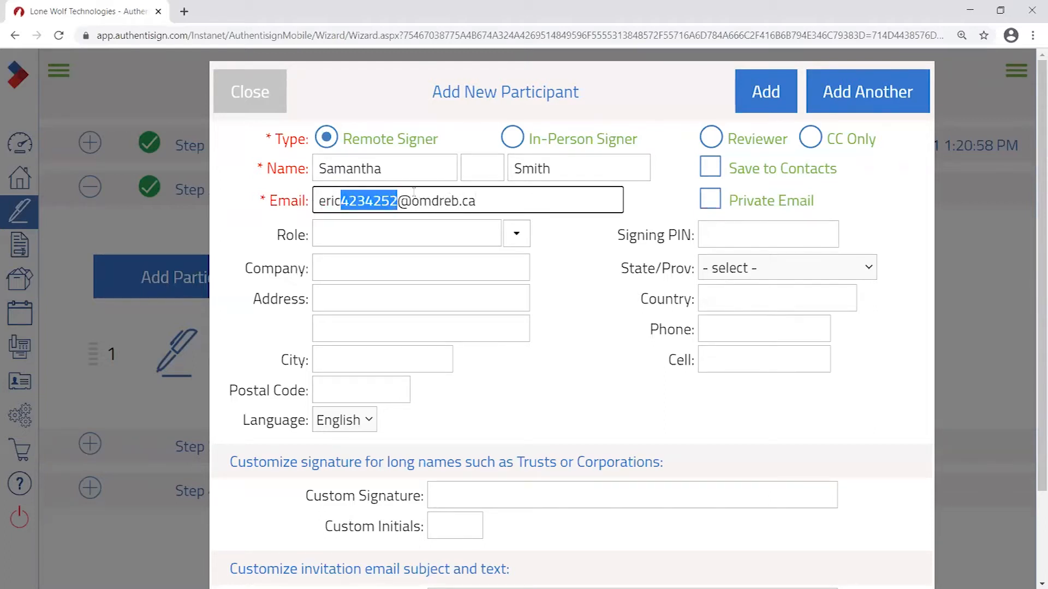
drag(513, 197, 251, 237)
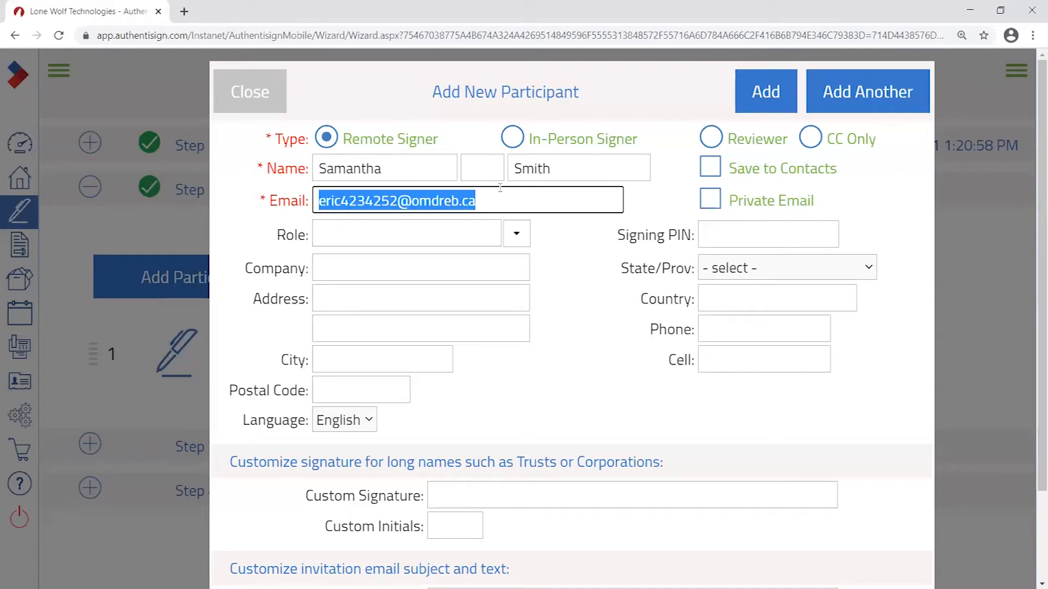
click(391, 194)
mouse_move(397, 201)
mouse_down()
mouse_move(324, 202)
mouse_move(397, 201)
mouse_up()
click(482, 201)
click(340, 200)
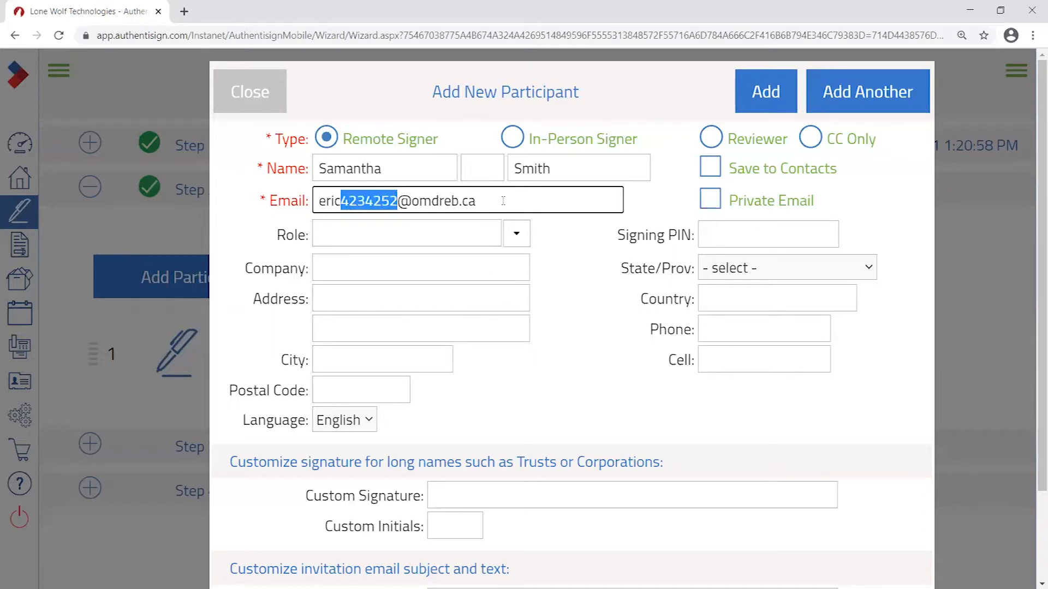
key(ctrl+a)
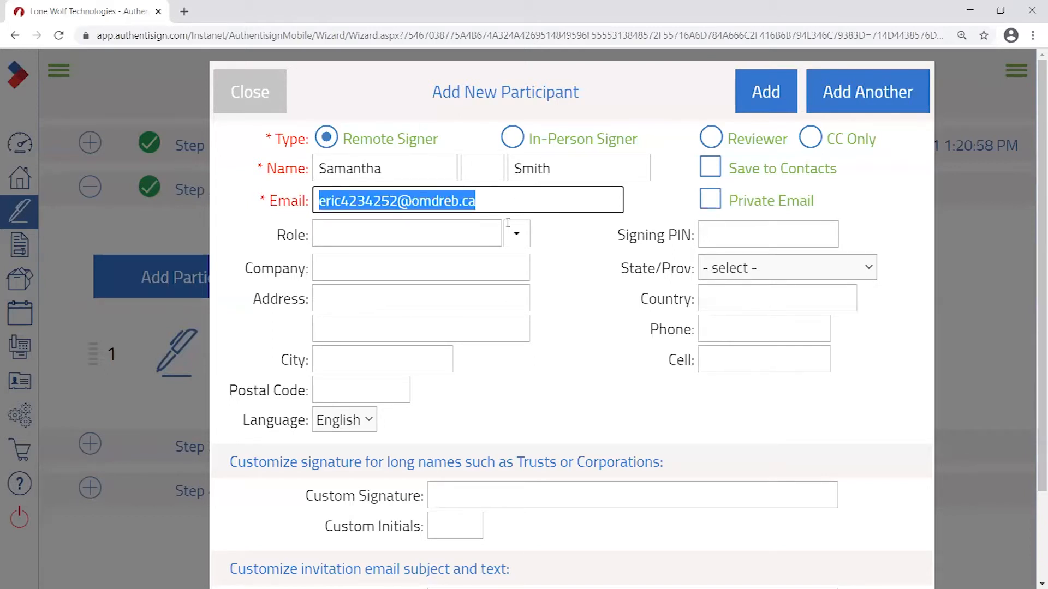
click(485, 204)
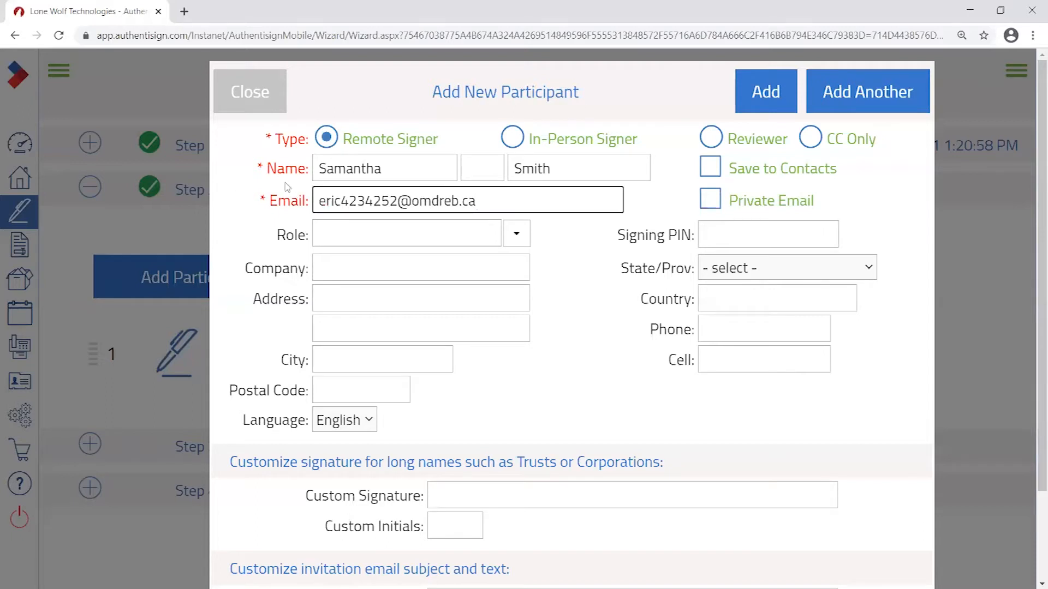
drag(339, 201, 400, 201)
click(512, 200)
triple_click(548, 200)
click(548, 199)
click(765, 94)
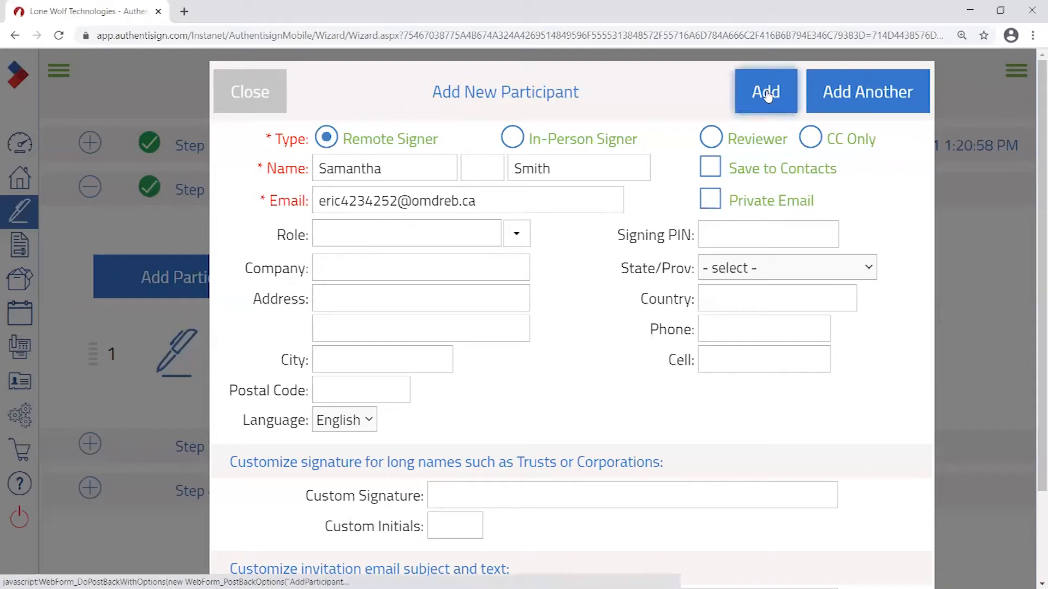
- Drag the participant rows so the original signer is back at number 1
scroll(806, 320, down, 1)
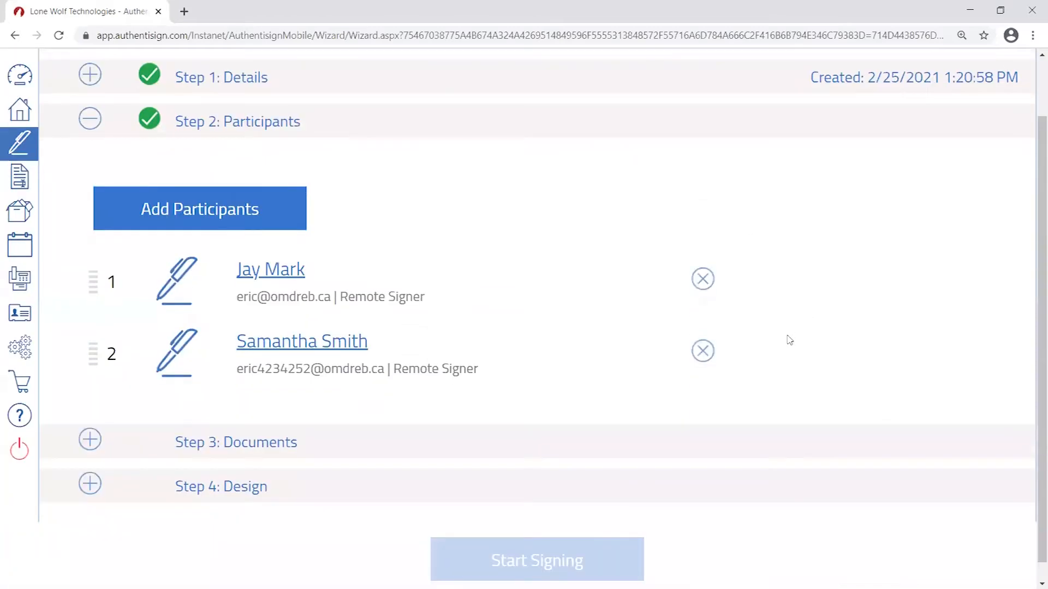
scroll(791, 324, up, 1)
scroll(800, 322, down, 1)
drag(93, 281, 104, 425)
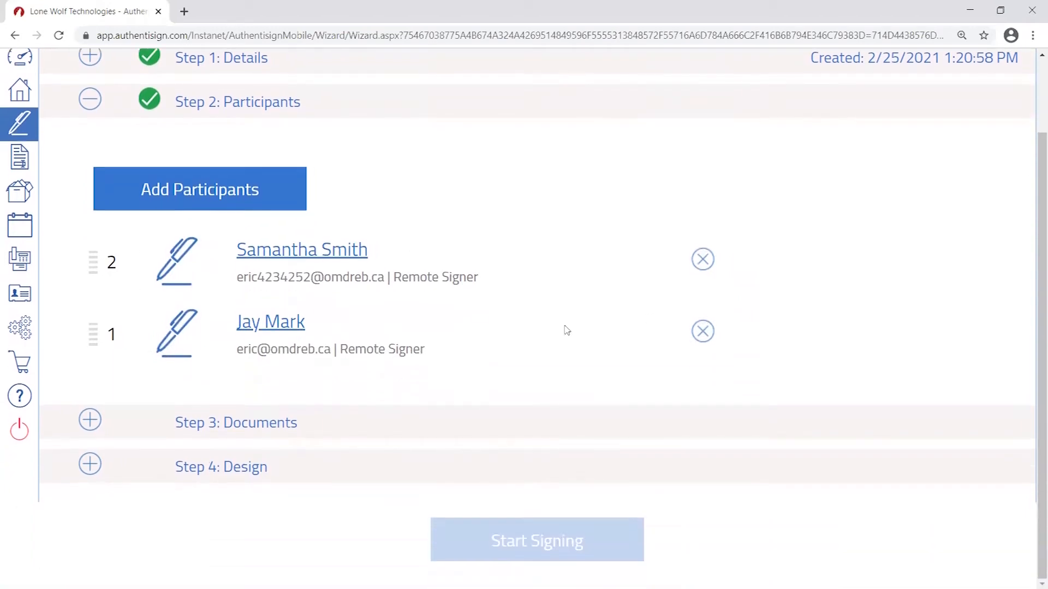
scroll(487, 282, down, 2)
scroll(116, 263, up, 1)
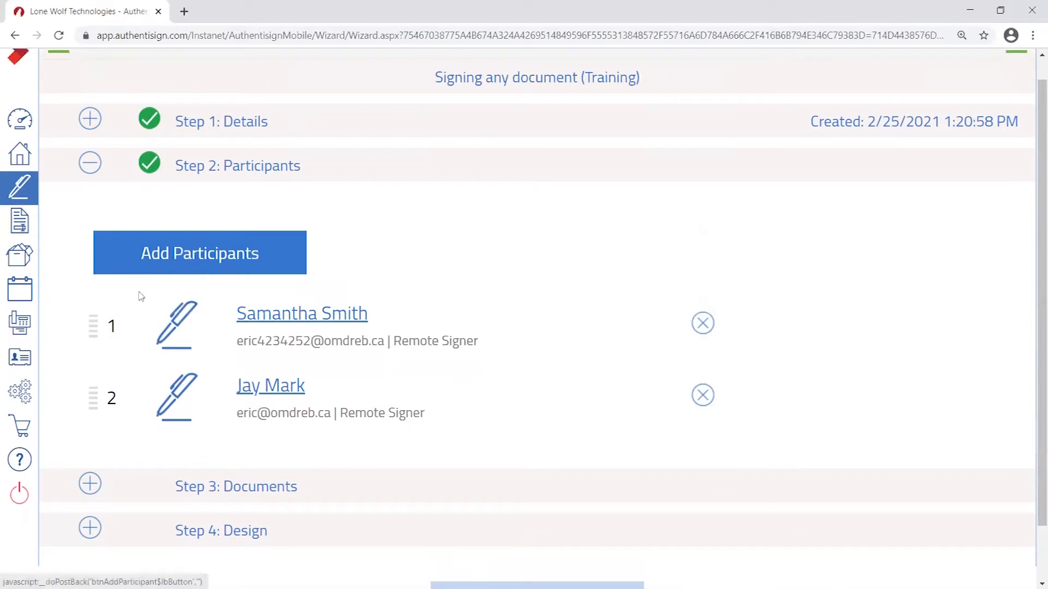
scroll(235, 267, down, 1)
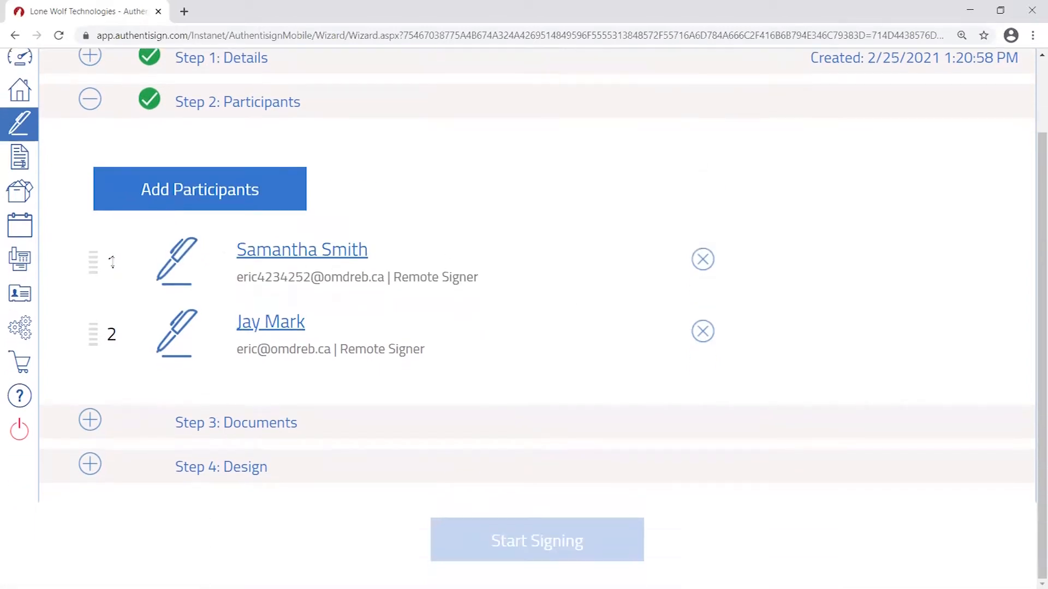
drag(87, 245, 101, 421)
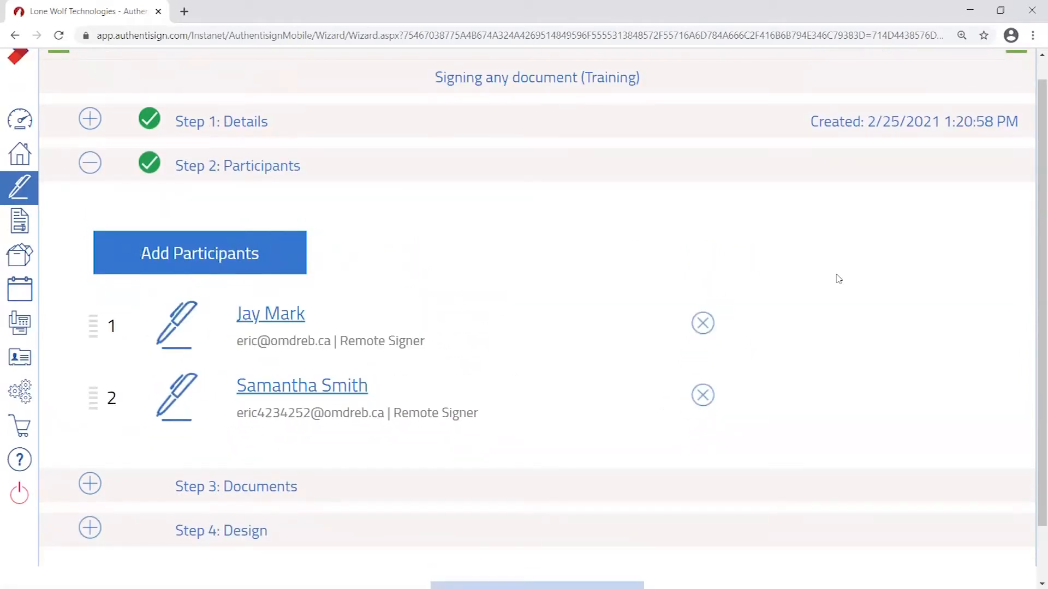
- Demonstrate dragging the second signer, leaving them at number 2 in signing order
scroll(845, 269, down, 1)
scroll(844, 269, down, 1)
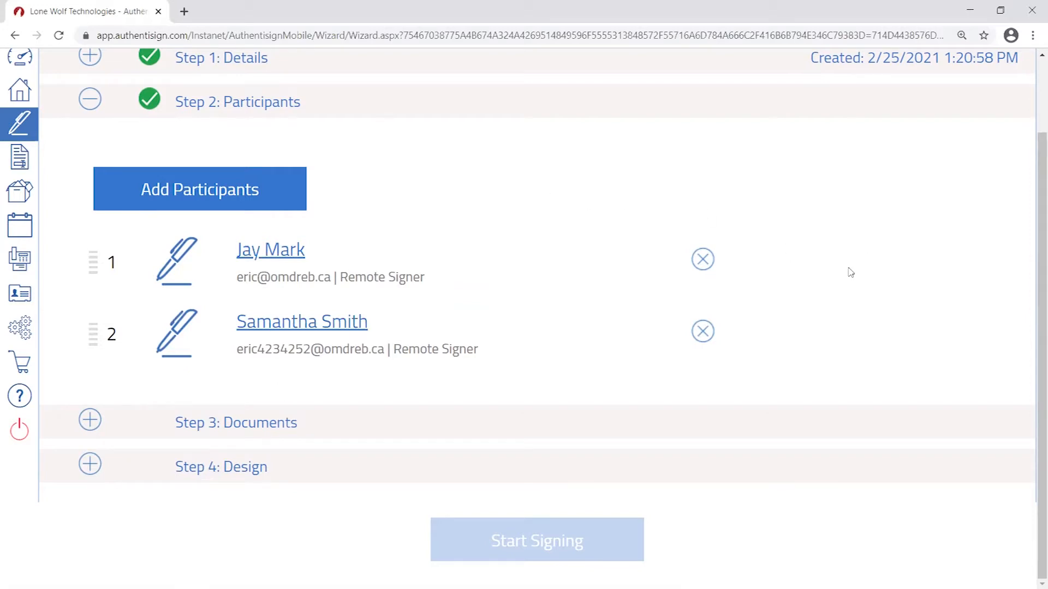
scroll(862, 270, up, 1)
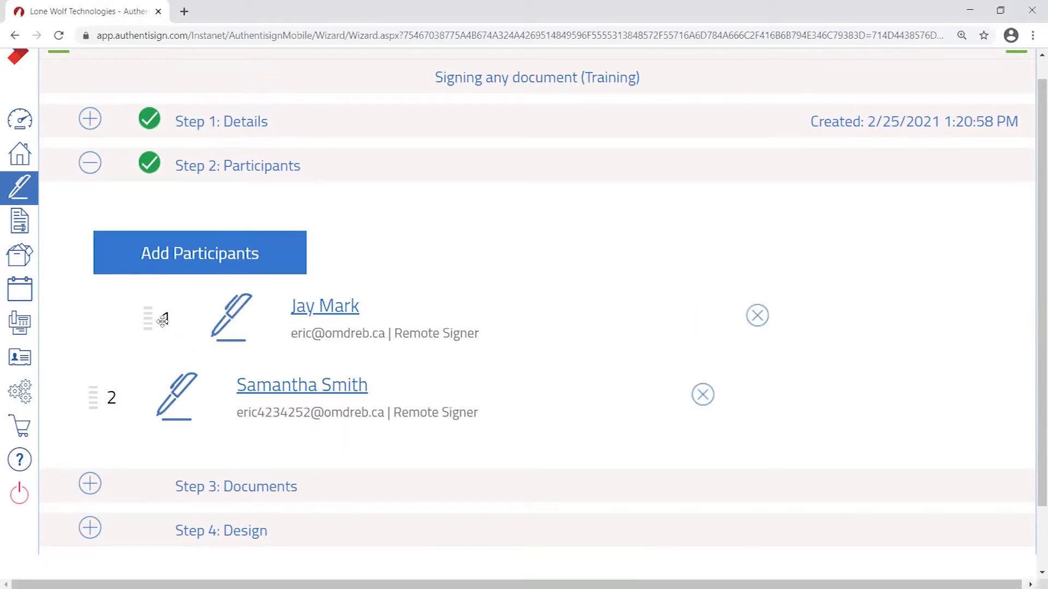
drag(93, 395, 159, 376)
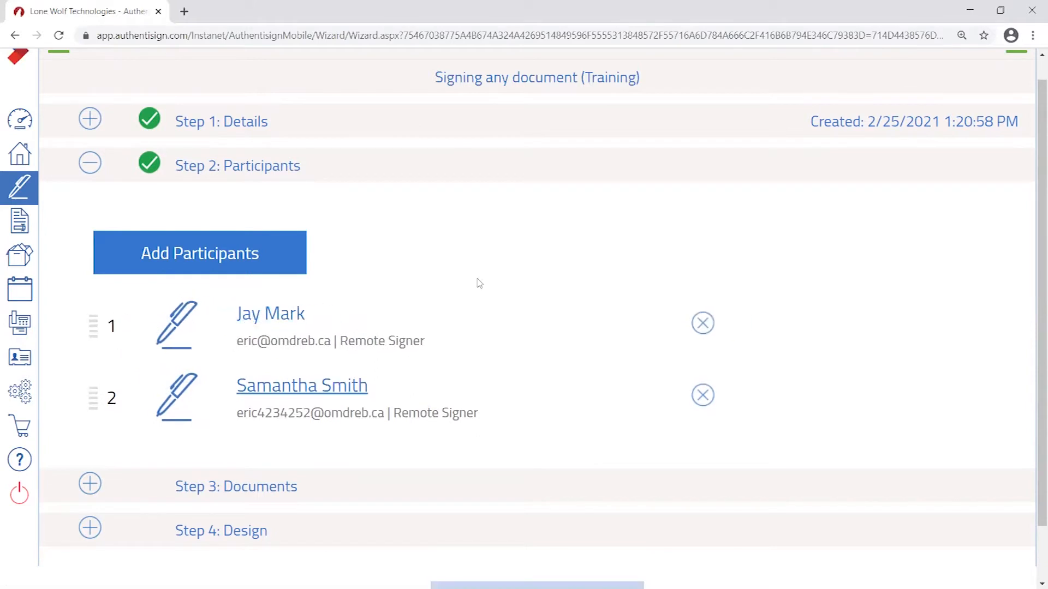
scroll(134, 264, down, 1)
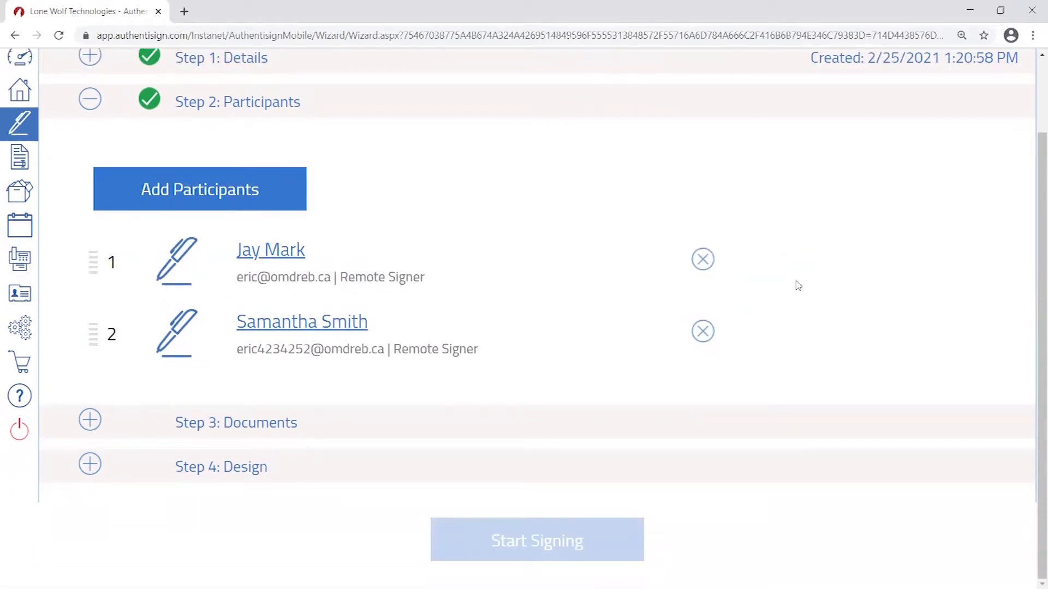
scroll(343, 268, up, 1)
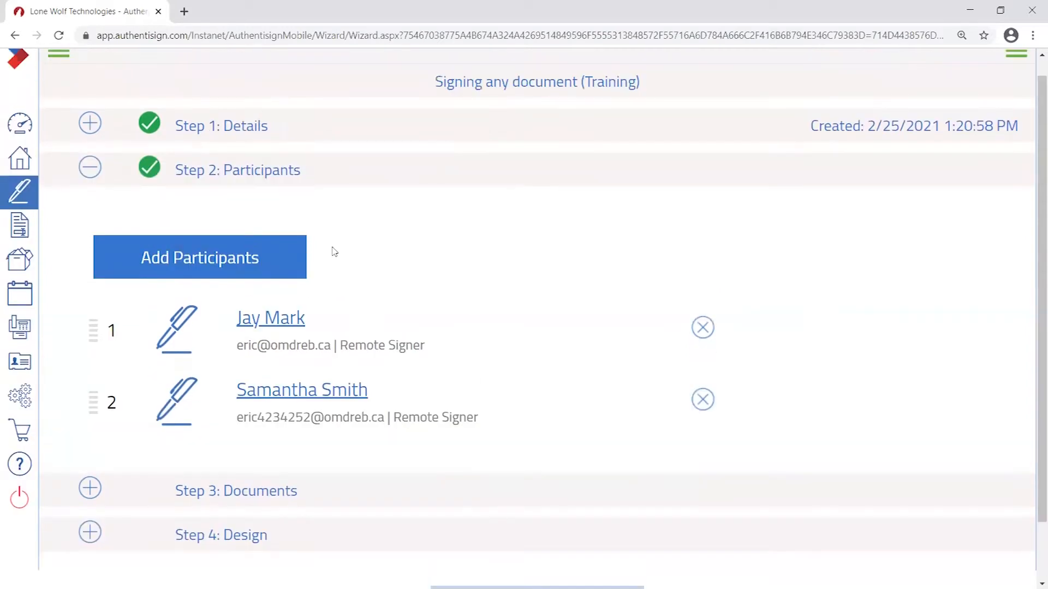
- Collapse Step 2: Participants and expand Step 3: Documents to show the Add Documents sources
click(93, 170)
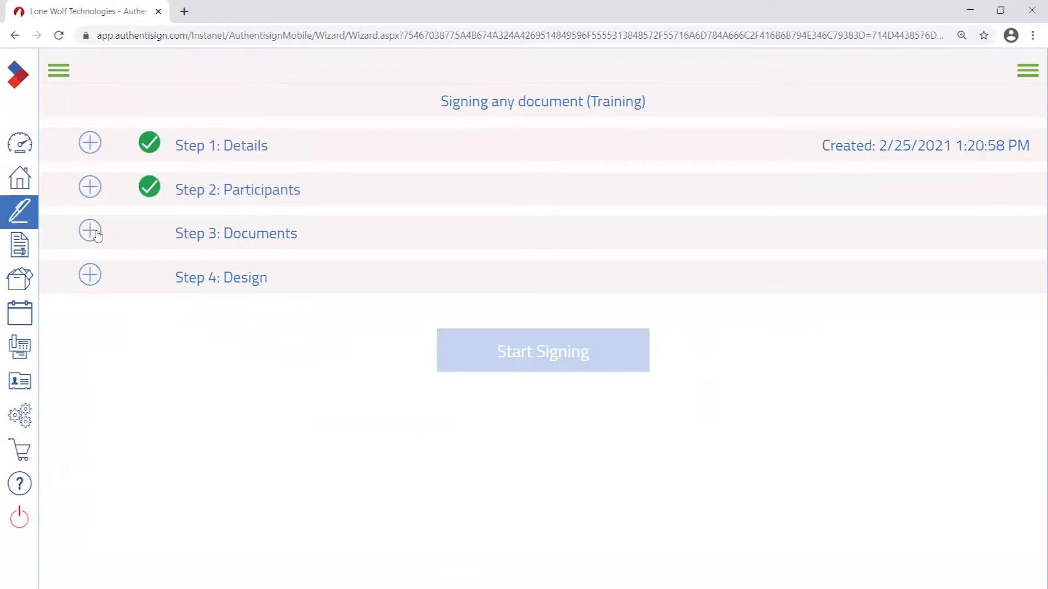
click(295, 249)
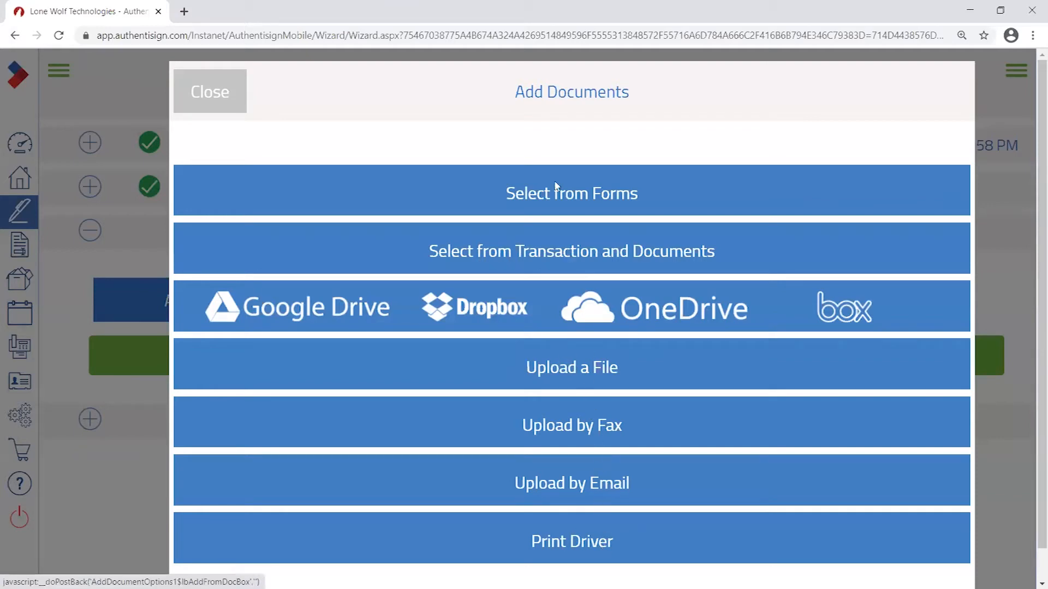
- Upload 'Test signing for Authentisign training.pdf' from the Desktop as the package's document
click(574, 371)
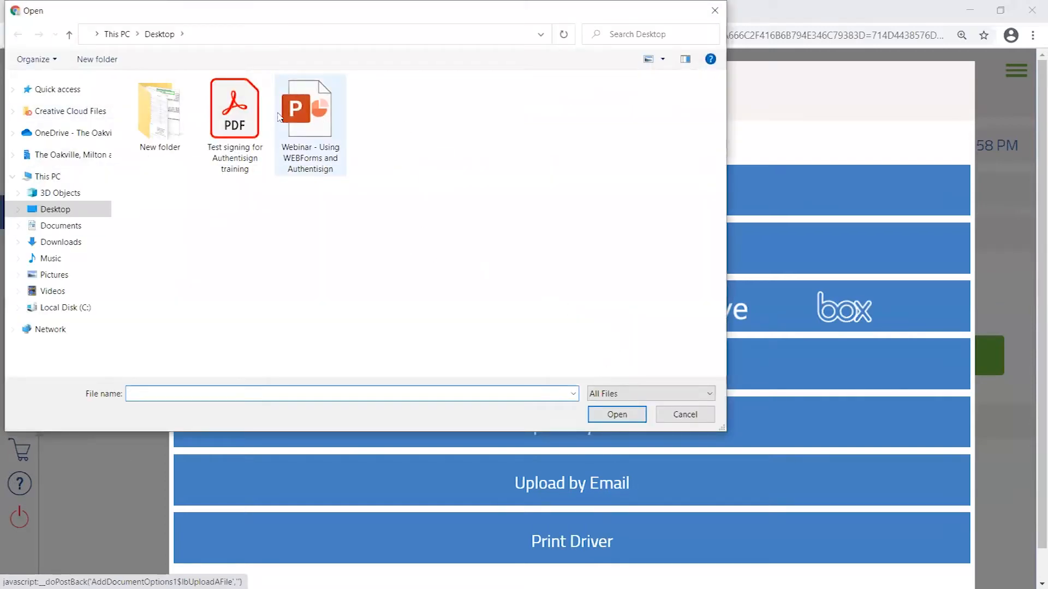
click(240, 112)
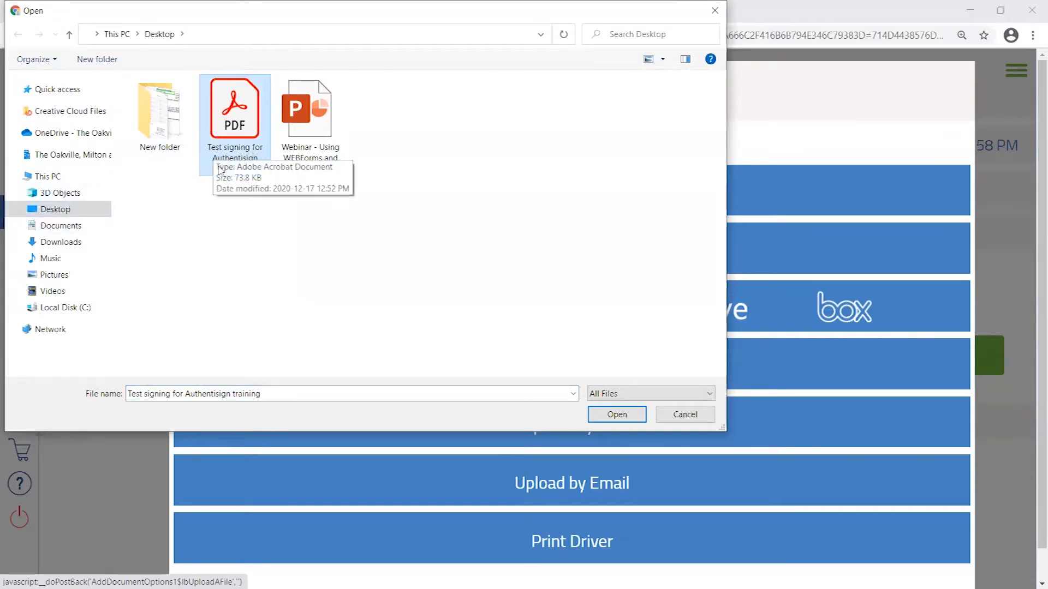
click(454, 240)
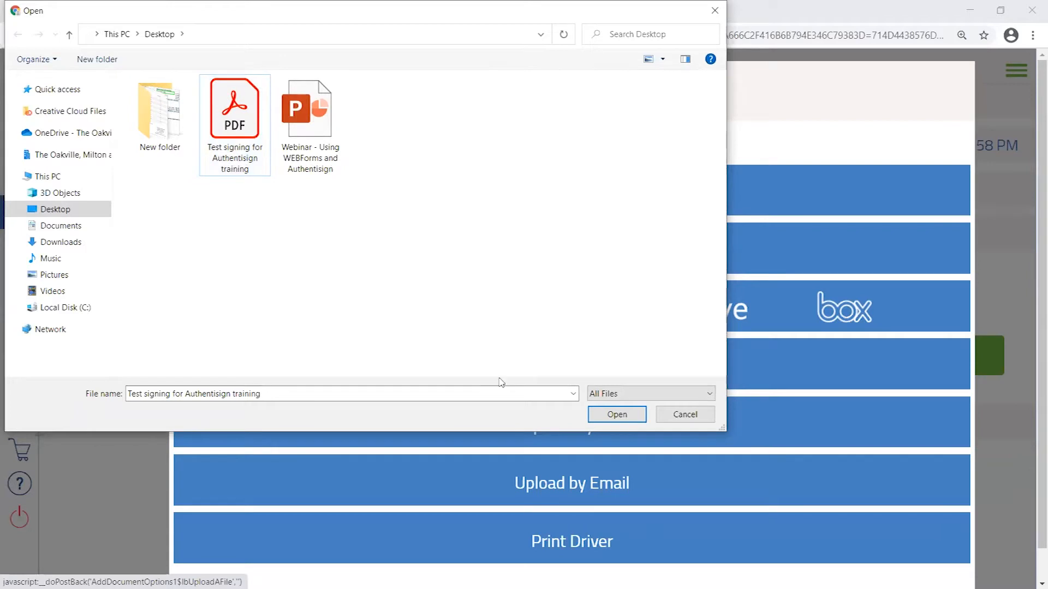
click(624, 418)
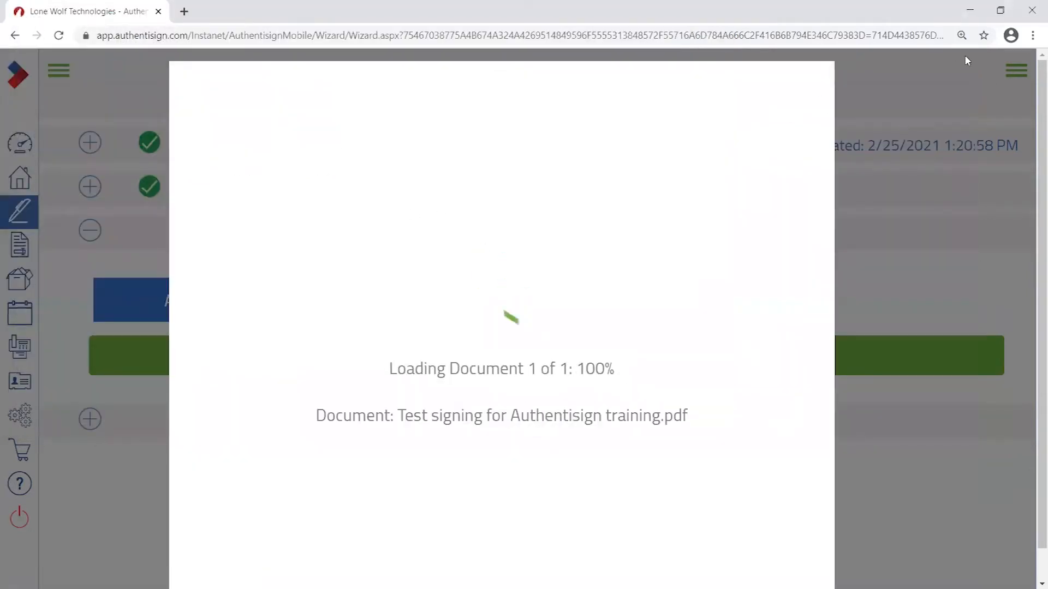
- Preview the training PDF in Acrobat from the desktop, then close it and maximize the browser again
click(1007, 13)
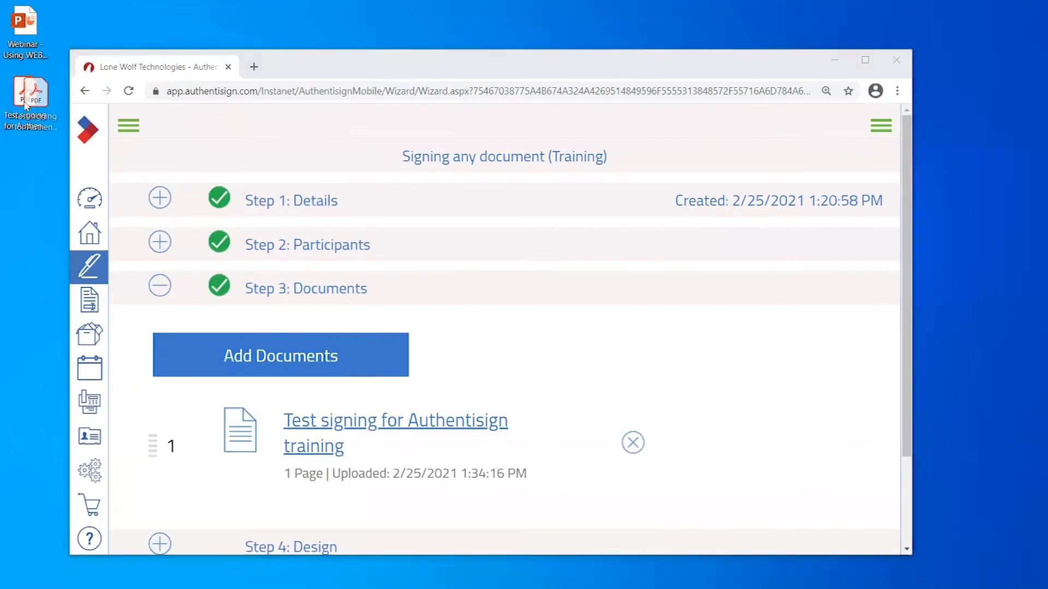
double_click(24, 136)
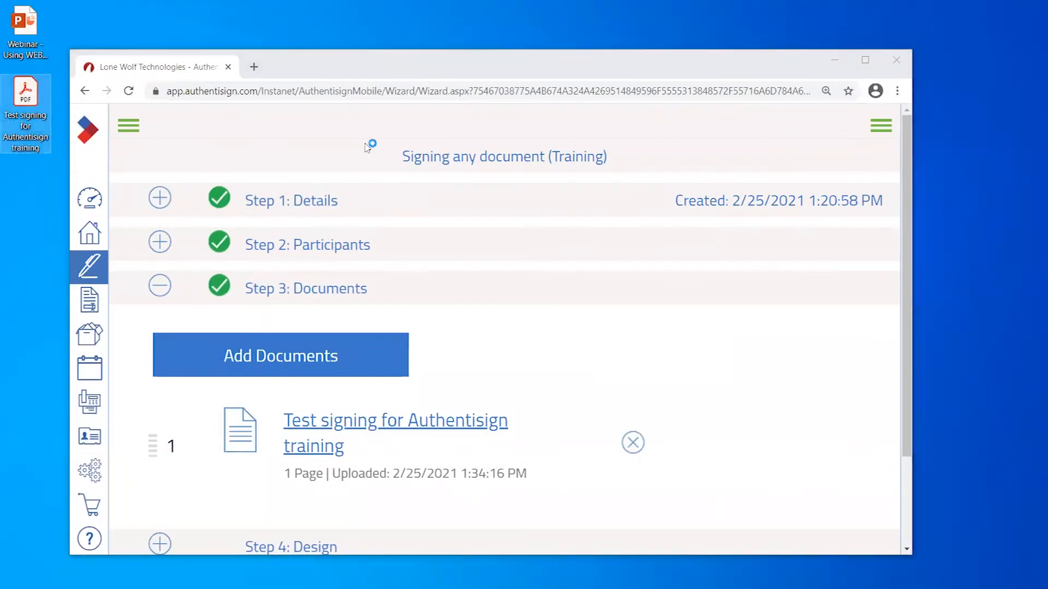
scroll(648, 304, down, 3)
scroll(648, 304, up, 3)
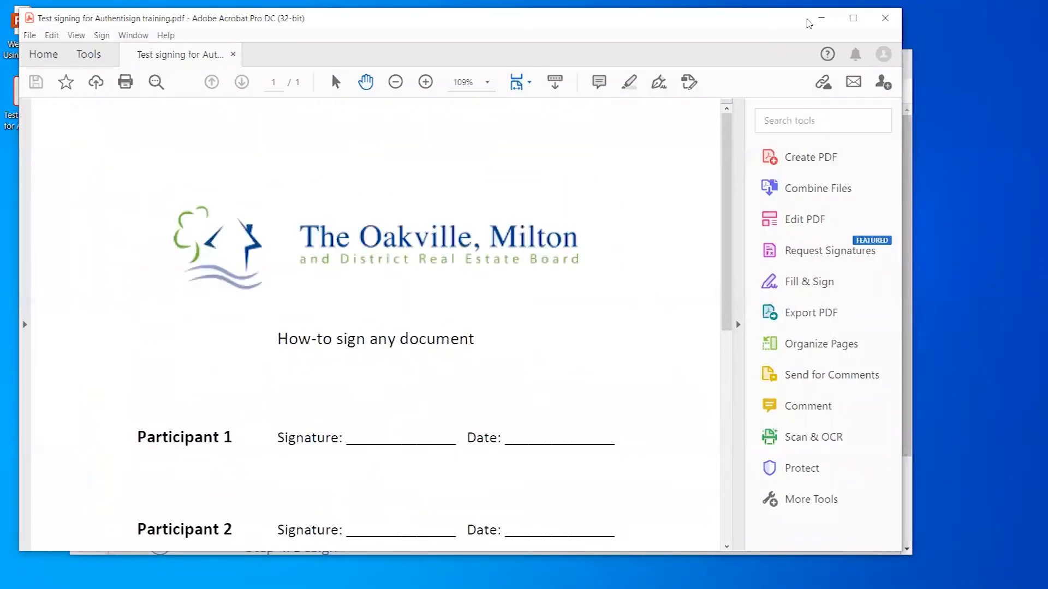
click(891, 13)
click(863, 63)
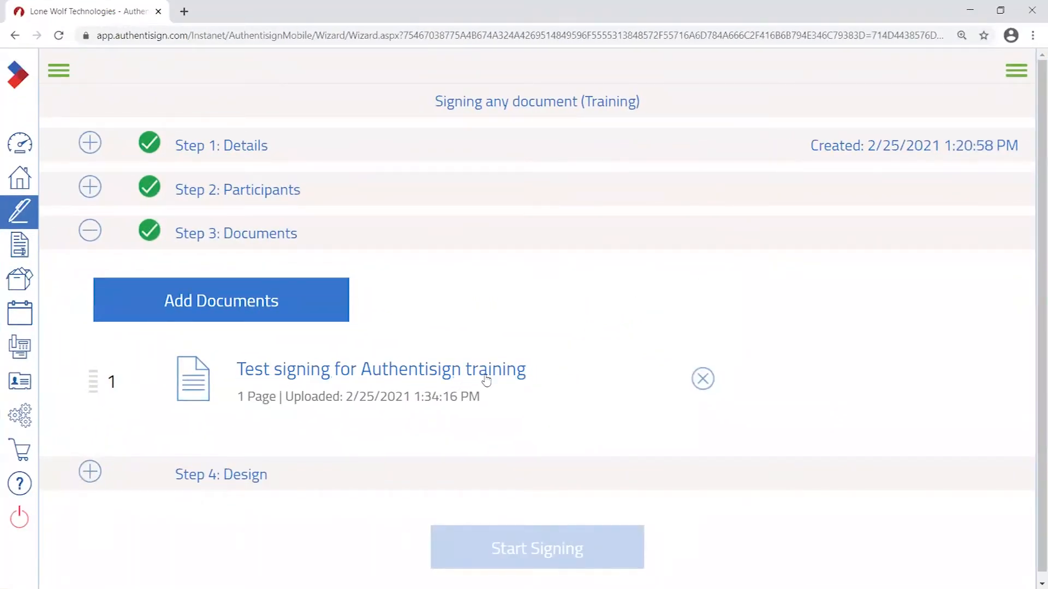
- Try reordering the uploaded document row, then collapse Step 3: Documents
mouse_move(97, 383)
mouse_down()
mouse_move(131, 382)
mouse_move(110, 390)
mouse_up()
scroll(158, 398, down, 1)
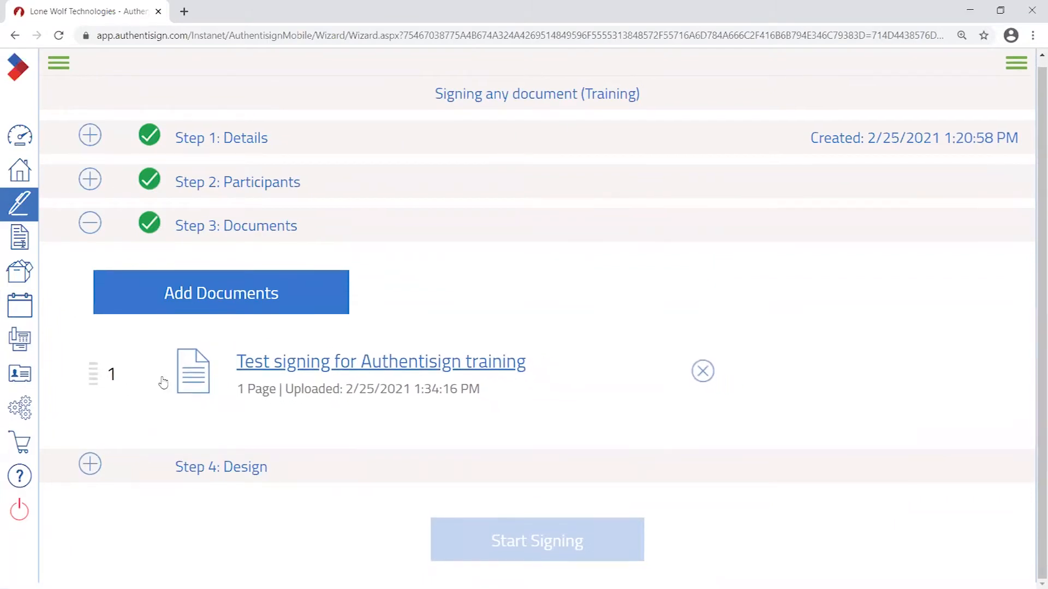
drag(92, 373, 113, 396)
mouse_move(96, 374)
mouse_down()
mouse_move(128, 382)
mouse_move(116, 423)
mouse_move(103, 369)
mouse_move(113, 382)
mouse_move(115, 371)
mouse_up()
right_click(114, 371)
click(106, 406)
click(120, 234)
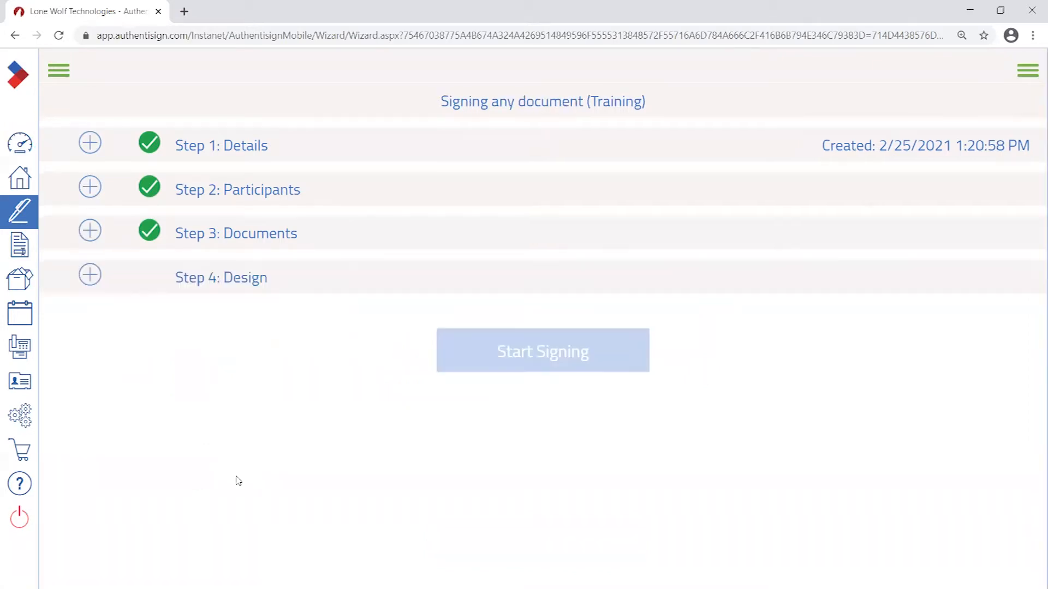
- Go to Step 4: Design and scroll over the training document
click(246, 284)
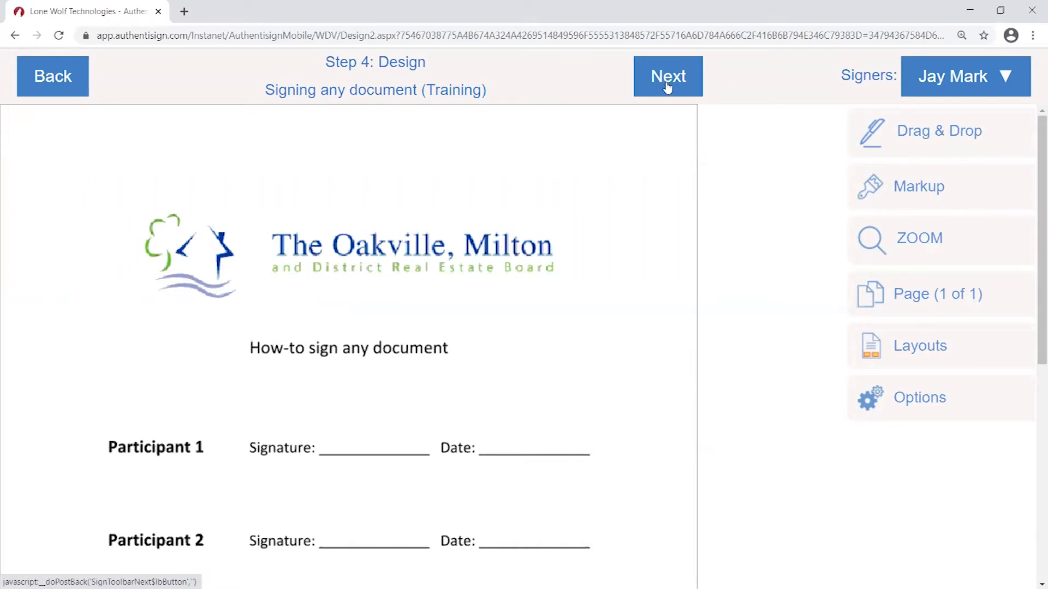
scroll(571, 249, down, 3)
scroll(590, 251, up, 3)
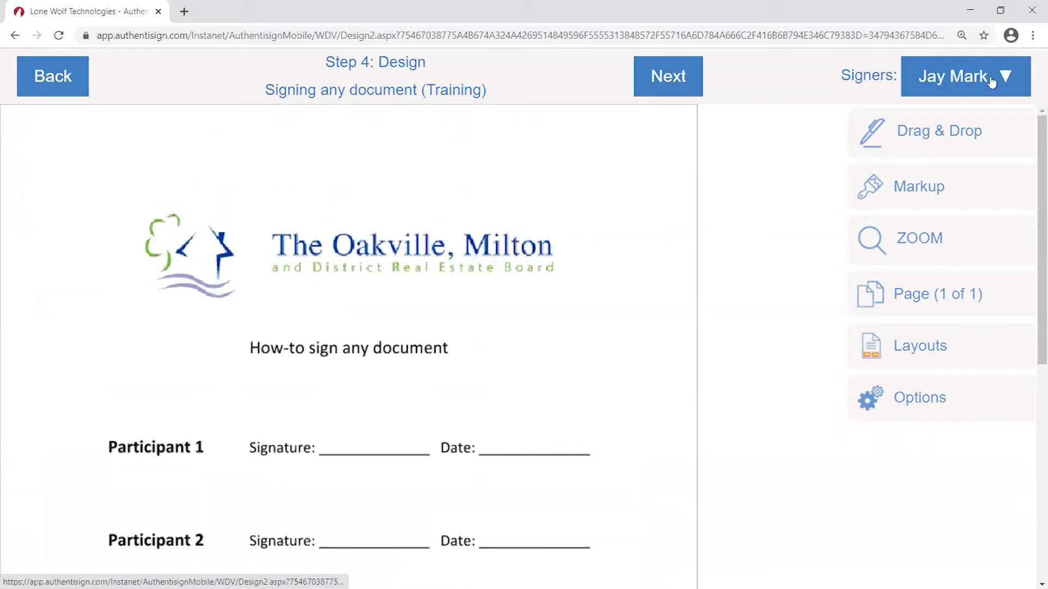
- Check the Signers list, keeping the first signer selected
click(1010, 81)
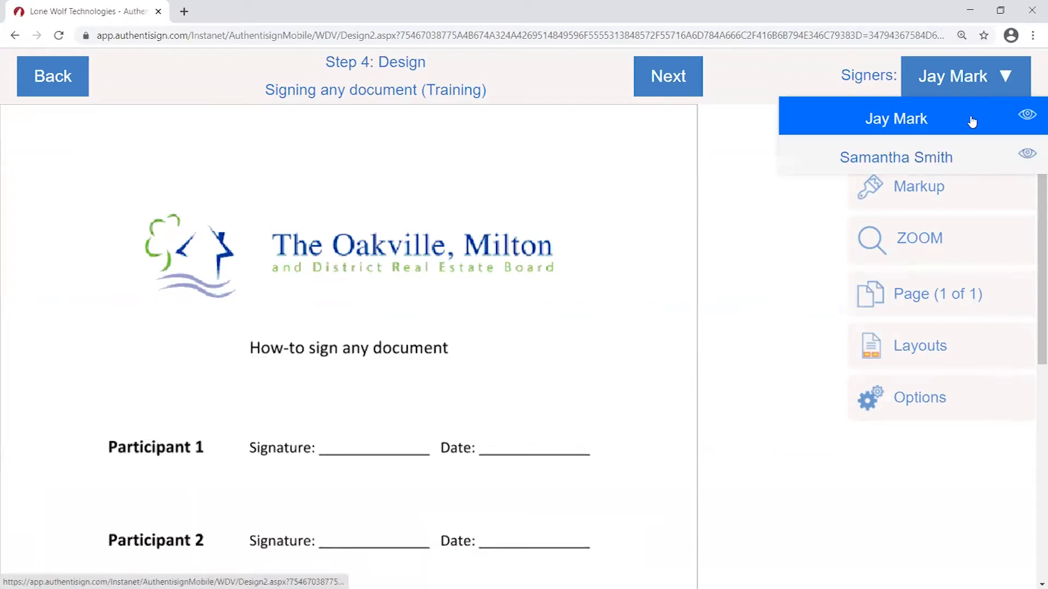
click(755, 198)
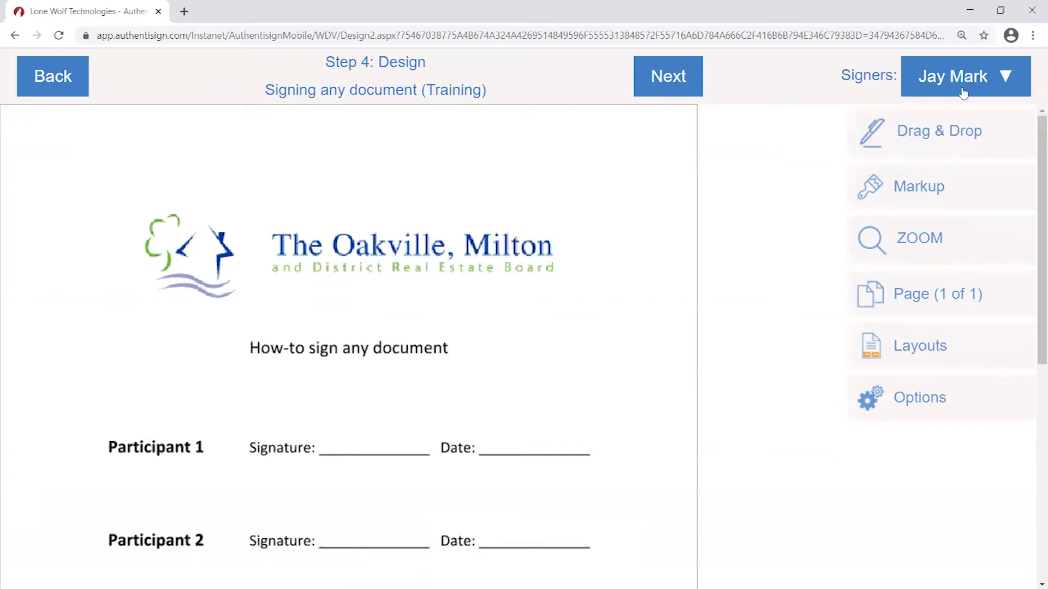
click(891, 87)
click(762, 184)
click(967, 77)
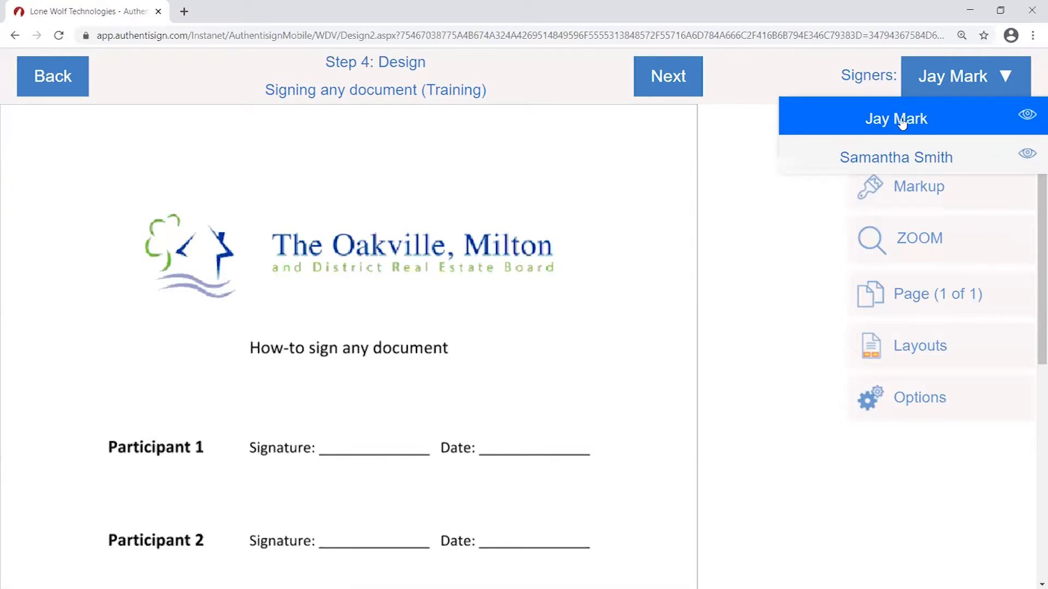
click(736, 178)
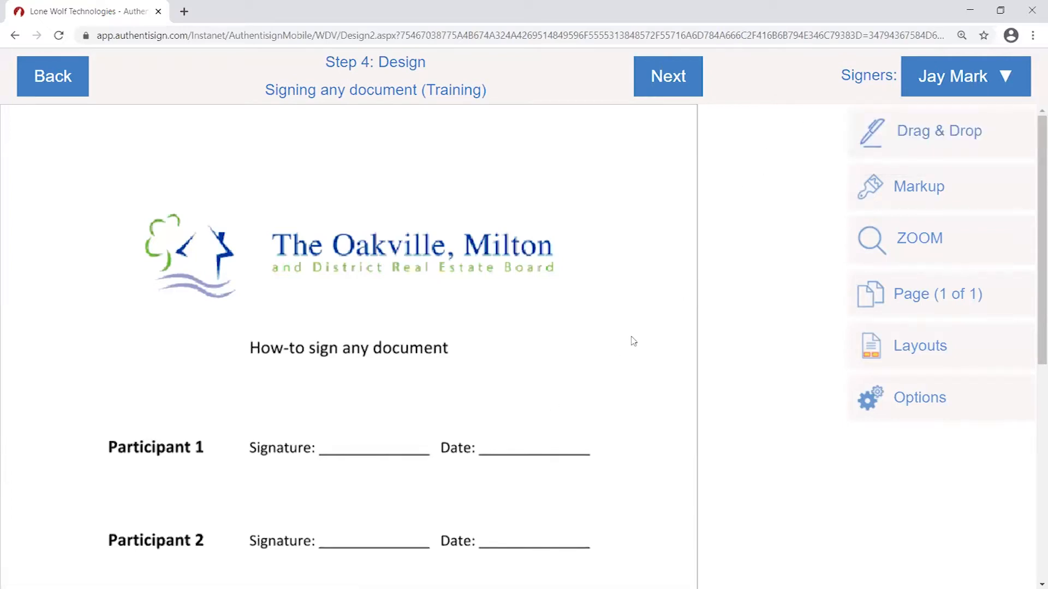
- Scroll through the one-page document and dismiss a stray paste menu
scroll(633, 341, down, 3)
scroll(675, 349, up, 3)
scroll(563, 232, down, 5)
scroll(615, 361, up, 2)
scroll(605, 360, down, 4)
scroll(517, 360, up, 4)
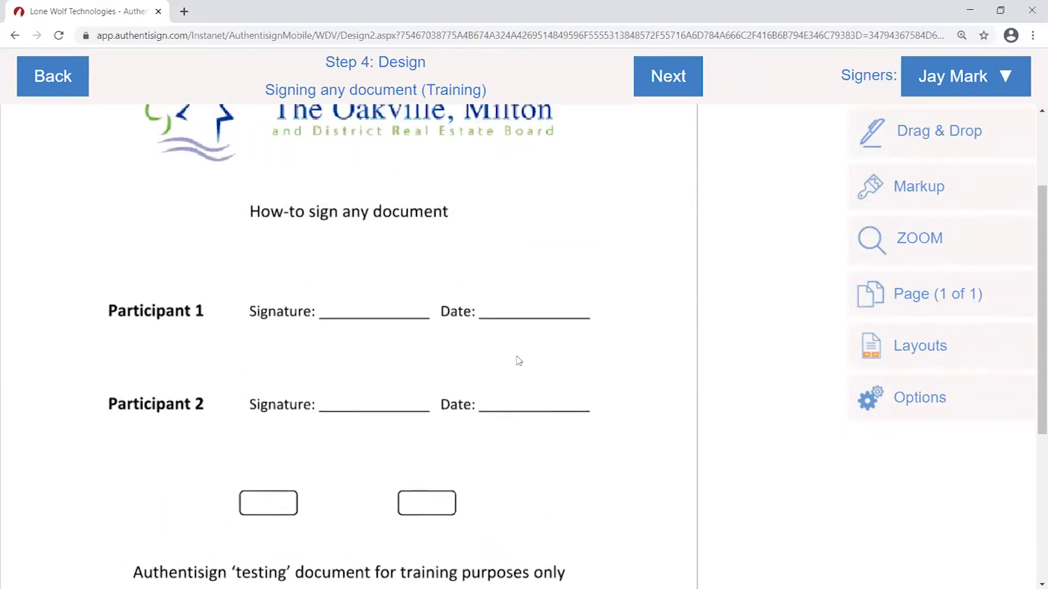
scroll(518, 360, down, 2)
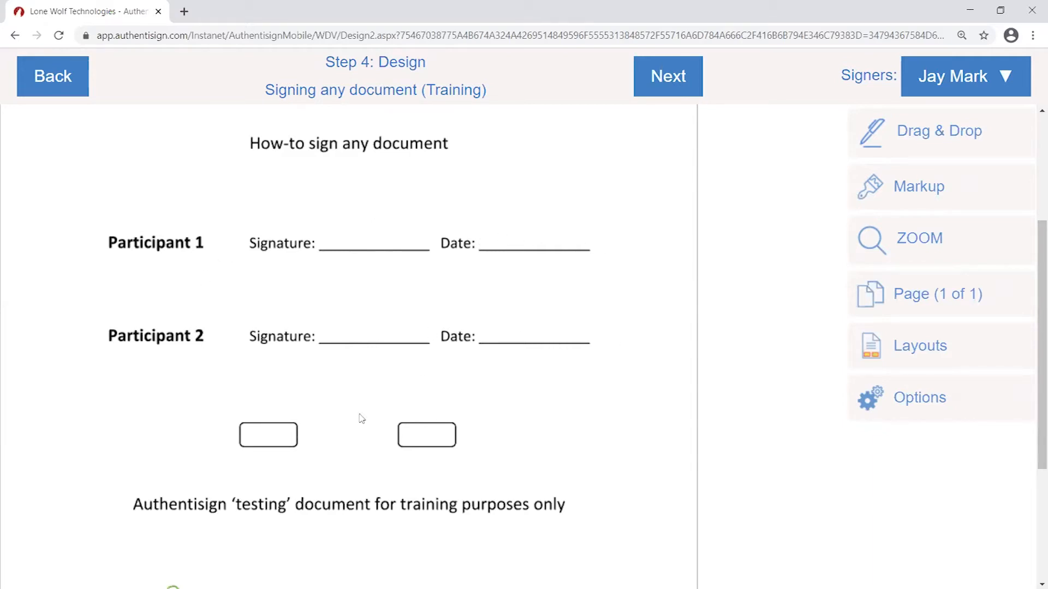
right_click(305, 454)
click(245, 432)
- Place a Sign Here field for the first signer on Participant 1's signature line
click(921, 139)
double_click(921, 141)
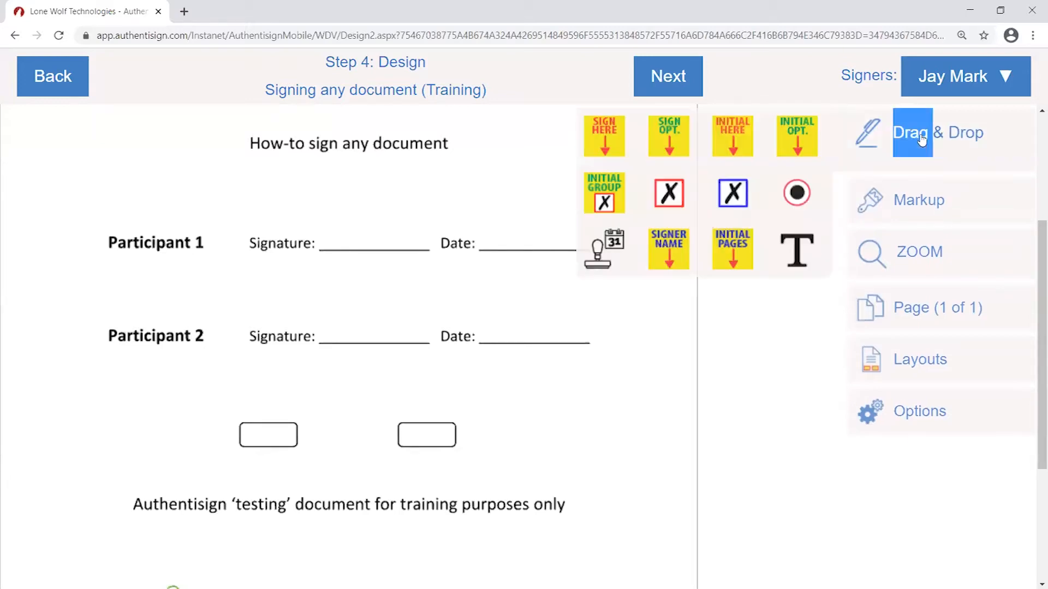
double_click(898, 140)
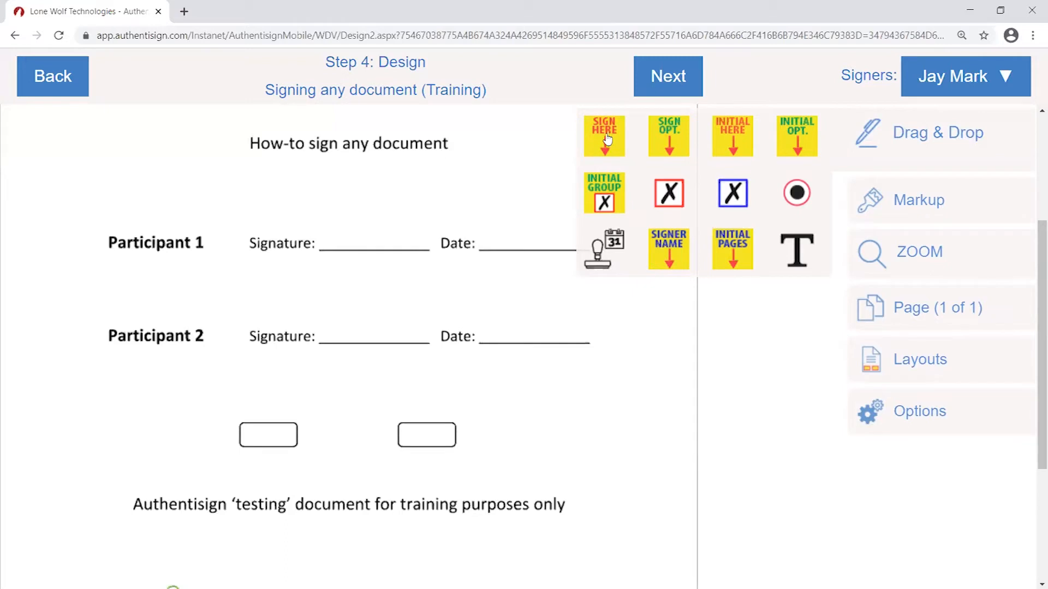
drag(607, 140, 353, 176)
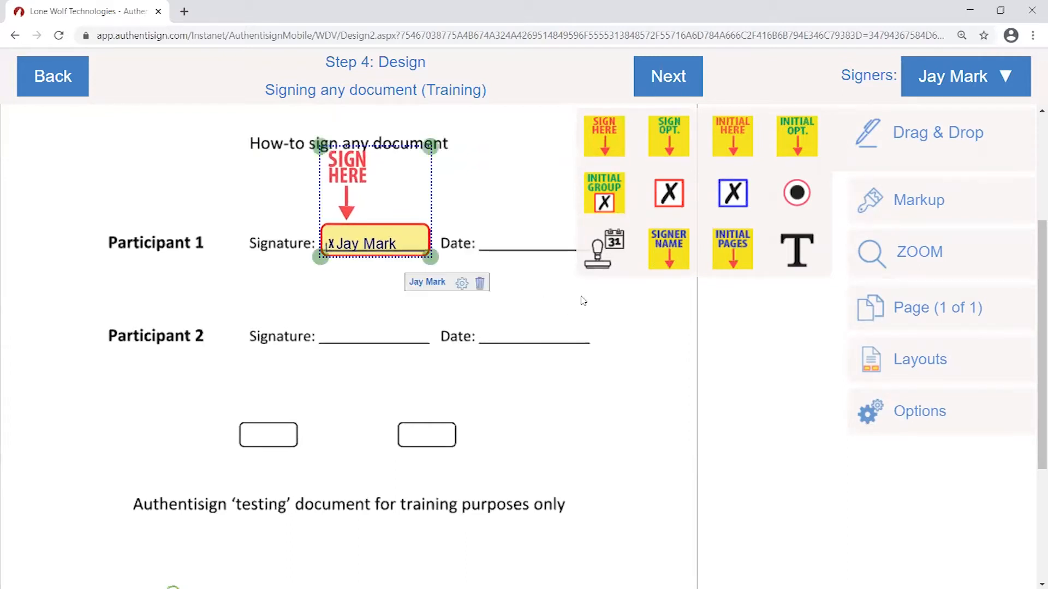
- Nudge the signature field up onto the line and collapse the field palette
click(578, 322)
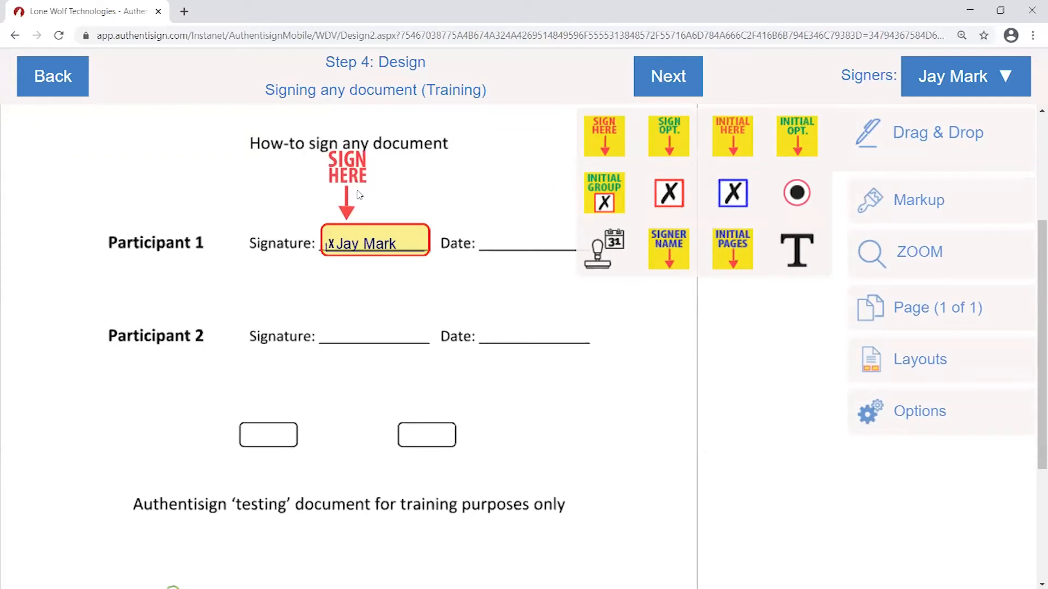
drag(350, 215, 351, 214)
click(554, 310)
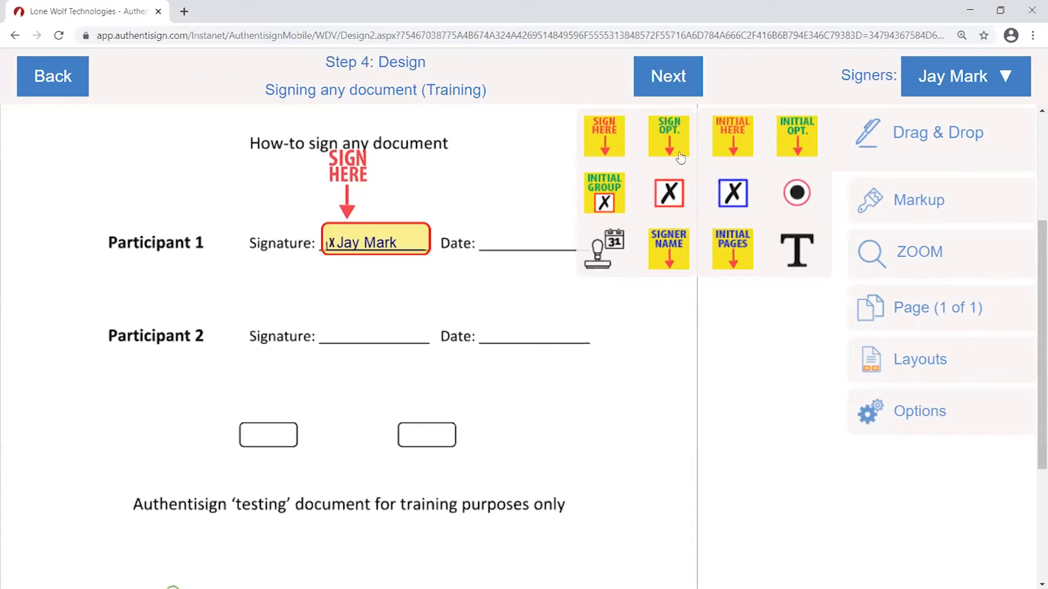
click(915, 137)
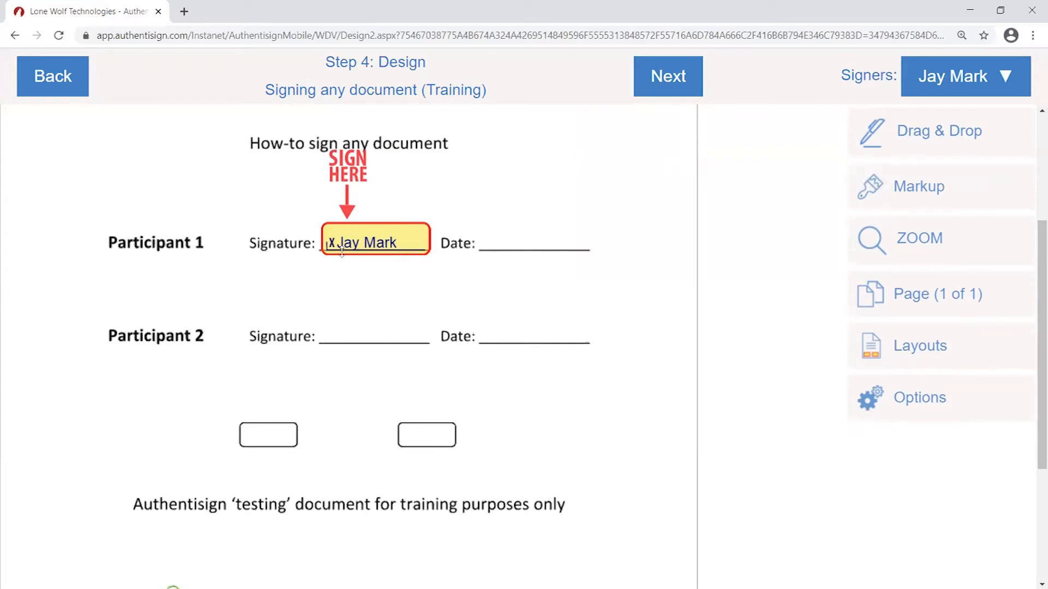
- Resize Participant 1's signature field and bring up its gear options menu
click(374, 241)
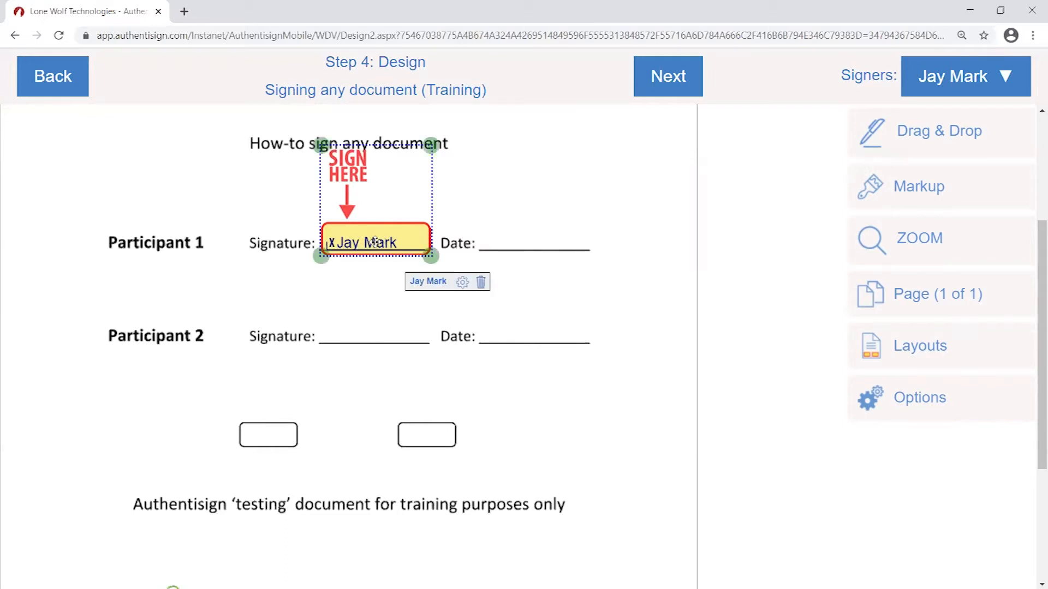
mouse_move(434, 256)
mouse_down()
mouse_move(453, 269)
mouse_move(507, 262)
mouse_move(347, 260)
mouse_move(463, 269)
mouse_move(421, 256)
mouse_move(435, 271)
mouse_up()
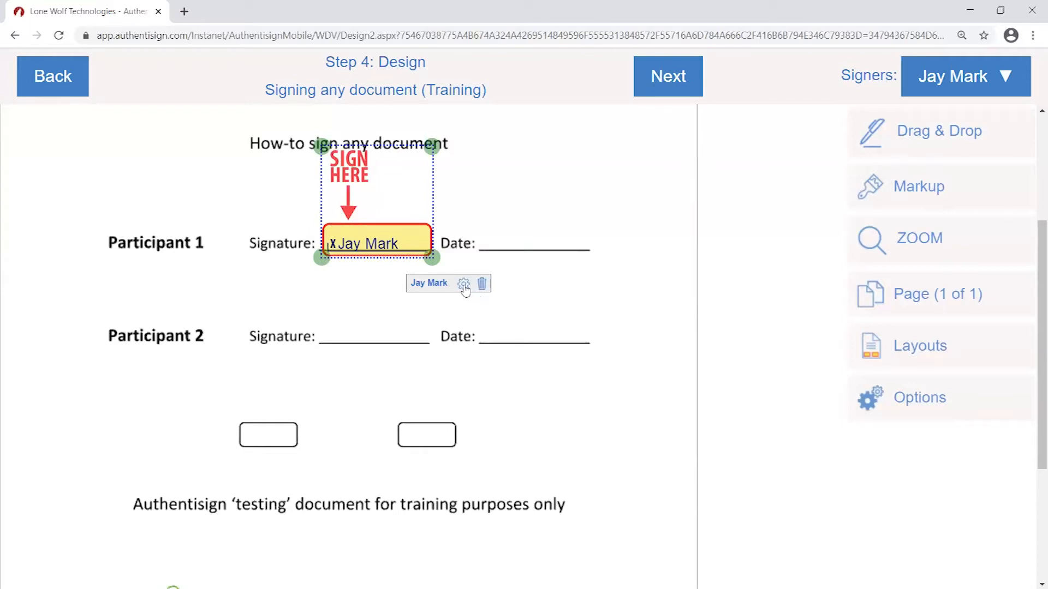
click(595, 239)
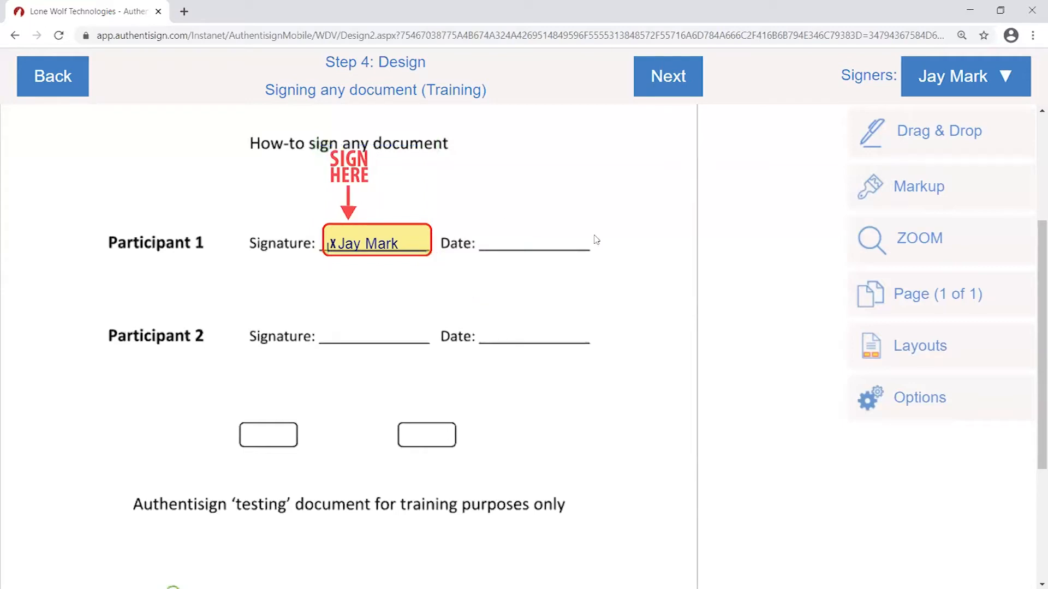
click(366, 226)
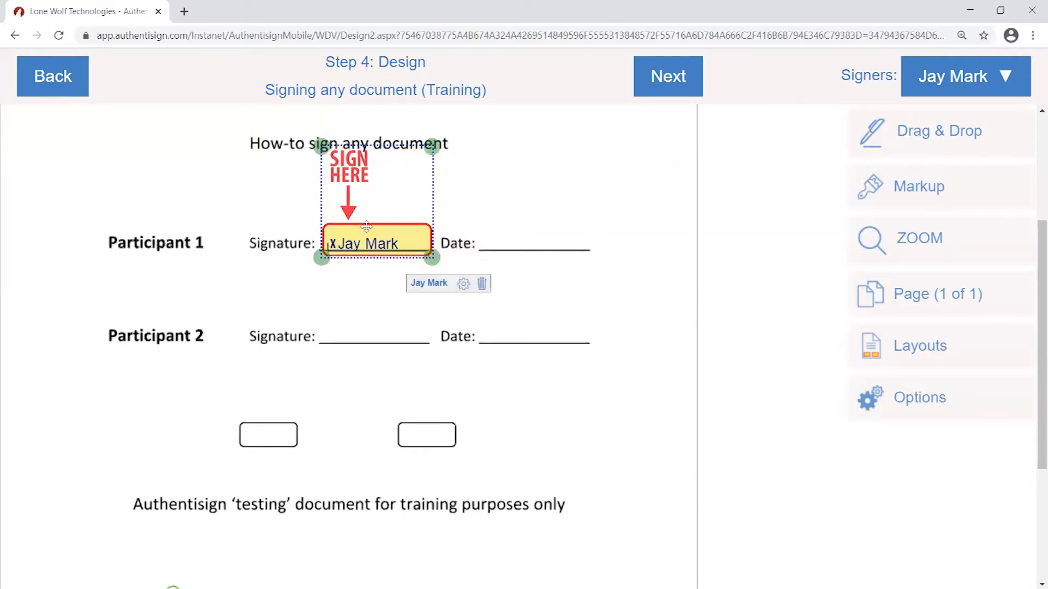
click(463, 284)
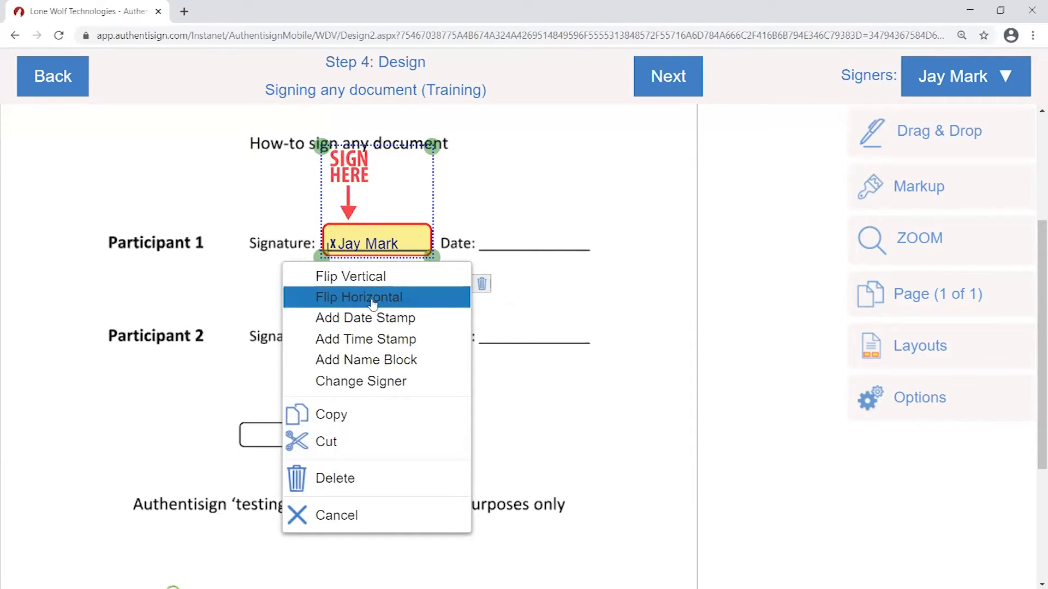
- Flip the Sign Here field vertically and horizontally, keeping it on Participant 1's signature line
click(374, 278)
drag(384, 170, 377, 243)
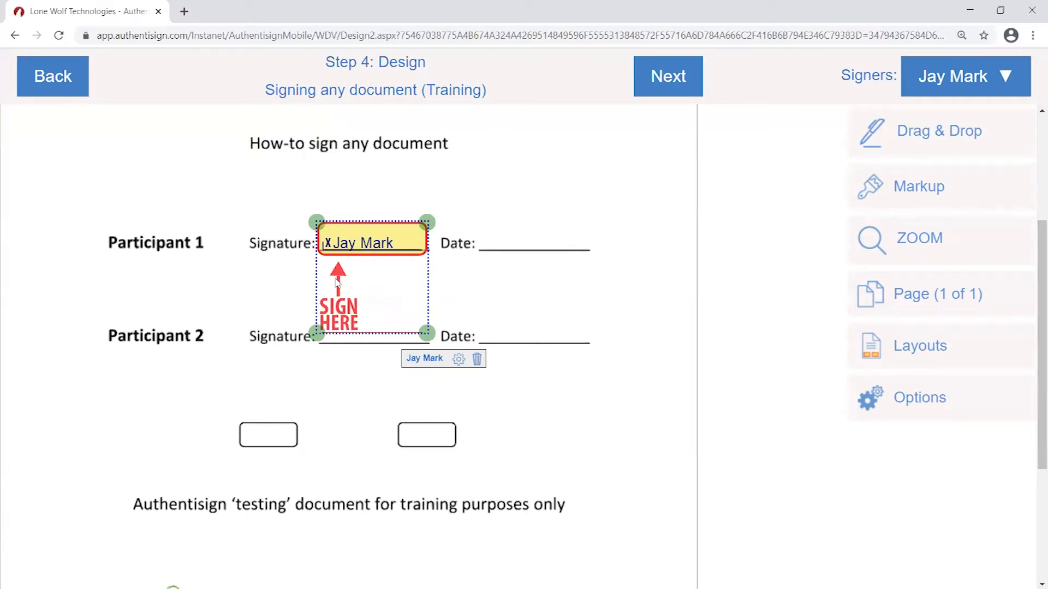
click(459, 359)
click(480, 304)
click(459, 361)
click(416, 358)
mouse_move(394, 303)
mouse_down()
mouse_move(416, 312)
mouse_move(399, 307)
mouse_up()
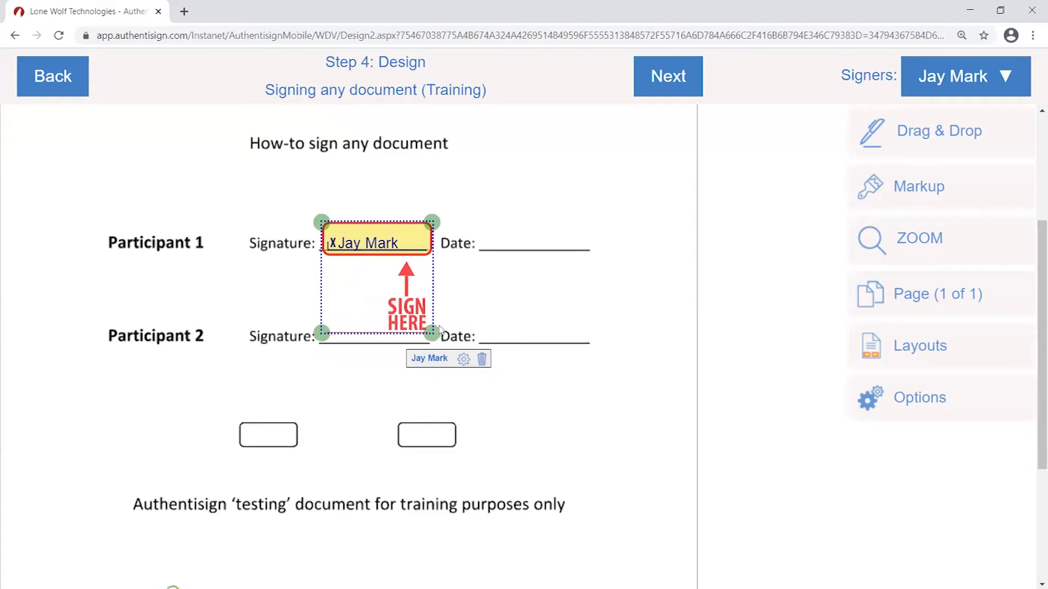
click(464, 360)
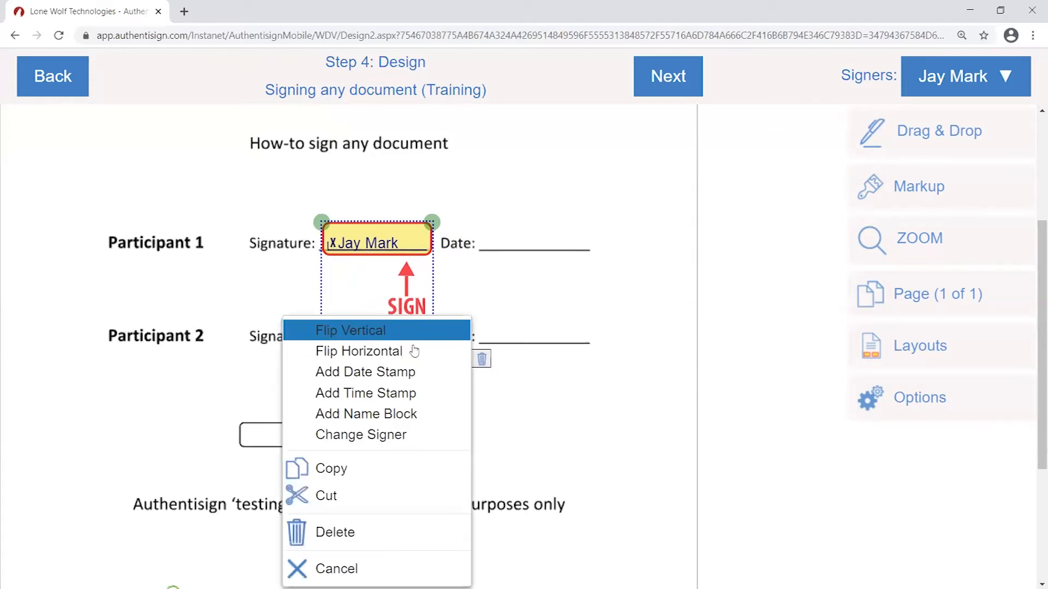
click(409, 328)
drag(402, 279, 409, 177)
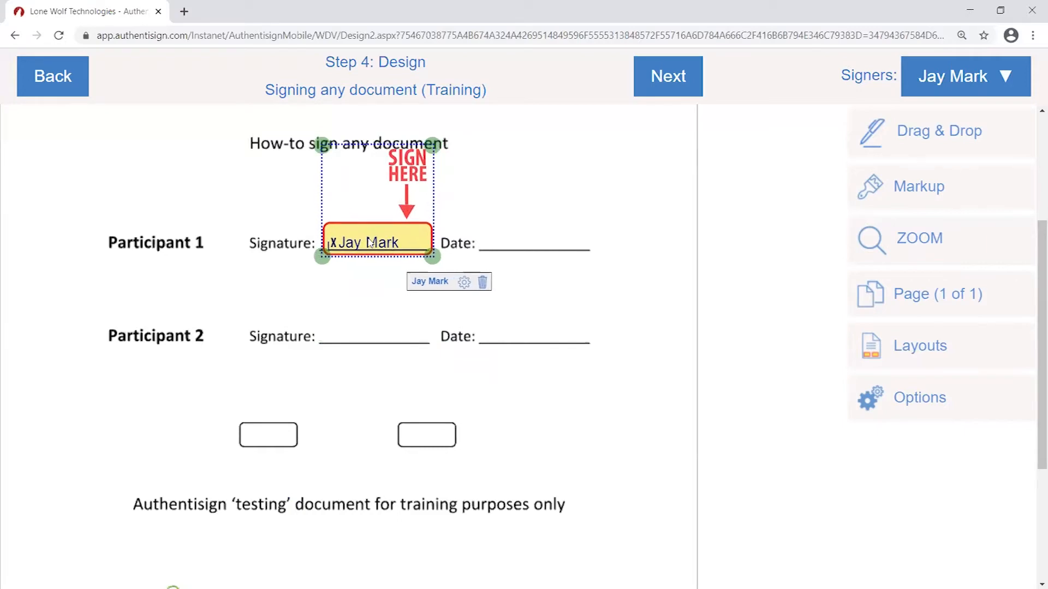
- Delete the signature field, place a new Sign Here on Participant 1's line, and put Initial Here in the left box
click(483, 284)
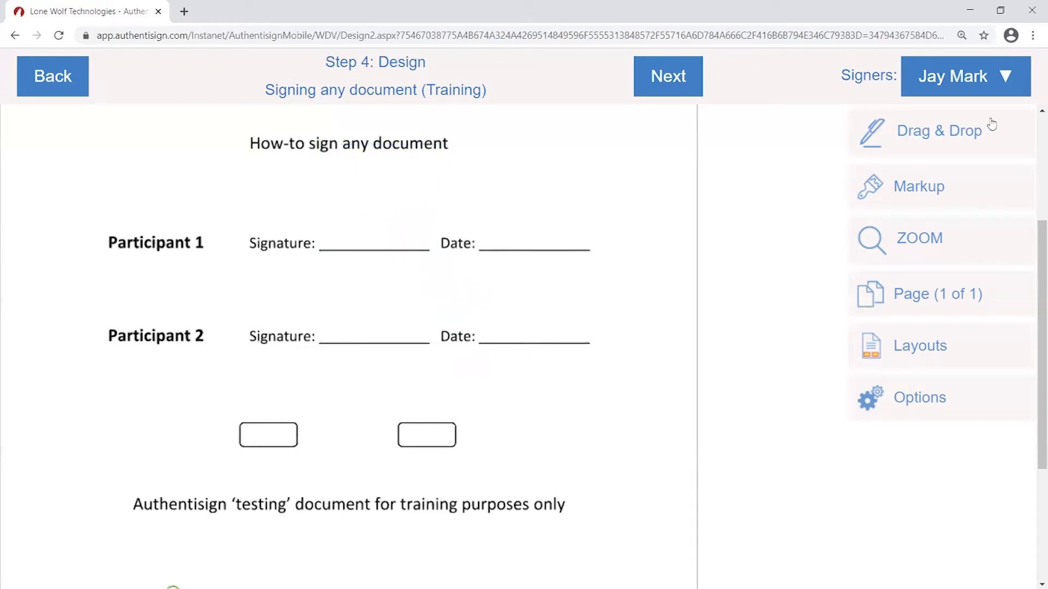
click(950, 134)
mouse_move(610, 133)
mouse_down()
mouse_move(409, 152)
mouse_move(354, 172)
mouse_up()
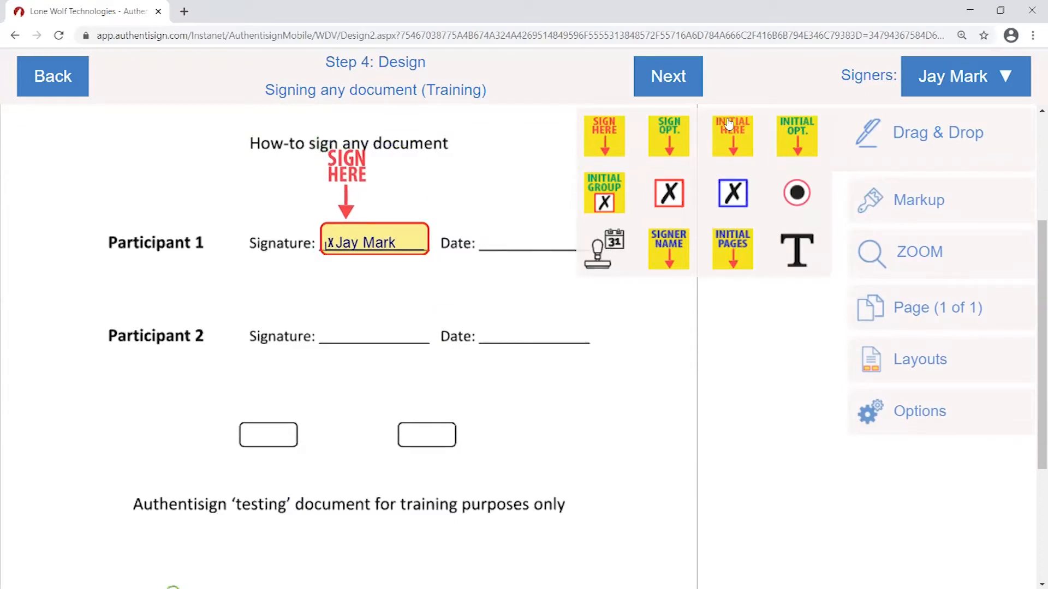
mouse_move(737, 136)
mouse_down()
mouse_move(525, 241)
mouse_move(284, 444)
mouse_up()
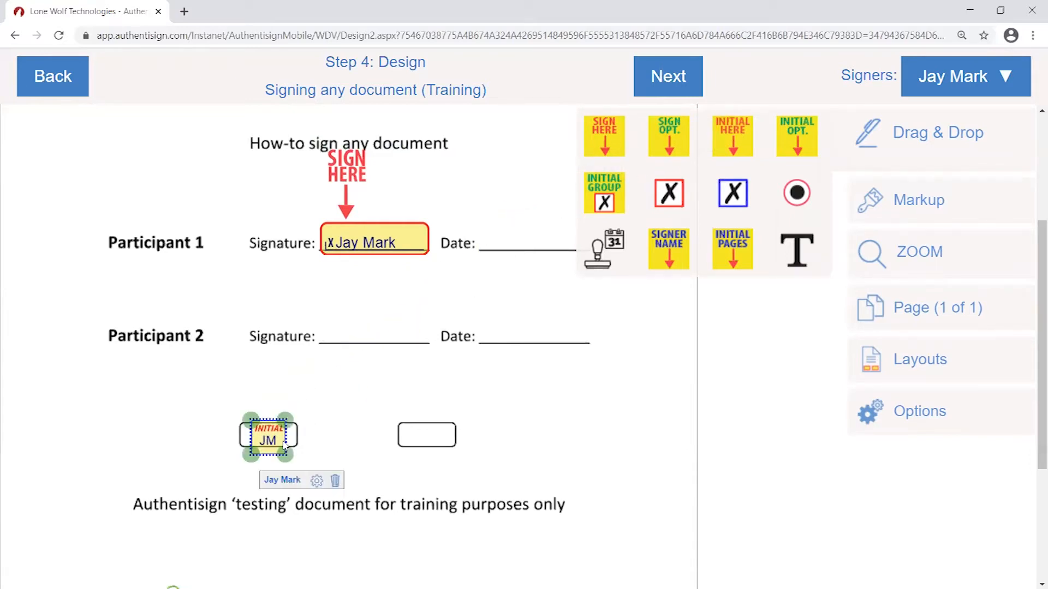
- Place an Auto-Date field on Participant 1's Date line and another Initial Here in the left margin
click(370, 397)
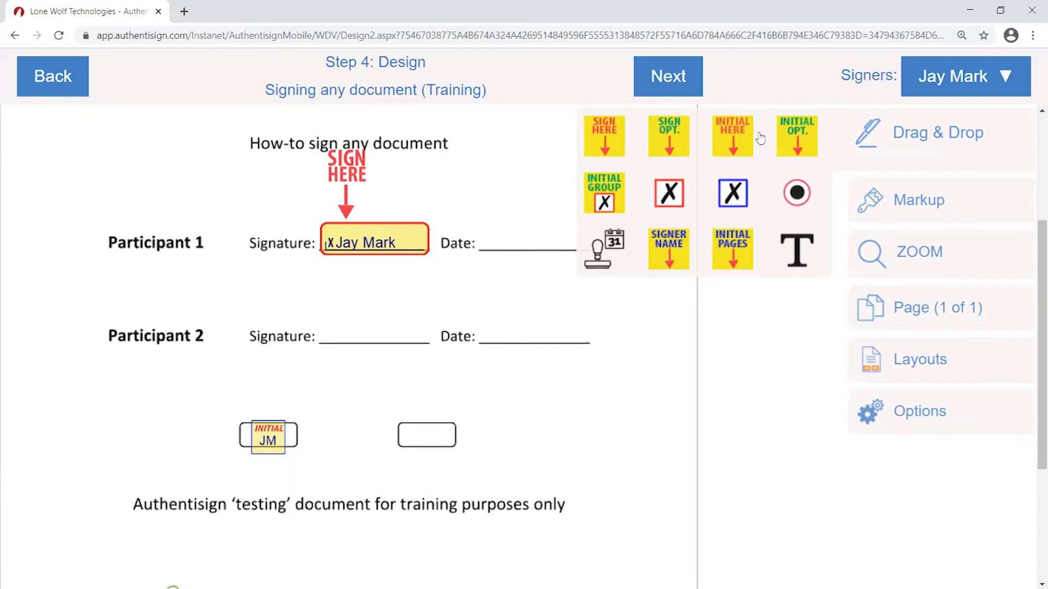
drag(602, 254, 527, 256)
drag(580, 241, 523, 266)
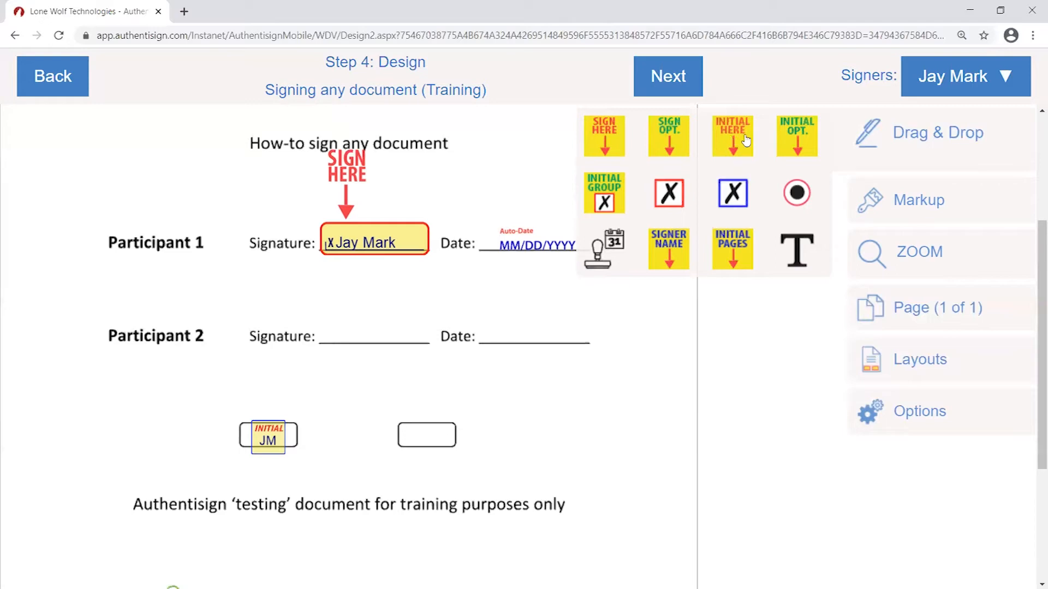
drag(745, 141, 75, 252)
click(211, 288)
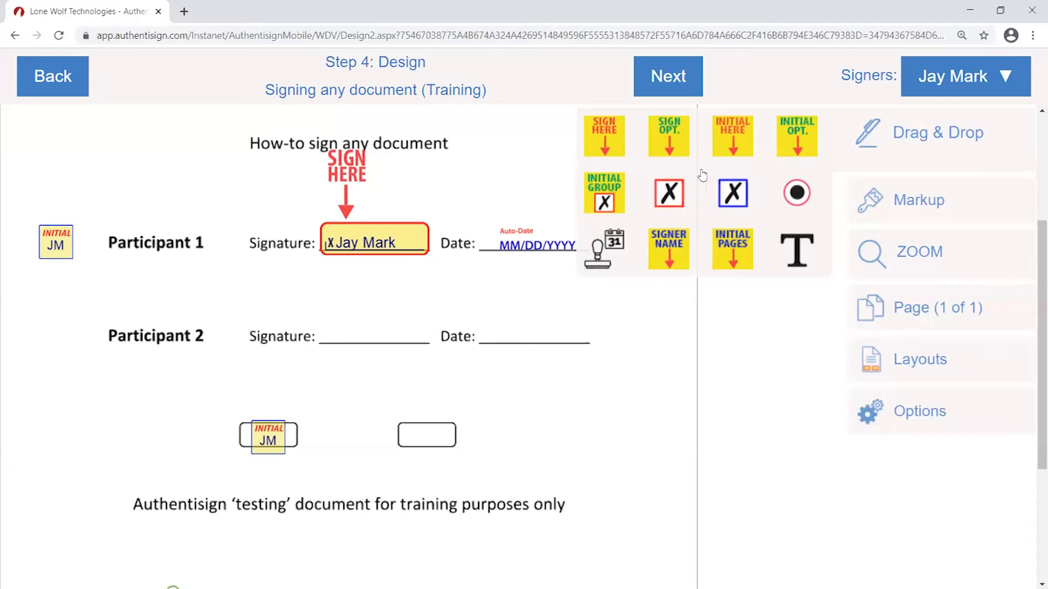
- Switch to the second signer and place a Sign Here field on Participant 2's signature line
click(990, 76)
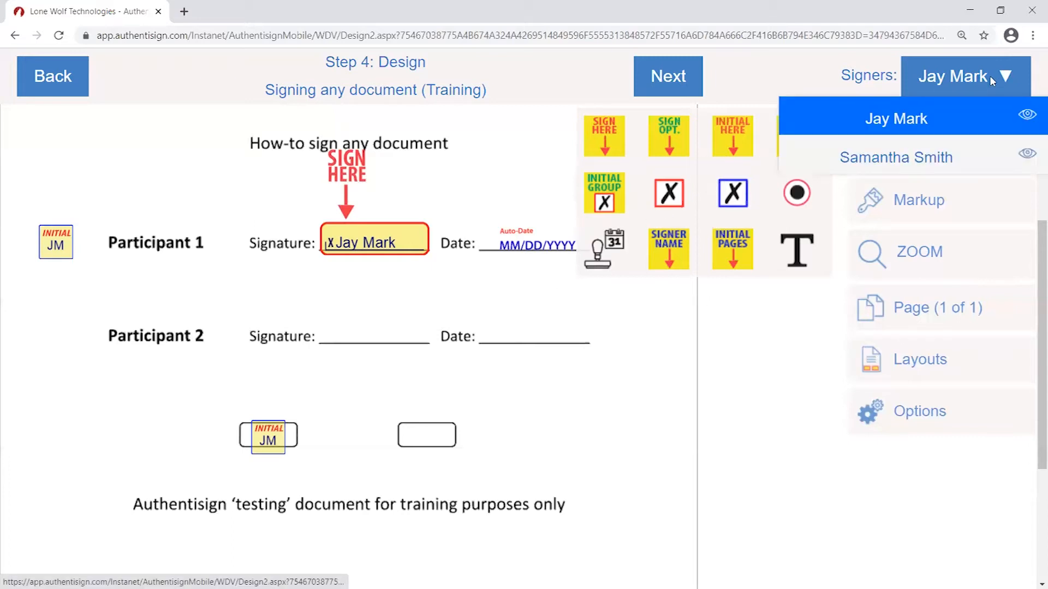
click(926, 163)
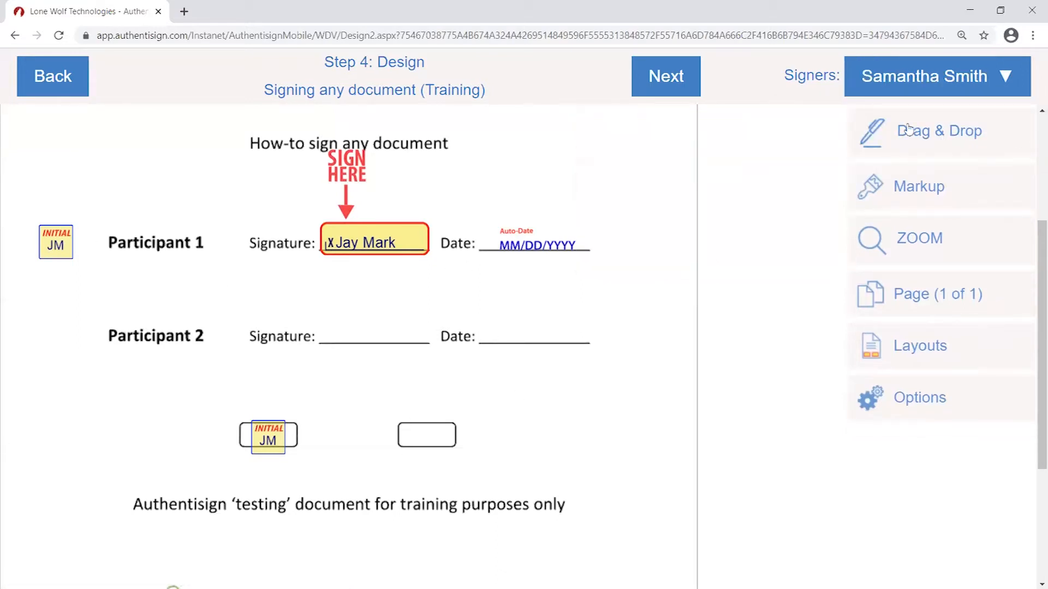
click(920, 137)
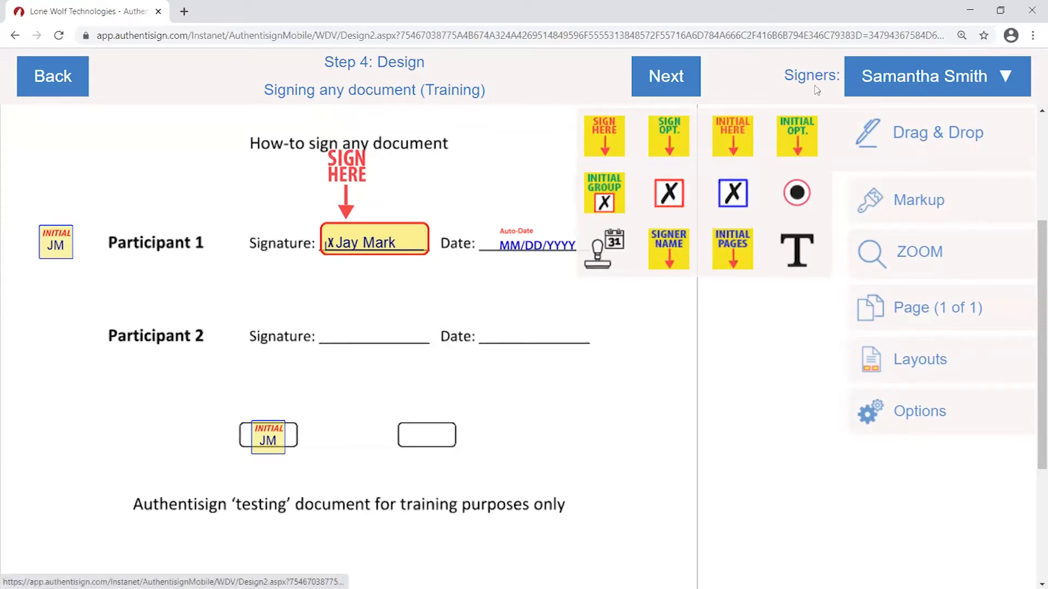
mouse_move(618, 133)
mouse_down()
mouse_move(474, 210)
mouse_move(370, 240)
mouse_move(356, 264)
mouse_up()
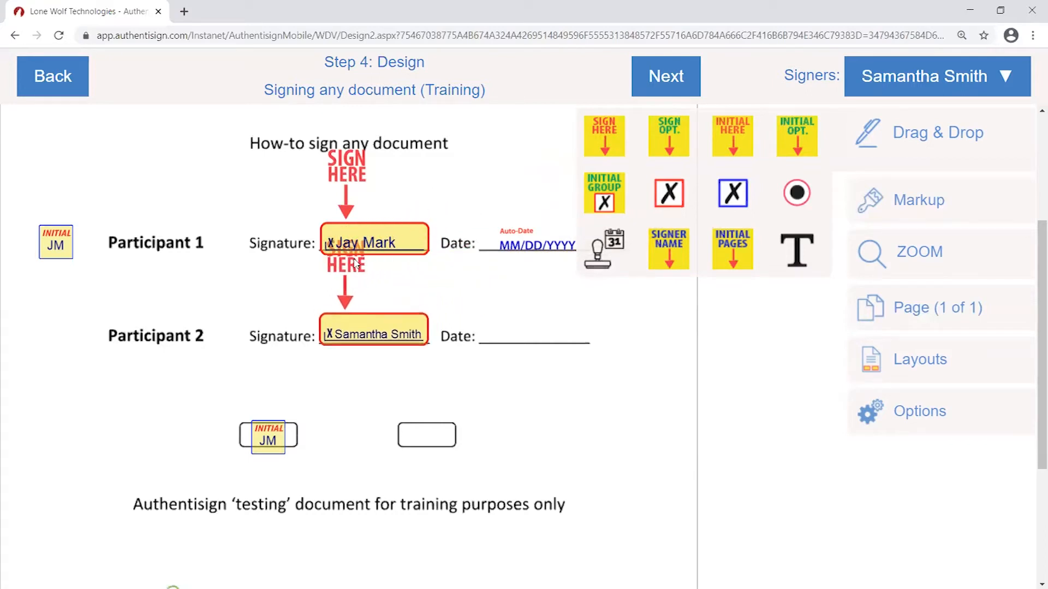
right_click(357, 266)
click(581, 282)
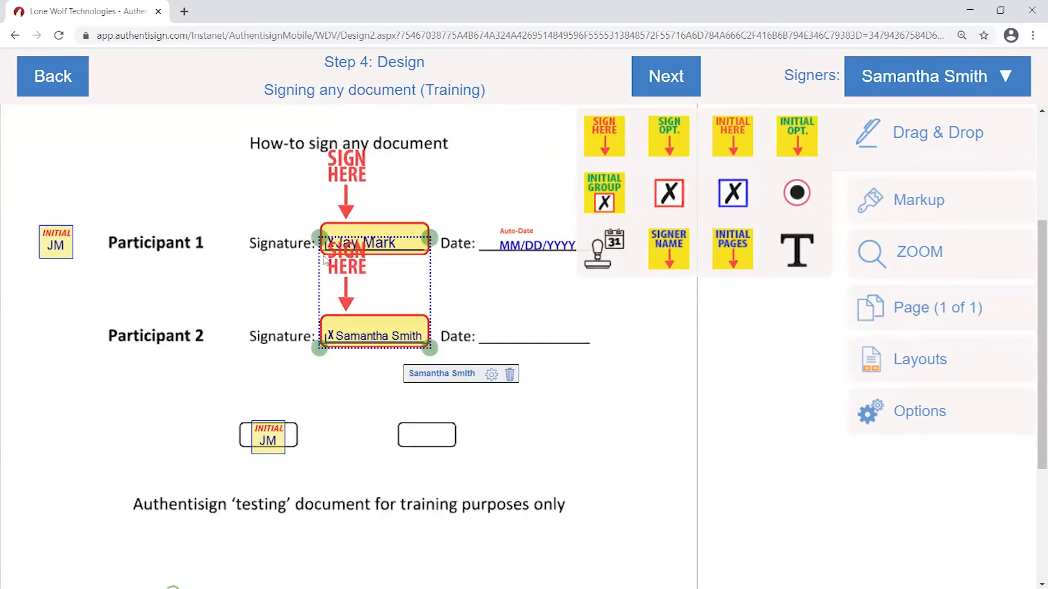
drag(345, 267, 341, 269)
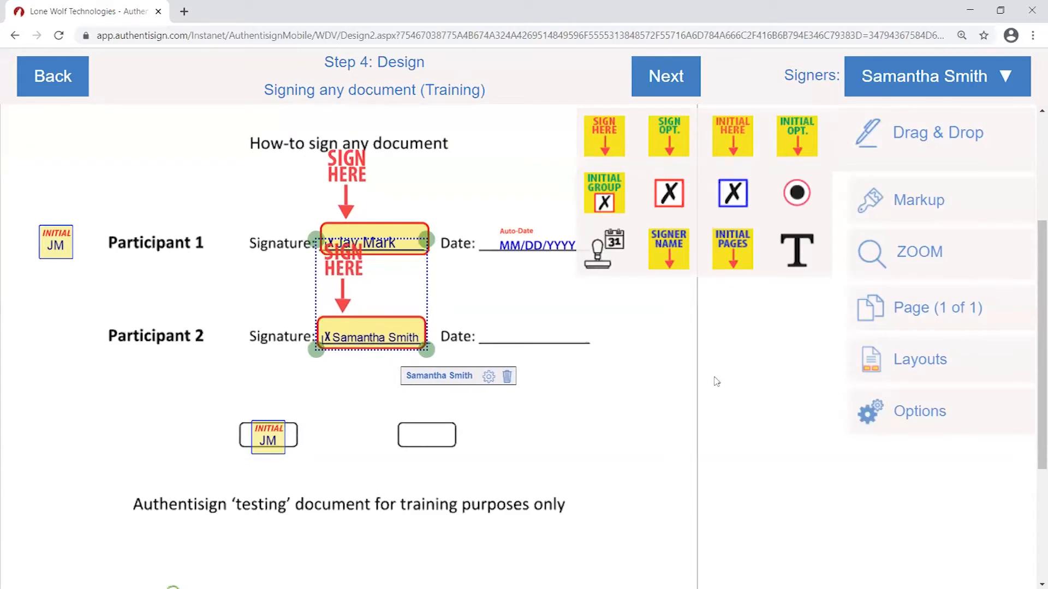
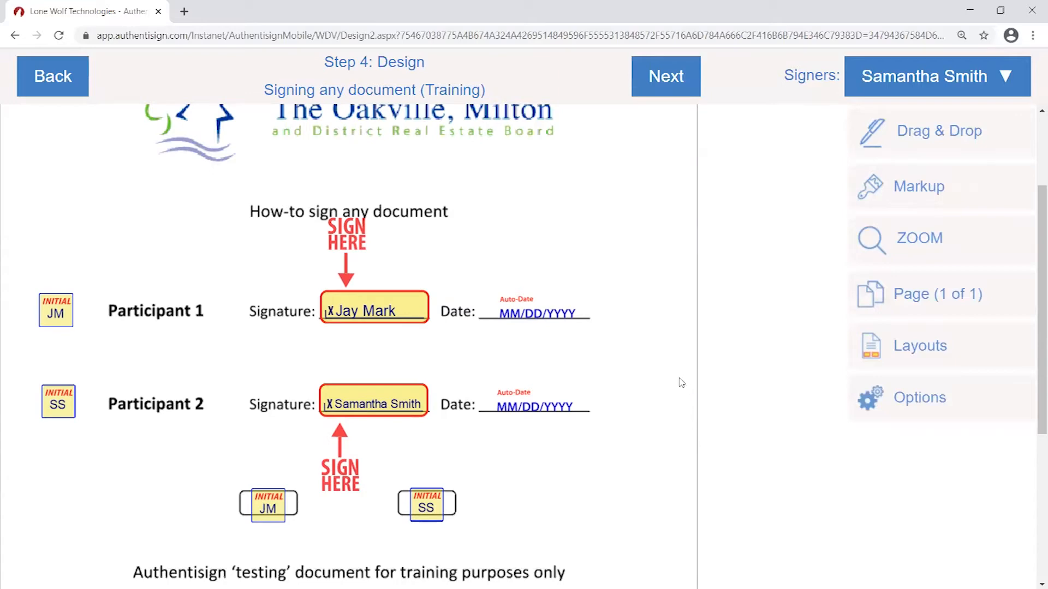
- Review the placed signature fields and finish the design step
scroll(259, 238, up, 1)
scroll(58, 215, up, 2)
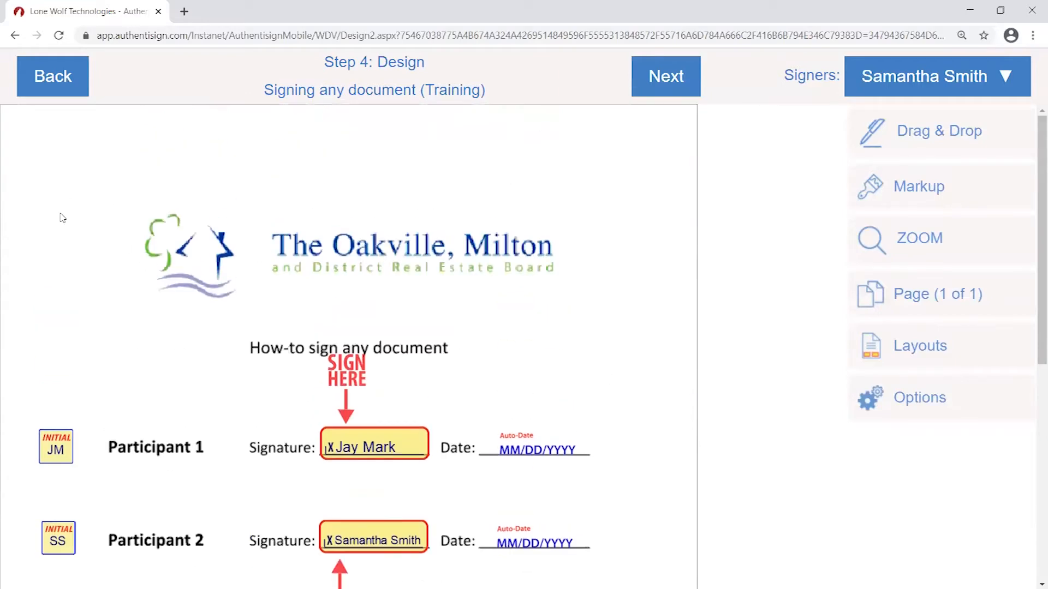
scroll(158, 311, down, 6)
scroll(252, 402, up, 6)
scroll(346, 370, down, 2)
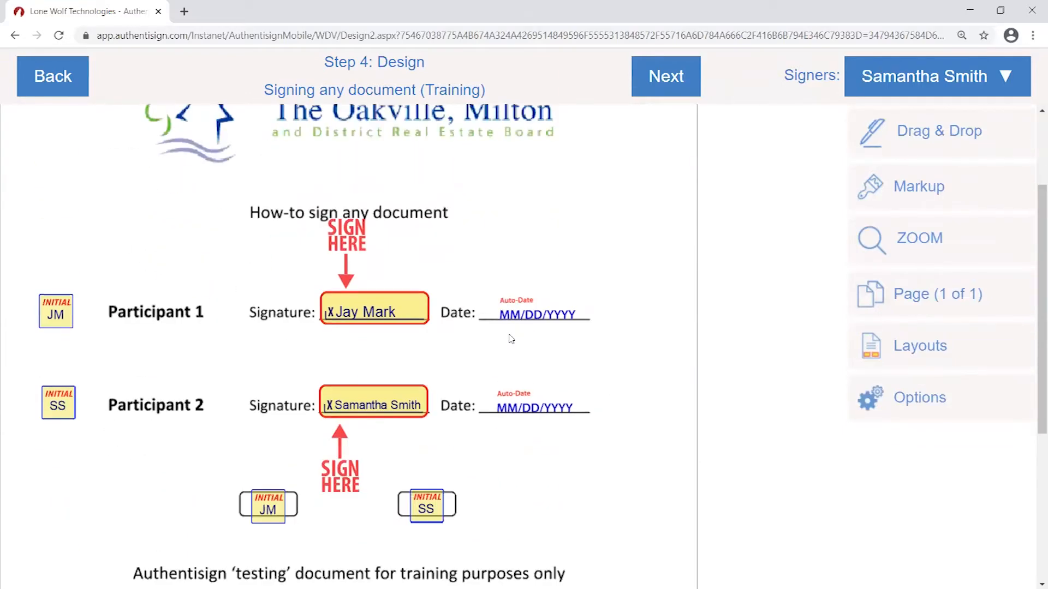
scroll(355, 246, down, 1)
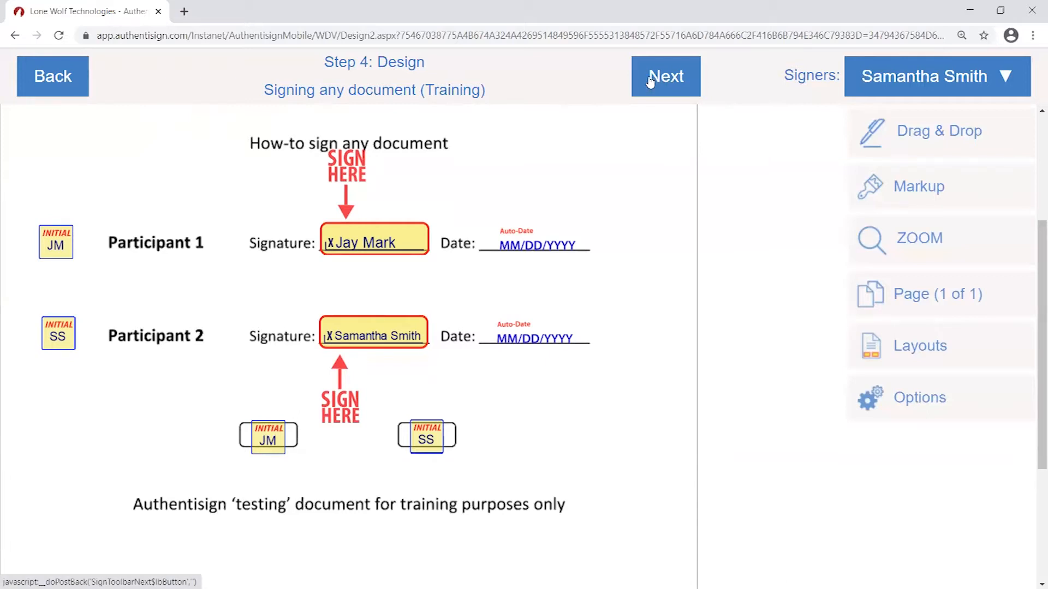
click(667, 80)
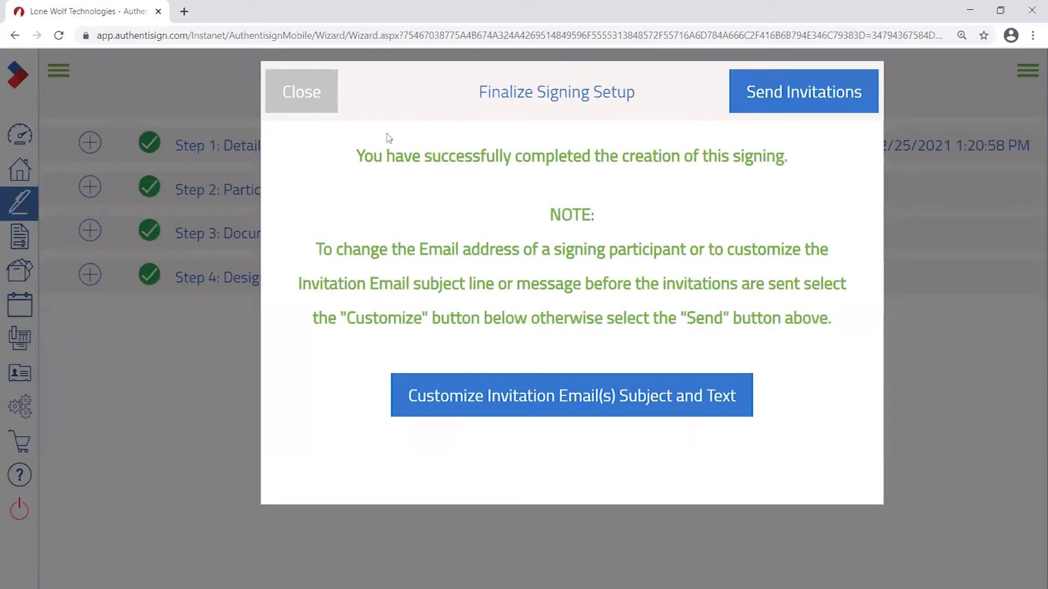
- Read the Finalize Signing Setup notes and send the signing invitations
drag(355, 156, 848, 191)
click(660, 197)
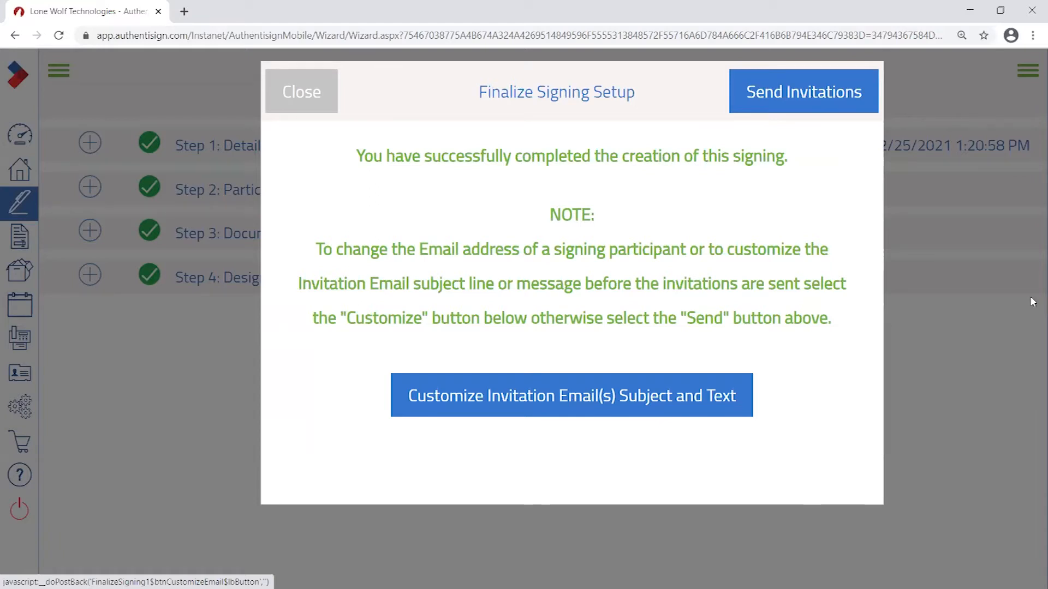
click(798, 96)
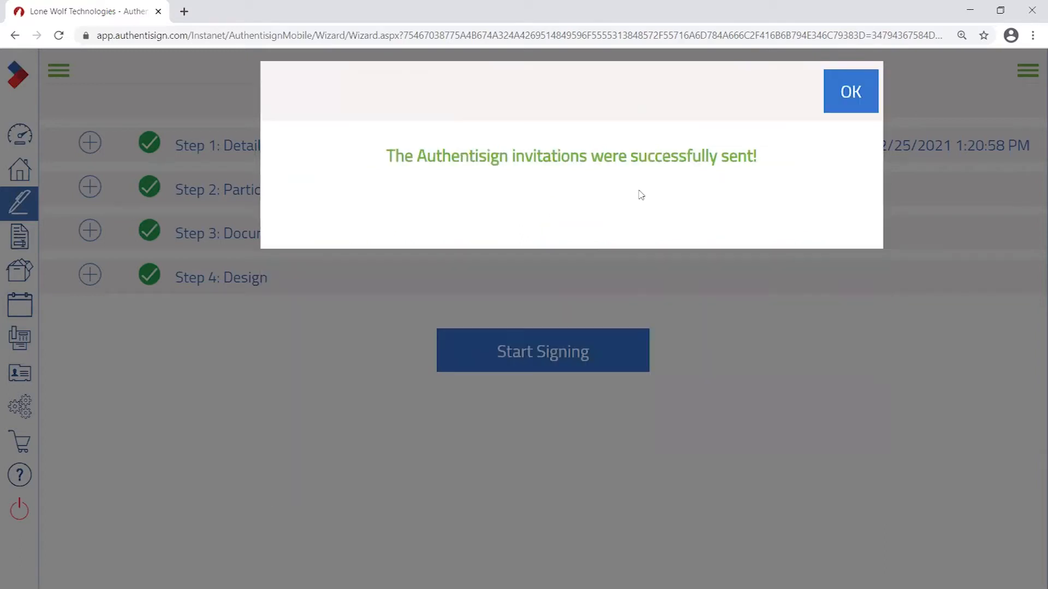
- Confirm the 'invitations were successfully sent' message with OK
drag(452, 162, 767, 154)
click(810, 157)
click(851, 98)
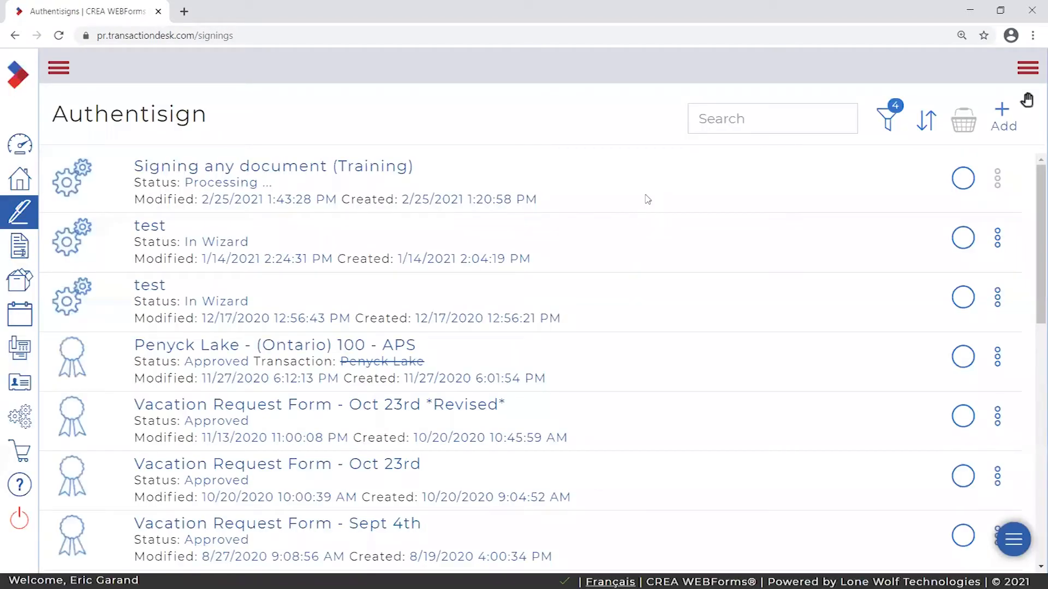
- Check that the Training signing shows Processing, last modified 2/25/2021 1:43:28 PM
drag(287, 199, 294, 200)
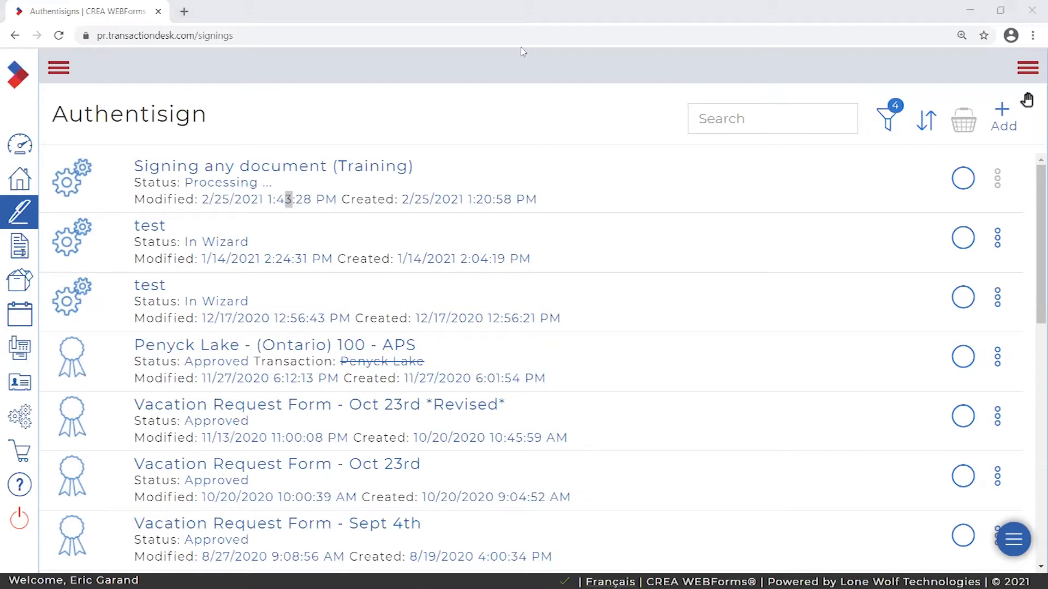
click(439, 170)
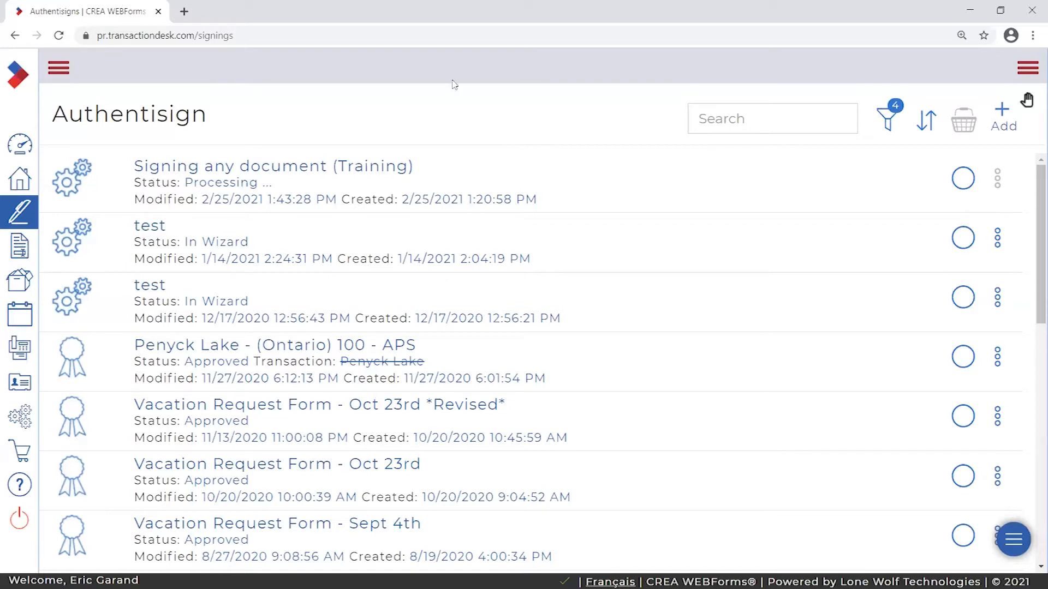
- Open the January 'test' signing, expand Step 4: Design, and dismiss the missing-signer alert
click(151, 228)
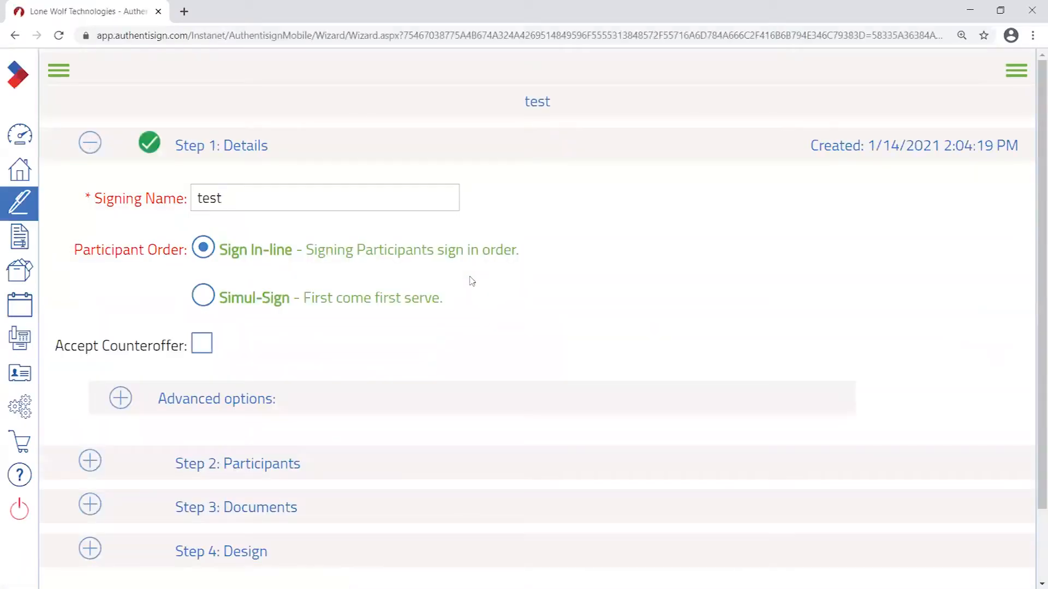
scroll(470, 299, down, 2)
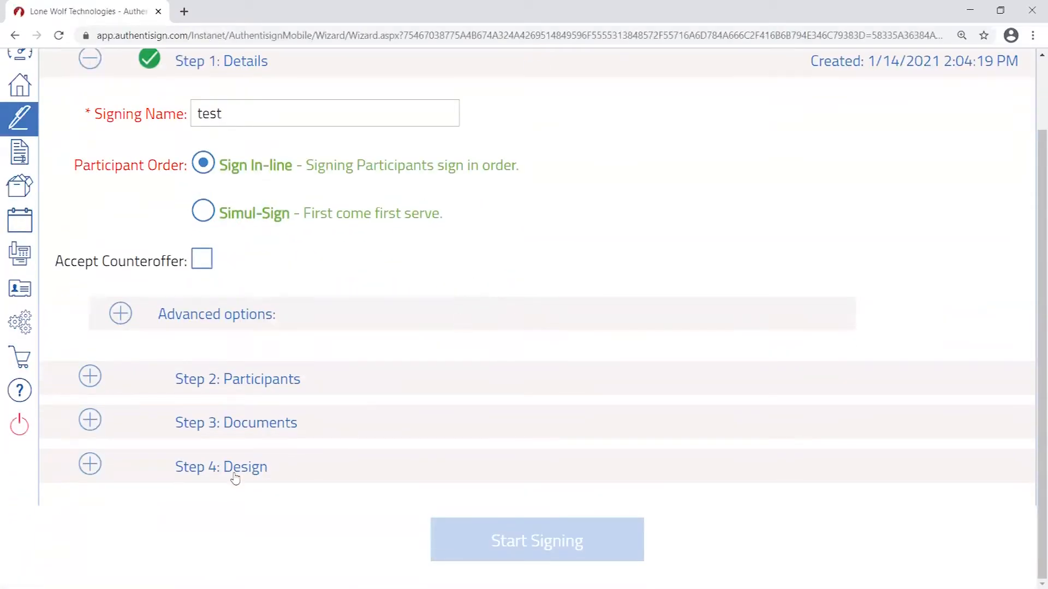
click(90, 465)
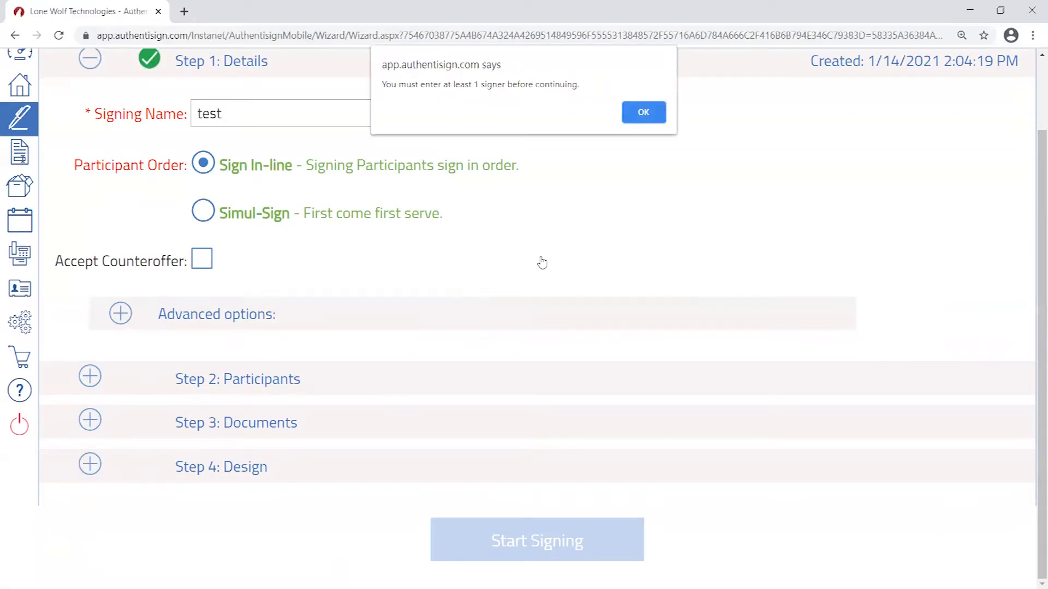
click(642, 111)
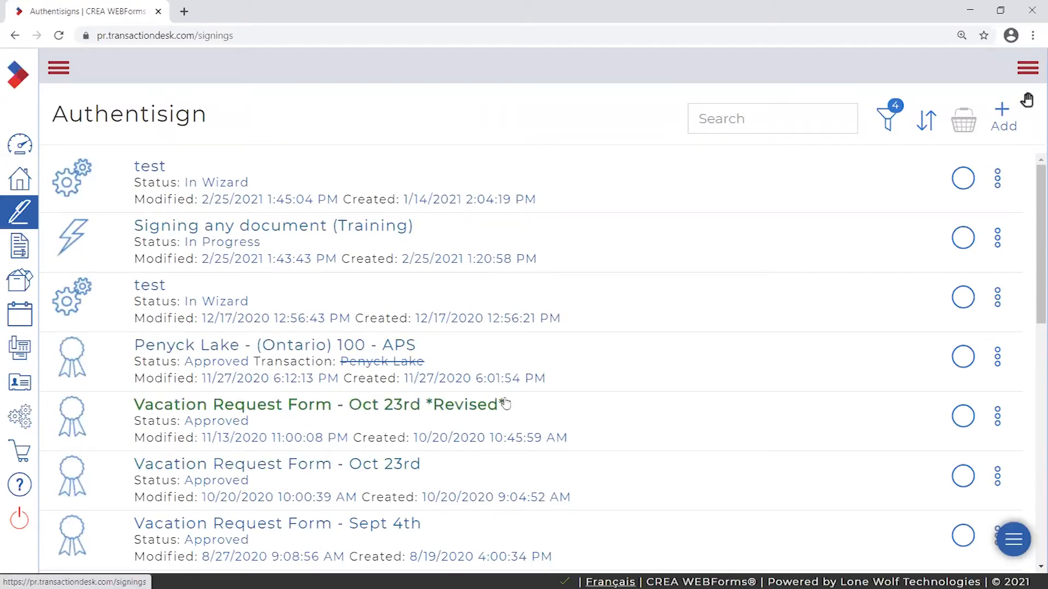
scroll(265, 480, down, 3)
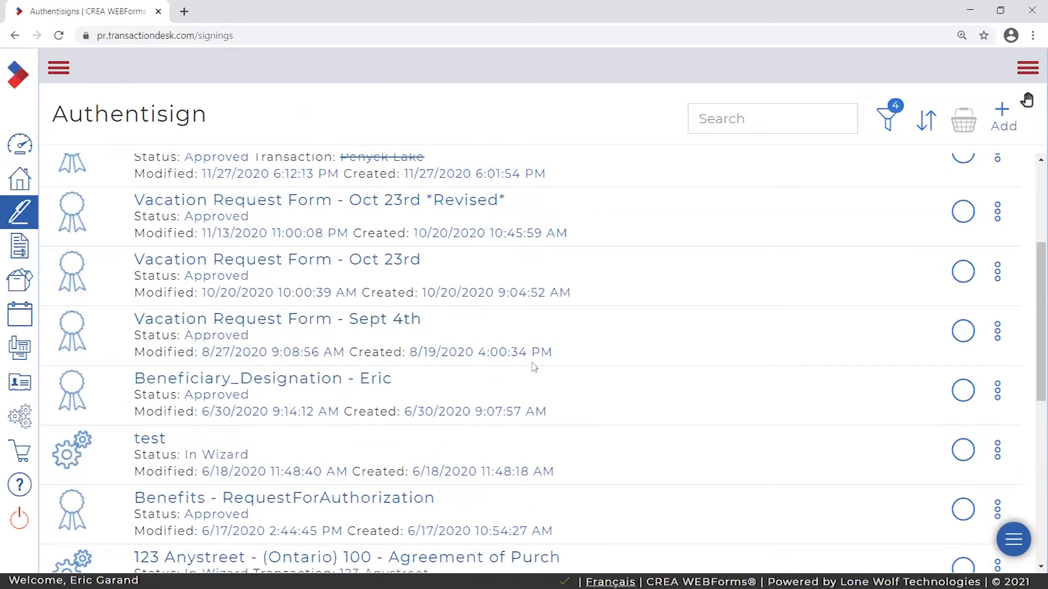
scroll(518, 393, up, 1)
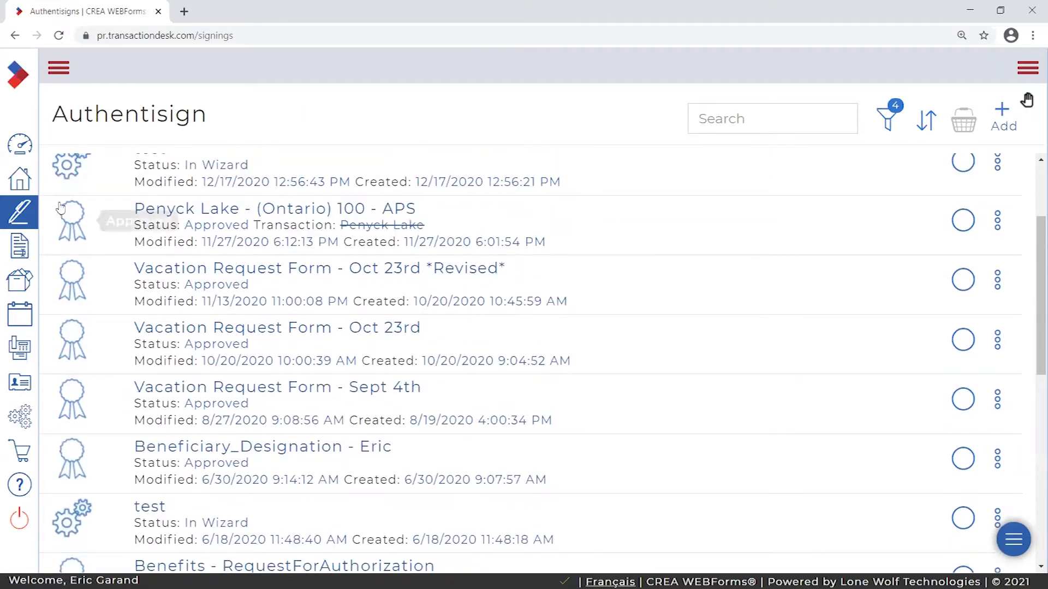
scroll(180, 221, down, 1)
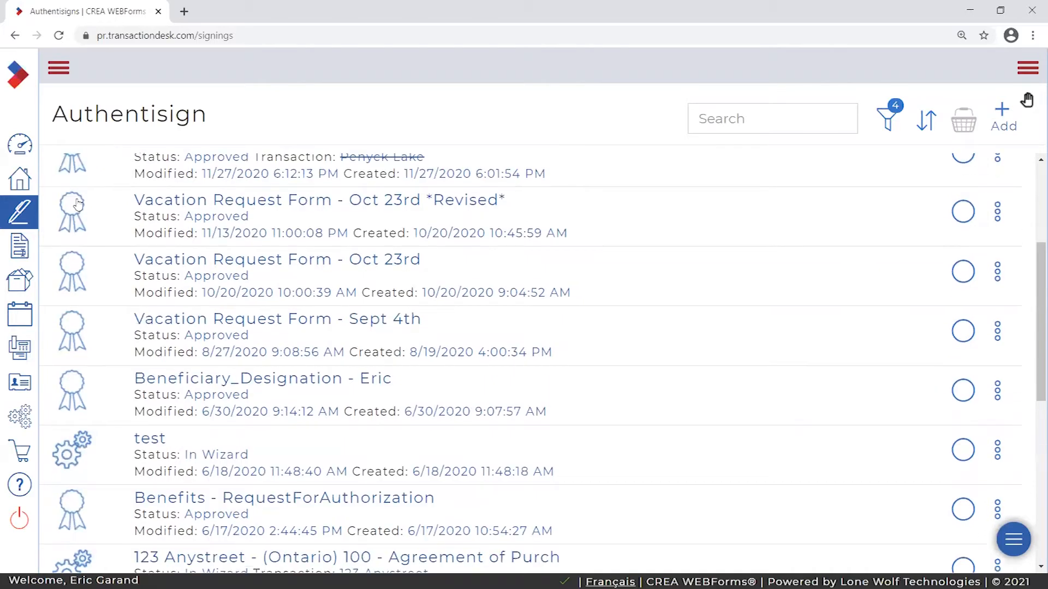
scroll(441, 230, down, 1)
scroll(393, 210, up, 1)
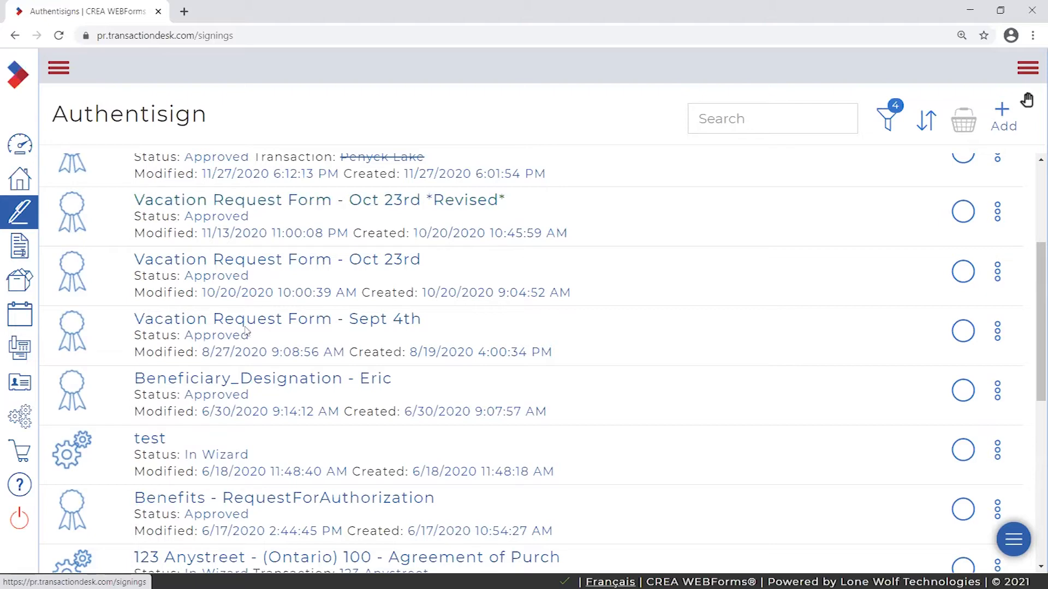
scroll(590, 382, up, 3)
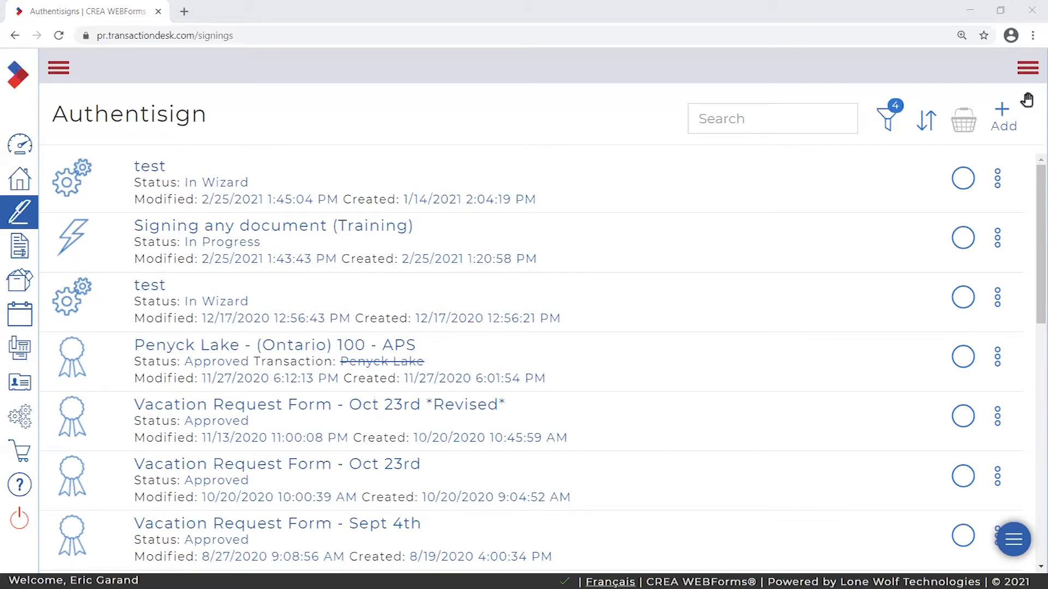
click(360, 126)
drag(1047, 84, 709, 87)
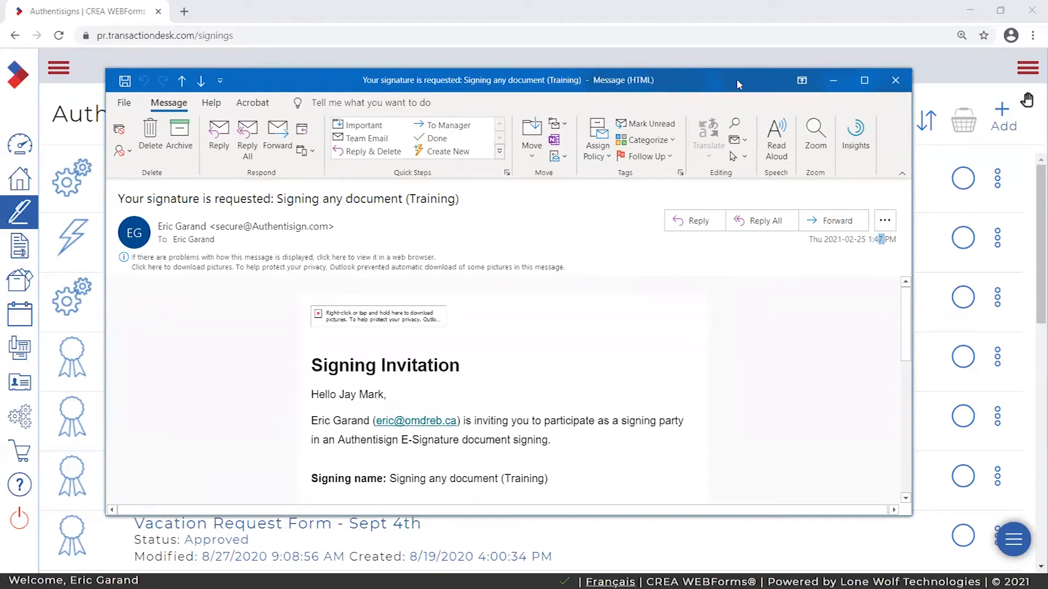
drag(736, 79, 779, 84)
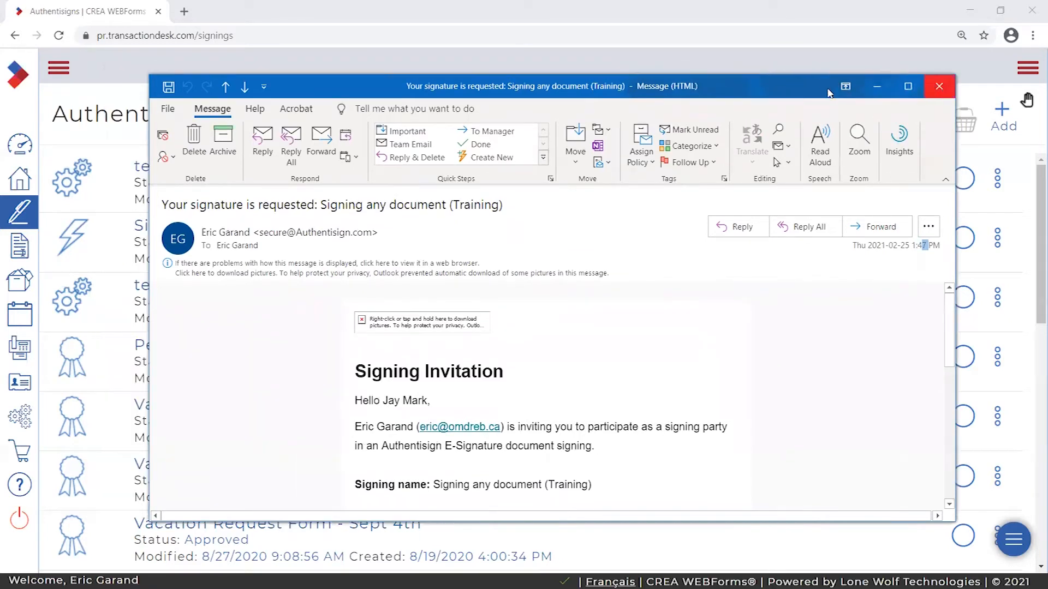
click(790, 73)
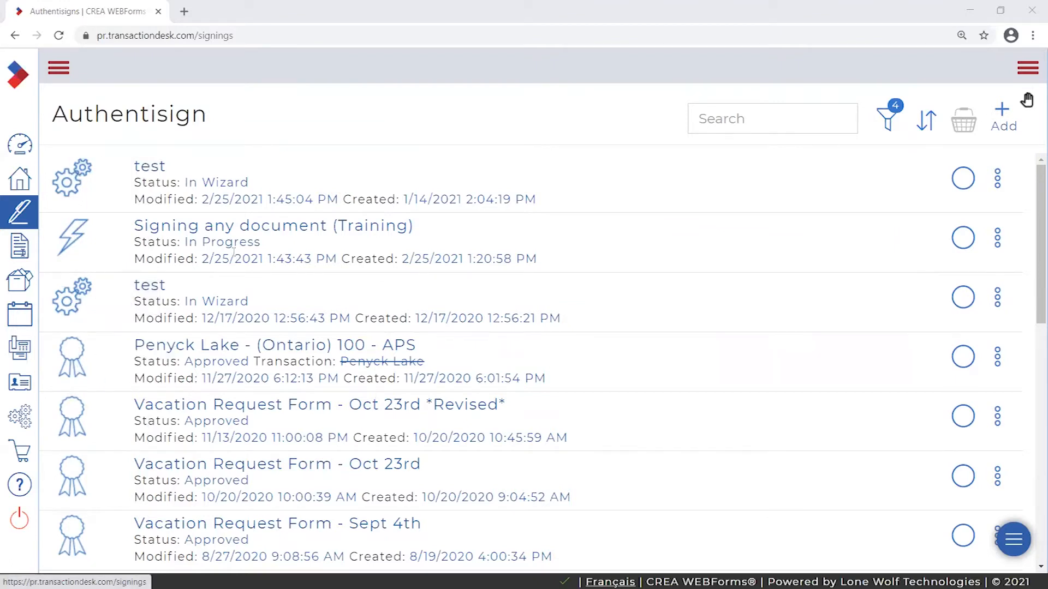
drag(224, 99, 52, 115)
click(230, 117)
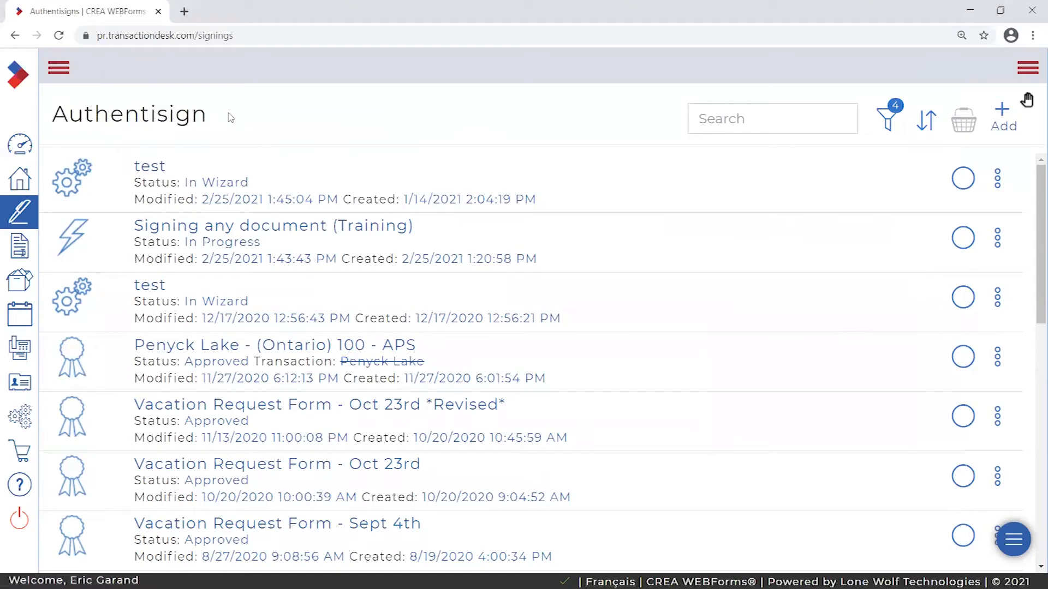
click(64, 69)
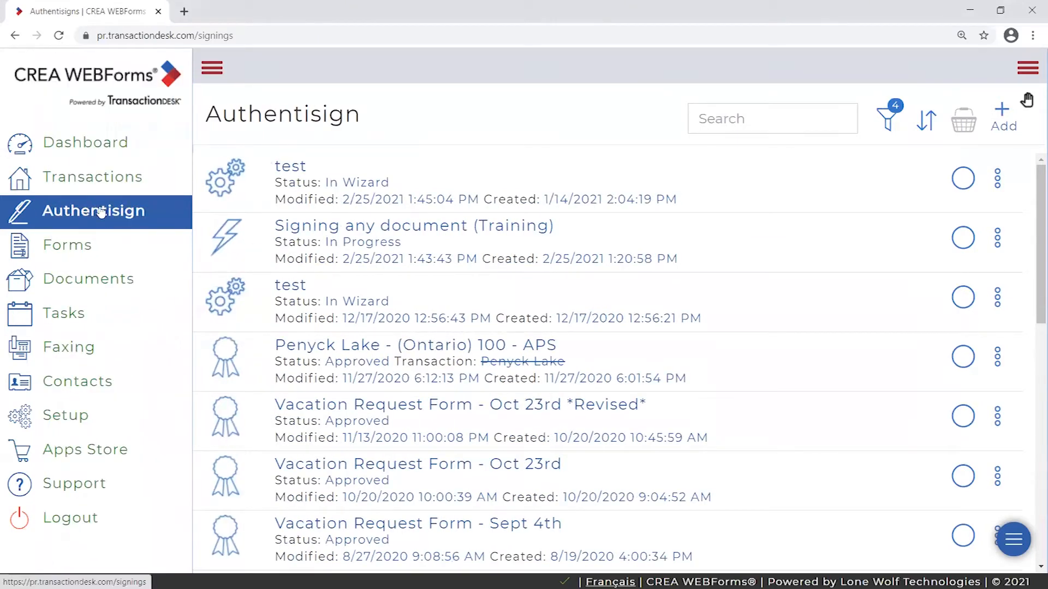
click(221, 68)
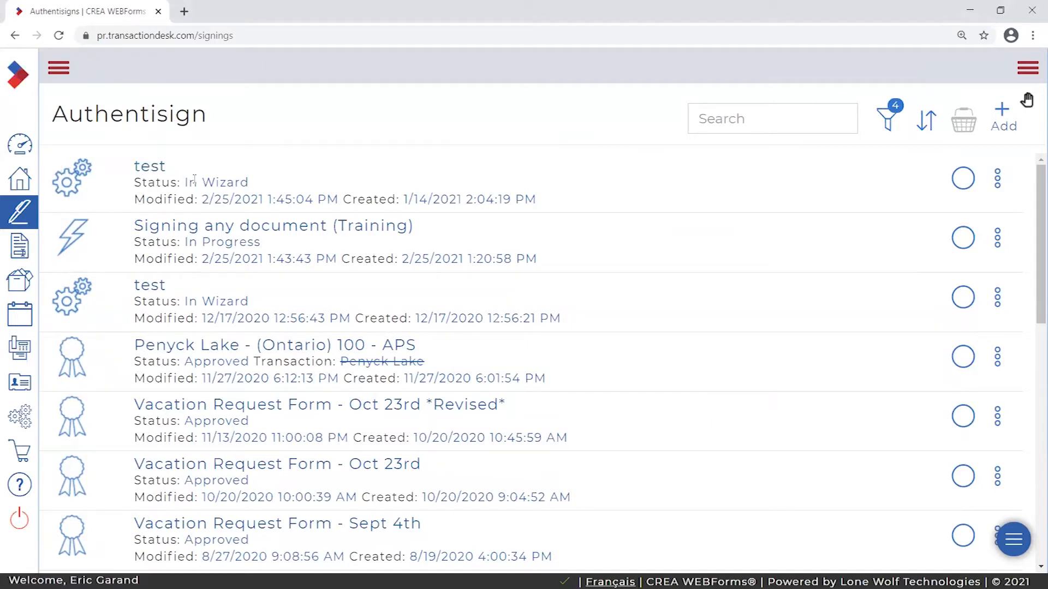
- Move the Outlook invitation email window back over the signings list
double_click(406, 199)
click(196, 159)
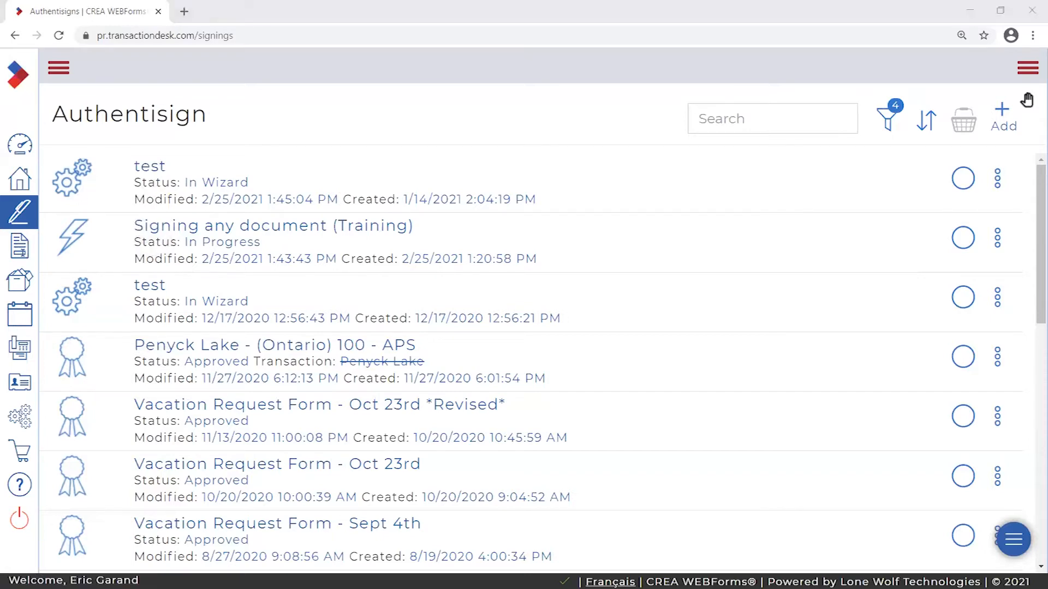
drag(0, 60, 713, 61)
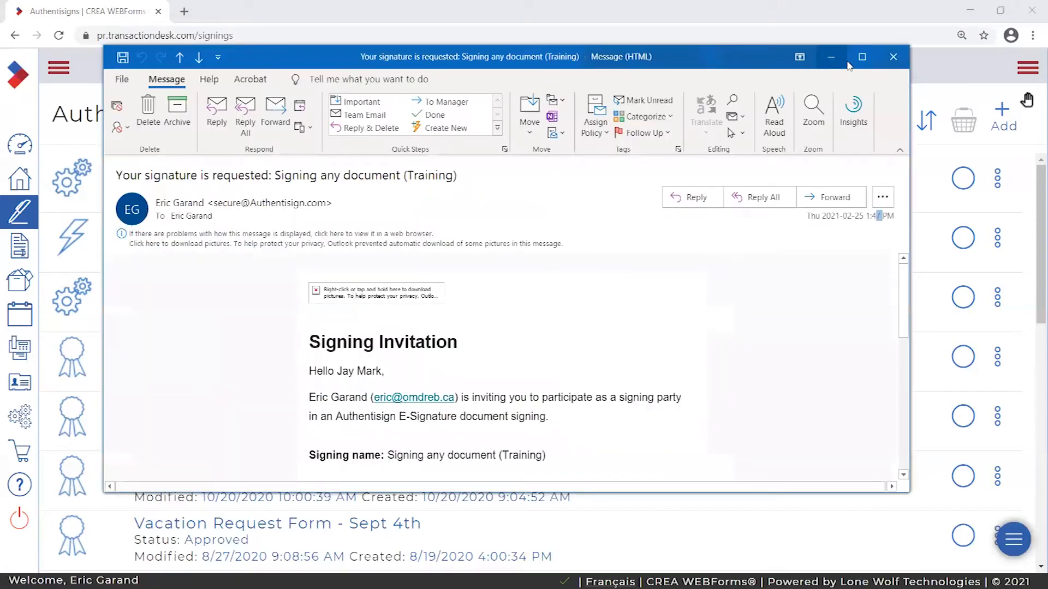
- Maximize the invitation email and set its reading zoom to 150%
click(863, 65)
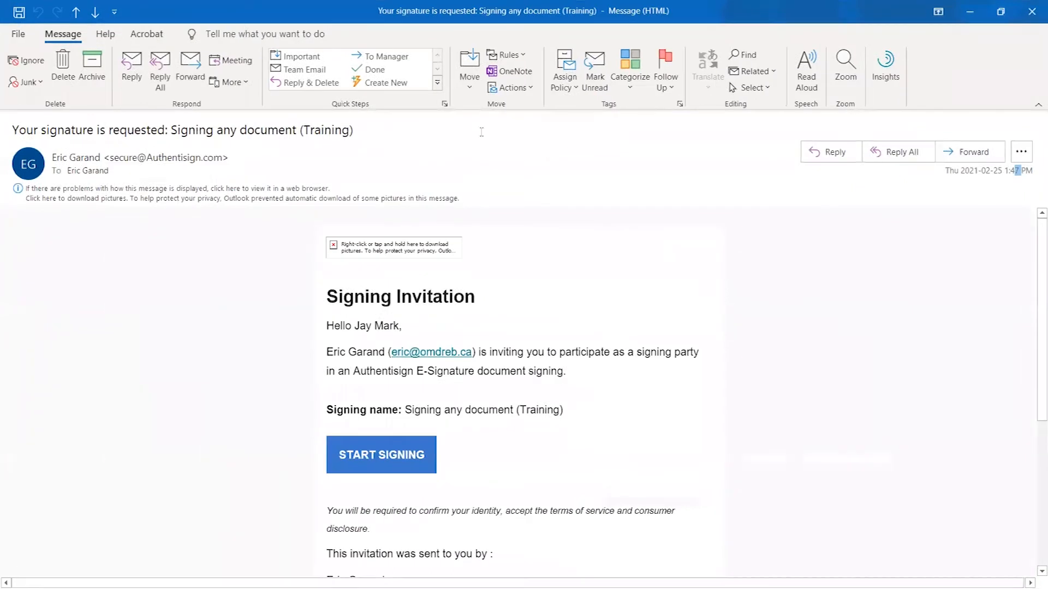
click(845, 65)
click(530, 271)
text(150)
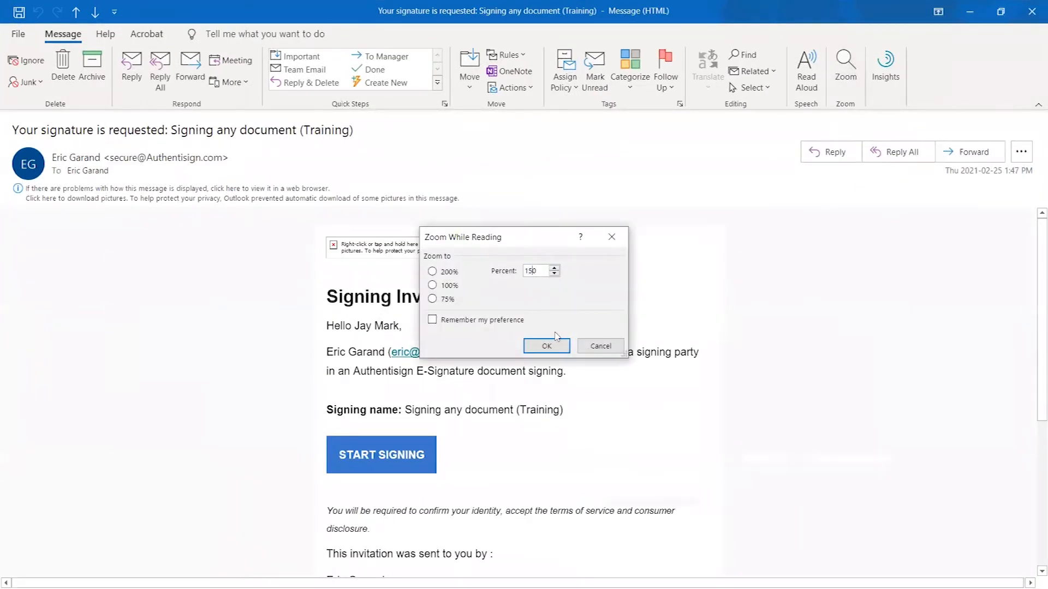
click(546, 346)
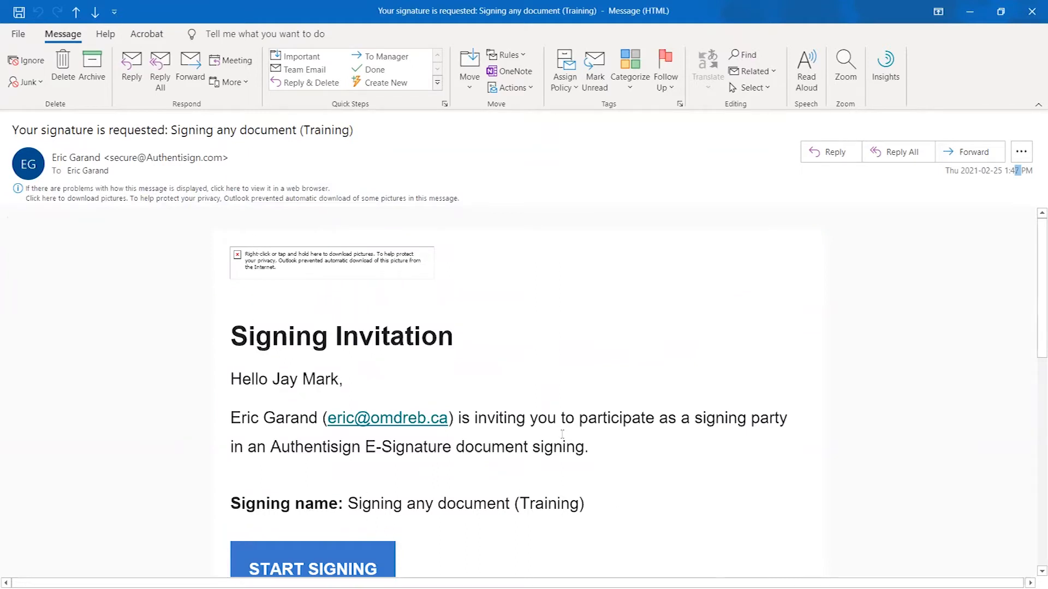
scroll(526, 427, down, 1)
scroll(526, 427, up, 1)
- Highlight the header date and the recipient's name in the greeting
click(871, 297)
drag(1014, 169, 1026, 170)
click(1015, 171)
drag(1015, 171, 1022, 170)
drag(274, 383, 357, 383)
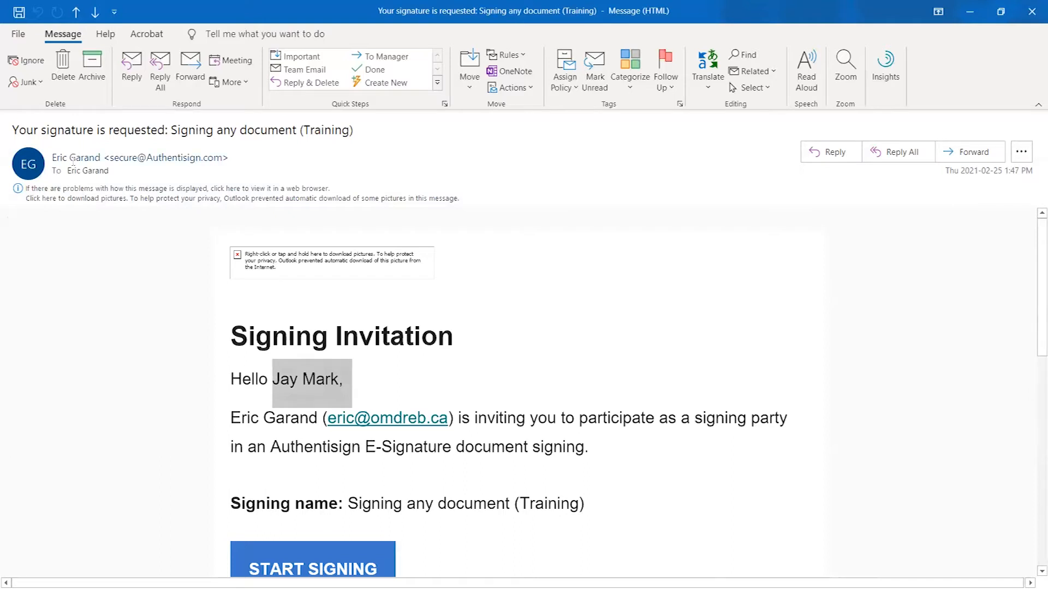
- Show the sender's contact card from the header line, expand it, then close it
click(209, 159)
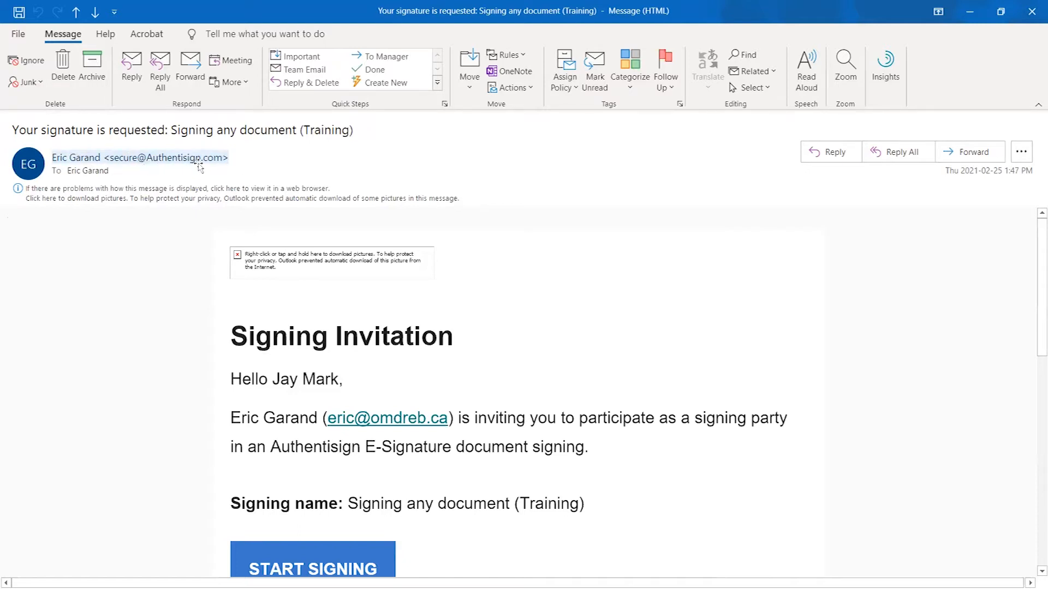
click(177, 164)
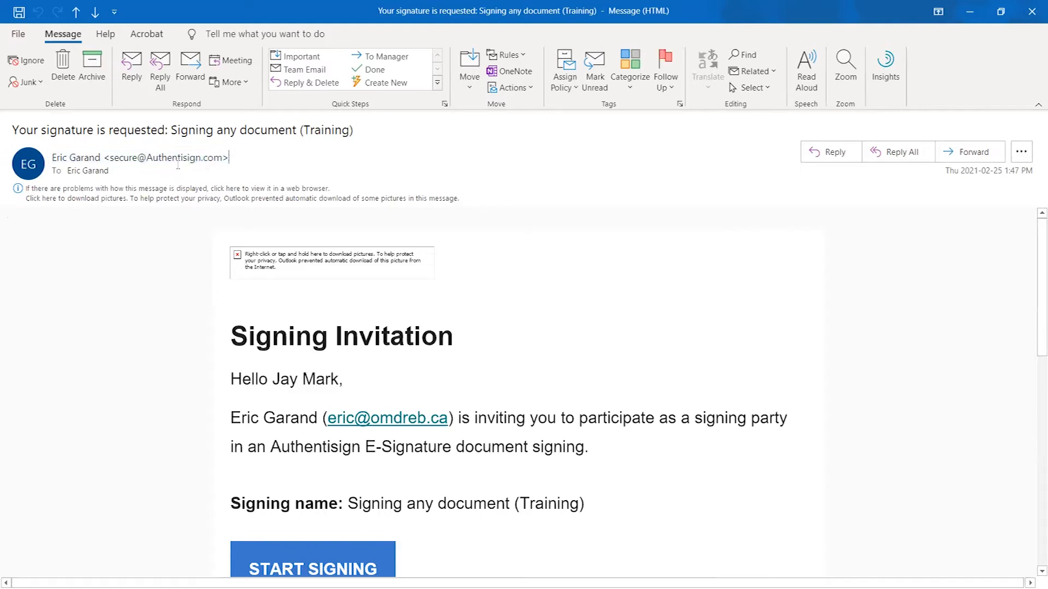
click(107, 157)
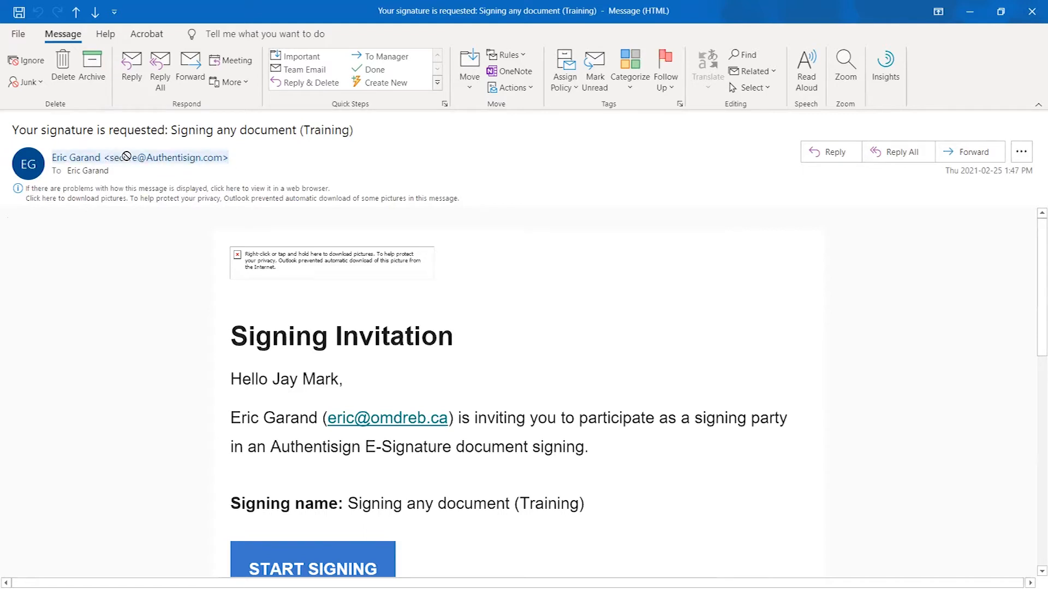
click(230, 157)
click(224, 156)
mouse_move(201, 166)
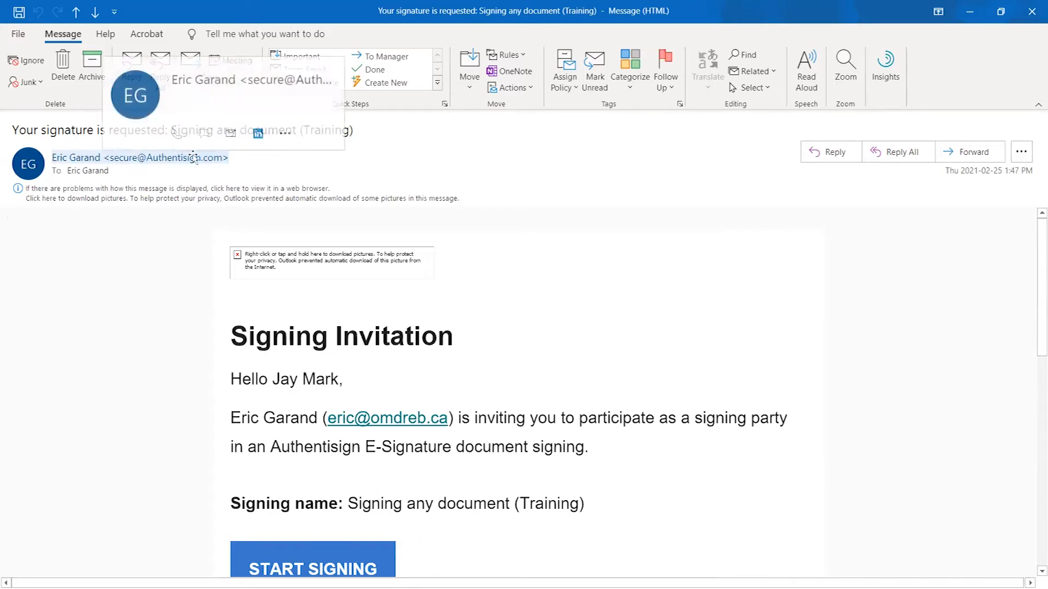
click(257, 167)
mouse_move(148, 165)
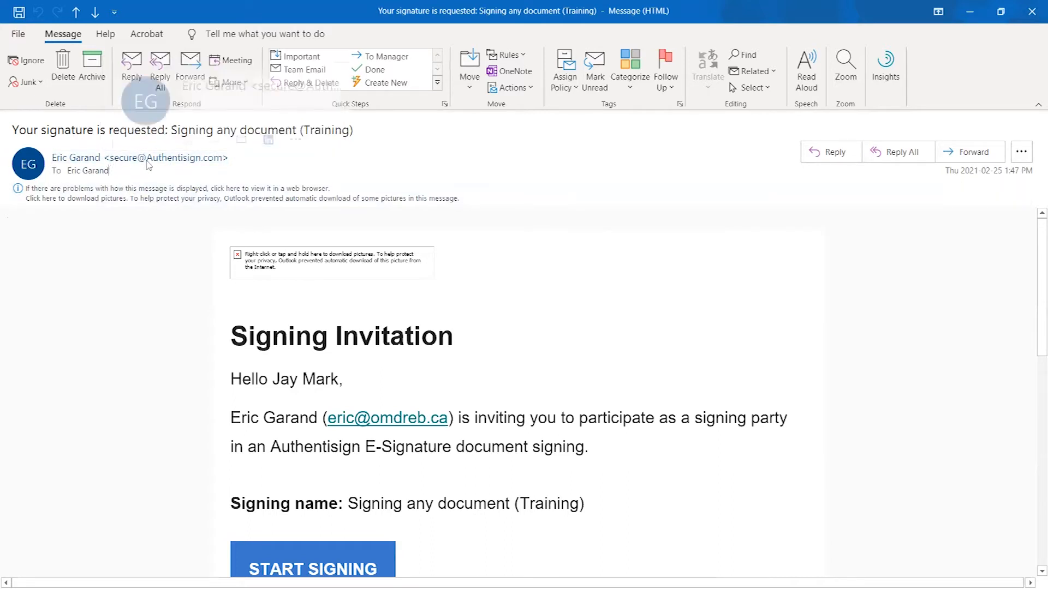
click(216, 162)
click(676, 334)
- Read through the invitation body, highlighting a sentence and the signing name
scroll(709, 322, down, 2)
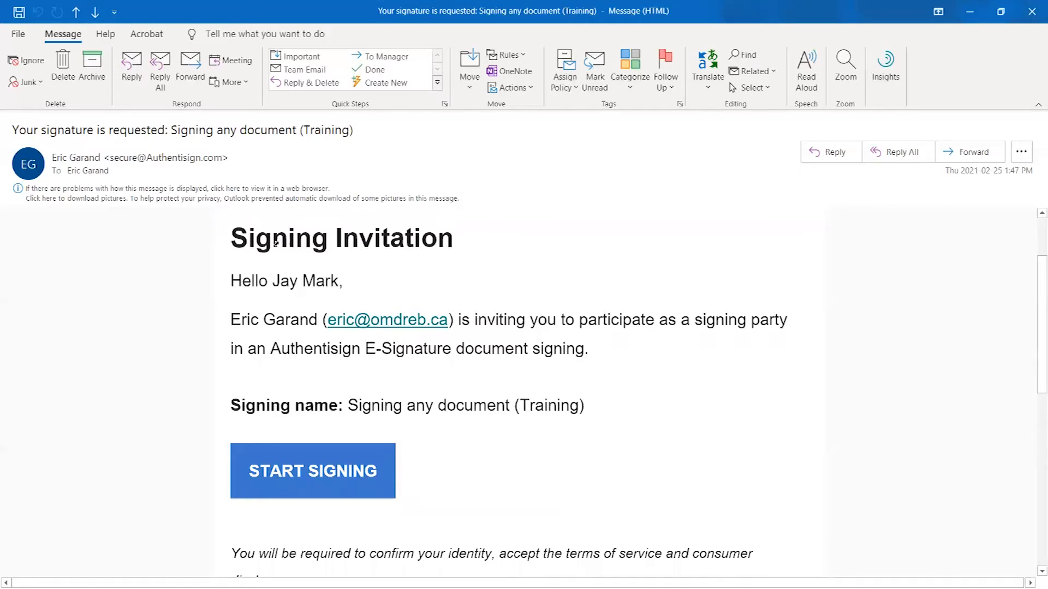
click(240, 243)
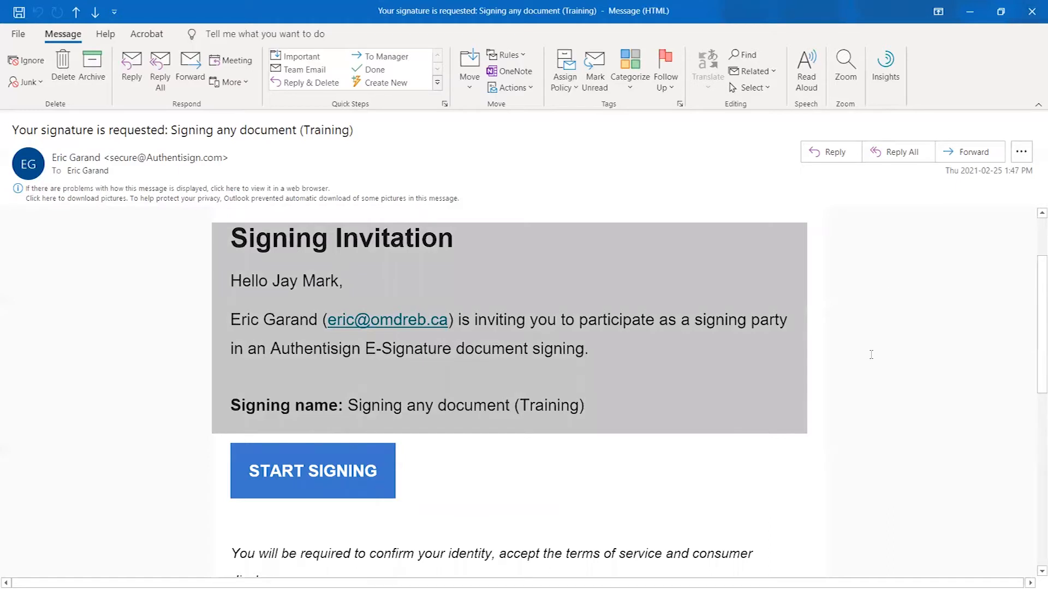
click(234, 245)
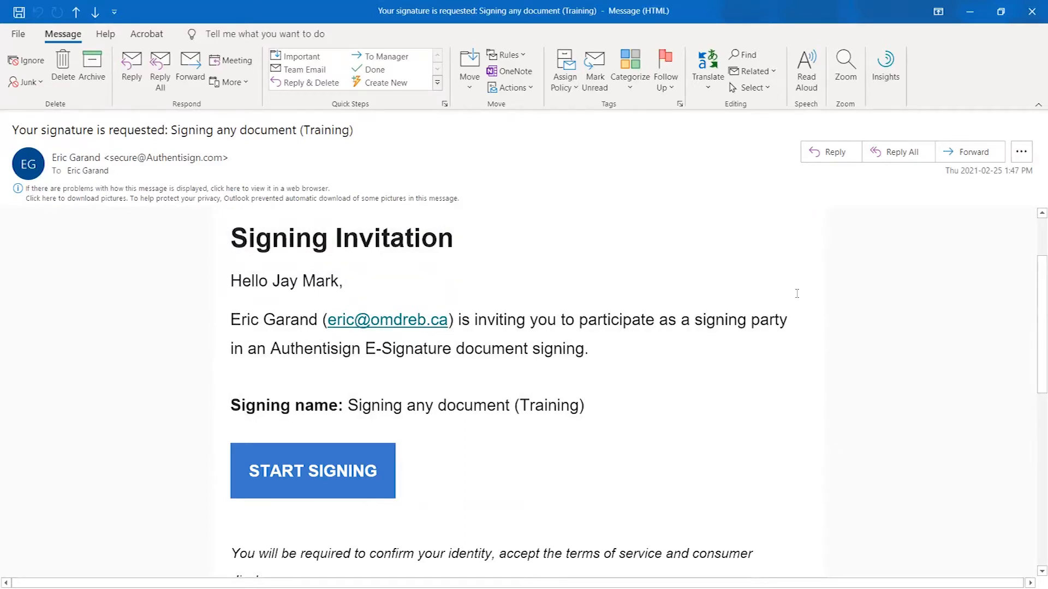
drag(233, 347, 615, 347)
click(725, 375)
scroll(694, 375, down, 1)
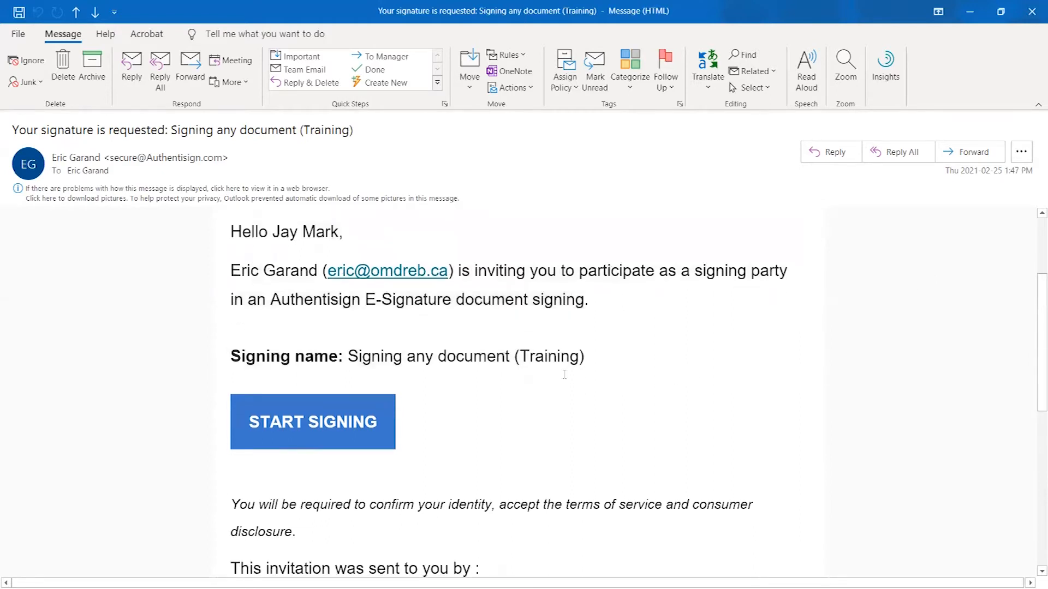
drag(351, 357, 547, 357)
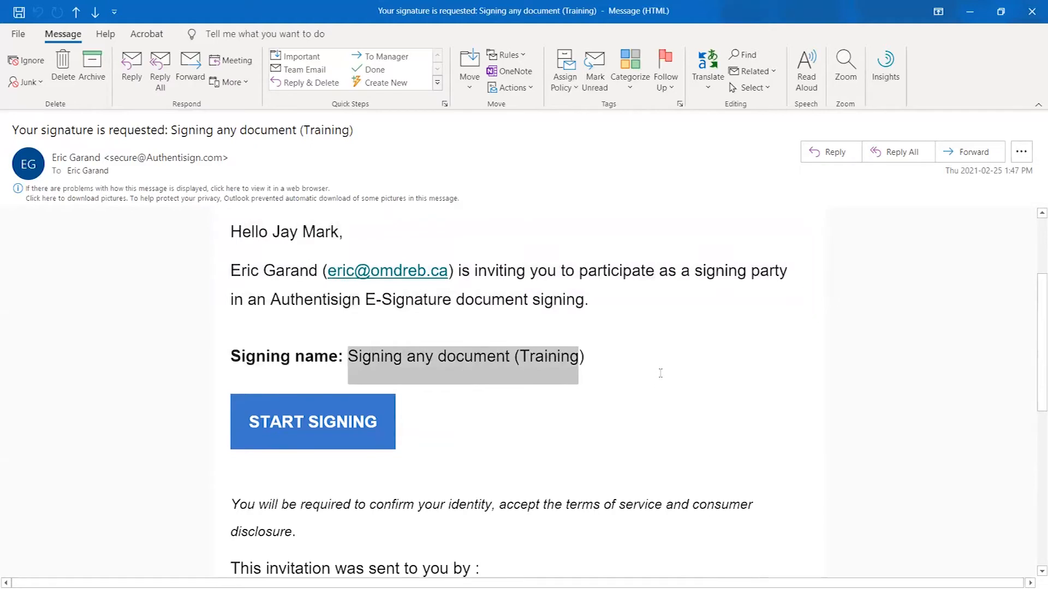
- Scroll down to the START SIGNING link and follow it to begin signing
scroll(661, 373, down, 1)
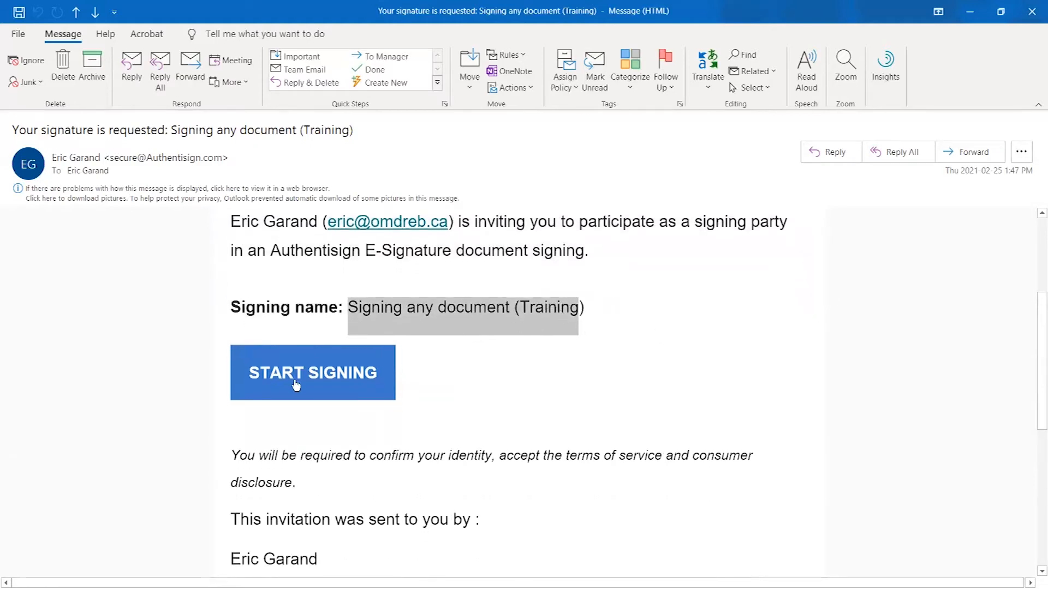
scroll(294, 384, down, 1)
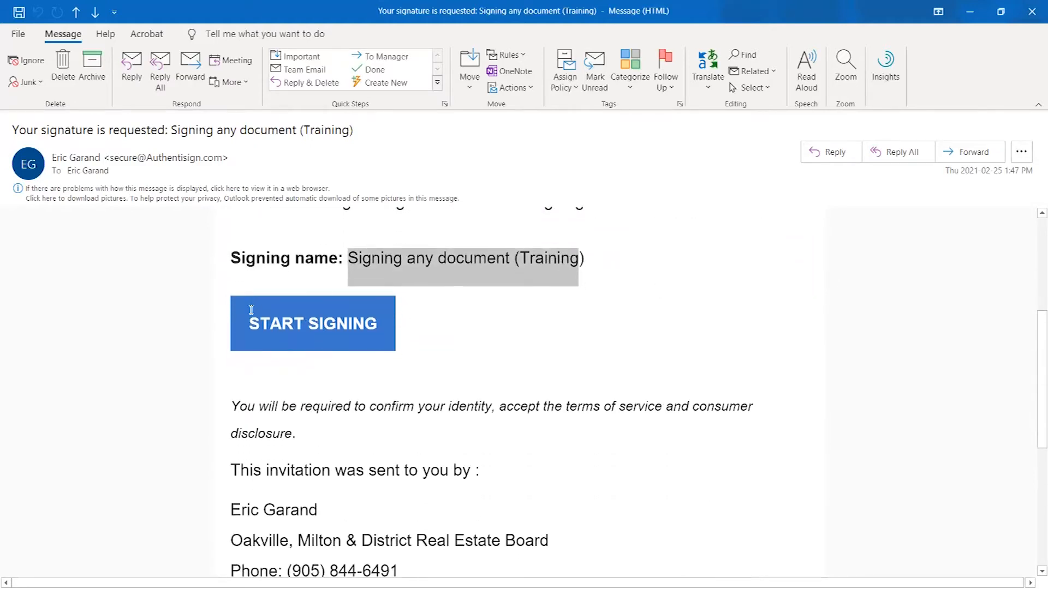
click(222, 274)
click(290, 326)
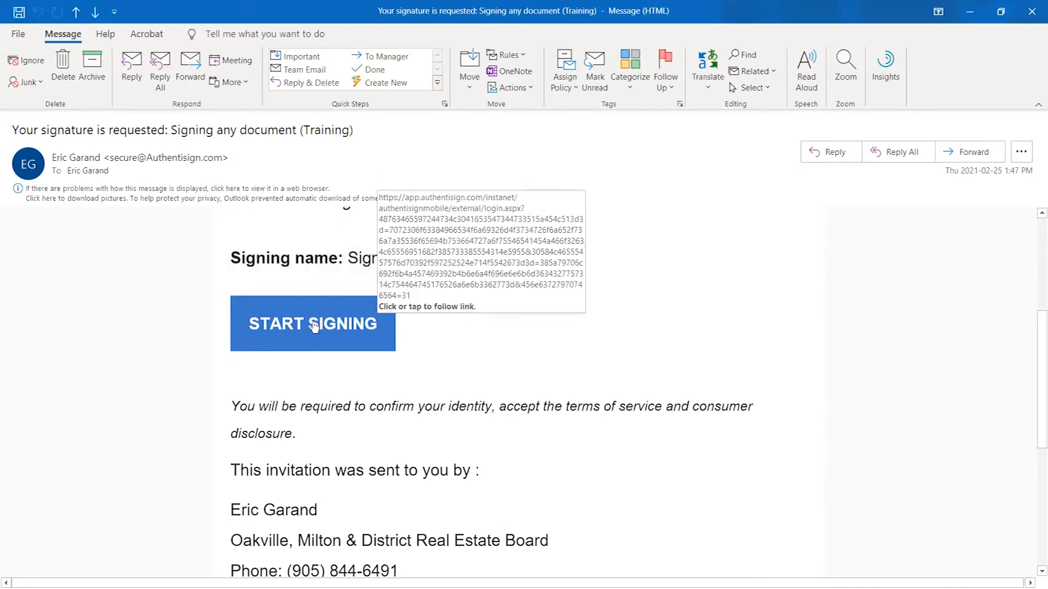
scroll(504, 384, up, 5)
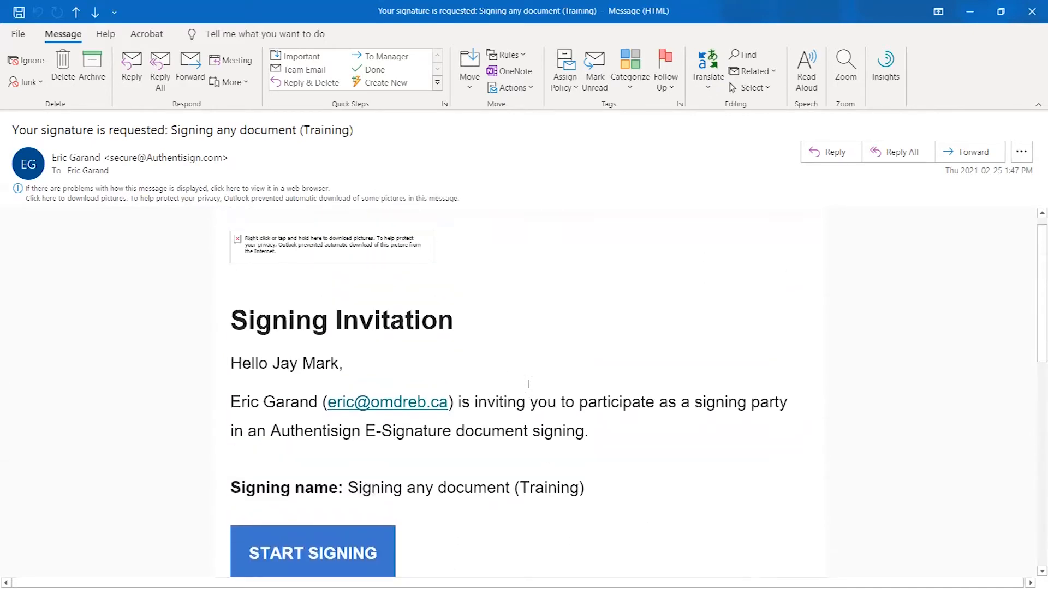
scroll(501, 384, down, 1)
scroll(555, 358, down, 1)
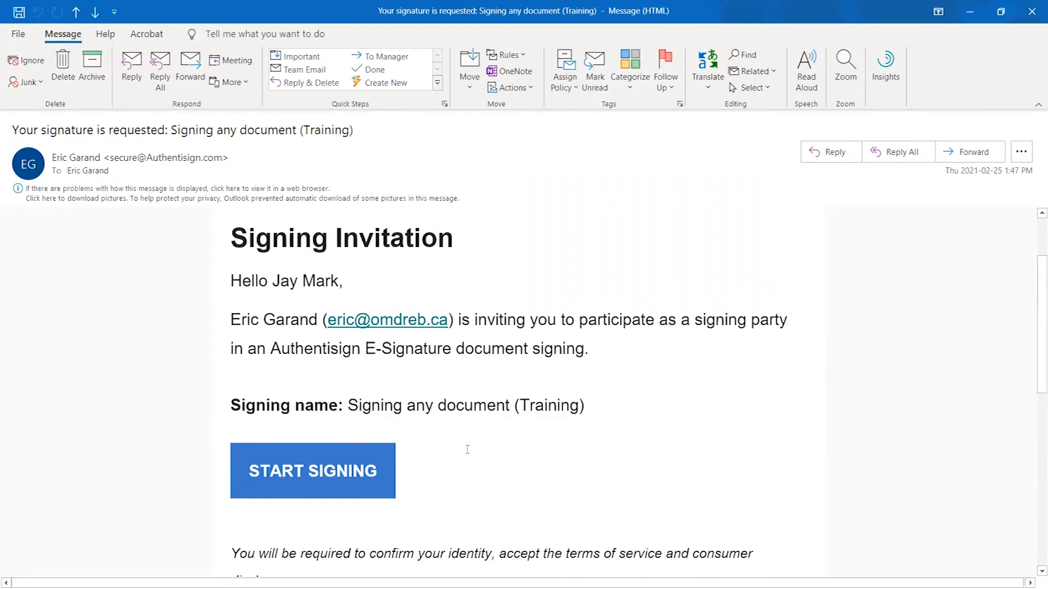
scroll(467, 449, down, 1)
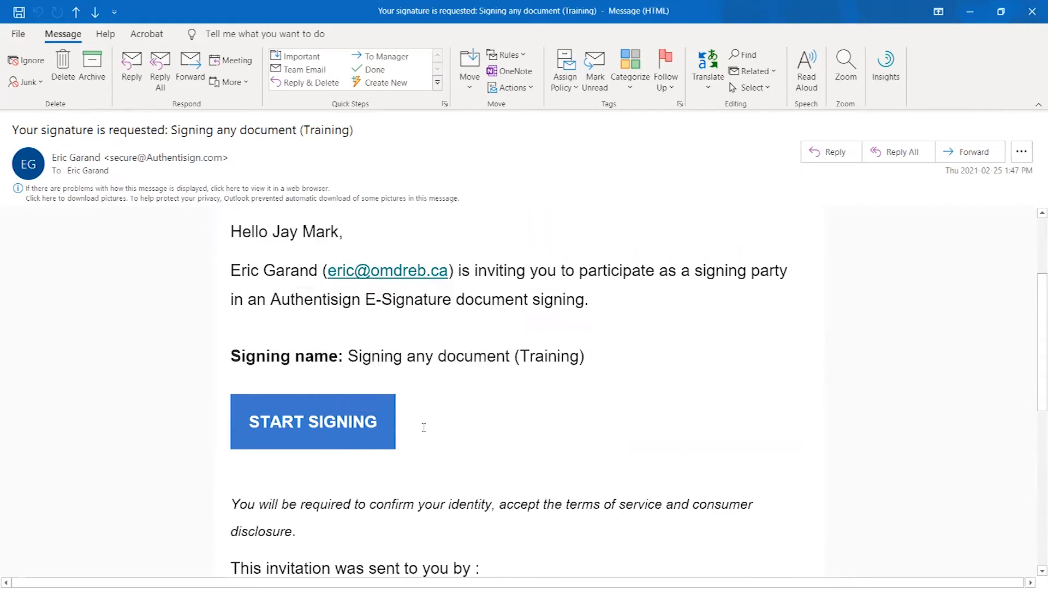
mouse_move(314, 426)
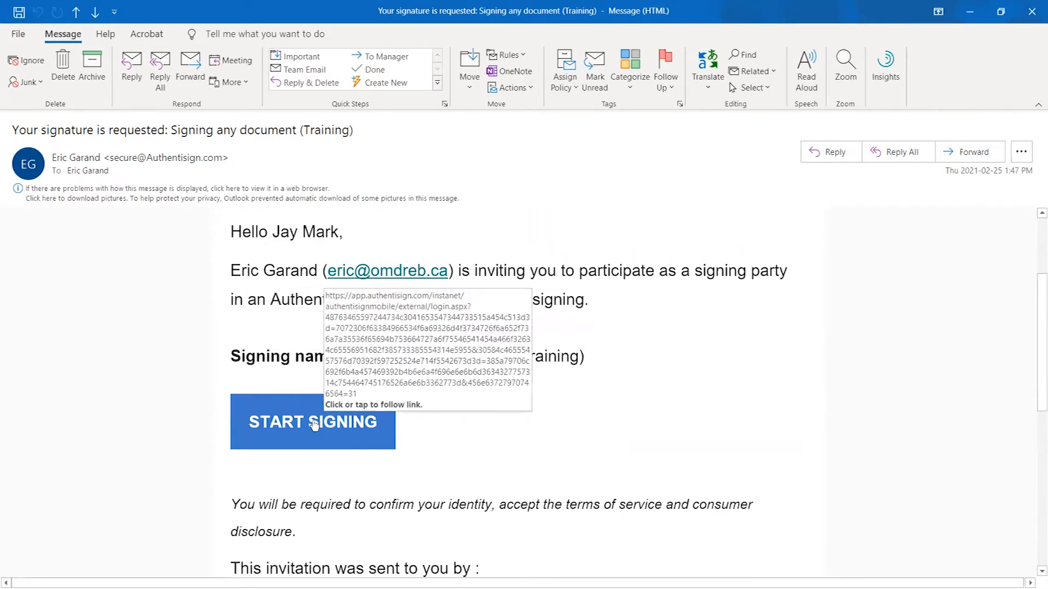
click(314, 426)
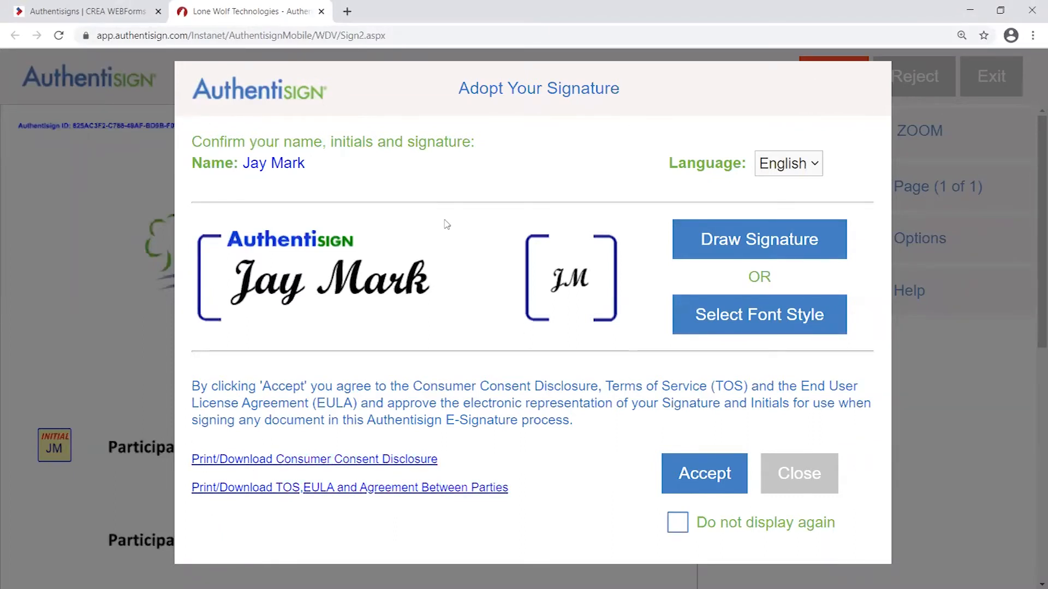
- Choose Draw Signature instead of the proposed script signature
drag(457, 94, 655, 90)
click(654, 91)
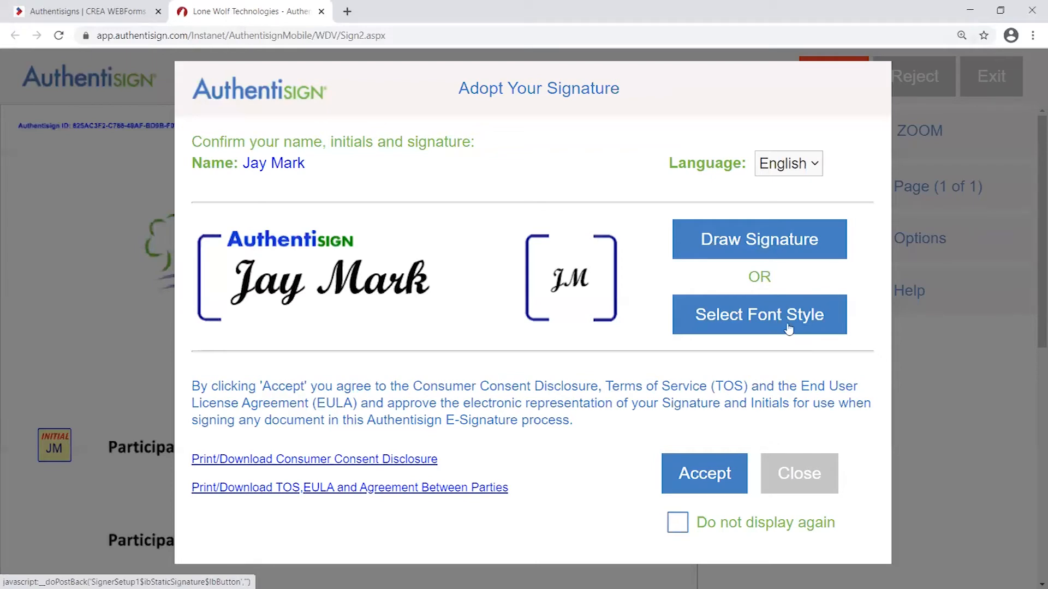
click(765, 242)
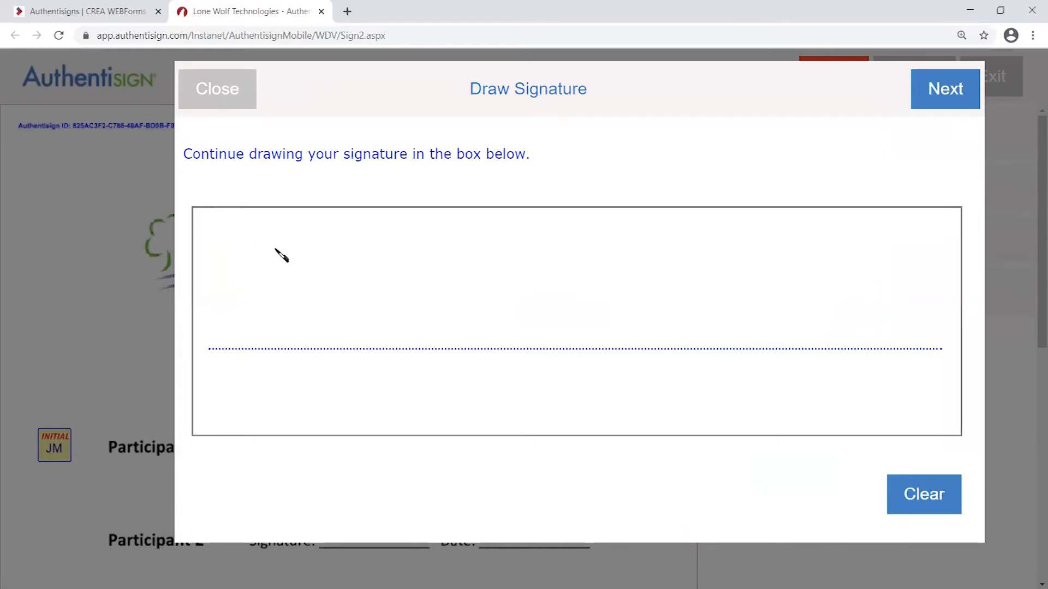
- Draw a freehand signature on the pad, then close it without adopting
drag(274, 254, 434, 239)
mouse_move(349, 254)
mouse_down()
mouse_move(266, 302)
mouse_move(430, 316)
mouse_move(488, 361)
mouse_move(581, 252)
mouse_move(545, 349)
mouse_move(733, 319)
mouse_move(844, 272)
mouse_move(853, 297)
mouse_move(904, 322)
mouse_up()
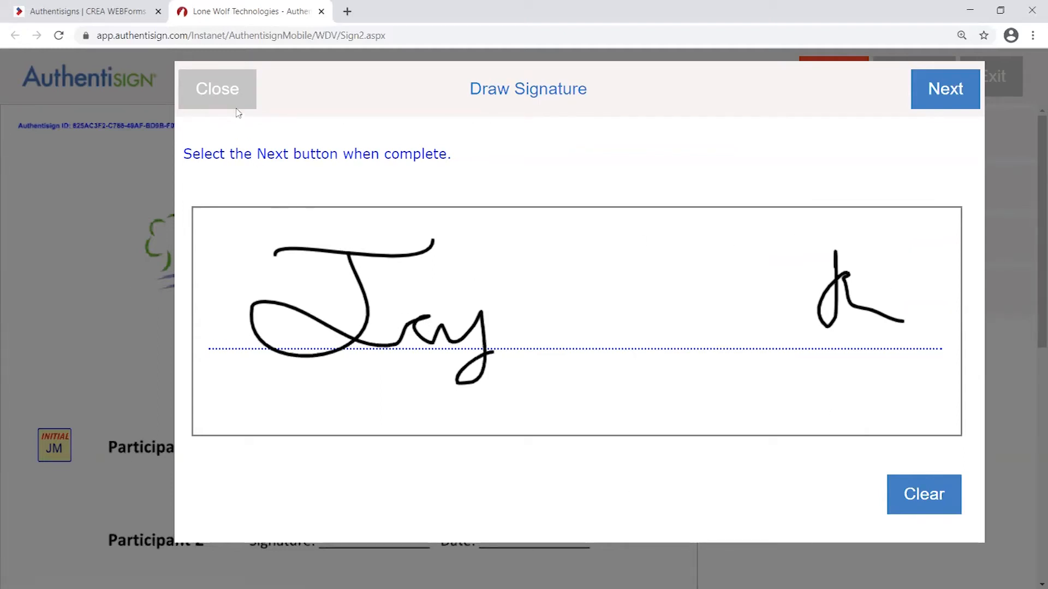
click(252, 108)
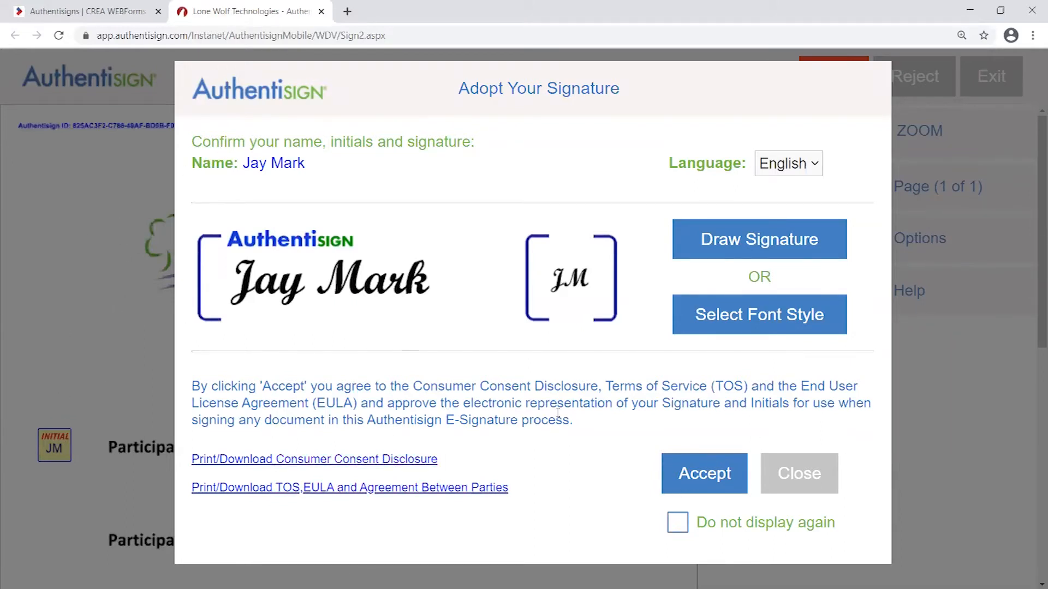
- Accept the script signature and initials, then scroll through the training document
click(705, 474)
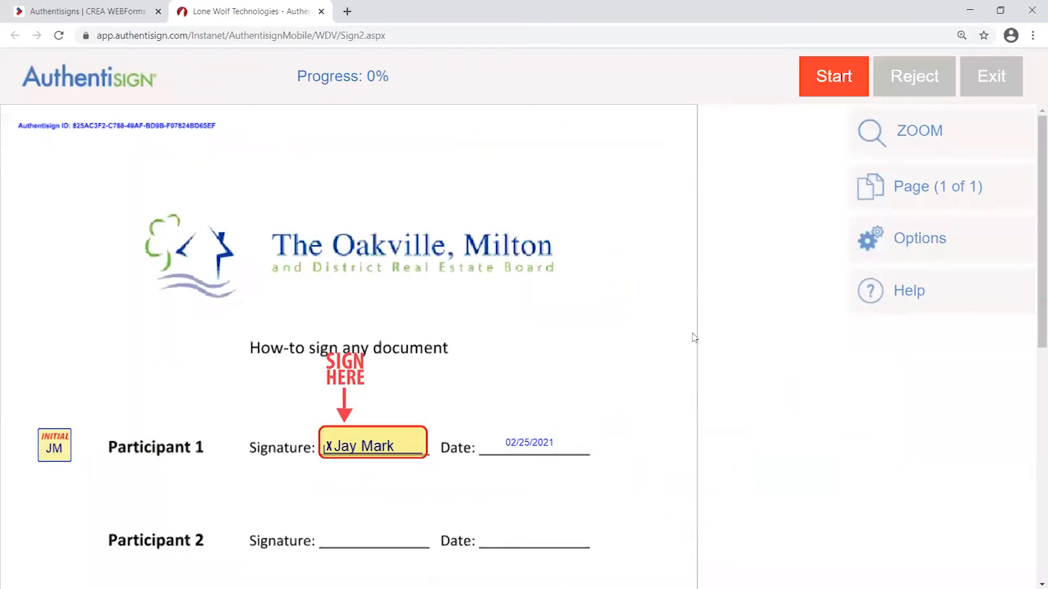
scroll(693, 341, down, 2)
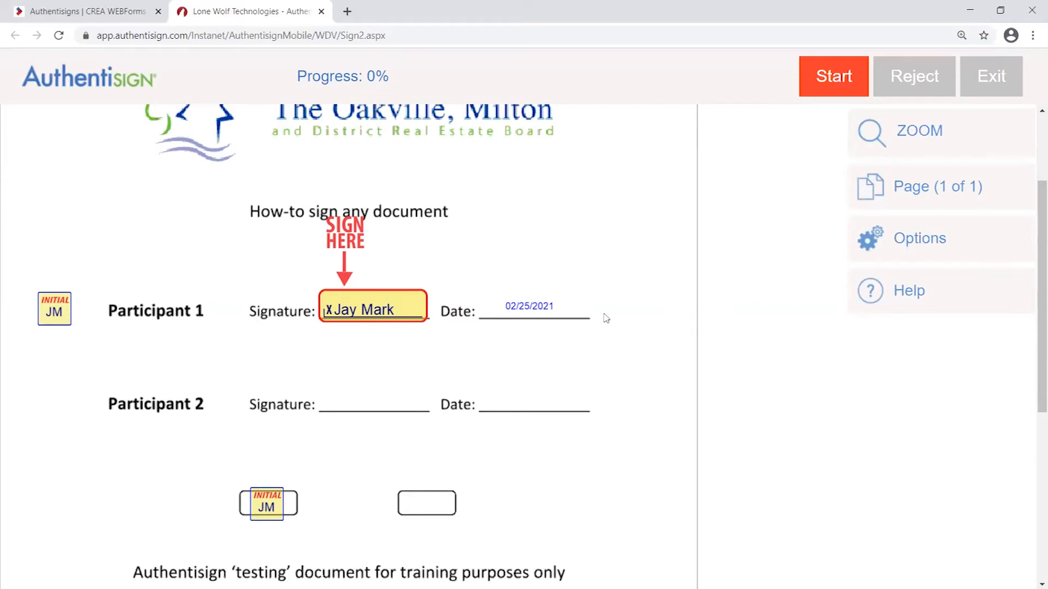
scroll(650, 350, down, 5)
- Scroll through the document and highlight the 0% signing progress figure
scroll(650, 395, up, 2)
right_click(653, 345)
click(655, 332)
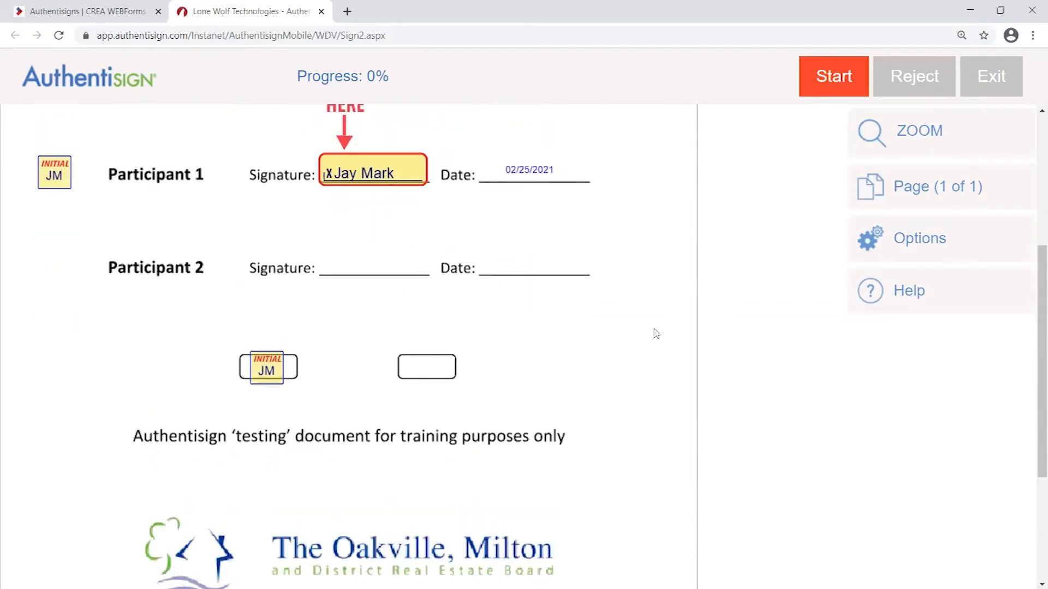
scroll(573, 218, up, 3)
scroll(534, 436, up, 1)
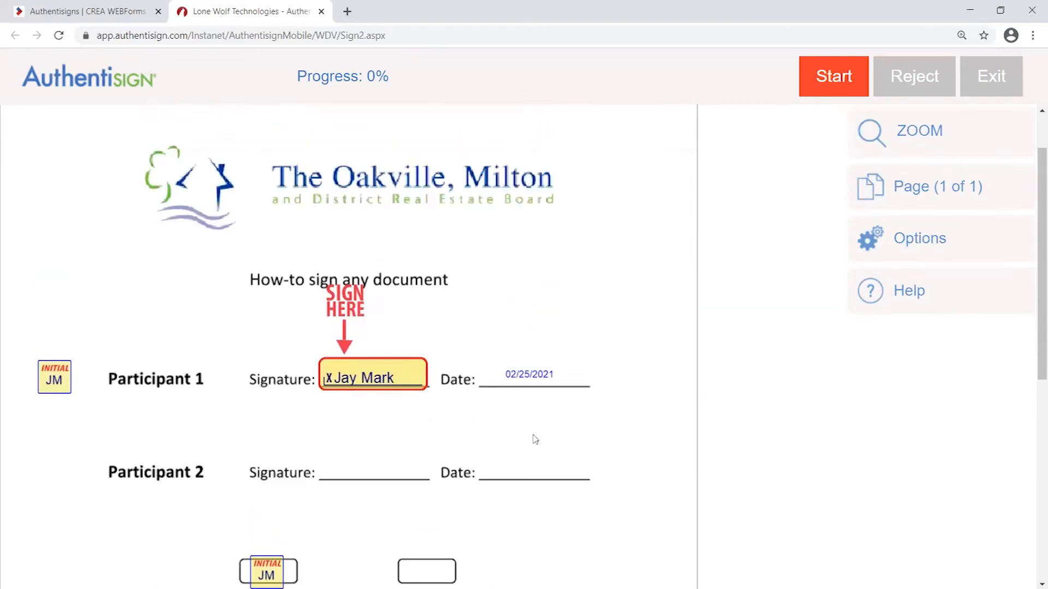
scroll(527, 434, down, 1)
scroll(527, 434, up, 1)
drag(365, 76, 411, 80)
- Apply the adopted initials to the INITIAL box above the training footer, reaching 33%
scroll(496, 395, up, 1)
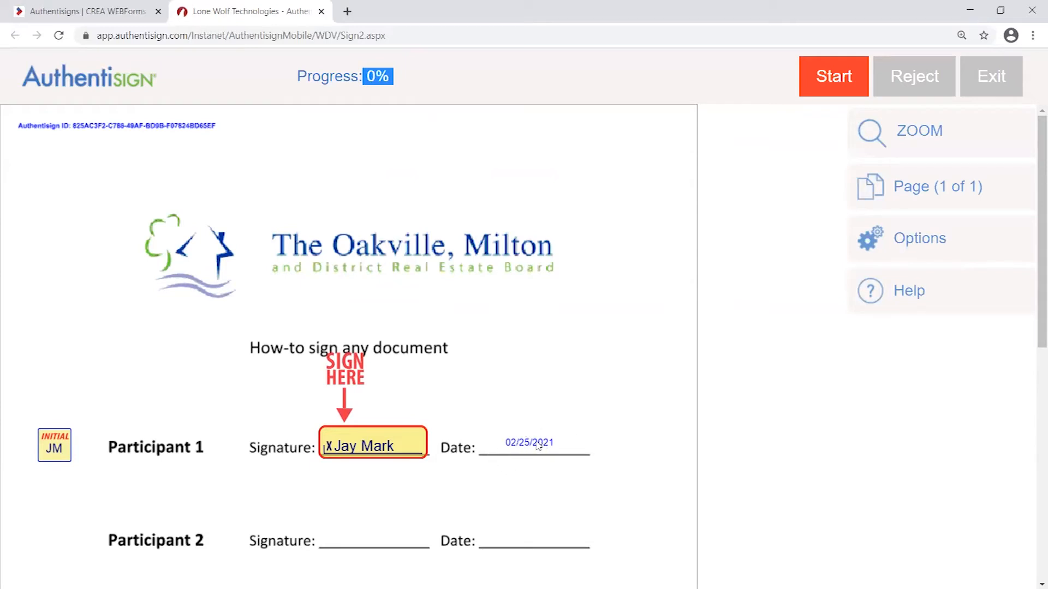
scroll(536, 450, down, 2)
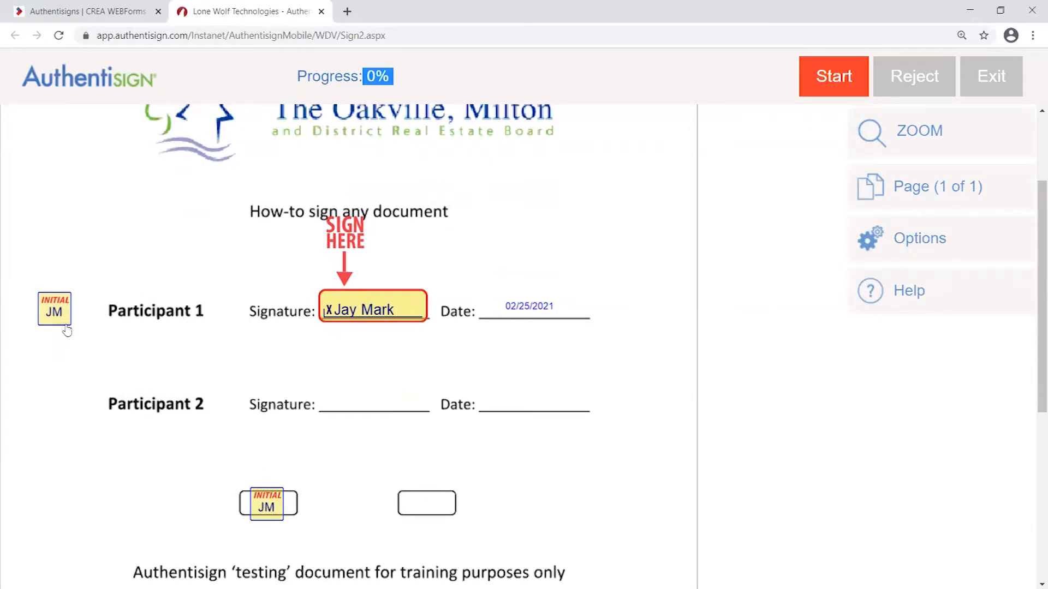
scroll(570, 374, up, 2)
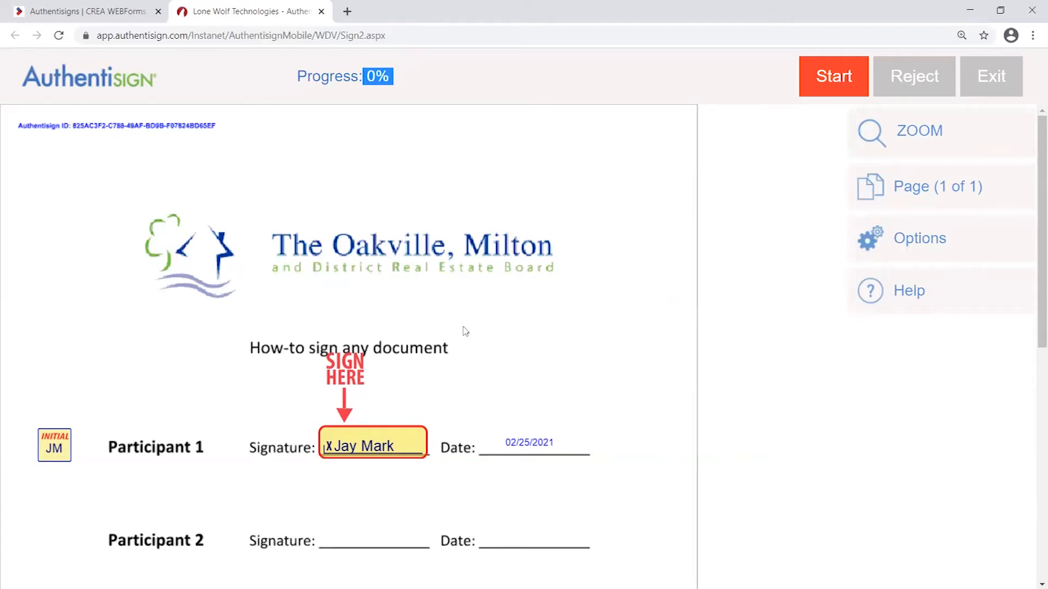
scroll(568, 389, down, 3)
scroll(548, 393, down, 1)
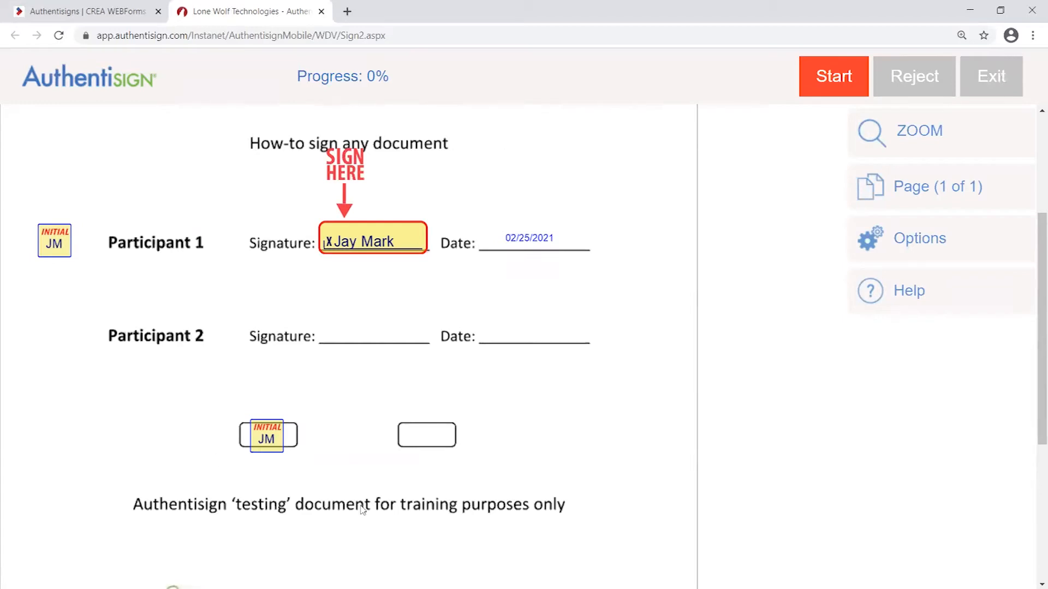
click(276, 439)
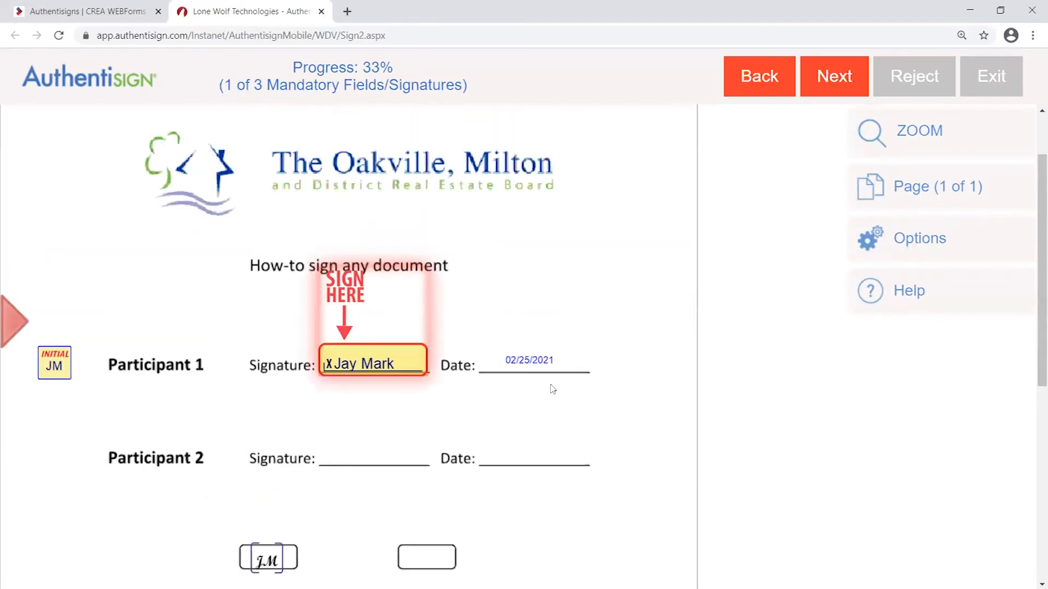
- Exit the signing to finish later and close the Lone Wolf Technologies tab
scroll(301, 548, down, 1)
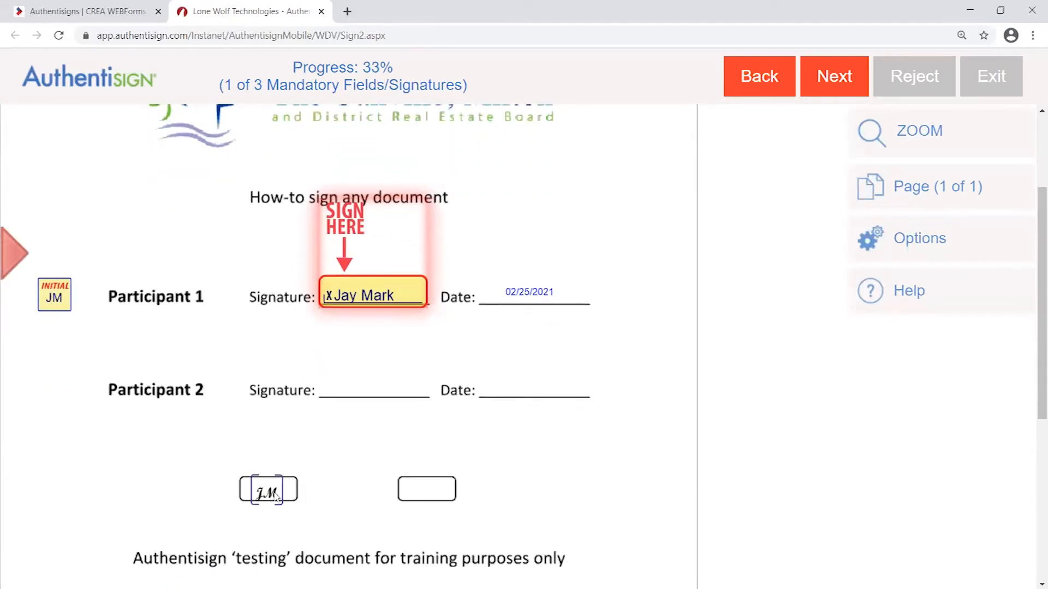
click(996, 80)
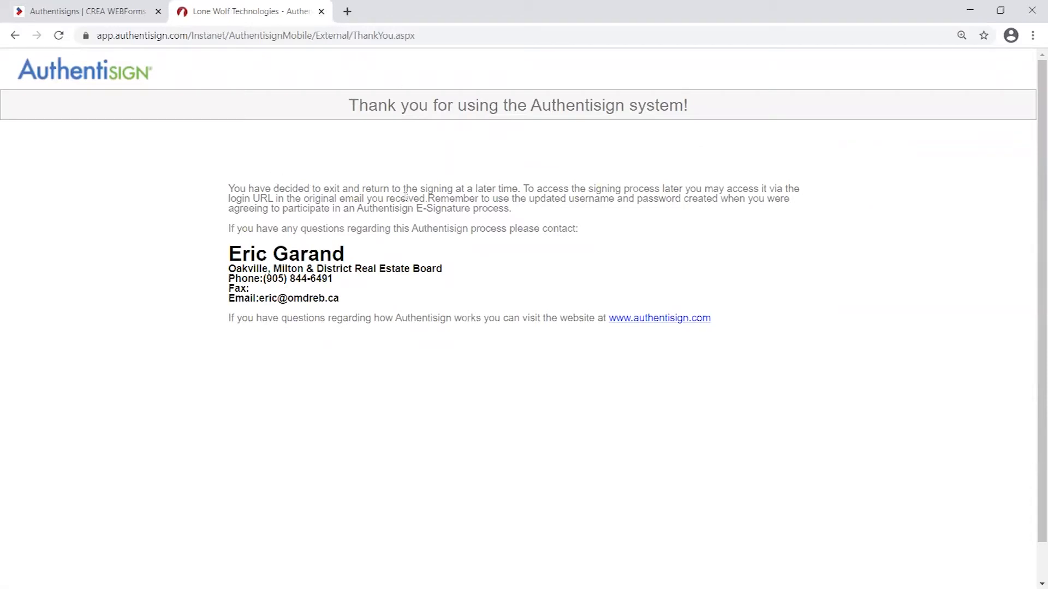
drag(371, 188, 517, 186)
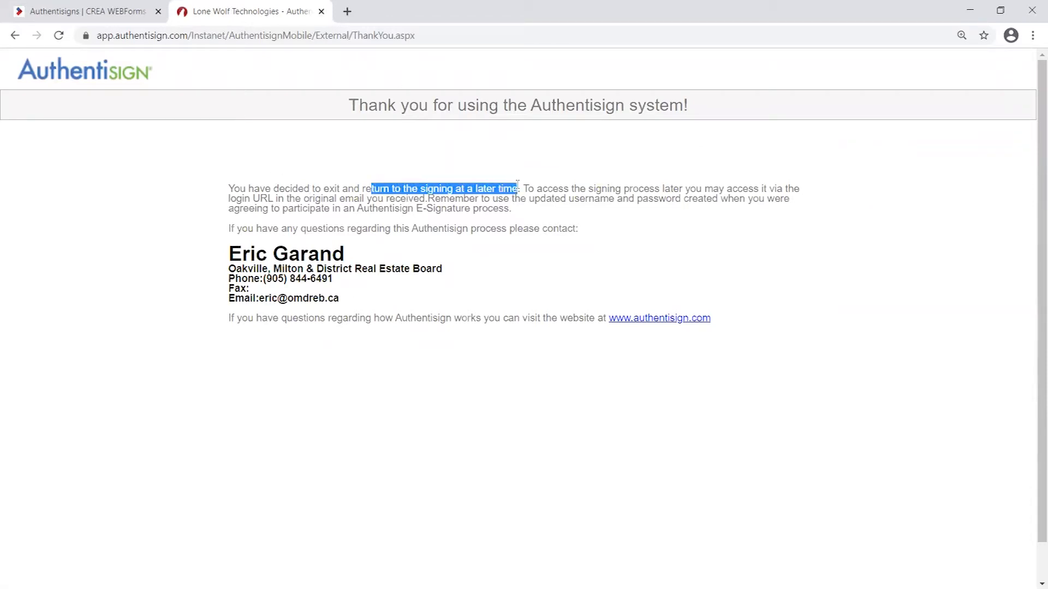
click(320, 11)
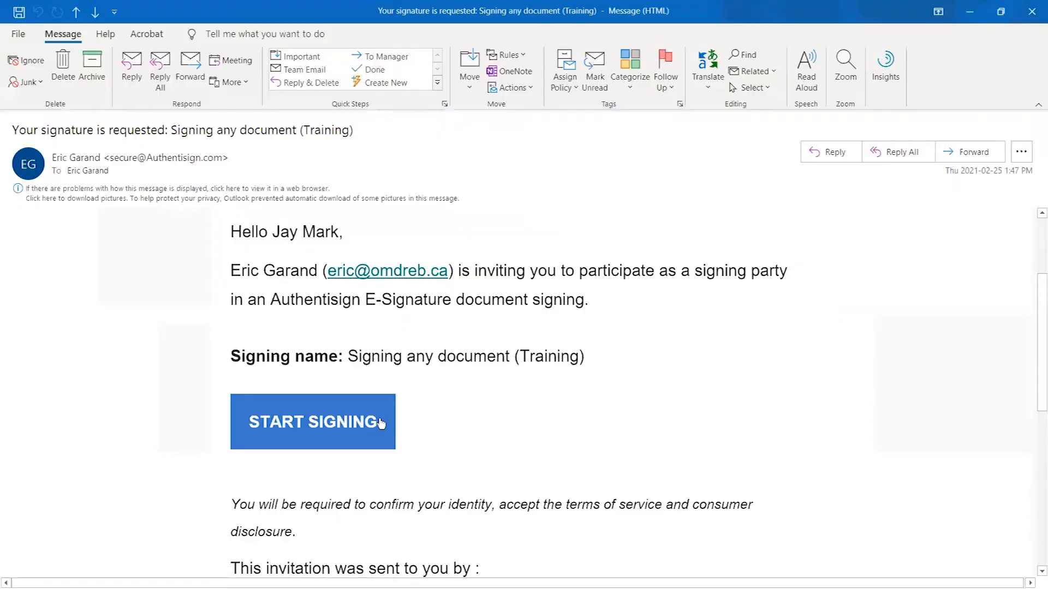
- Start signing the training document again and accept the adopted signature and initials
click(380, 424)
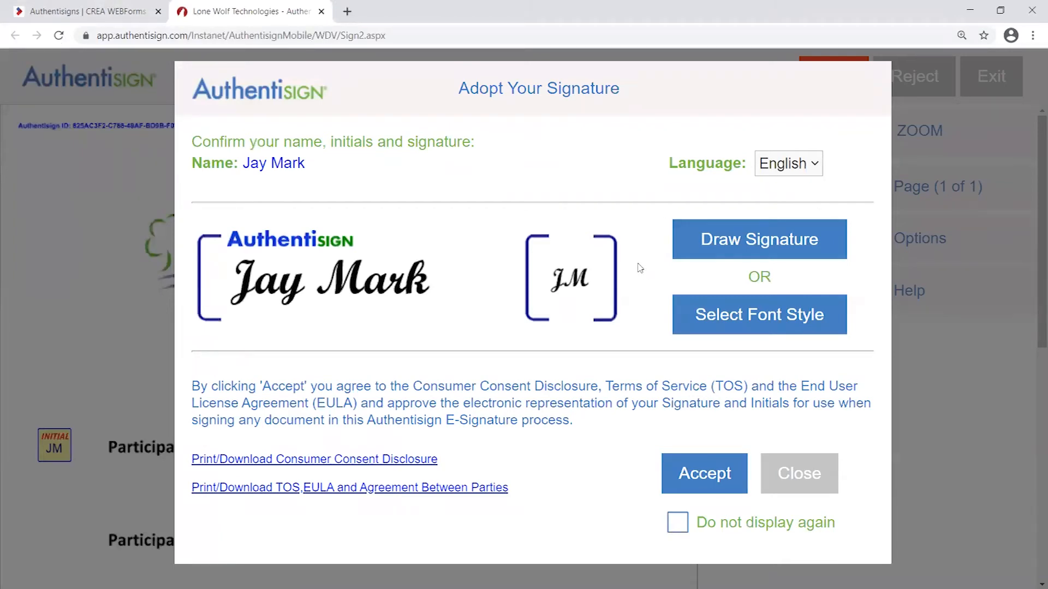
click(705, 479)
scroll(649, 409, down, 2)
scroll(648, 409, up, 1)
scroll(632, 412, down, 1)
scroll(636, 415, up, 1)
scroll(655, 412, down, 2)
scroll(666, 404, up, 1)
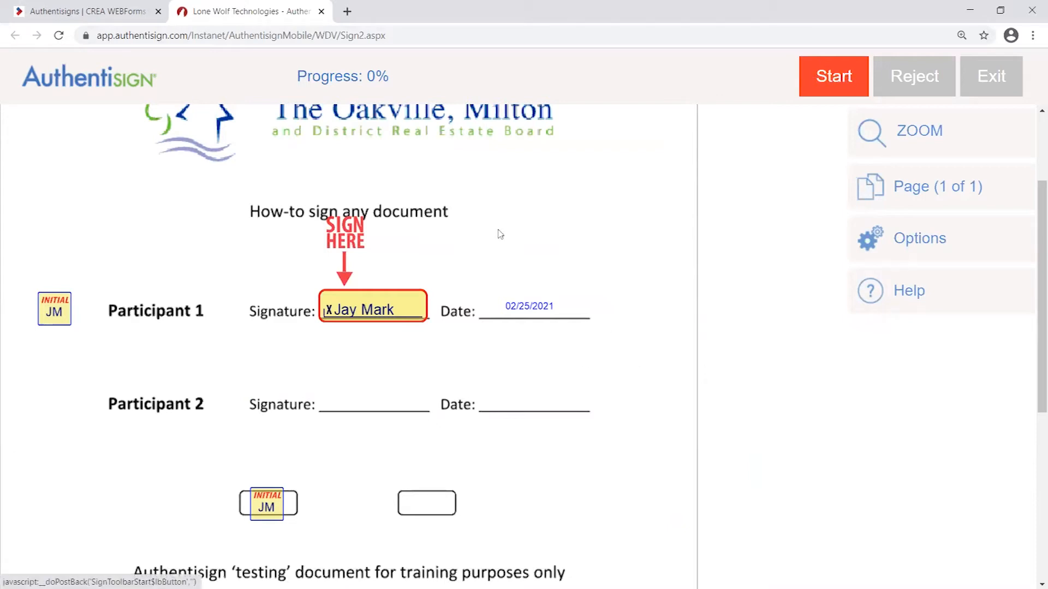
- Start the guided signing and sign Participant 1's SIGN HERE signature field
click(836, 80)
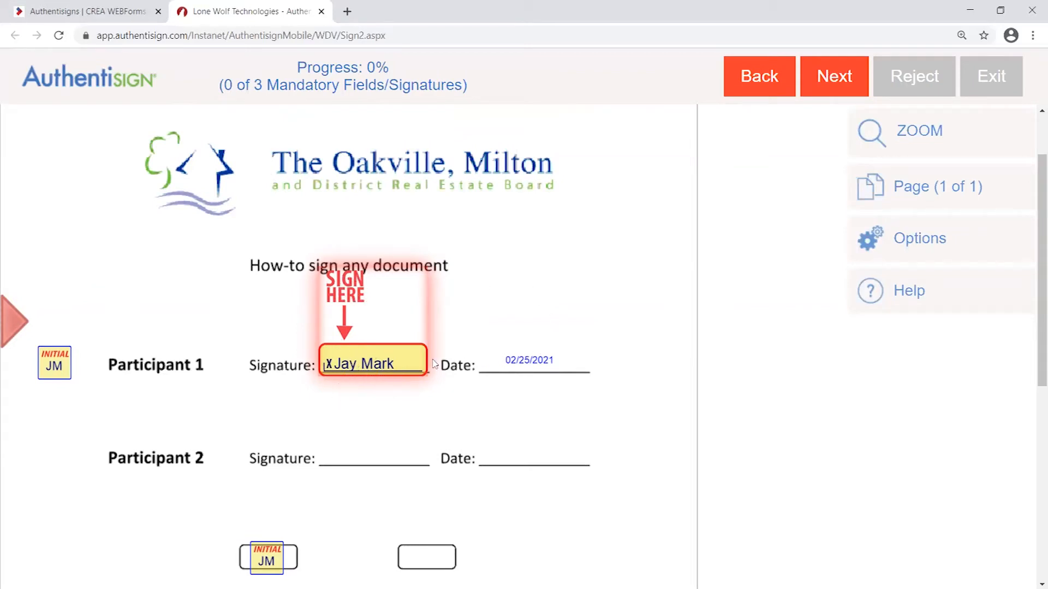
right_click(397, 315)
click(637, 268)
click(366, 364)
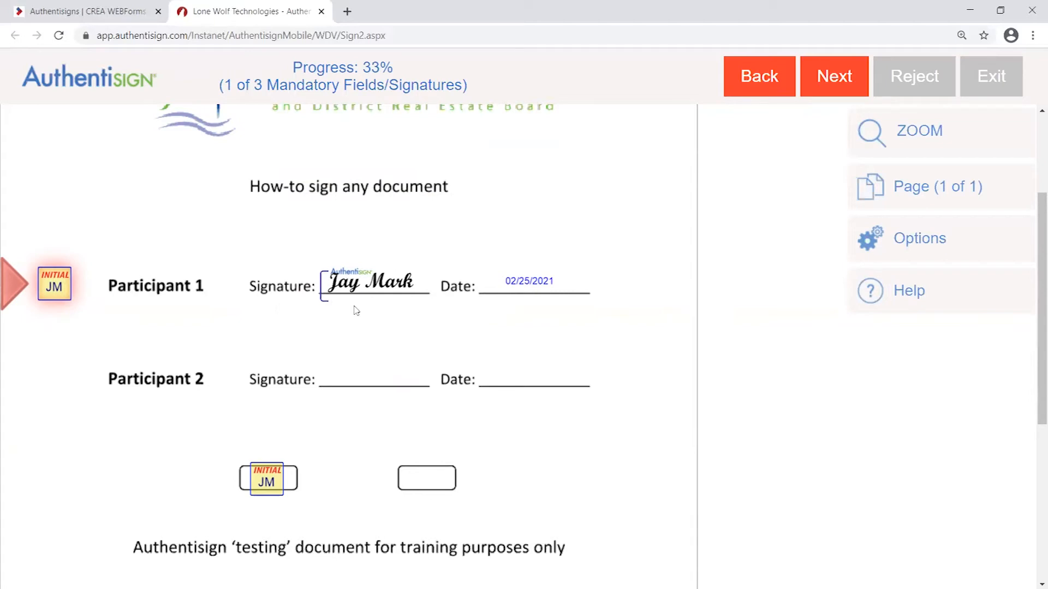
- Initial both remaining INITIAL fields, taking progress from 33% to 100% (3 of 3)
drag(391, 67, 366, 67)
drag(225, 84, 253, 85)
click(520, 84)
click(54, 282)
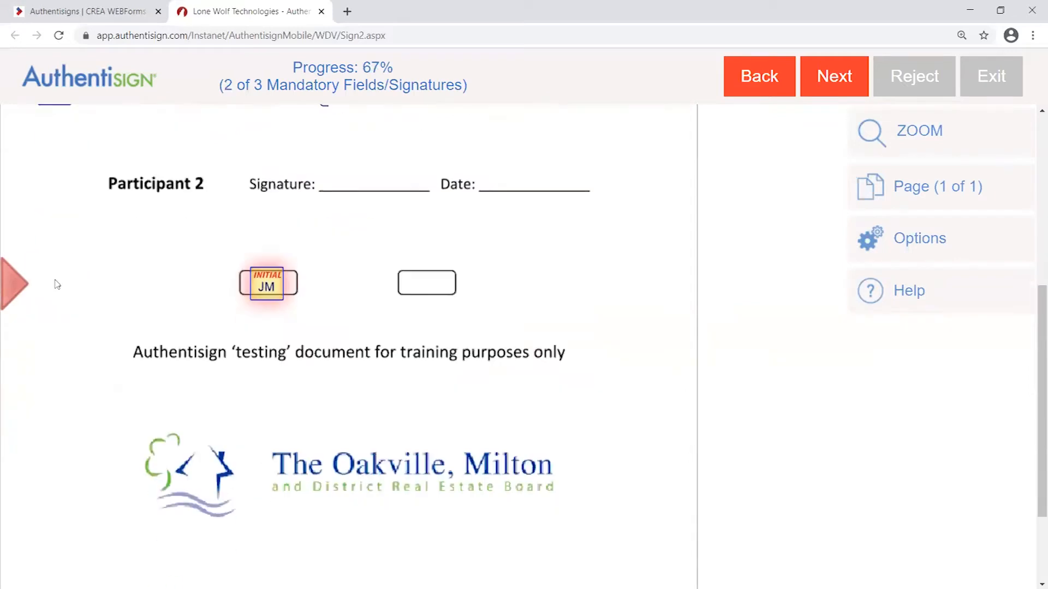
double_click(369, 68)
click(266, 287)
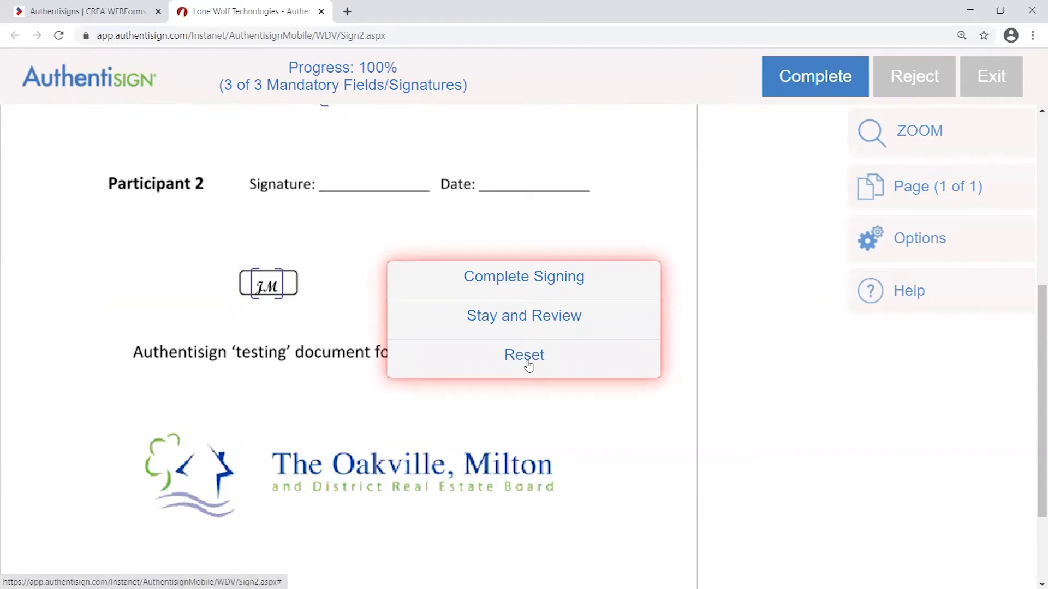
- Choose Stay and Review and scroll through the fully signed document
click(524, 319)
scroll(458, 368, down, 2)
scroll(440, 396, up, 9)
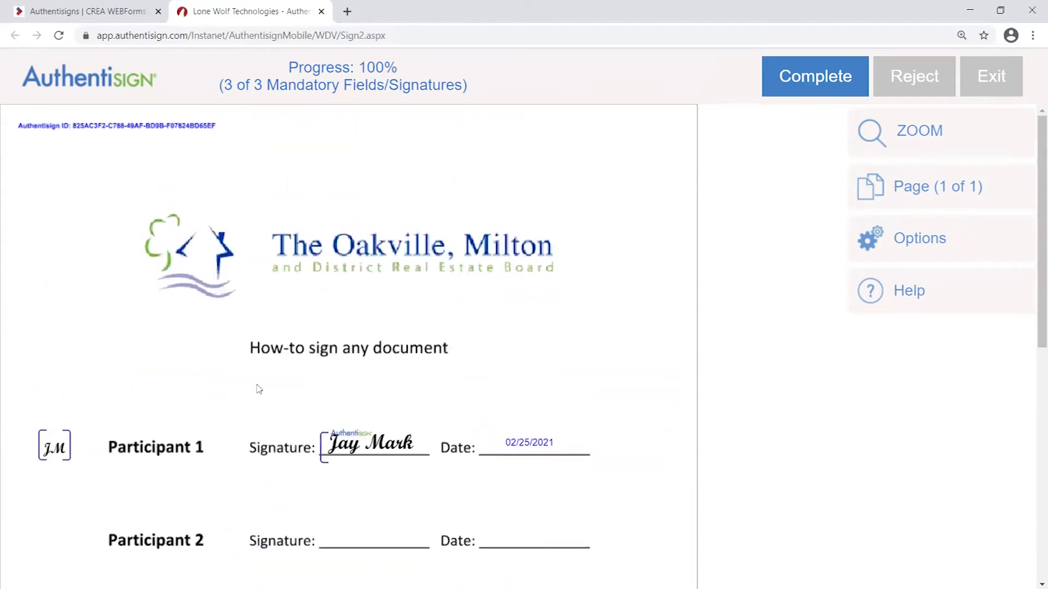
scroll(180, 355, down, 4)
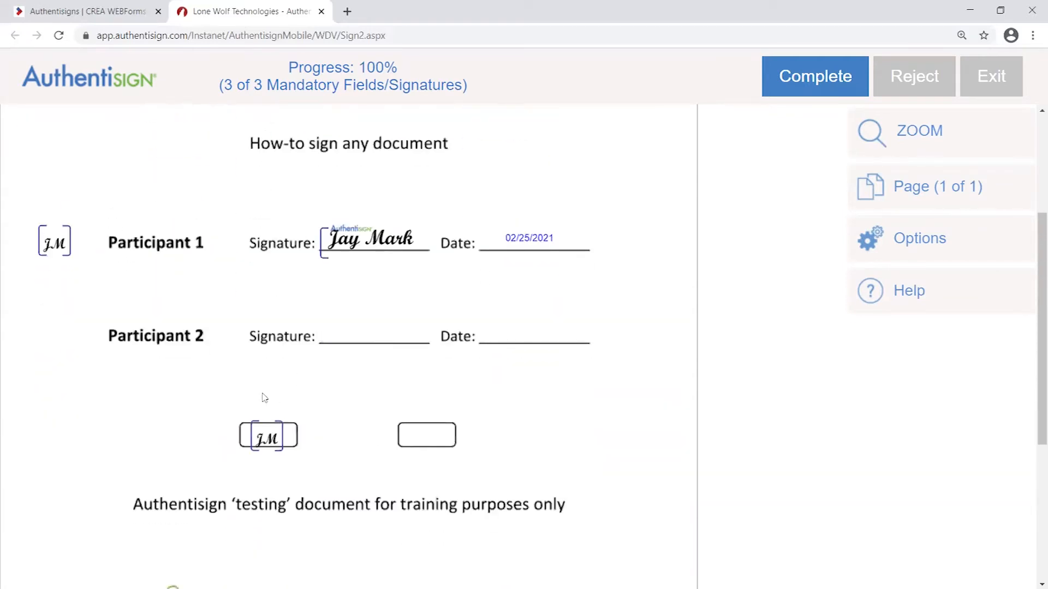
scroll(406, 366, up, 1)
scroll(414, 352, down, 1)
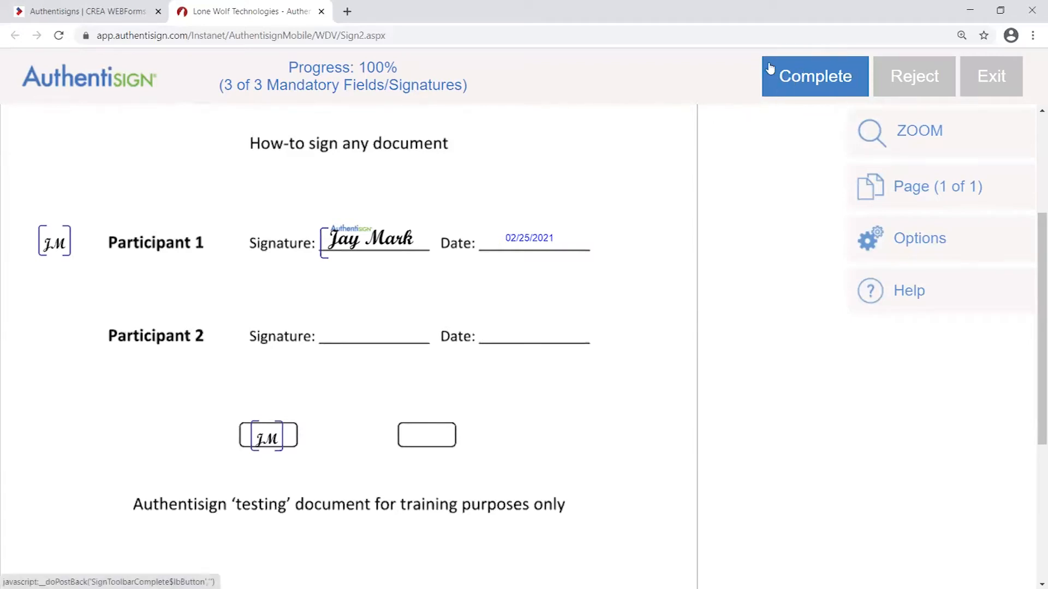
- Check the Complete options and highlight the header's 100% progress and field count
click(817, 83)
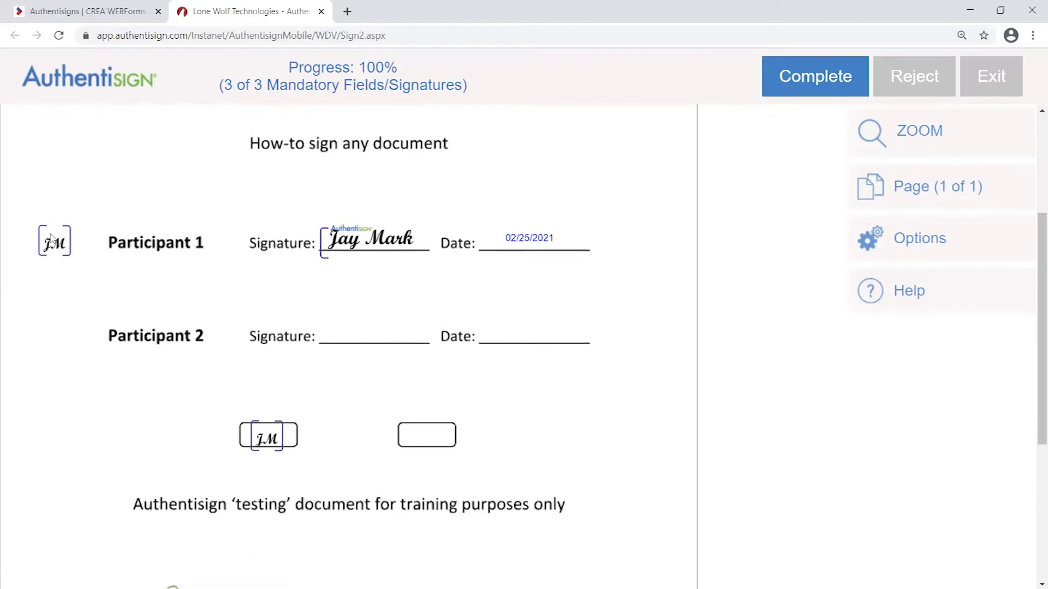
click(814, 82)
scroll(673, 300, up, 1)
scroll(670, 308, down, 1)
right_click(373, 55)
click(361, 63)
drag(362, 62, 423, 69)
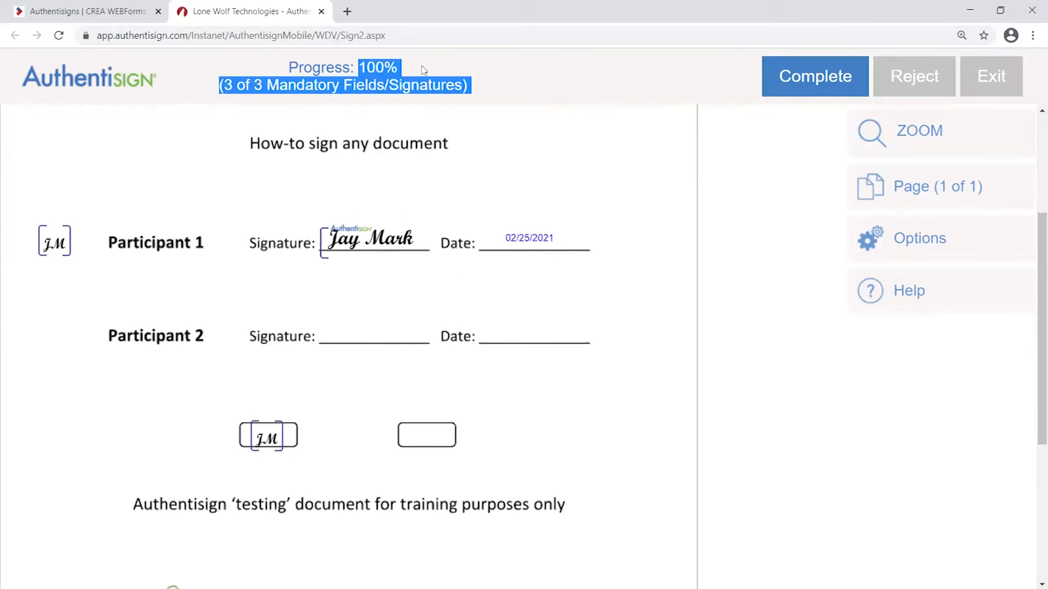
click(498, 90)
- Submit the signing with Complete Signing
right_click(780, 78)
click(727, 75)
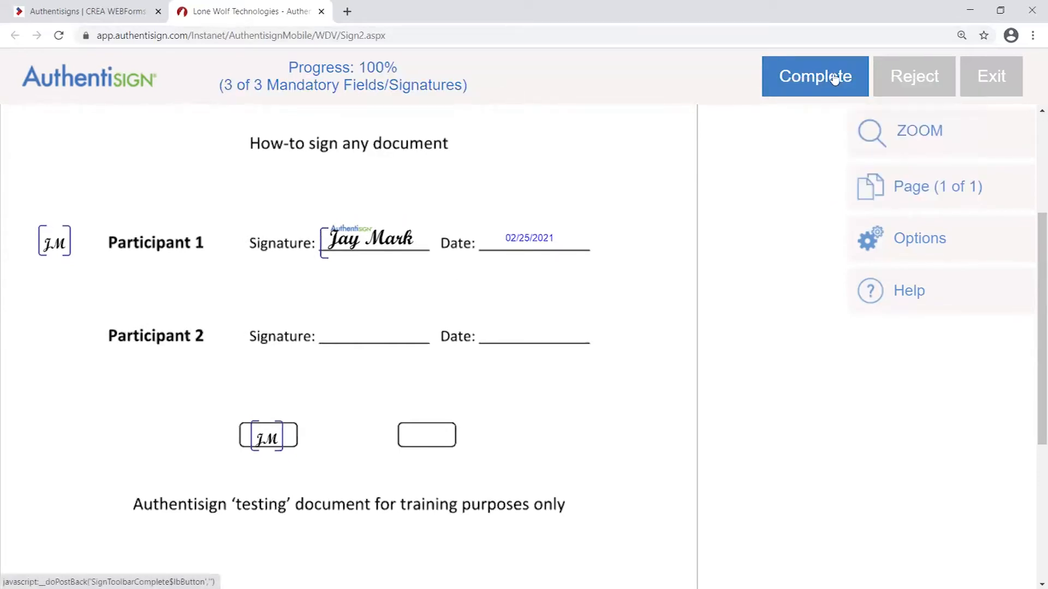
click(816, 83)
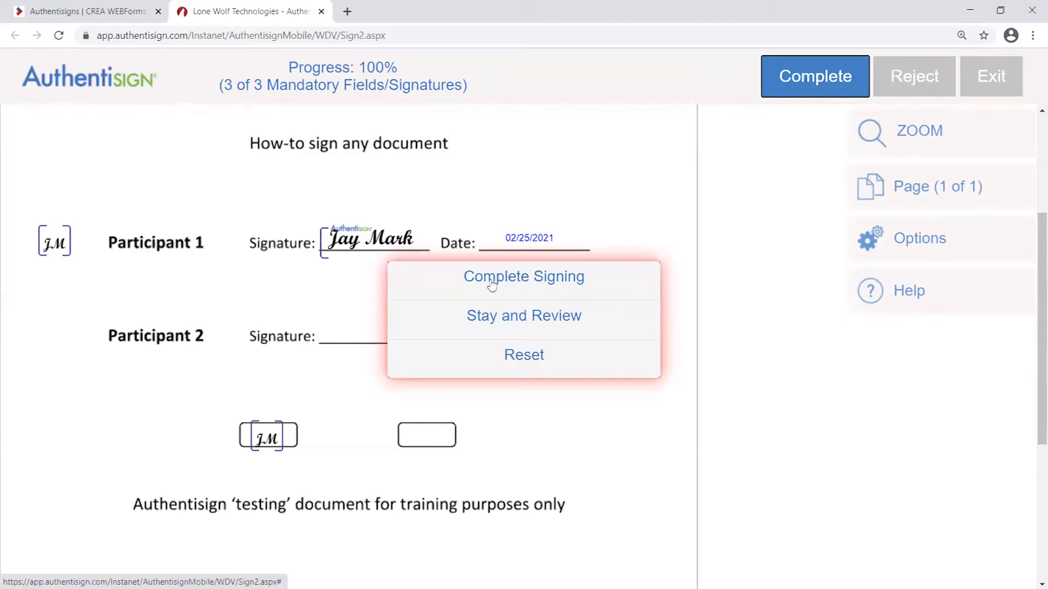
click(522, 282)
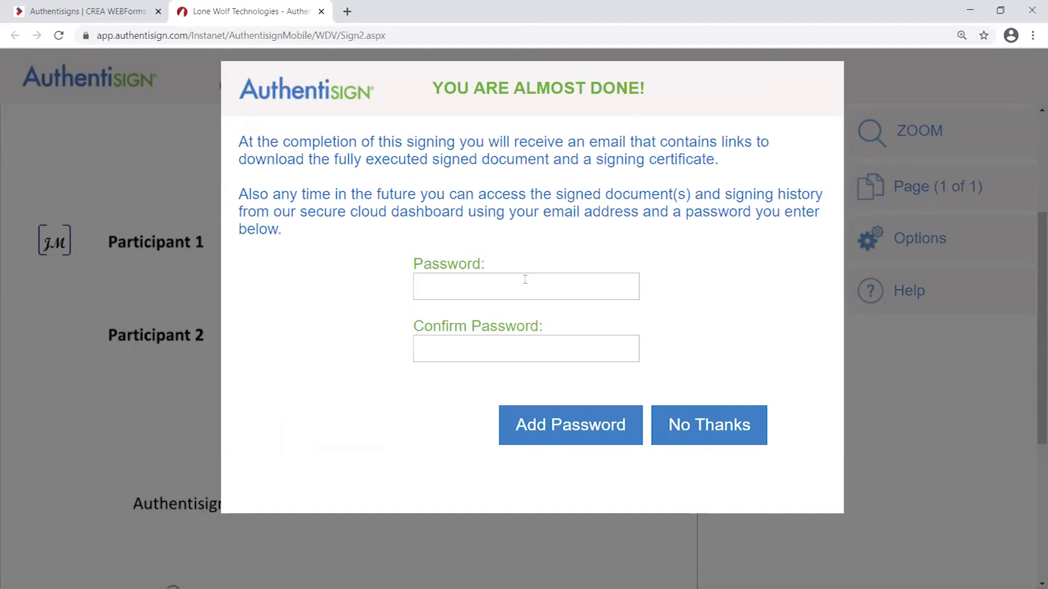
- Look over the optional dashboard password fields and the note about future document access
click(525, 280)
click(546, 351)
click(542, 307)
click(539, 291)
click(538, 344)
click(550, 289)
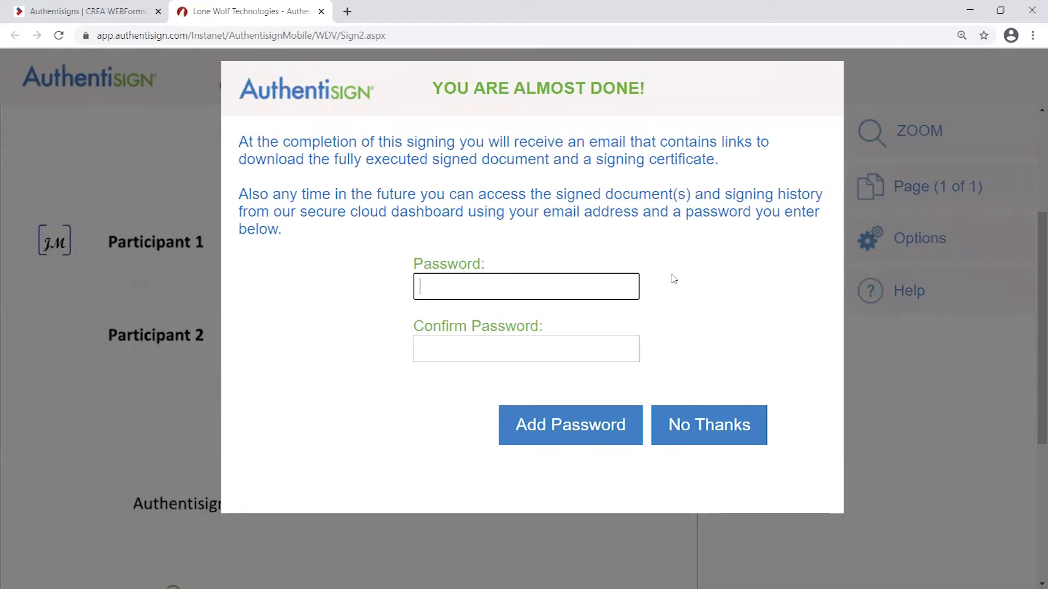
click(651, 283)
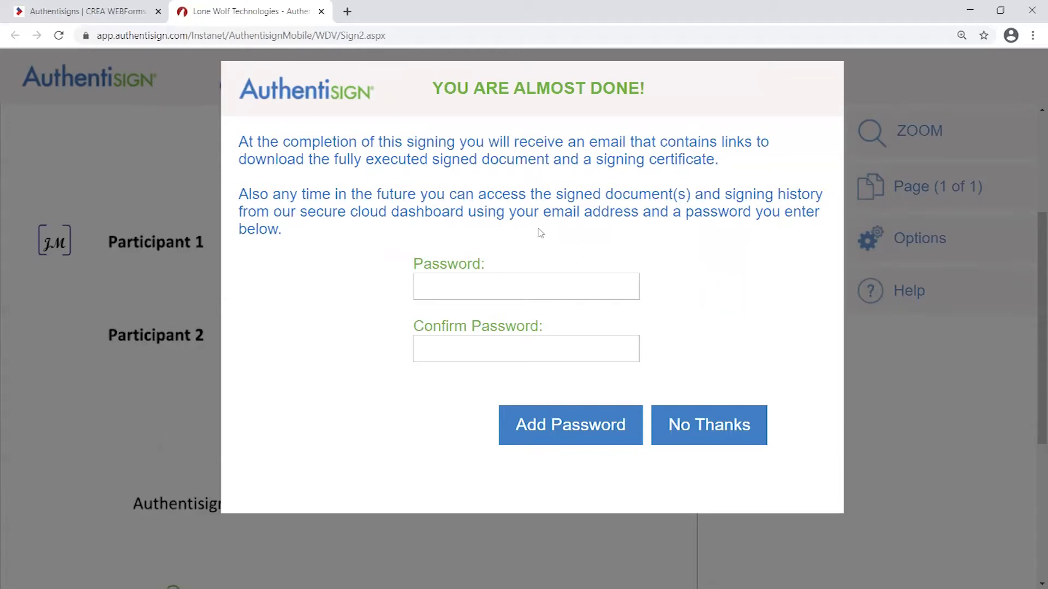
drag(377, 194, 694, 189)
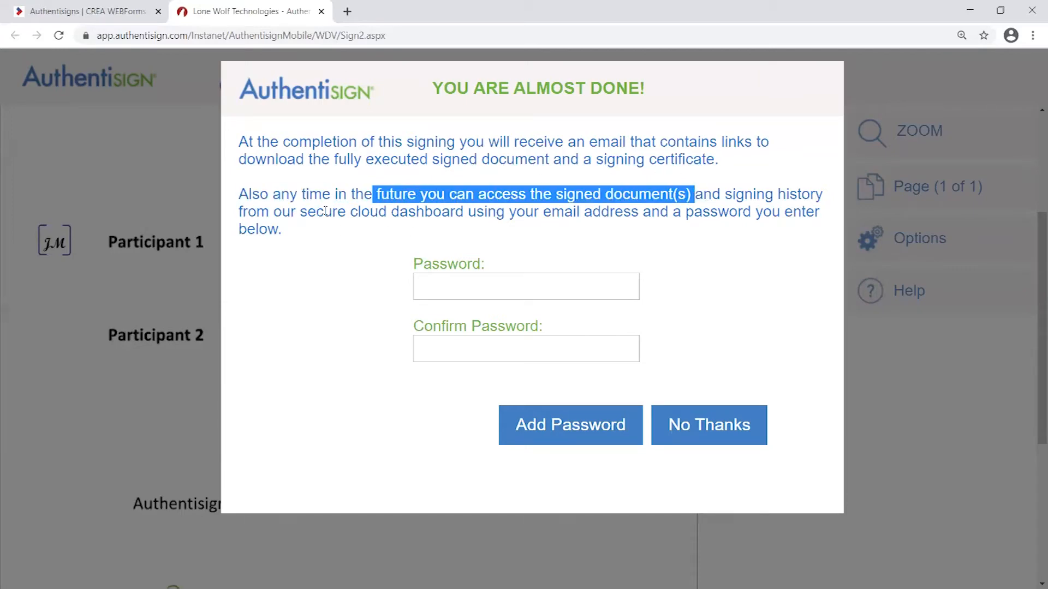
click(650, 243)
- Leave both password fields blank and decline with No Thanks
click(482, 281)
click(494, 355)
click(495, 290)
click(514, 257)
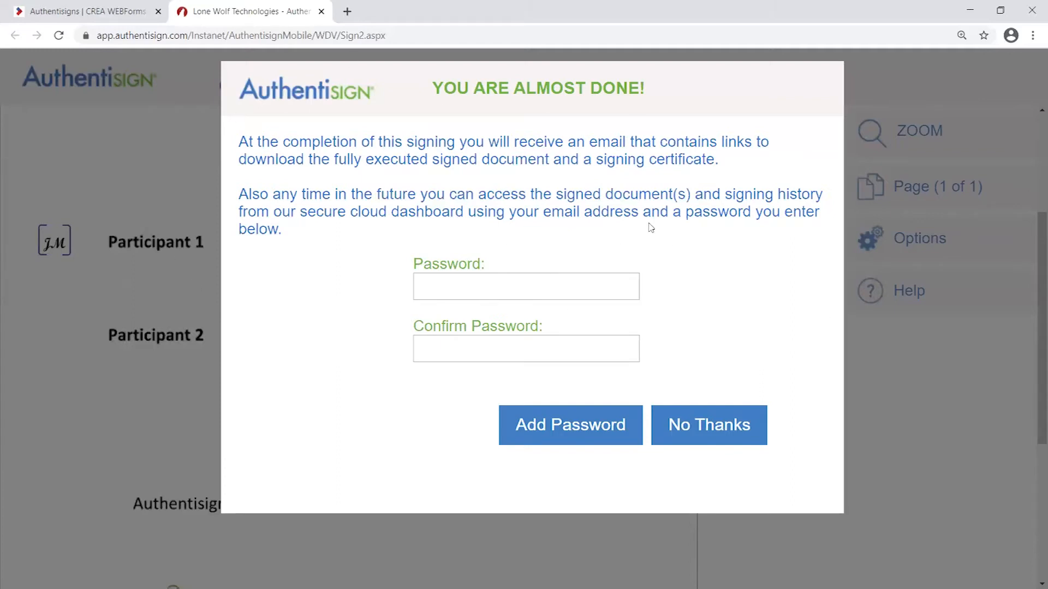
click(501, 296)
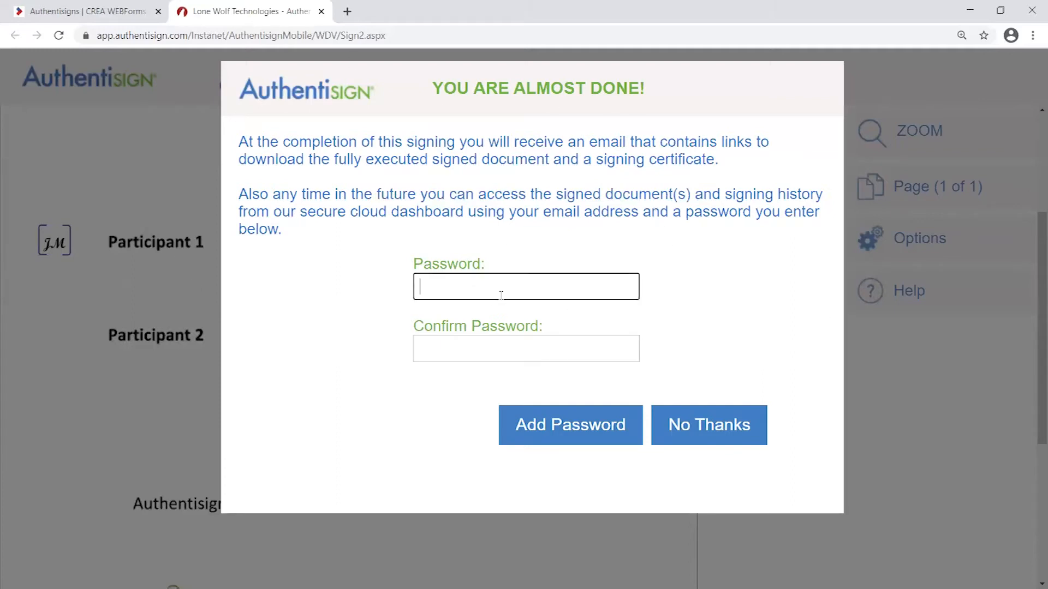
click(507, 339)
drag(549, 194, 786, 197)
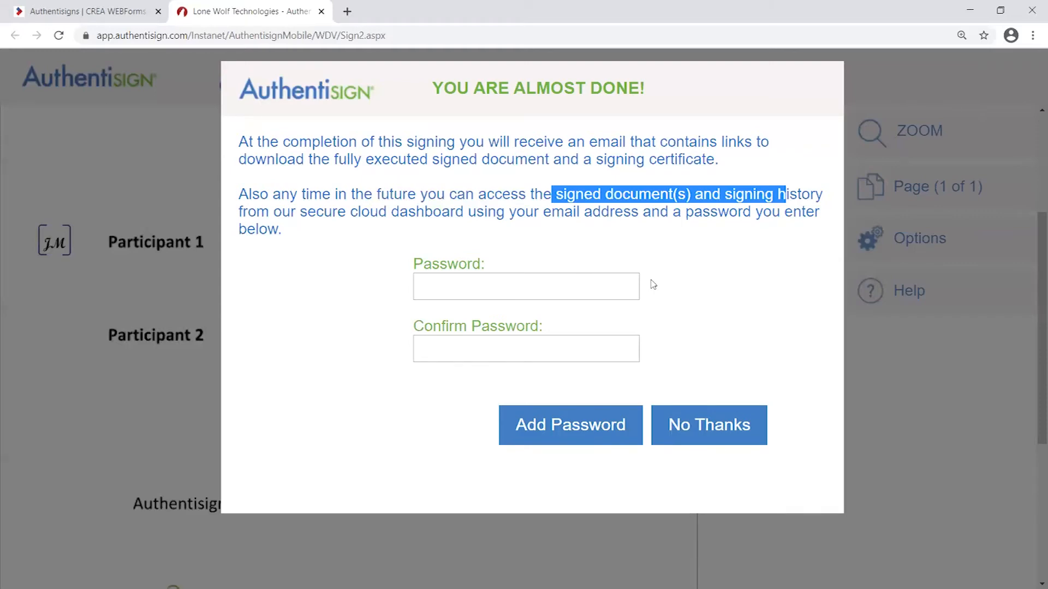
click(672, 251)
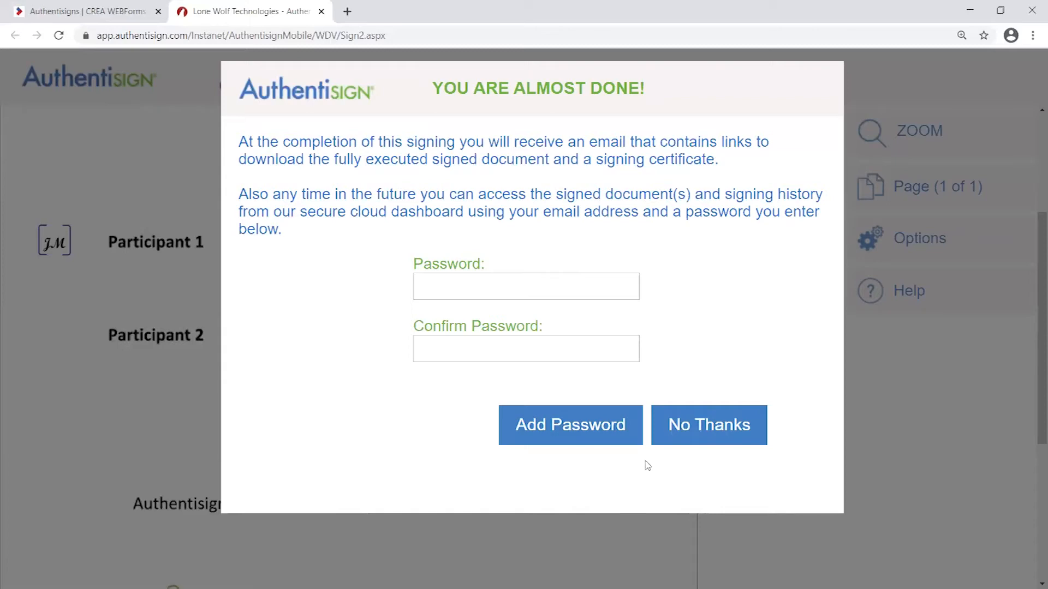
click(710, 431)
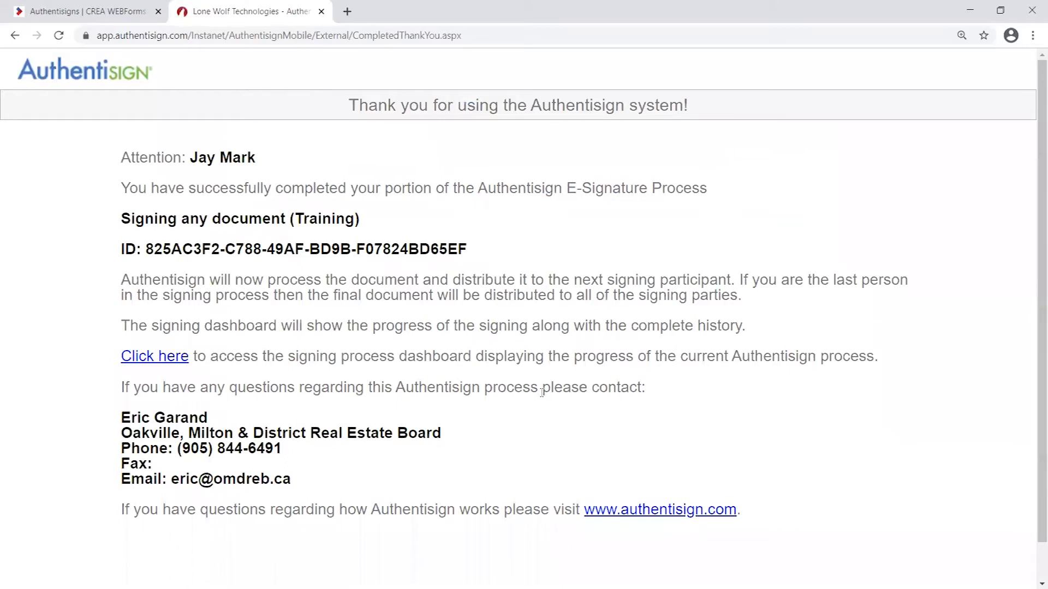
- Review the thank-you page's signer, completion message, document title and signing ID
drag(191, 157, 284, 159)
click(293, 177)
drag(129, 190, 594, 230)
click(594, 231)
drag(146, 250, 516, 252)
click(516, 252)
- Read the dashboard note and the board's contact details, then close the thank-you tab
scroll(496, 270, down, 1)
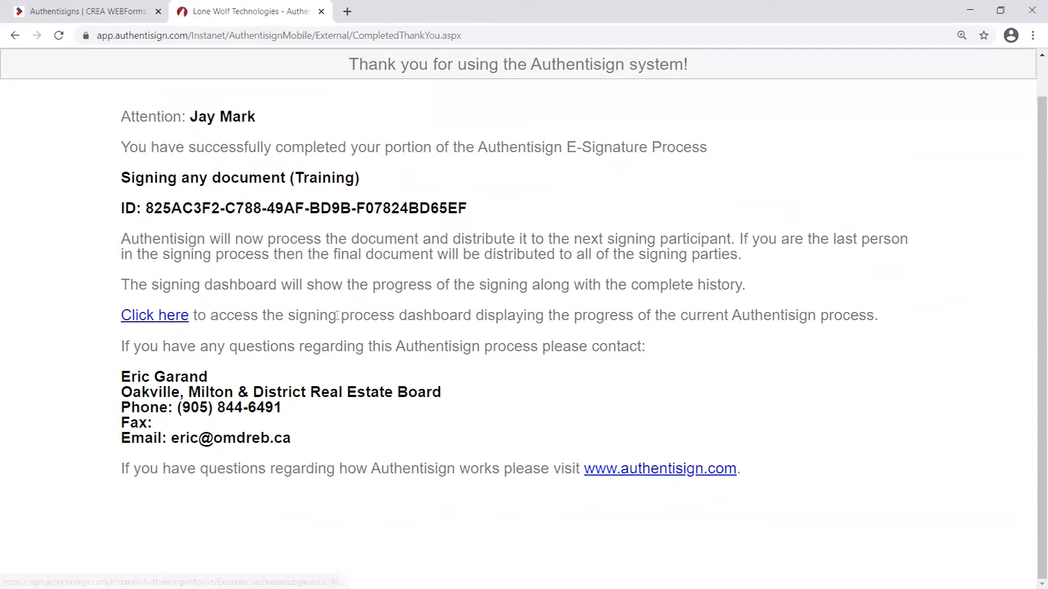
drag(338, 316, 600, 315)
click(573, 336)
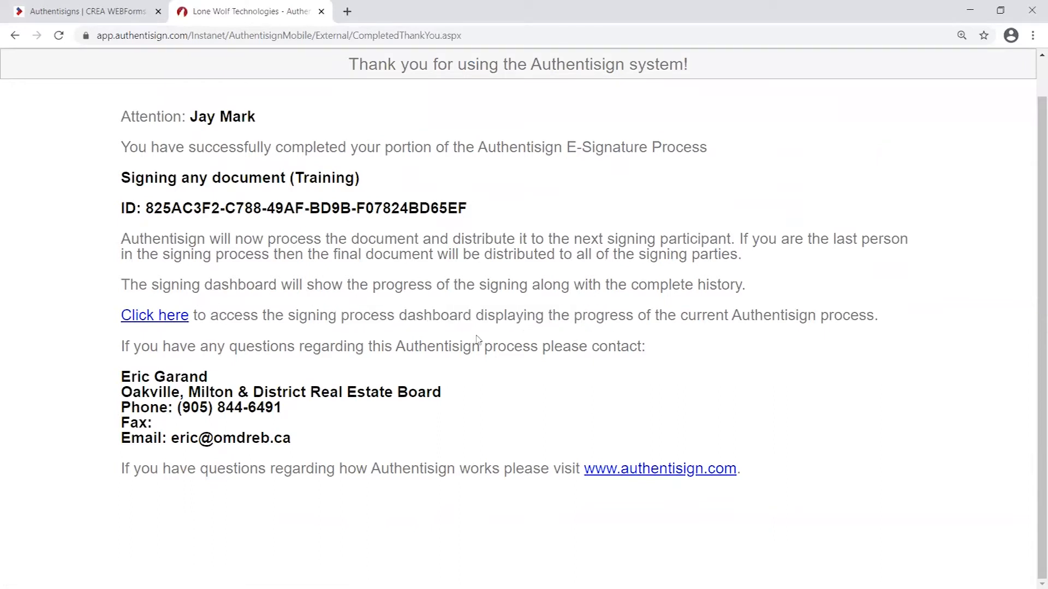
drag(129, 342, 479, 337)
click(476, 340)
drag(121, 376, 314, 445)
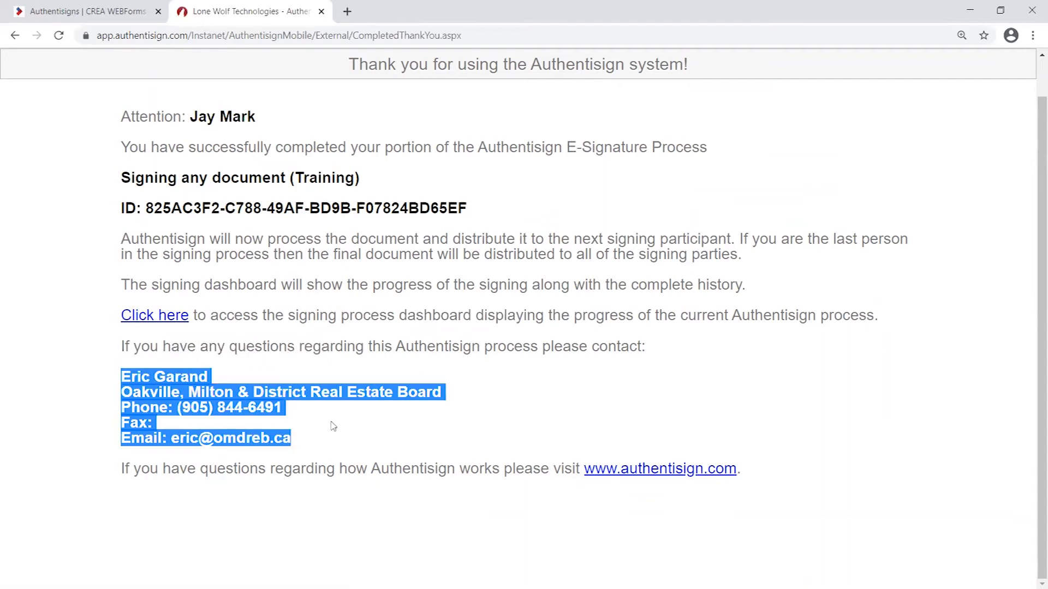
click(161, 384)
drag(122, 376, 332, 445)
click(331, 420)
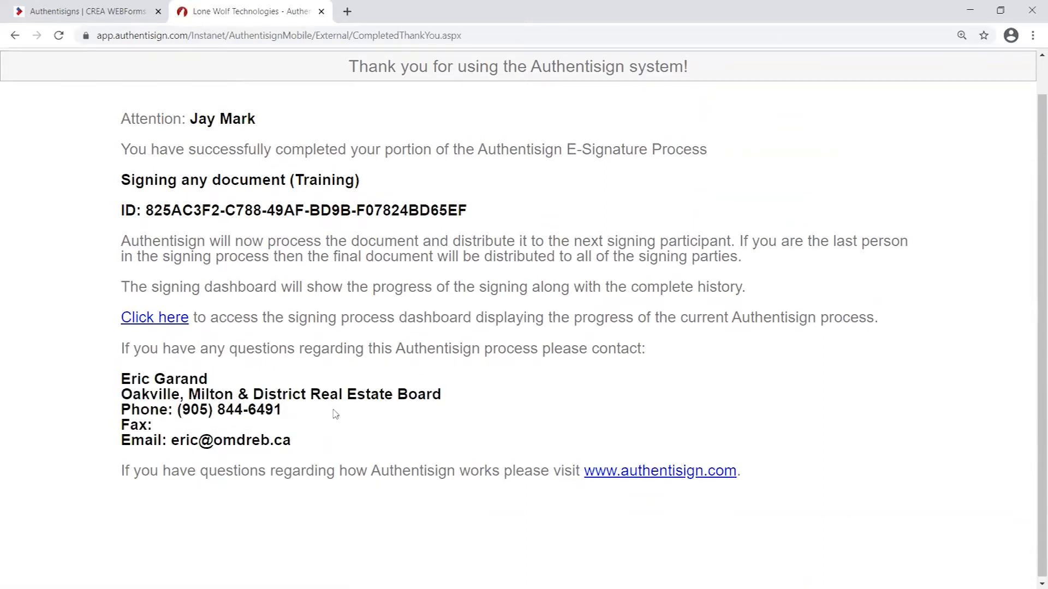
scroll(110, 56, up, 1)
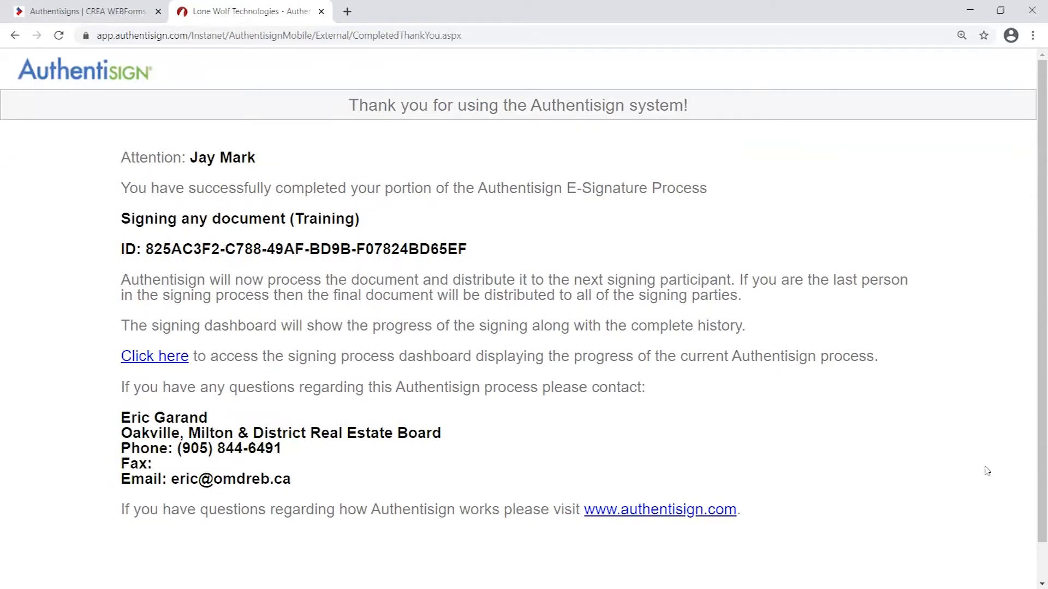
click(321, 12)
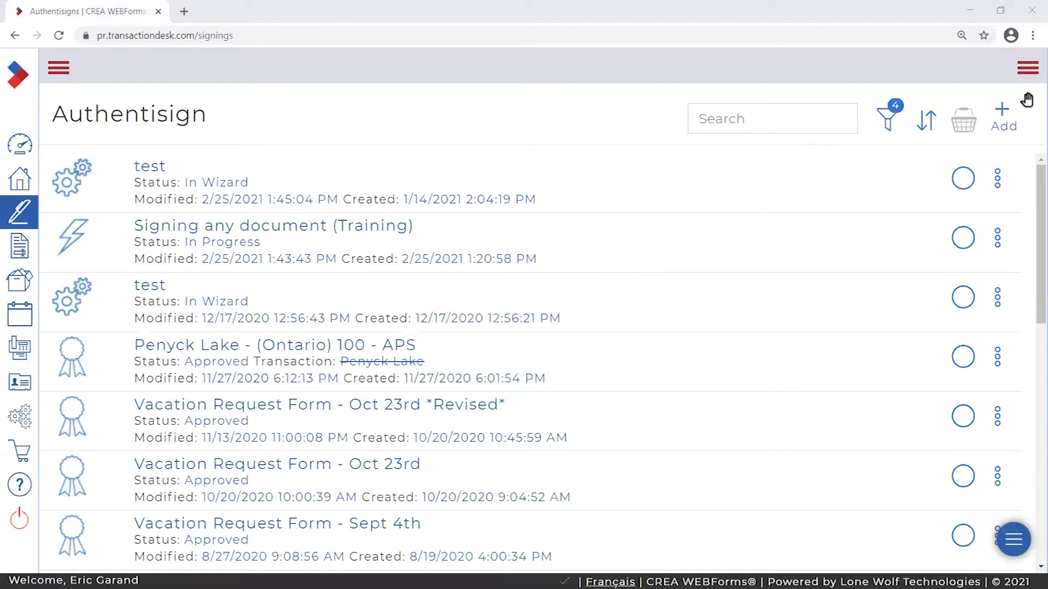
key(alt+Tab)
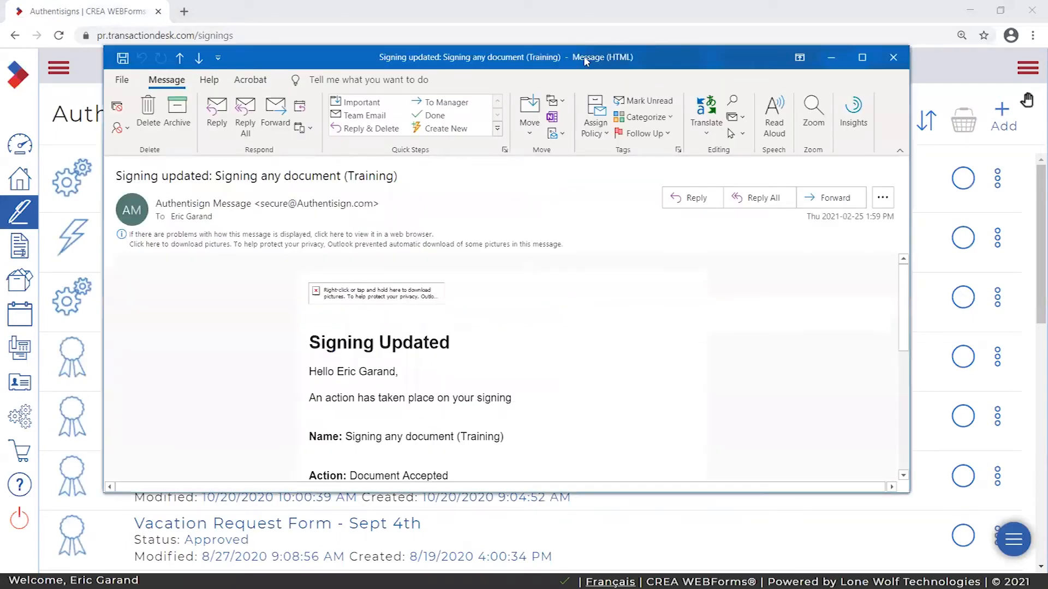
drag(660, 66, 666, 62)
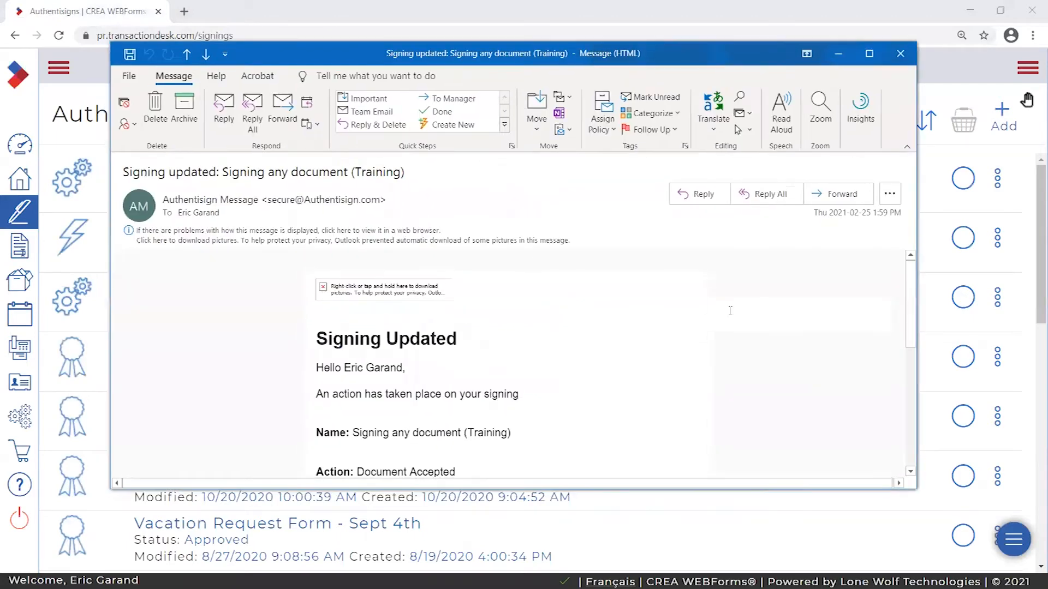
click(869, 53)
click(857, 84)
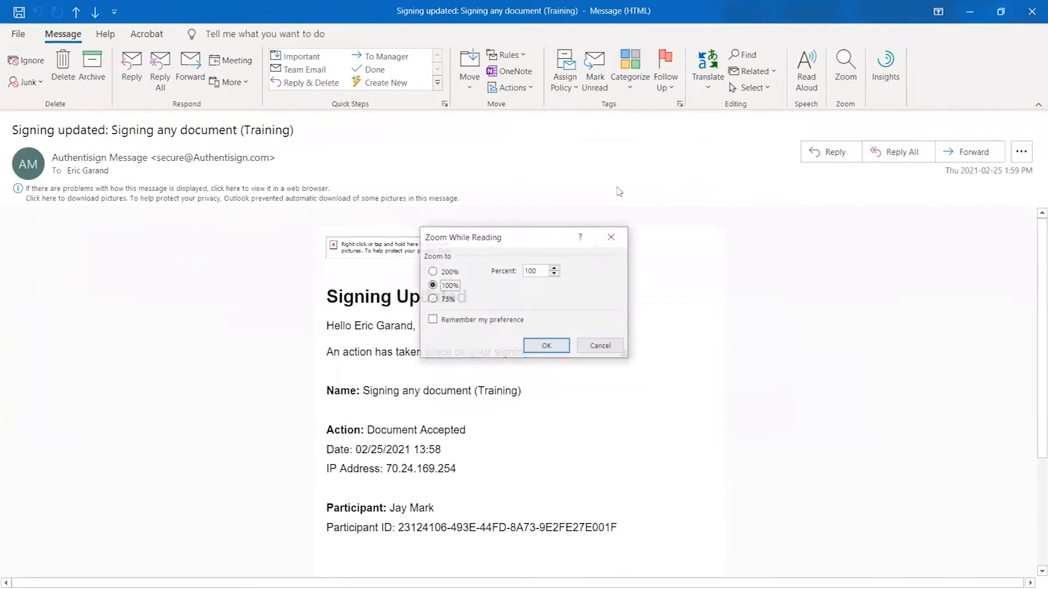
click(530, 270)
double_click(529, 270)
text(150)
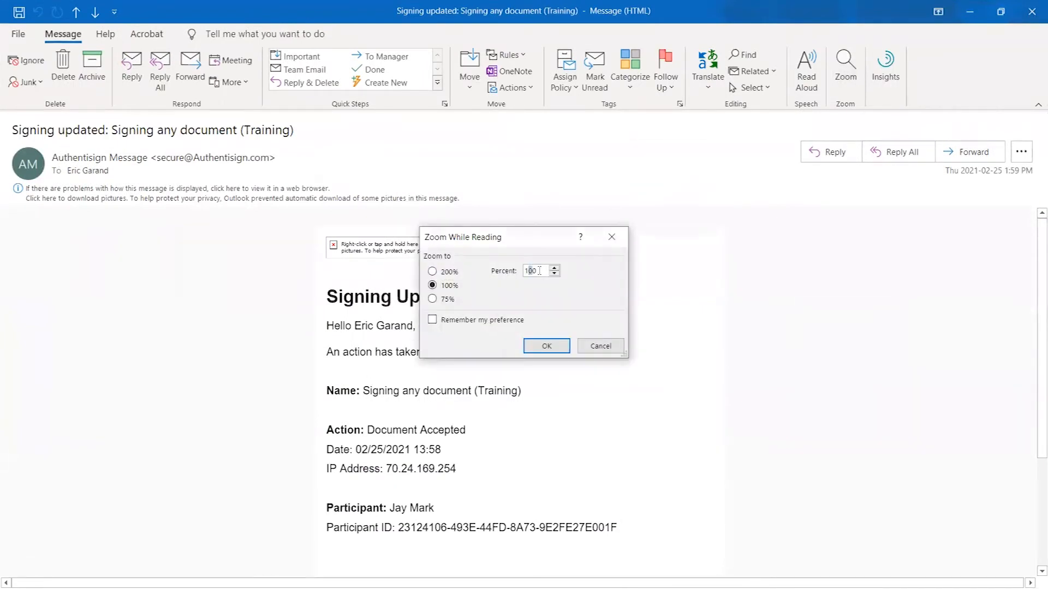
click(559, 344)
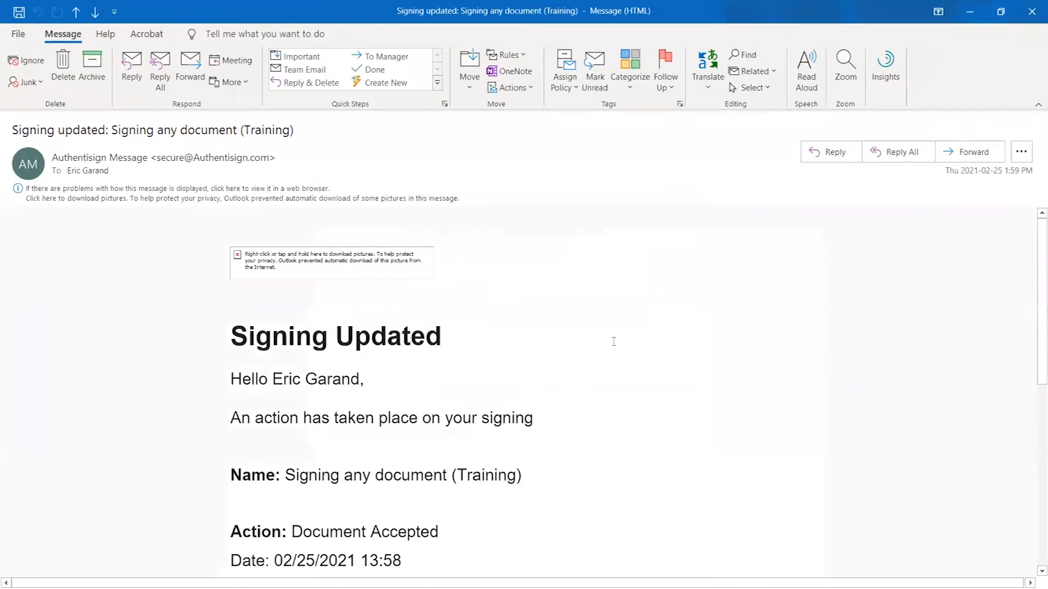
drag(113, 130, 329, 140)
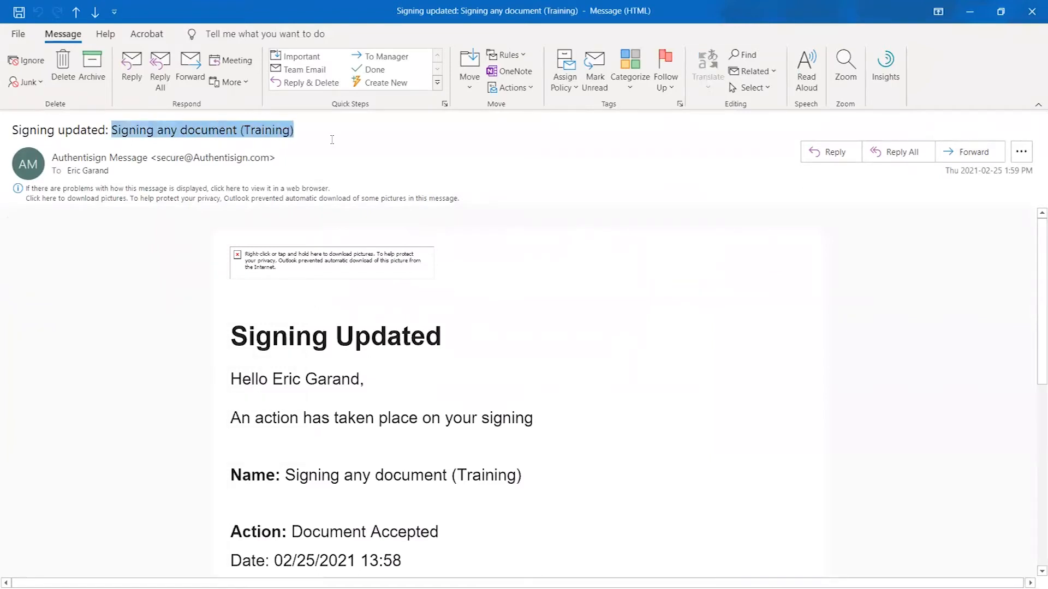
drag(18, 131, 108, 131)
click(161, 250)
scroll(489, 320, down, 1)
drag(156, 162, 269, 163)
scroll(514, 368, up, 1)
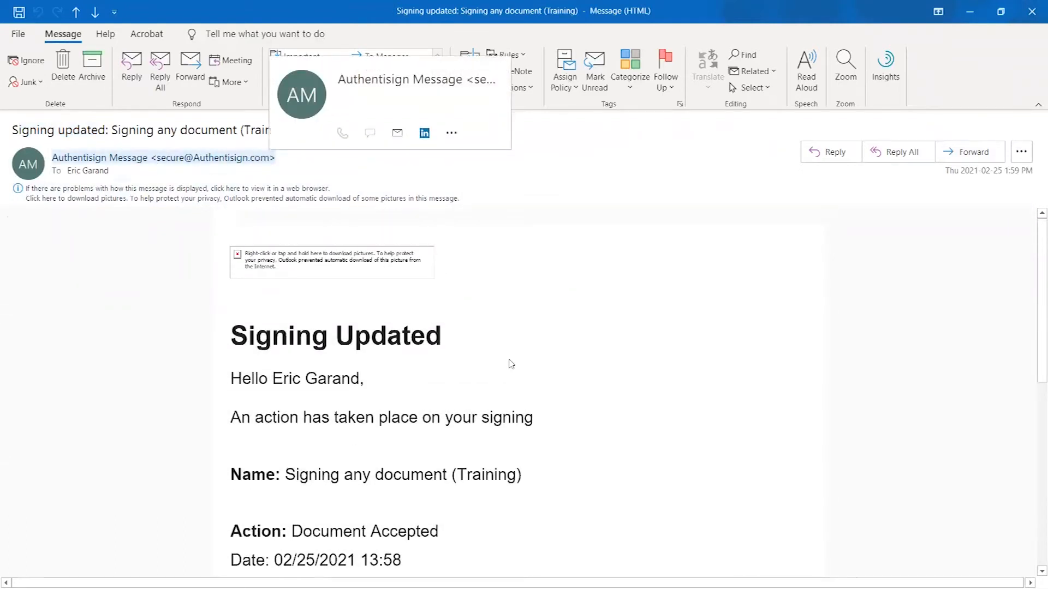
scroll(515, 367, down, 2)
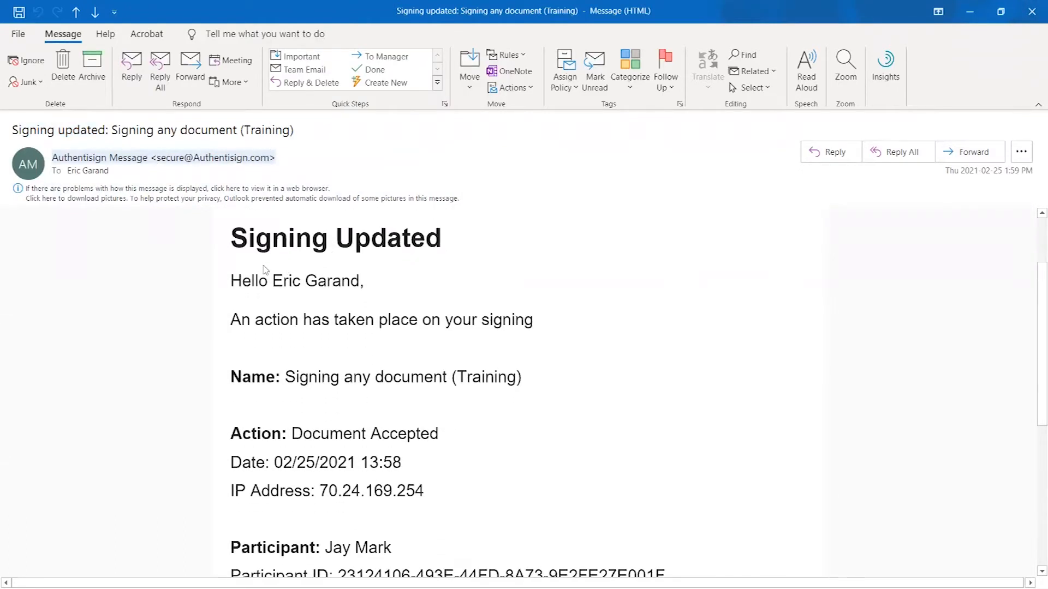
click(409, 279)
click(330, 278)
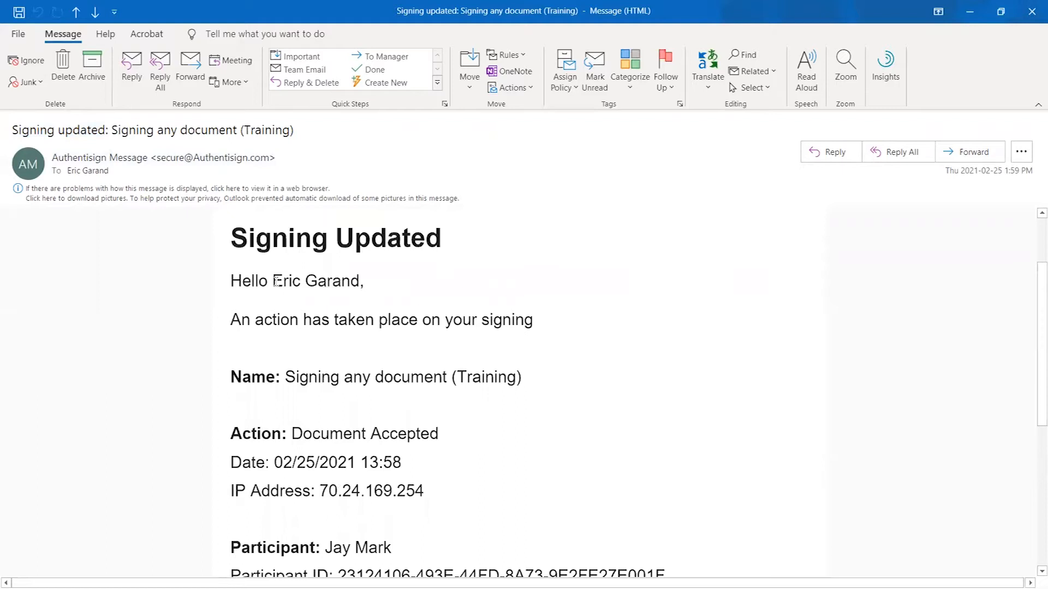
drag(240, 319, 664, 320)
click(641, 333)
scroll(371, 326, down, 1)
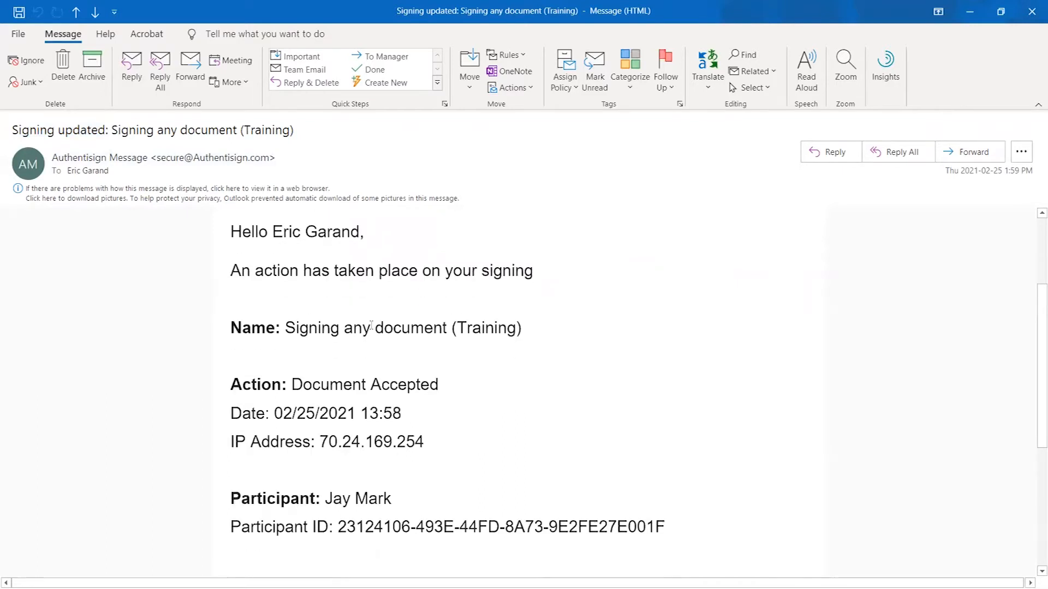
scroll(285, 357, down, 2)
drag(293, 287, 454, 282)
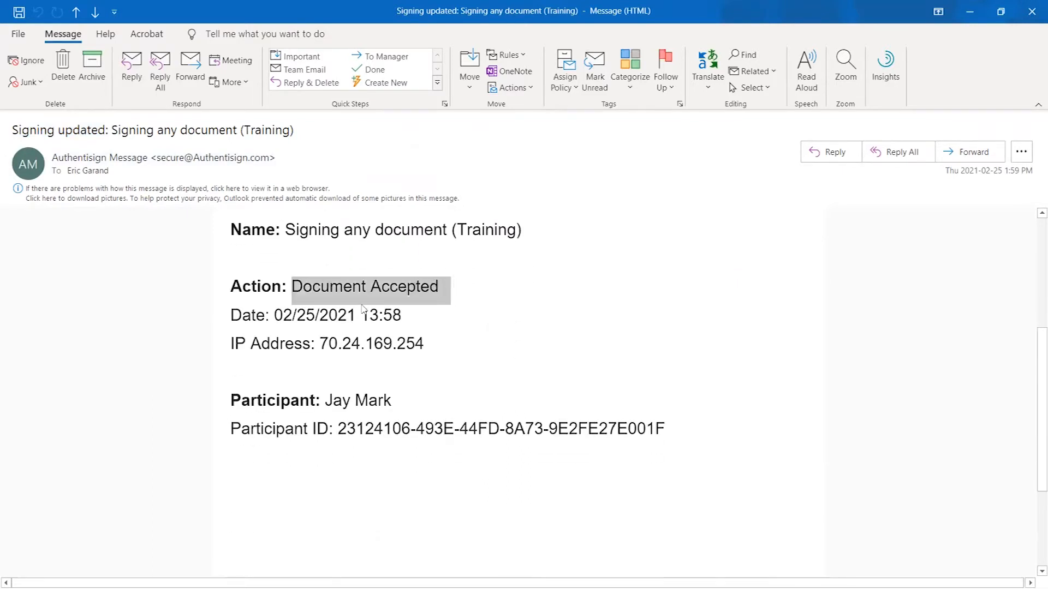
drag(233, 315, 426, 317)
drag(251, 343, 434, 345)
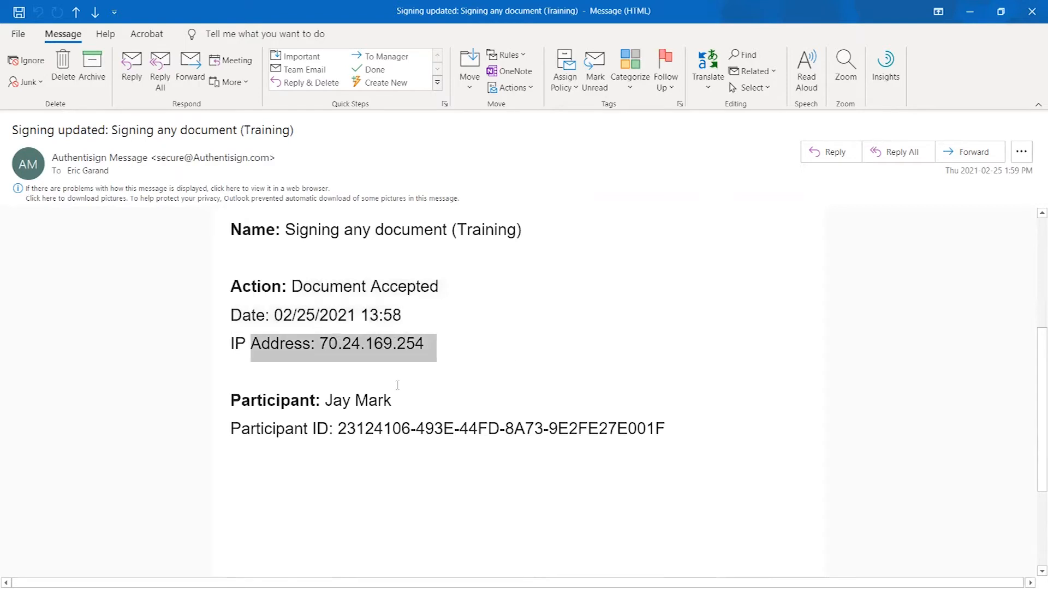
drag(326, 402, 390, 400)
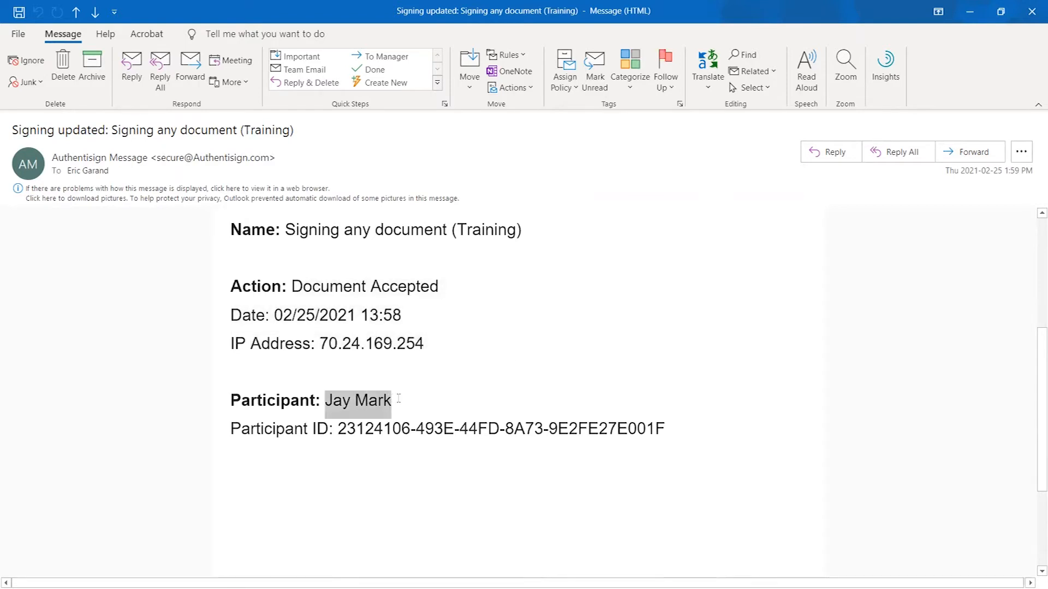
drag(339, 428, 684, 421)
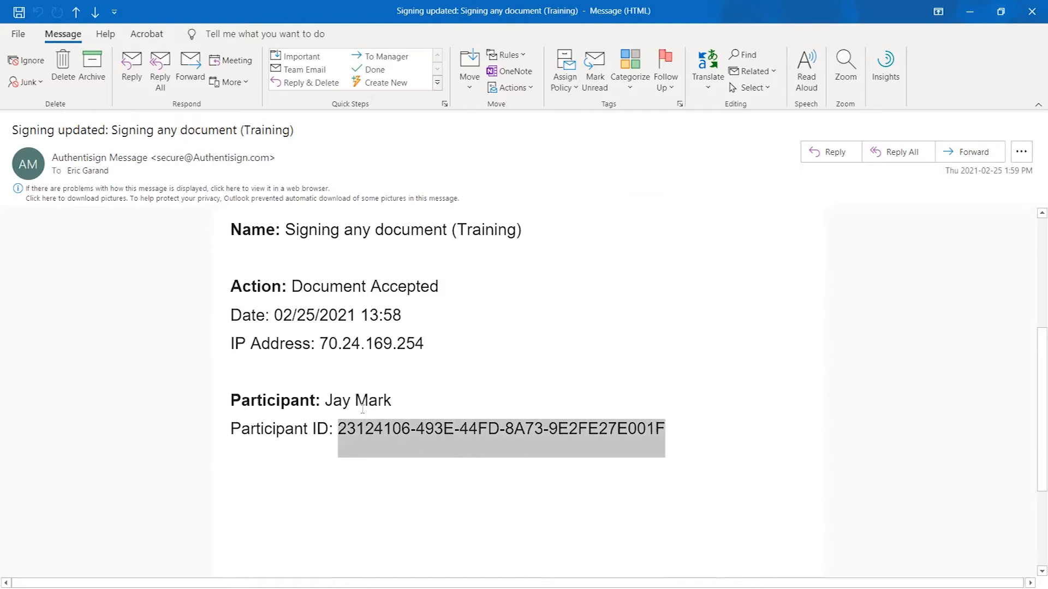
drag(326, 401, 413, 415)
click(425, 403)
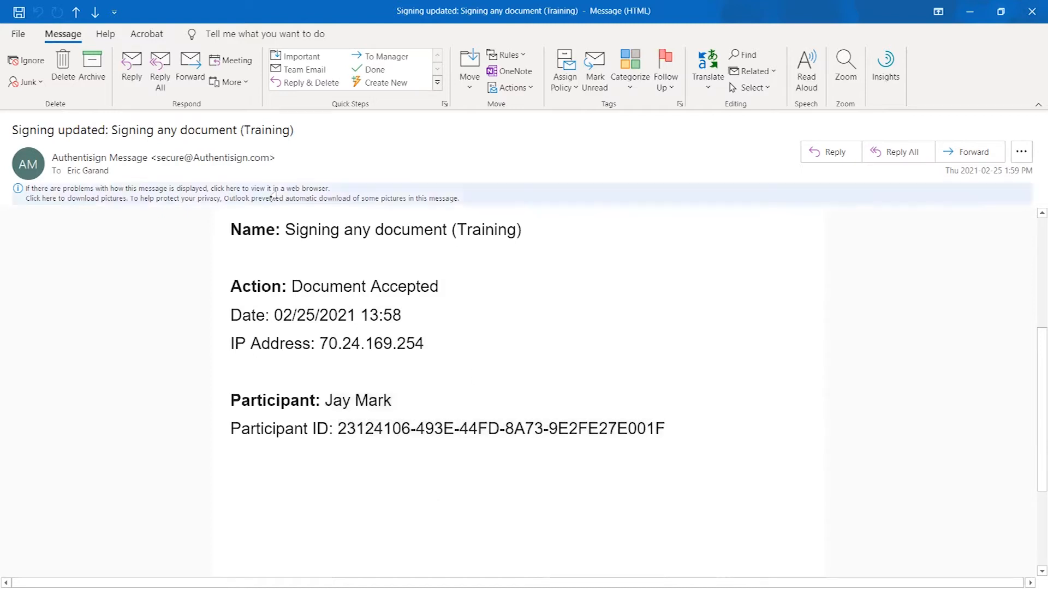
scroll(458, 383, up, 2)
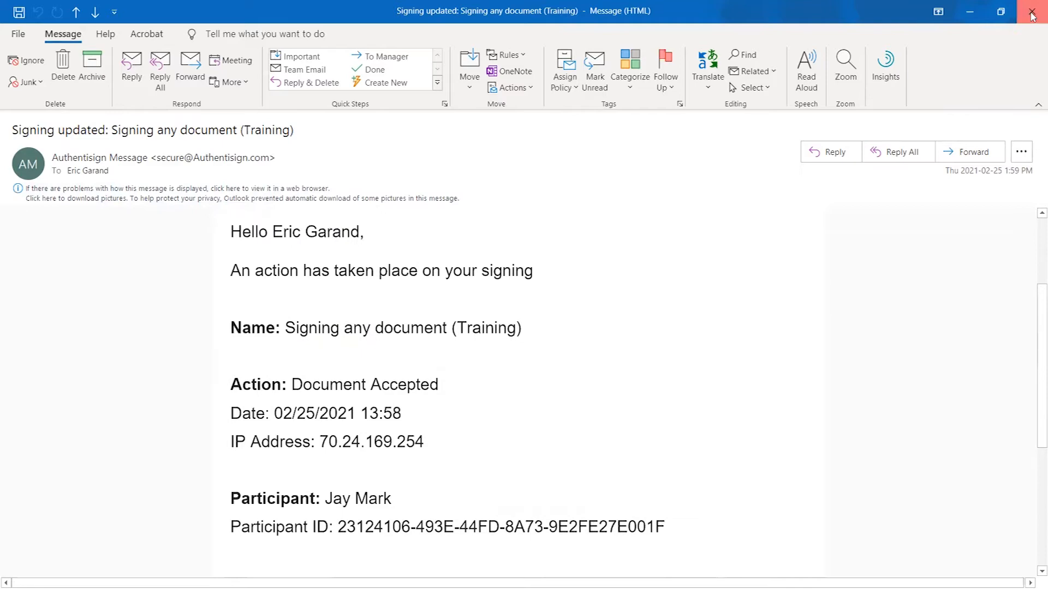
click(1031, 12)
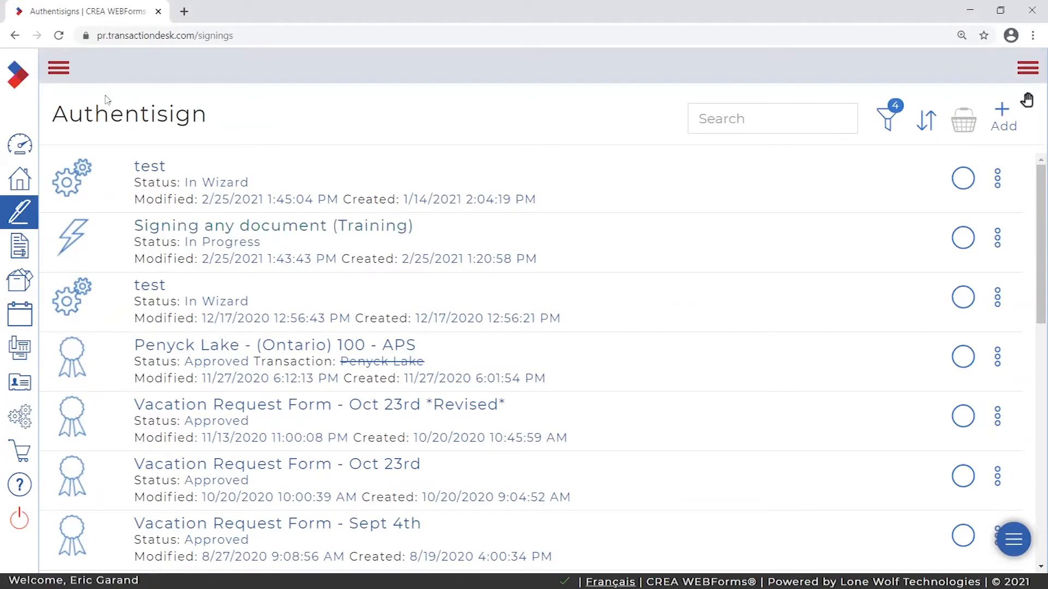
- Toggle the navigation sidebar and open 'Signing any document (Training)' to view its participants
click(58, 69)
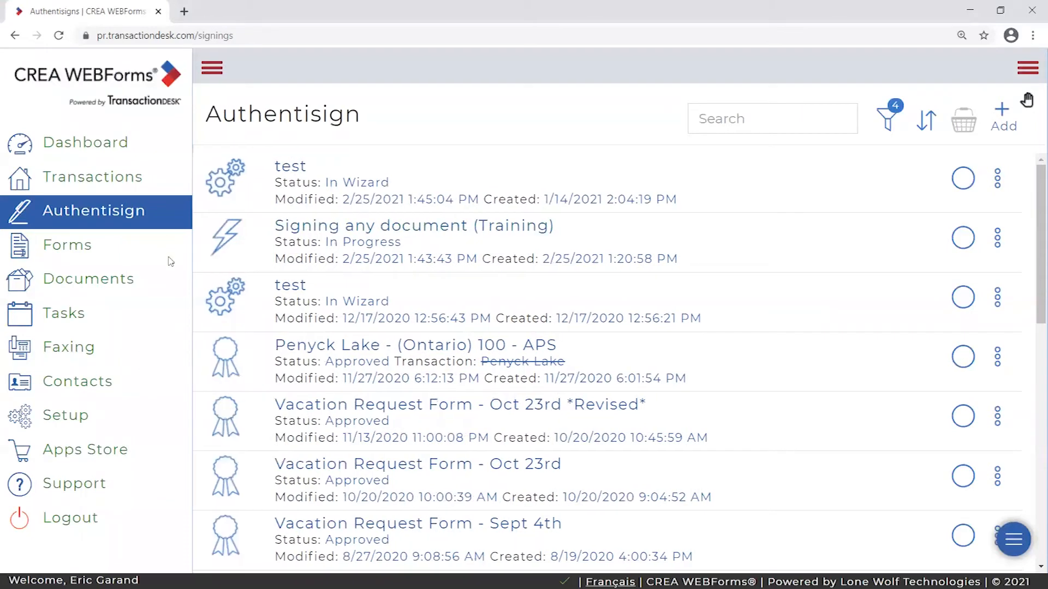
click(211, 68)
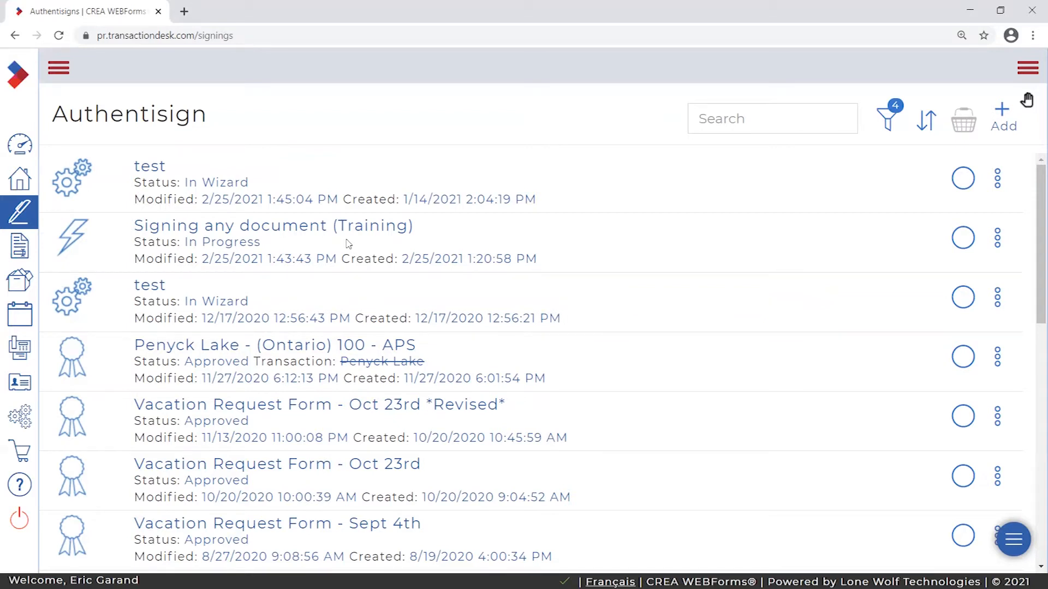
click(257, 229)
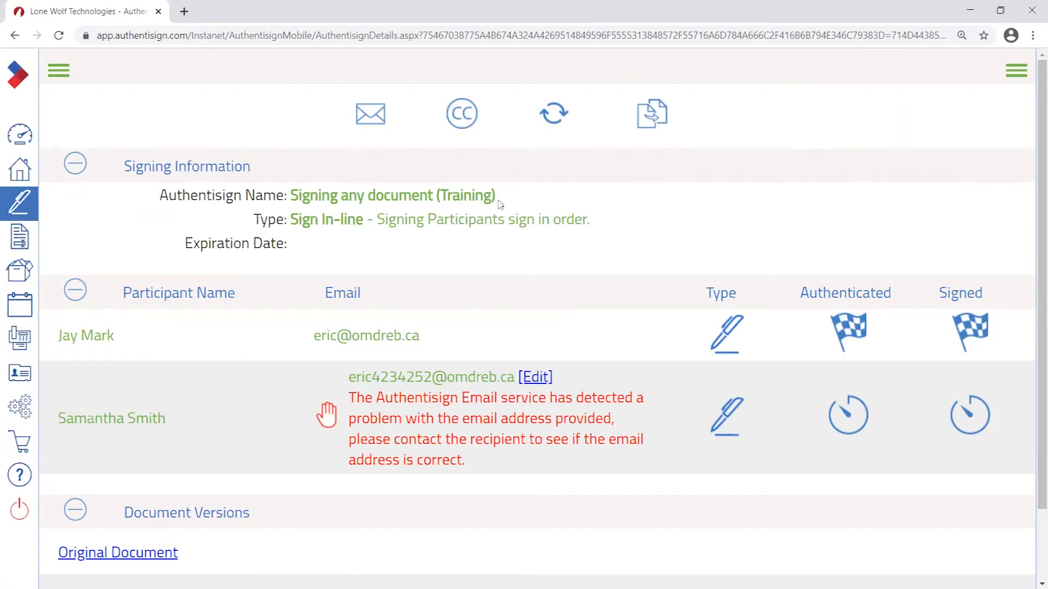
drag(498, 204, 296, 197)
click(701, 231)
scroll(624, 192, down, 1)
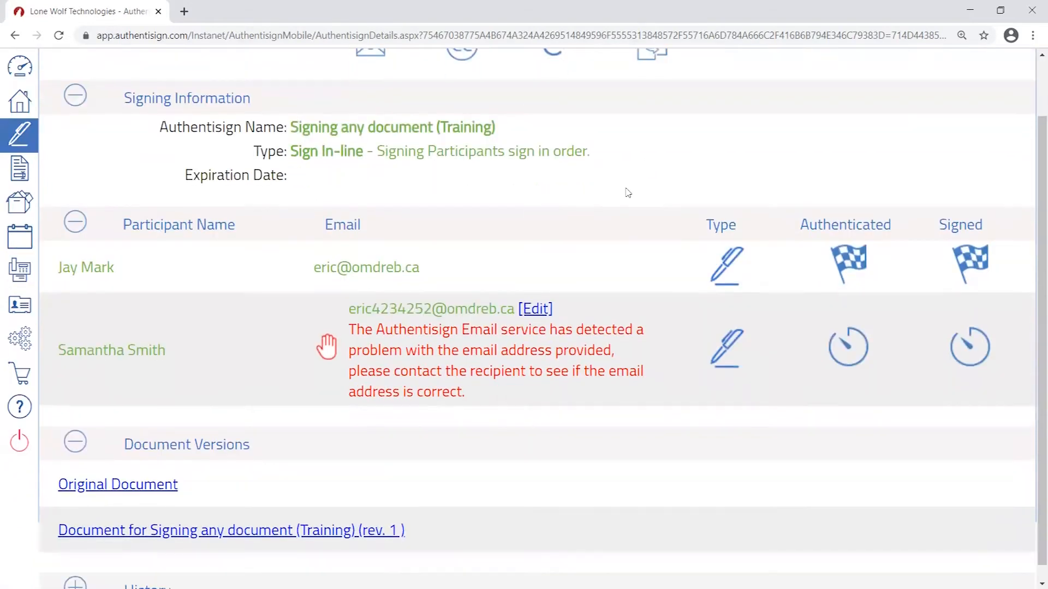
drag(53, 272, 201, 273)
drag(313, 270, 440, 268)
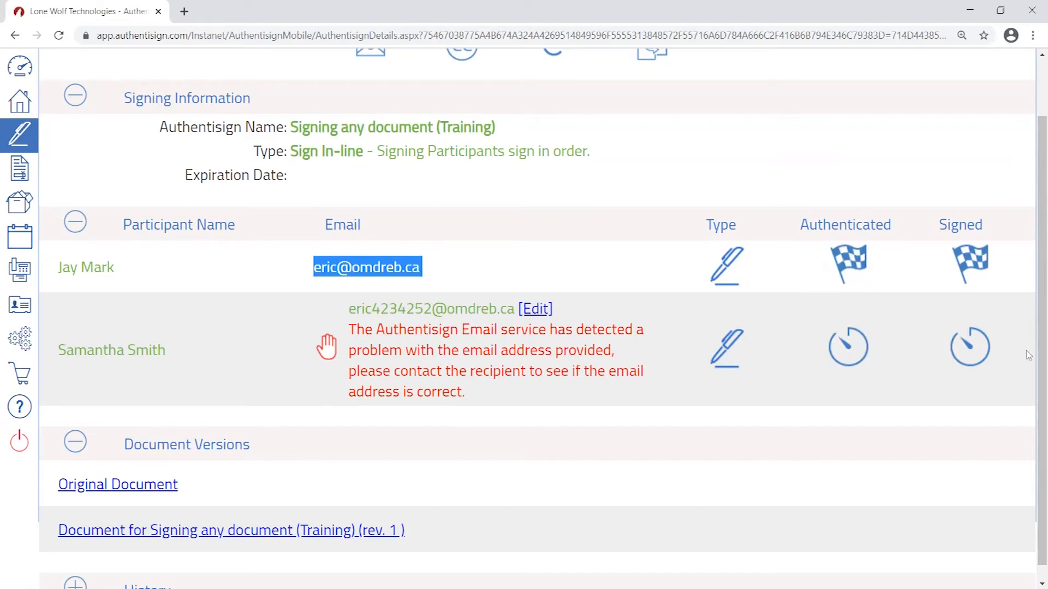
click(363, 331)
drag(363, 330, 526, 402)
click(512, 400)
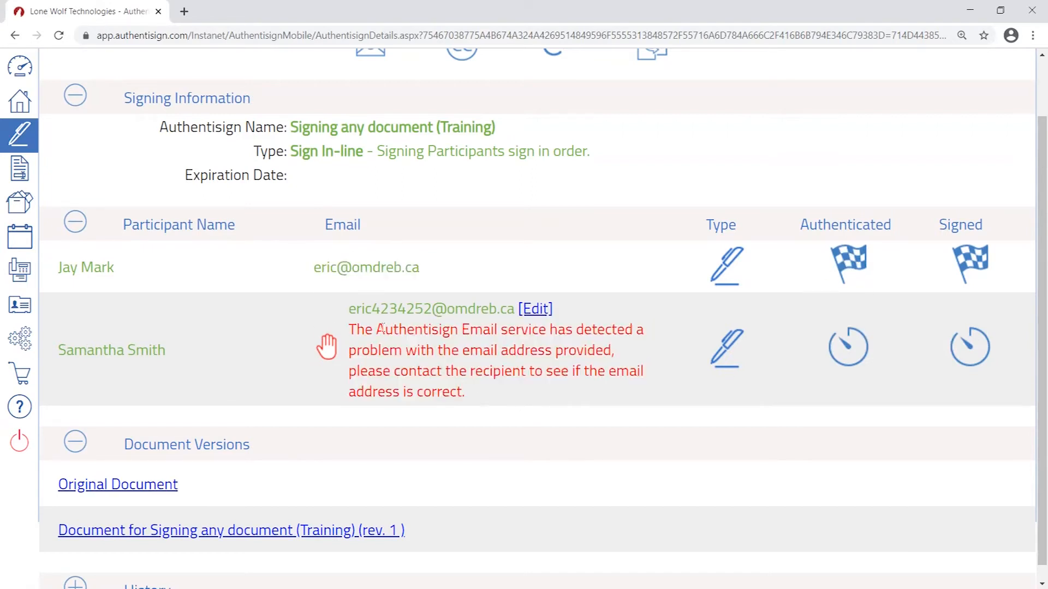
drag(354, 326, 540, 329)
drag(370, 350, 586, 352)
drag(360, 371, 502, 389)
click(536, 371)
drag(473, 398, 430, 309)
click(523, 400)
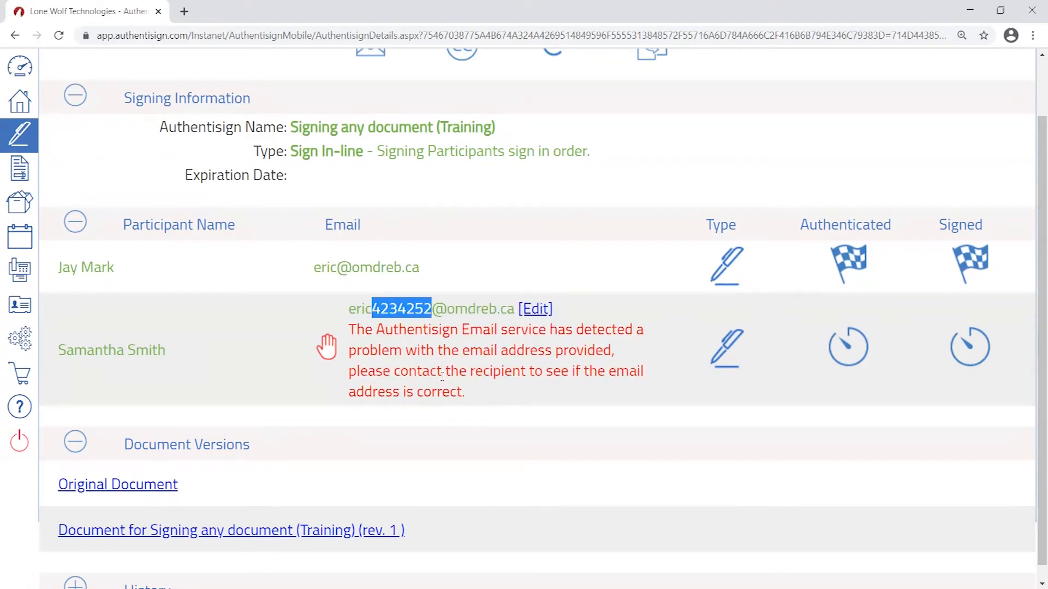
click(426, 353)
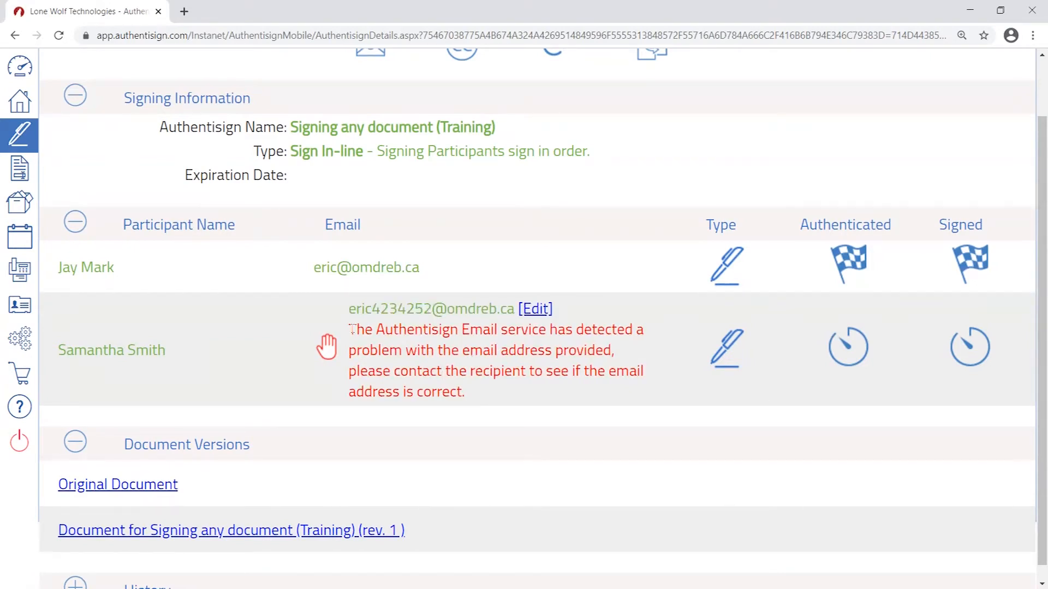
scroll(445, 328, down, 1)
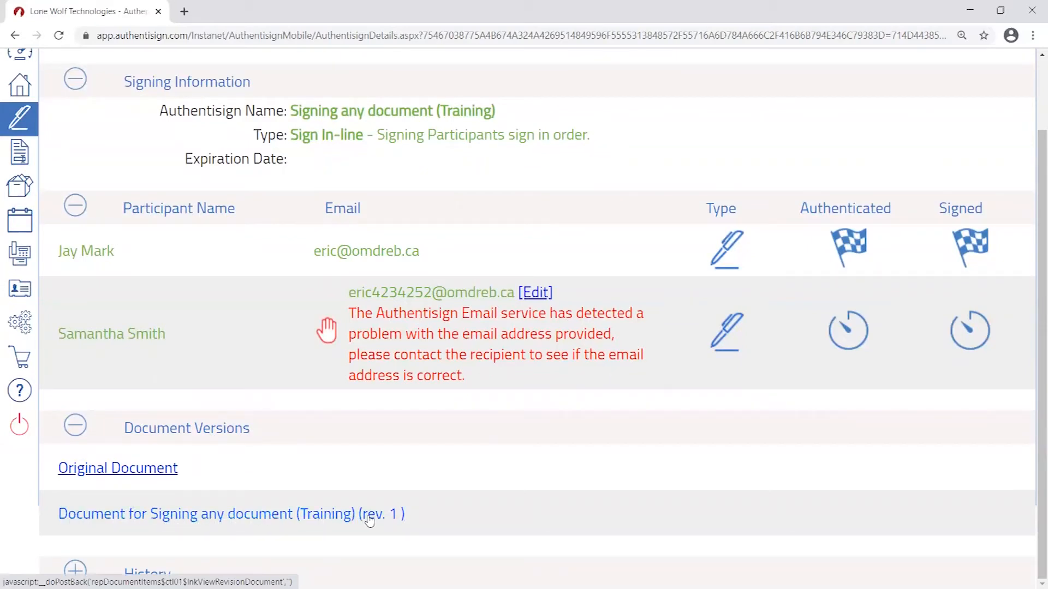
click(387, 517)
click(344, 516)
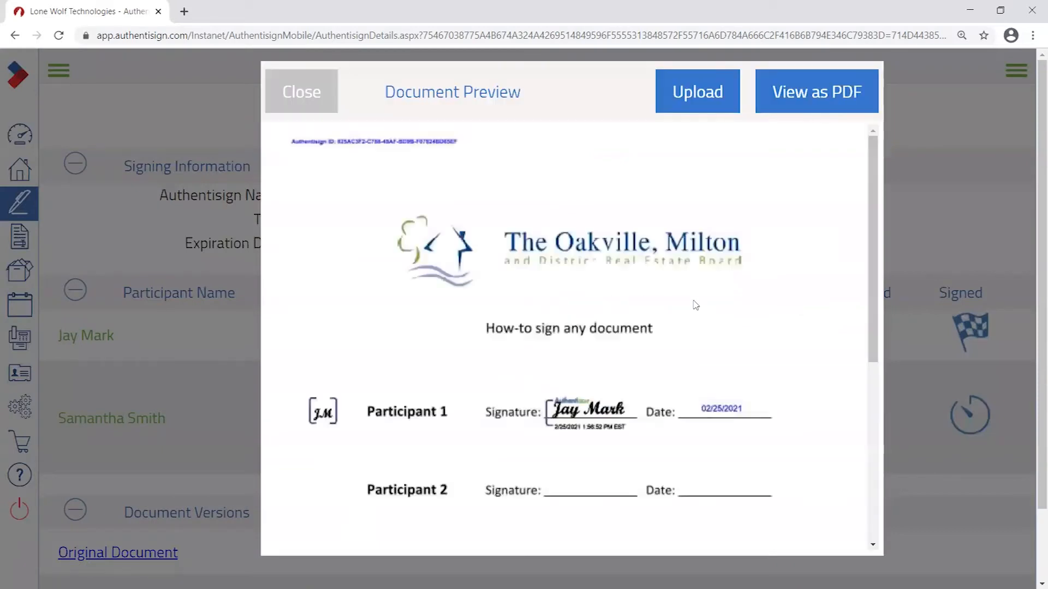
scroll(752, 309, down, 4)
scroll(767, 310, up, 3)
scroll(767, 311, up, 1)
scroll(610, 498, down, 1)
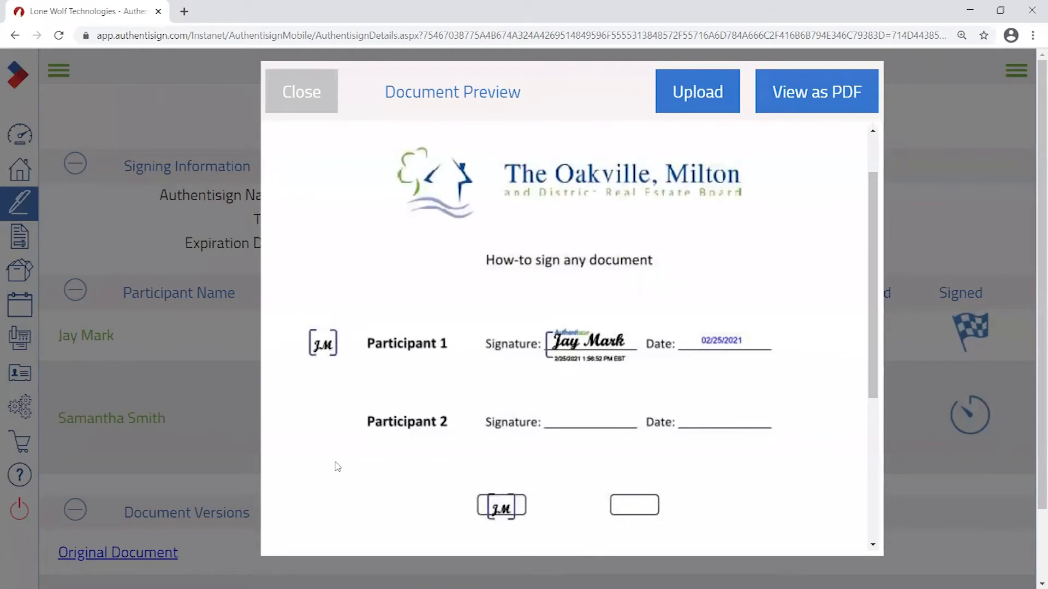
click(295, 108)
scroll(104, 382, down, 1)
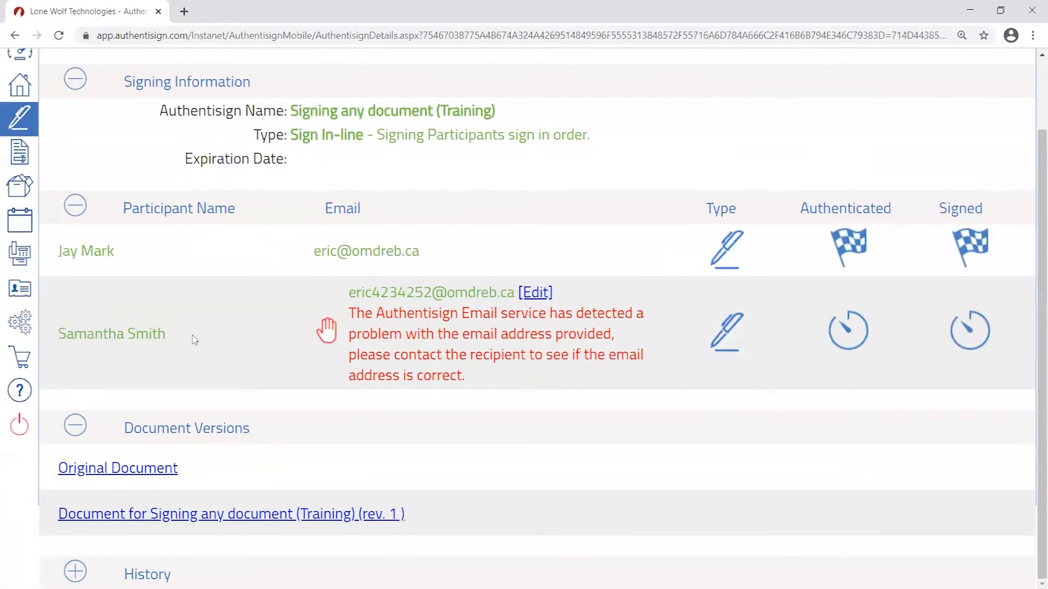
click(386, 520)
- Switch to Outlook's Signing invite failed email and set the reading zoom to 150%
key(alt+Tab)
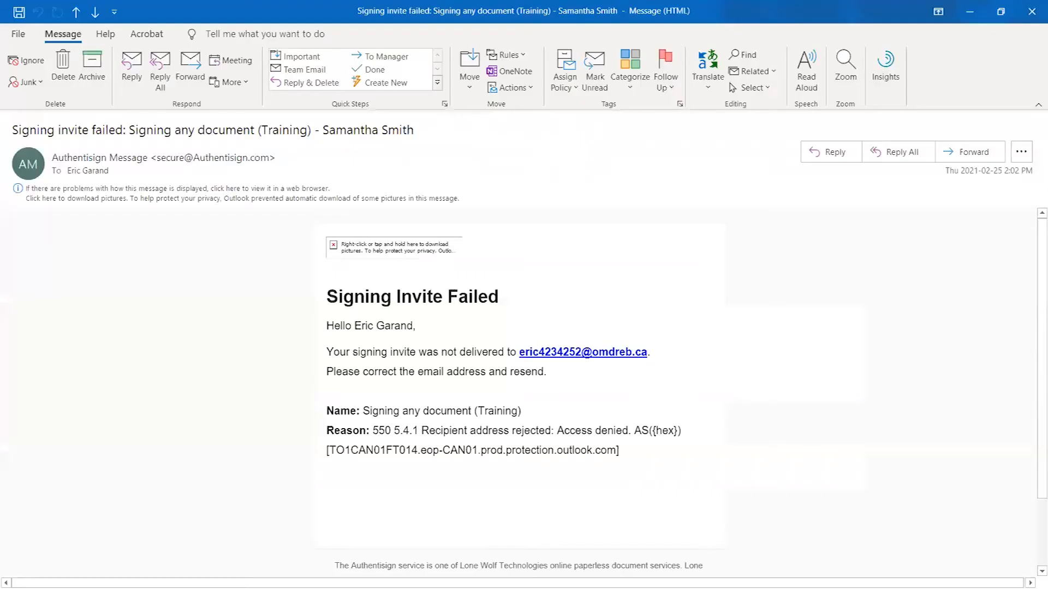
drag(1015, 173, 1021, 170)
click(480, 309)
click(846, 74)
click(531, 269)
text(50)
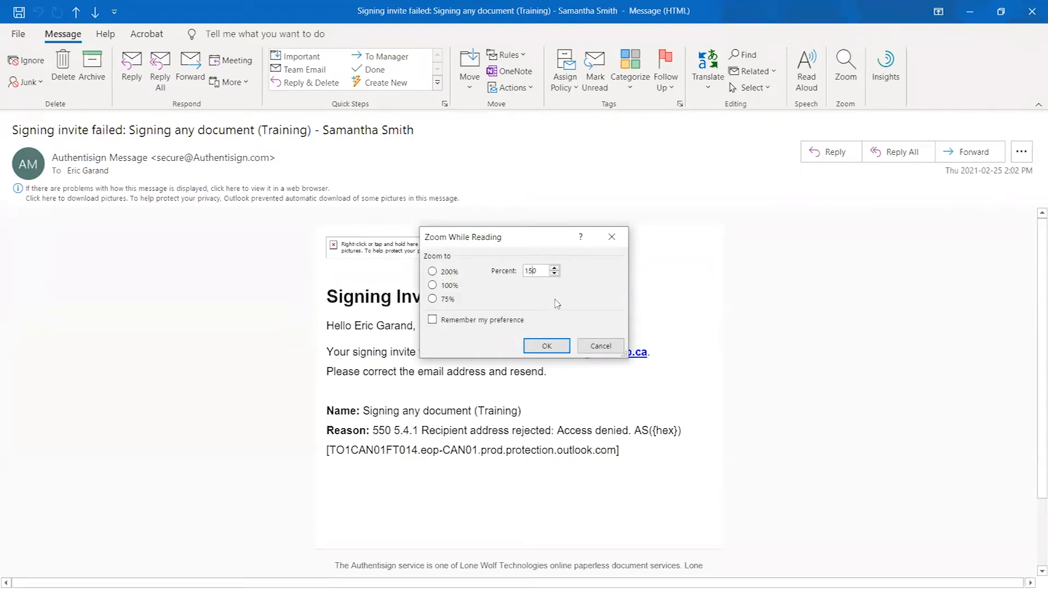
click(546, 349)
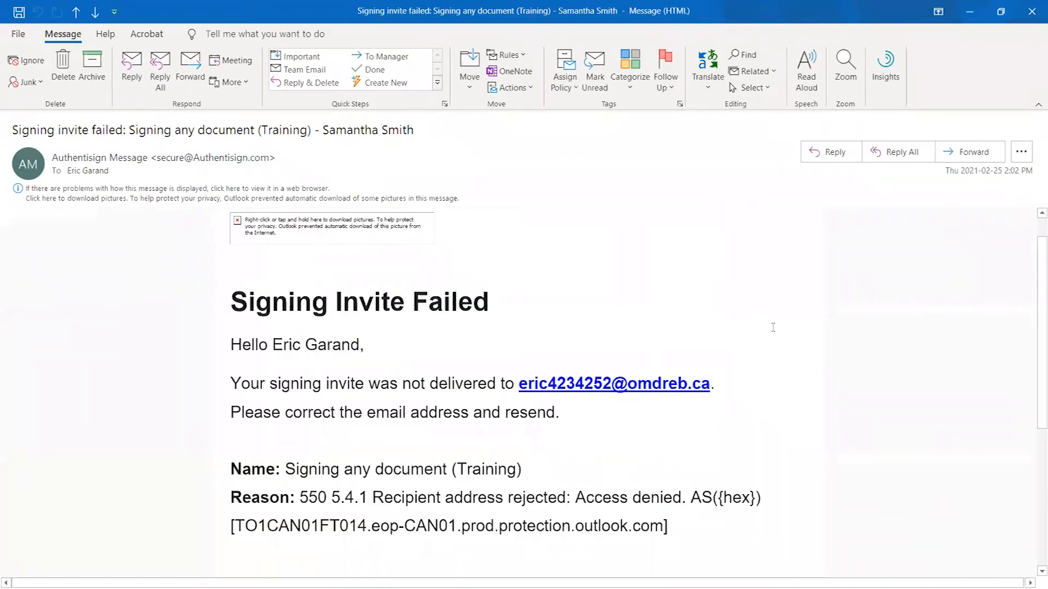
- Highlight the subject, undelivered notice, rejected address, resend request and failure reason details
drag(323, 130, 416, 131)
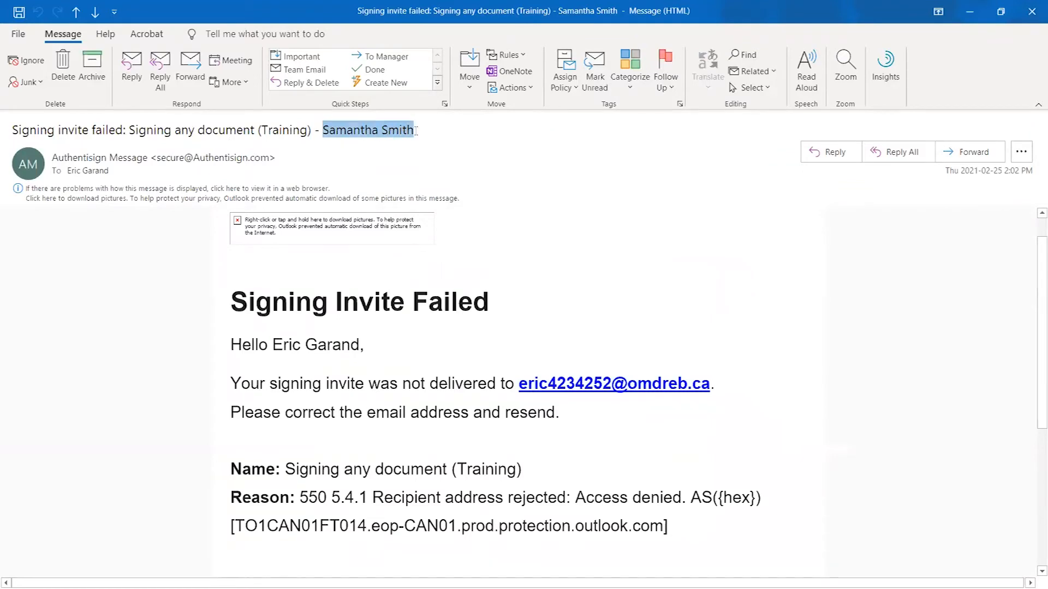
click(244, 310)
scroll(572, 305, down, 3)
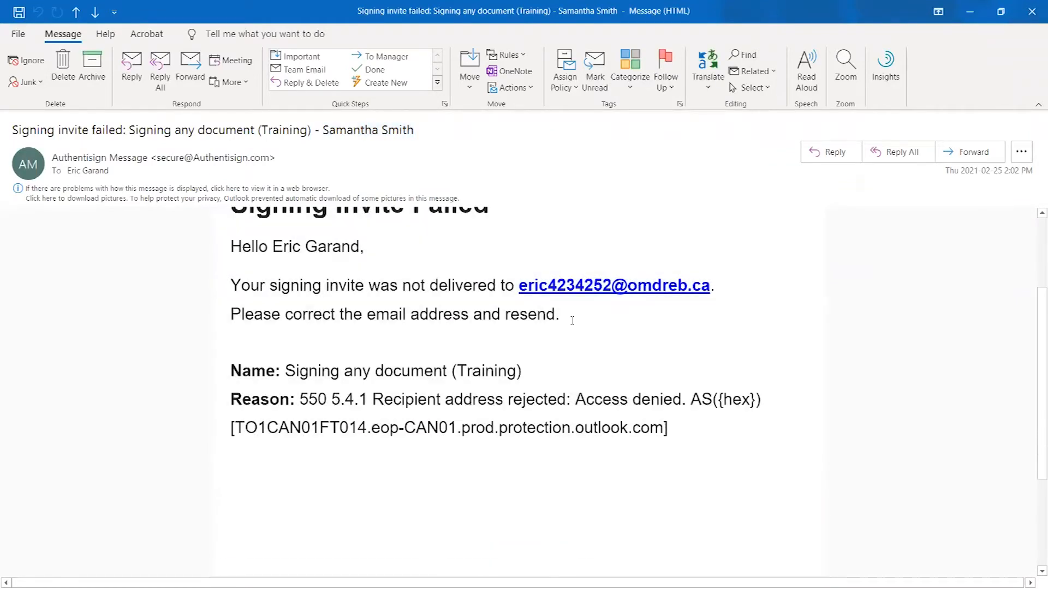
scroll(396, 321, up, 2)
drag(404, 338, 499, 339)
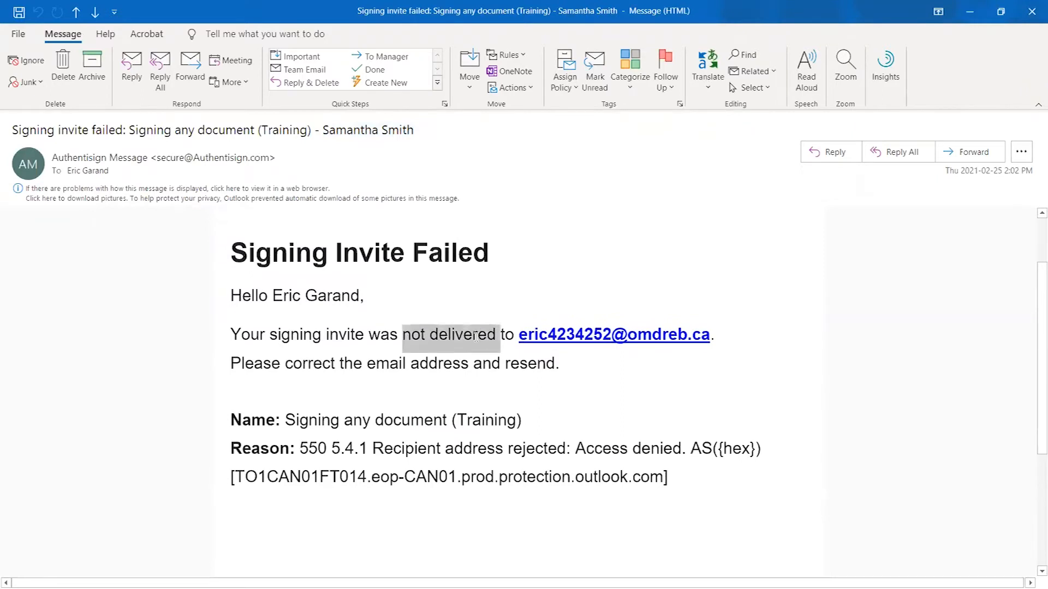
drag(715, 336, 522, 336)
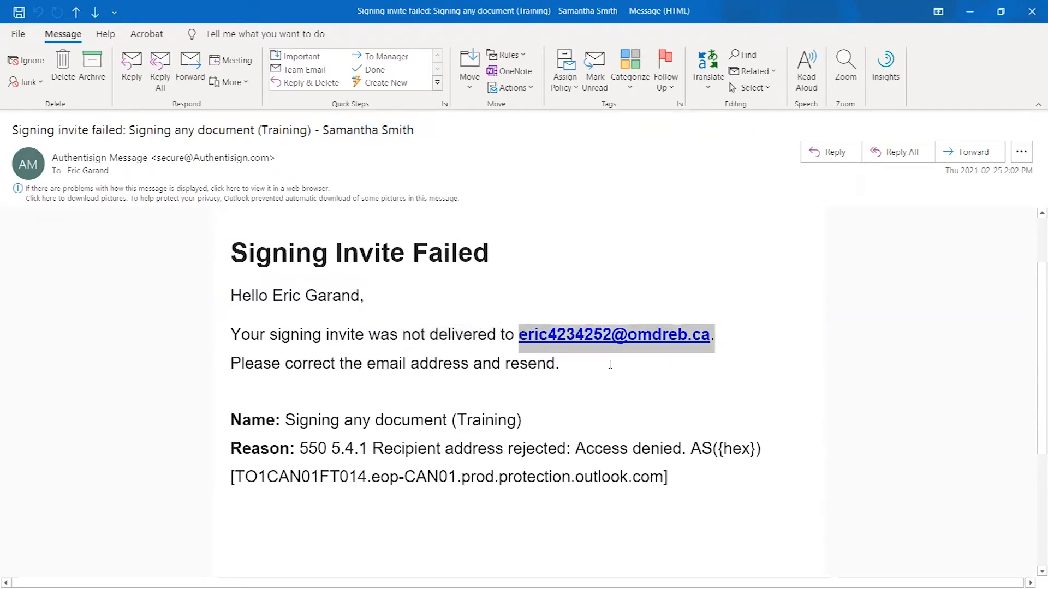
click(581, 366)
drag(231, 364, 610, 381)
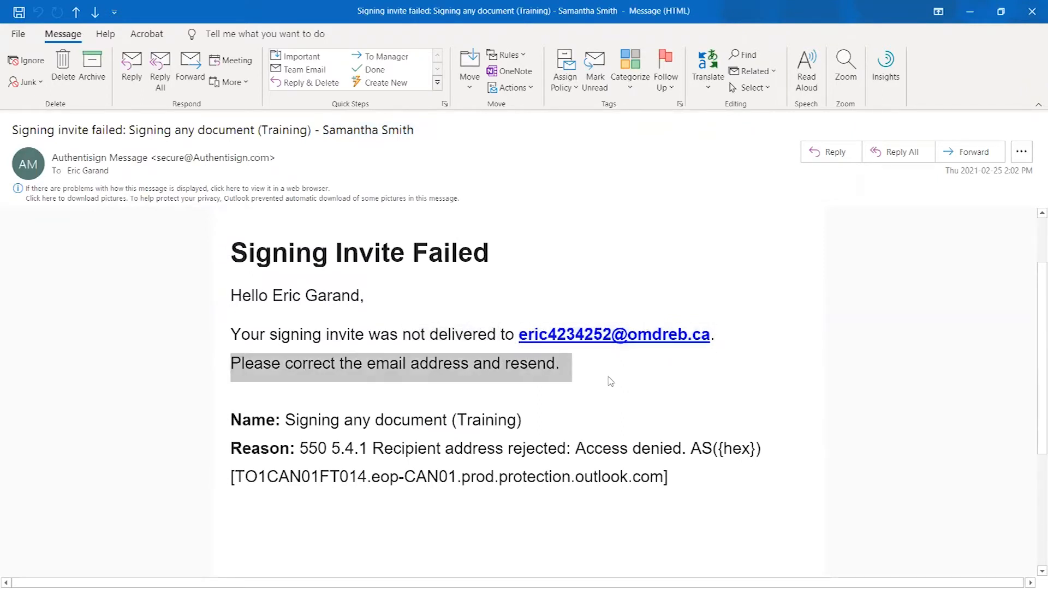
click(611, 381)
drag(262, 415, 705, 426)
click(705, 427)
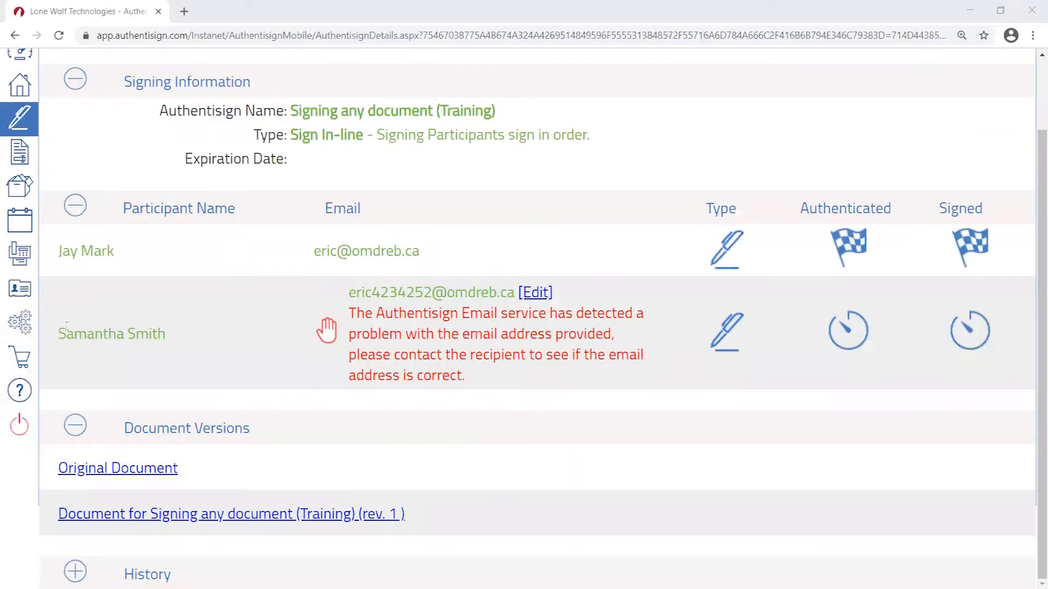
- Point out the second signer's name, flagged email and red warning, then open [Edit] beside that email
double_click(82, 334)
double_click(147, 334)
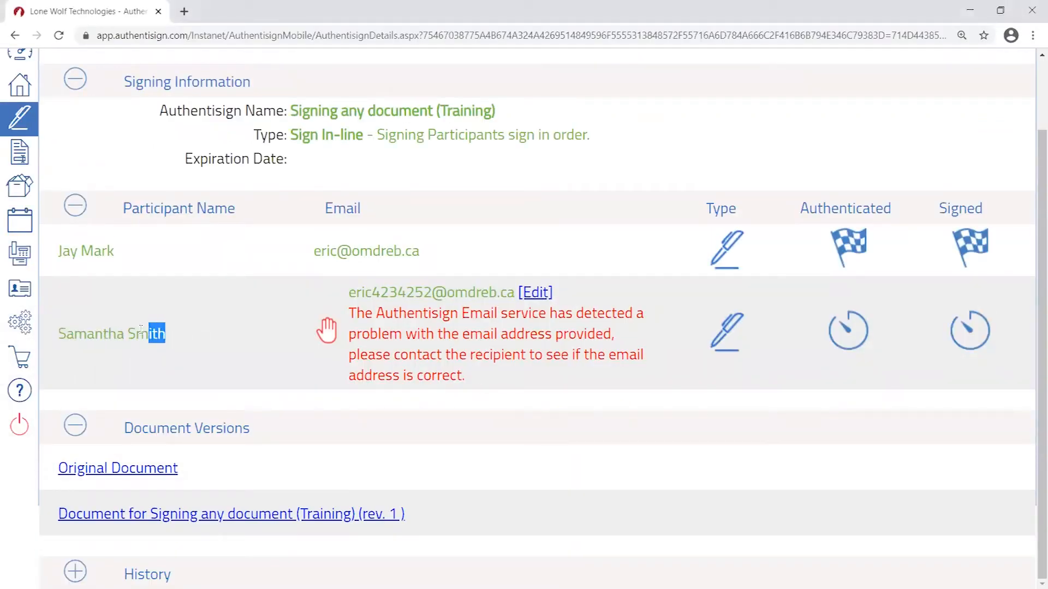
click(208, 340)
drag(350, 291, 513, 292)
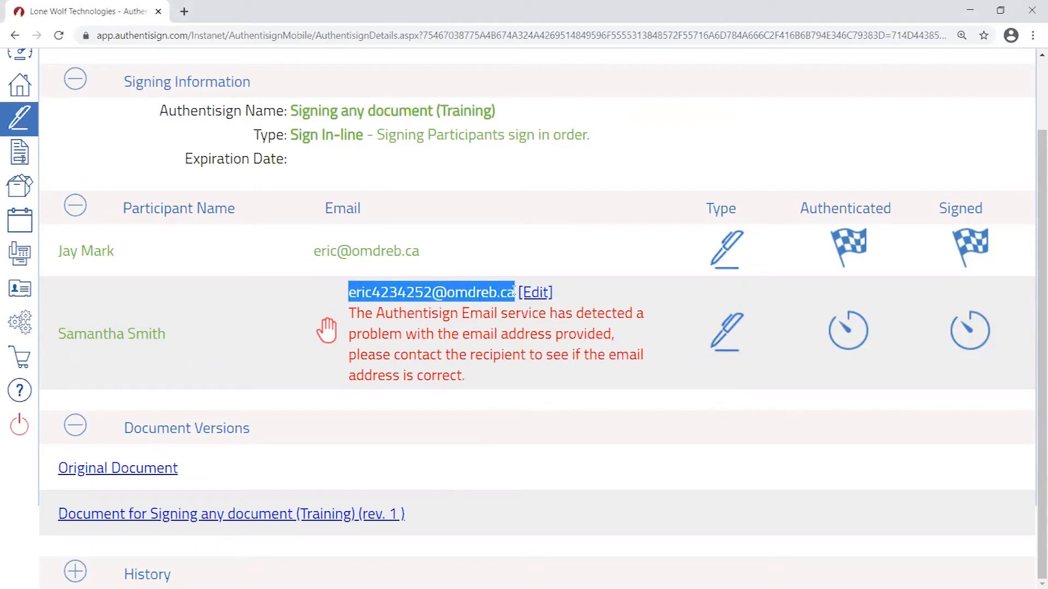
drag(350, 314, 483, 374)
click(499, 373)
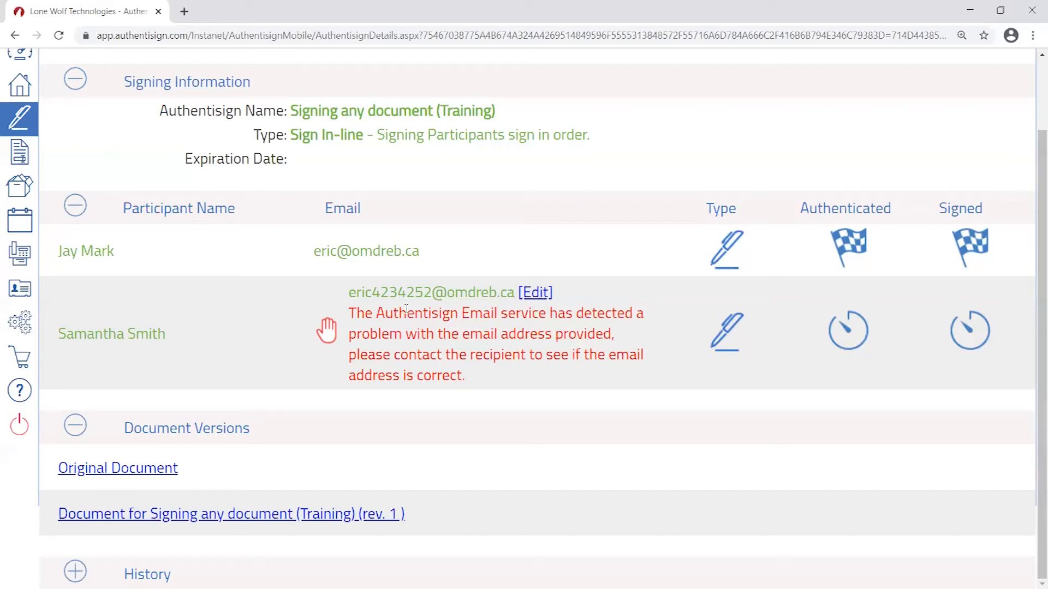
click(536, 293)
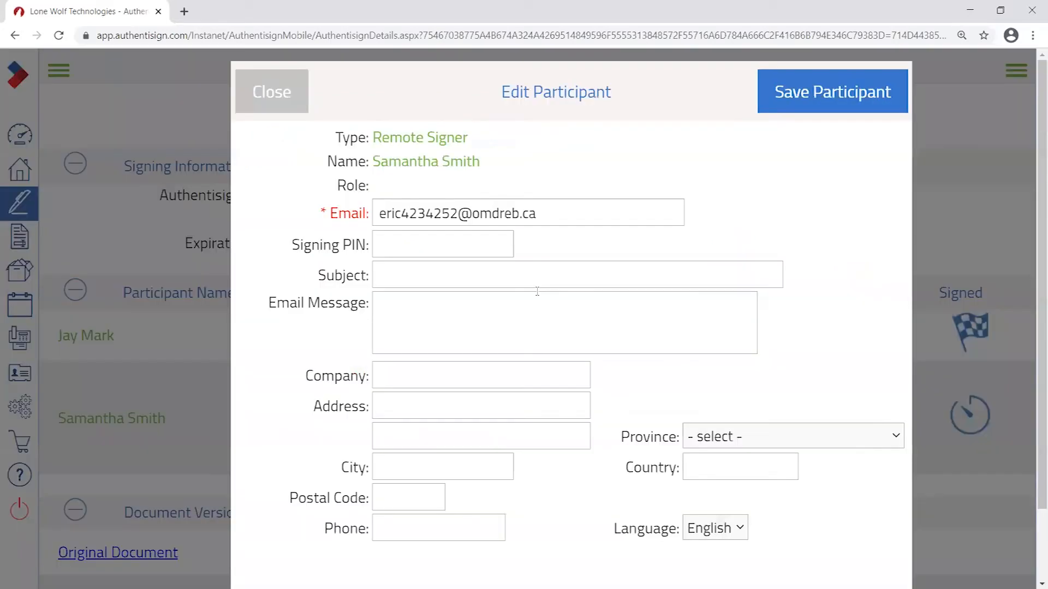
- Review the second signer's email, Remote Signer type and name in the Edit Participant form
drag(559, 208, 329, 210)
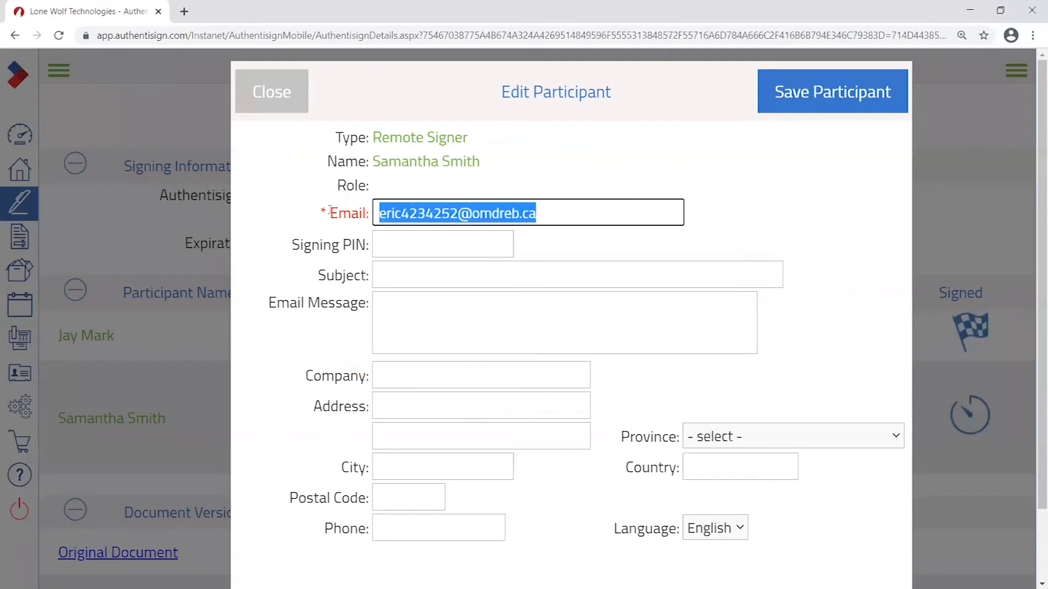
click(370, 151)
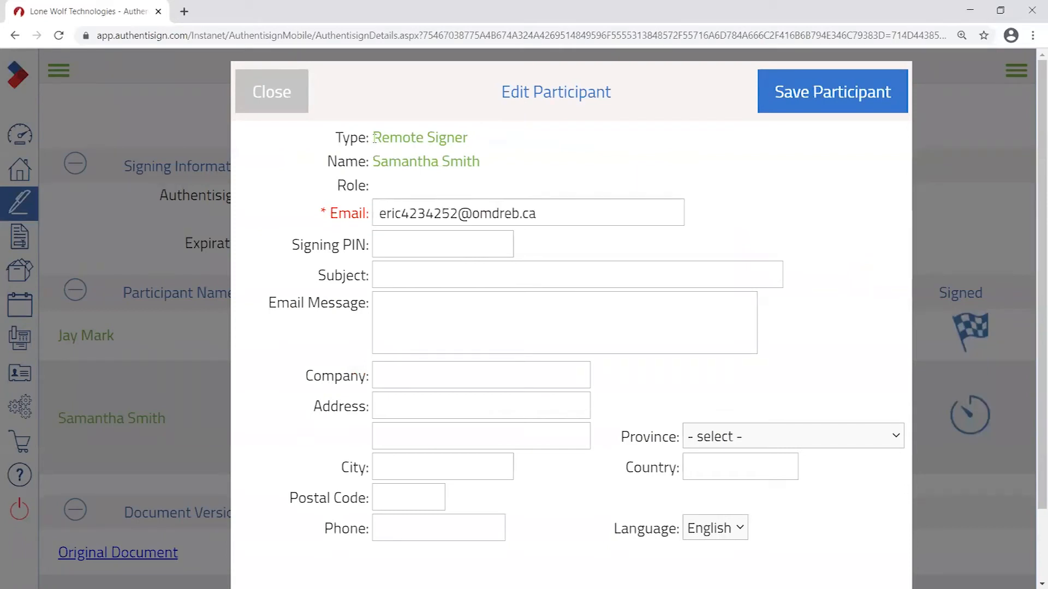
drag(374, 137, 487, 140)
drag(374, 161, 339, 162)
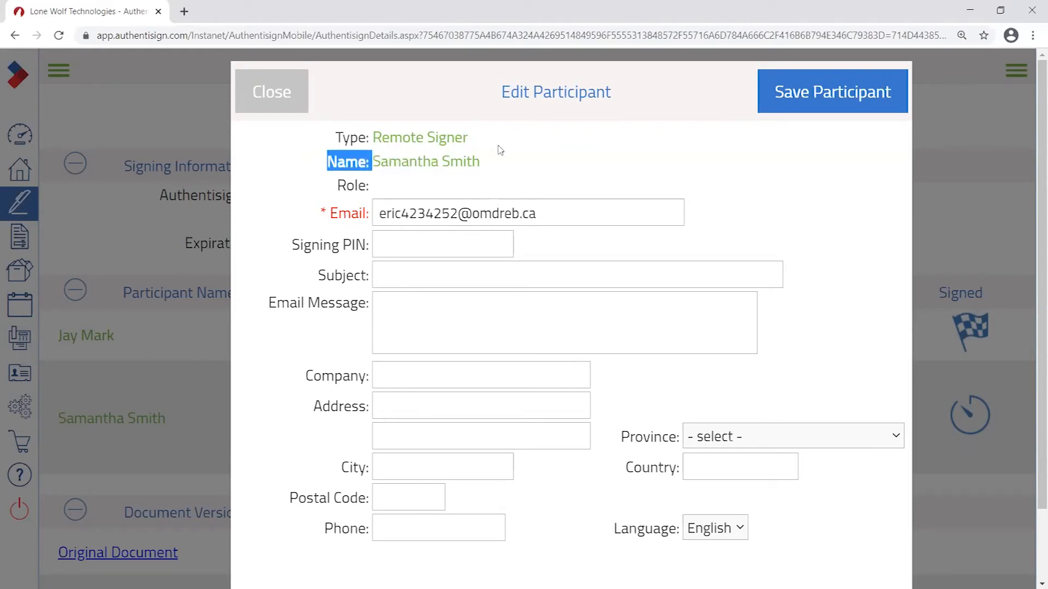
drag(482, 162, 366, 168)
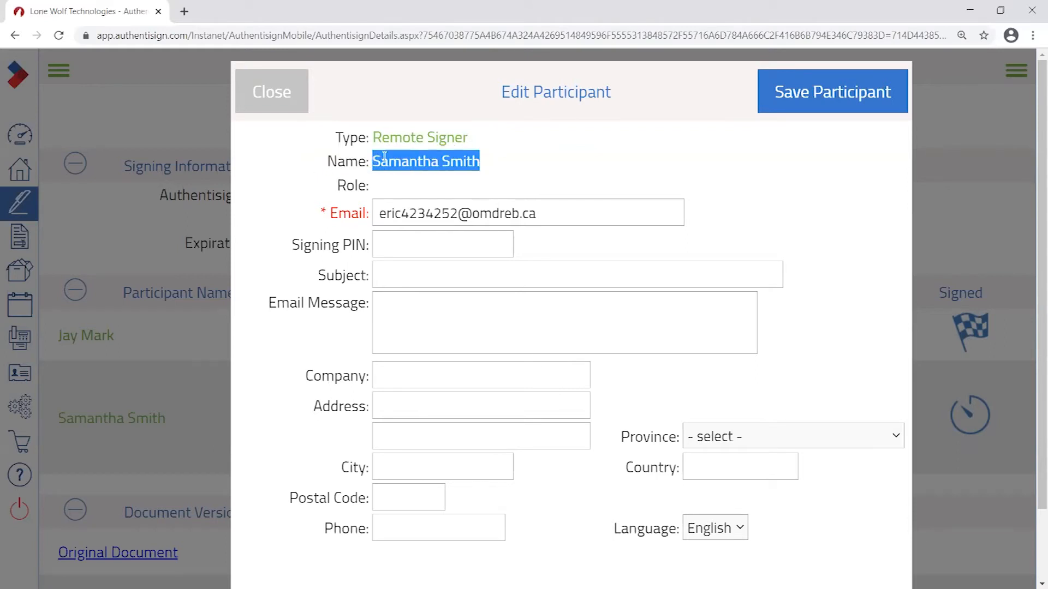
- Delete the digits just before the @ in the second signer's email address
click(552, 212)
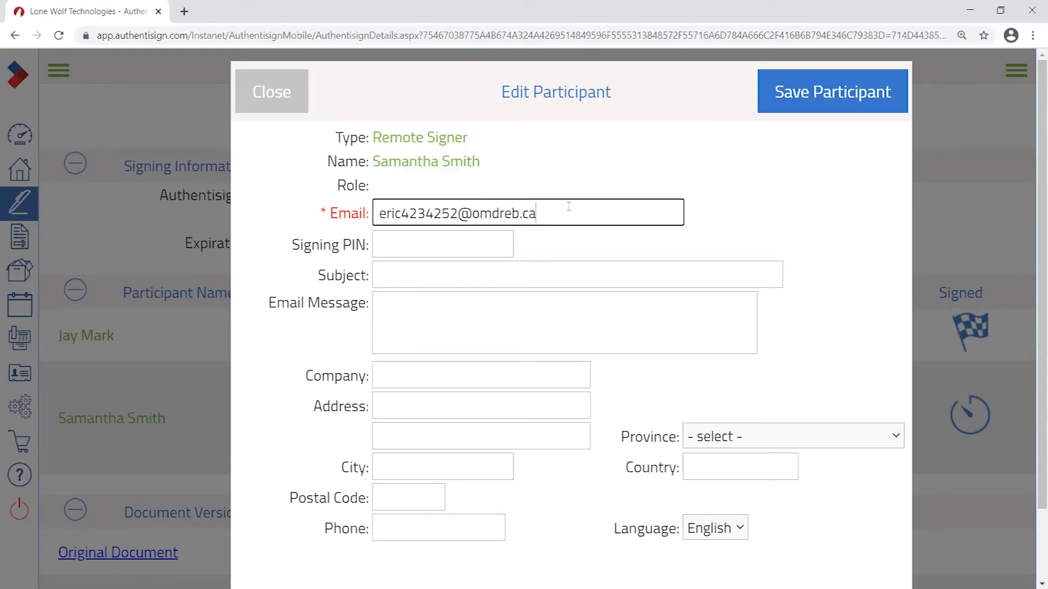
triple_click(551, 211)
drag(458, 213, 402, 214)
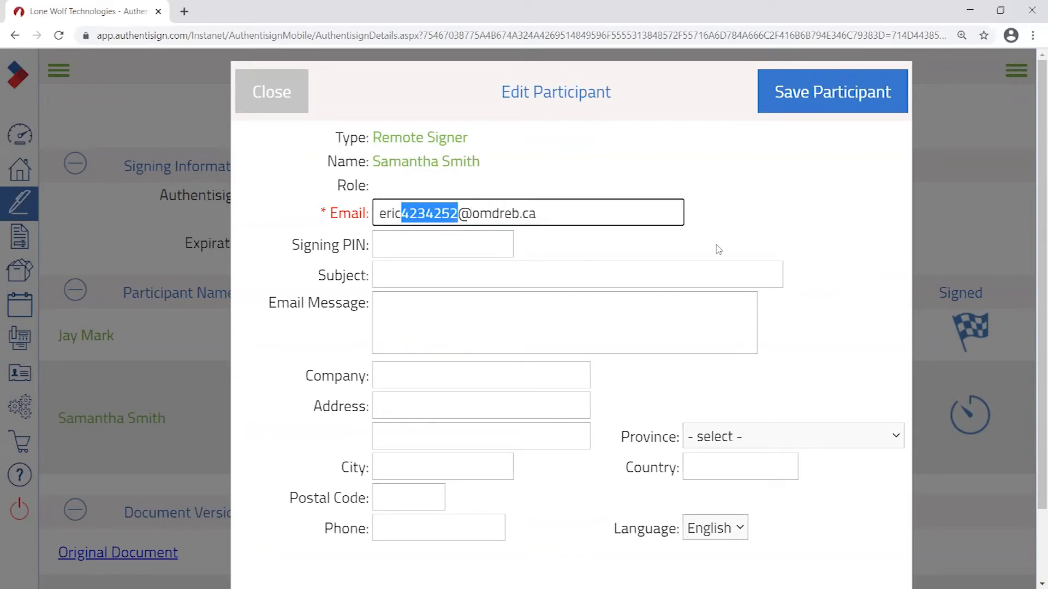
key(BackSpace)
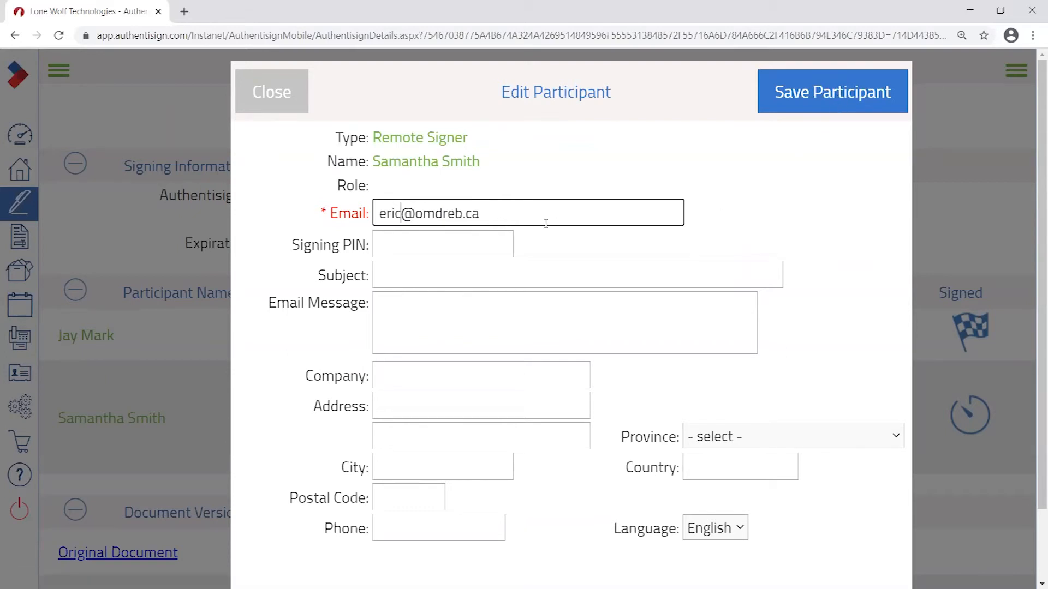
scroll(637, 278, down, 2)
scroll(637, 279, up, 2)
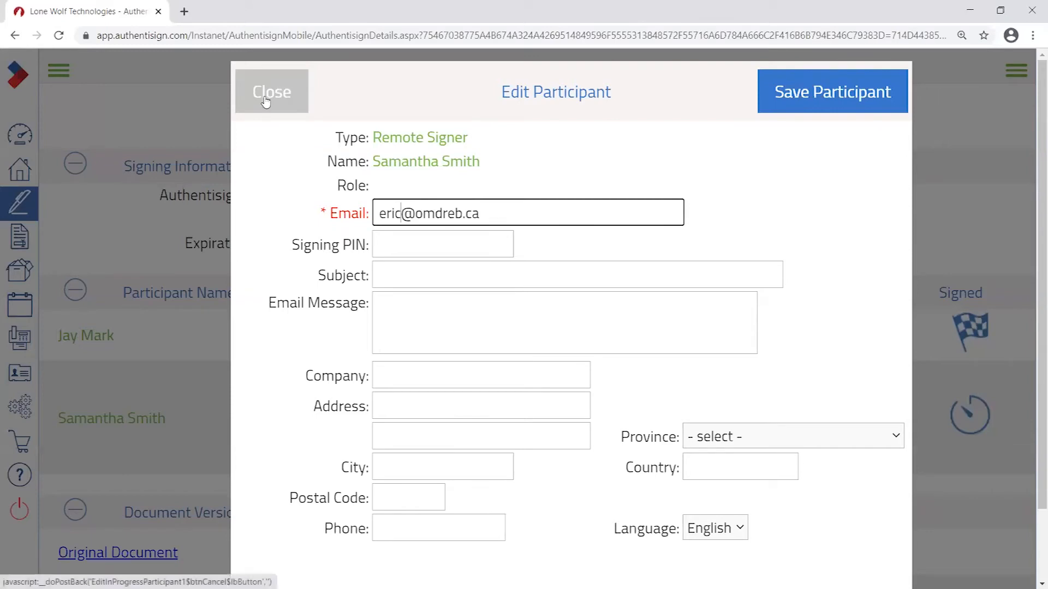
- Close the participant editor without saving and collapse the Document Versions section
click(270, 93)
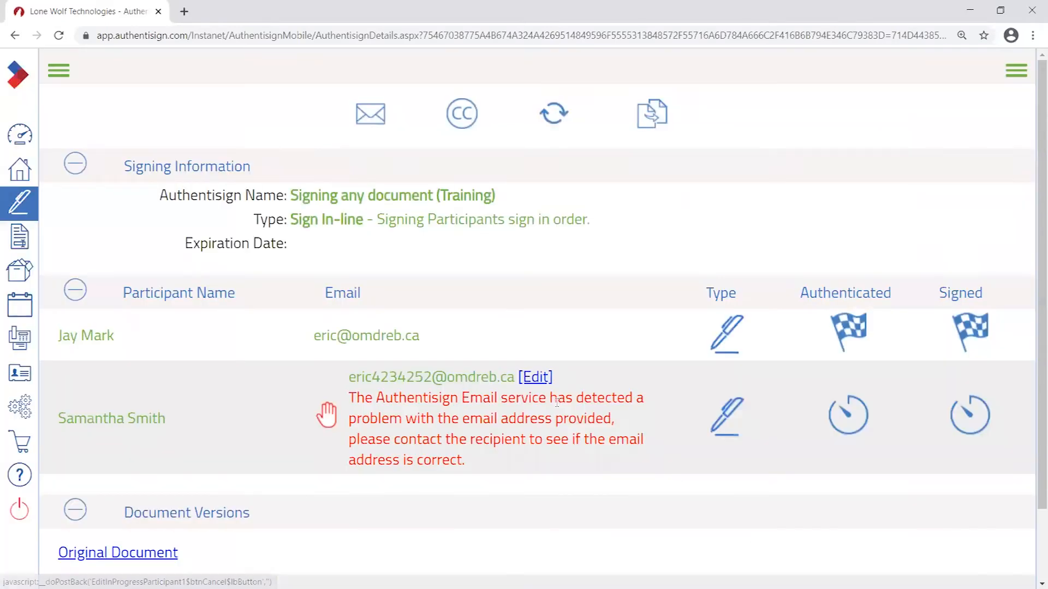
scroll(593, 443, down, 1)
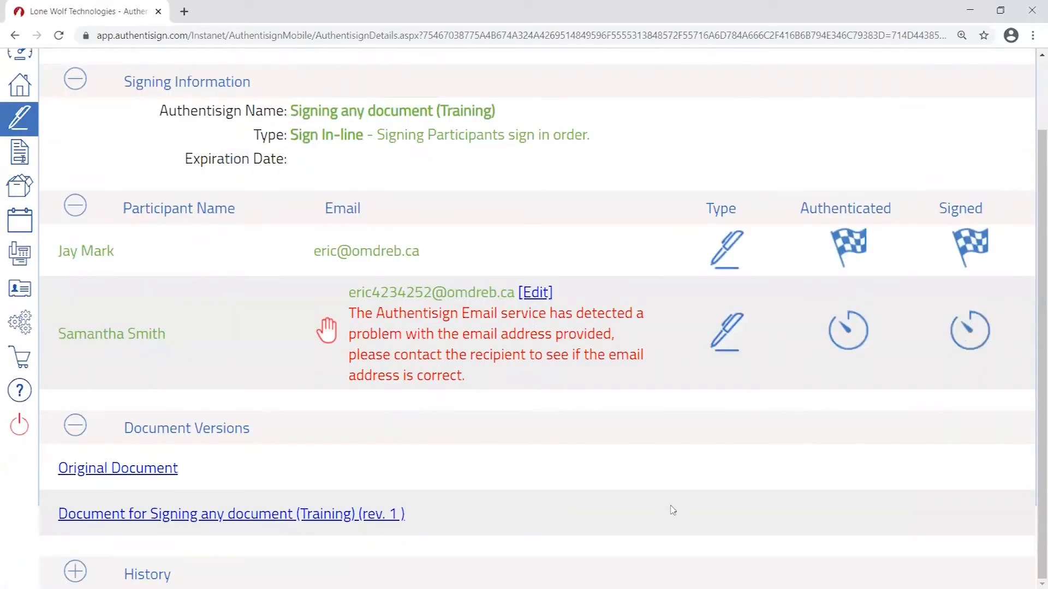
scroll(693, 257, up, 1)
scroll(237, 174, down, 1)
scroll(255, 497, up, 1)
scroll(788, 264, down, 1)
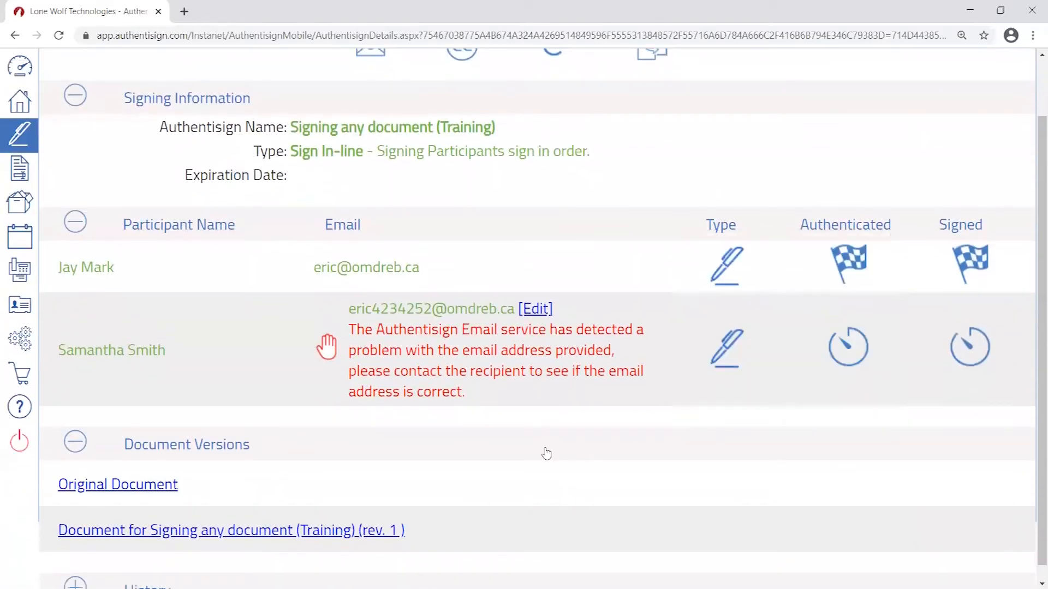
scroll(609, 428, down, 1)
click(614, 412)
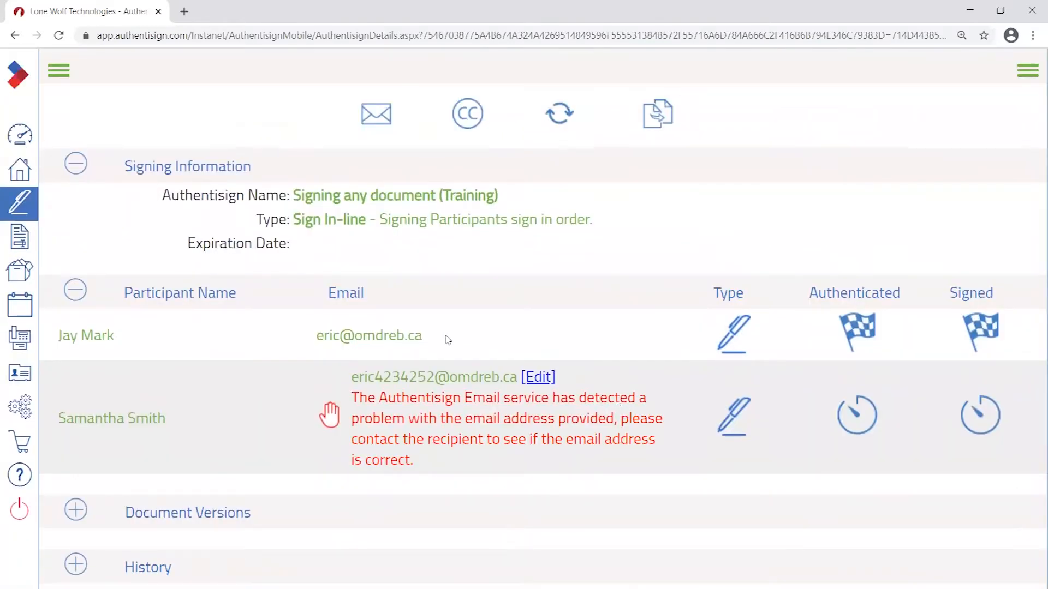
- Highlight the first signer's name, then return to the list of all signings
click(542, 378)
drag(45, 340, 161, 330)
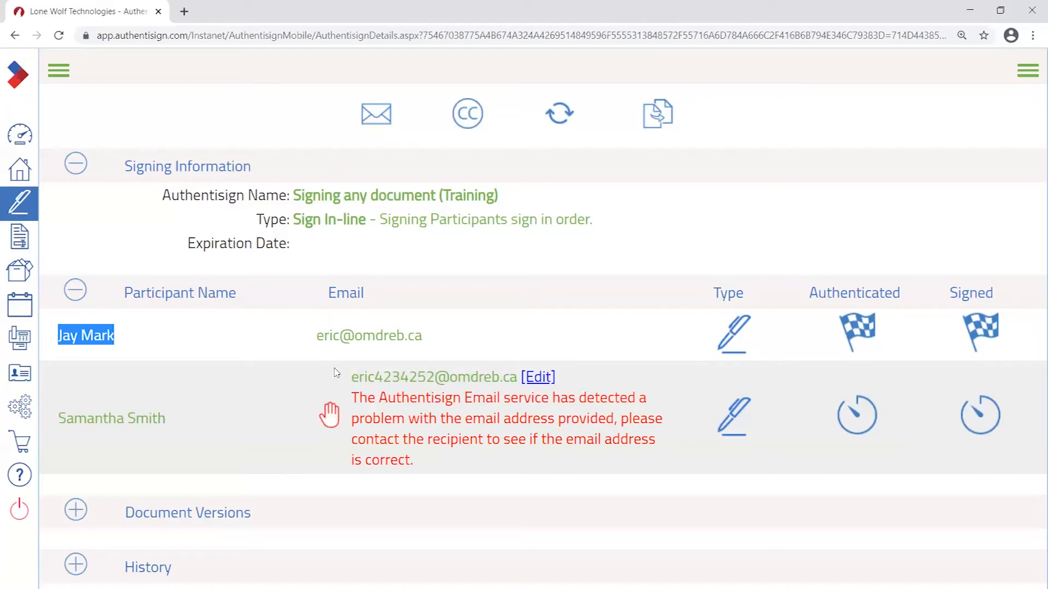
click(22, 202)
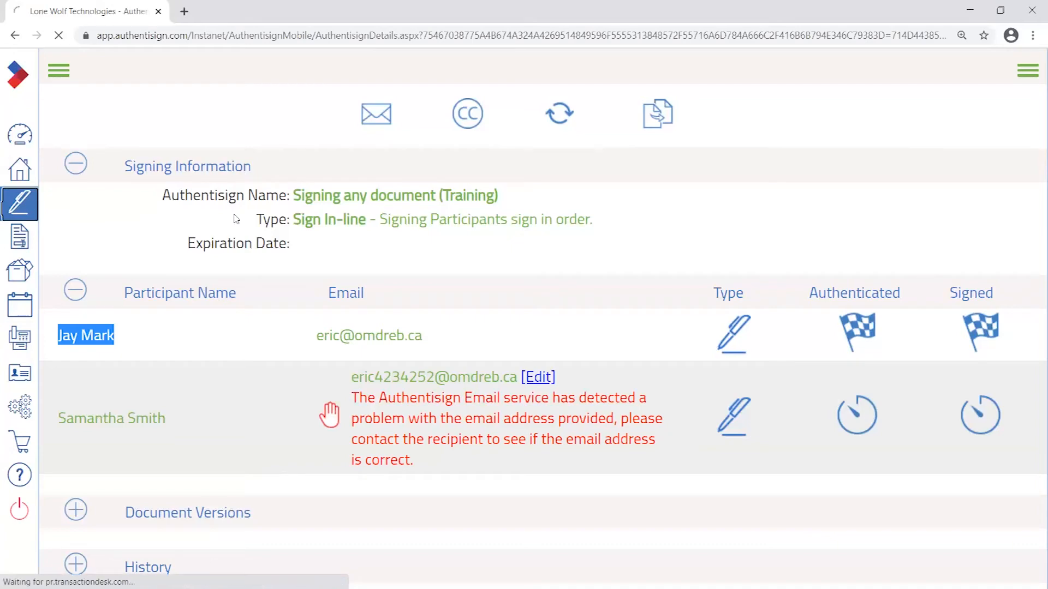
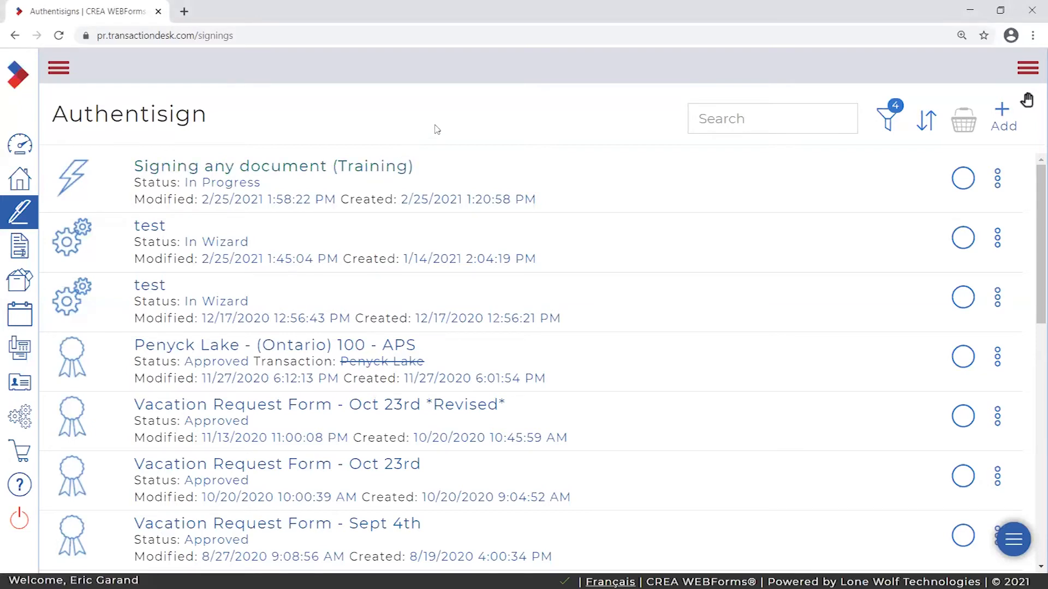
- Go back to the Member Dashboard of recent transactions and expand the sidebar labels
click(19, 146)
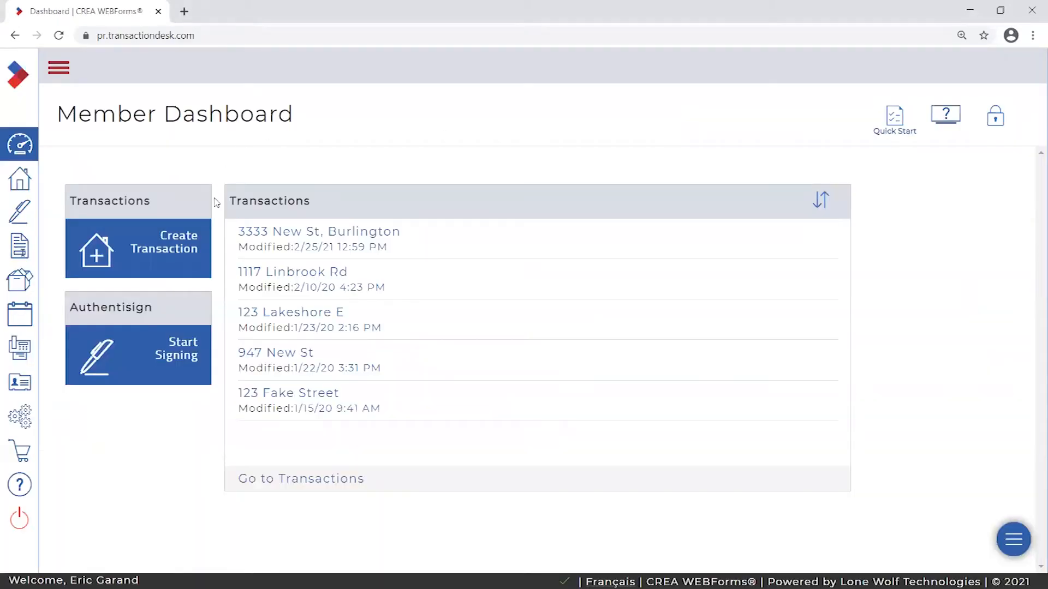
click(58, 68)
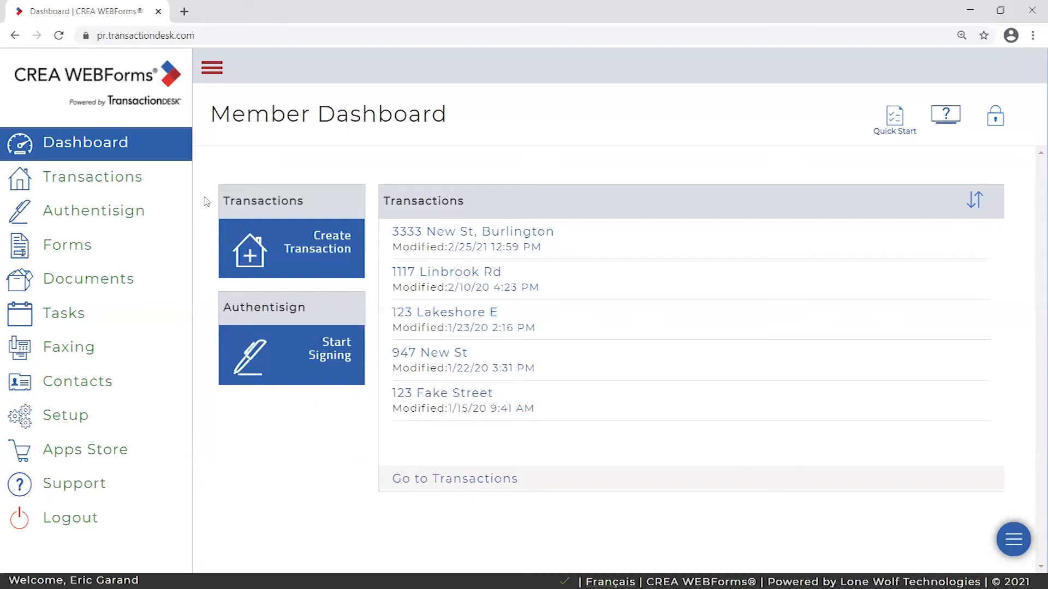
- Collapse the sidebar, expand it once more, then collapse it back to icons only
click(213, 68)
click(60, 67)
click(223, 70)
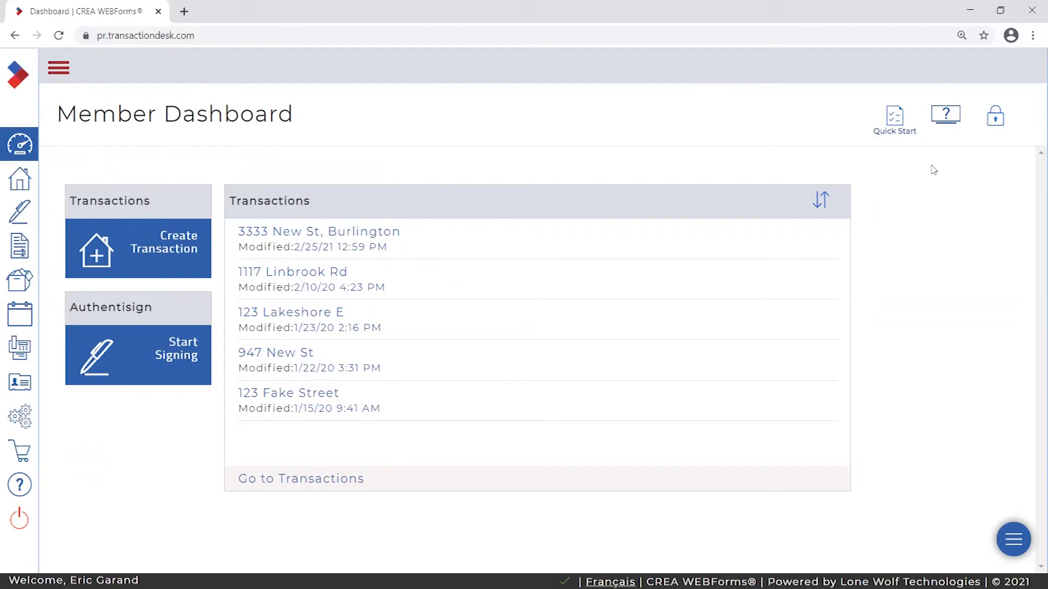
click(996, 119)
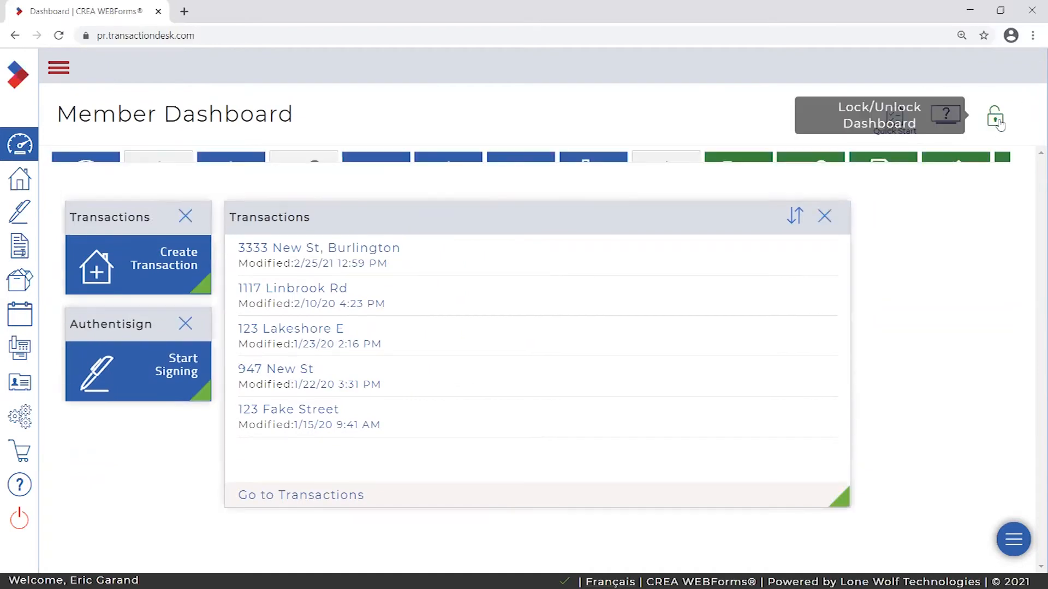
click(997, 119)
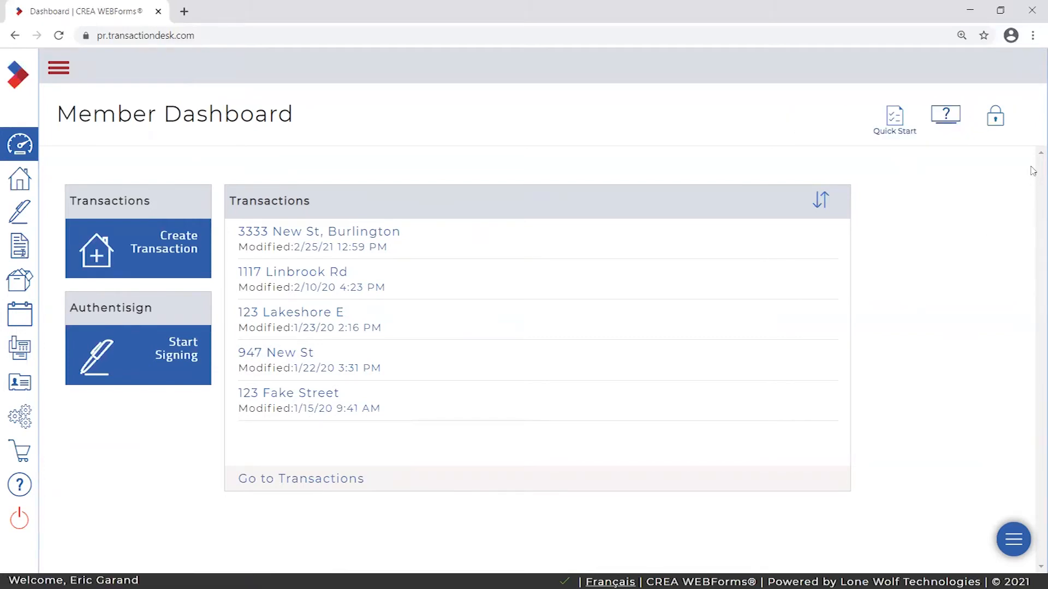
click(996, 119)
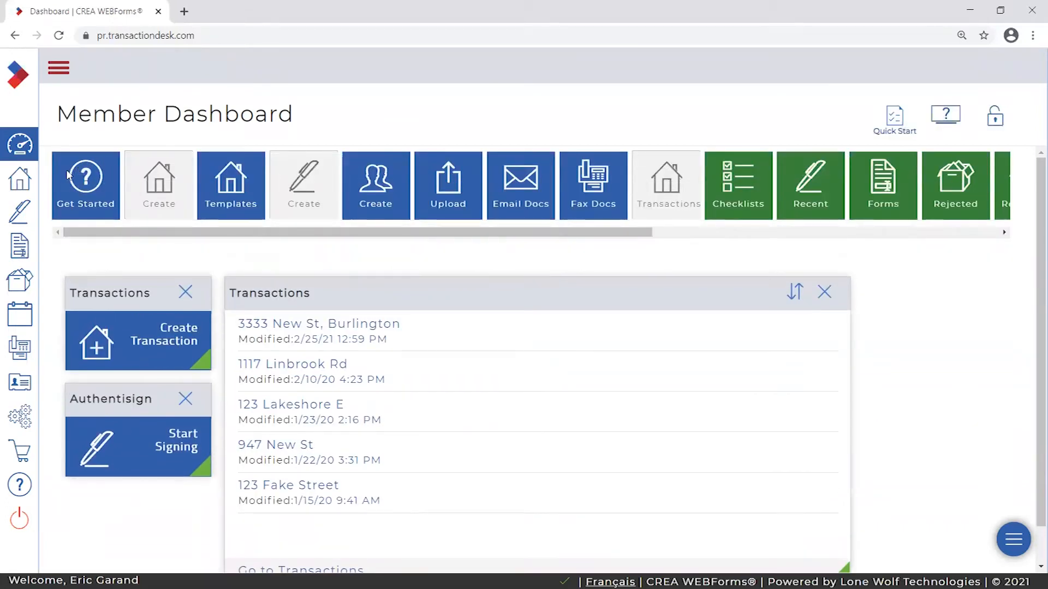
click(994, 118)
click(994, 117)
- Narrow the Transactions list widget and add a recent Authentisign signings widget
drag(852, 348, 620, 343)
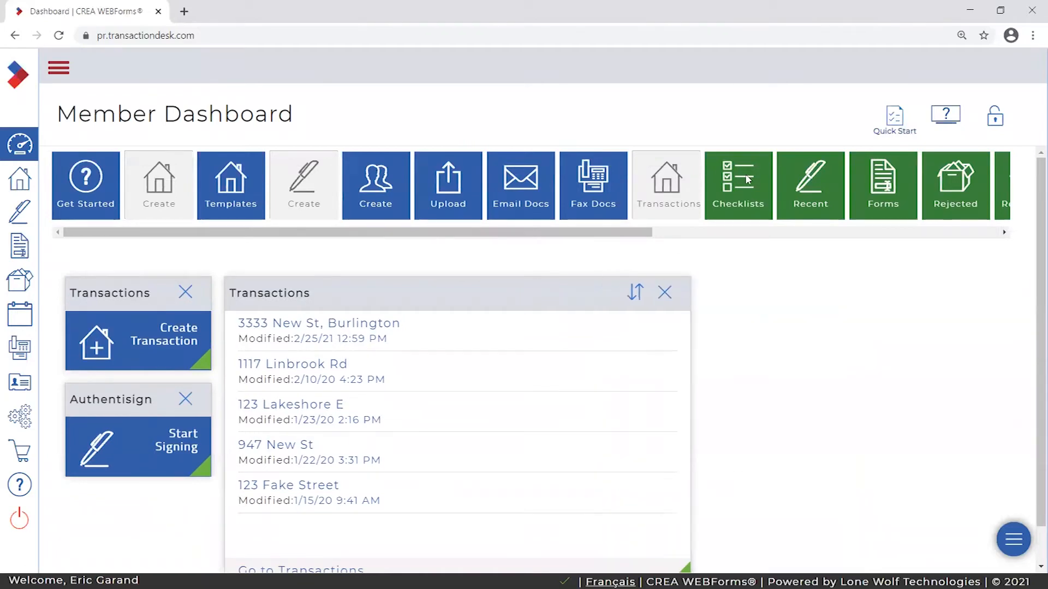
drag(804, 185, 873, 314)
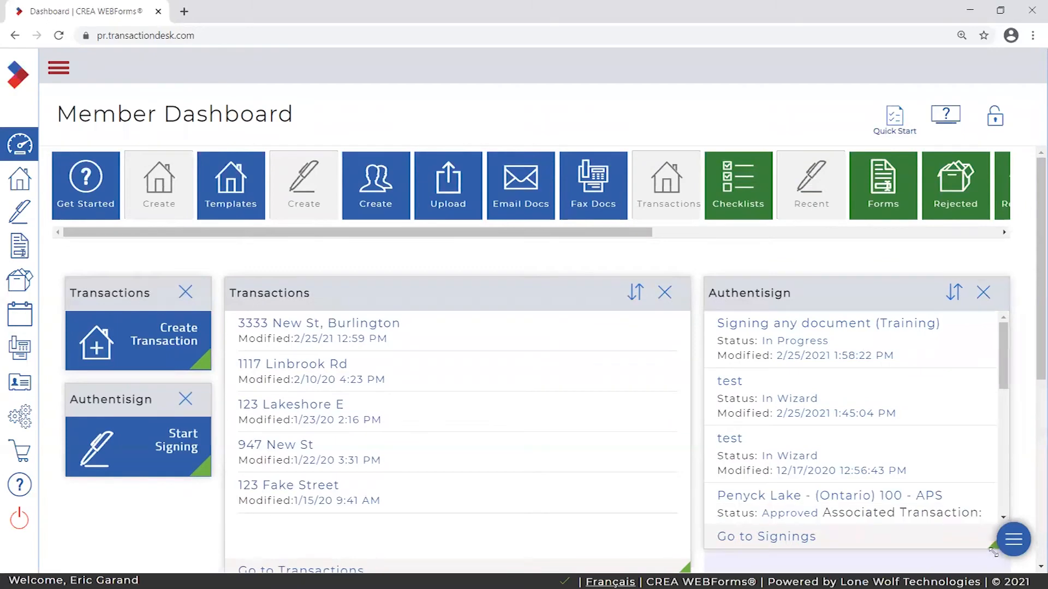
drag(821, 306, 836, 318)
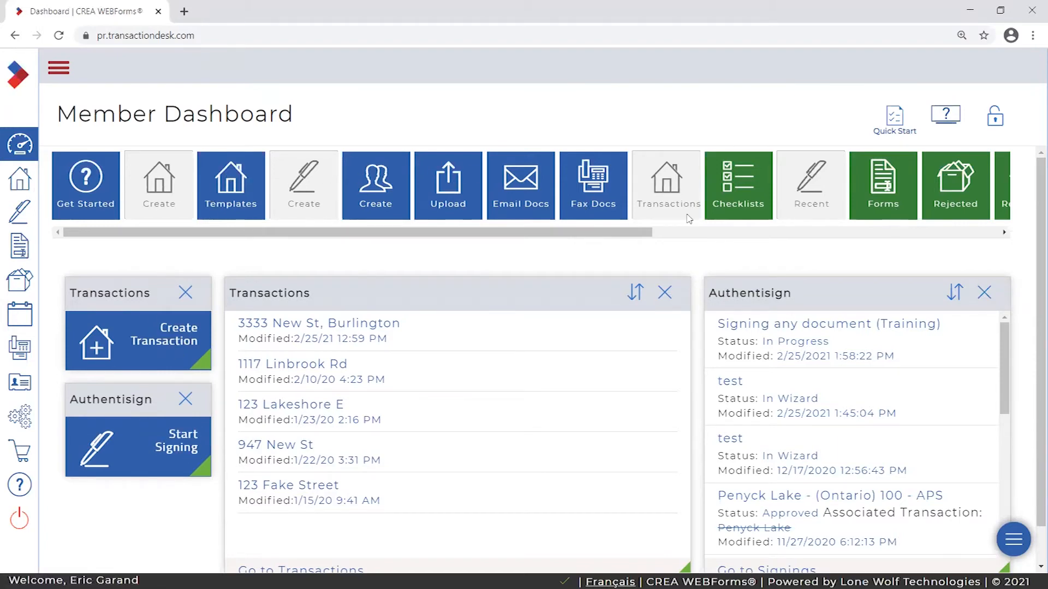
drag(605, 233, 708, 236)
- Try repositioning the Authentisign widget, then remove the Authentisign and Transactions list widgets
mouse_move(865, 280)
mouse_down()
mouse_move(877, 292)
mouse_move(862, 282)
mouse_up()
mouse_move(788, 308)
mouse_down()
mouse_move(799, 322)
mouse_move(744, 304)
mouse_move(792, 308)
mouse_up()
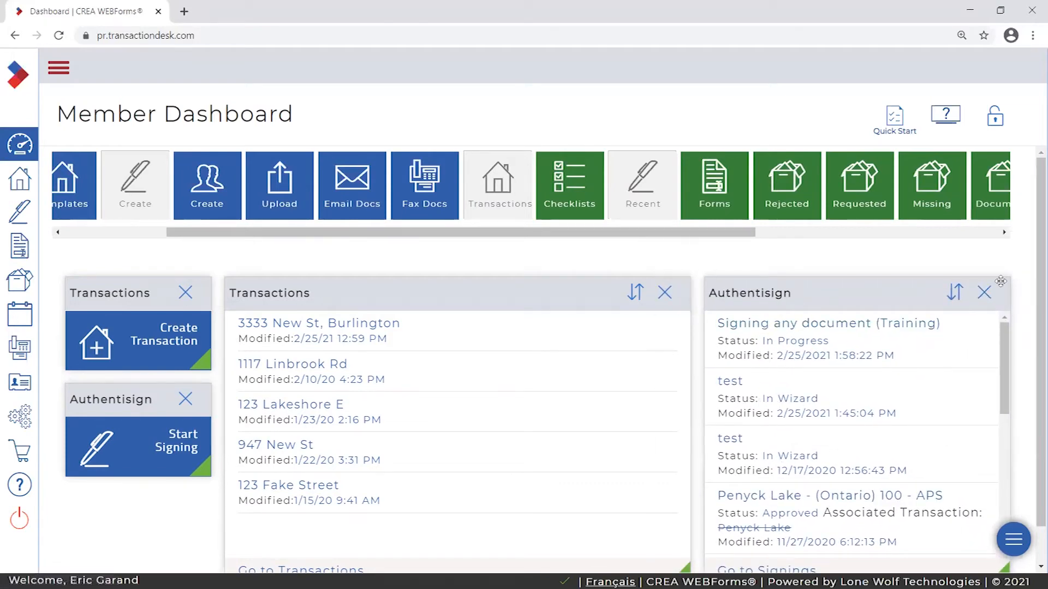
click(985, 293)
click(666, 294)
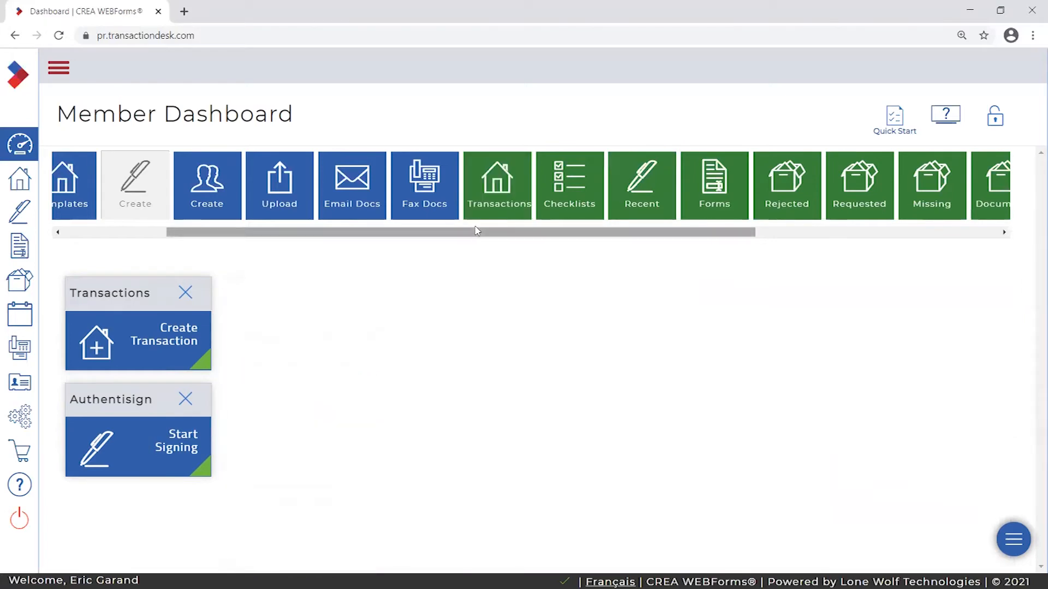
- Remove the Create Transaction and Start Signing tiles, then lock and unlock the empty dashboard
click(186, 293)
click(186, 291)
drag(355, 236, 327, 239)
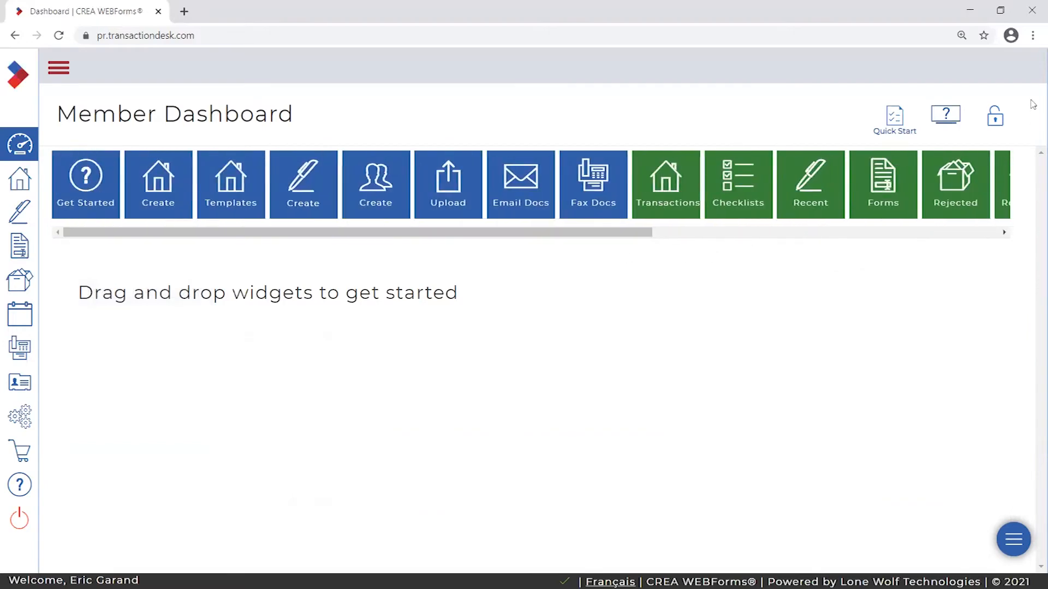
click(995, 115)
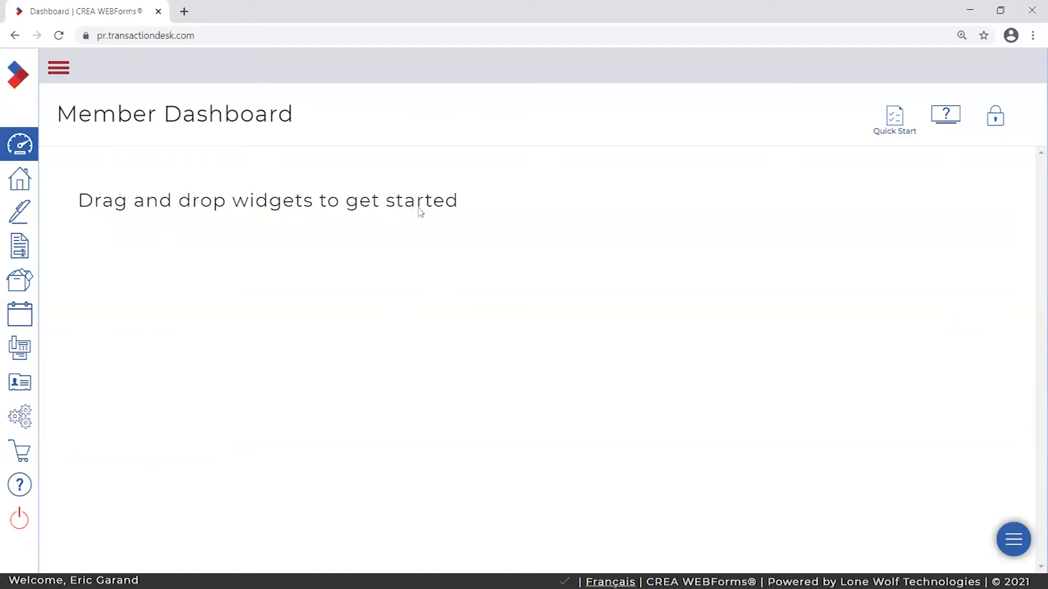
click(995, 116)
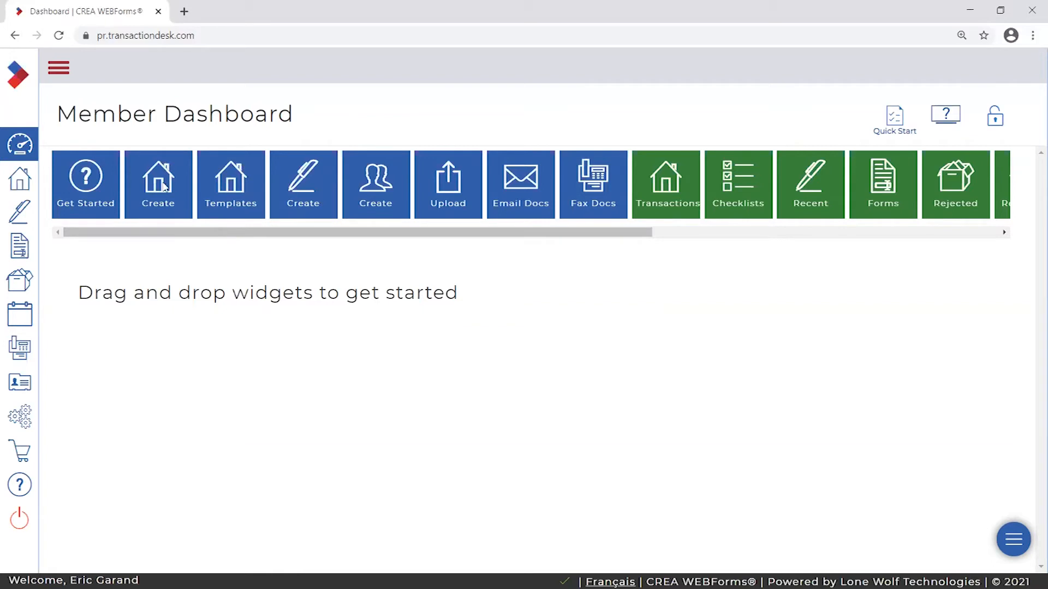
- Add a Create Transaction tile with a Start Signing tile placed below it
drag(158, 180, 167, 295)
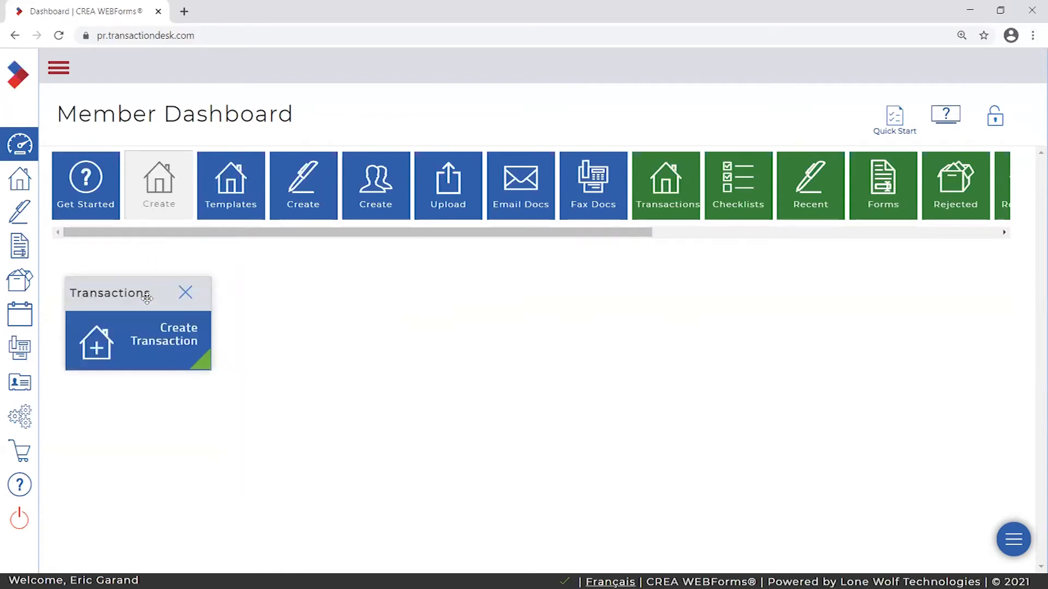
drag(297, 195, 126, 411)
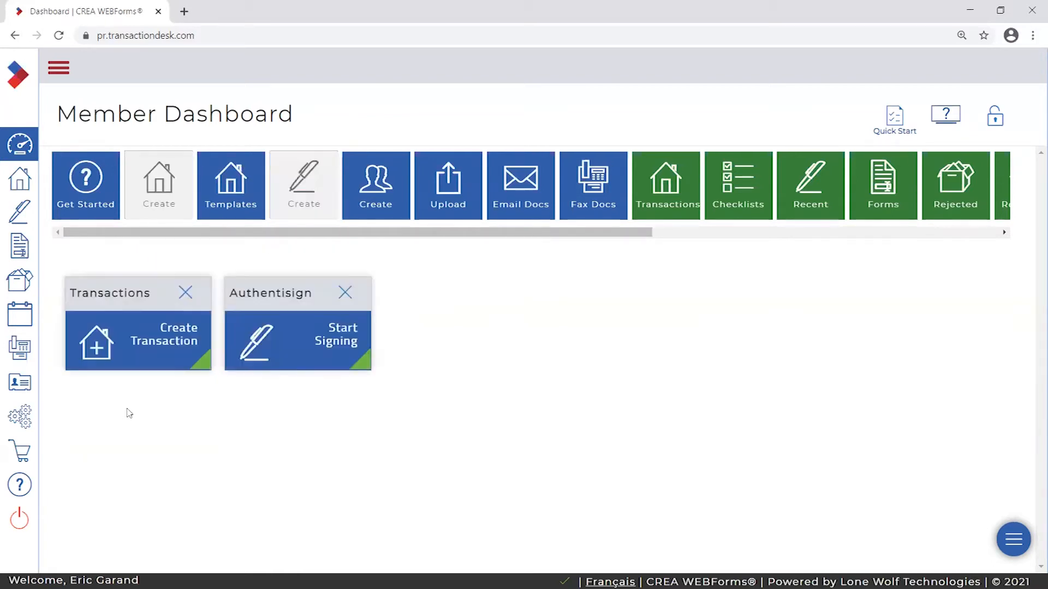
drag(284, 298, 129, 402)
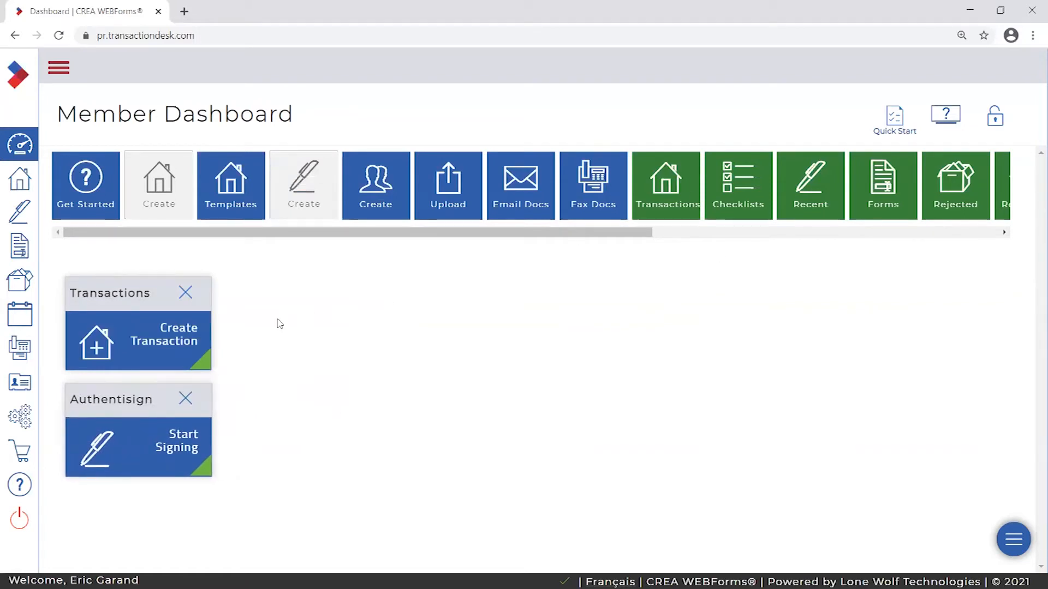
- Add a Transactions list enlarged to five entries, lock the layout, and expand the sidebar
drag(675, 182, 407, 350)
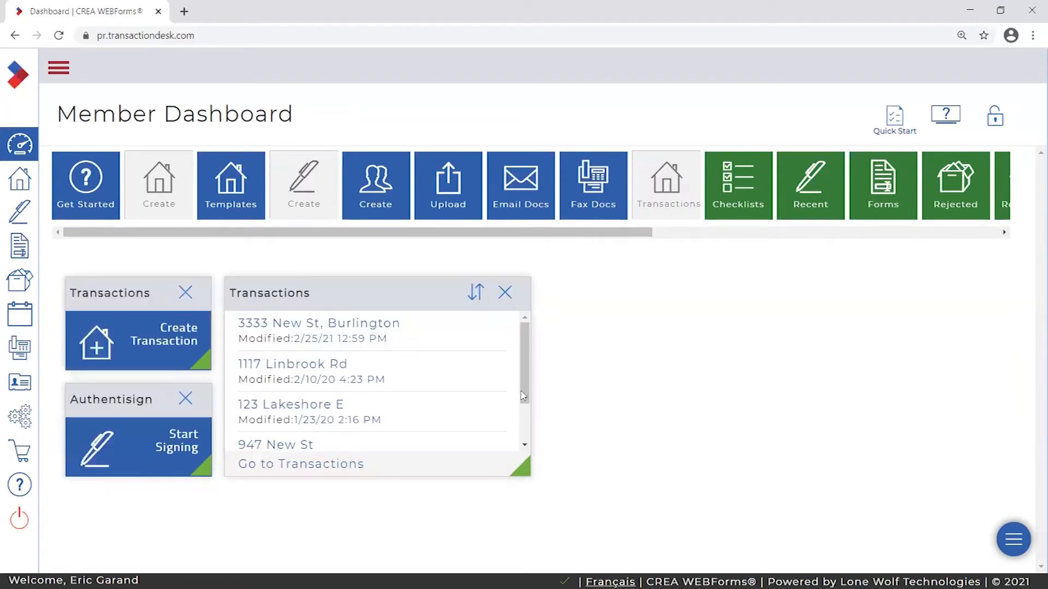
drag(597, 504, 852, 570)
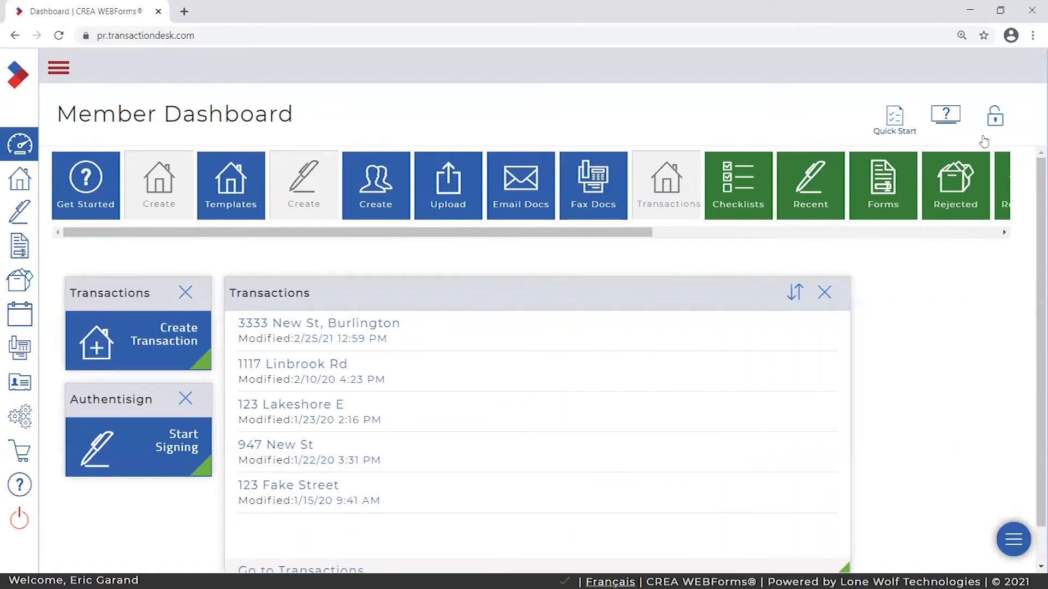
click(993, 123)
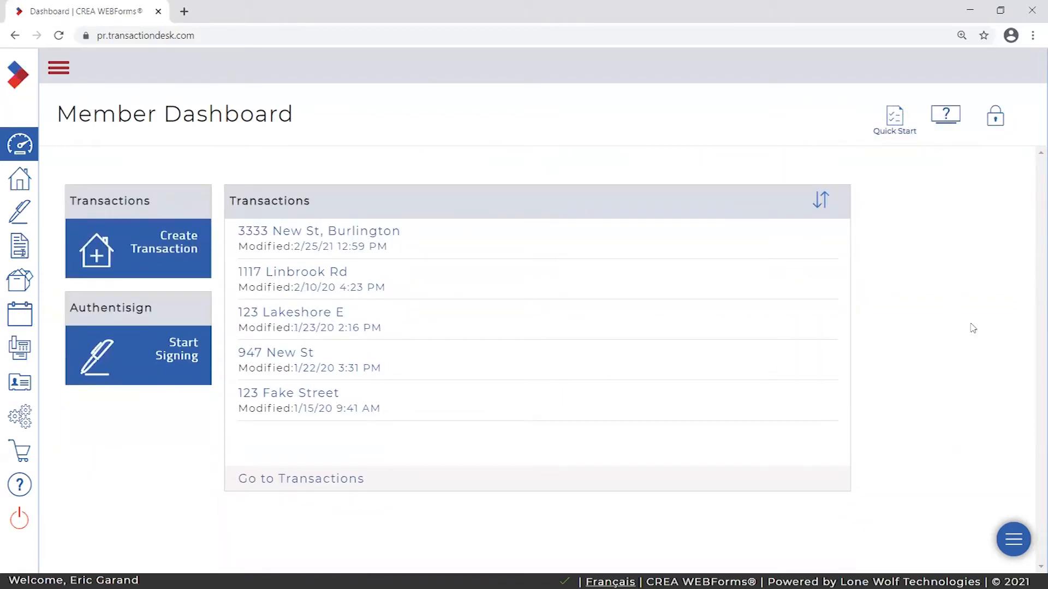
click(58, 68)
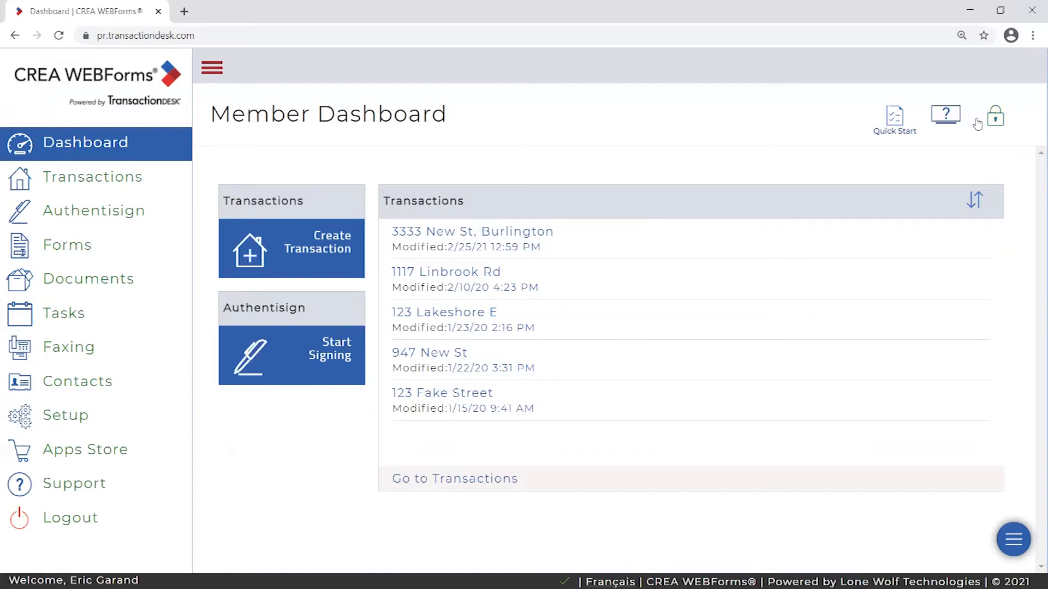
click(995, 116)
mouse_move(587, 232)
mouse_down()
mouse_move(857, 232)
mouse_move(573, 237)
mouse_up()
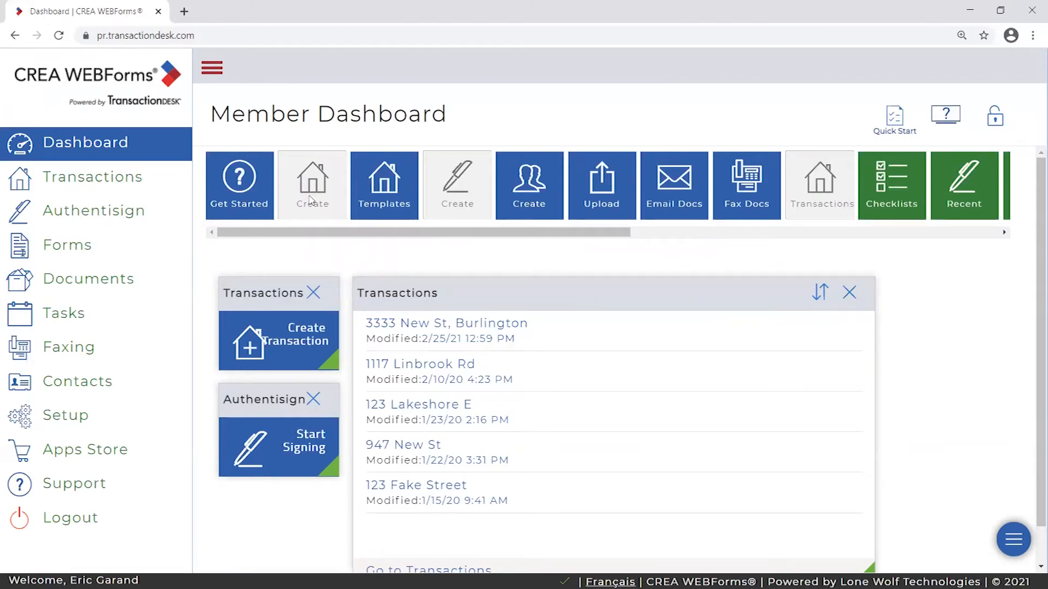
drag(428, 232, 404, 224)
mouse_move(267, 233)
mouse_down()
mouse_move(534, 236)
mouse_move(269, 240)
mouse_move(523, 238)
mouse_move(284, 228)
mouse_up()
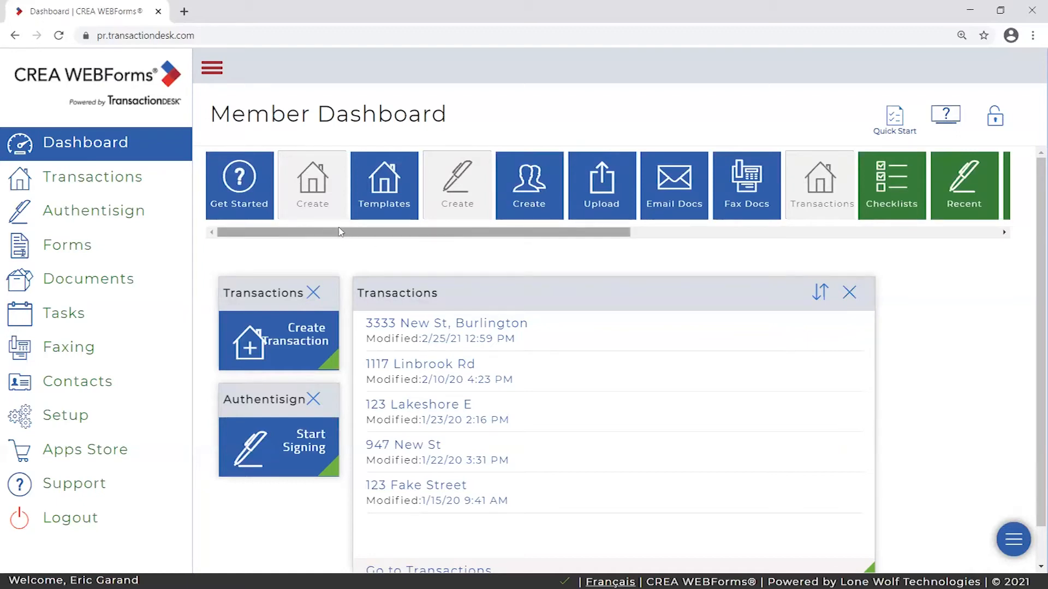
scroll(386, 230, right, 2)
scroll(386, 229, left, 2)
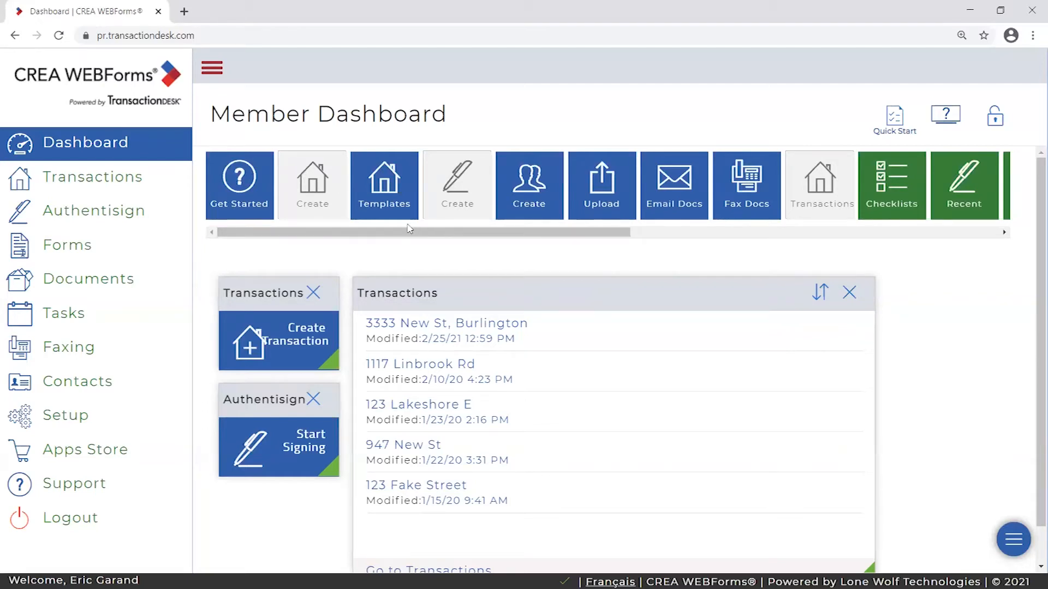
scroll(518, 238, right, 2)
drag(516, 235, 205, 221)
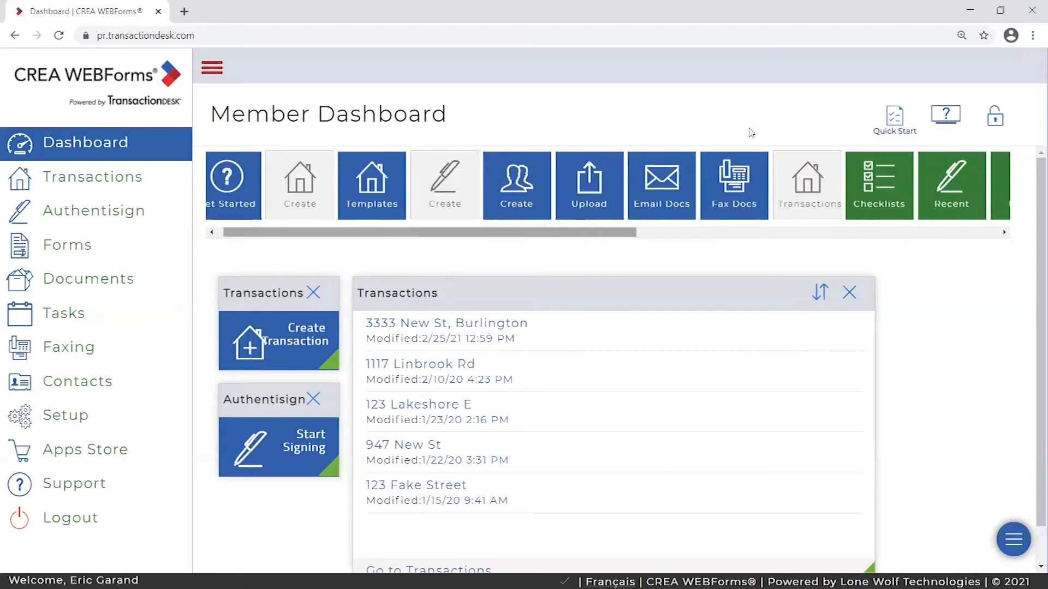
click(997, 117)
right_click(999, 115)
click(996, 107)
click(996, 113)
click(997, 113)
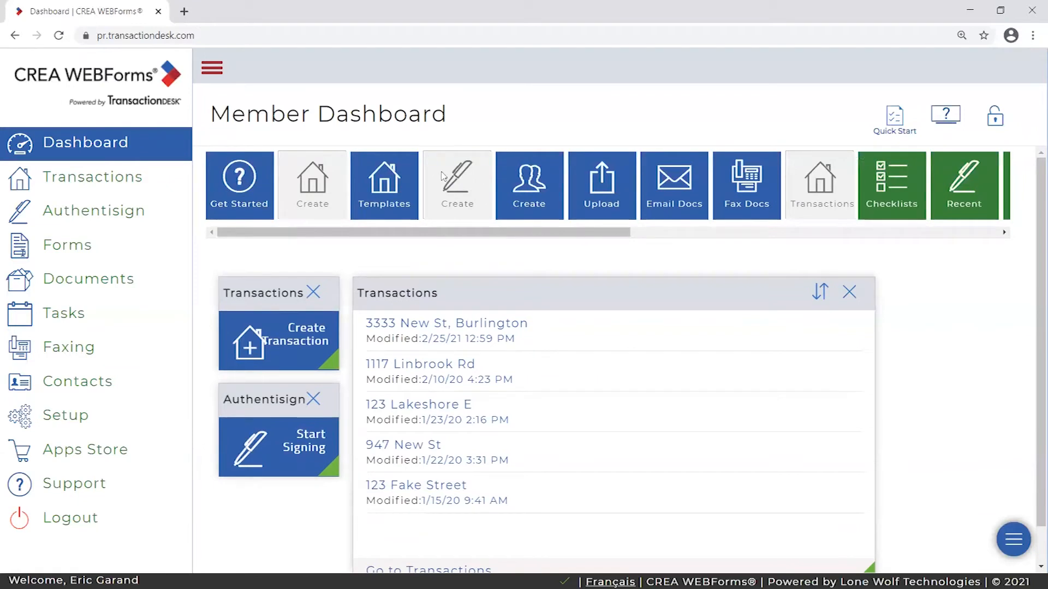
scroll(376, 234, down, 1)
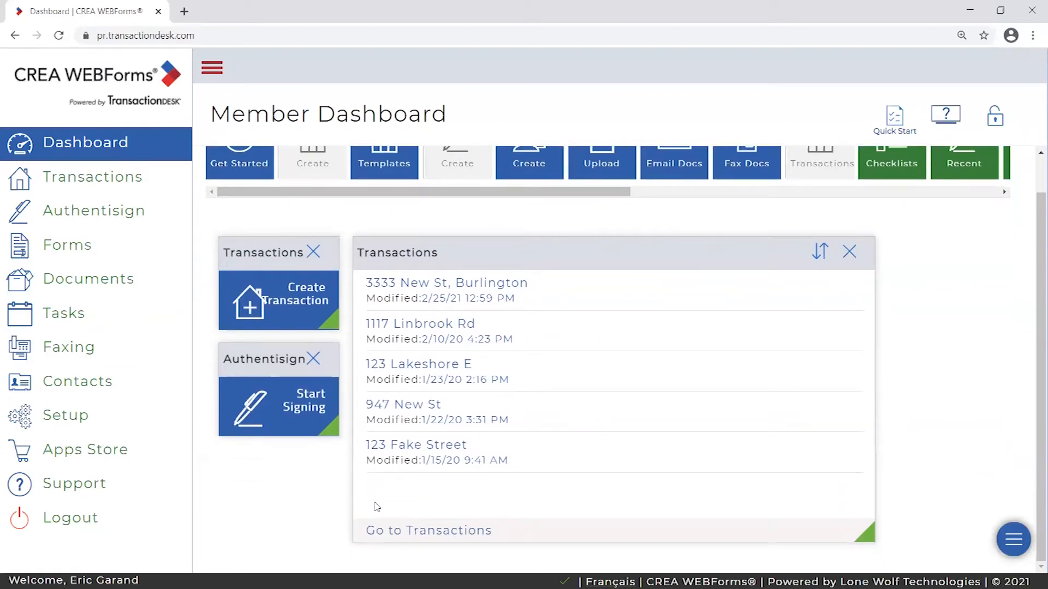
scroll(760, 404, up, 1)
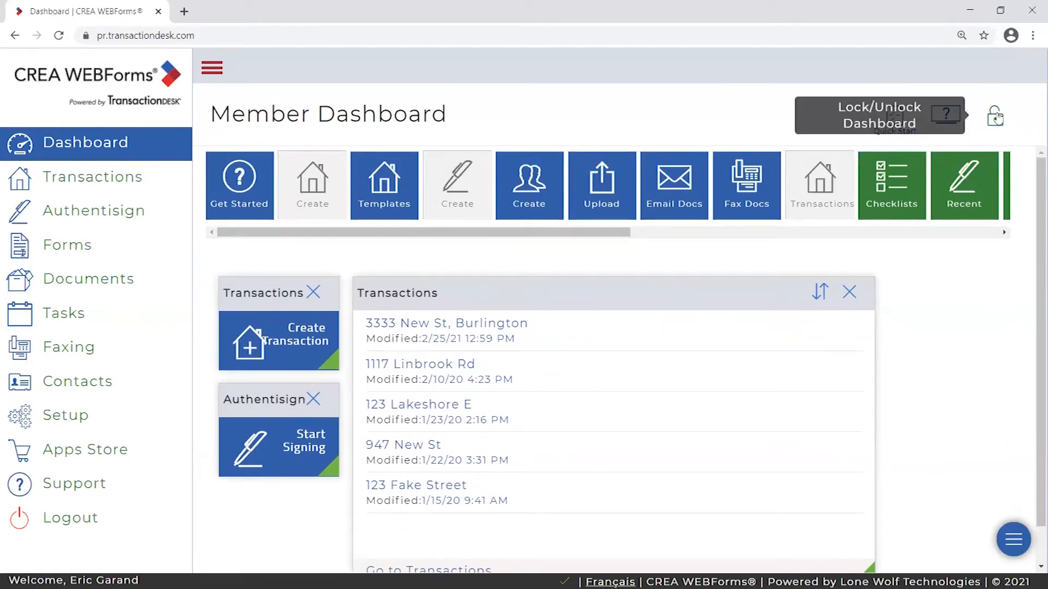
click(995, 116)
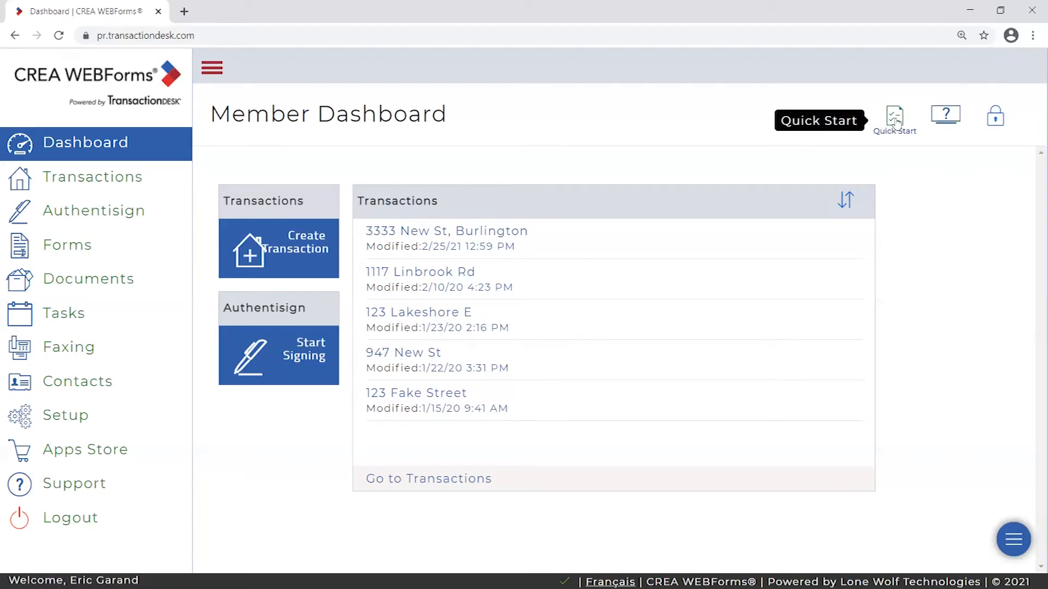
- Open the Quick Start help guide and inspect its realtorlink.ca page address
click(895, 122)
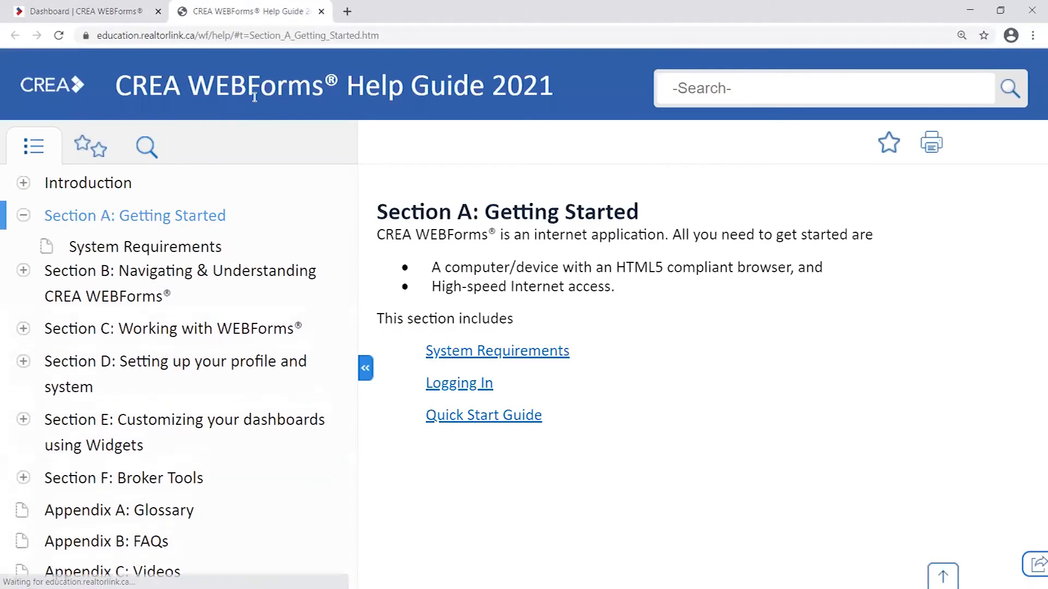
click(155, 35)
drag(169, 35, 226, 34)
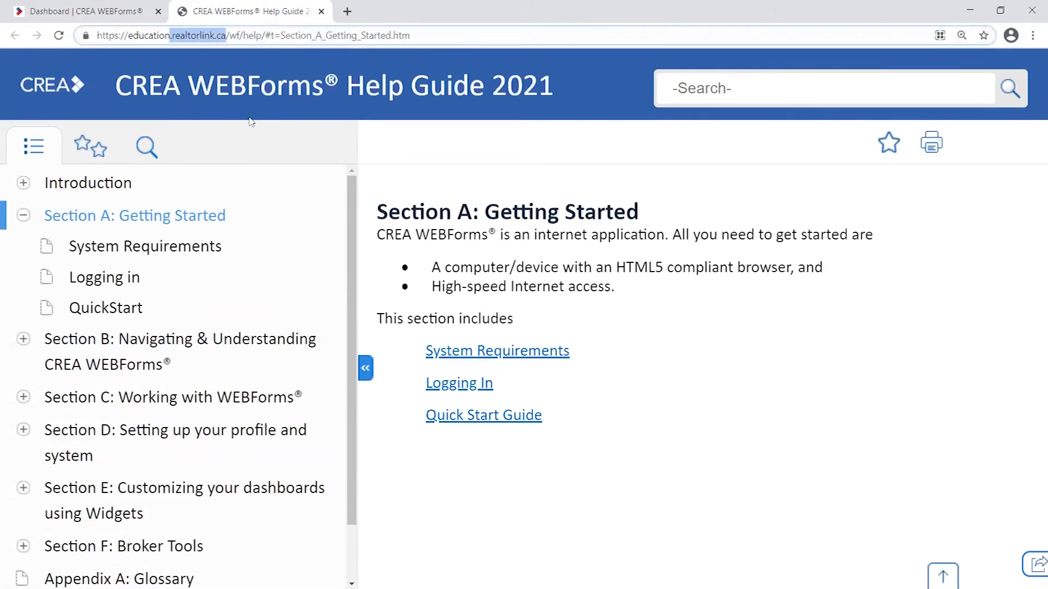
click(438, 33)
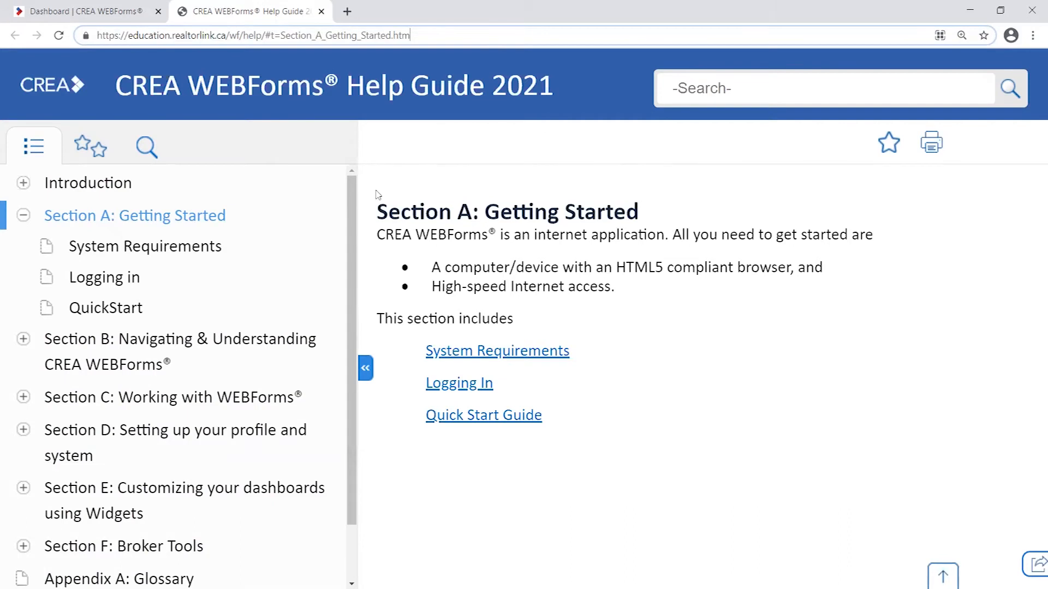
click(424, 160)
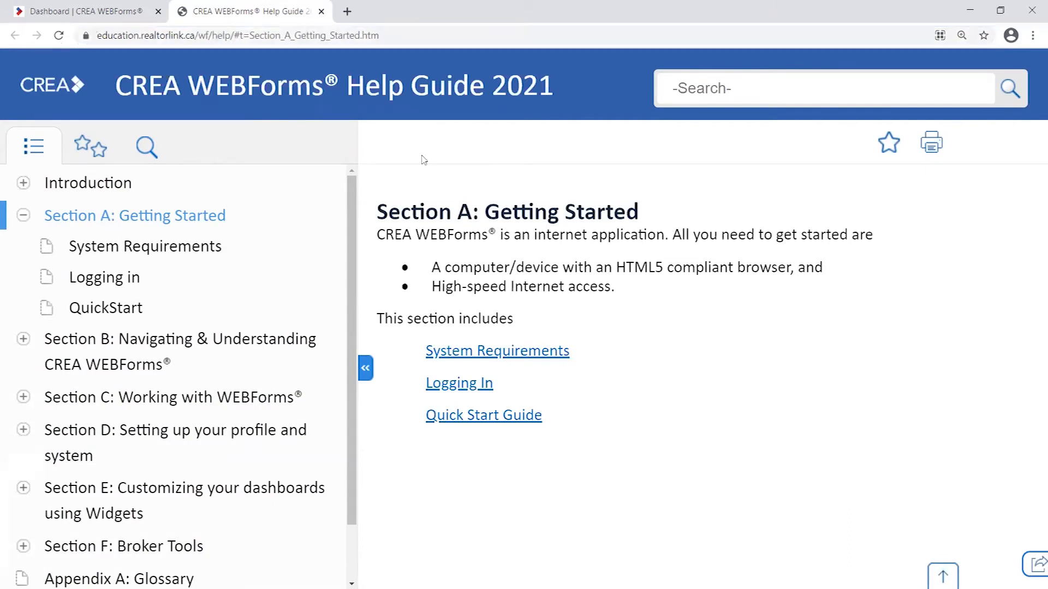
click(135, 16)
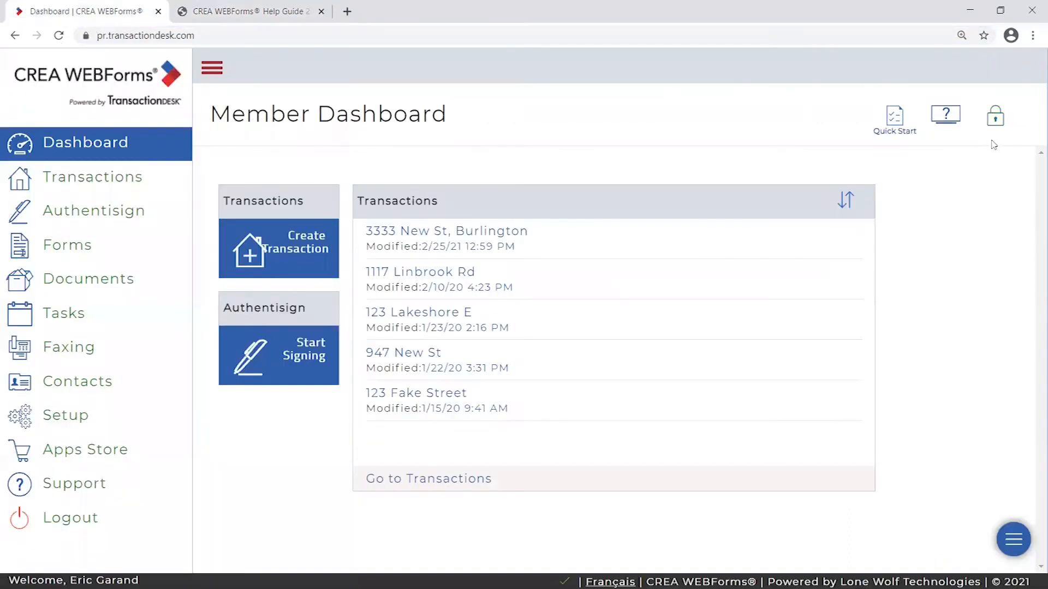
click(278, 18)
- View the help page's HTML source, then close it
scroll(349, 273, down, 1)
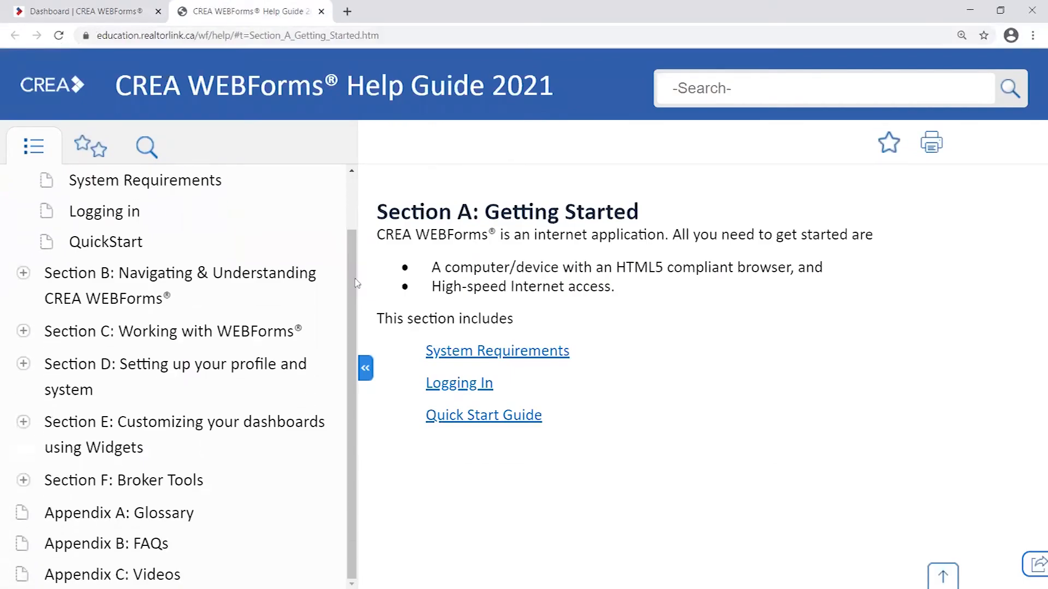
scroll(358, 284, up, 1)
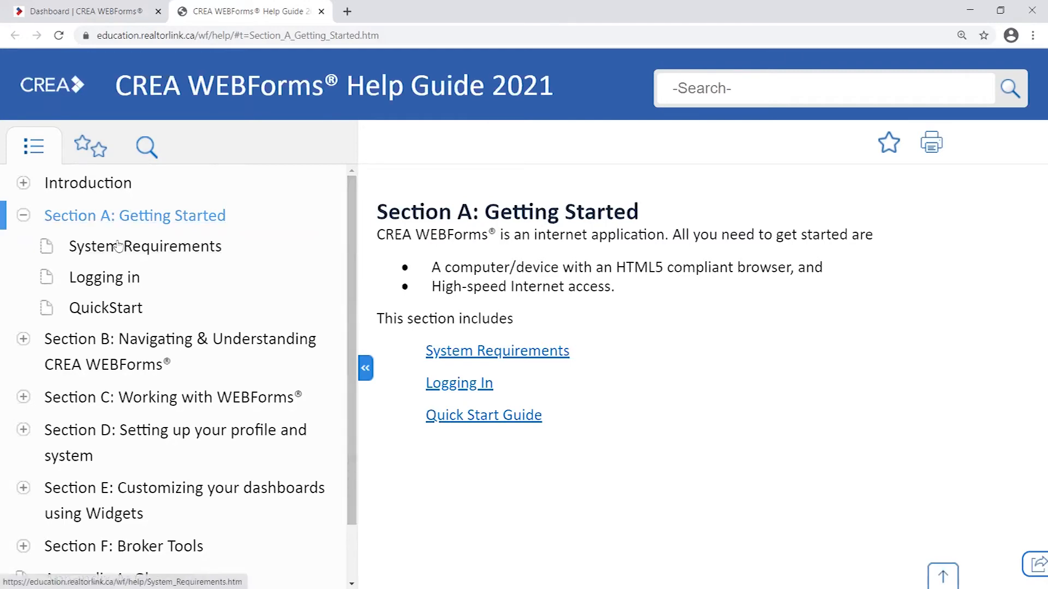
scroll(78, 414, down, 1)
right_click(78, 396)
click(109, 562)
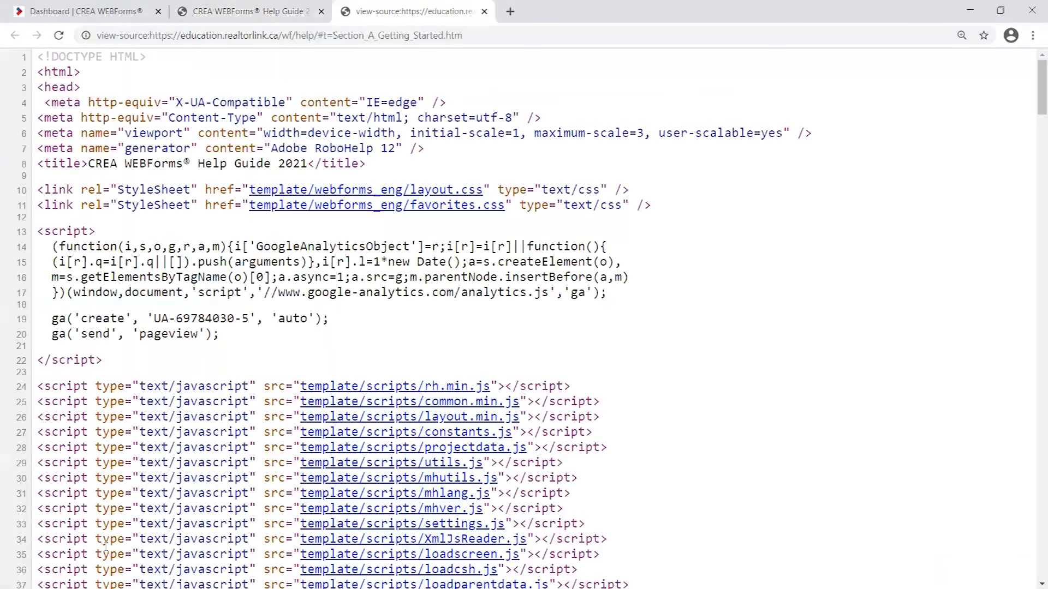
click(483, 11)
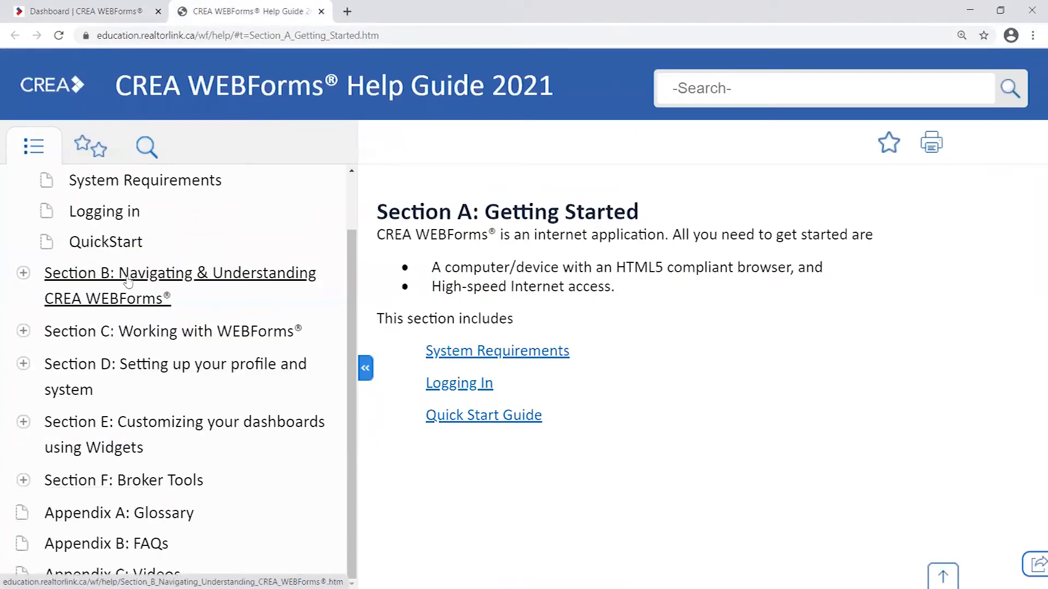
- Visit Appendix A: Glossary, then Section C's Creating a transaction template topic
right_click(207, 505)
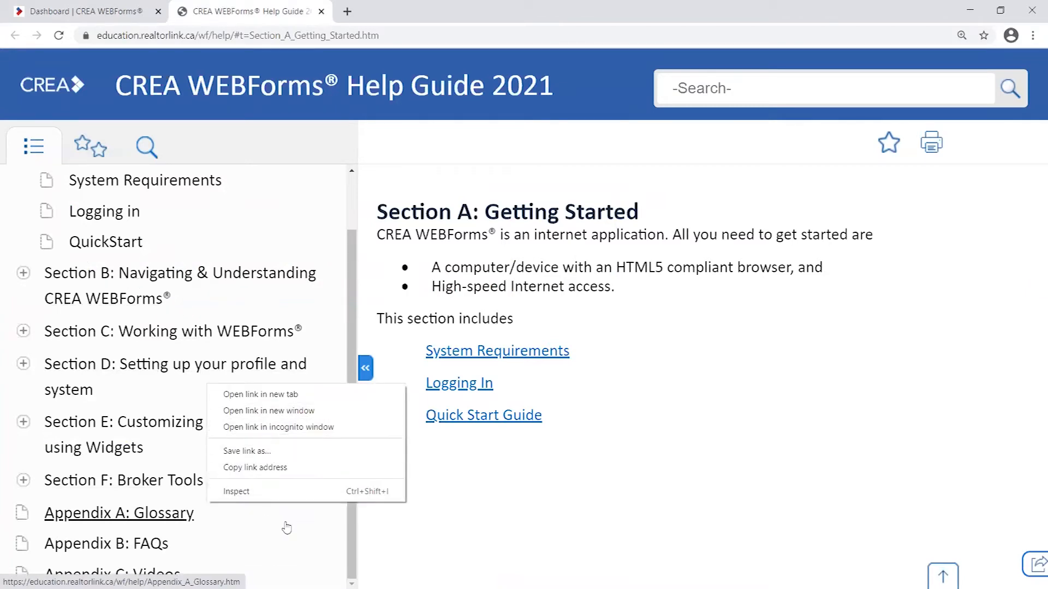
click(178, 509)
scroll(285, 285, up, 2)
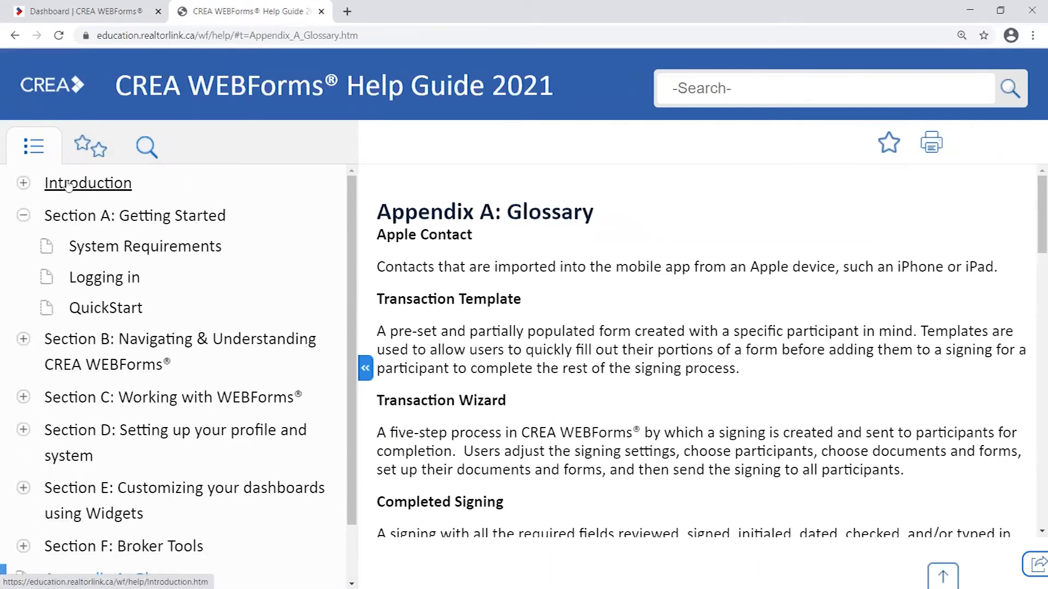
click(158, 399)
scroll(158, 404, down, 2)
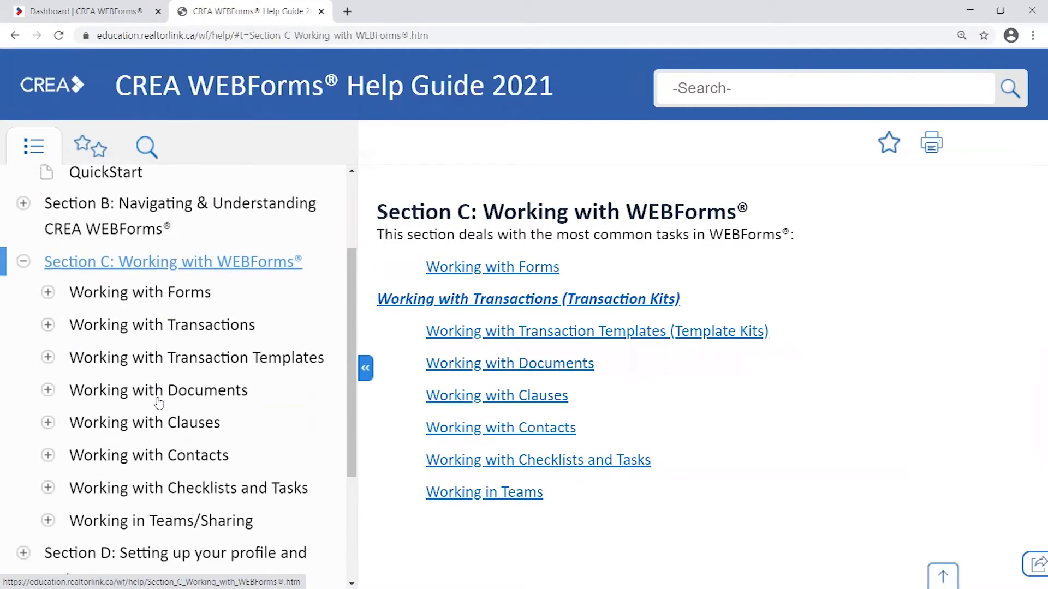
click(230, 360)
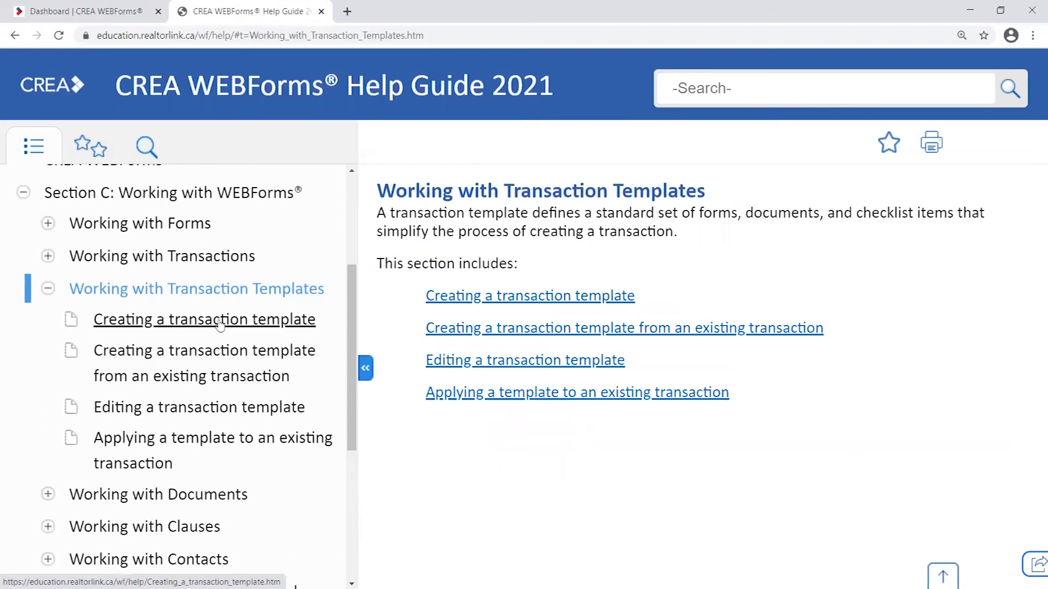
click(220, 324)
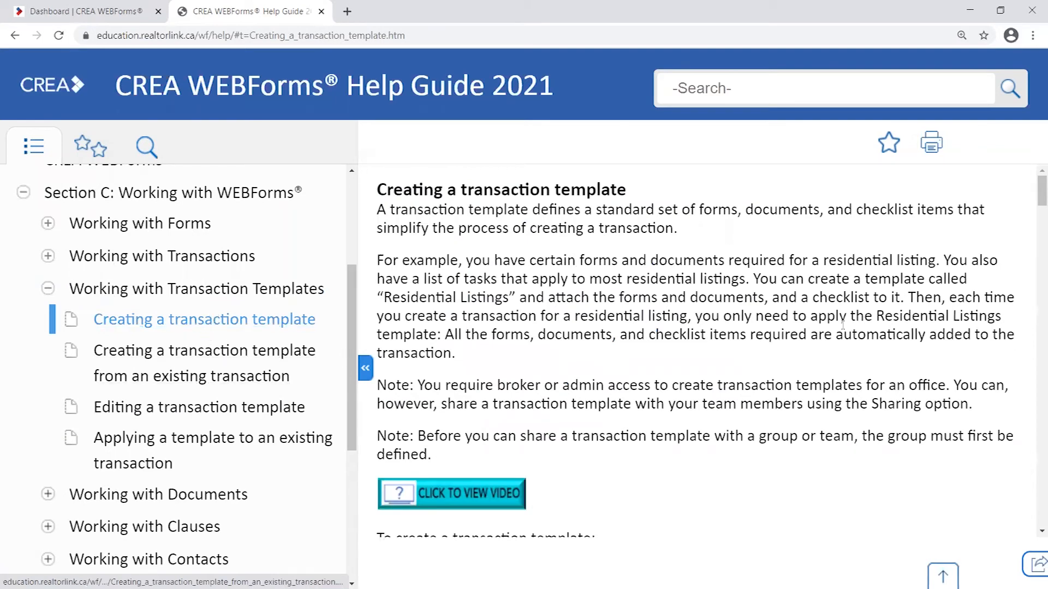
- Read down to the template's naming and saving steps 4–5, then close the help guide
scroll(760, 306, down, 3)
scroll(760, 307, down, 10)
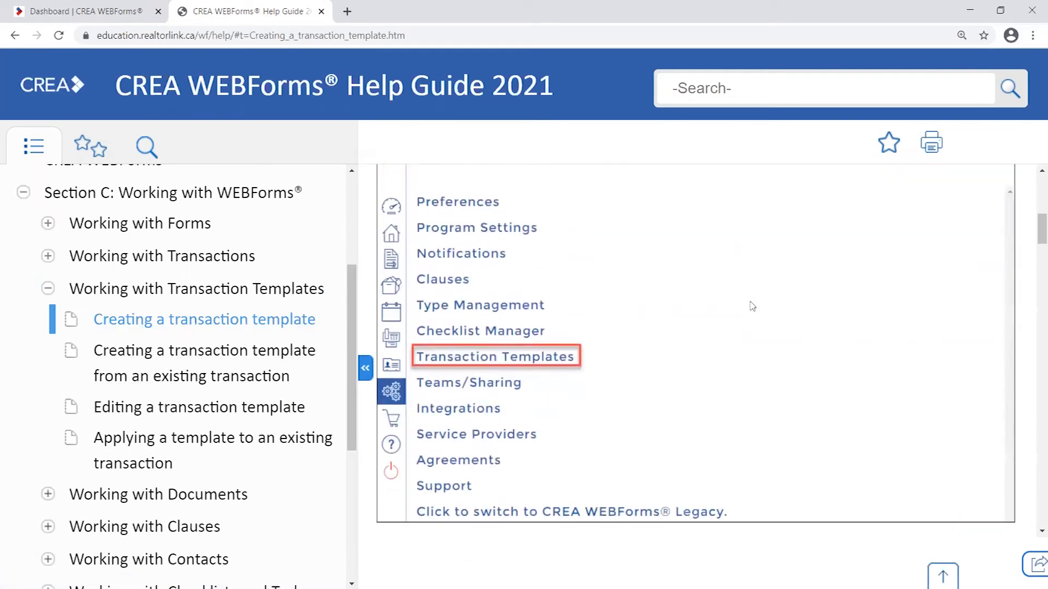
scroll(745, 313, down, 8)
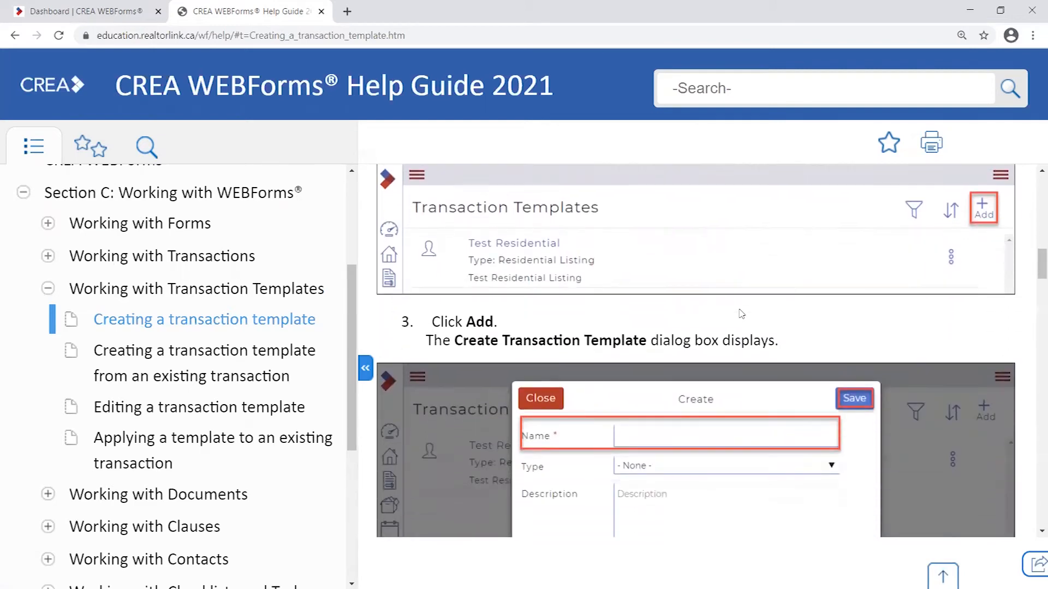
scroll(737, 314, down, 3)
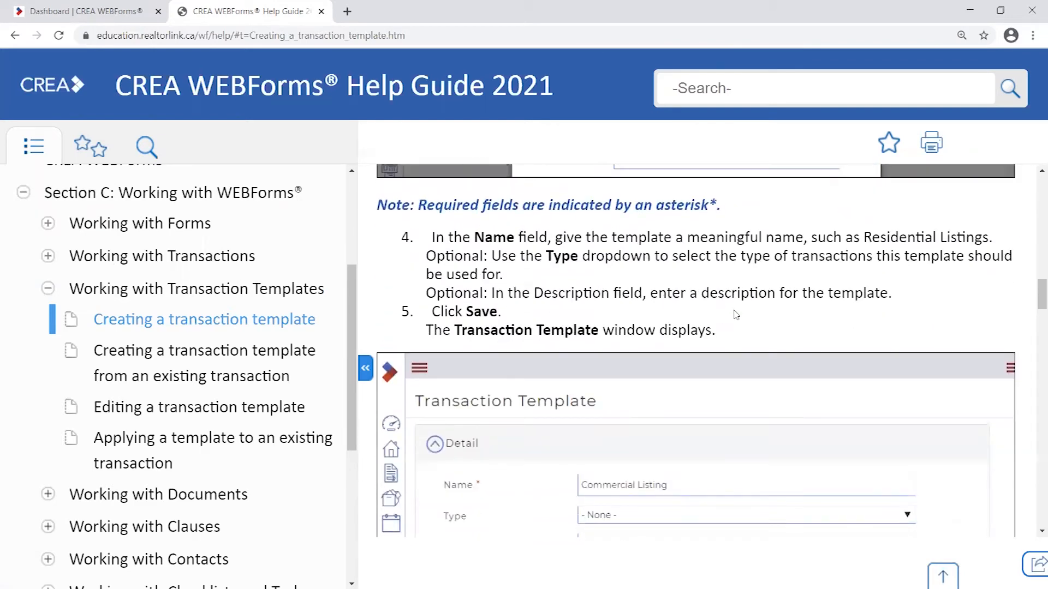
click(322, 12)
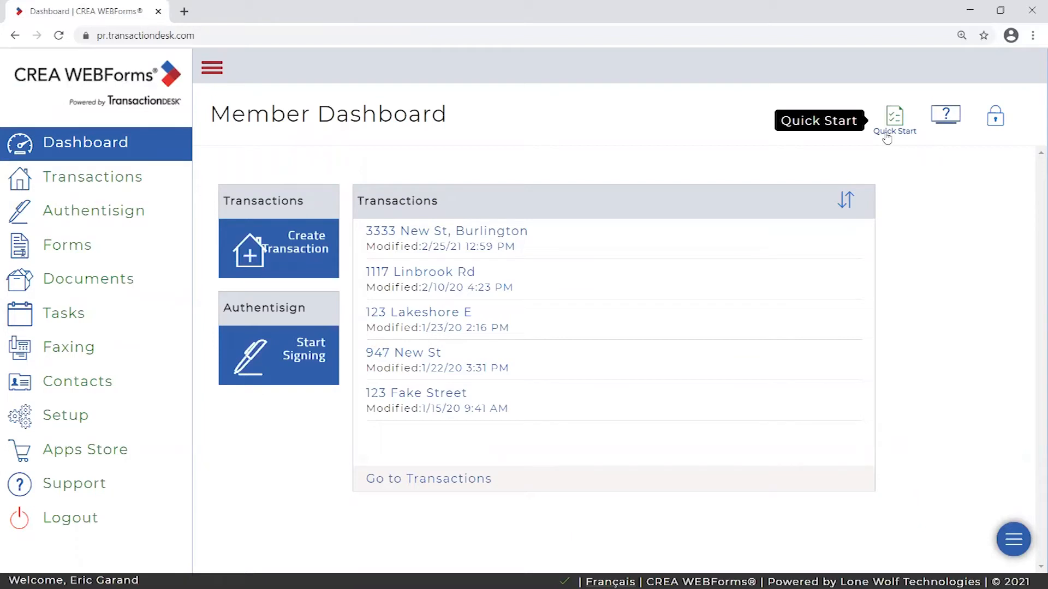
- Toggle the sidebar closed and open, then show the Transactions list of five properties
click(202, 68)
click(54, 74)
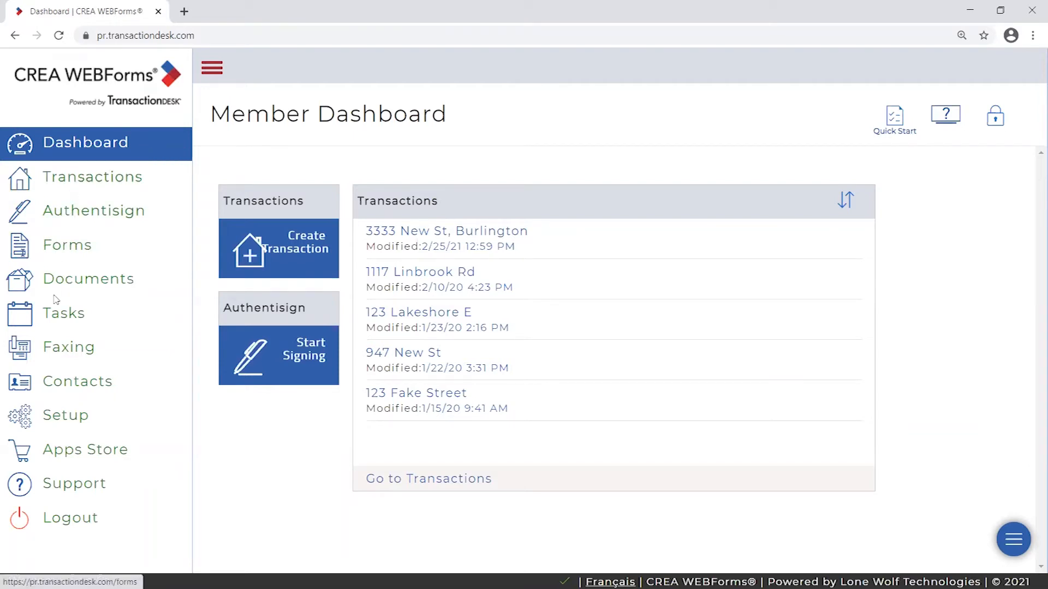
click(99, 181)
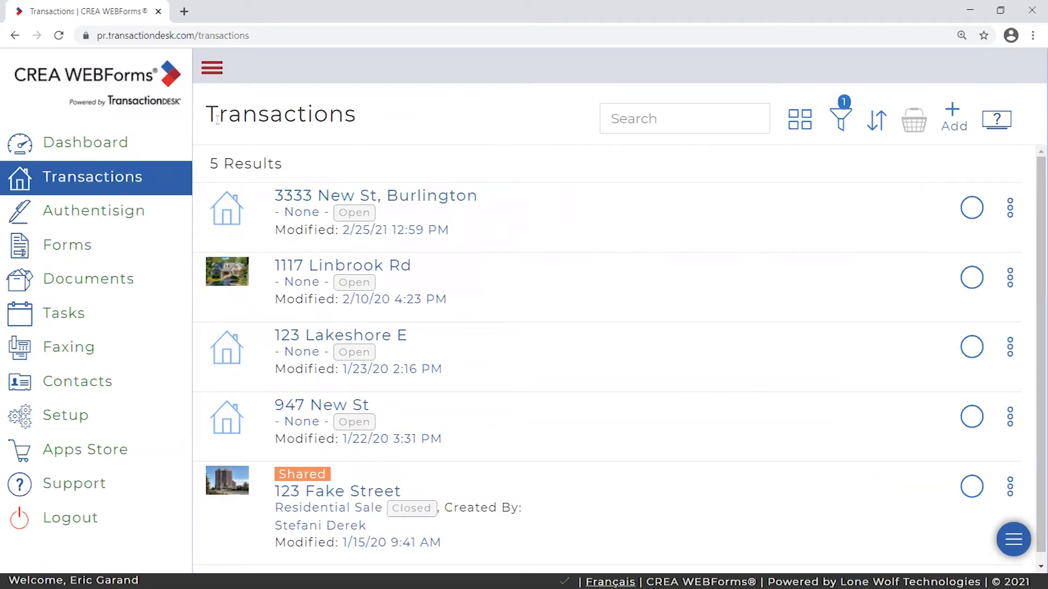
click(104, 143)
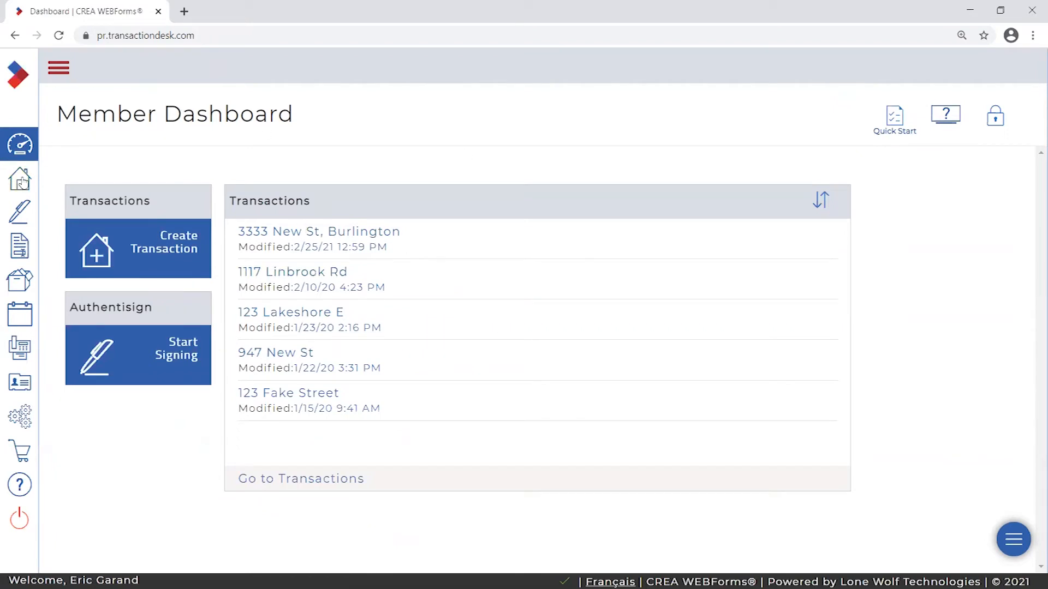
click(58, 68)
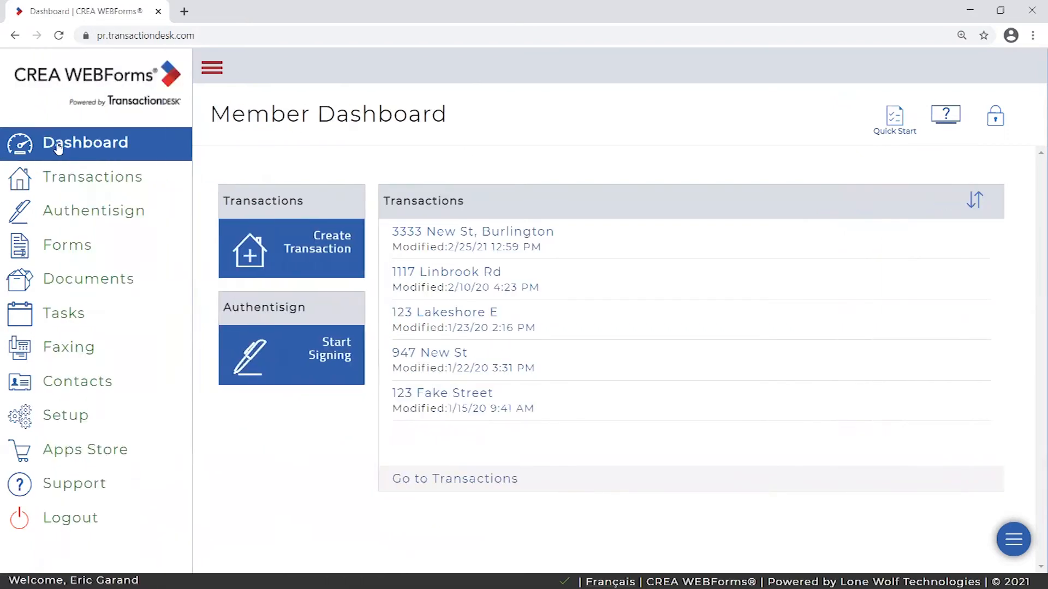
click(84, 186)
right_click(243, 108)
key(Escape)
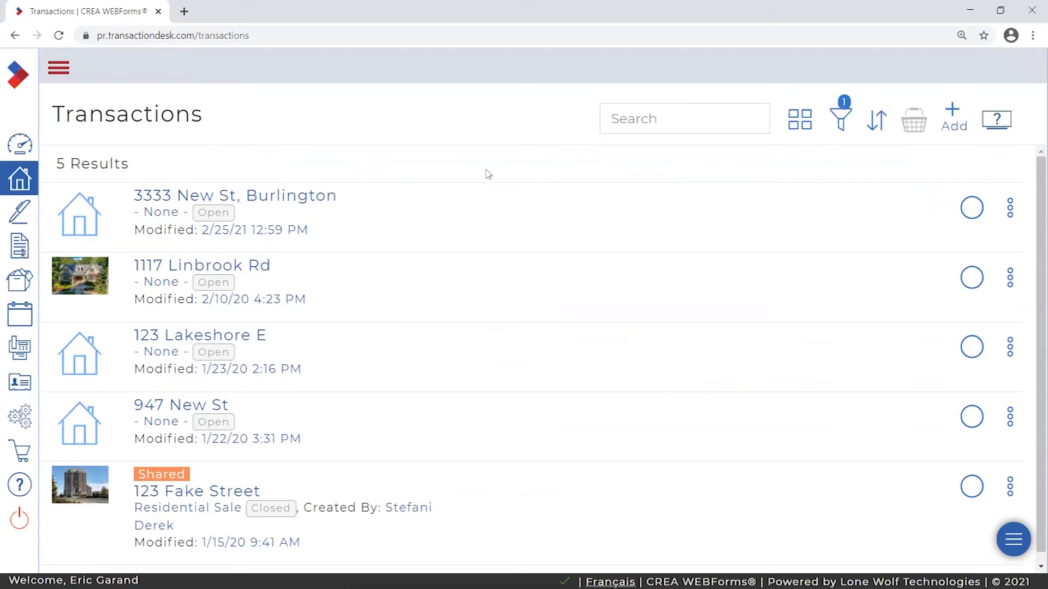
click(58, 68)
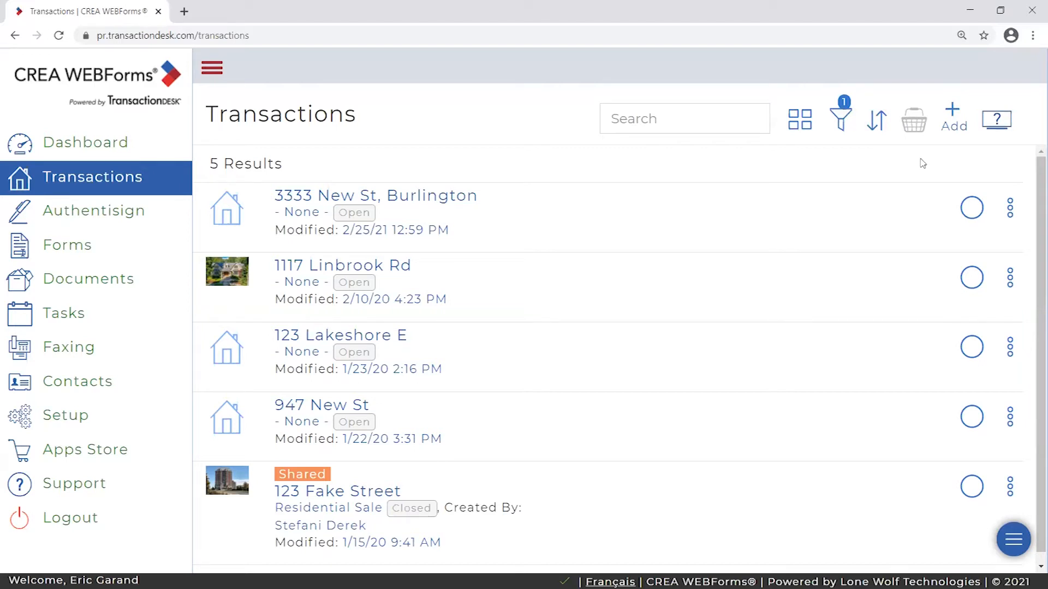
click(976, 214)
click(976, 283)
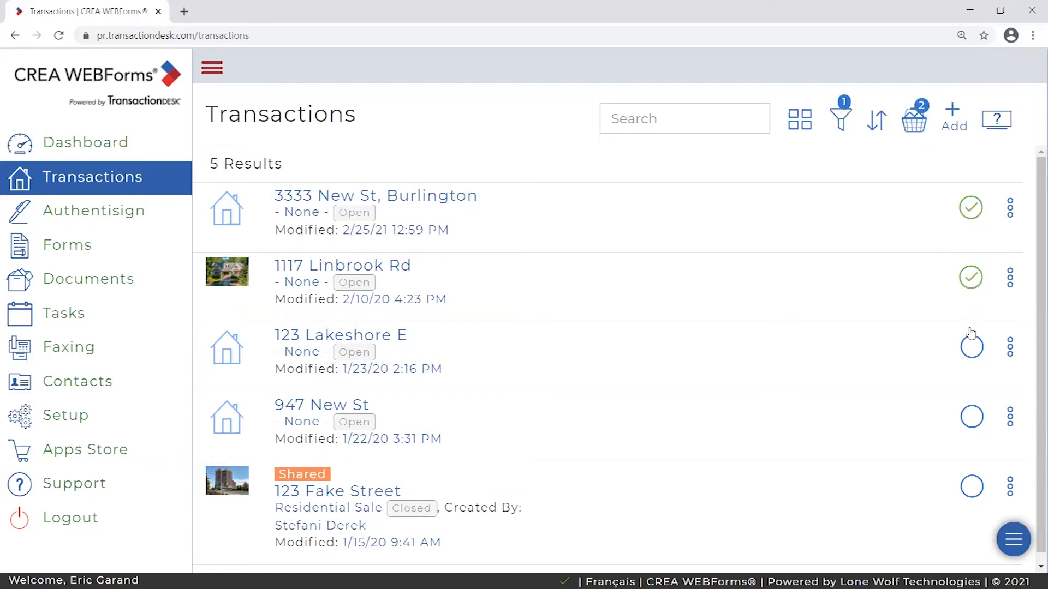
click(970, 354)
click(971, 417)
click(918, 122)
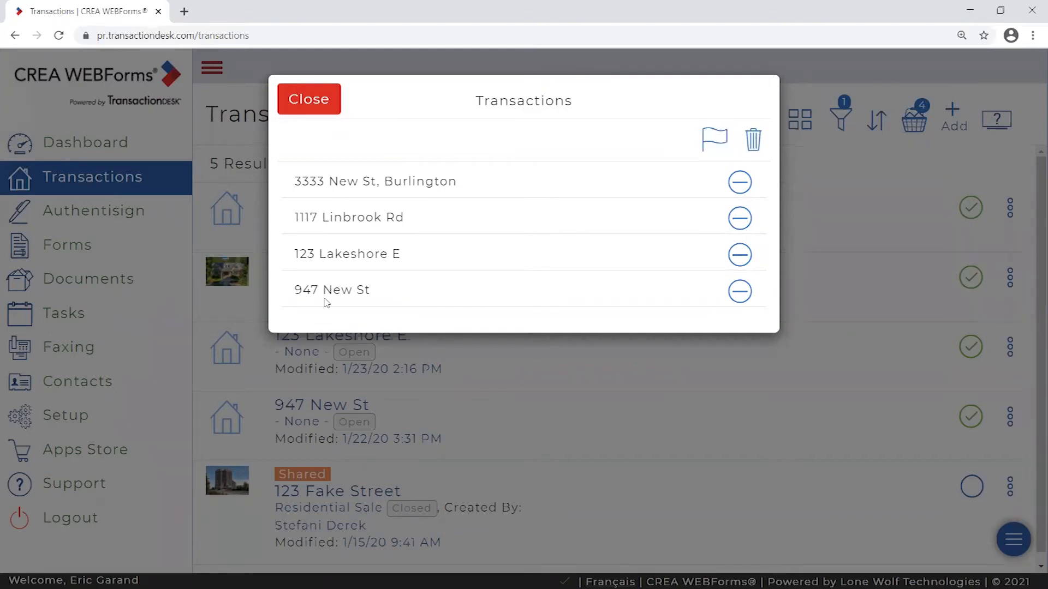
click(740, 292)
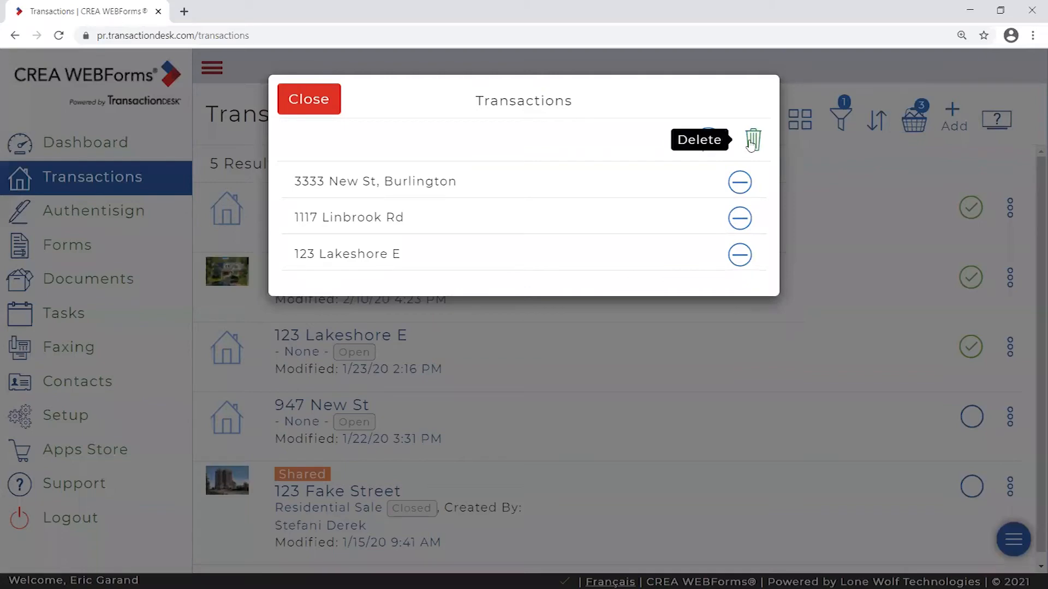
click(304, 94)
click(970, 347)
click(971, 278)
click(971, 207)
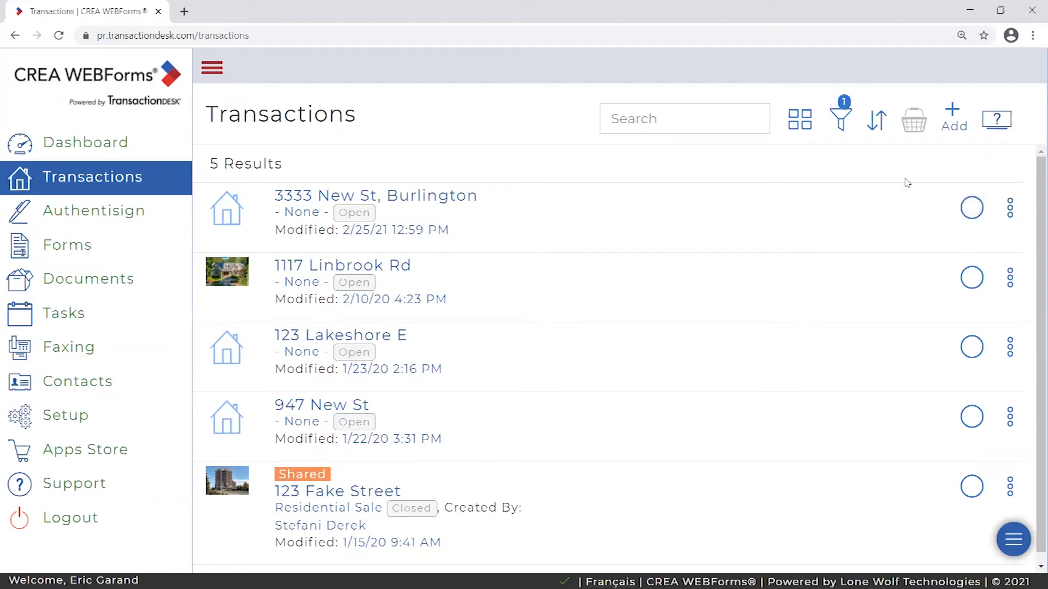
click(1011, 207)
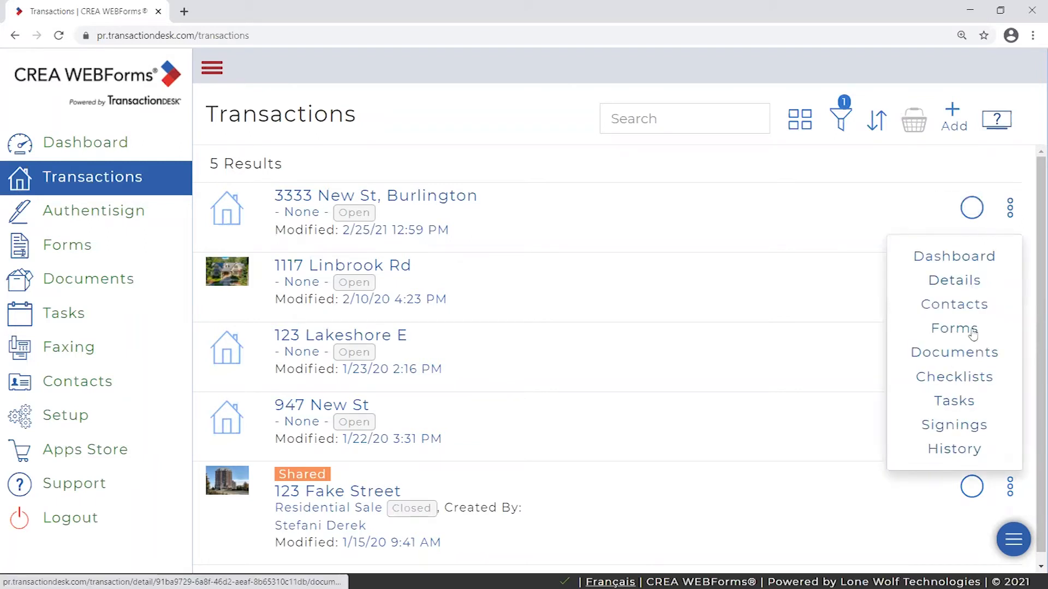
click(1011, 208)
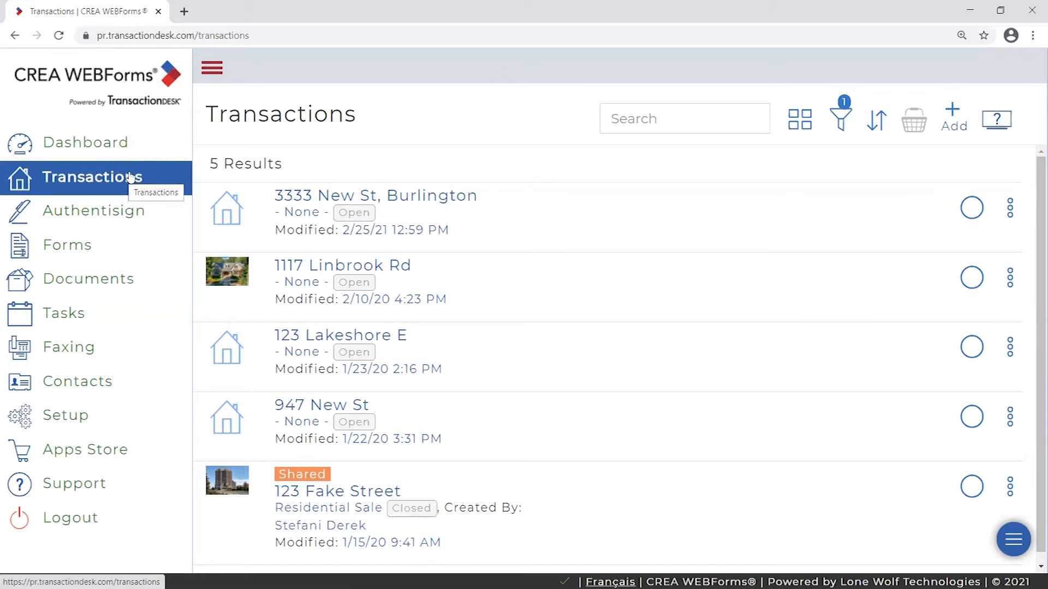
click(101, 212)
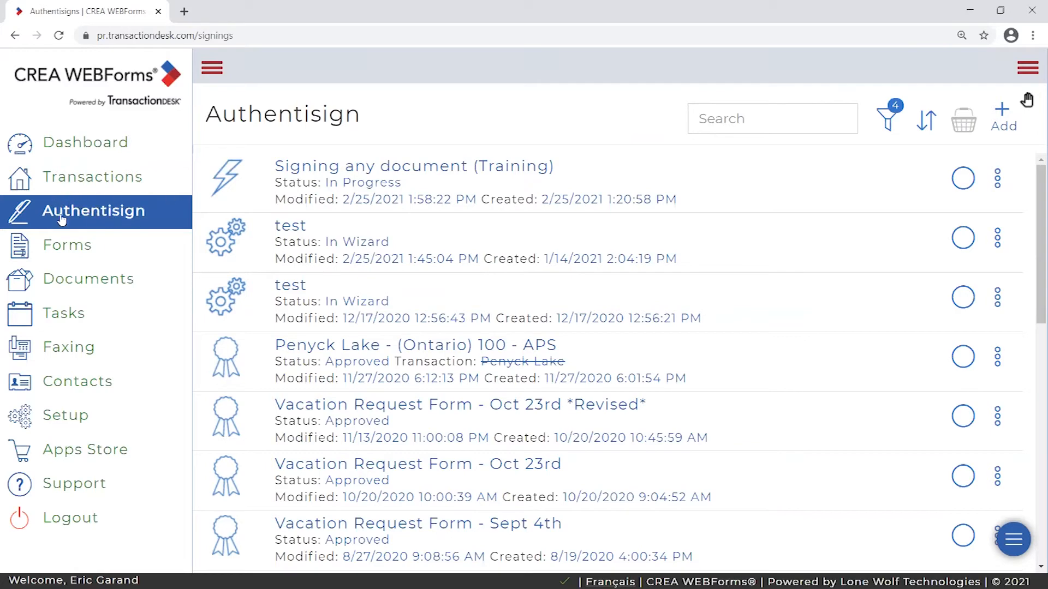
- Open the Forms page, expand the sidebar labels, and scroll through the form libraries
click(61, 247)
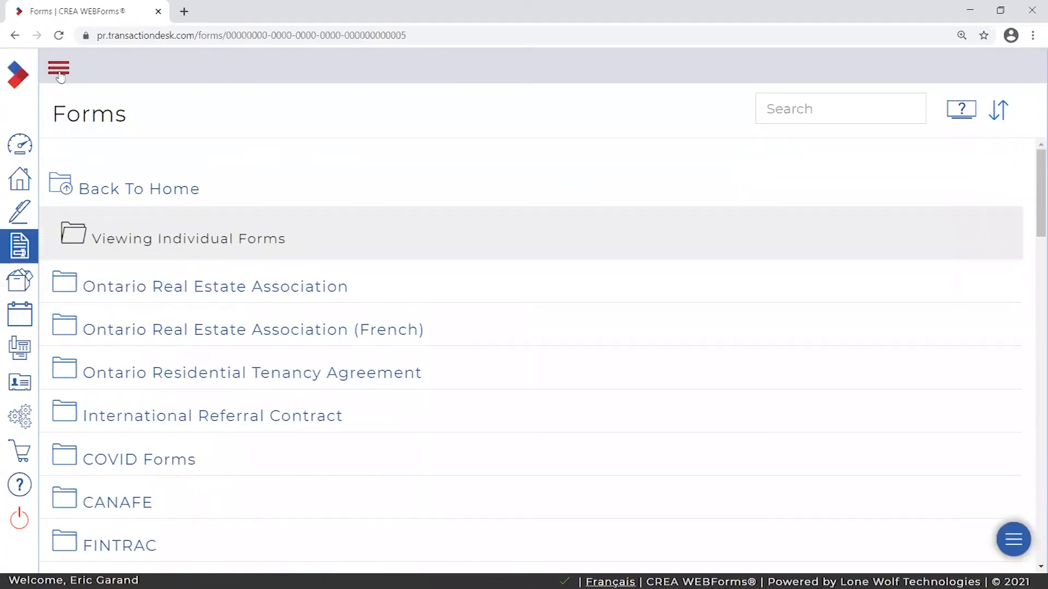
click(59, 69)
scroll(398, 257, down, 3)
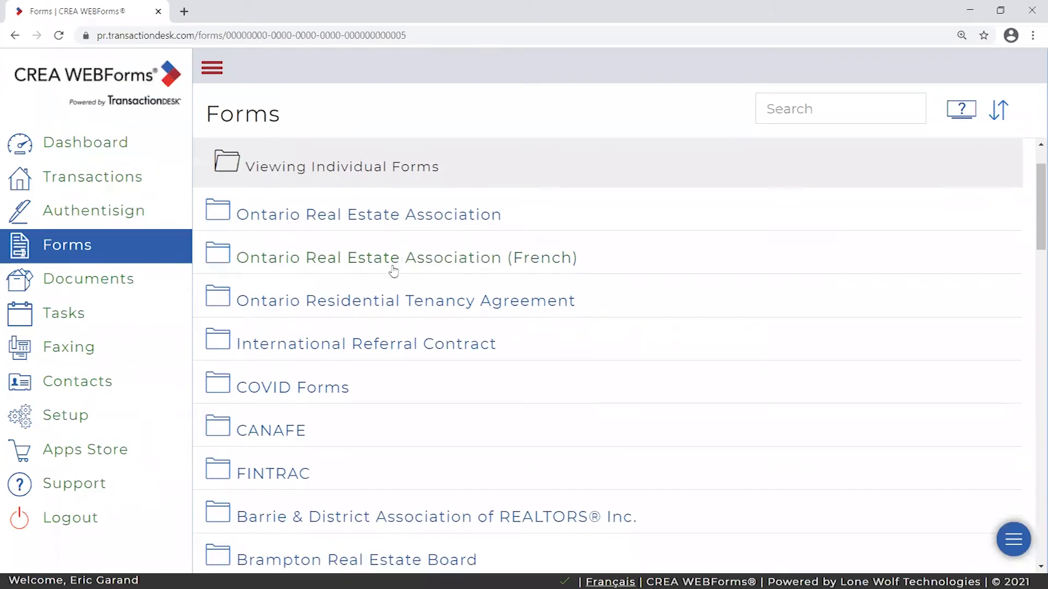
scroll(398, 295, up, 1)
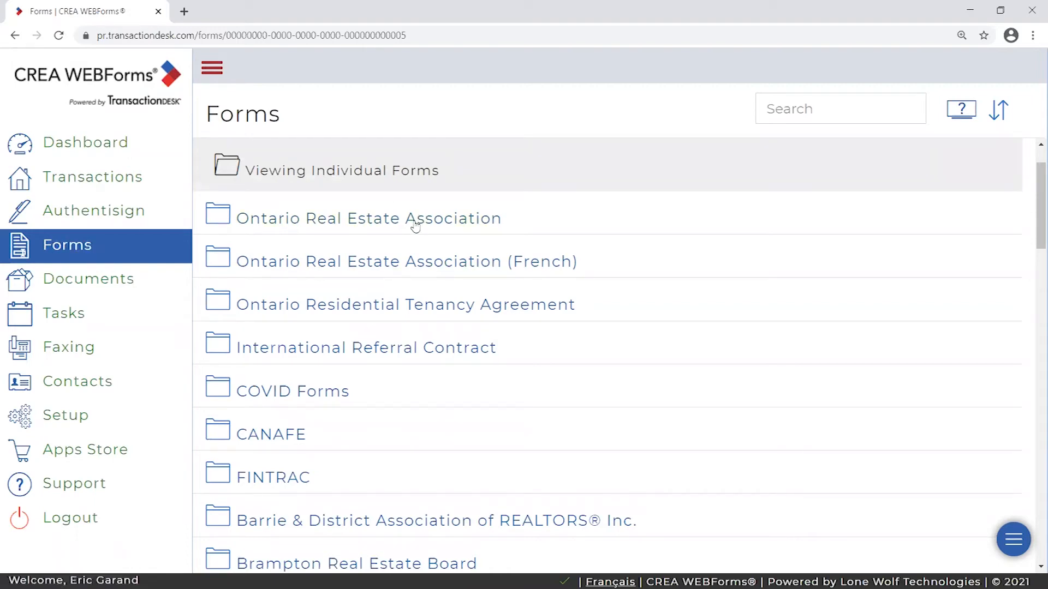
- Browse Ontario Real Estate Association and its (Ontario) 100 folder, dismiss New Form, return to Individual Forms
click(313, 220)
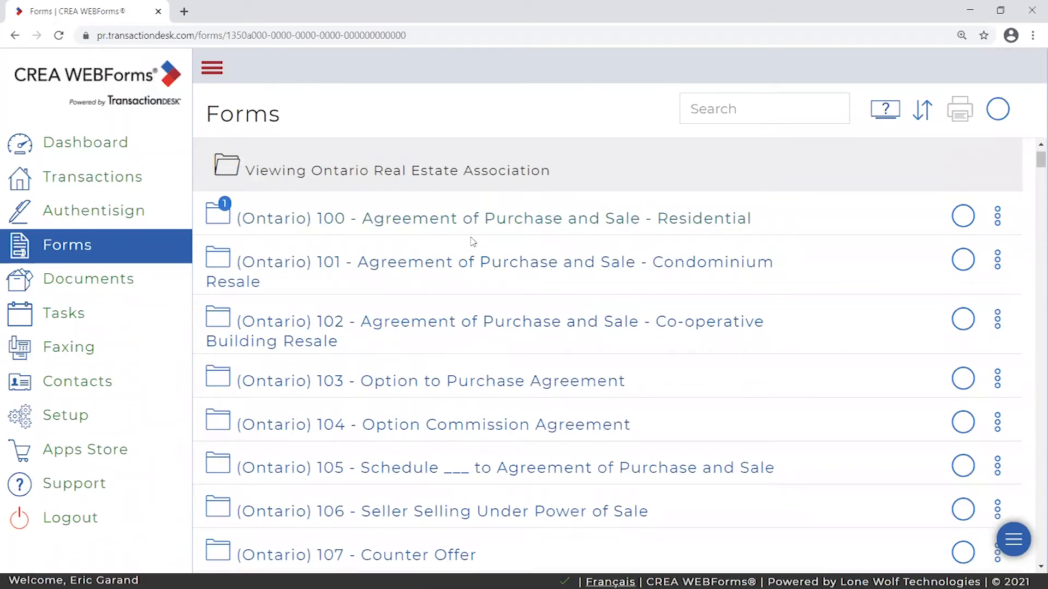
click(383, 220)
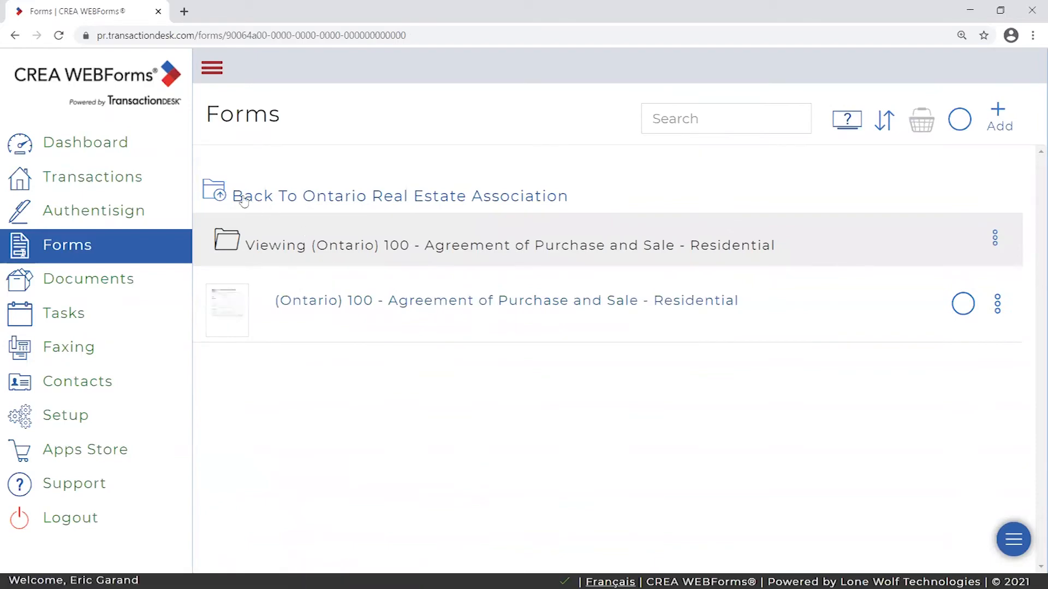
click(467, 242)
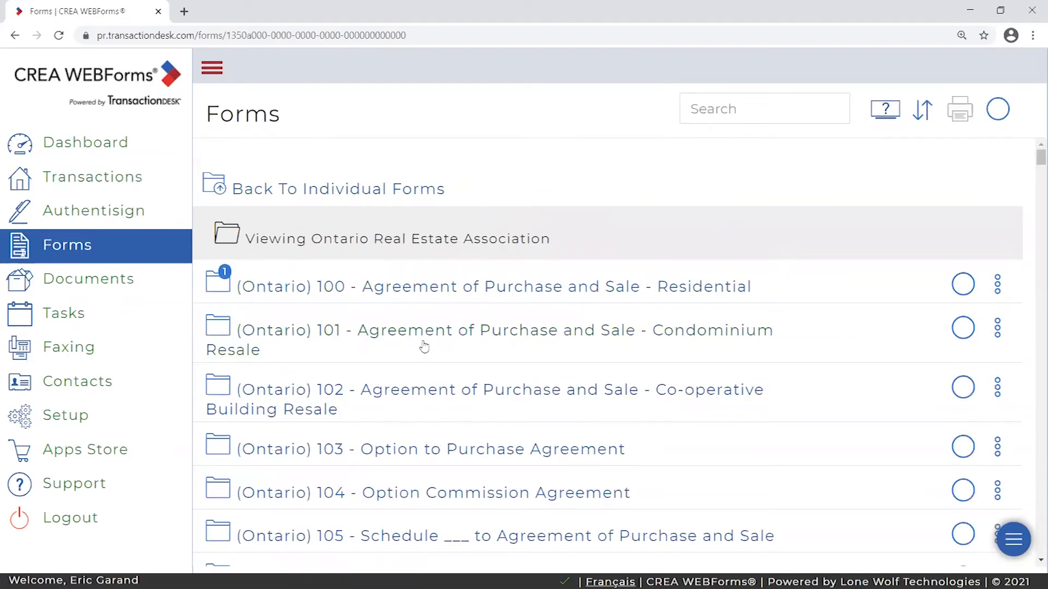
click(406, 333)
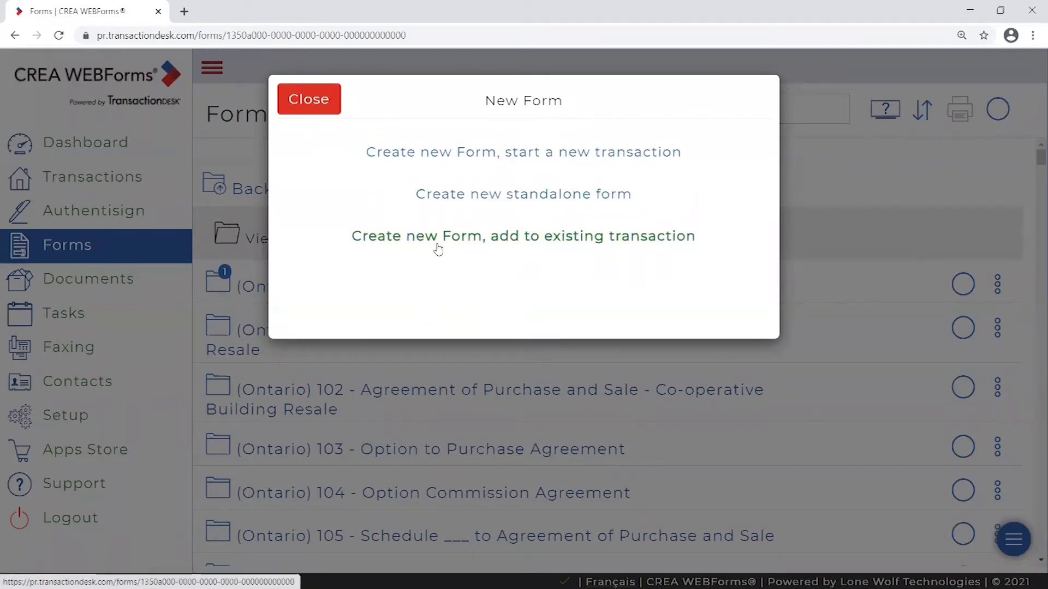
click(326, 99)
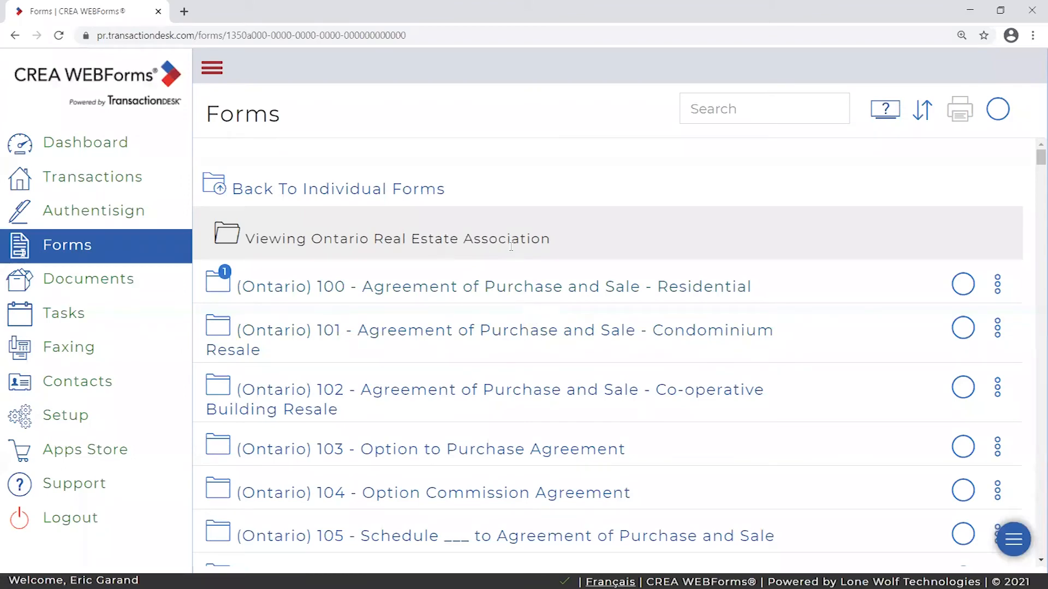
click(265, 191)
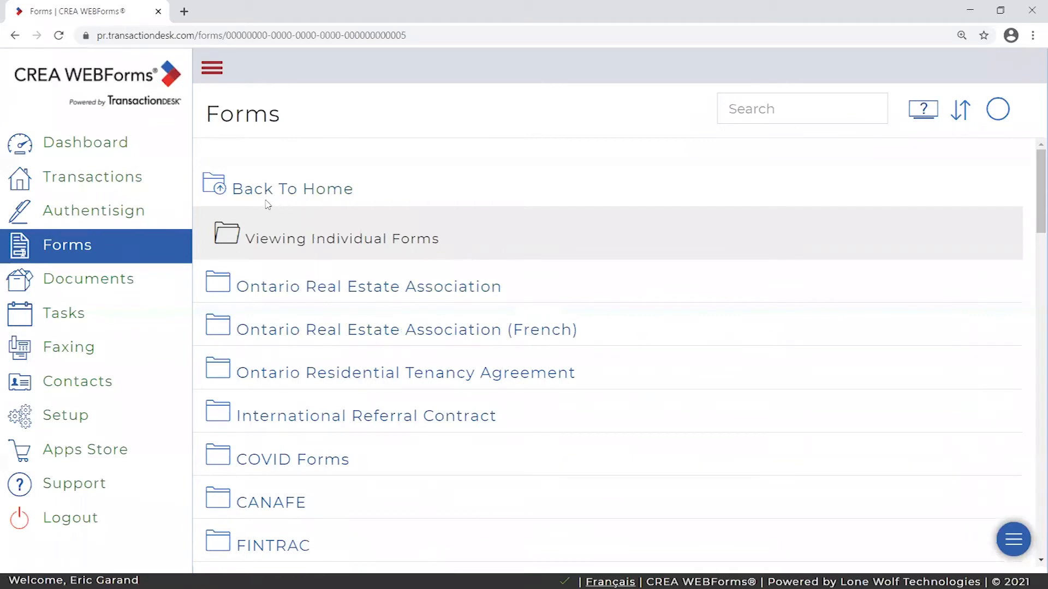
scroll(501, 244, down, 4)
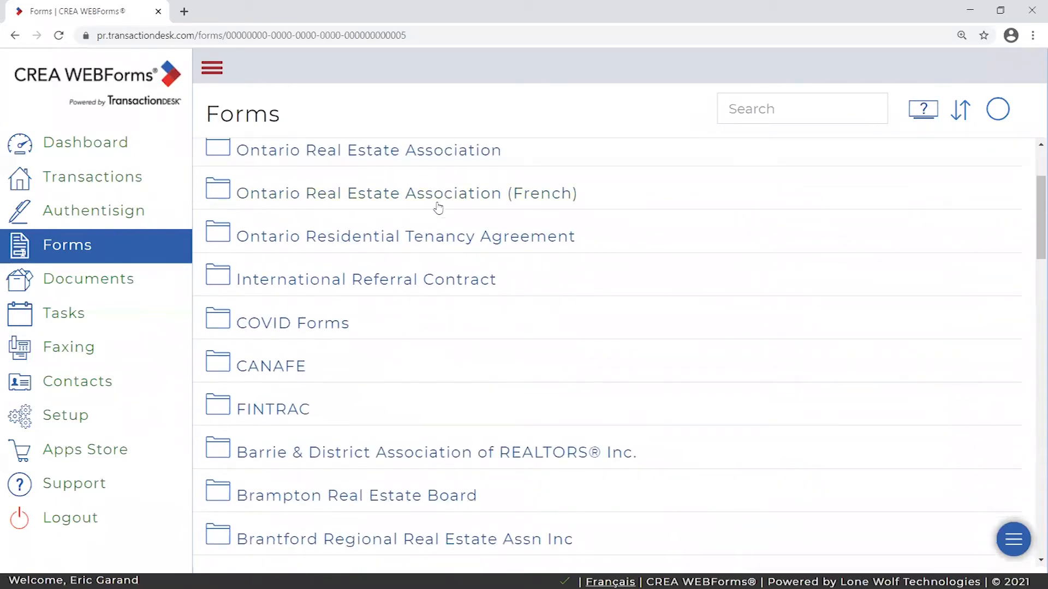
scroll(466, 391, down, 4)
scroll(480, 388, up, 8)
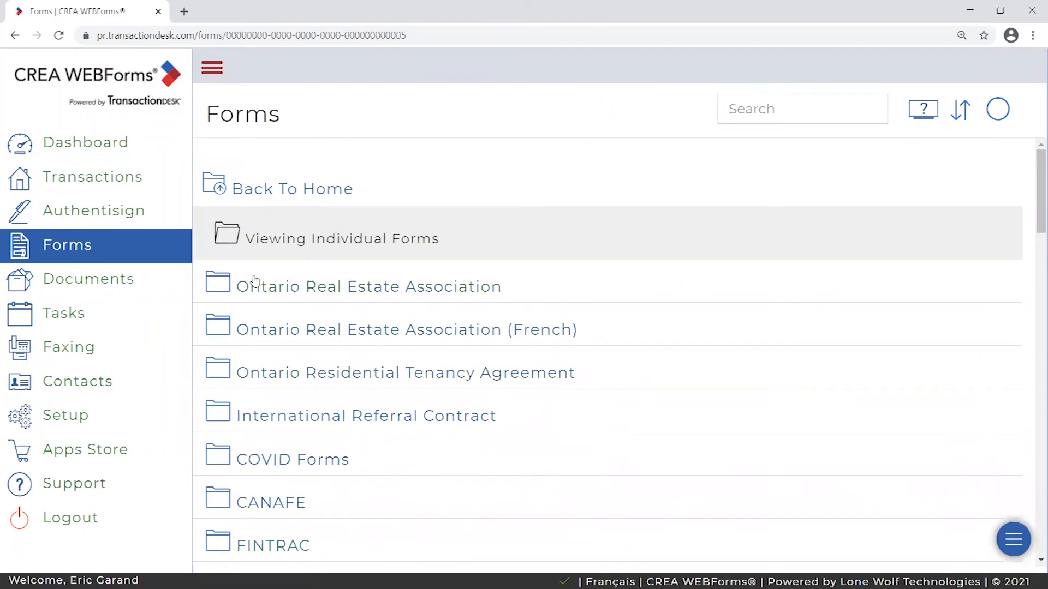
scroll(360, 346, down, 1)
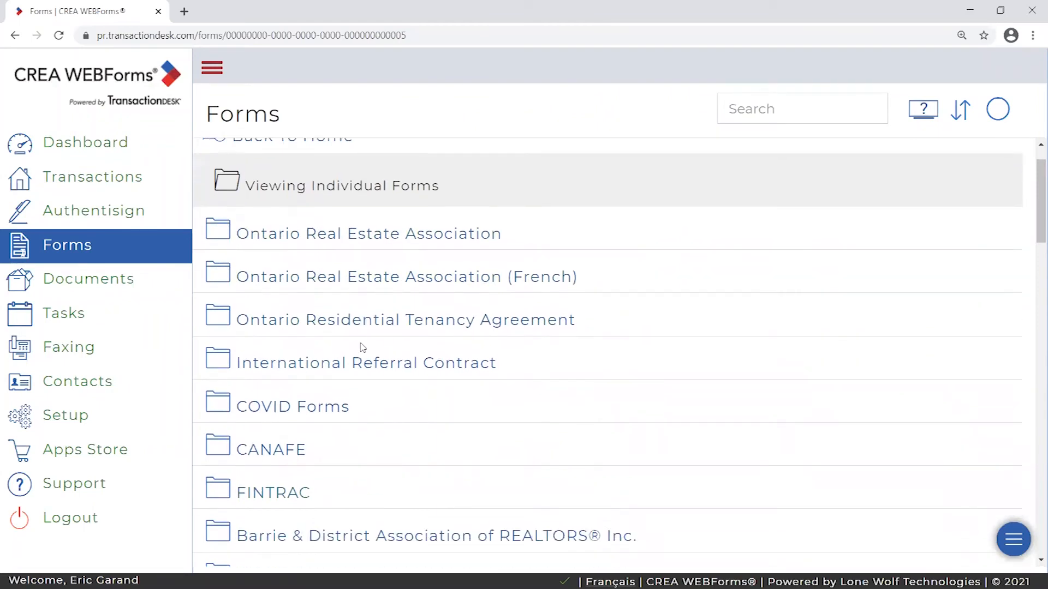
scroll(219, 279, down, 2)
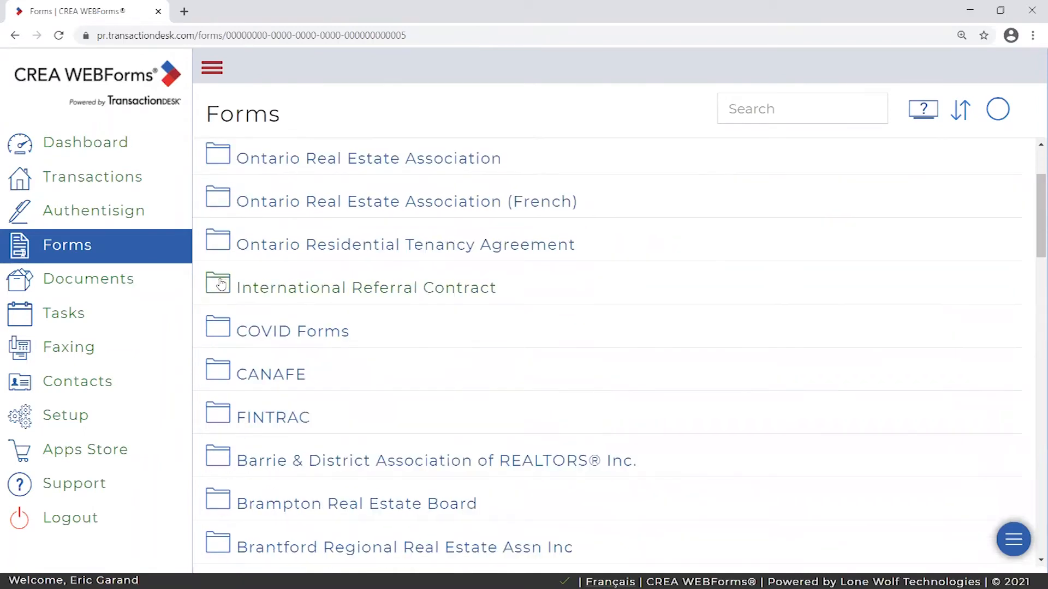
scroll(217, 429, down, 3)
right_click(175, 357)
click(542, 6)
scroll(366, 271, down, 4)
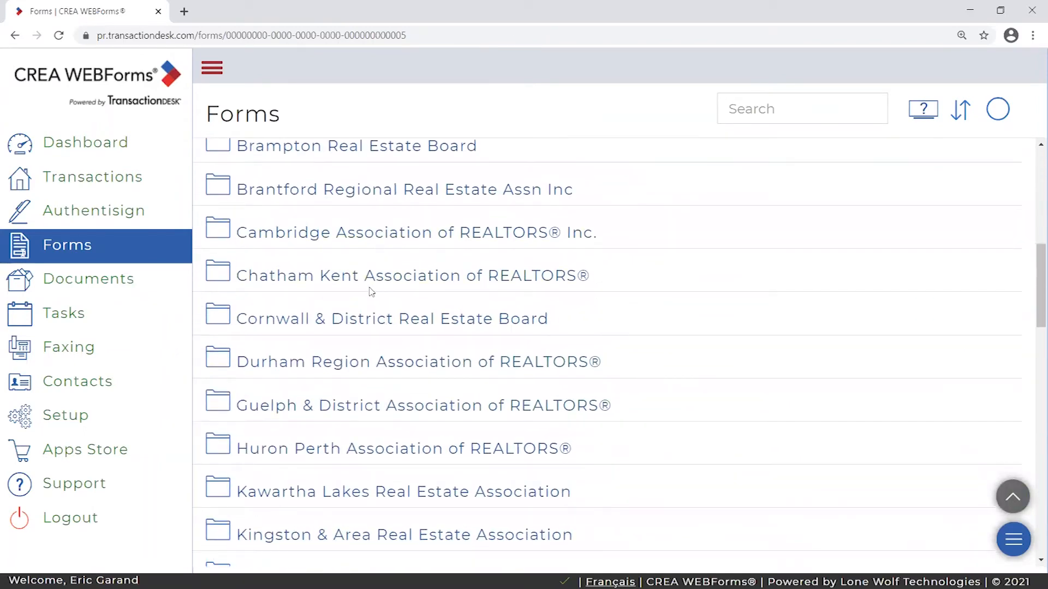
scroll(460, 297, down, 3)
scroll(461, 300, up, 10)
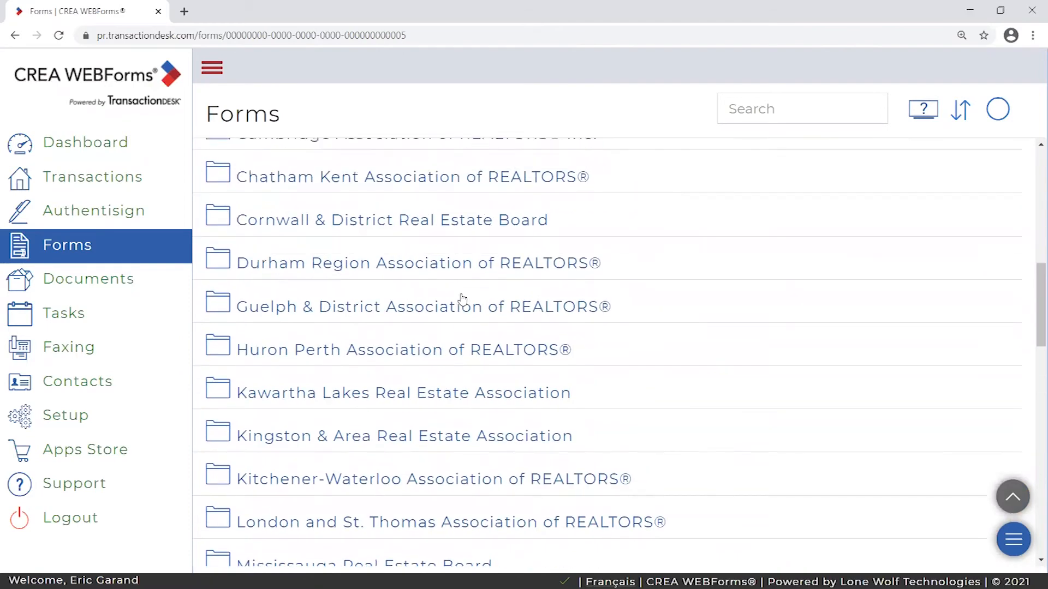
scroll(355, 343, up, 3)
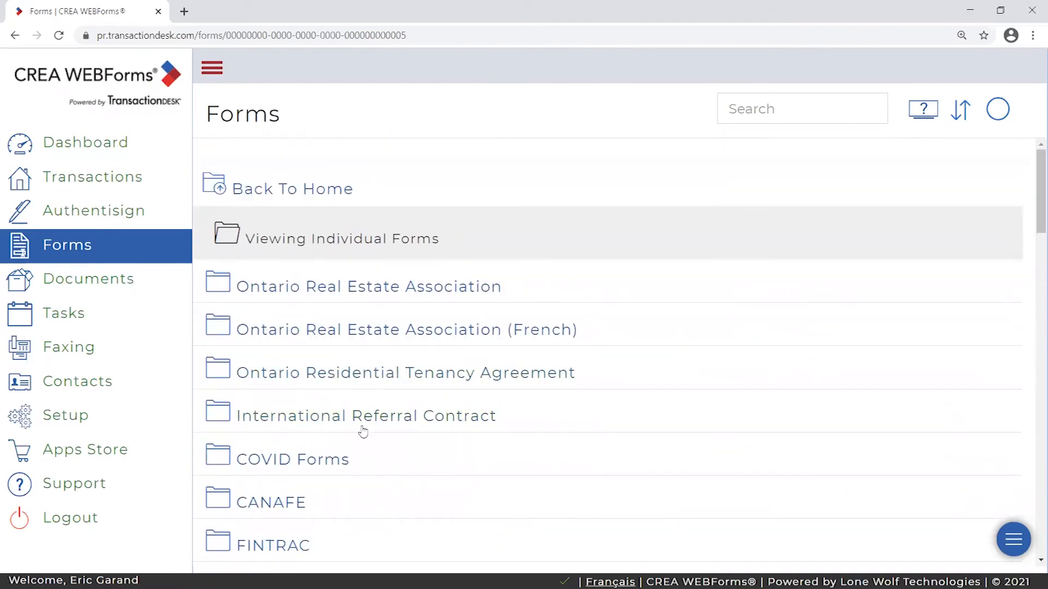
scroll(366, 431, down, 1)
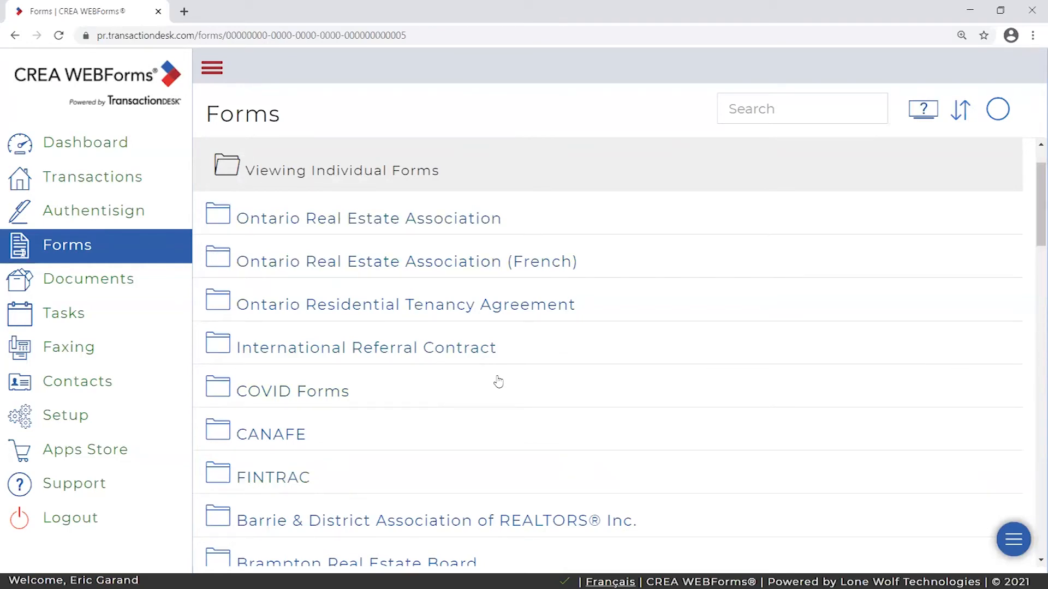
scroll(498, 376, up, 1)
click(803, 108)
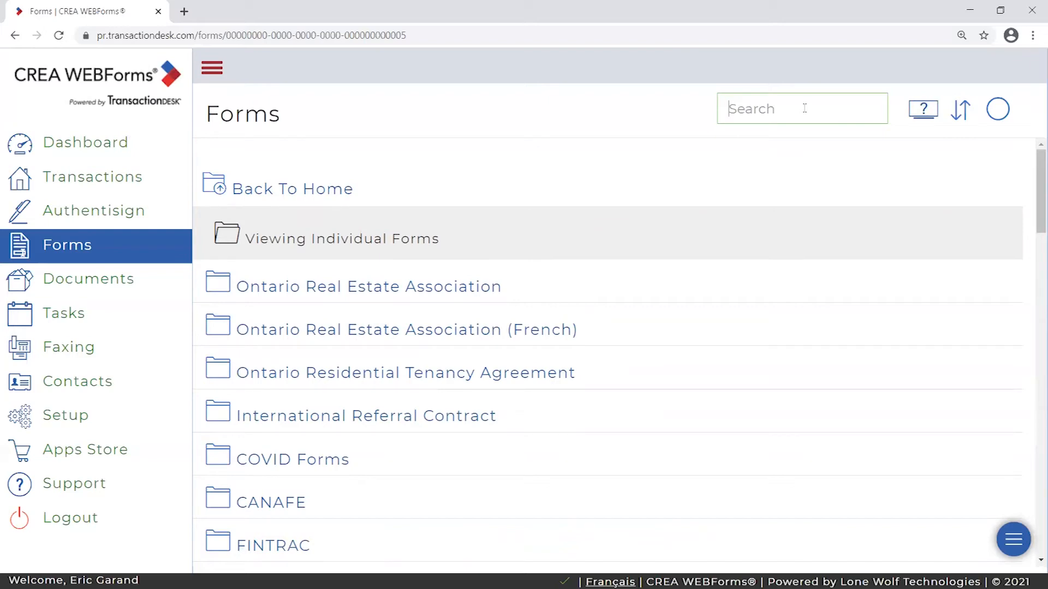
text(fintrac)
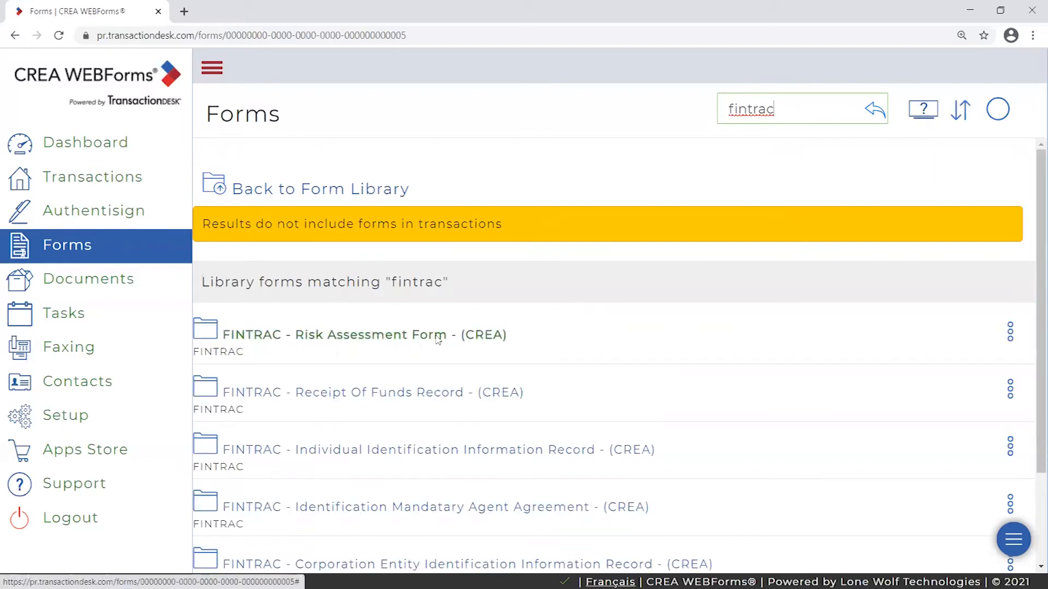
scroll(643, 343, down, 2)
scroll(259, 431, up, 2)
scroll(269, 273, down, 1)
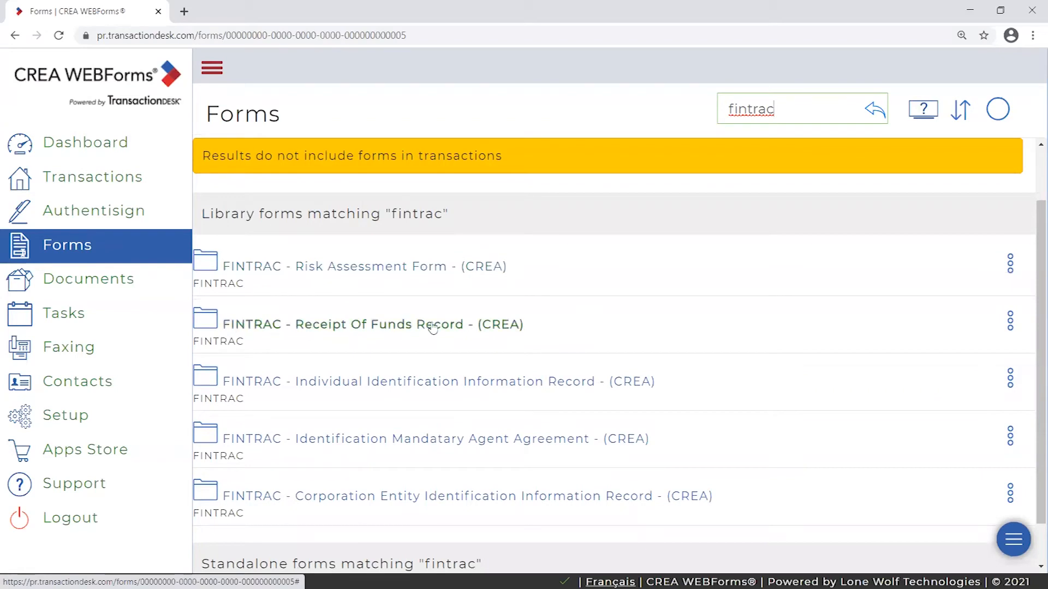
scroll(563, 327, down, 1)
scroll(654, 246, up, 3)
drag(780, 110, 727, 108)
key(BackSpace)
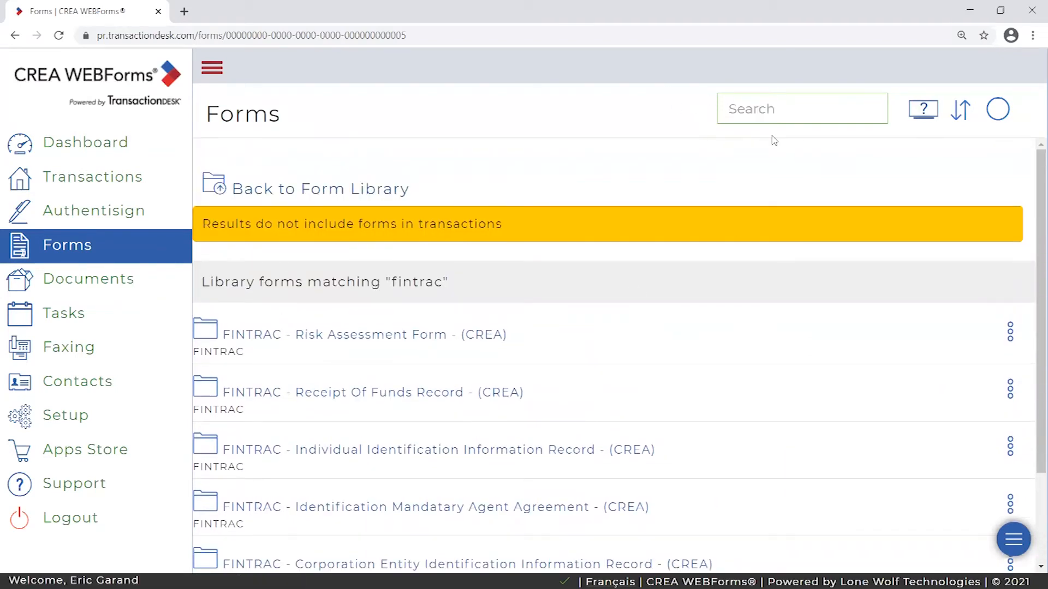
text(purchase and sae)
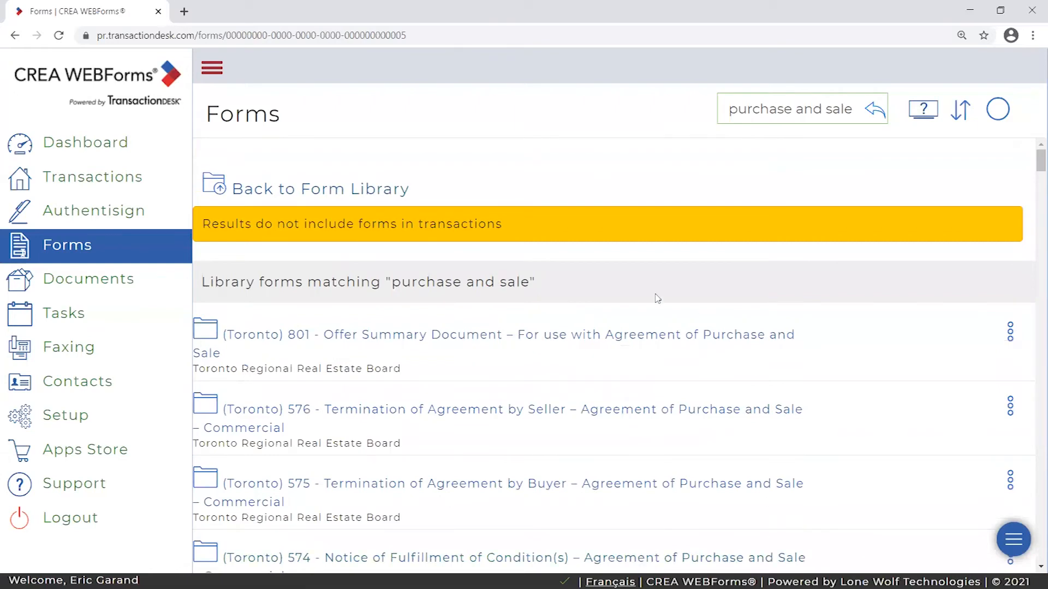
scroll(382, 398, down, 4)
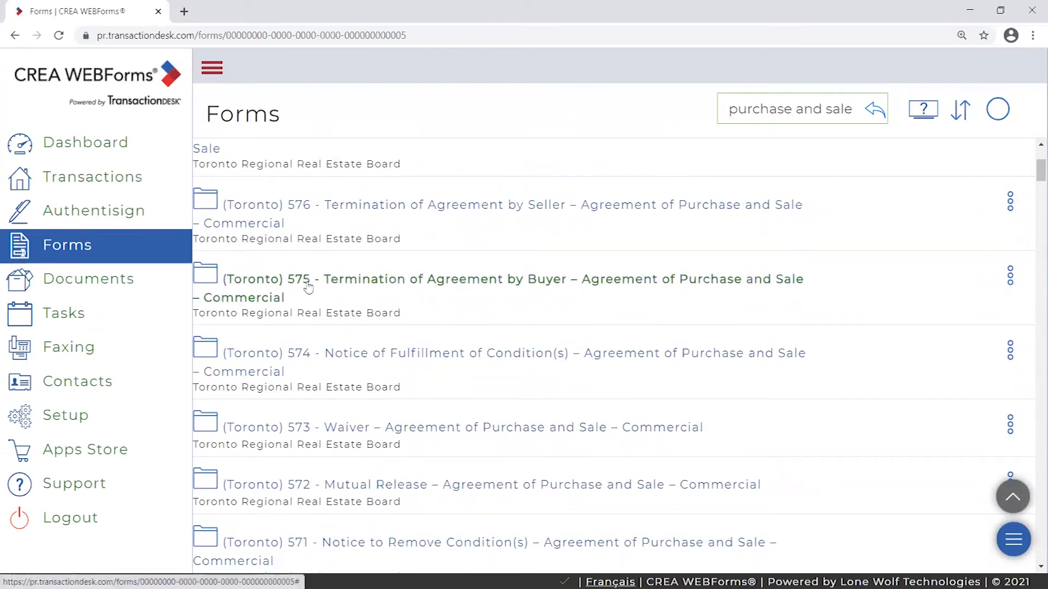
scroll(818, 242, up, 5)
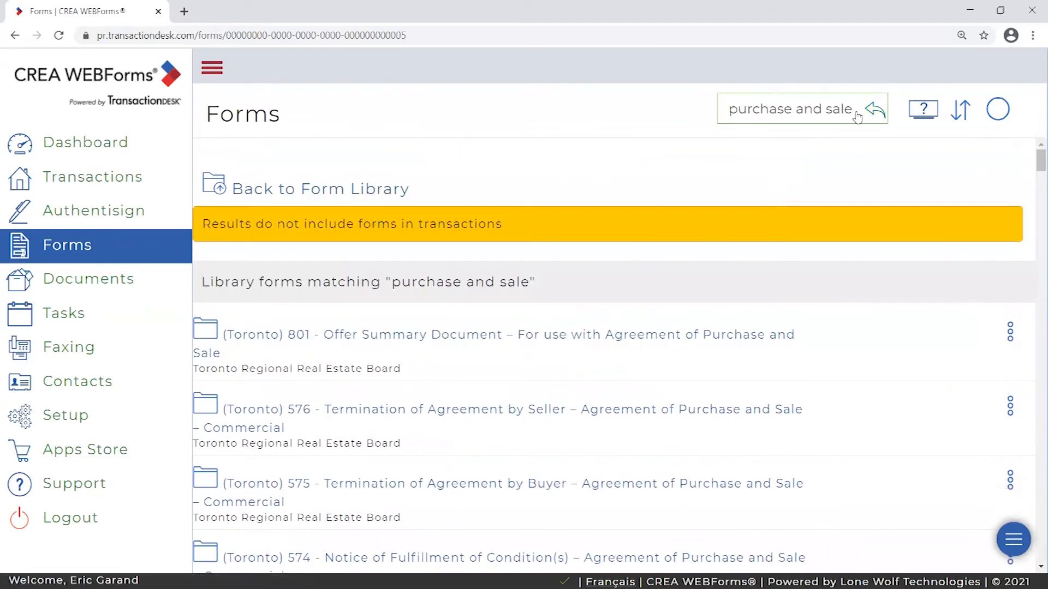
drag(733, 111, 853, 110)
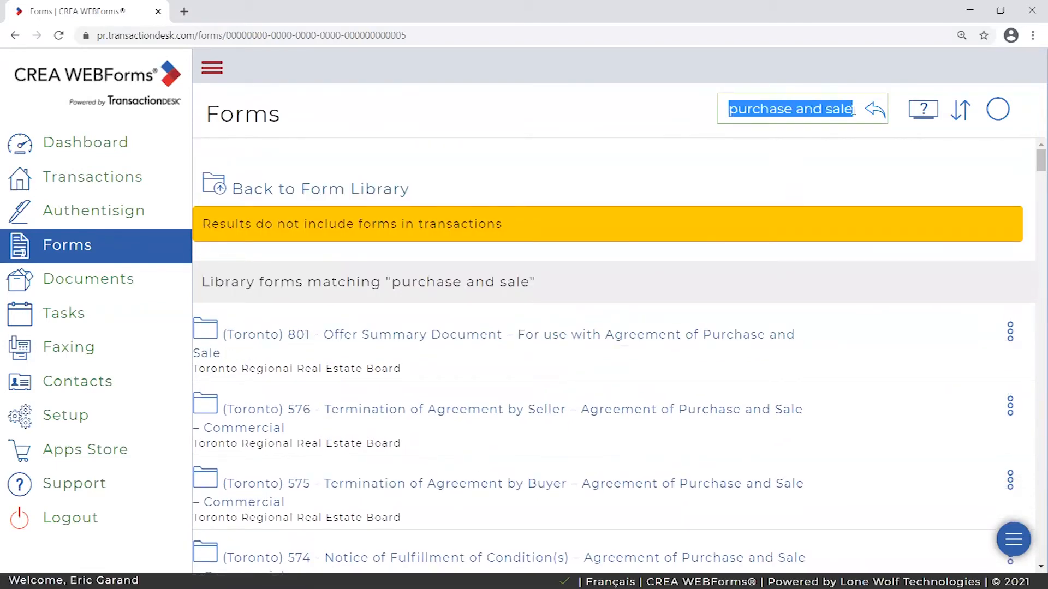
key(BackSpace)
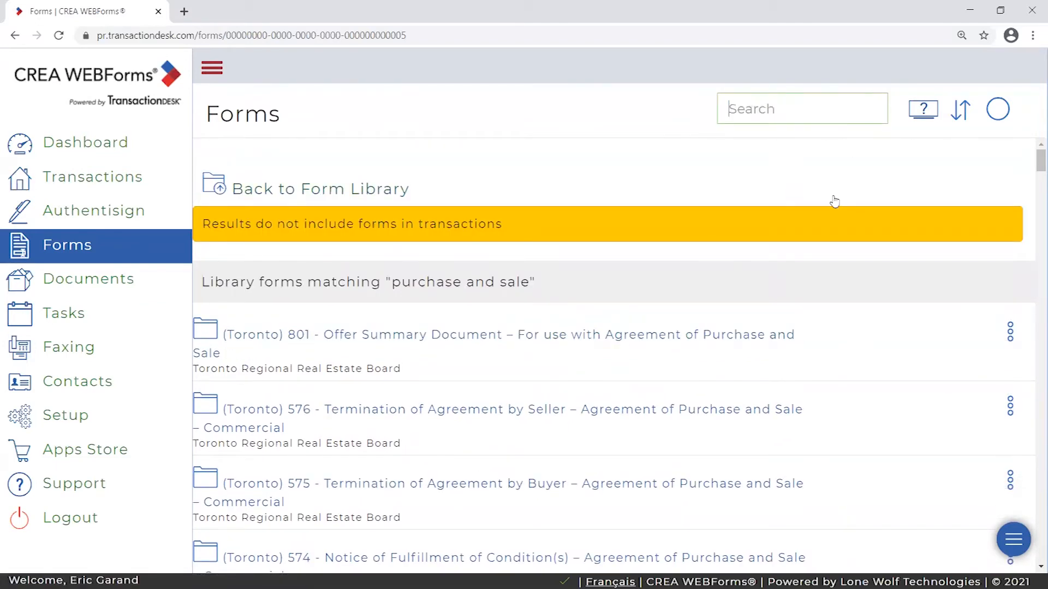
text(123)
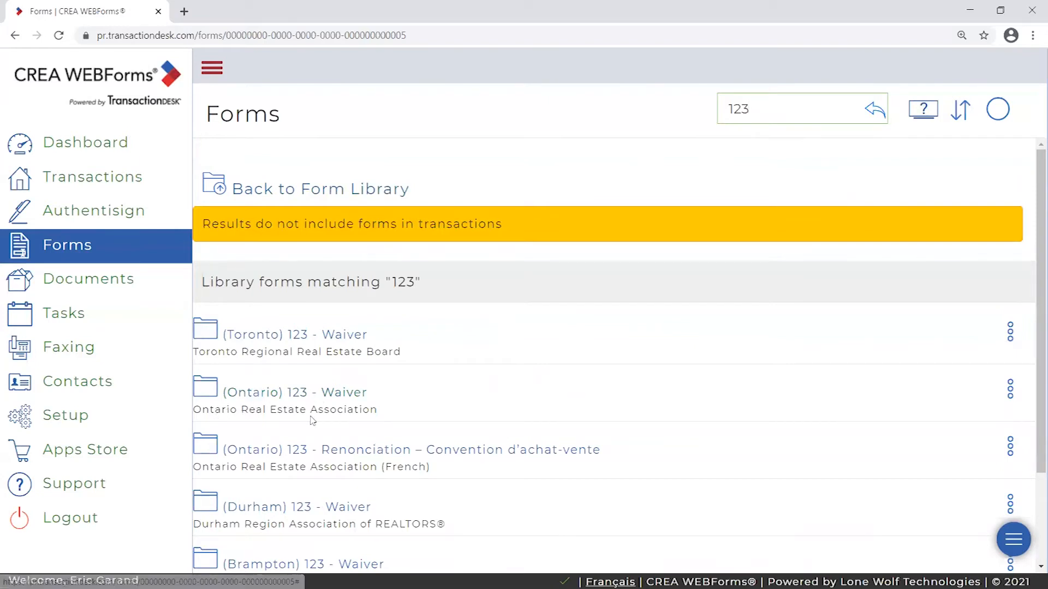
drag(378, 411, 205, 420)
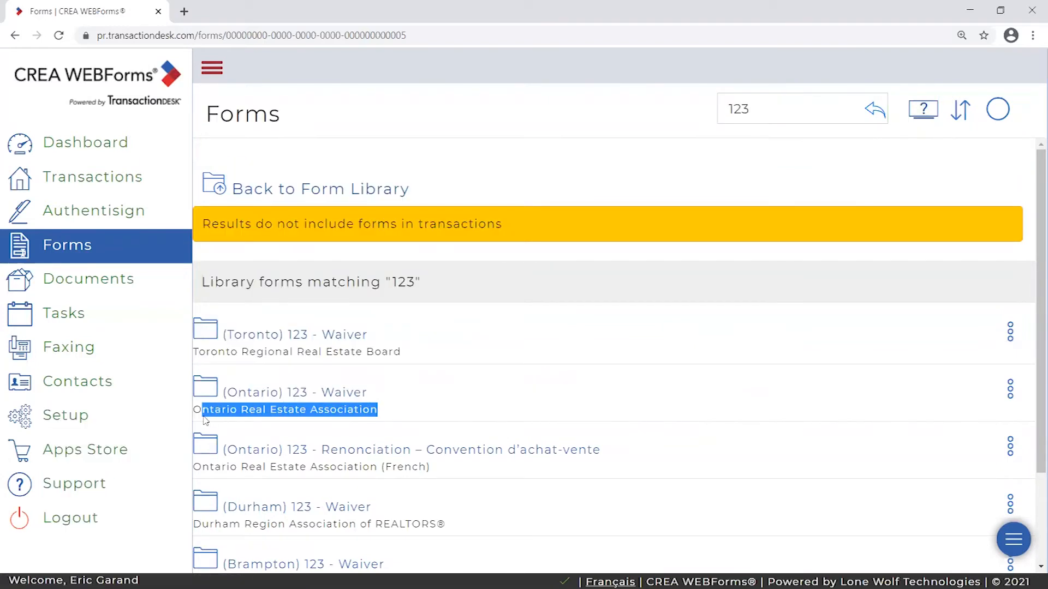
click(399, 415)
double_click(727, 123)
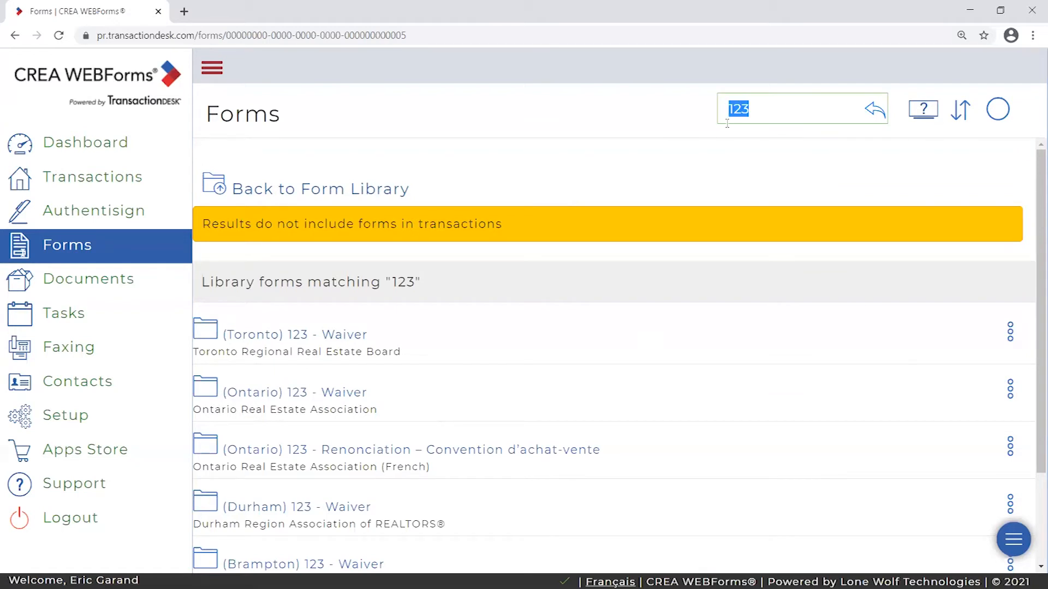
key(BackSpace)
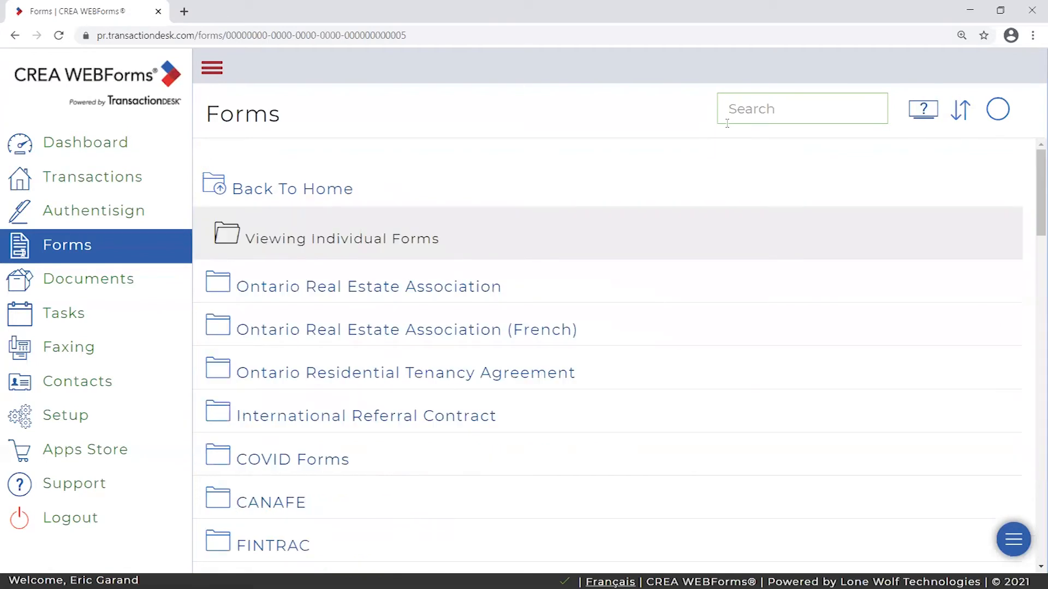
- Browse the Ontario Real Estate Association forms, return to Individual Forms, then open Documents
click(272, 290)
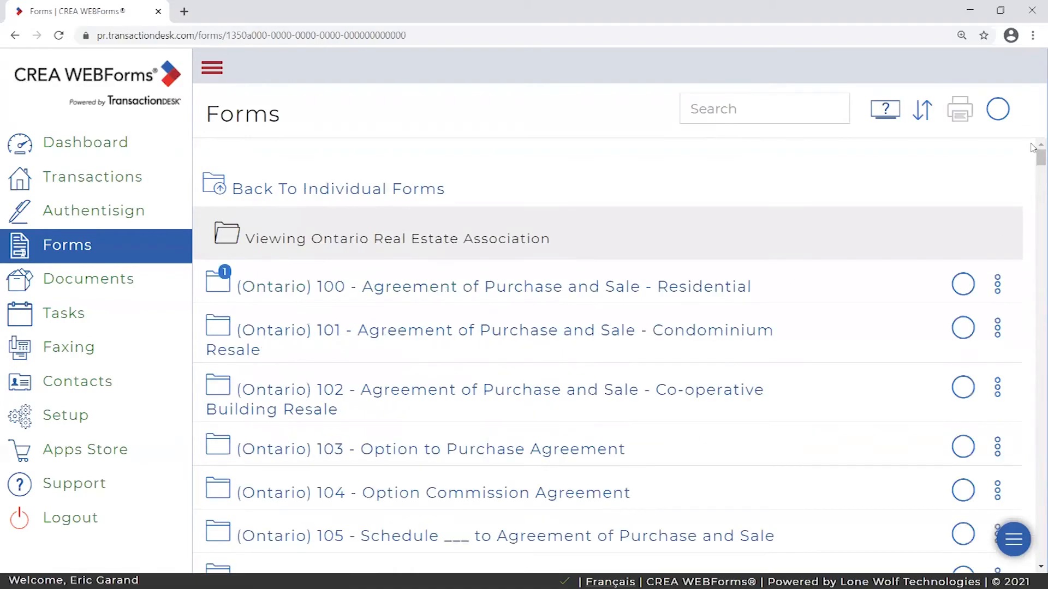
mouse_move(1033, 165)
mouse_down()
mouse_move(1032, 229)
mouse_move(1033, 163)
mouse_up()
click(552, 175)
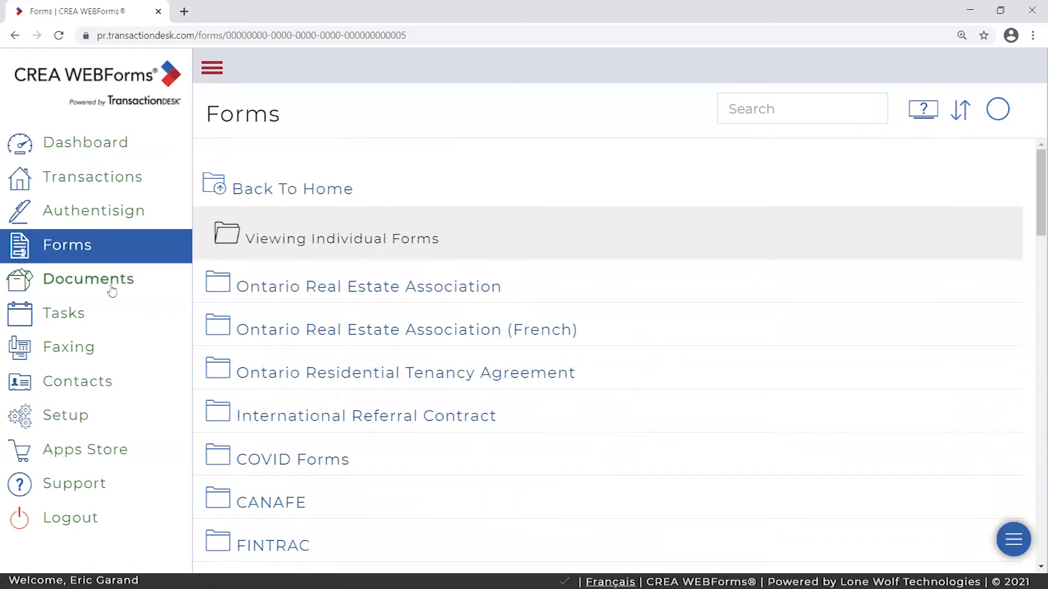
click(76, 286)
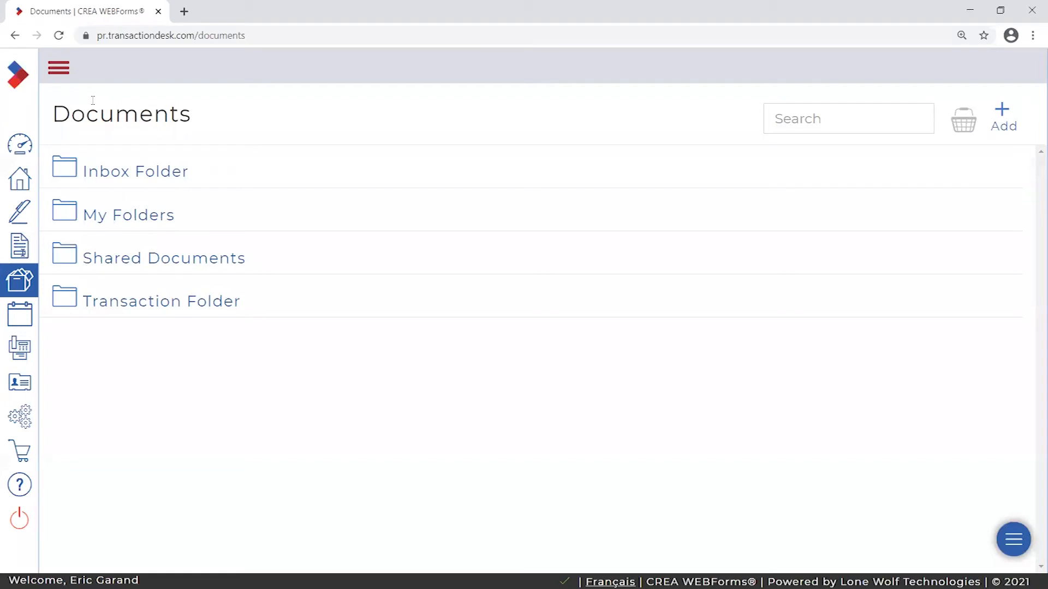
- Go into My Folders and open the training resources folder to list its five files
click(59, 71)
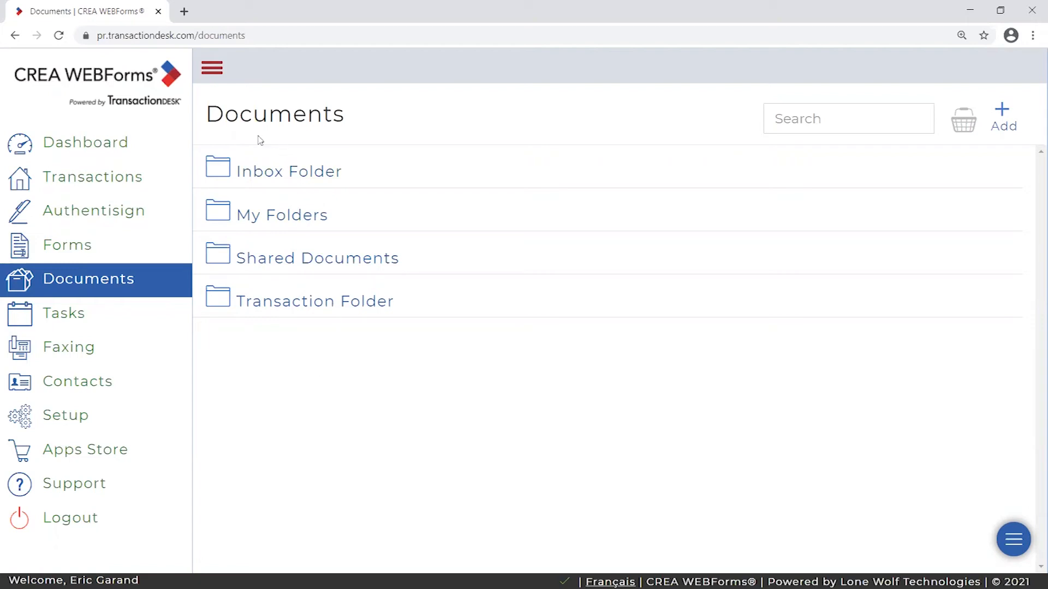
click(306, 221)
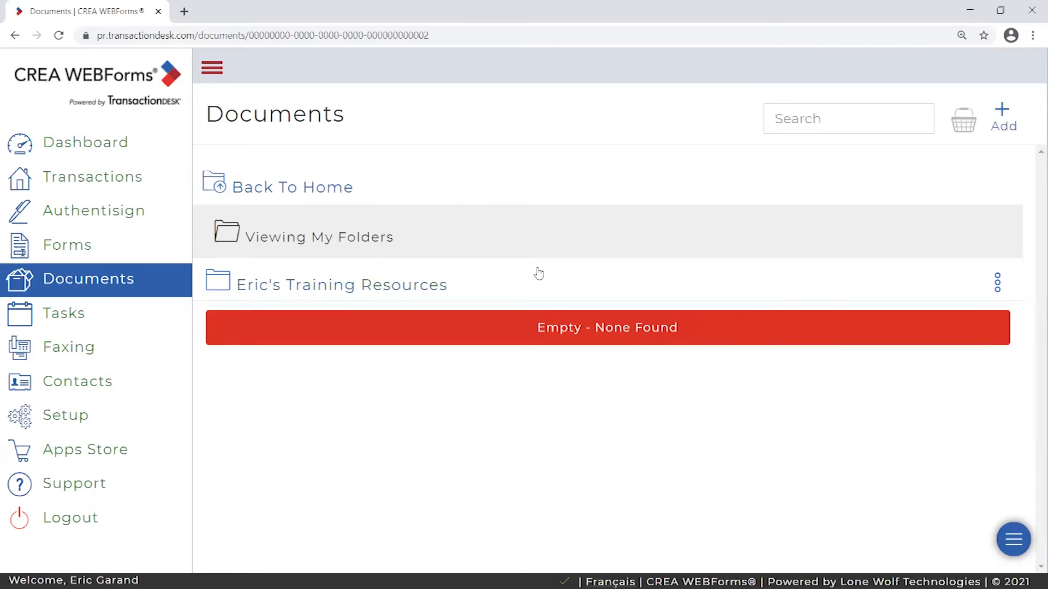
click(349, 291)
right_click(696, 193)
click(349, 187)
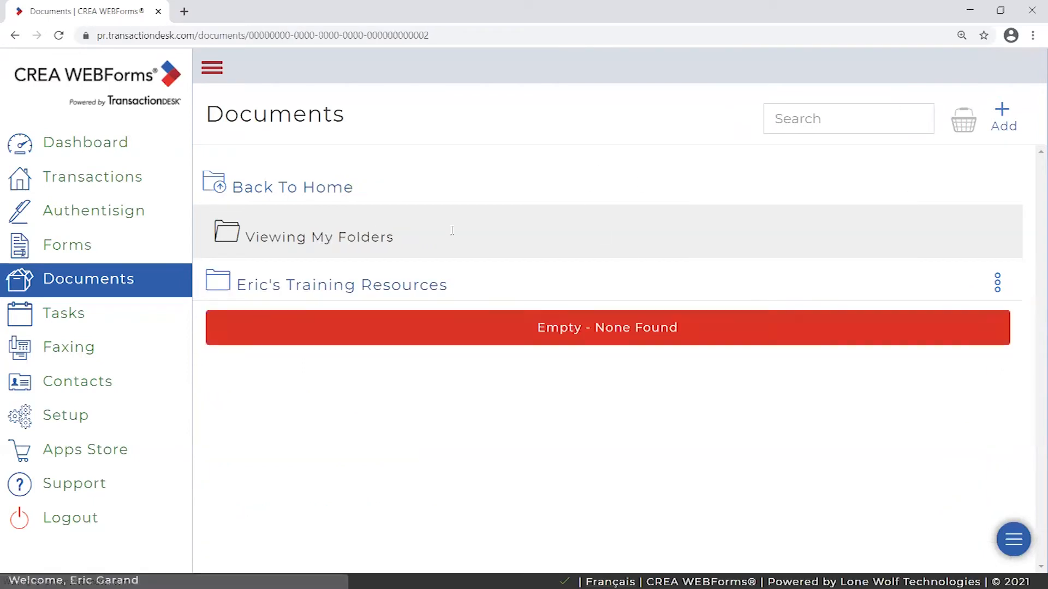
click(313, 283)
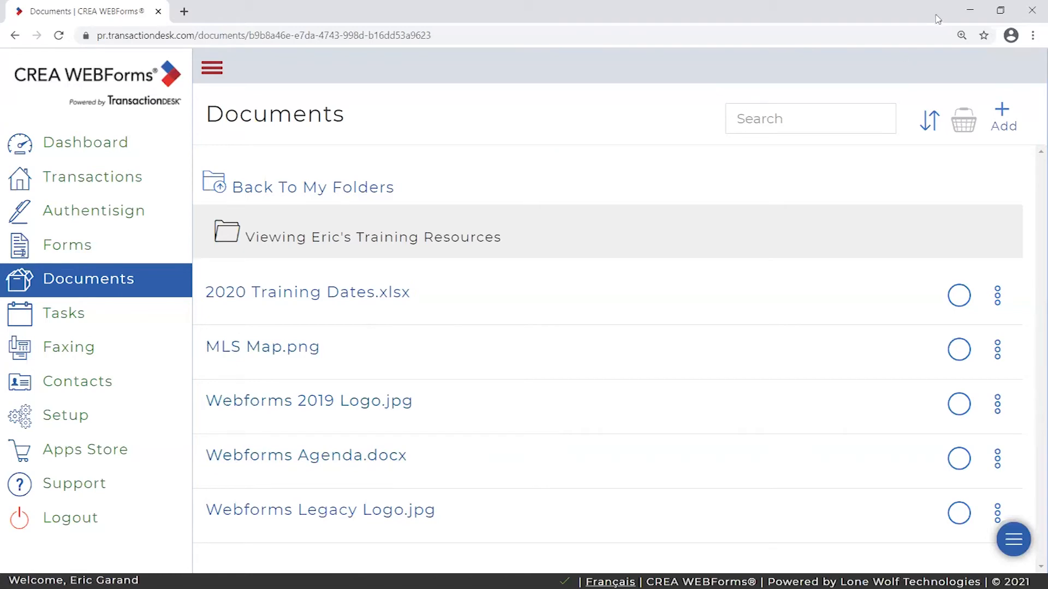
- Reveal Test signing for Authentisign training.pdf on the desktop and drag it toward the browser
click(1000, 10)
click(1031, 11)
click(27, 105)
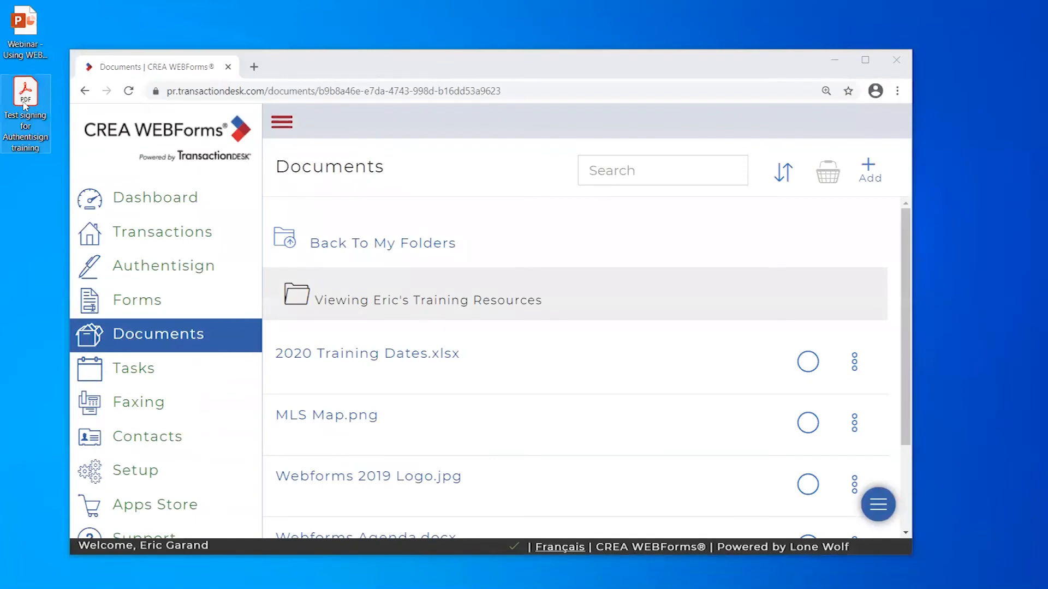
drag(23, 102, 536, 338)
click(864, 60)
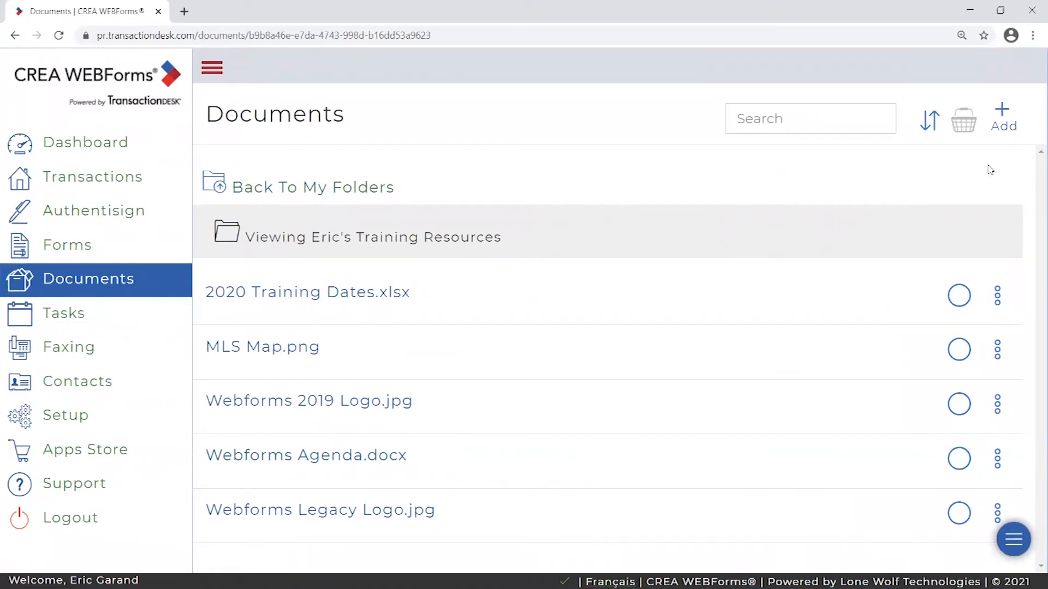
- Choose Add new document to bring up the upload drop zone for the folder
click(1002, 113)
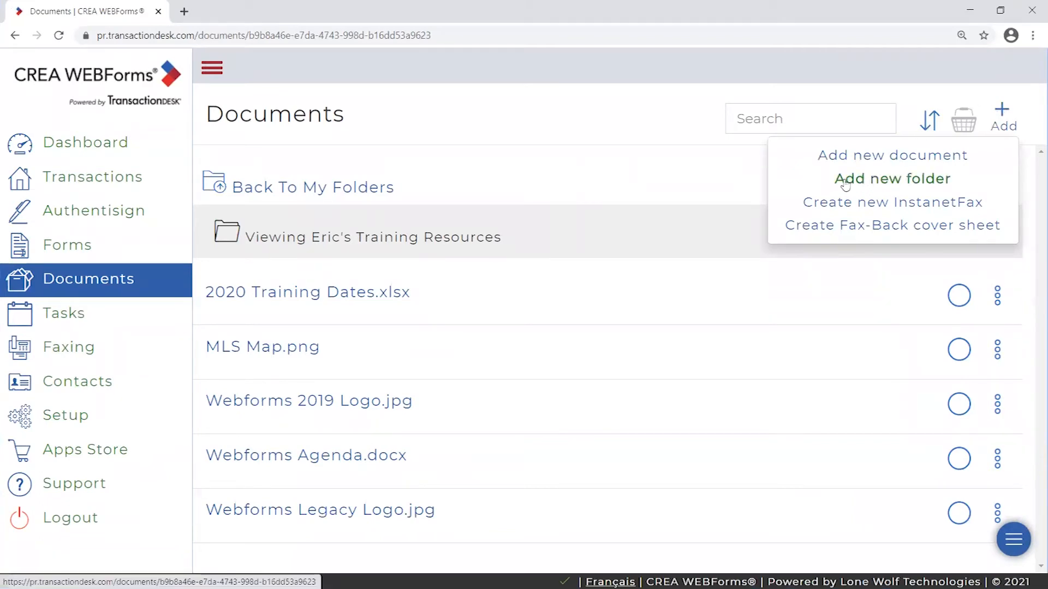
click(880, 159)
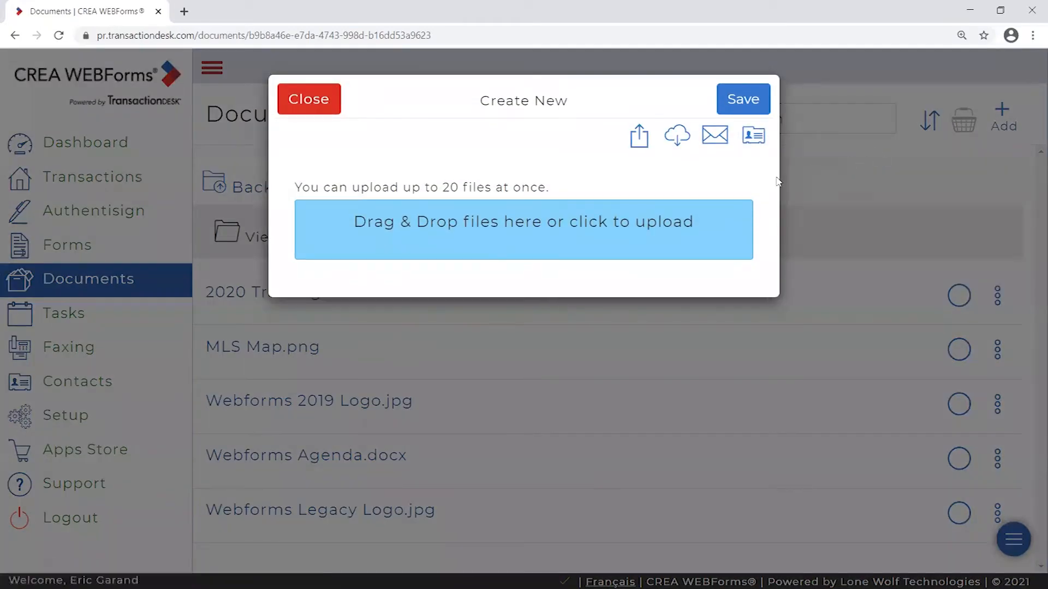
drag(299, 186, 541, 189)
click(570, 186)
- Drop Test signing for Authentisign training.pdf into the upload area to add it
click(1001, 11)
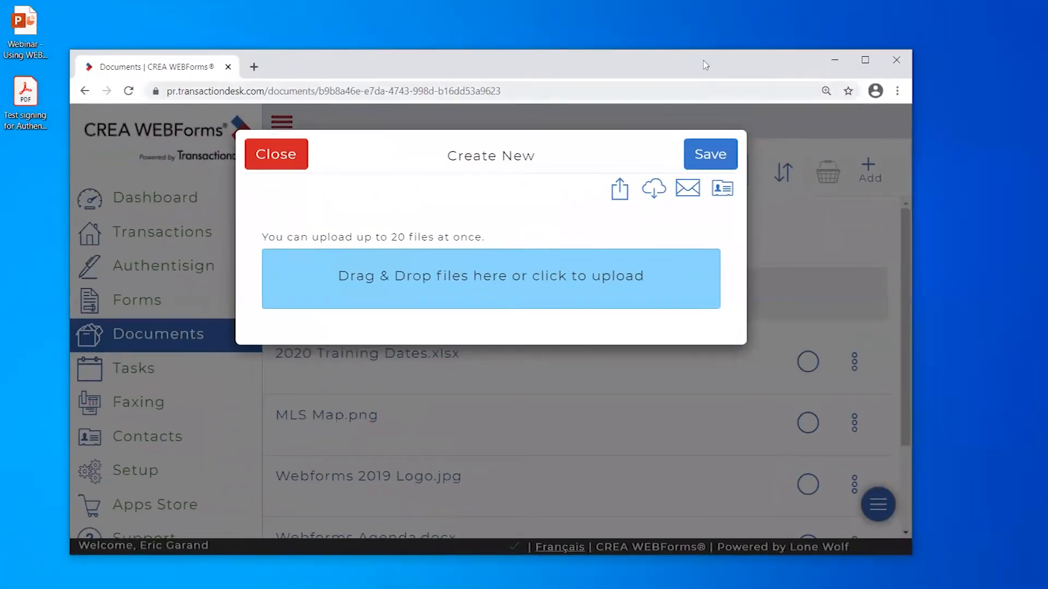
drag(711, 62, 787, 36)
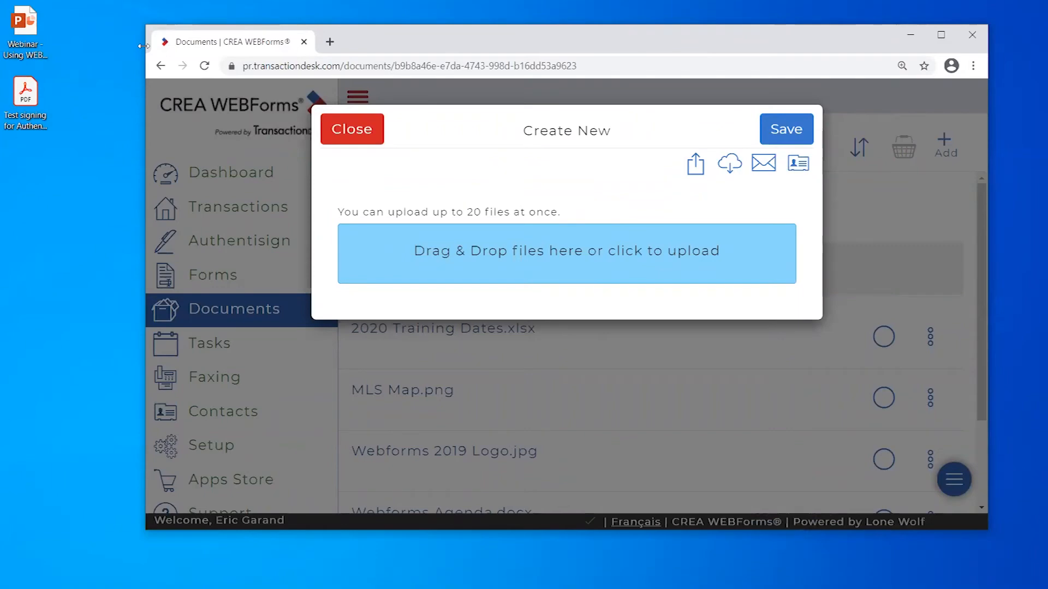
drag(142, 47, 65, 55)
drag(26, 96, 557, 255)
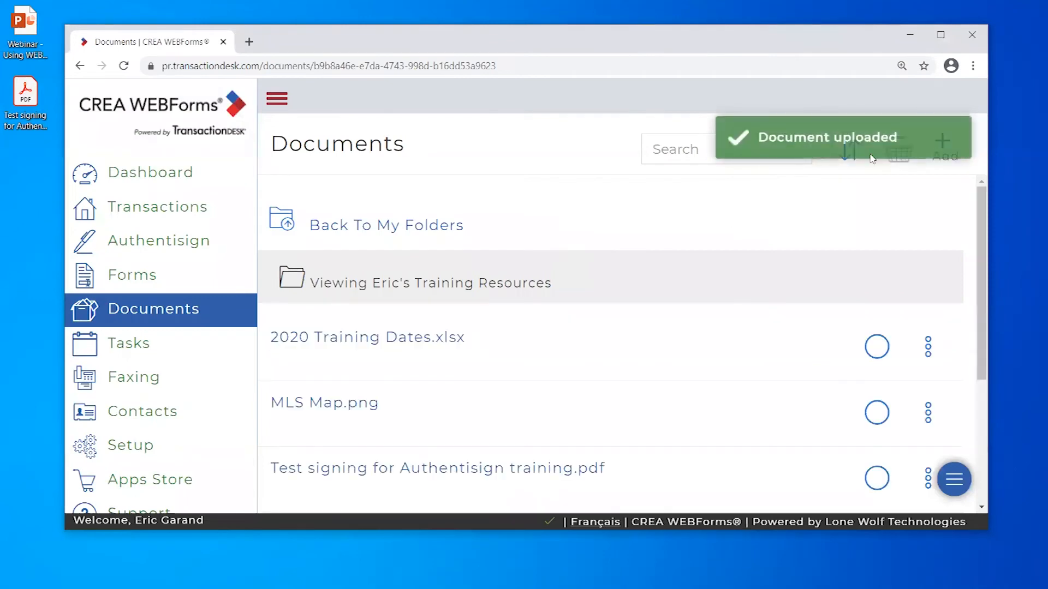
click(940, 35)
scroll(672, 365, down, 1)
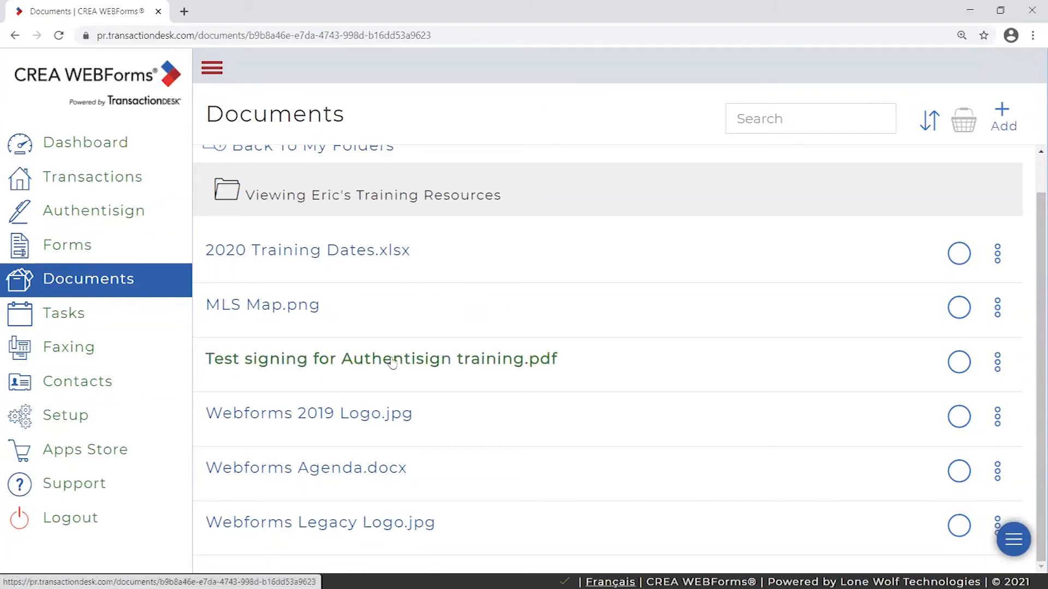
click(414, 360)
scroll(868, 308, down, 3)
scroll(862, 339, down, 5)
scroll(849, 370, up, 7)
drag(858, 253, 890, 199)
right_click(890, 198)
click(890, 194)
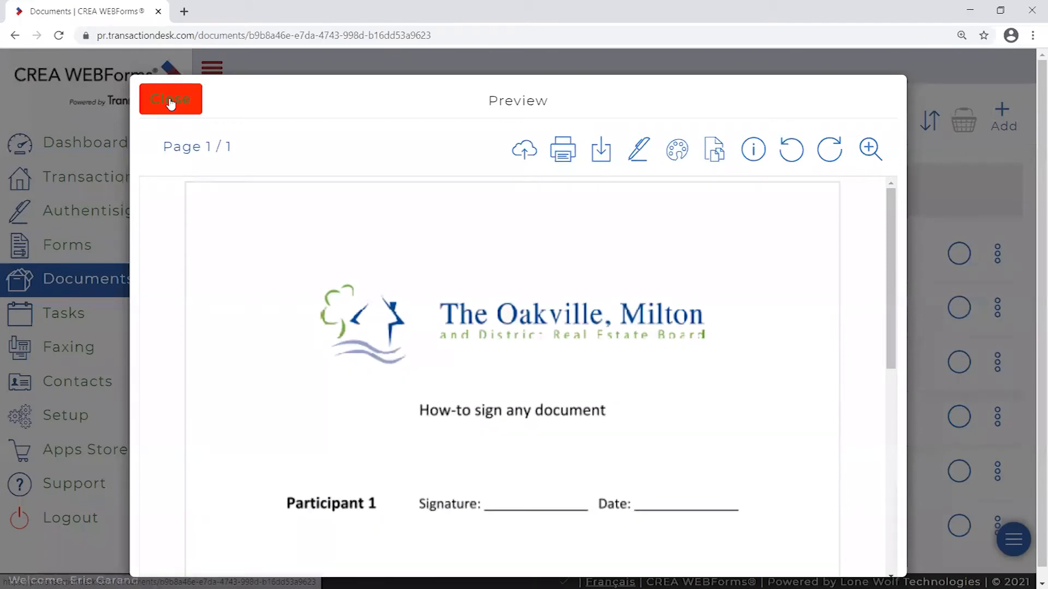
click(169, 100)
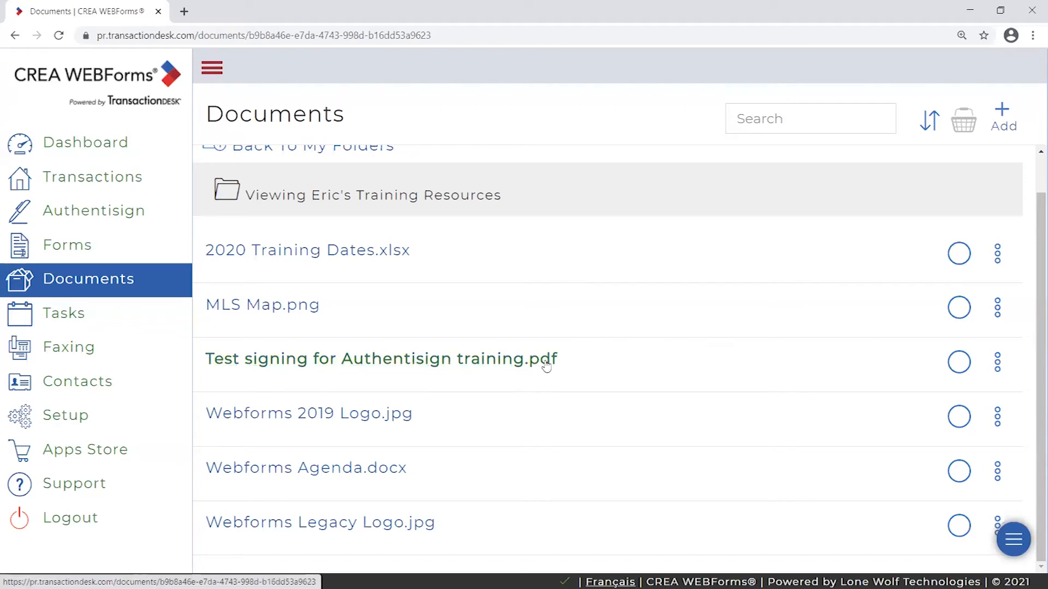
scroll(494, 381, up, 1)
scroll(655, 368, down, 1)
scroll(656, 378, up, 1)
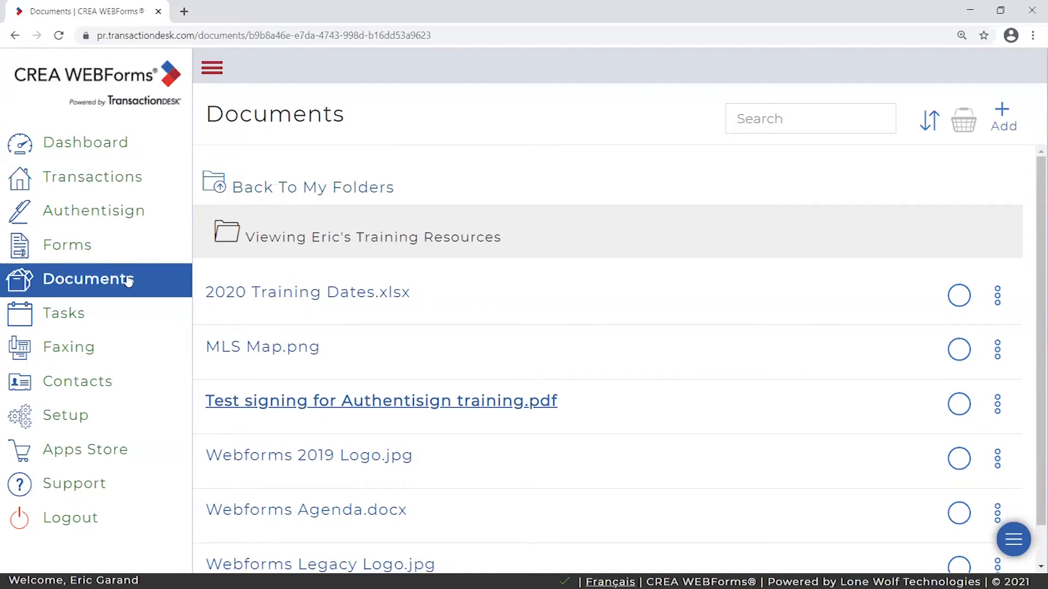
scroll(696, 271, down, 1)
scroll(696, 271, up, 1)
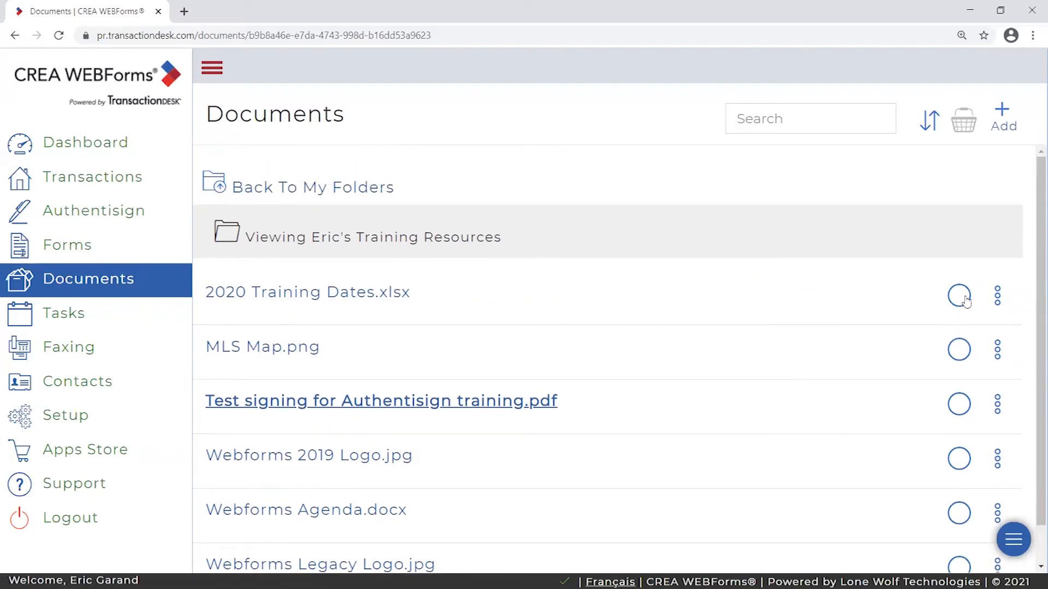
- Resize the browser to show the desktop and start adding a new document
click(1000, 10)
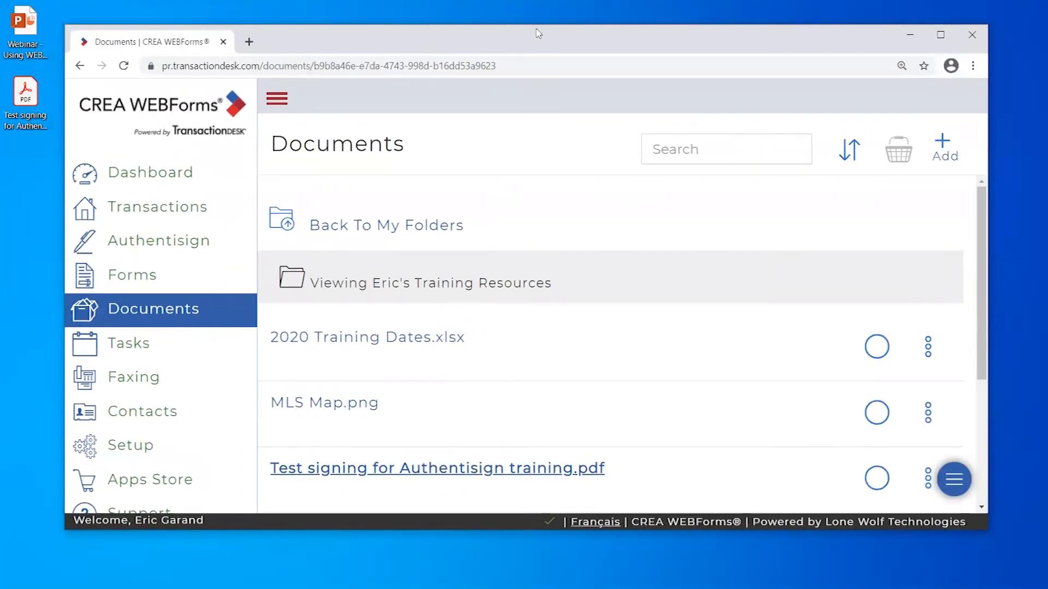
drag(537, 34, 536, 23)
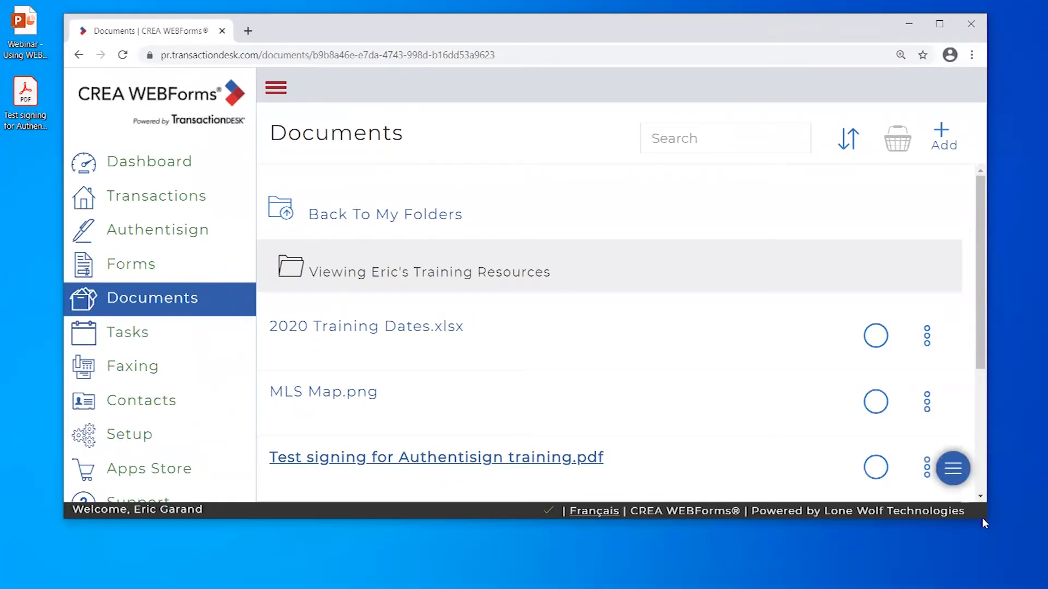
drag(987, 520, 1036, 577)
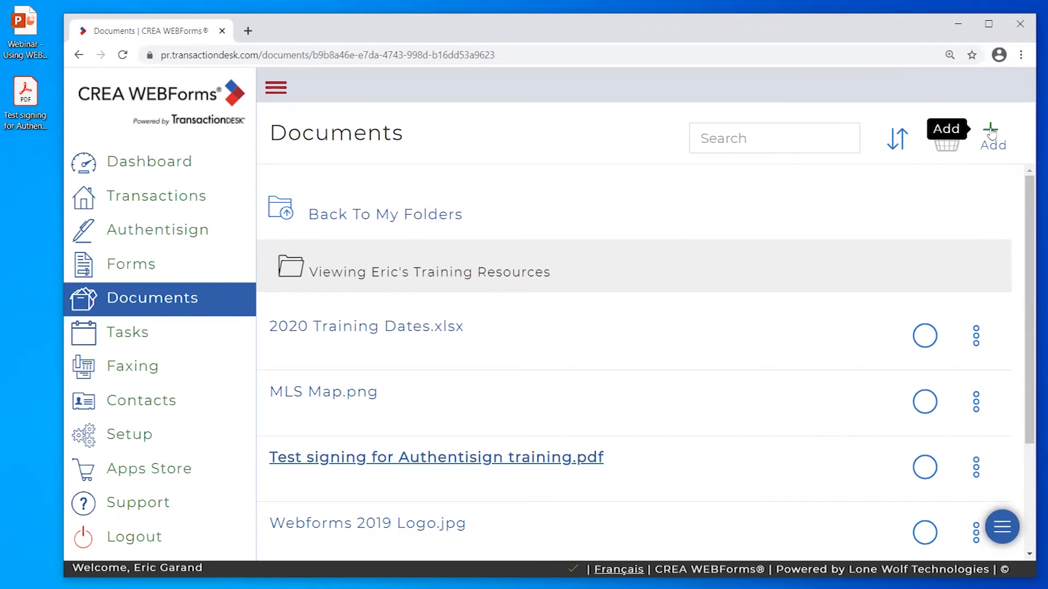
click(990, 134)
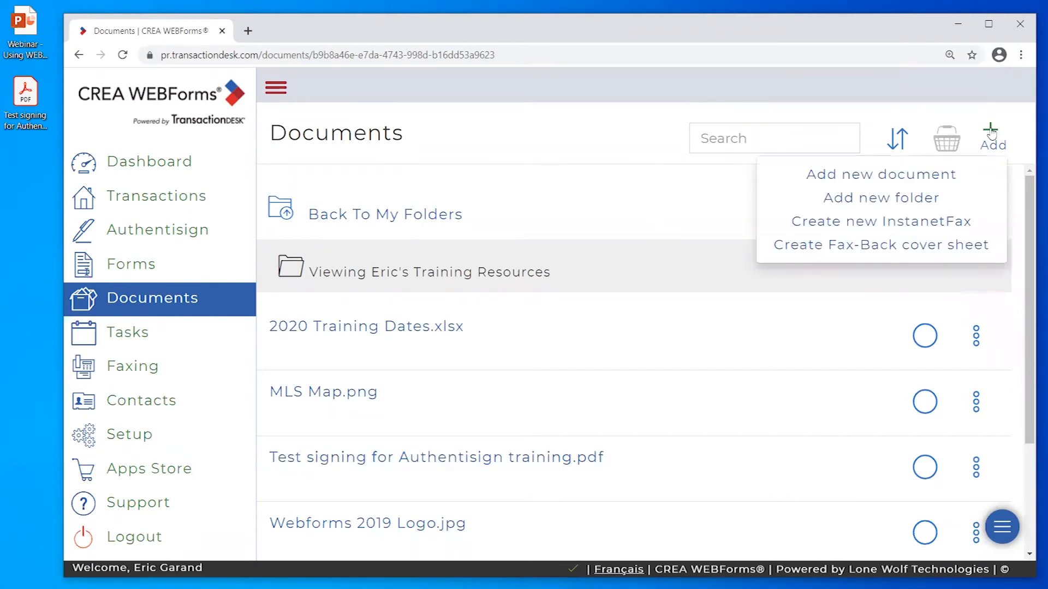
click(872, 173)
- Drag the webinar PowerPoint into the upload zone and briefly show the presentation
click(33, 27)
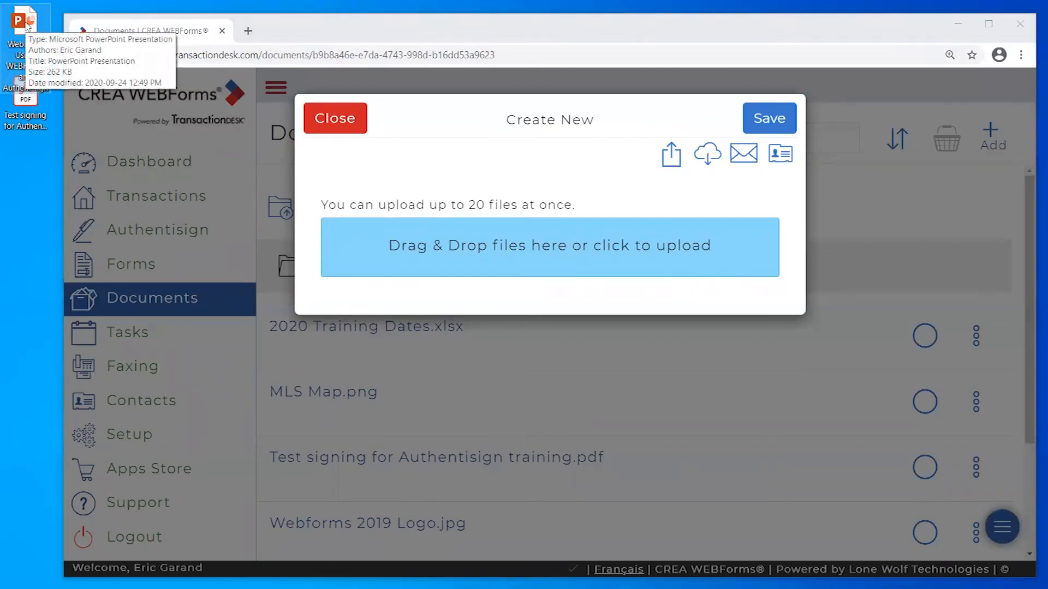
drag(30, 28, 573, 247)
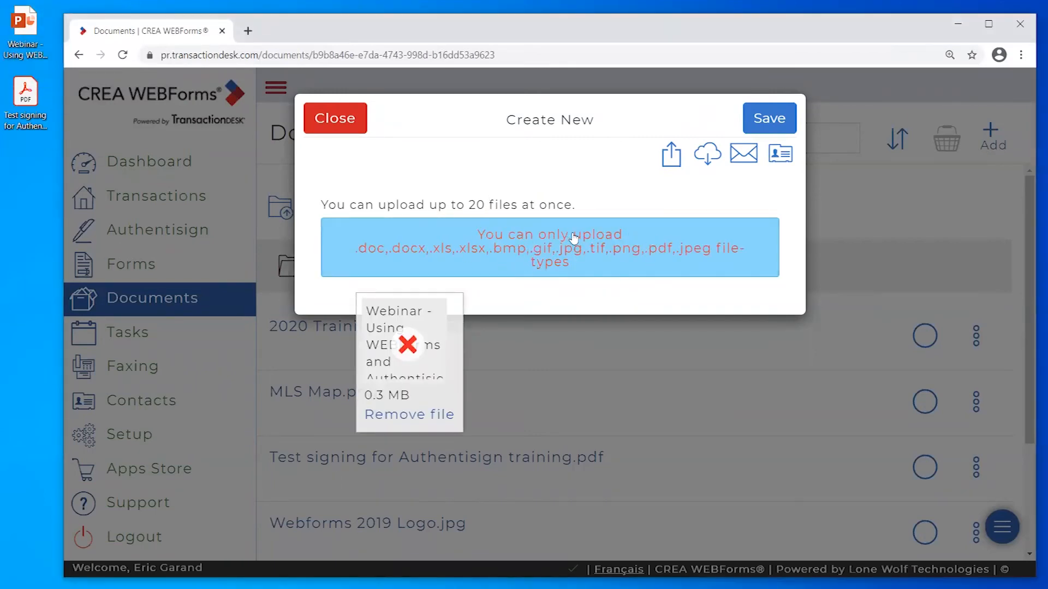
click(999, 24)
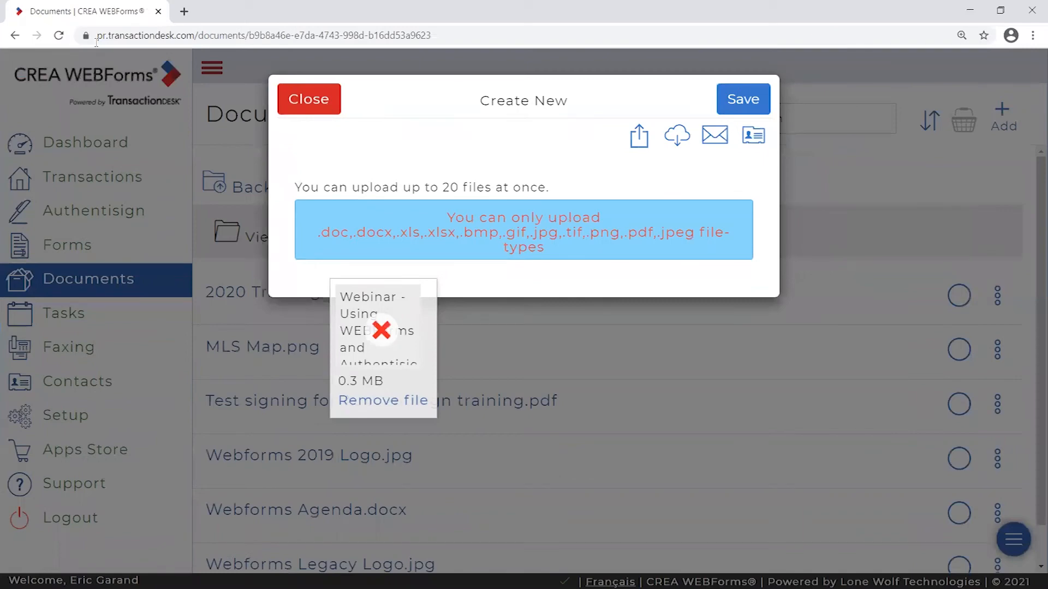
click(1000, 10)
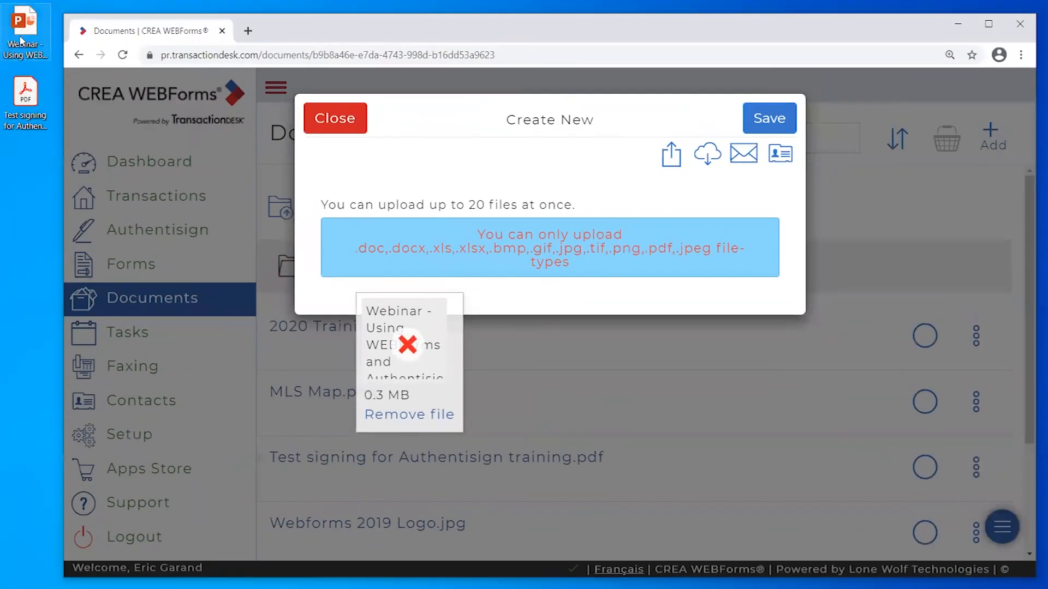
key(alt+Tab)
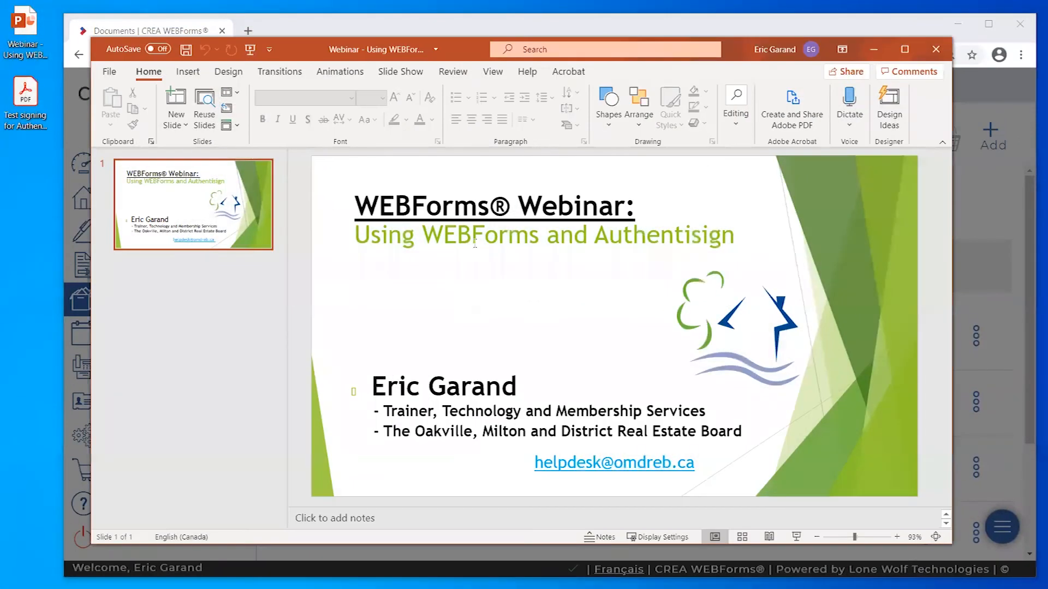
click(873, 49)
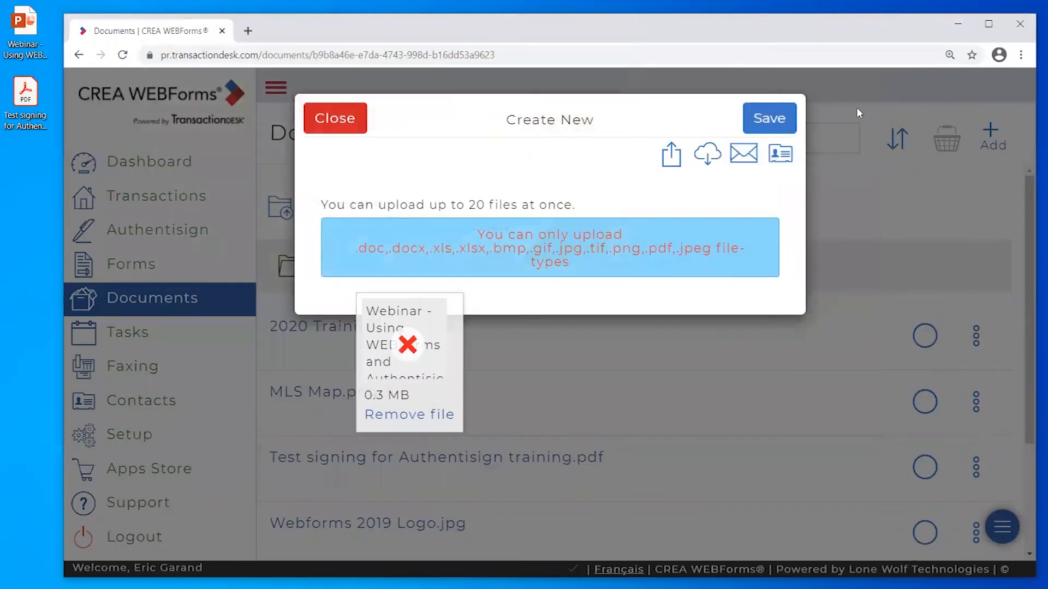
click(988, 23)
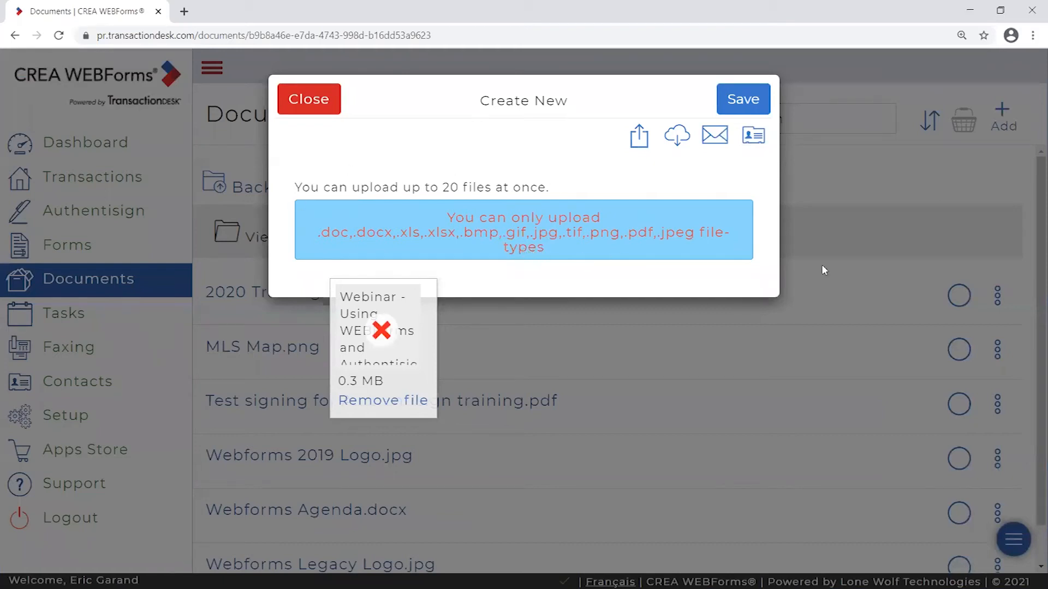
- Close the unsupported file-type error, return to the top-level document folders, and go to Tasks
click(309, 105)
scroll(421, 187, down, 1)
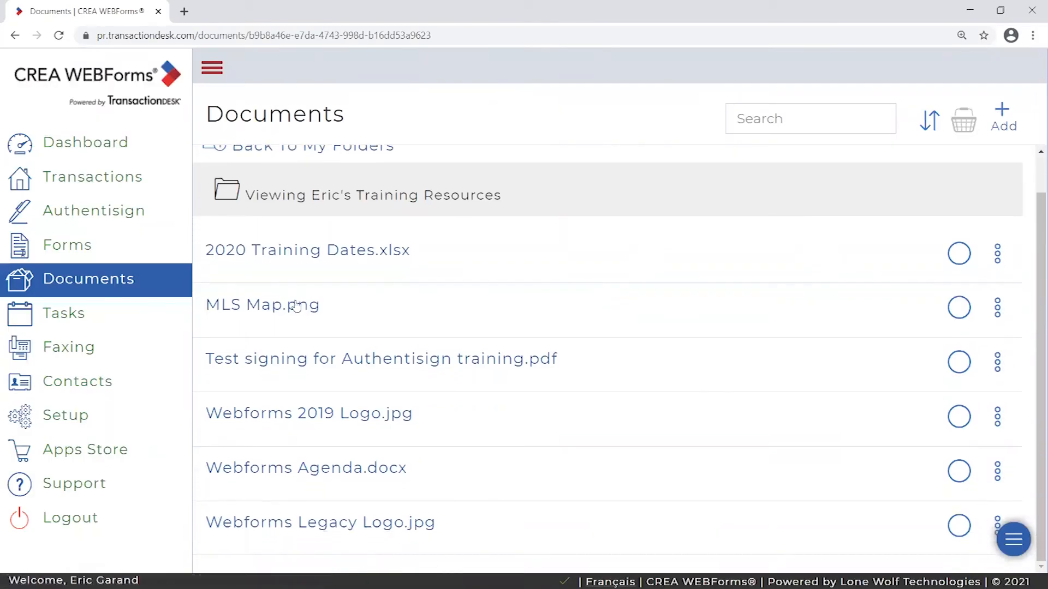
scroll(738, 328, up, 1)
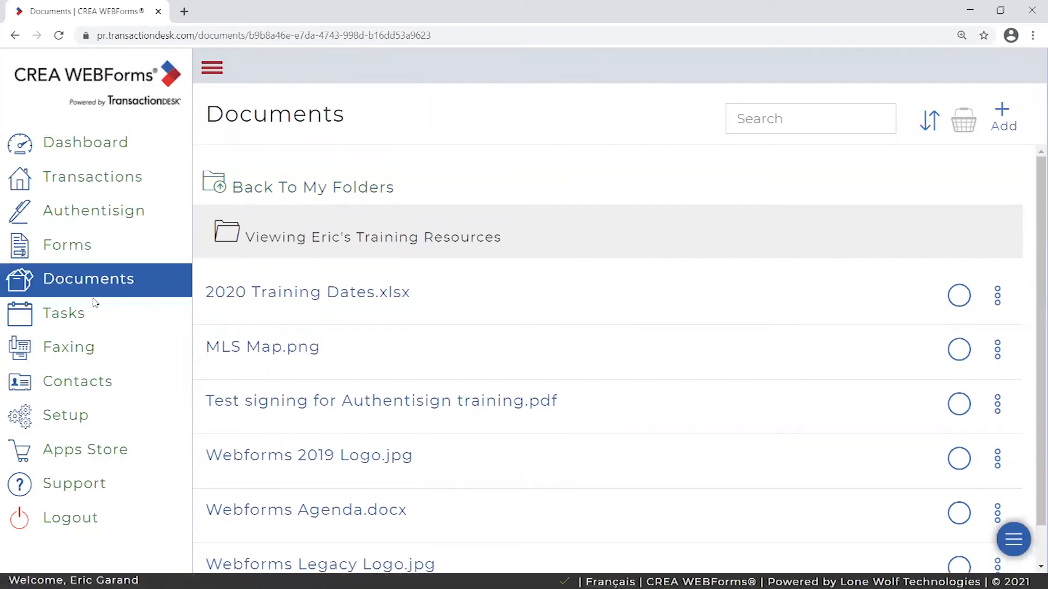
click(246, 194)
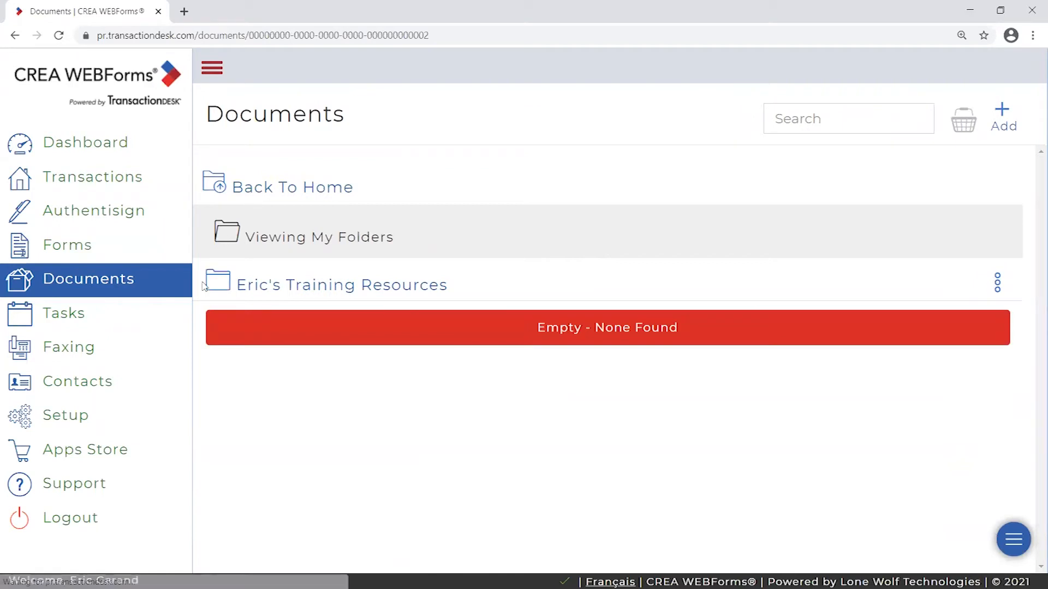
click(107, 284)
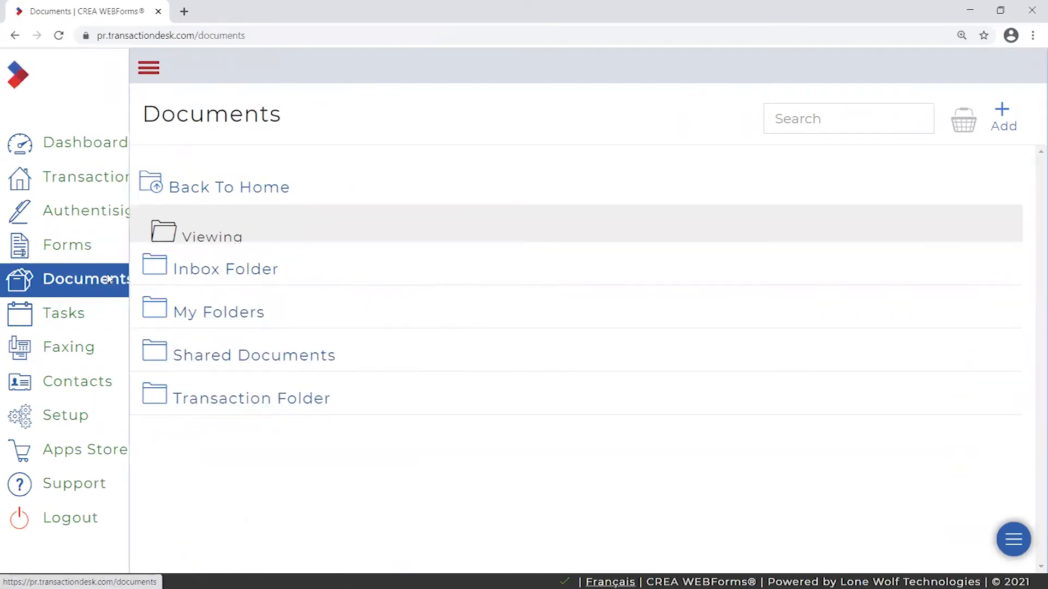
click(60, 71)
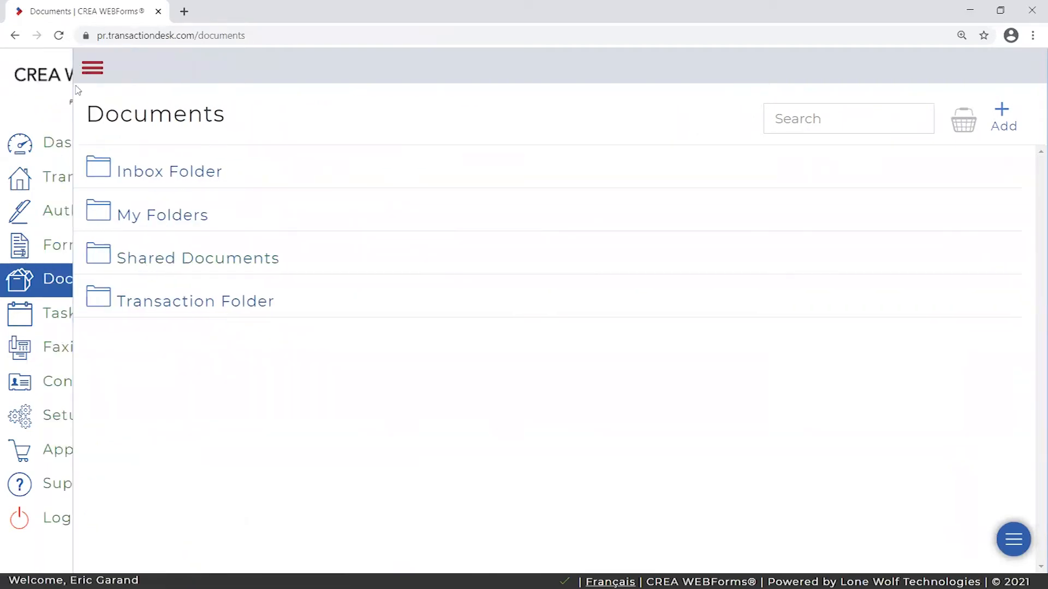
click(60, 315)
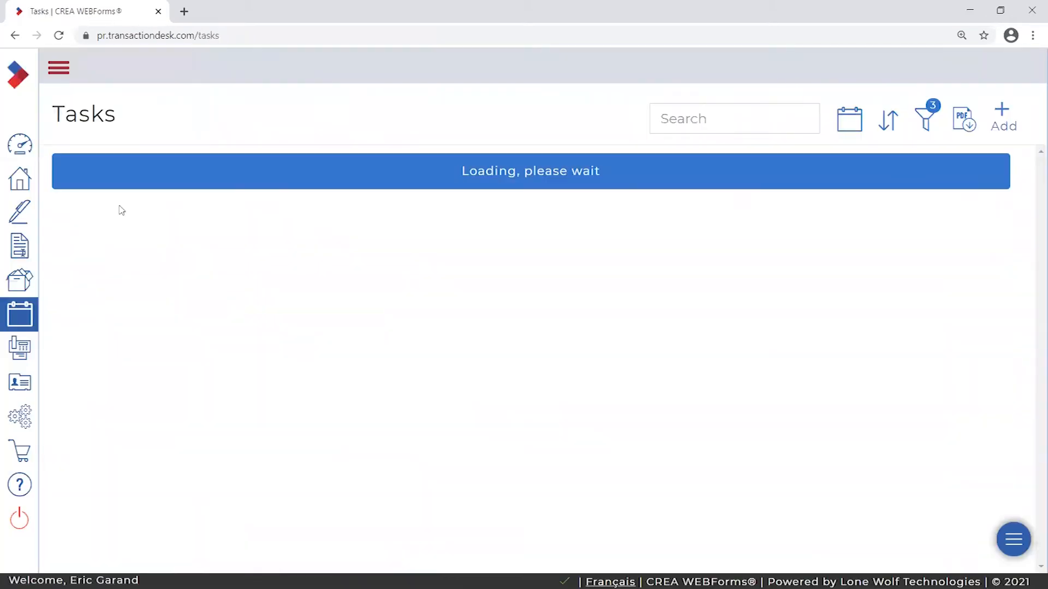
- Expand the sidebar to view the five tasks, Past Due Test through Get Milk, then open Faxing
click(59, 70)
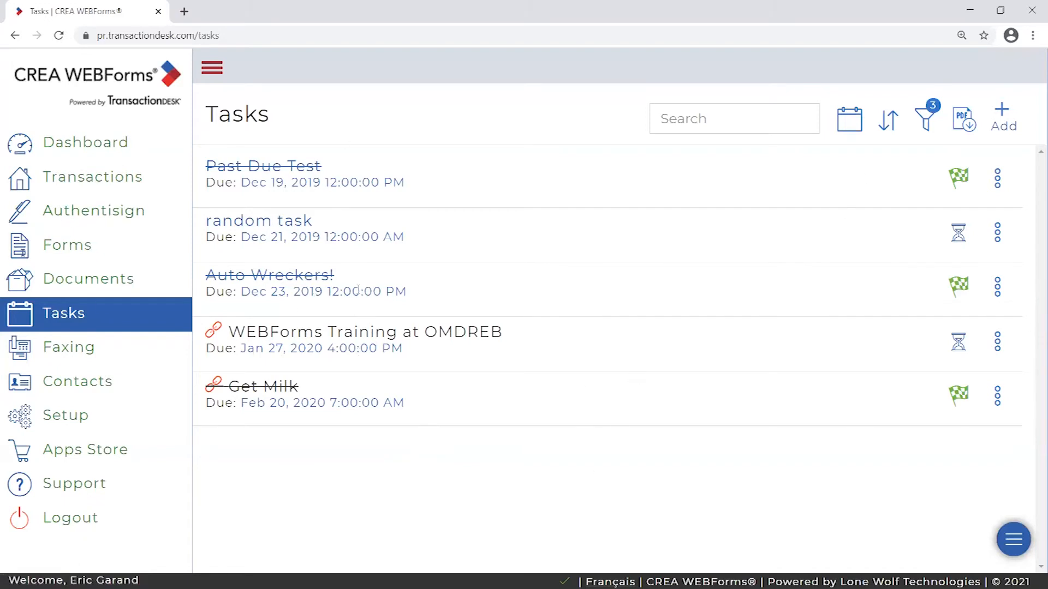
click(75, 354)
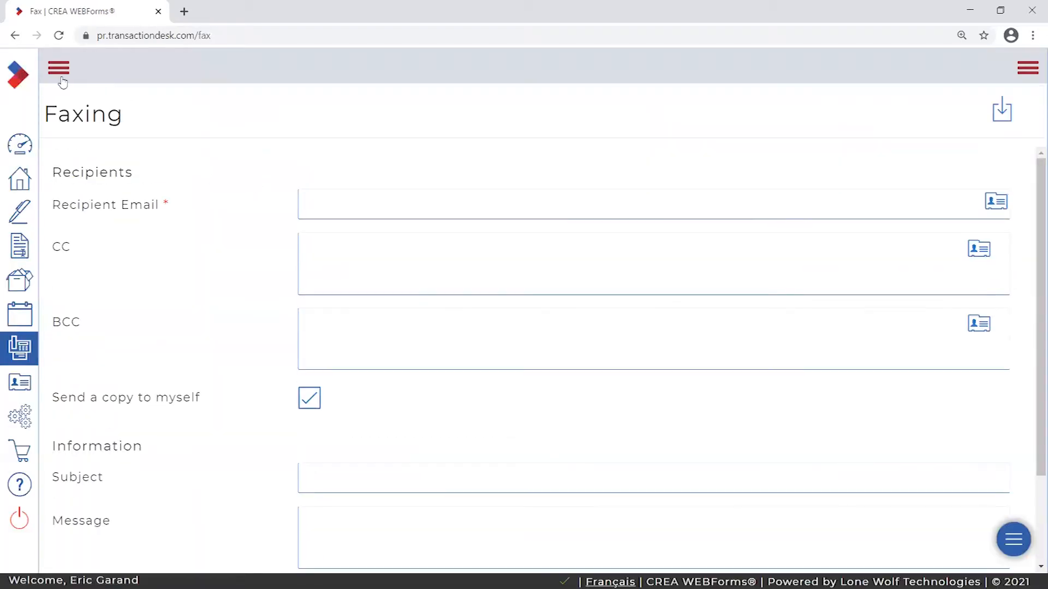
- Expand the sidebar and scroll the blank Faxing form with recipients, subject and message
click(59, 75)
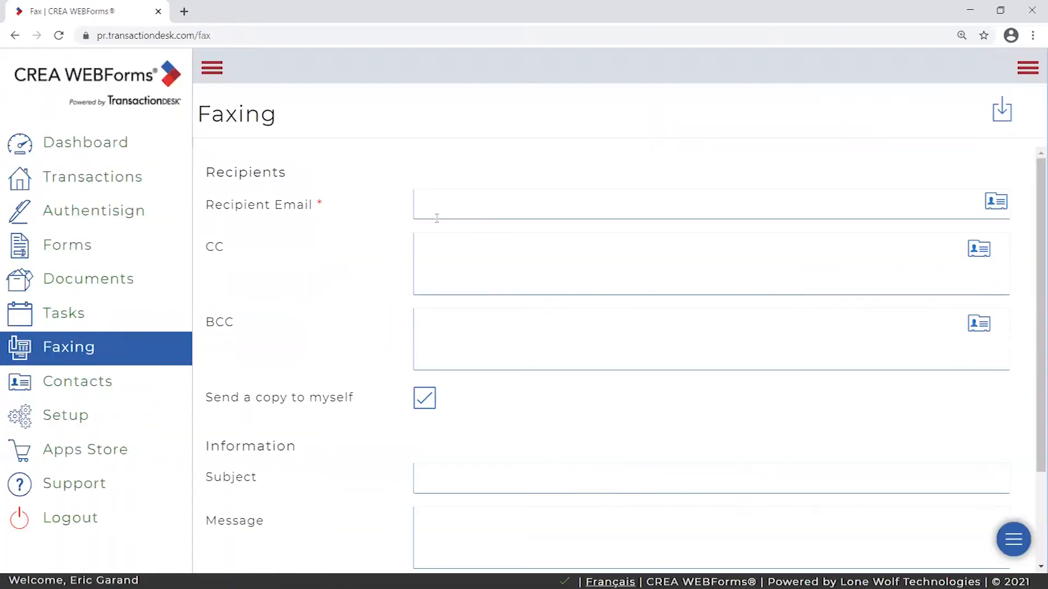
scroll(387, 204, down, 1)
scroll(402, 257, up, 1)
scroll(396, 287, down, 2)
scroll(370, 299, up, 2)
- Open Contacts and show the + Add choices: Create Contact and Add contact from Google
click(69, 387)
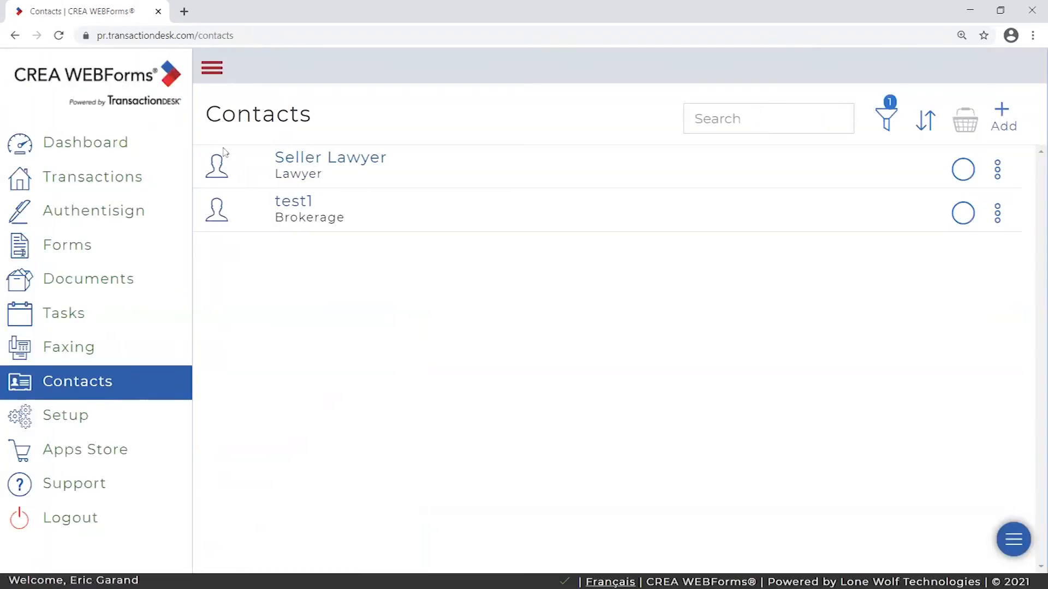
drag(220, 112, 344, 107)
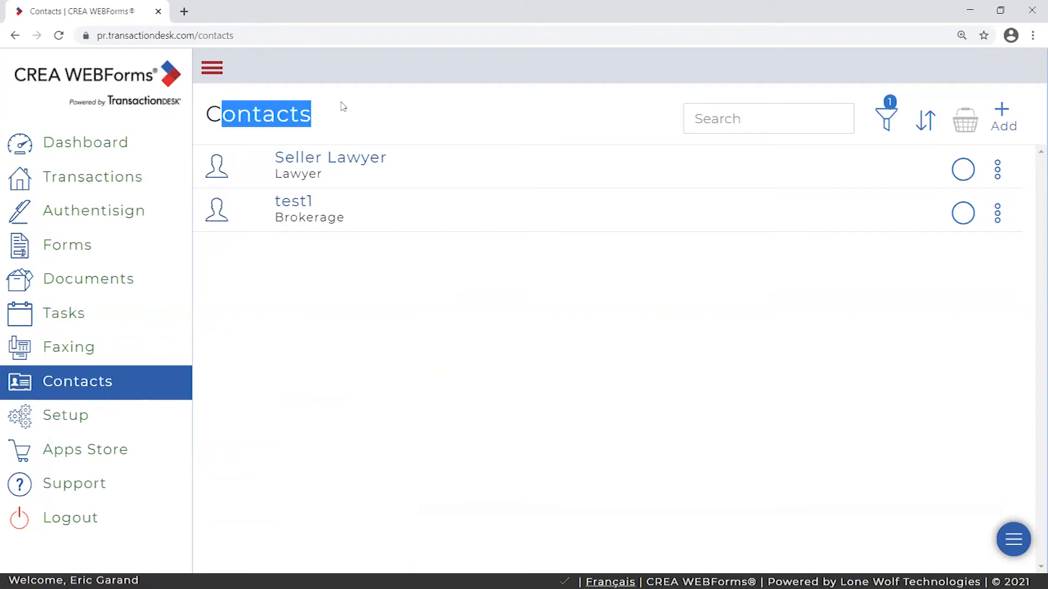
click(351, 136)
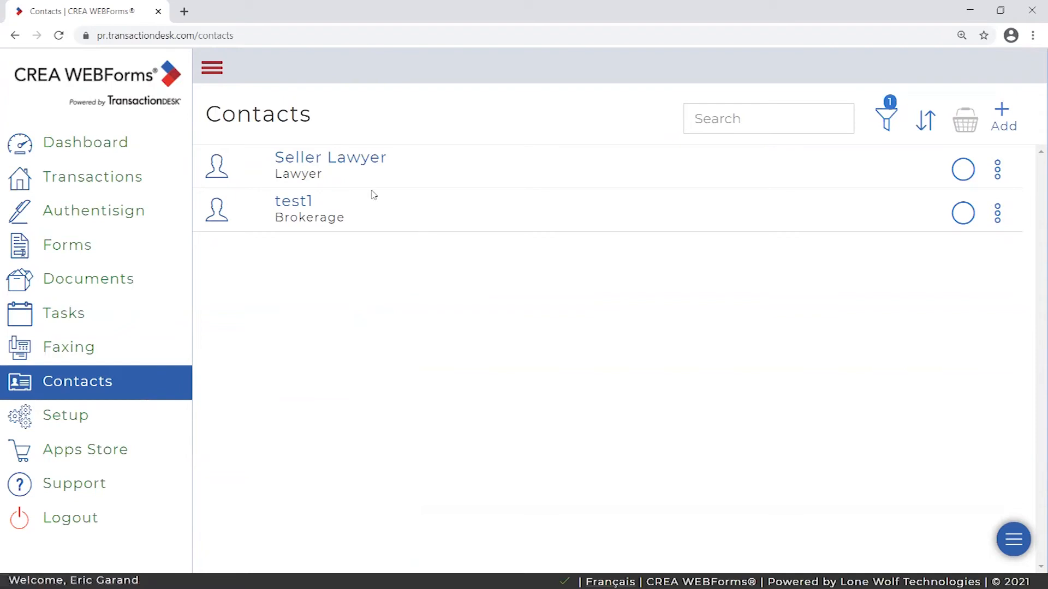
mouse_move(217, 163)
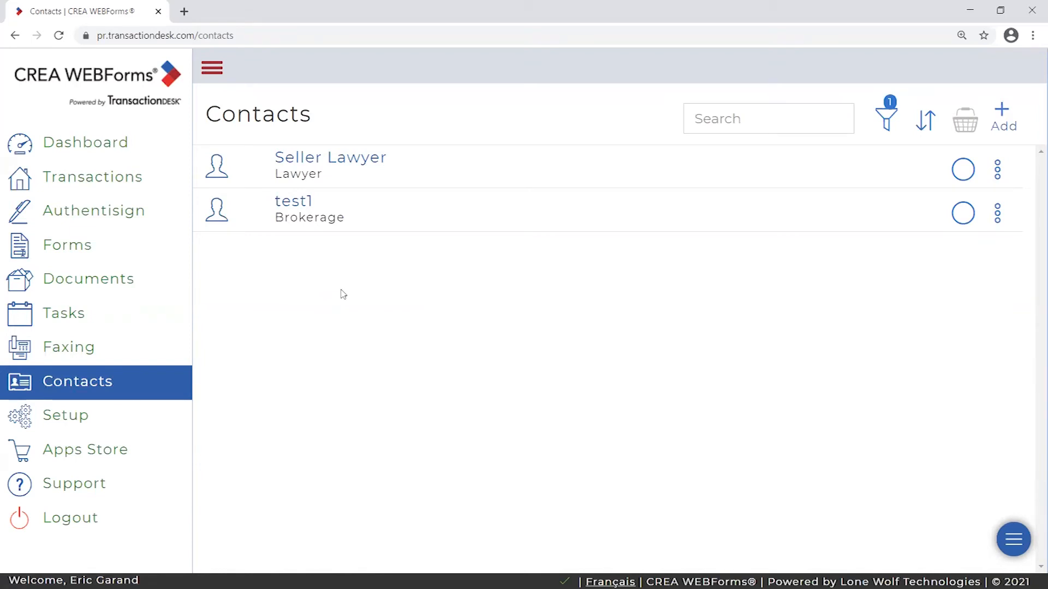
click(1001, 113)
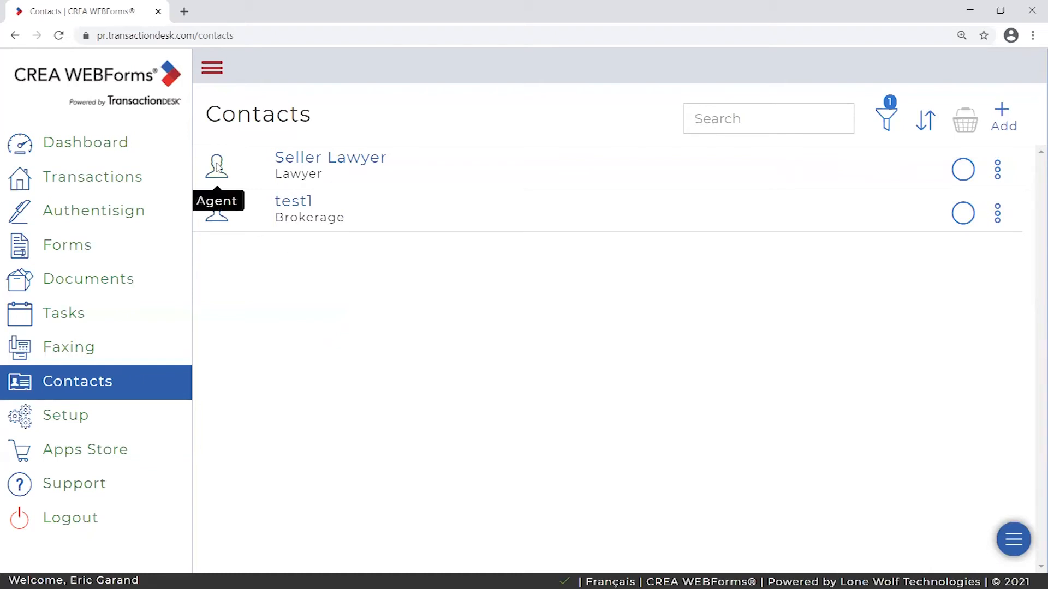
click(1004, 116)
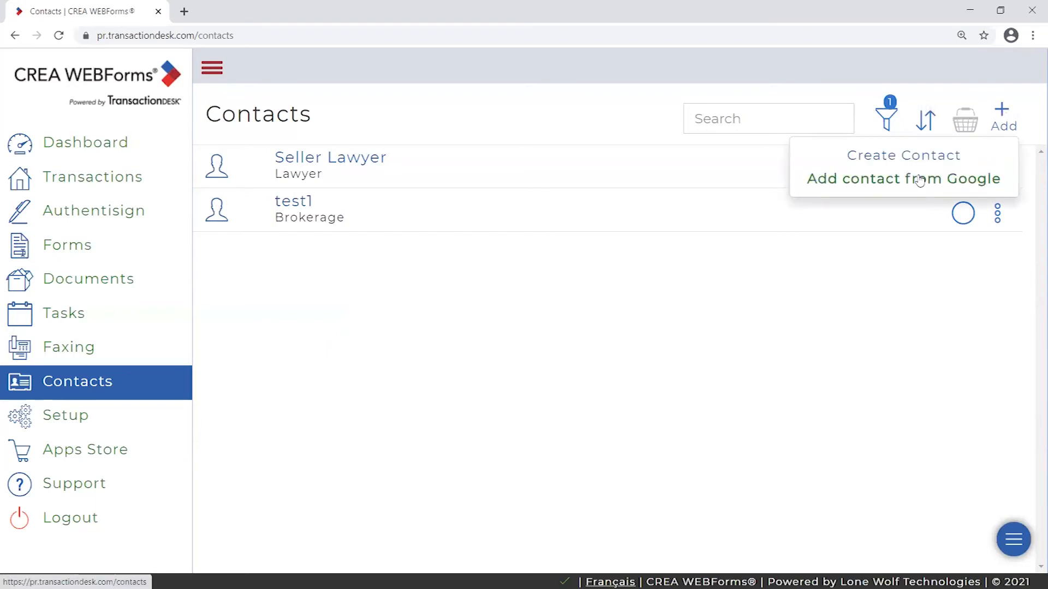
click(845, 290)
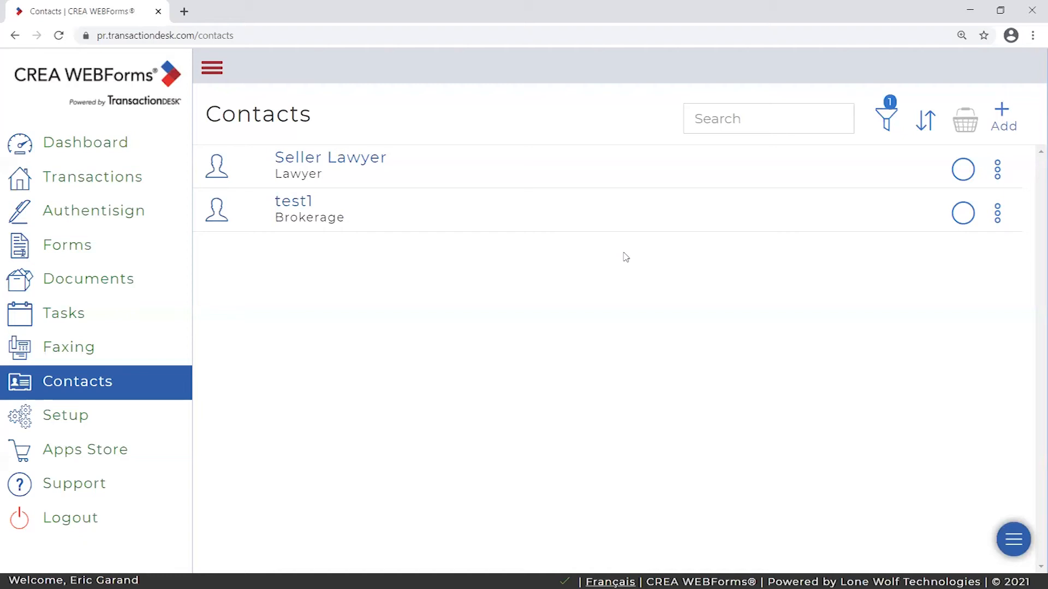
click(994, 112)
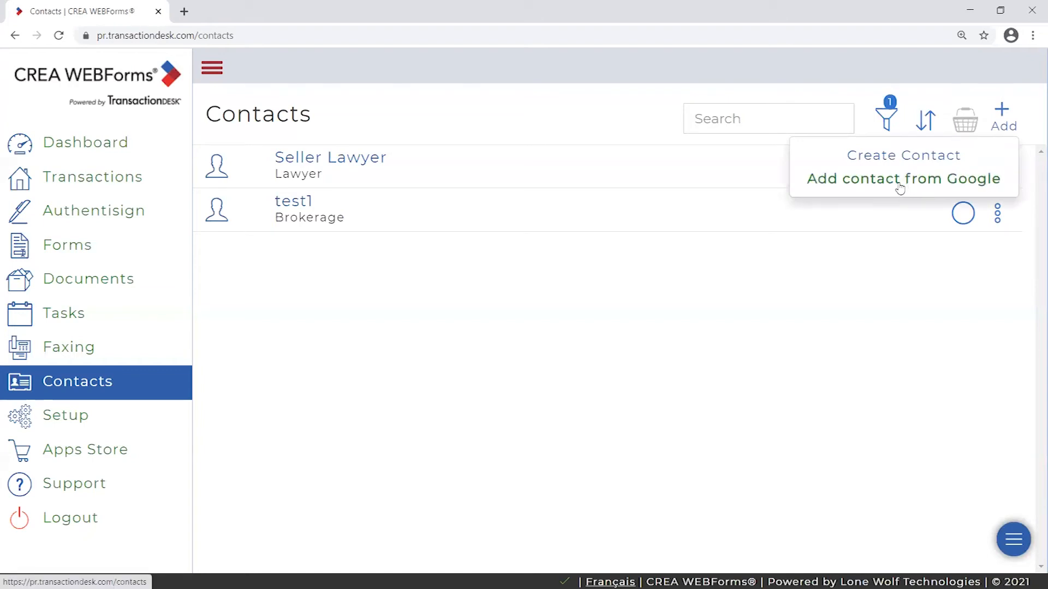
click(839, 288)
click(1009, 116)
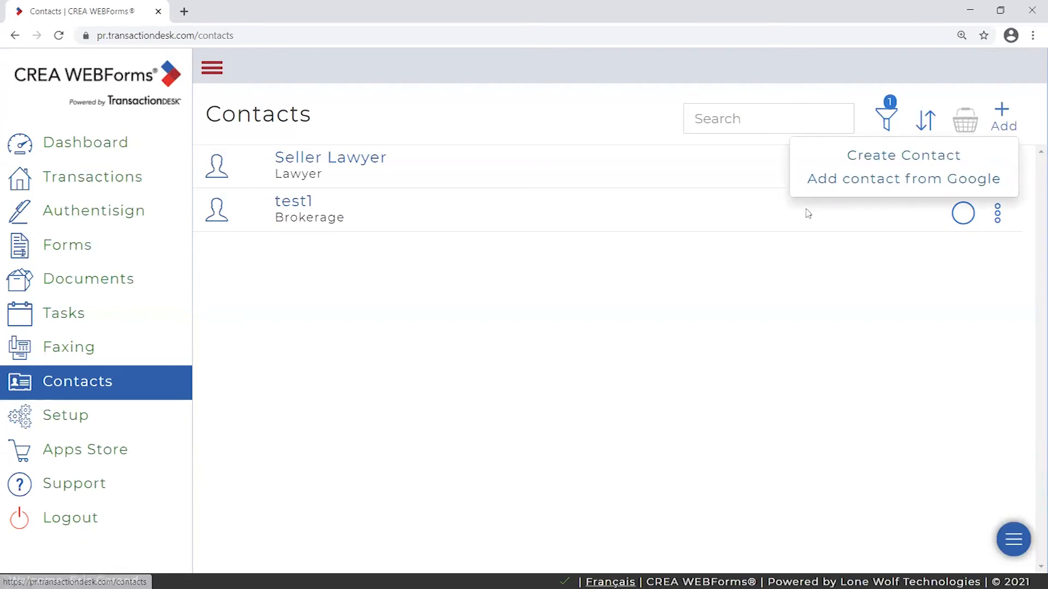
click(1006, 117)
click(1008, 118)
- Close the Add dropdown on the two-entry Contacts list, then go to Setup
click(447, 279)
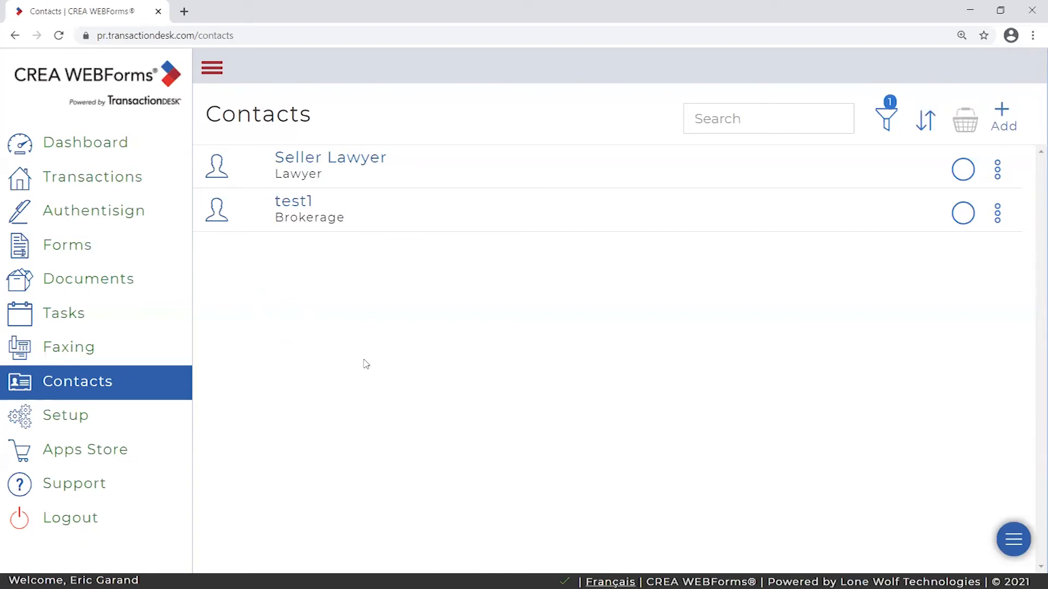
click(62, 422)
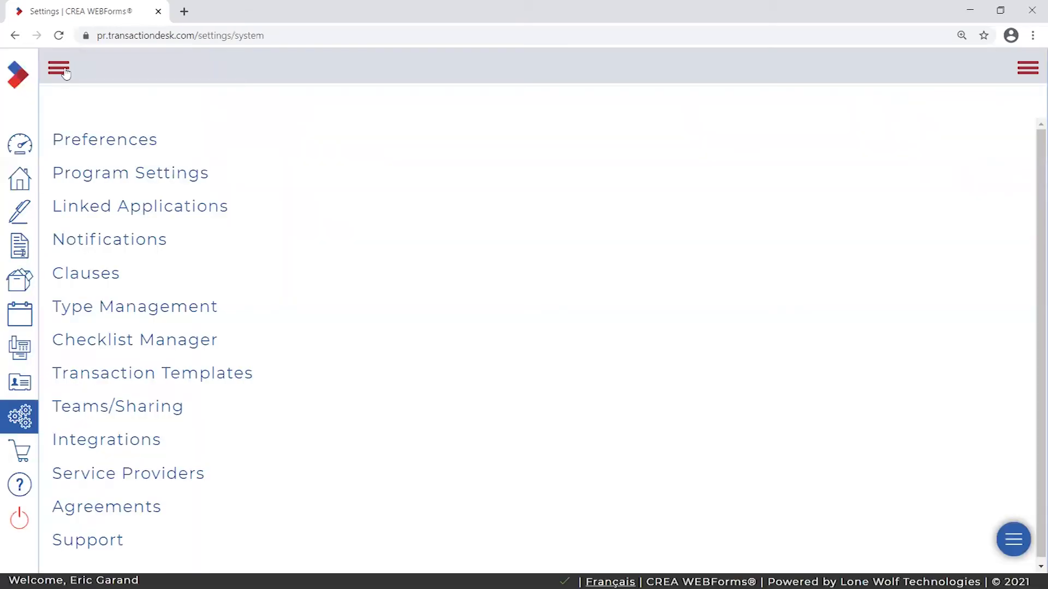
- Expand the sidebar and highlight the Transaction Templates entry in the Setup list
click(64, 70)
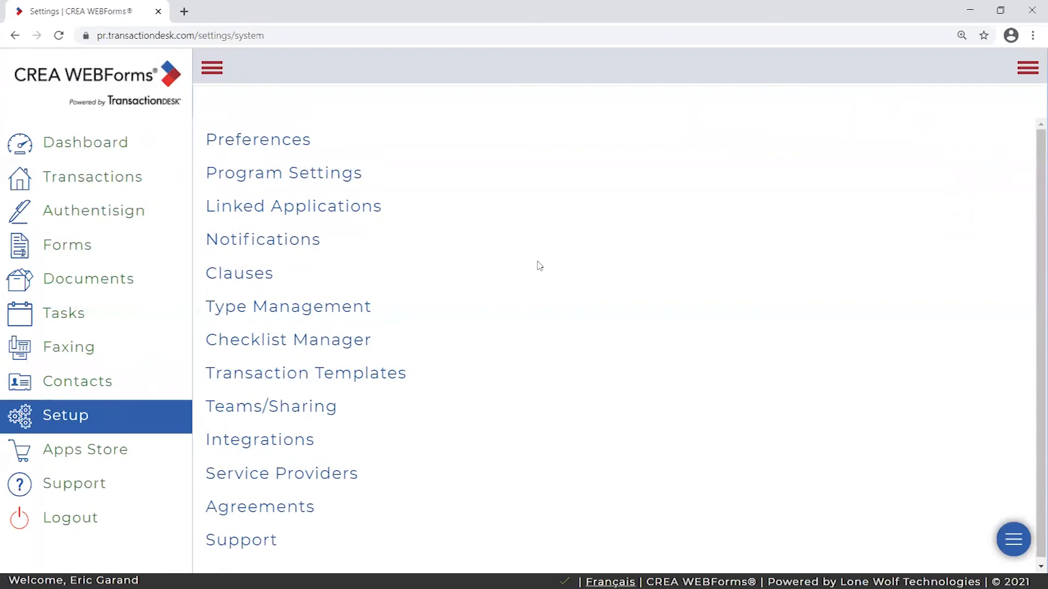
scroll(520, 277, down, 1)
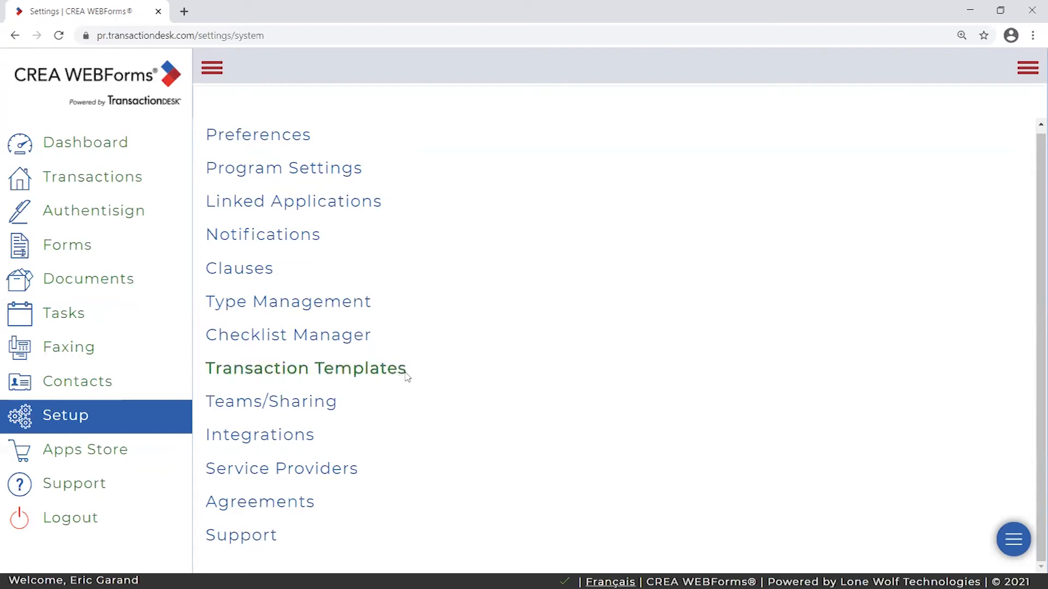
drag(409, 377, 205, 376)
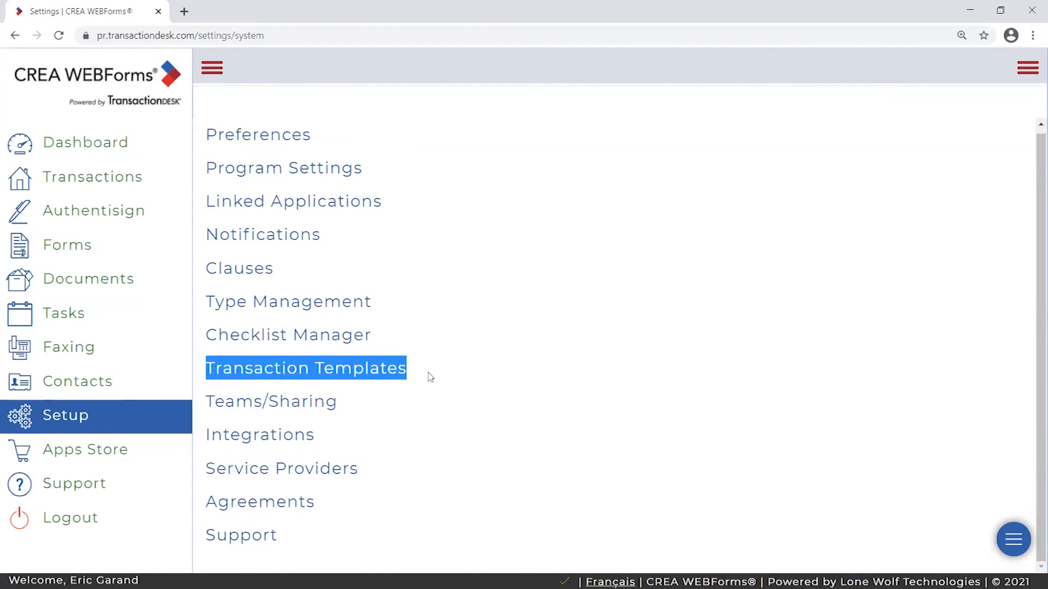
drag(419, 369, 208, 369)
click(431, 370)
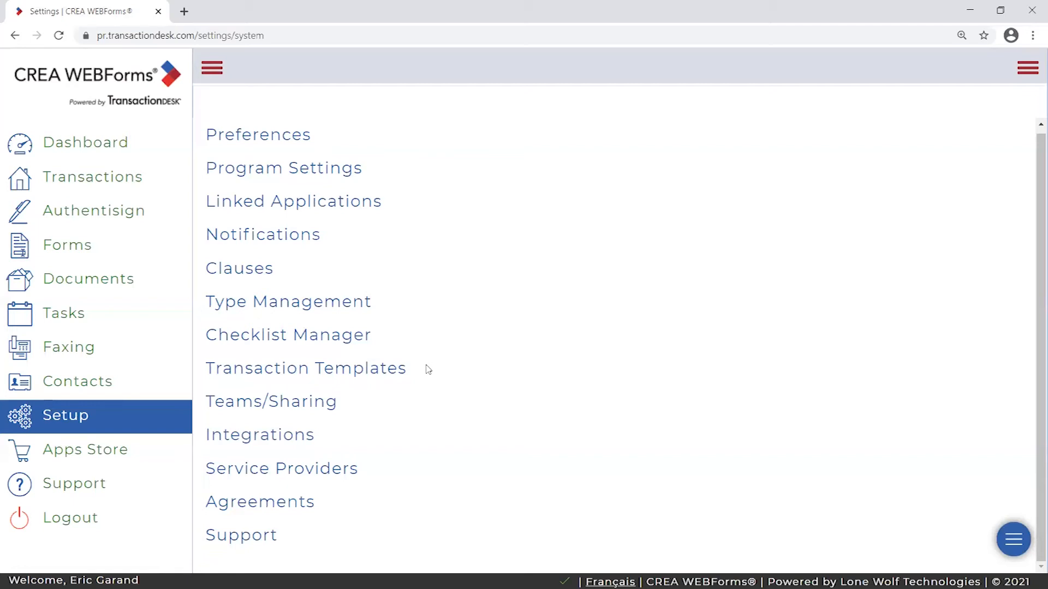
drag(427, 370, 206, 368)
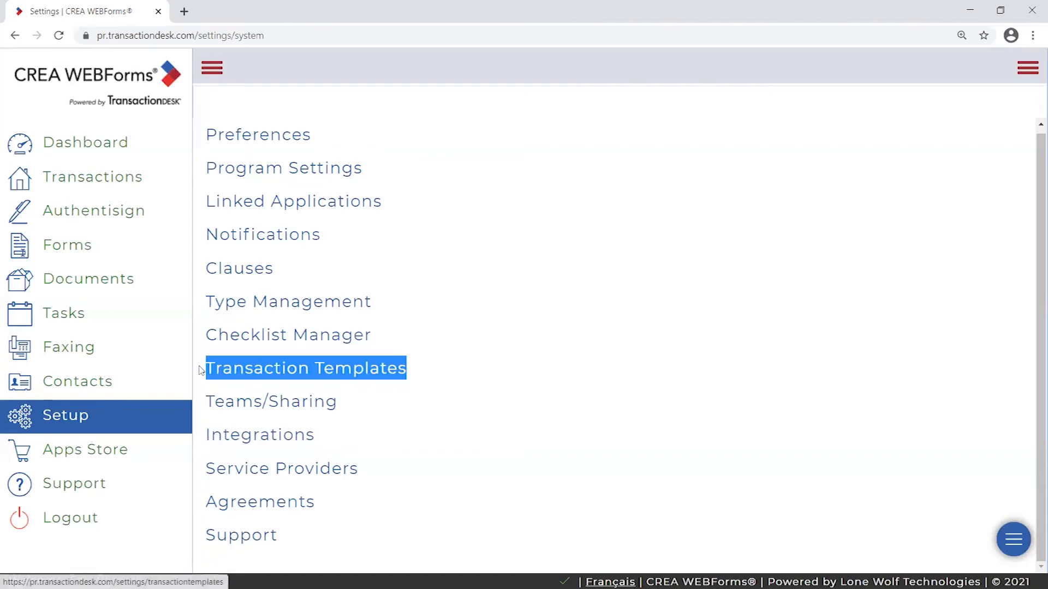
click(421, 365)
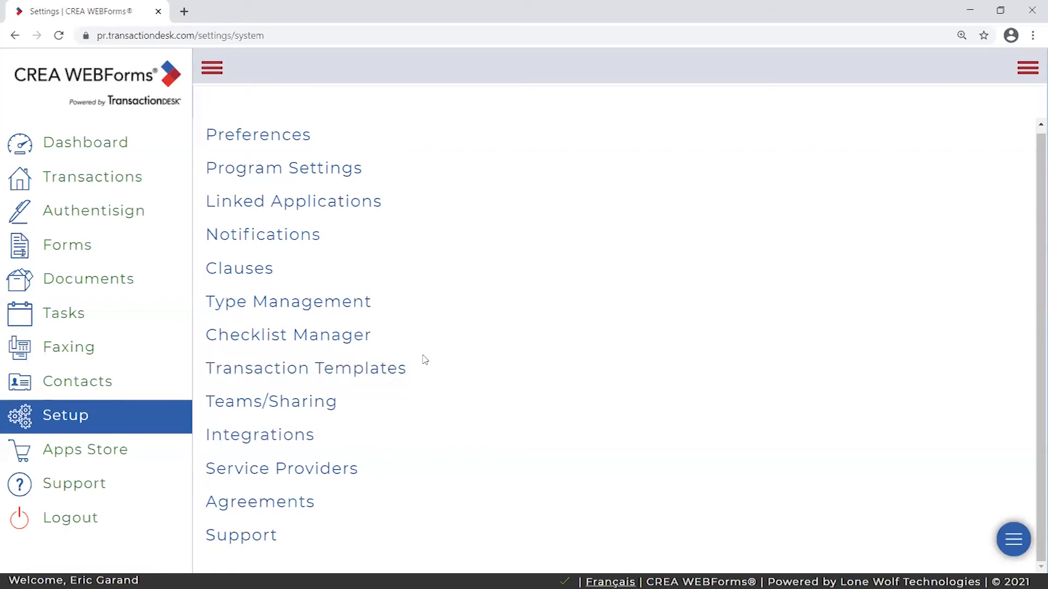
- Highlight Transaction Templates and Clauses again, then open the Clauses settings
scroll(355, 311, up, 1)
scroll(278, 281, down, 1)
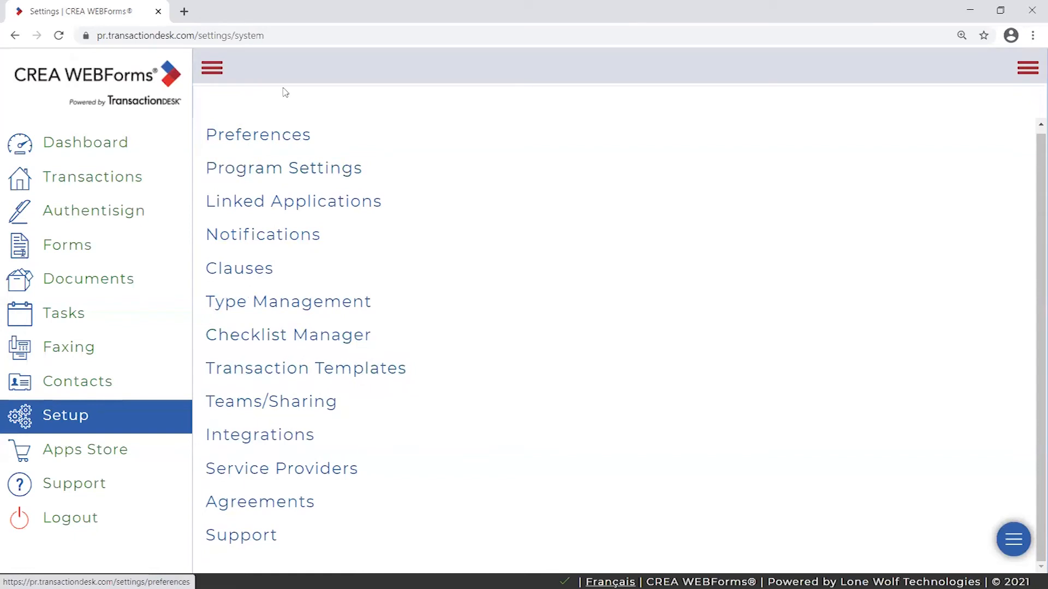
drag(409, 370, 206, 372)
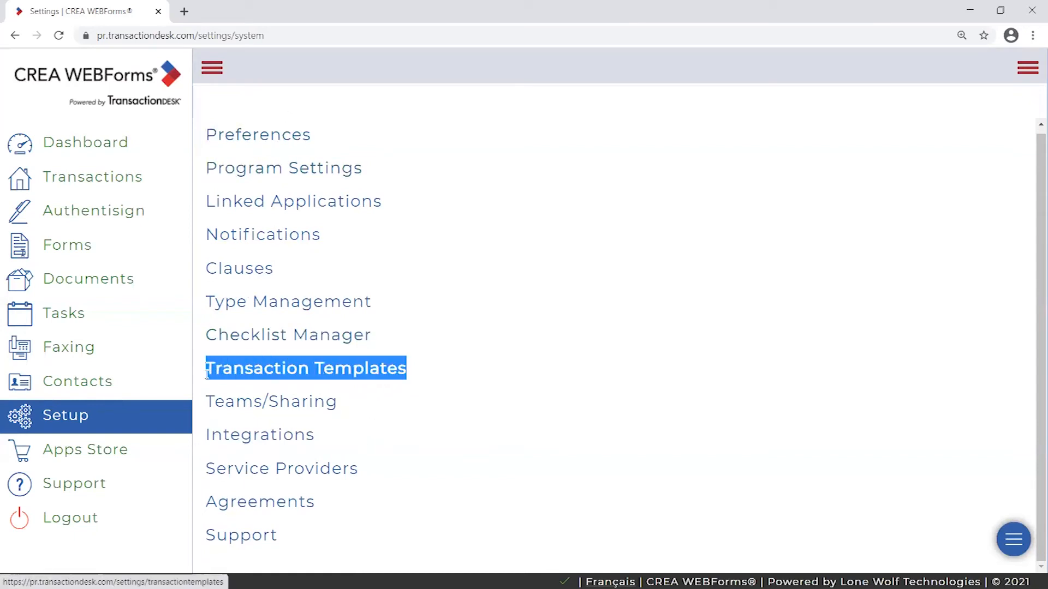
click(415, 376)
drag(416, 376, 206, 370)
click(444, 370)
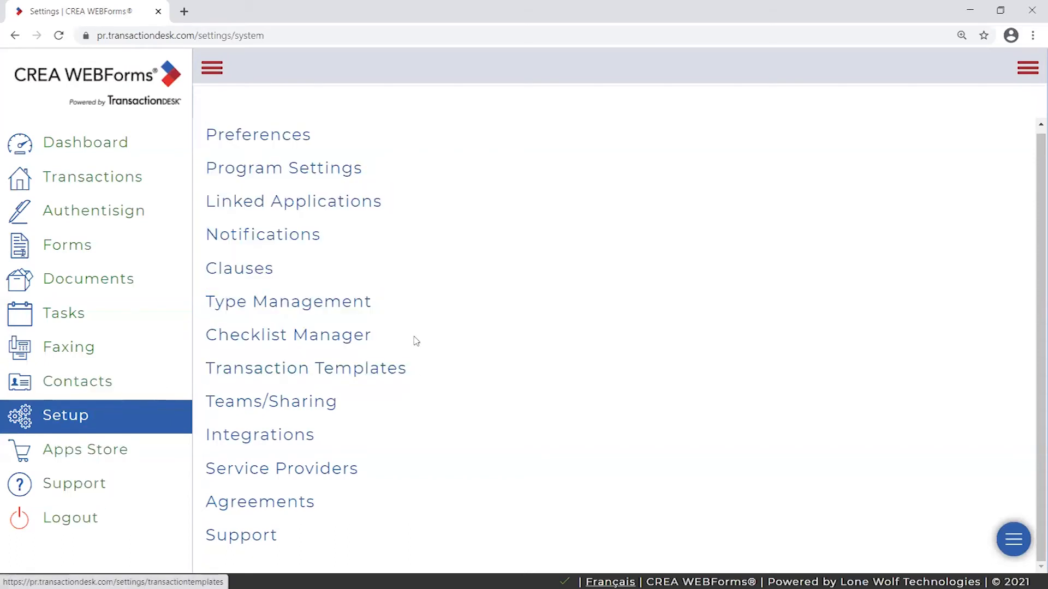
drag(281, 274, 208, 279)
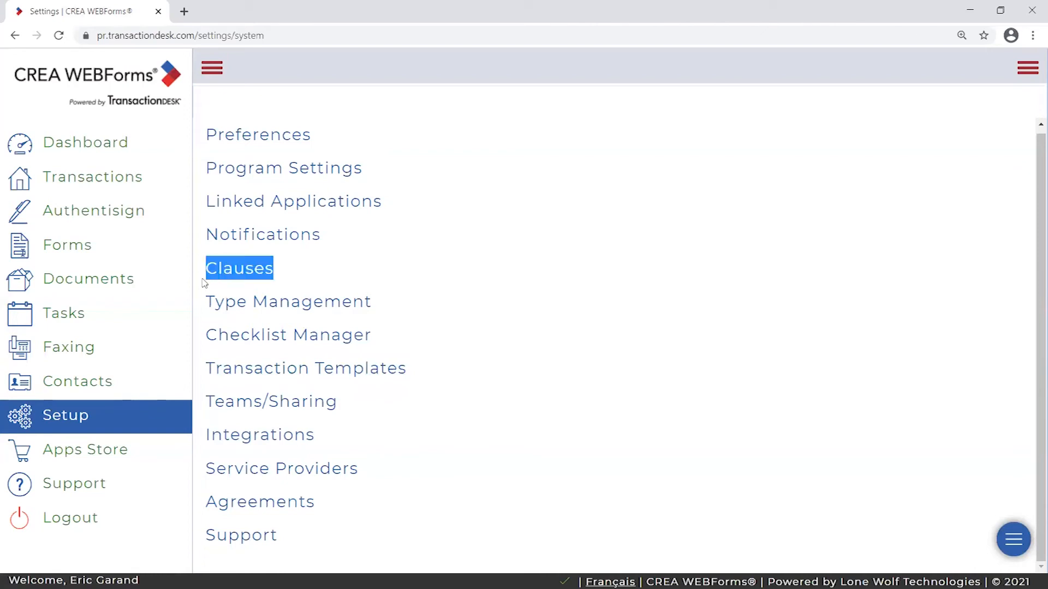
click(299, 280)
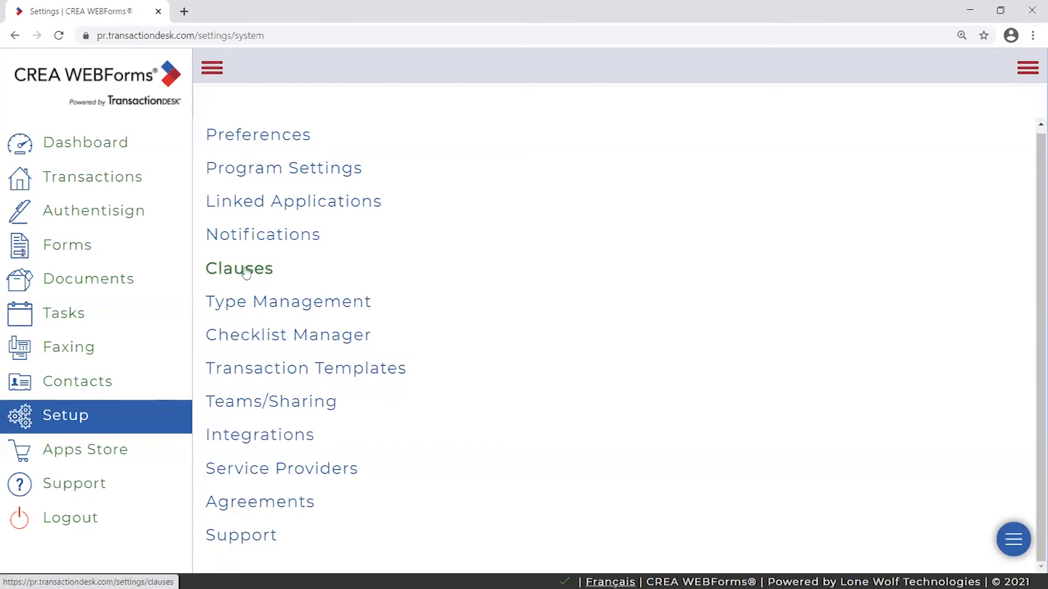
click(244, 271)
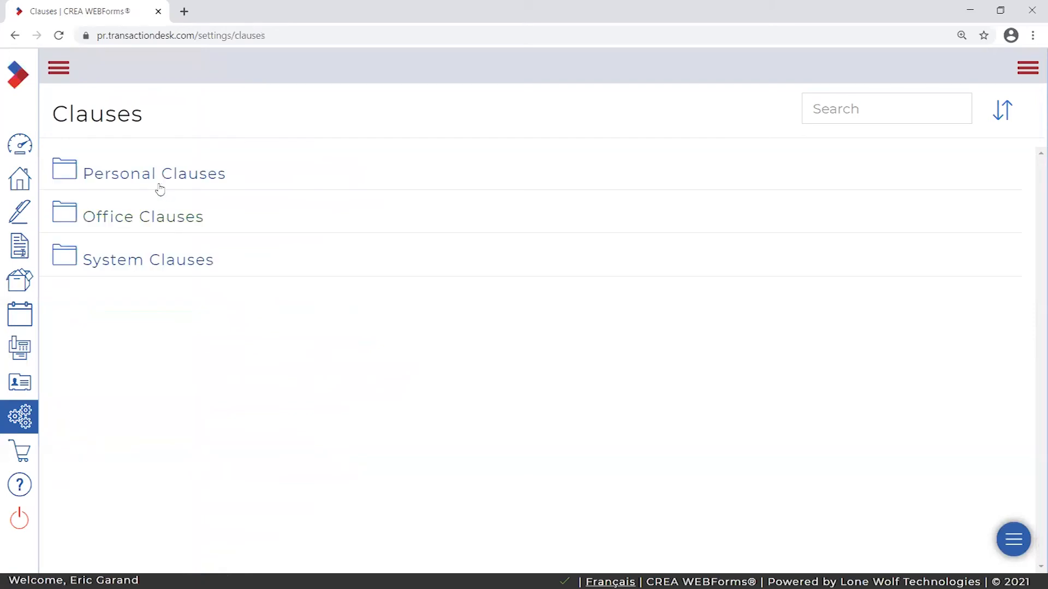
- Expand the sidebar on the Clauses page listing Personal, Office and System Clauses
click(59, 69)
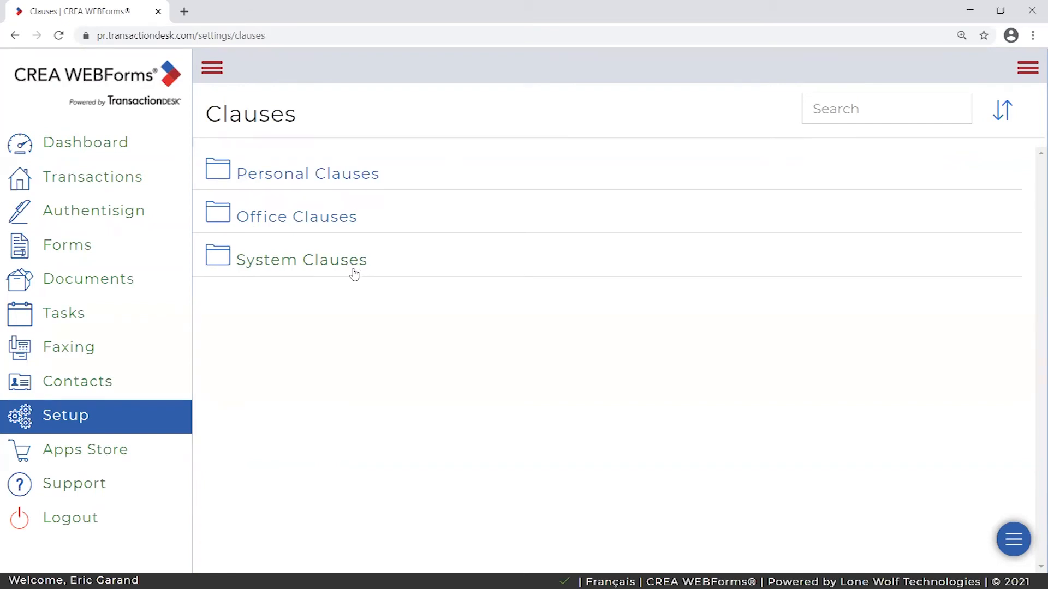
- Return to Setup with the sidebar expanded, highlighting Clauses, Transaction Templates and Program Settings entries
click(48, 425)
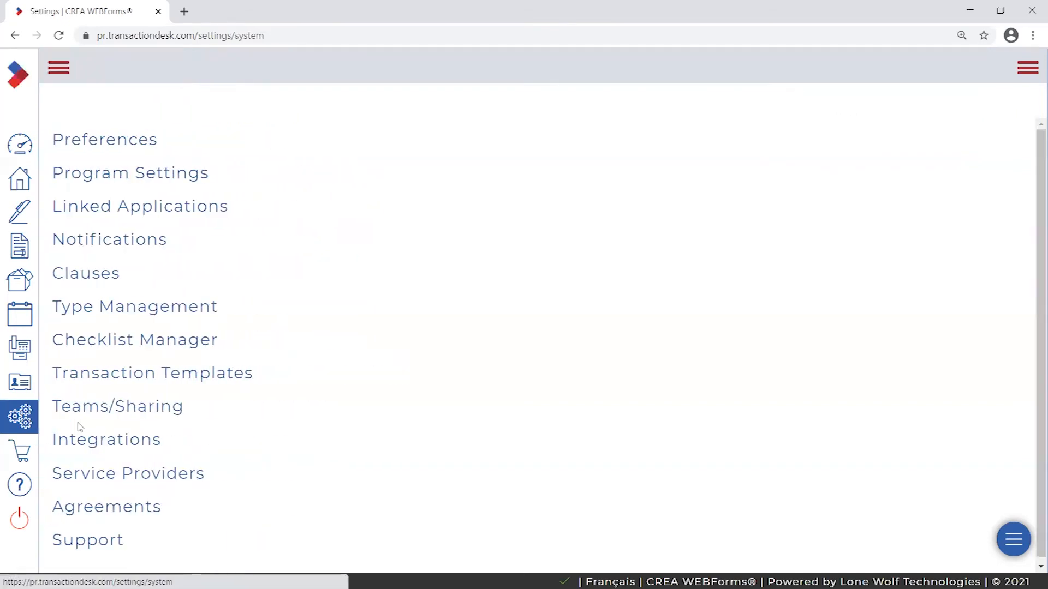
click(60, 70)
drag(274, 285, 205, 280)
drag(407, 376, 206, 376)
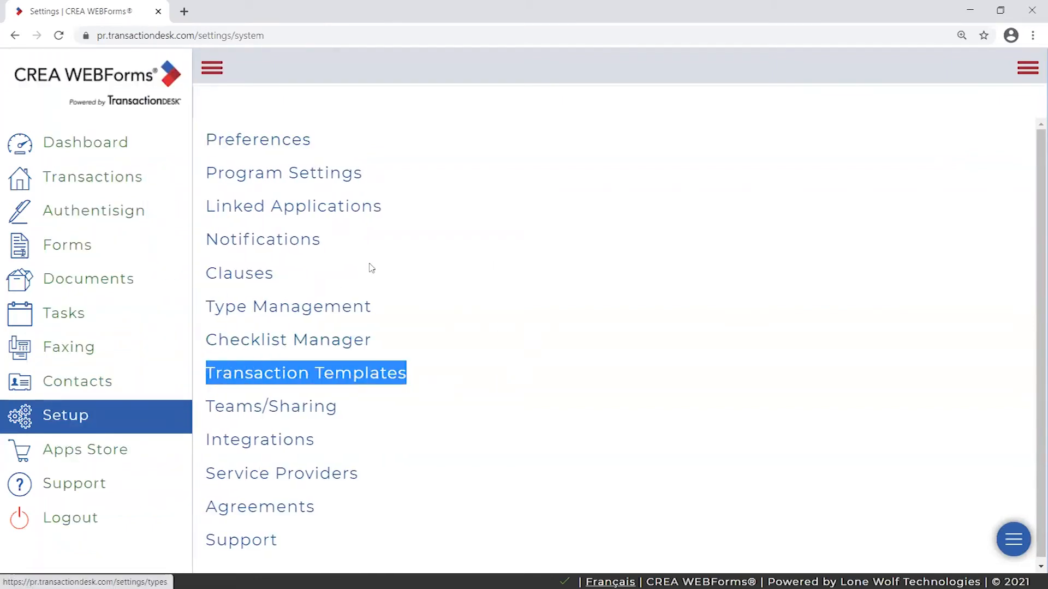
drag(274, 273, 207, 273)
drag(362, 172, 206, 173)
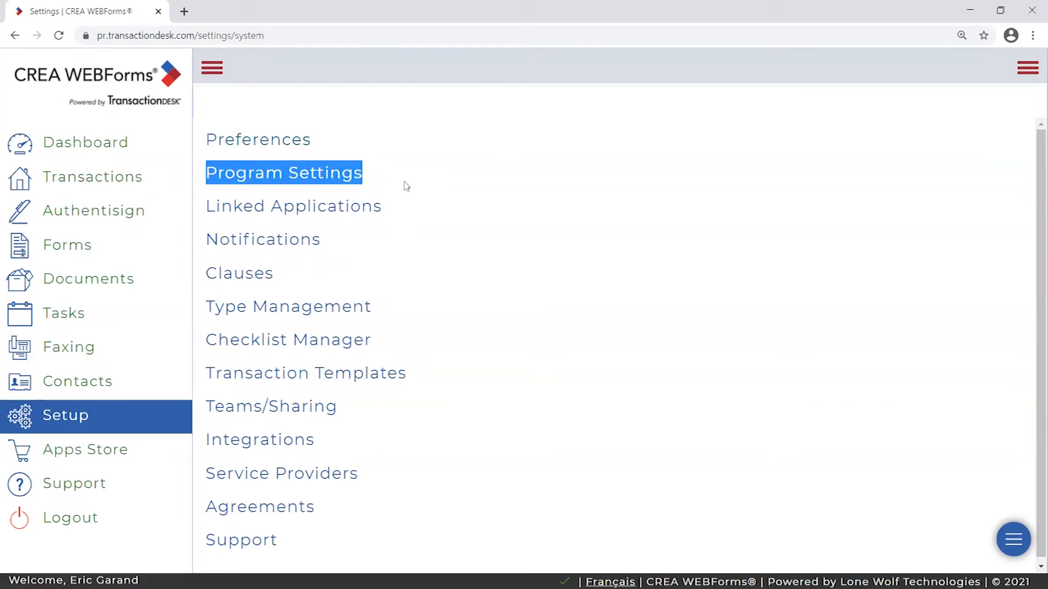
click(378, 175)
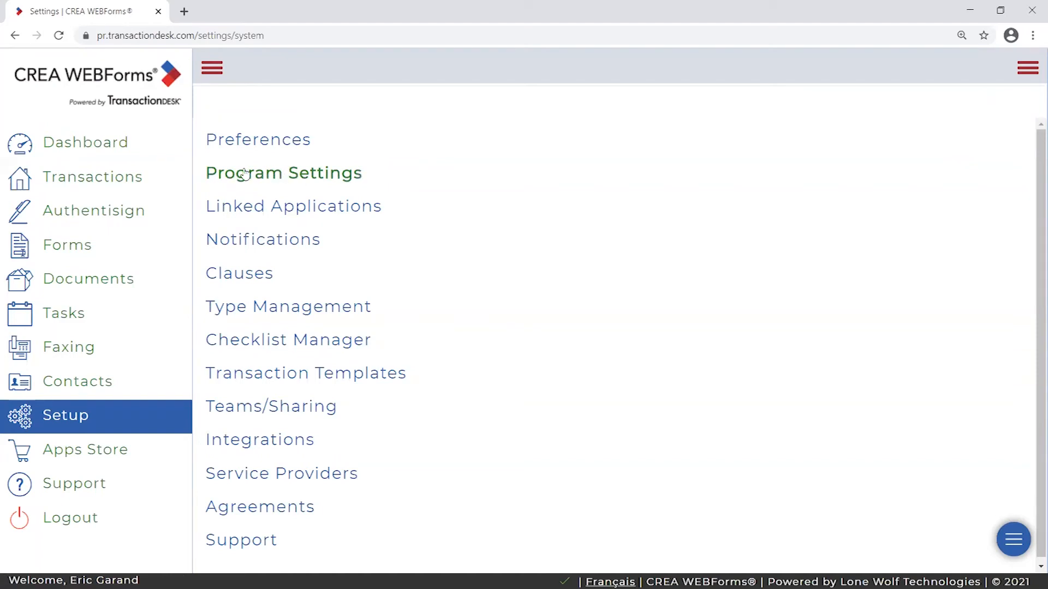
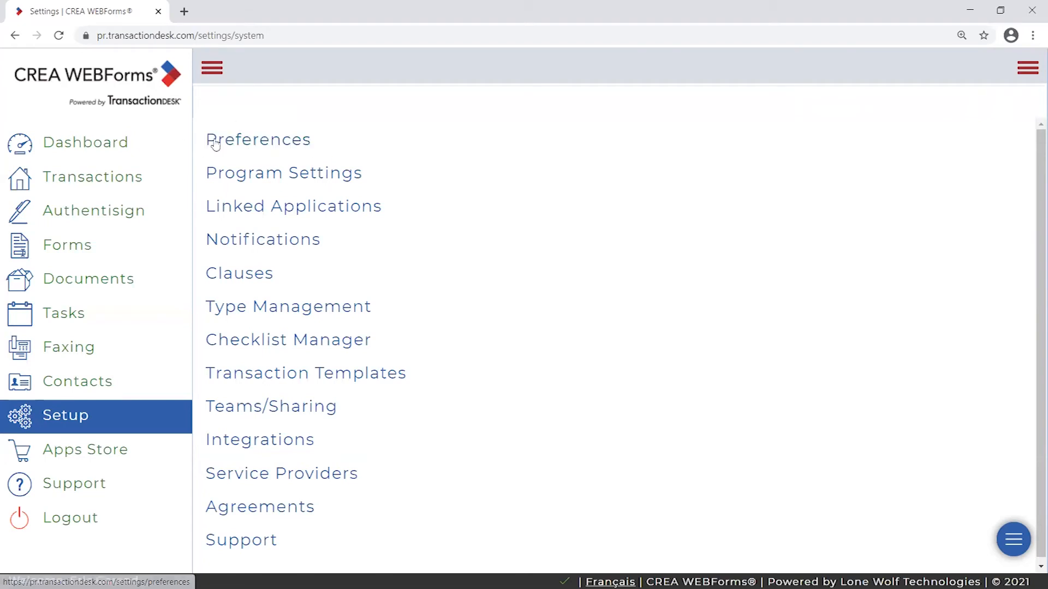
- Open Program Settings to see the Transaction, Document, Form, Email and Authentisign sections
click(315, 179)
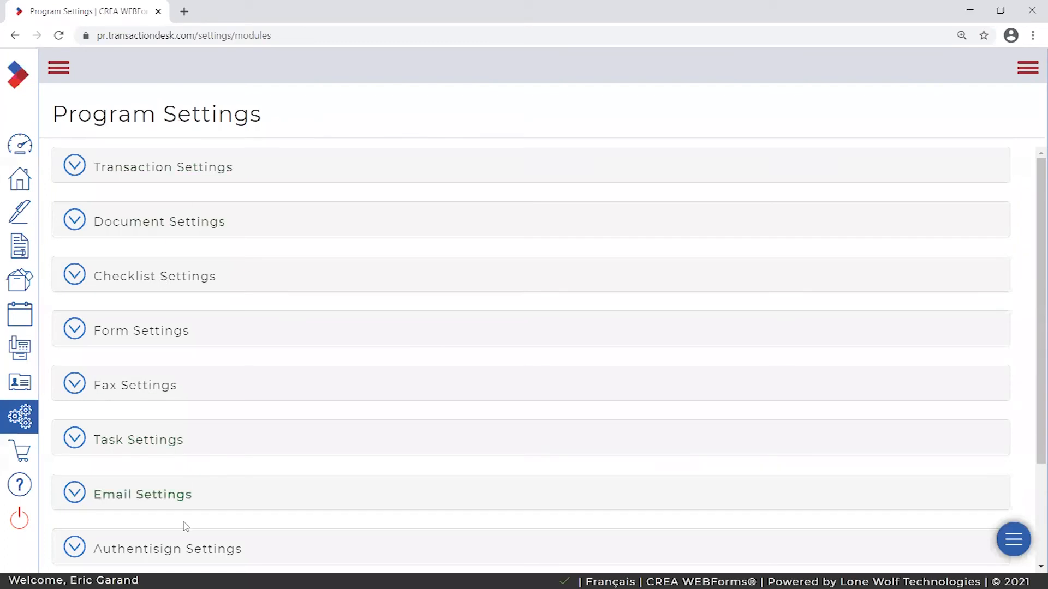
scroll(212, 177, down, 1)
scroll(212, 179, up, 1)
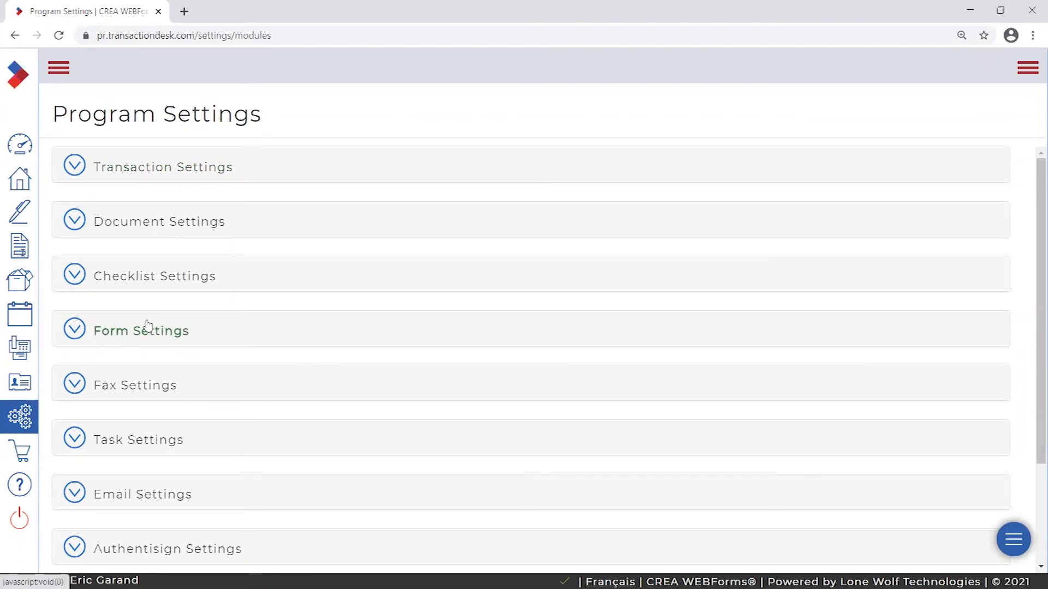
scroll(164, 180, down, 1)
scroll(128, 235, down, 1)
scroll(127, 283, up, 2)
drag(59, 117, 286, 121)
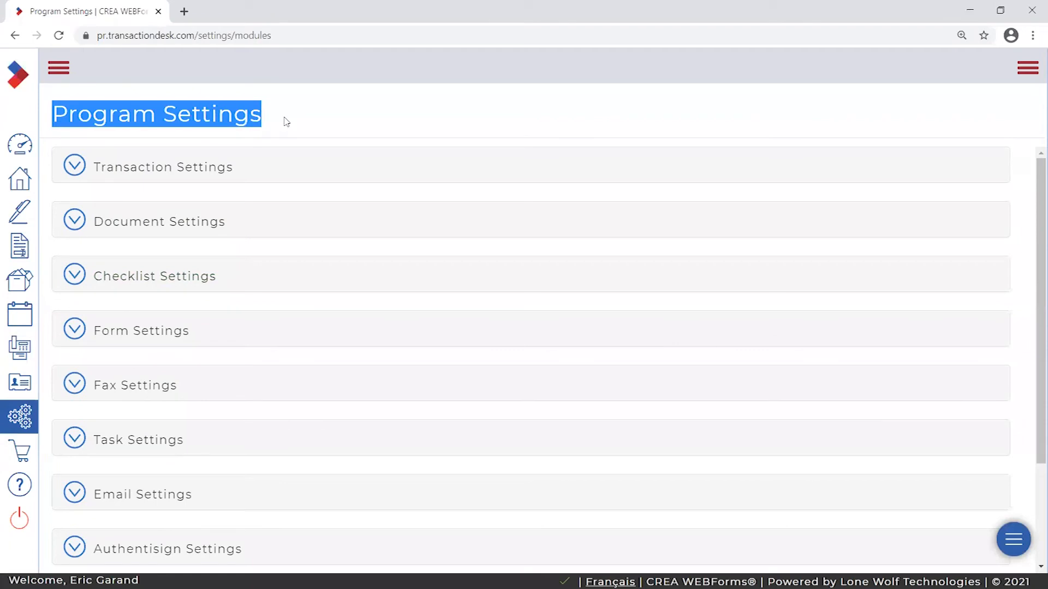
click(285, 122)
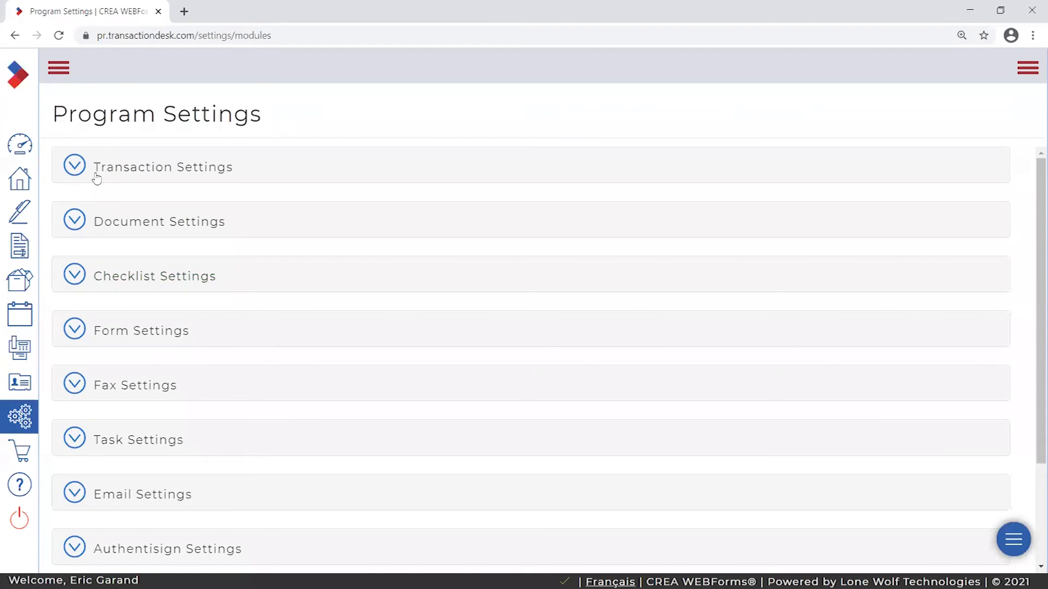
click(76, 224)
click(76, 224)
click(79, 172)
click(78, 172)
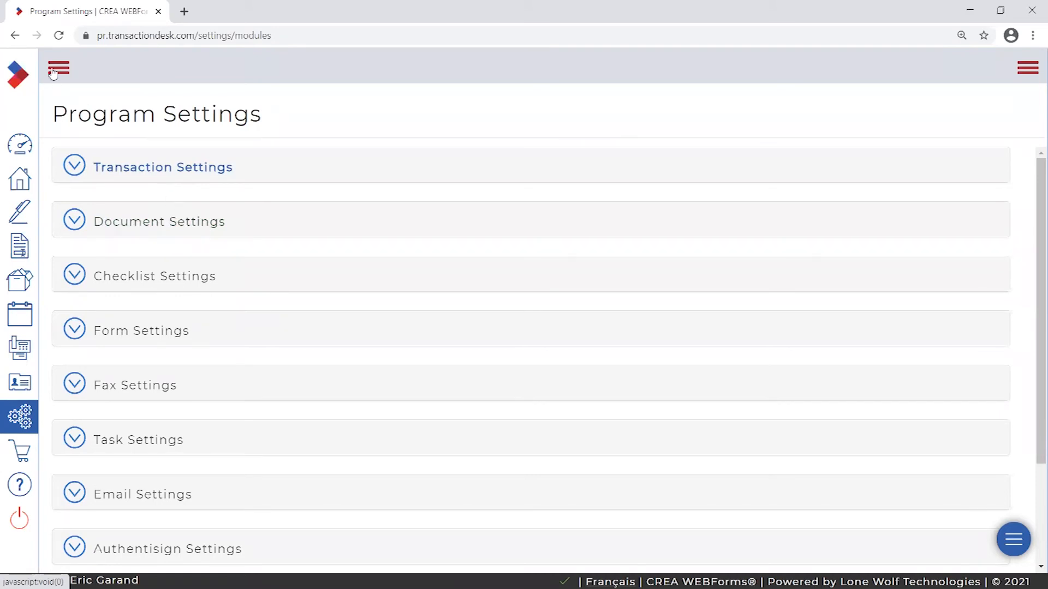
- Return to settings, expand the sidebar, and open the Apps Store of eSignature services
click(20, 417)
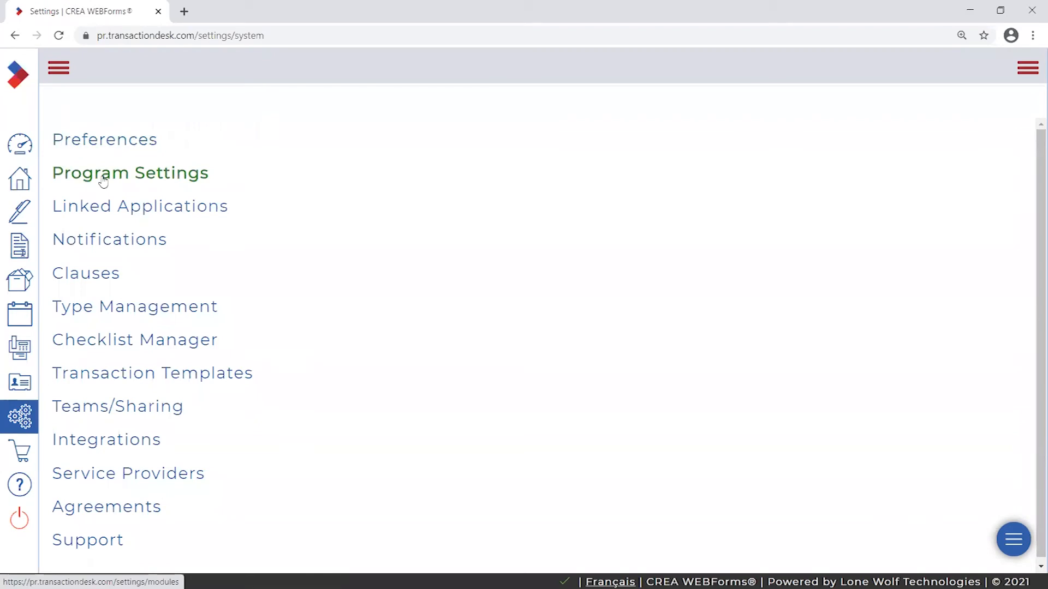
click(53, 66)
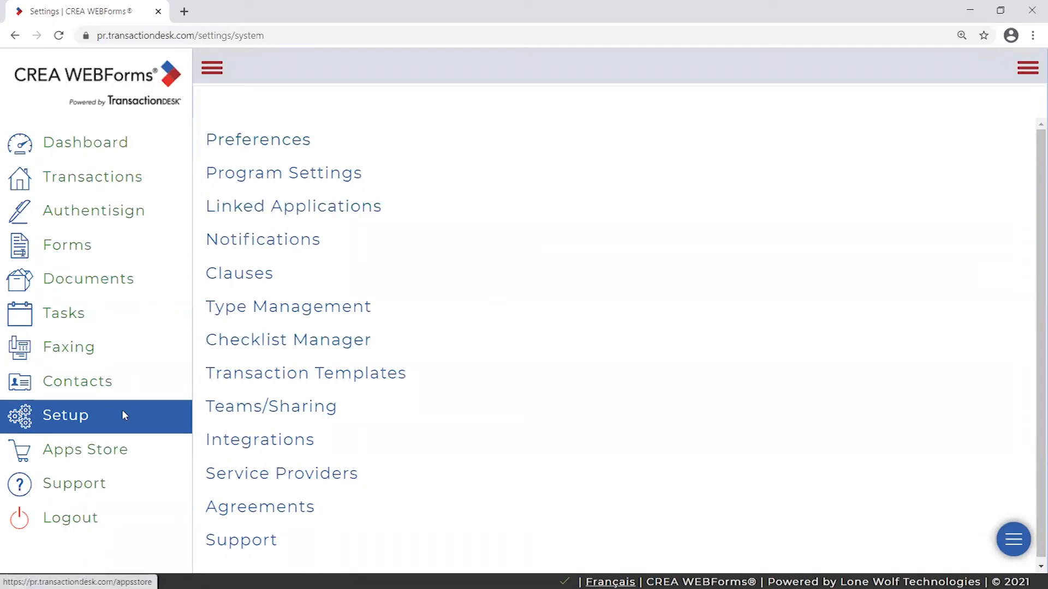
click(70, 455)
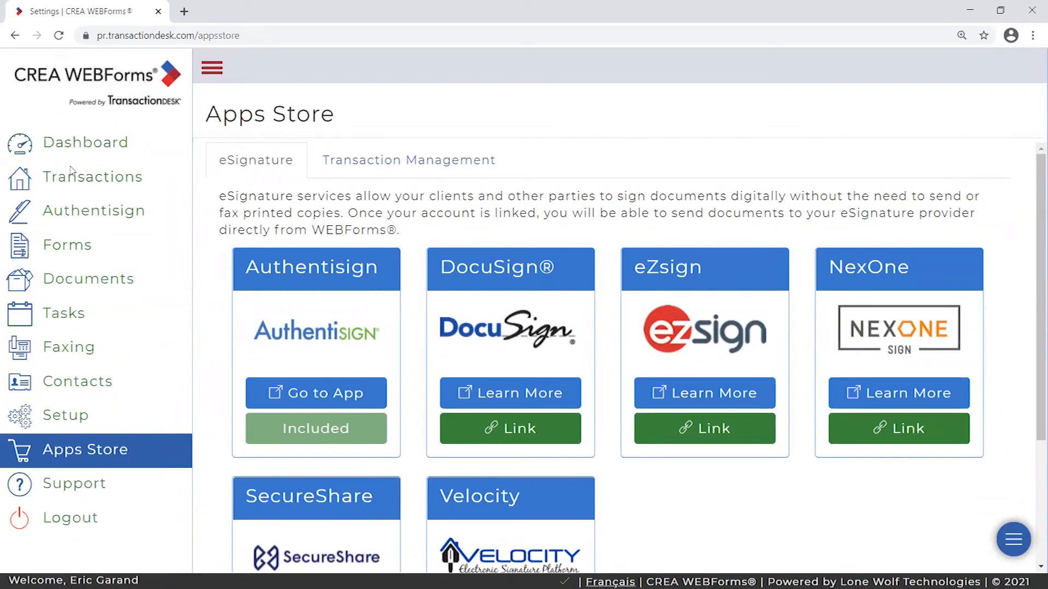
- Briefly open and cancel Create Transaction on the dashboard, then Add from the Transactions list
click(65, 141)
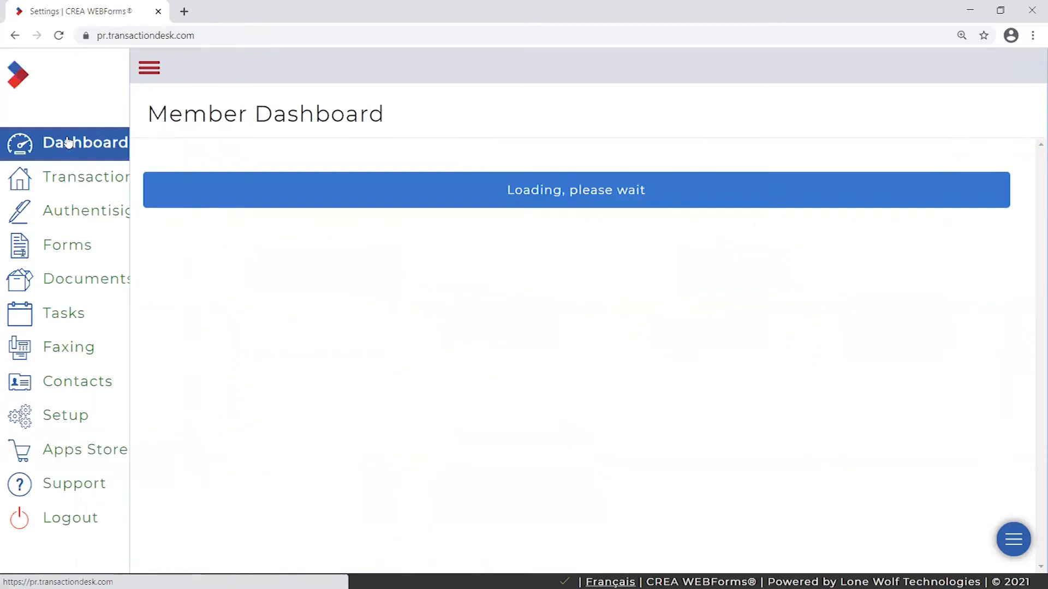
click(58, 65)
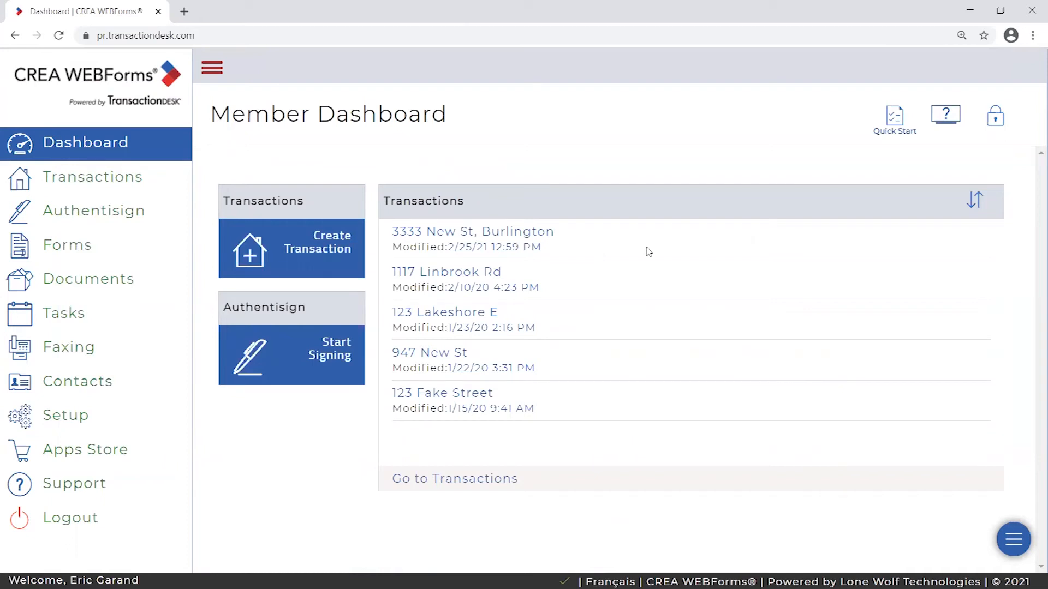
click(331, 252)
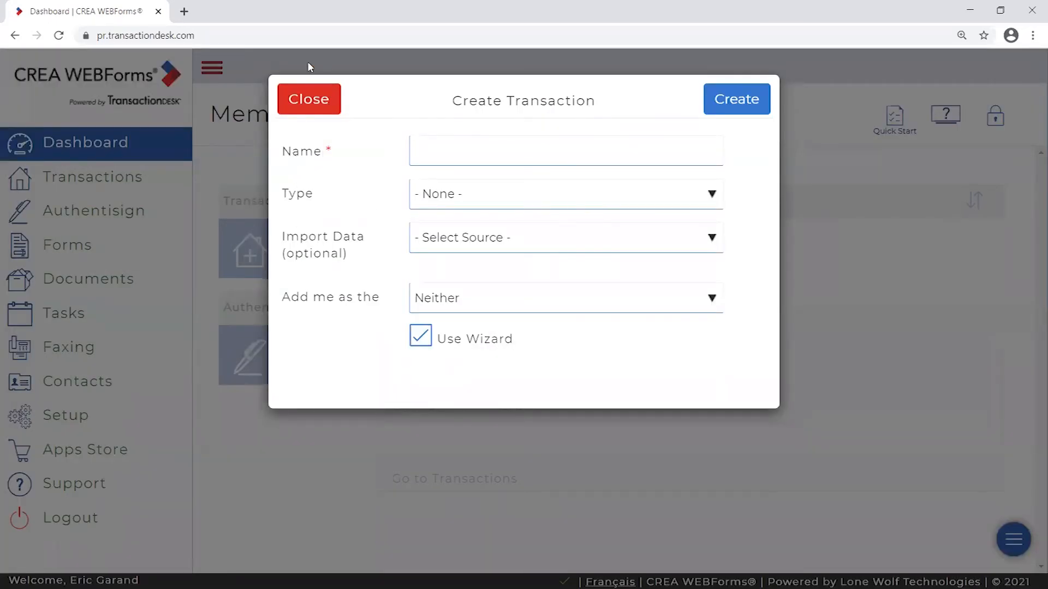
click(305, 97)
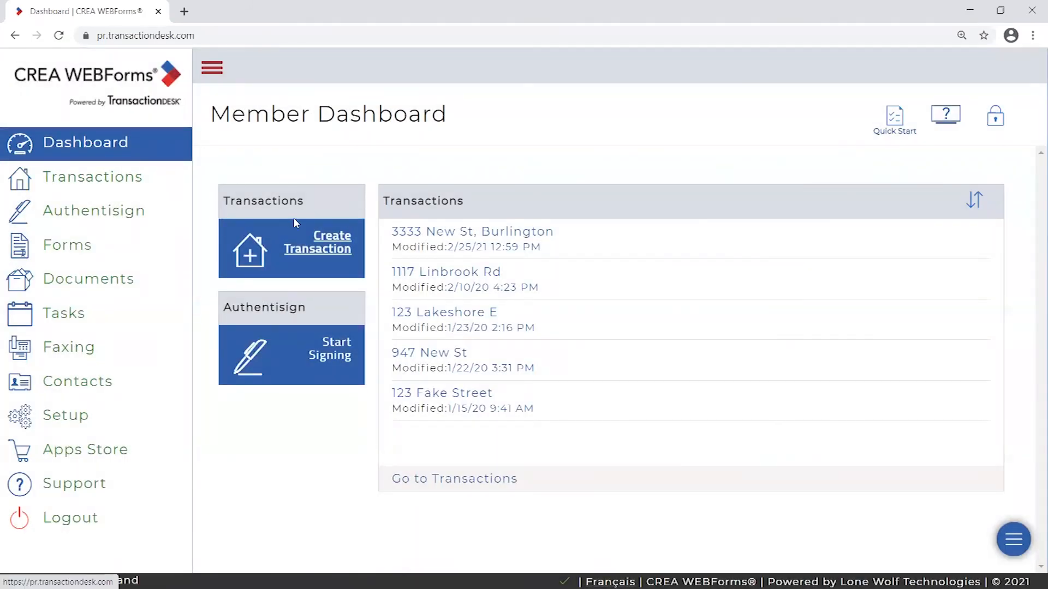
click(86, 185)
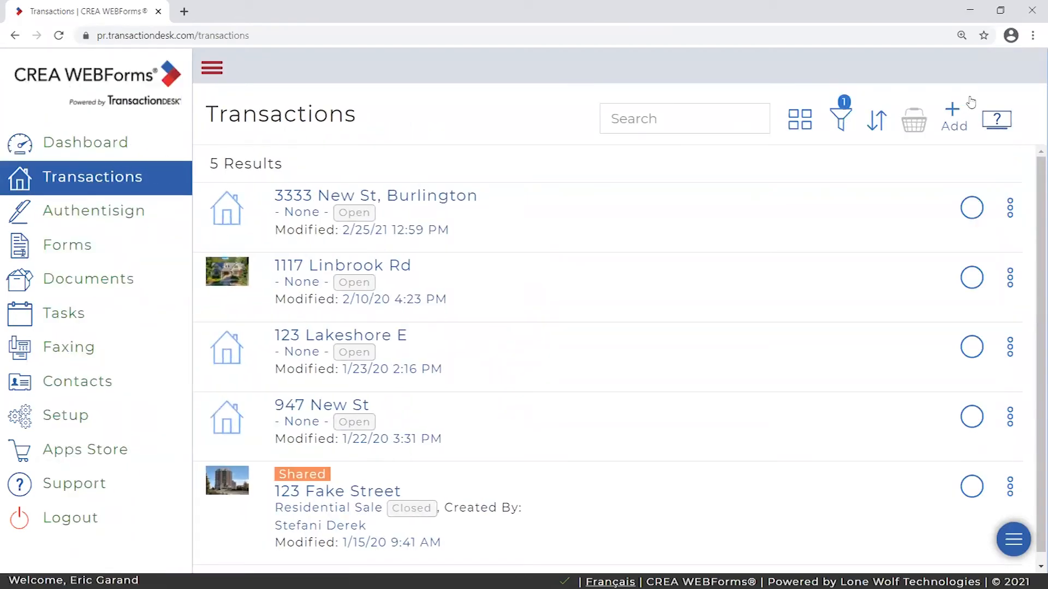
click(953, 112)
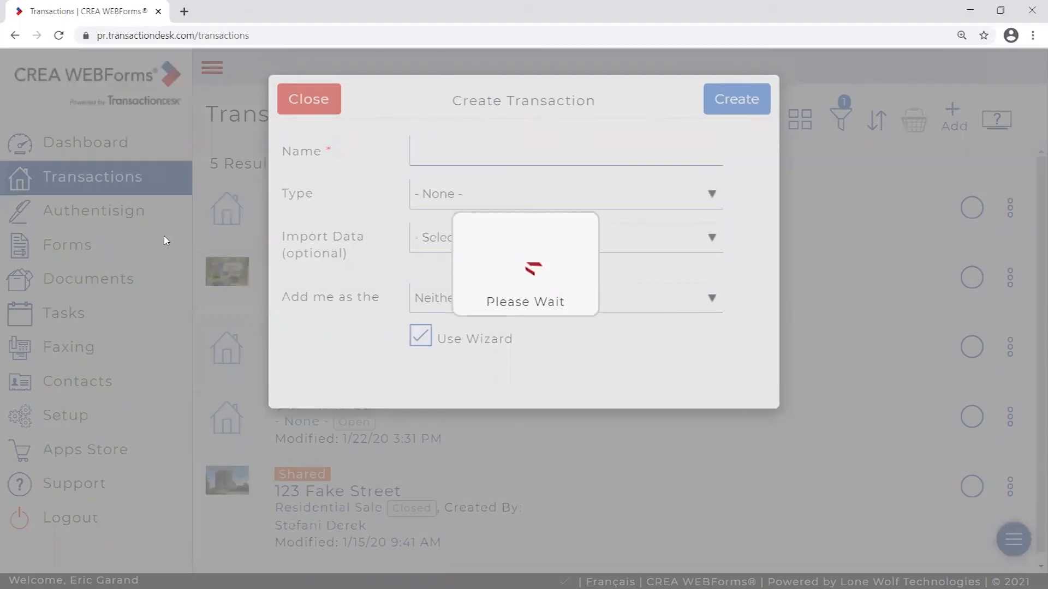
right_click(884, 309)
click(559, 92)
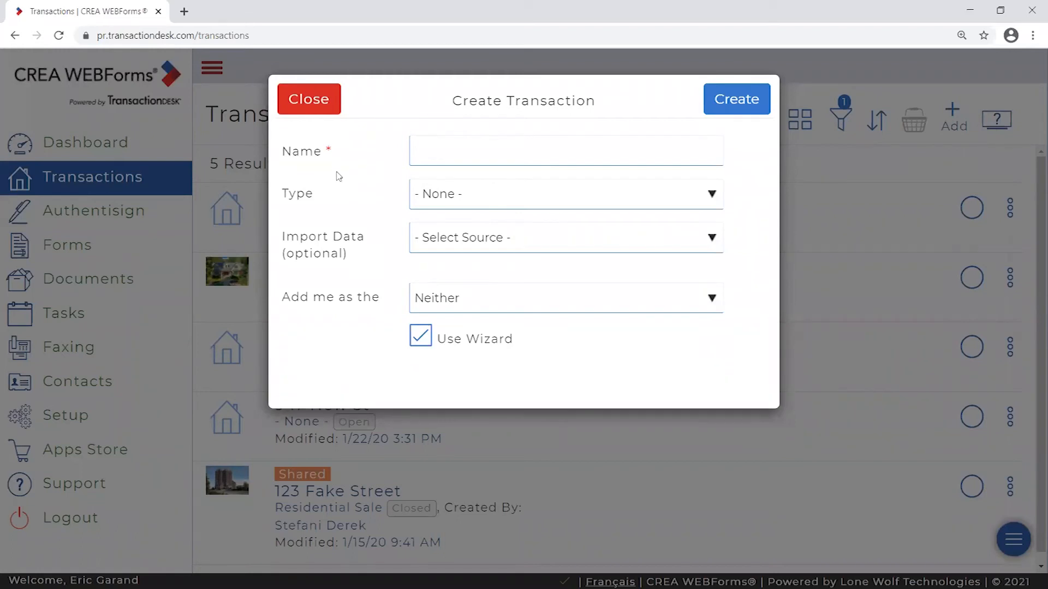
double_click(327, 153)
click(435, 149)
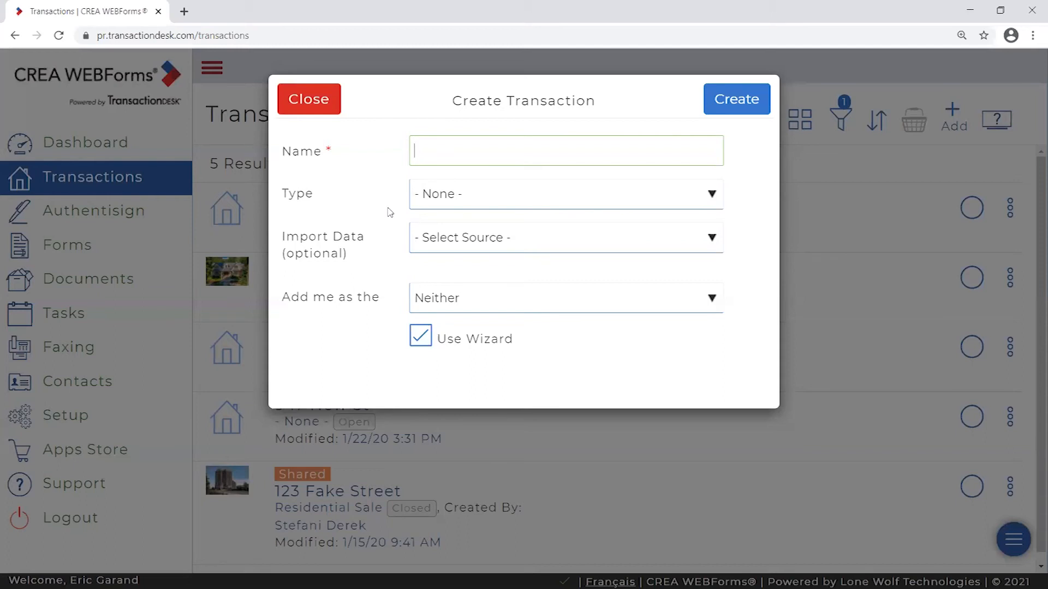
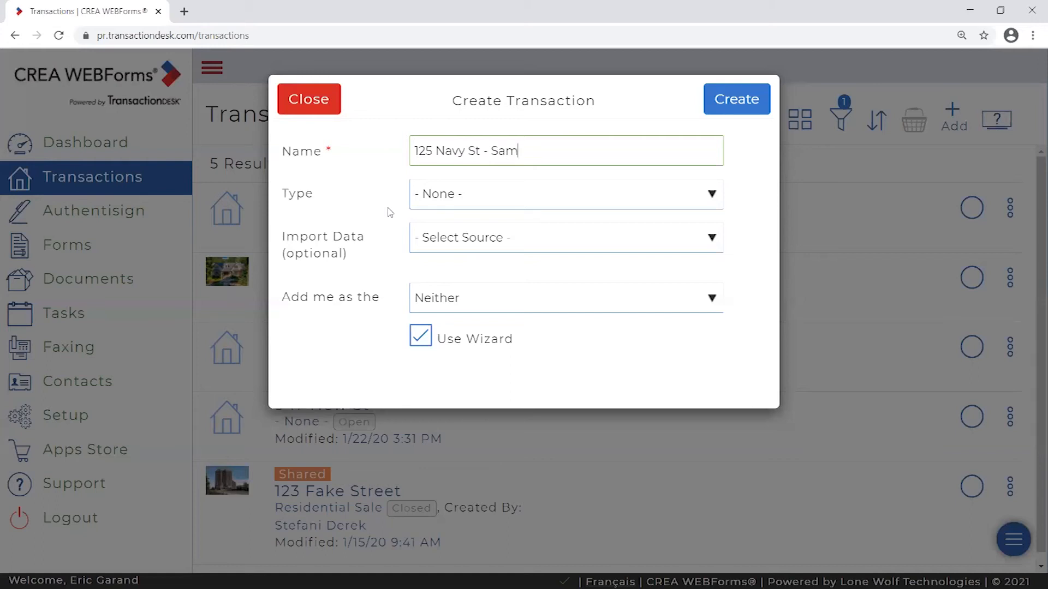
- Highlight the address and client-name parts of the Name field for emphasis
drag(622, 153, 493, 153)
click(631, 157)
click(379, 190)
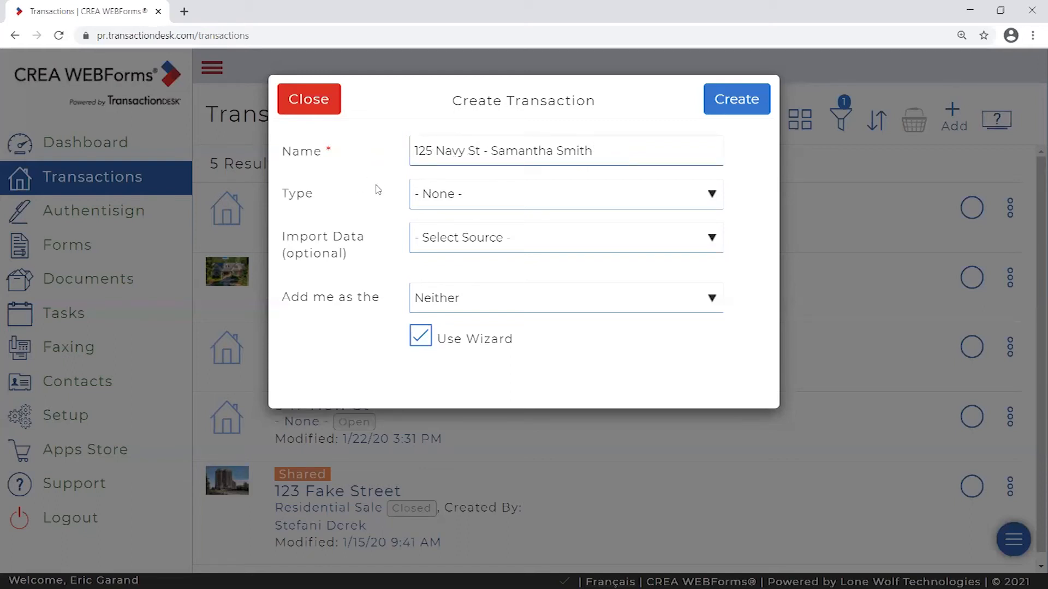
drag(484, 158, 313, 144)
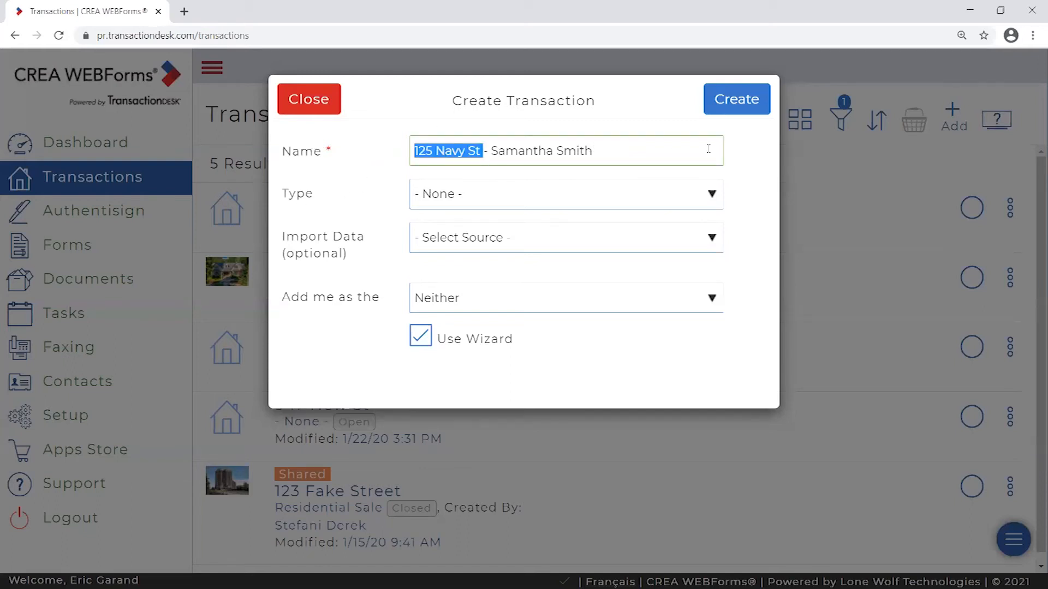
drag(594, 157, 491, 156)
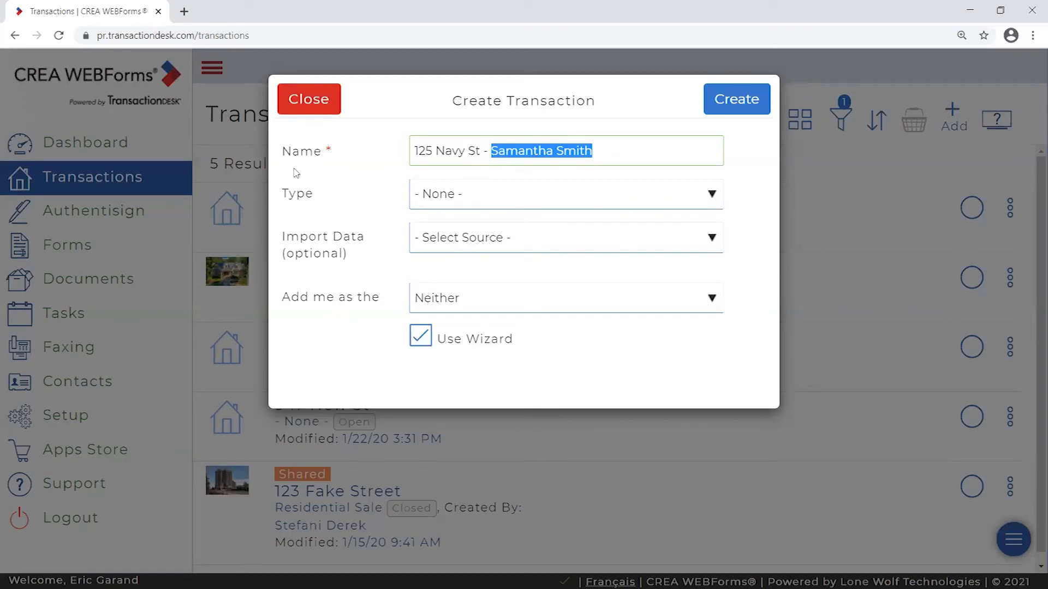
click(355, 148)
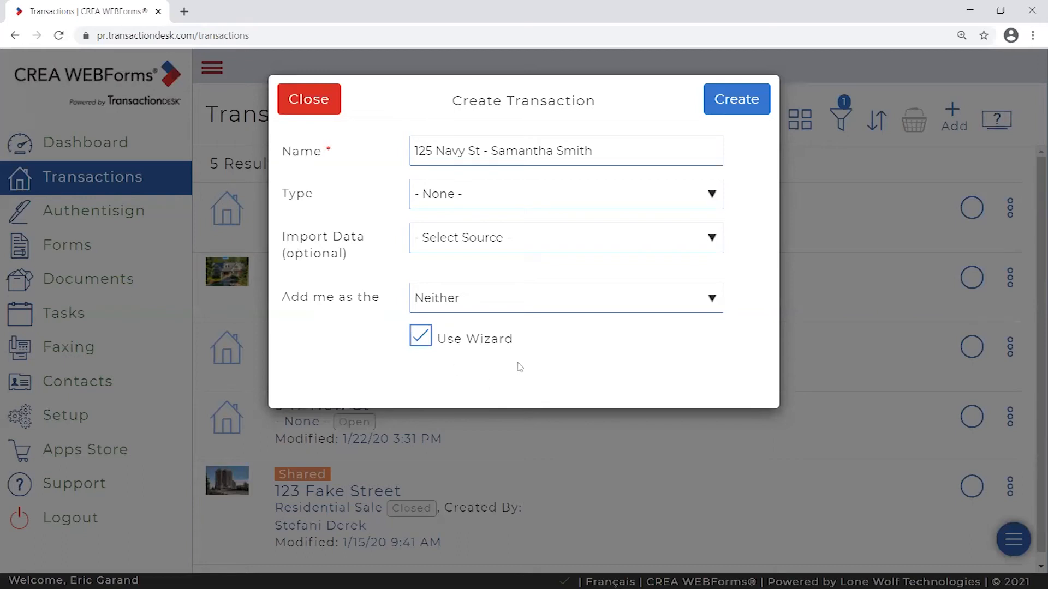
drag(332, 152, 312, 153)
click(344, 156)
click(431, 206)
click(428, 199)
drag(290, 198, 324, 195)
click(318, 197)
click(319, 190)
click(429, 199)
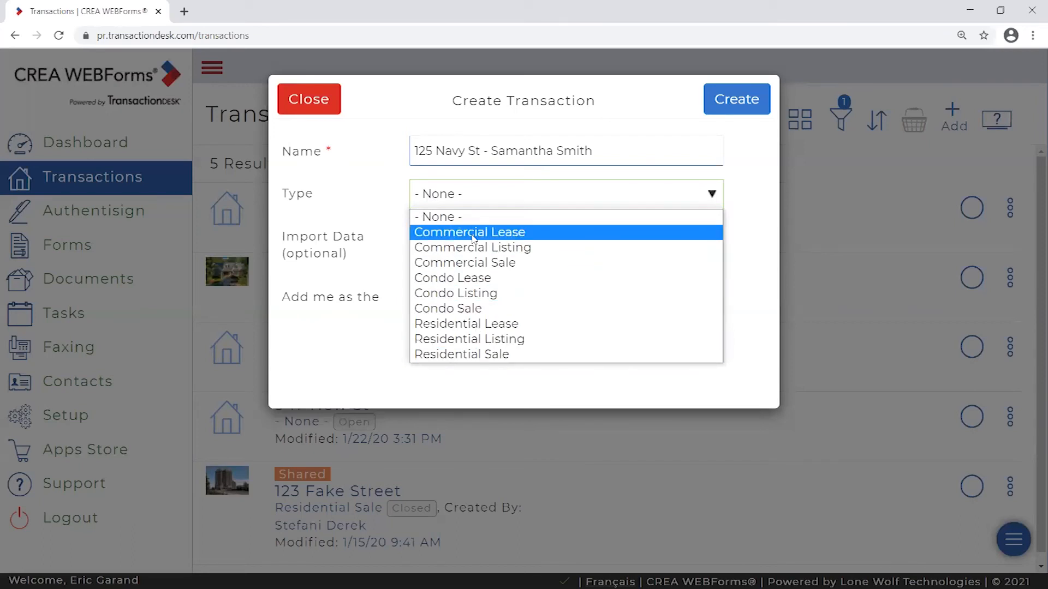
click(482, 324)
click(497, 207)
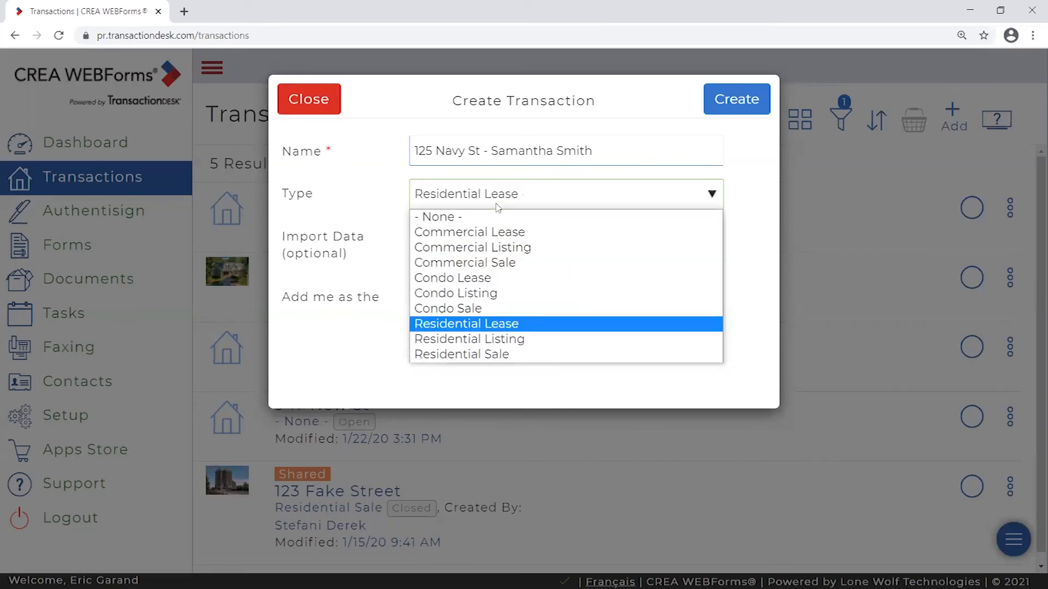
click(517, 339)
click(514, 206)
click(413, 216)
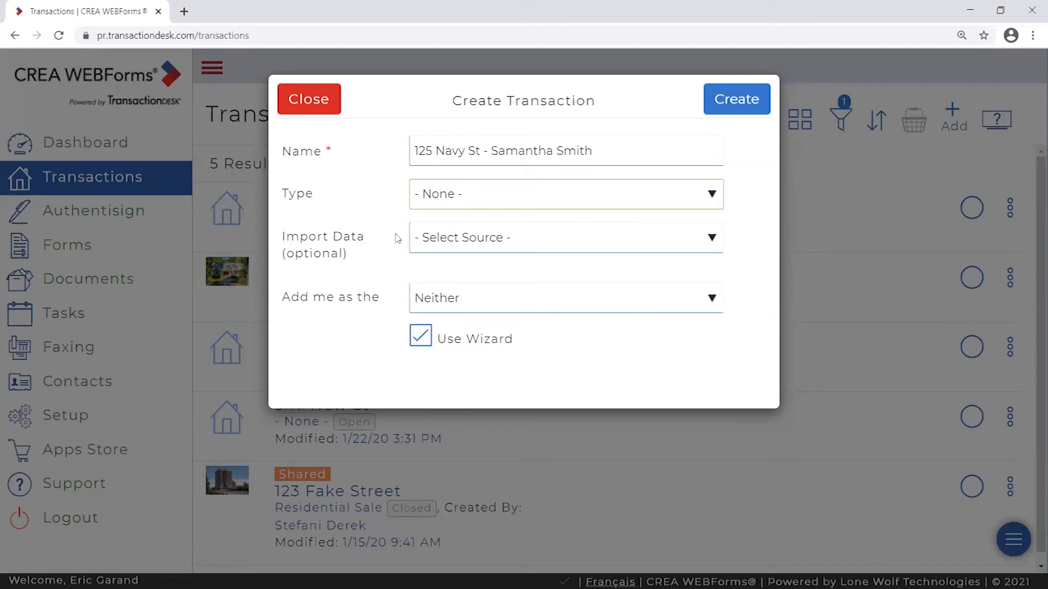
click(451, 243)
drag(719, 308, 720, 403)
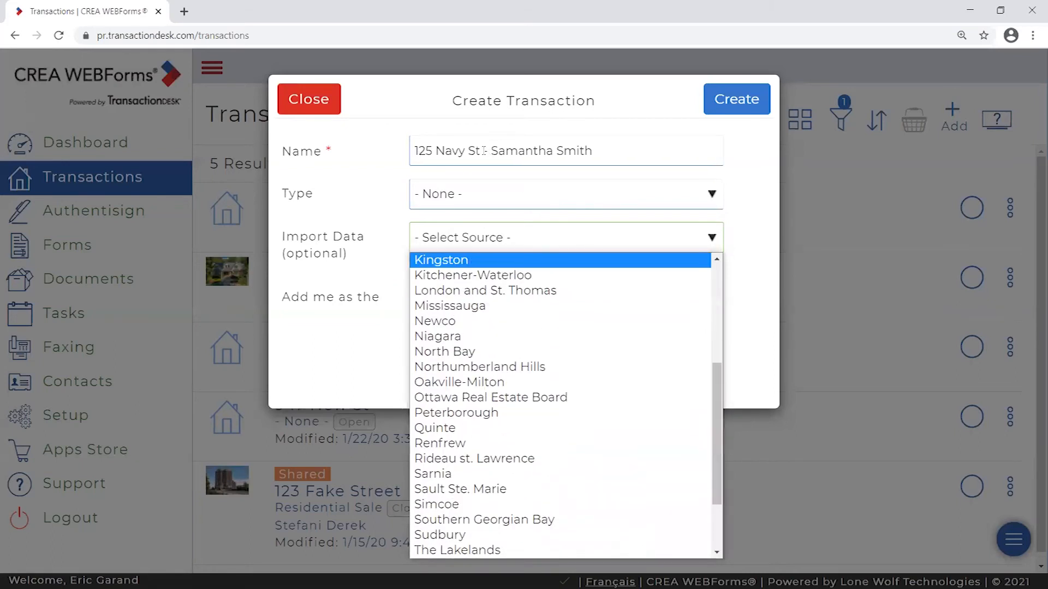
drag(484, 151, 414, 151)
click(525, 240)
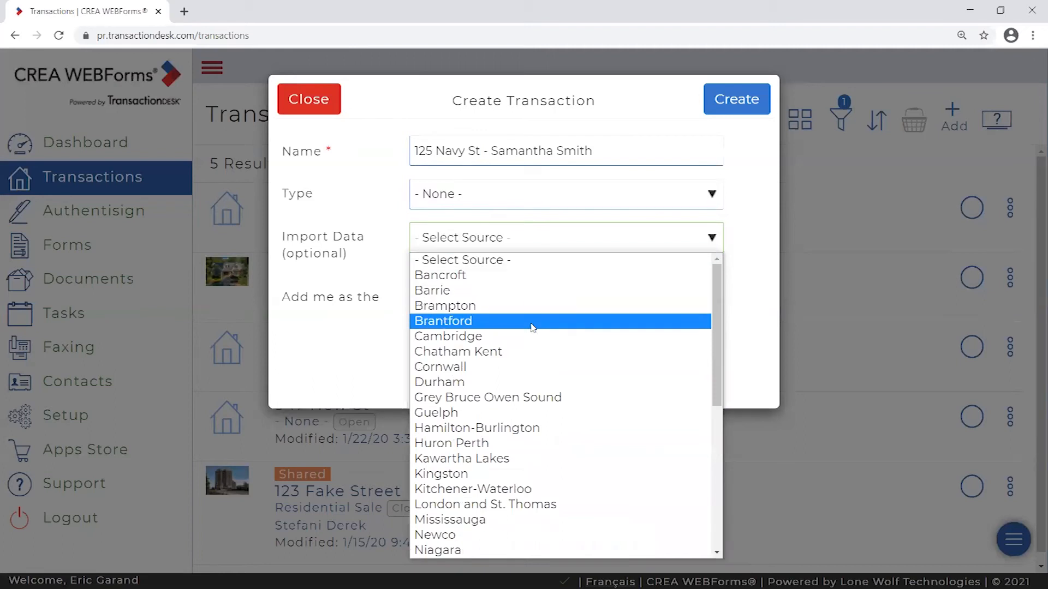
scroll(519, 399, down, 5)
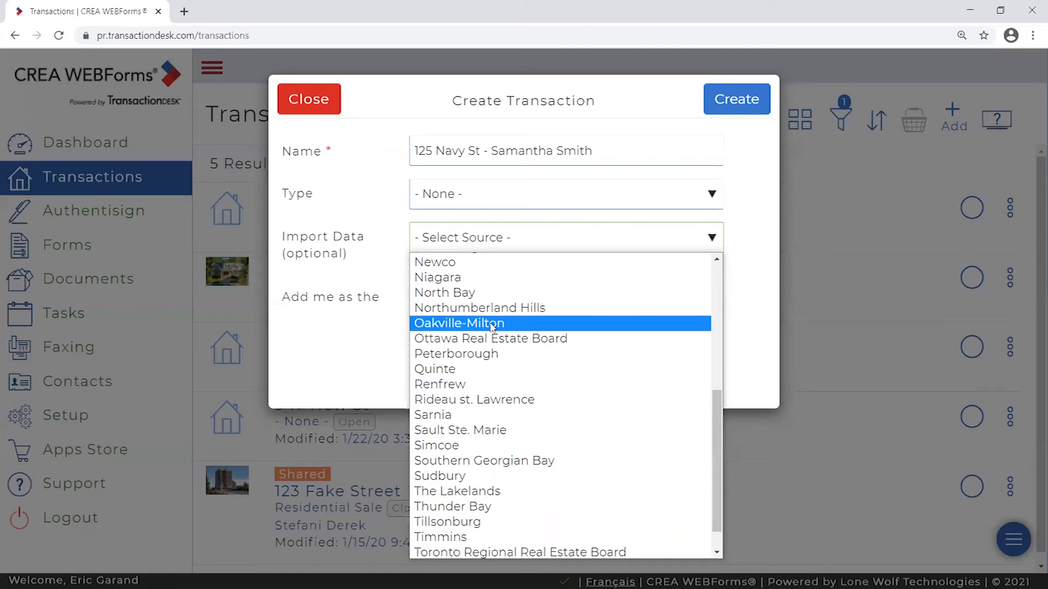
click(371, 238)
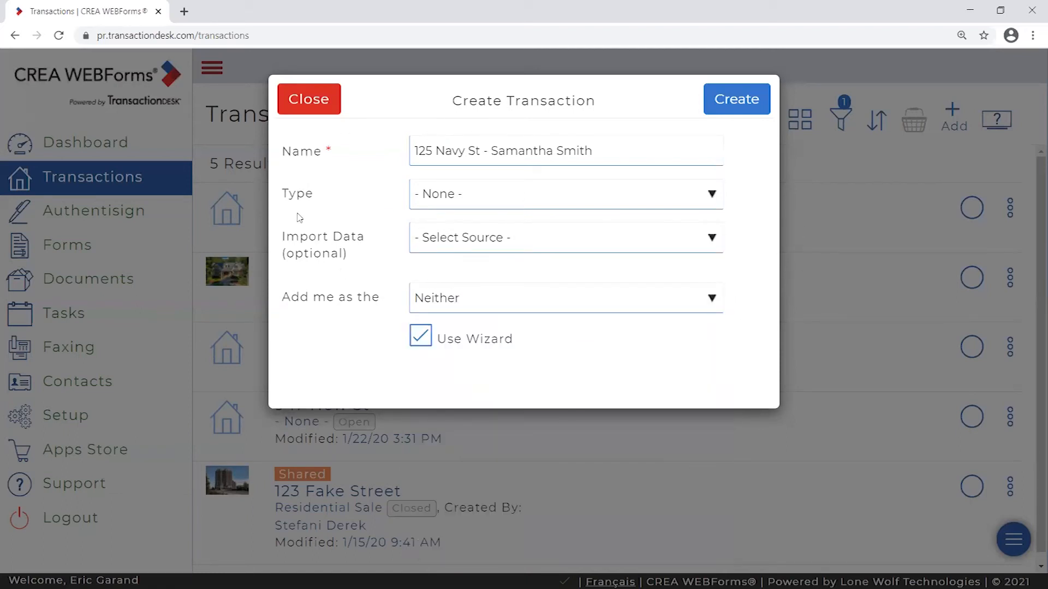
click(468, 251)
scroll(501, 395, down, 5)
click(394, 239)
- Keep the user's role as Neither and leave the Use Wizard option turned off
click(445, 306)
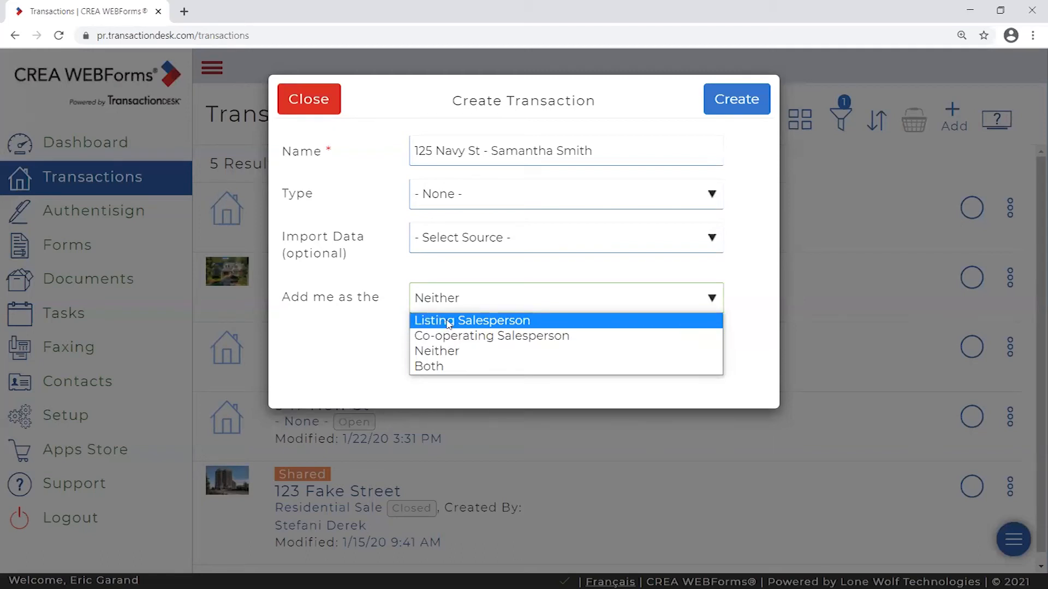
click(450, 352)
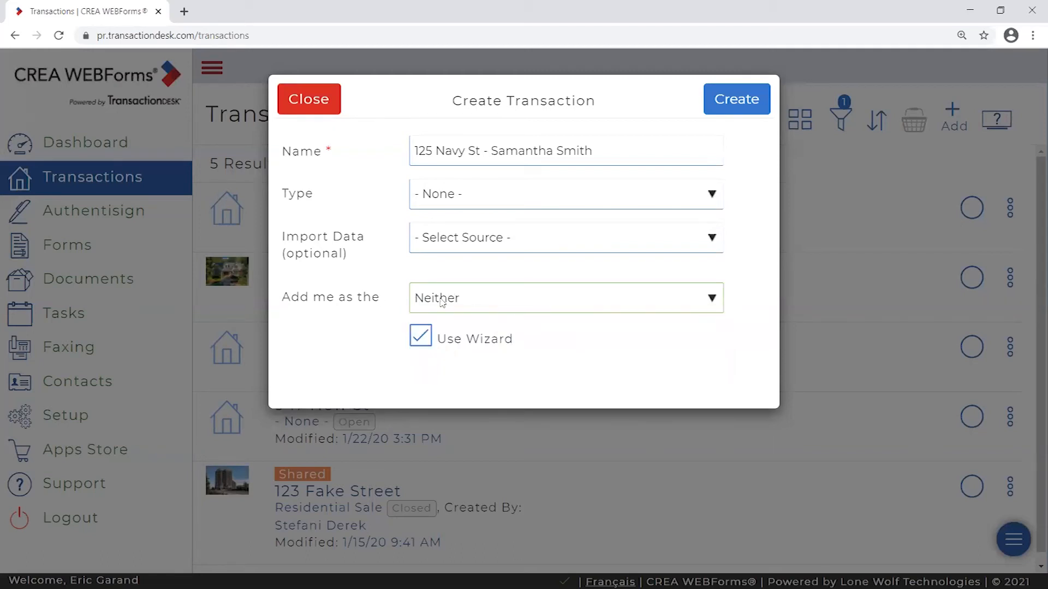
double_click(419, 336)
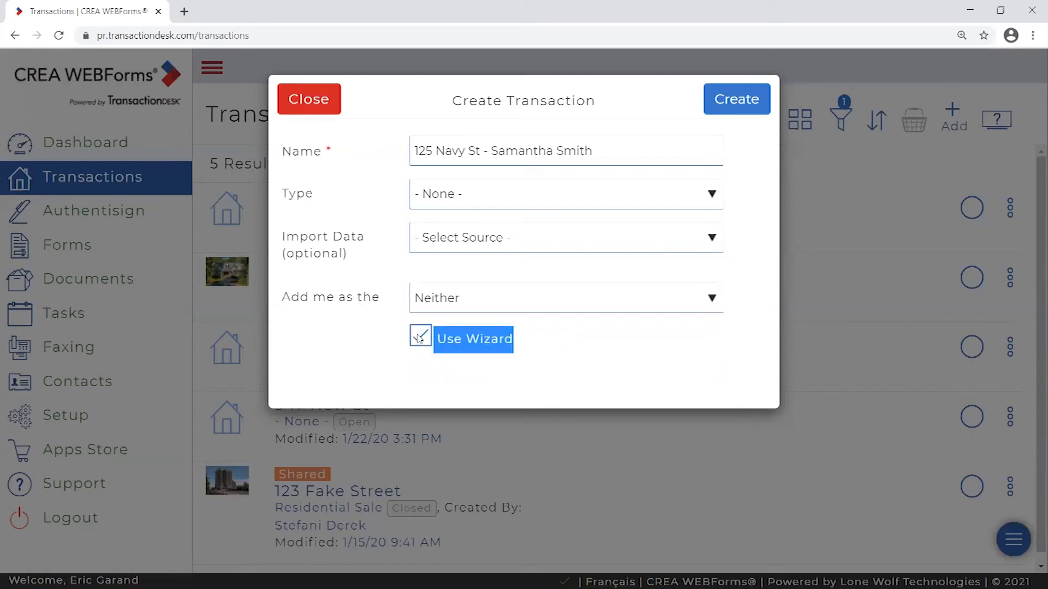
click(397, 334)
click(419, 336)
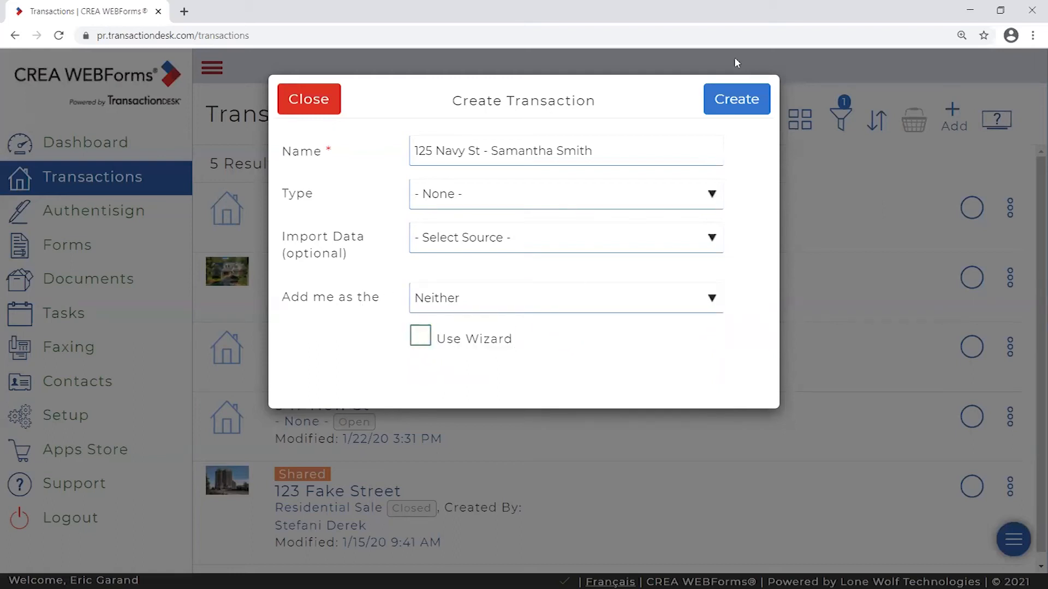
click(445, 347)
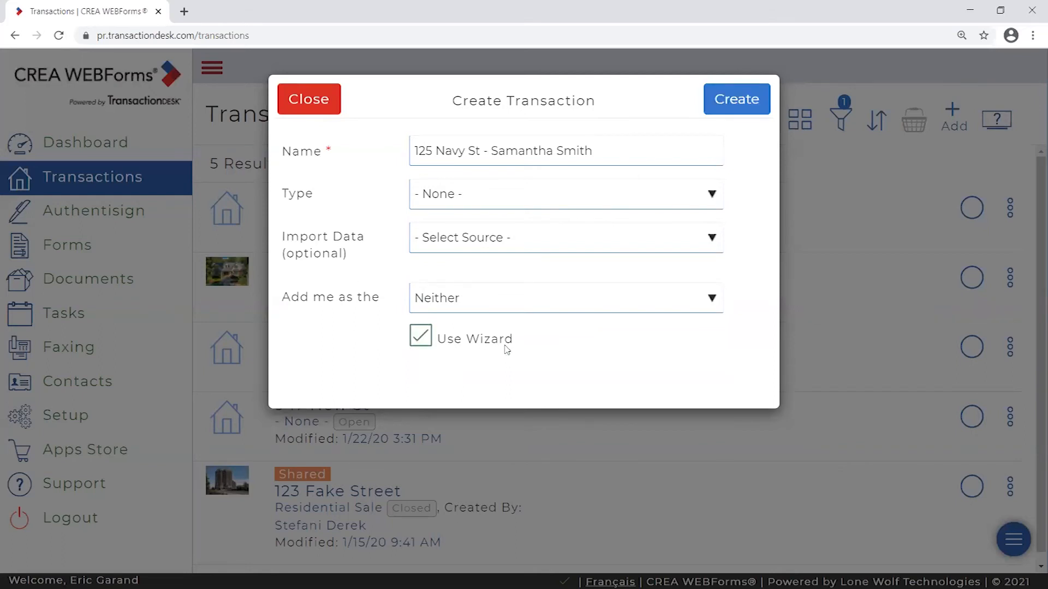
click(426, 339)
click(426, 339)
click(424, 340)
click(425, 341)
click(429, 341)
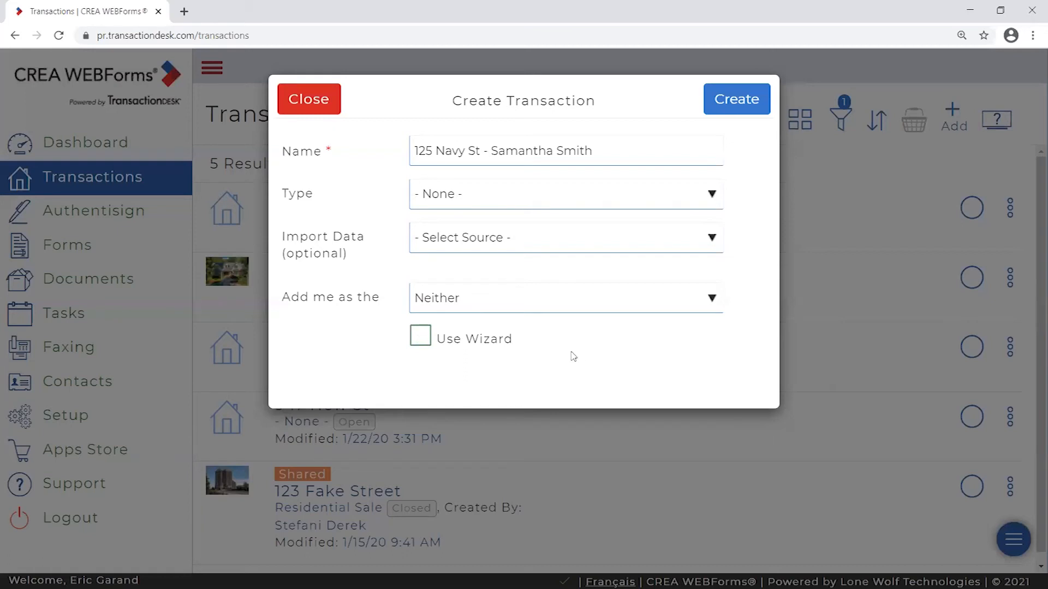
click(422, 337)
click(478, 340)
click(625, 145)
key(ctrl+a)
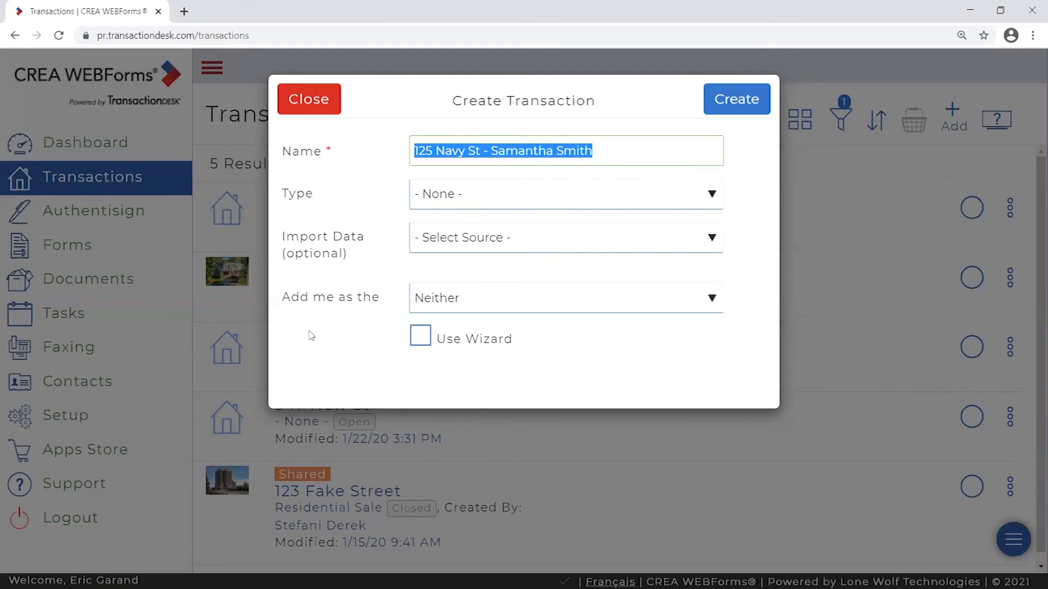
click(650, 152)
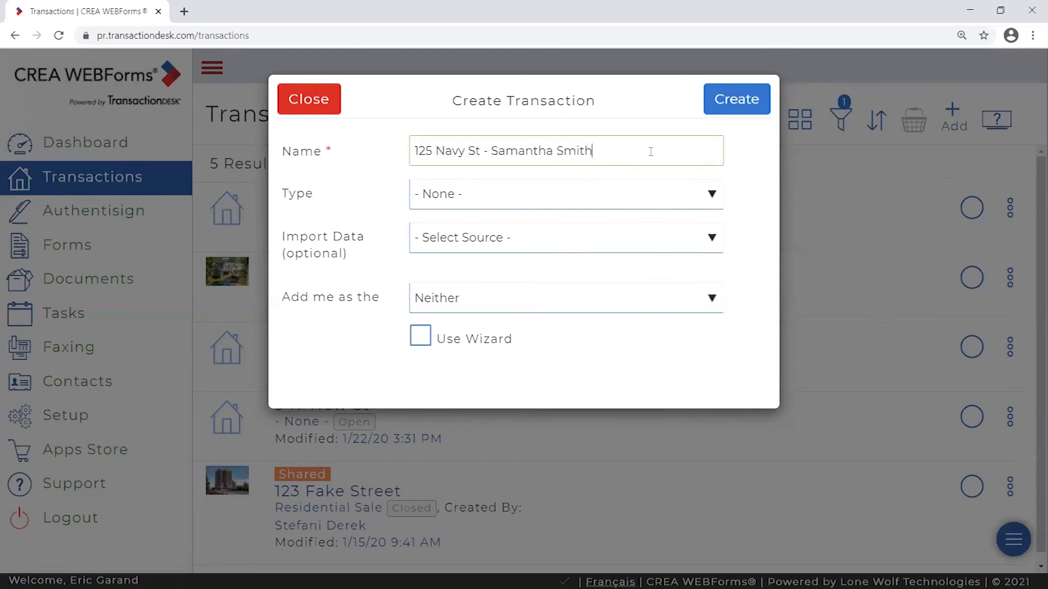
click(740, 103)
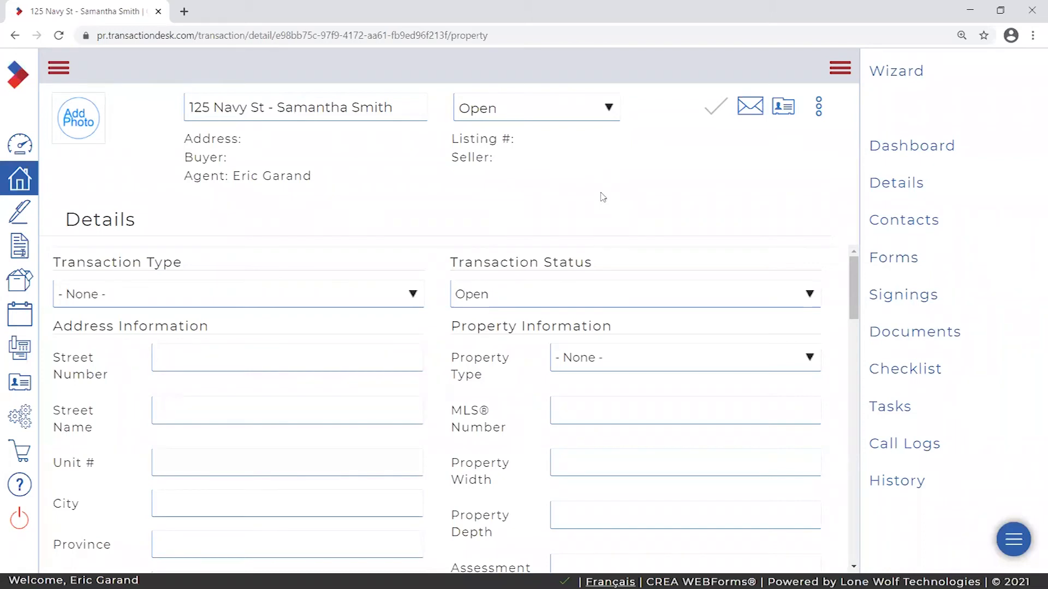
- Highlight the transaction title and toggle the main navigation sidebar open and closed
drag(394, 107, 187, 107)
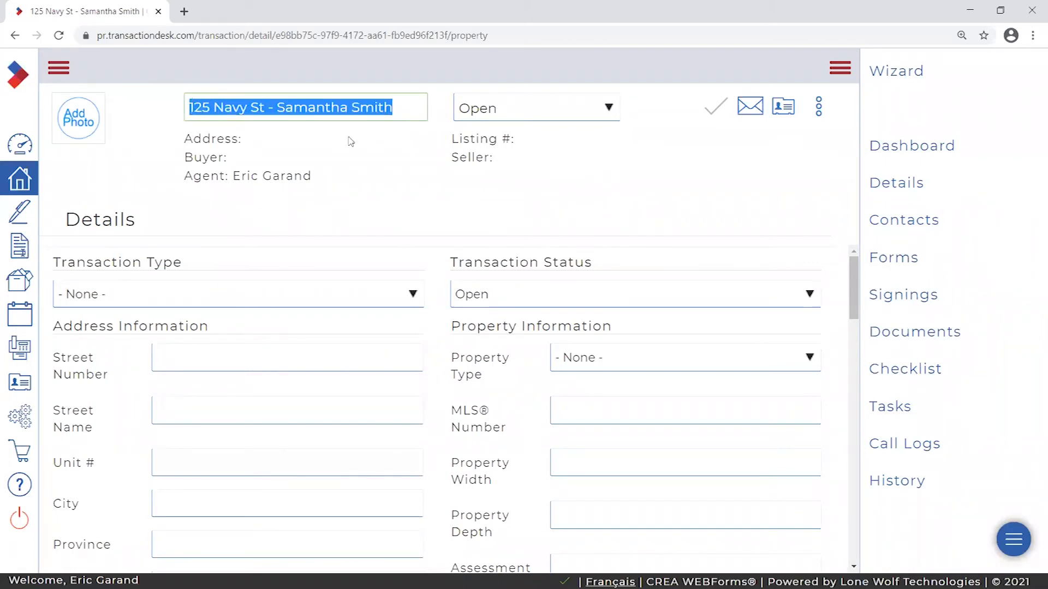
click(356, 142)
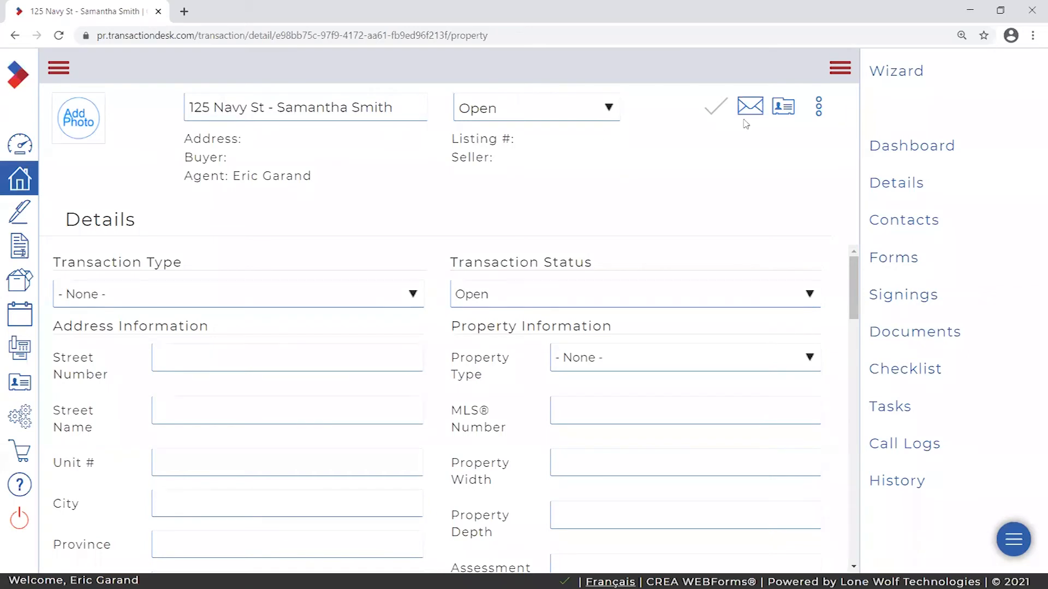
click(840, 68)
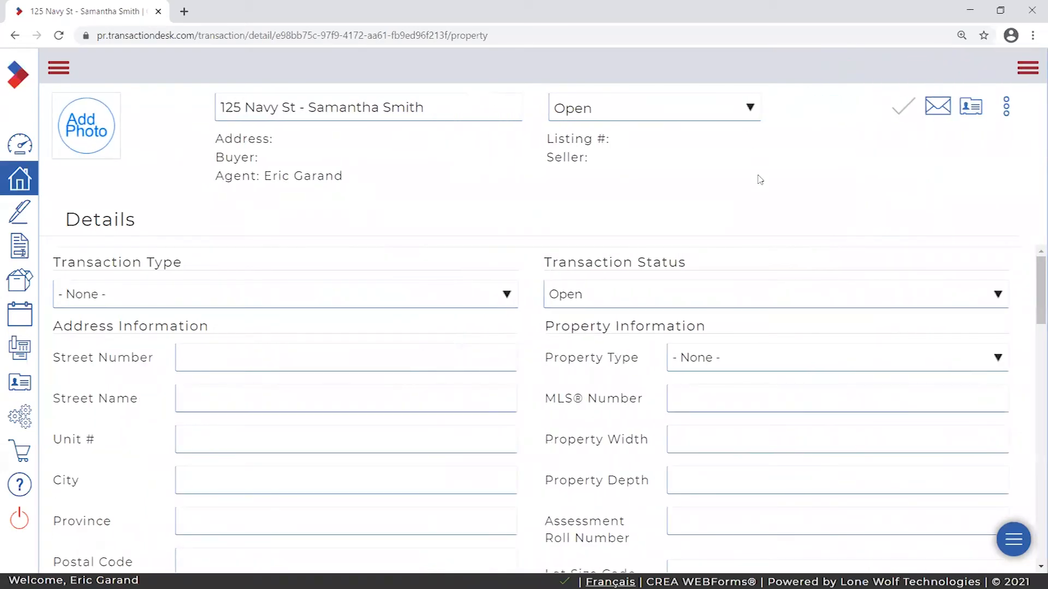
click(60, 73)
click(214, 71)
click(59, 70)
click(218, 72)
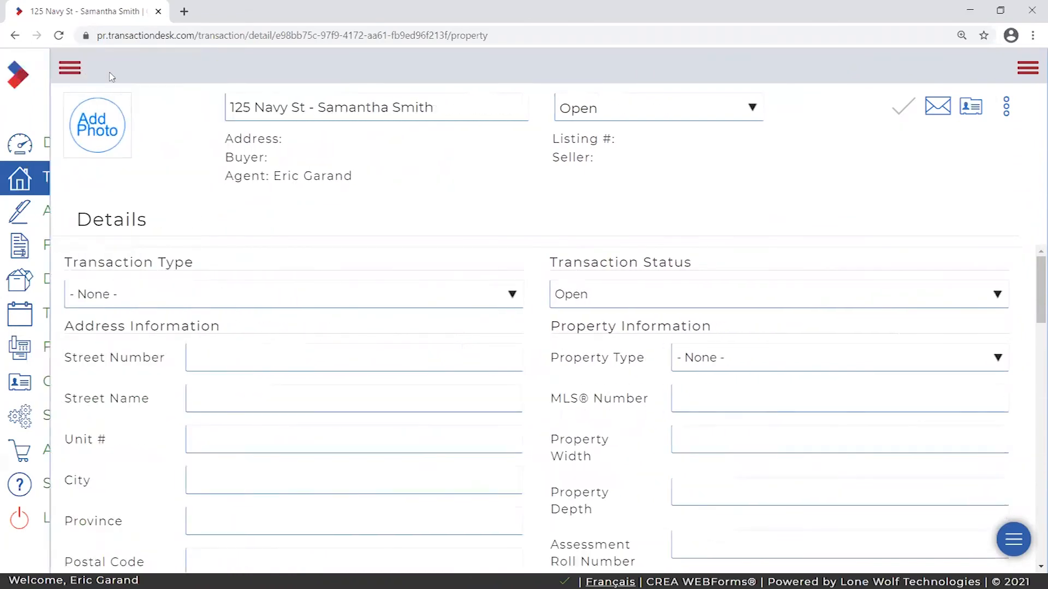
click(59, 71)
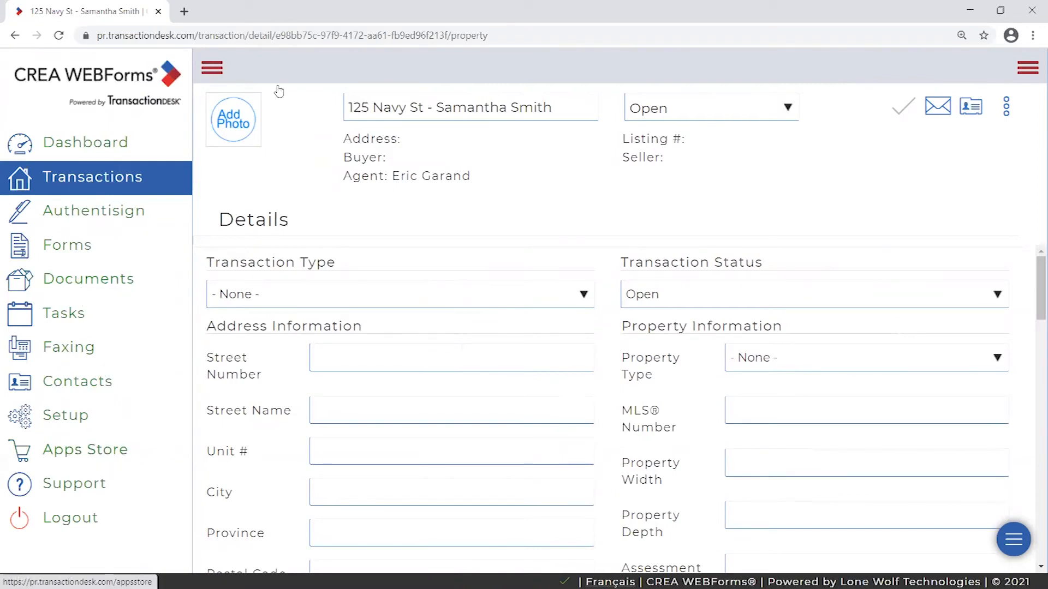
click(213, 70)
click(55, 70)
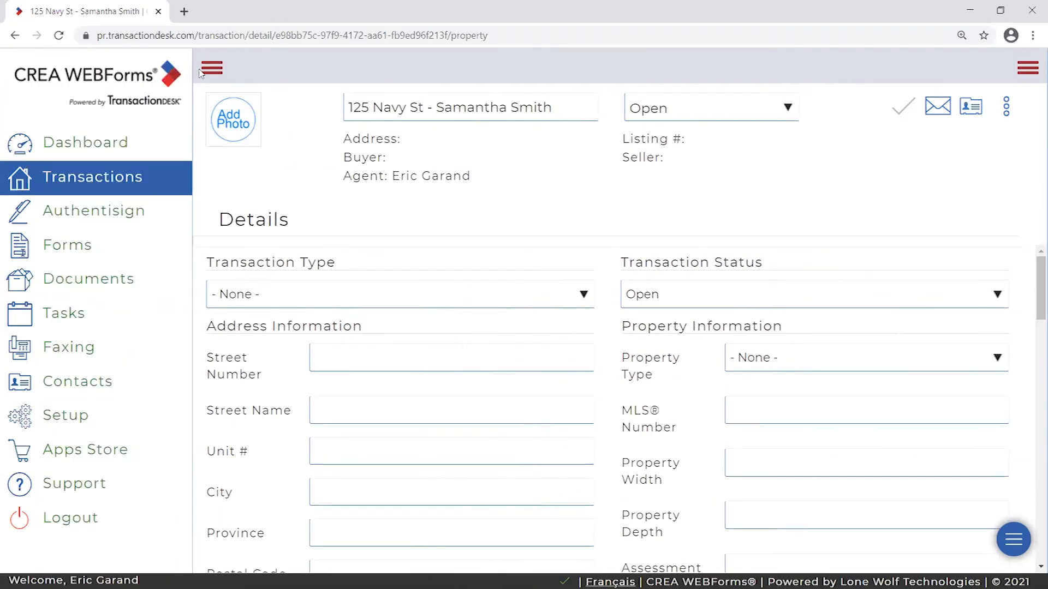
click(206, 75)
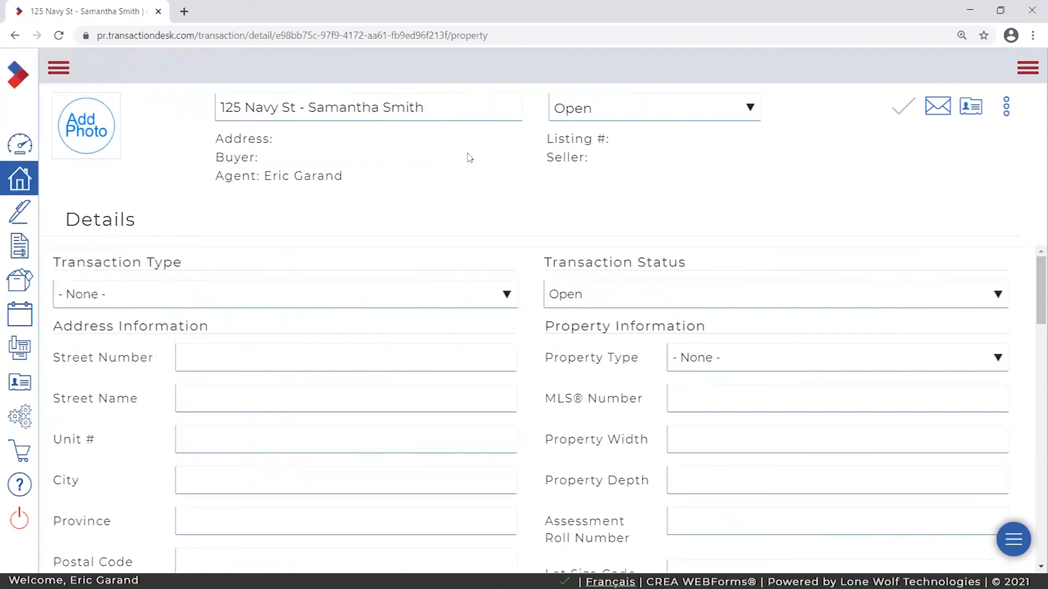
- Reopen the transaction navigation panel and view the transaction's Forms list
click(1027, 70)
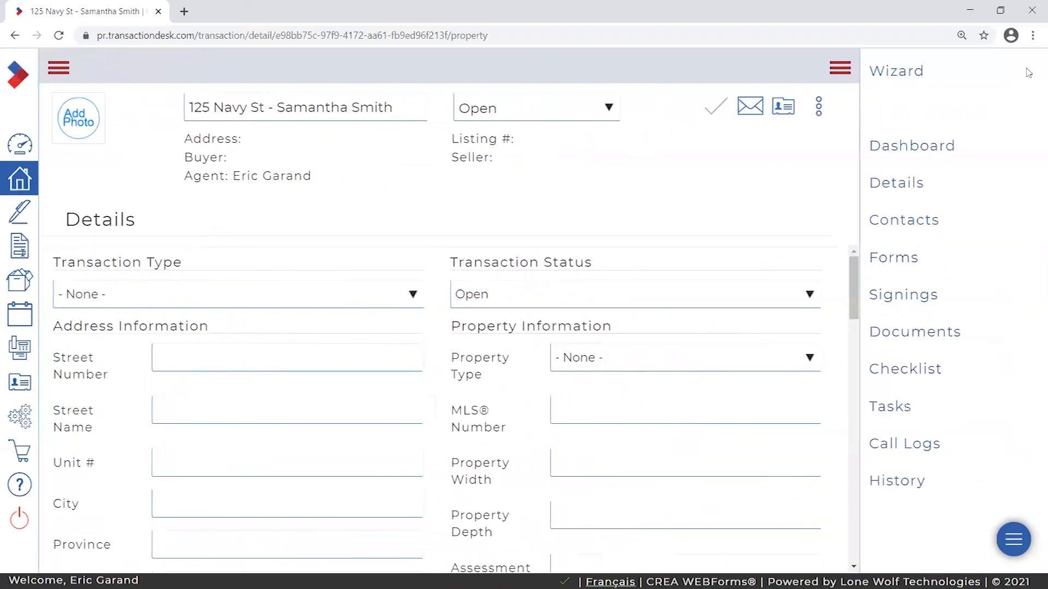
click(843, 71)
click(1028, 71)
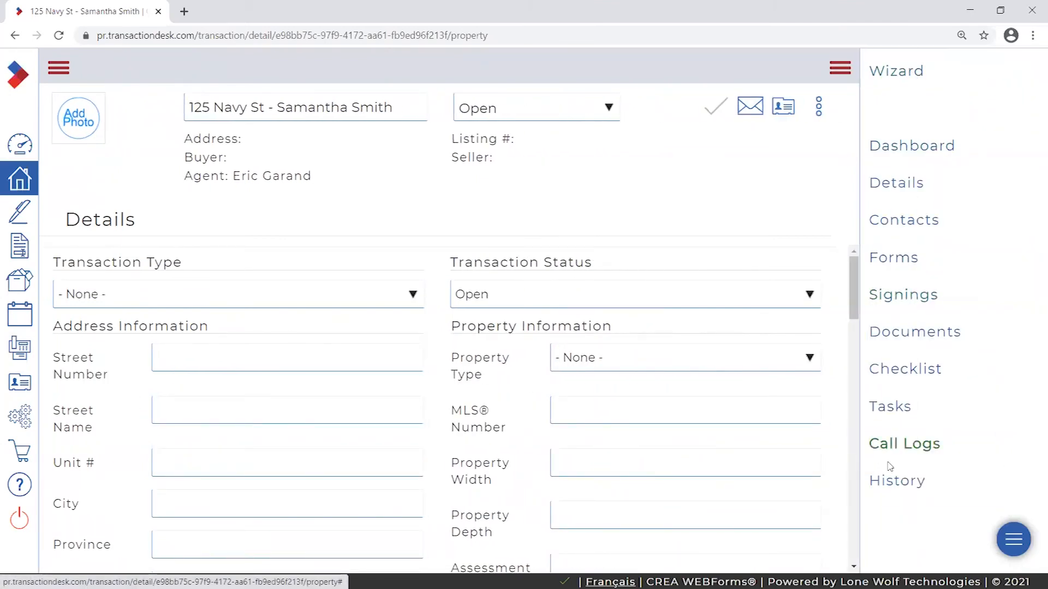
drag(409, 99, 184, 103)
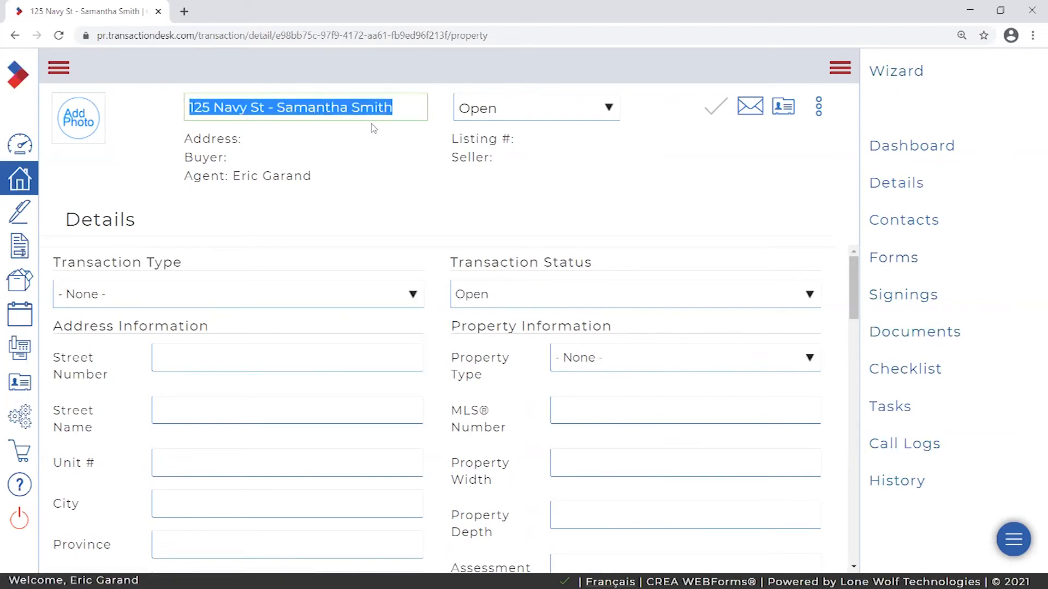
drag(407, 107, 163, 112)
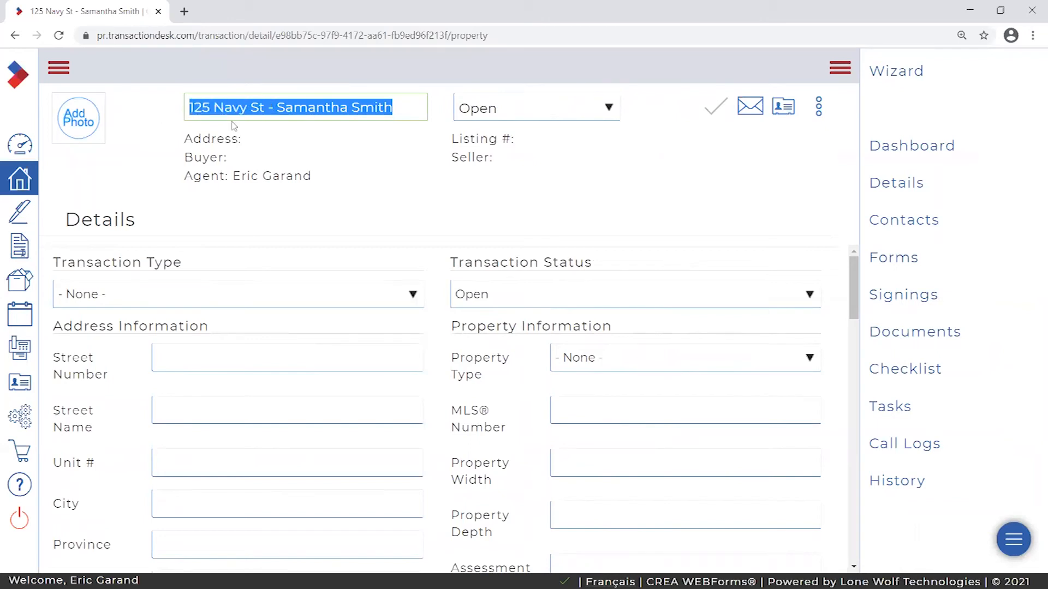
click(904, 262)
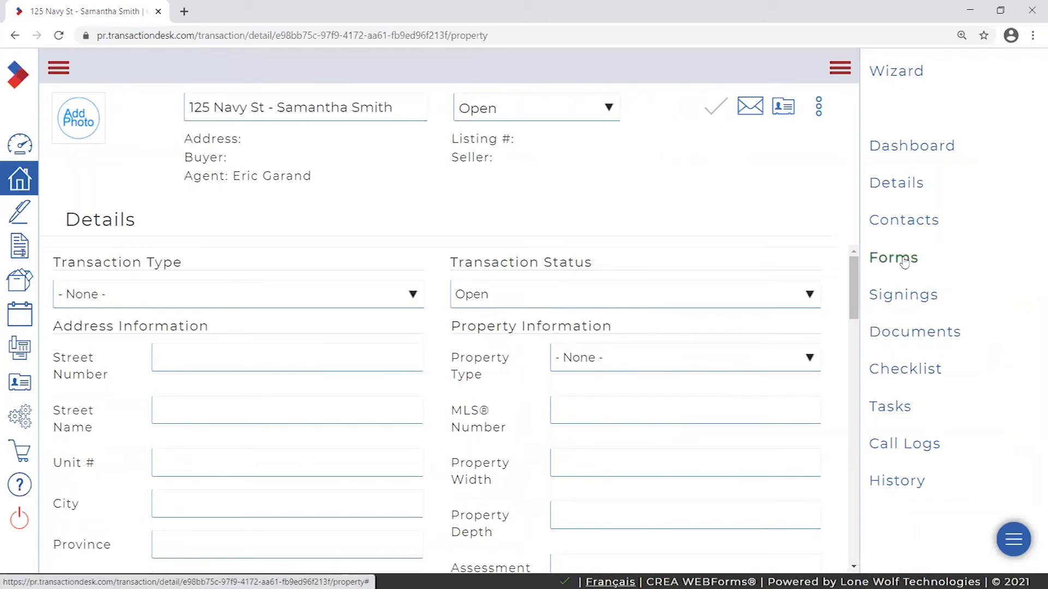
click(1027, 68)
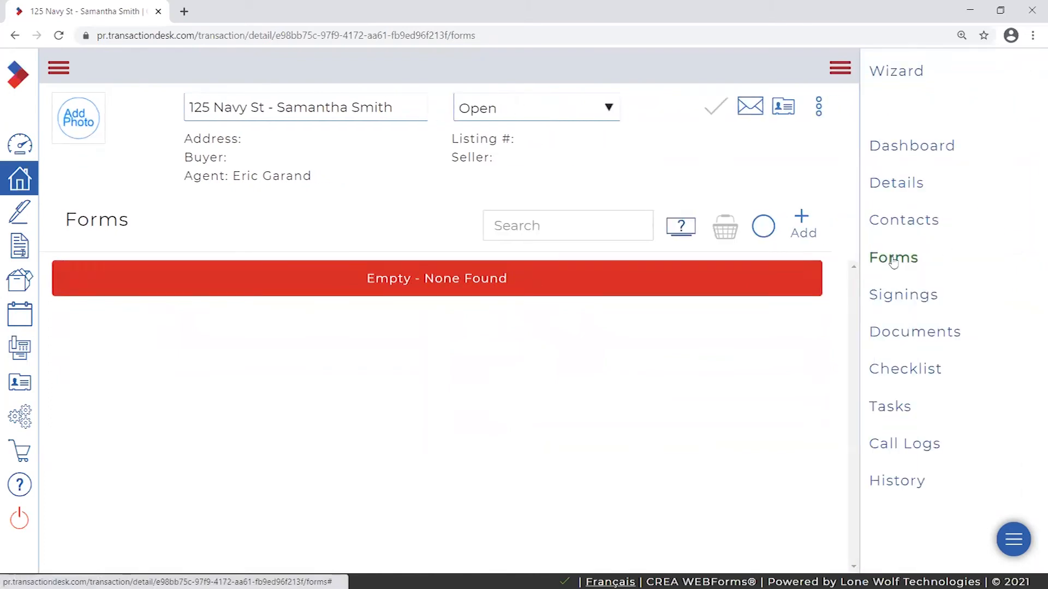
click(58, 69)
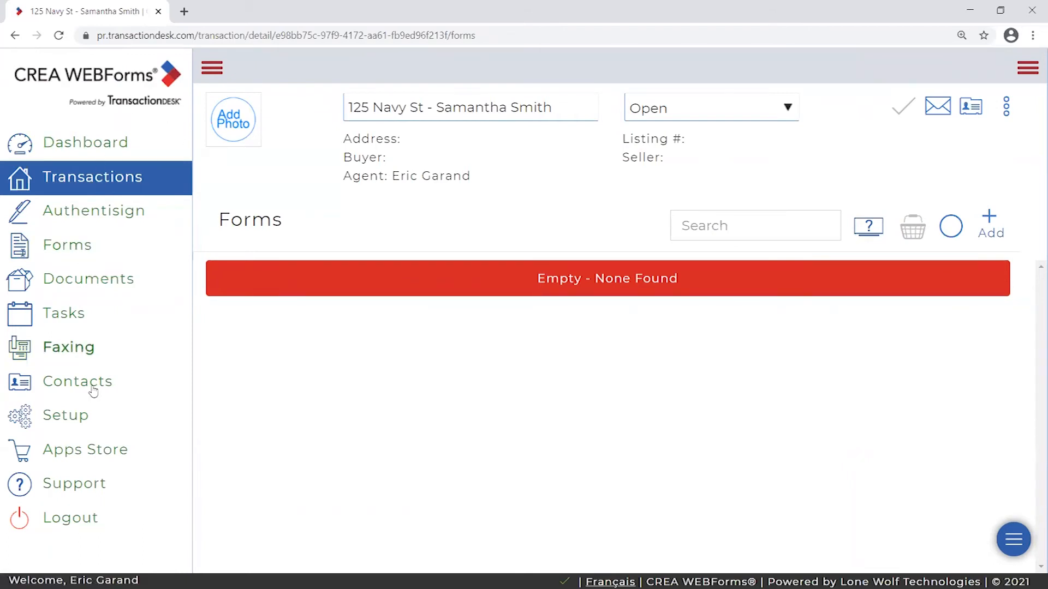
click(210, 67)
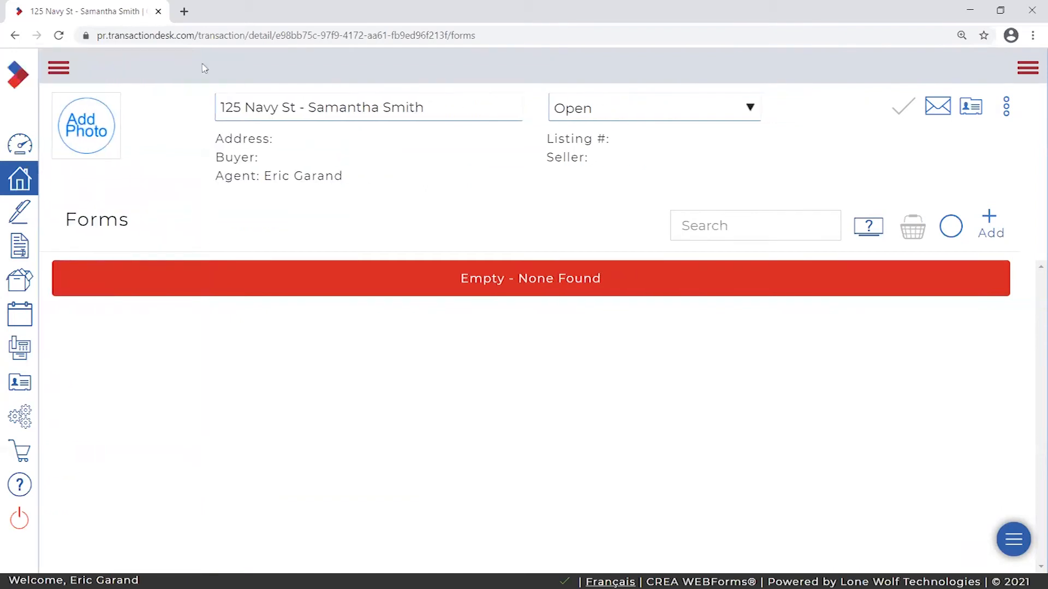
click(1024, 65)
- Visit the transaction's Details, Dashboard and Contacts pages
click(889, 182)
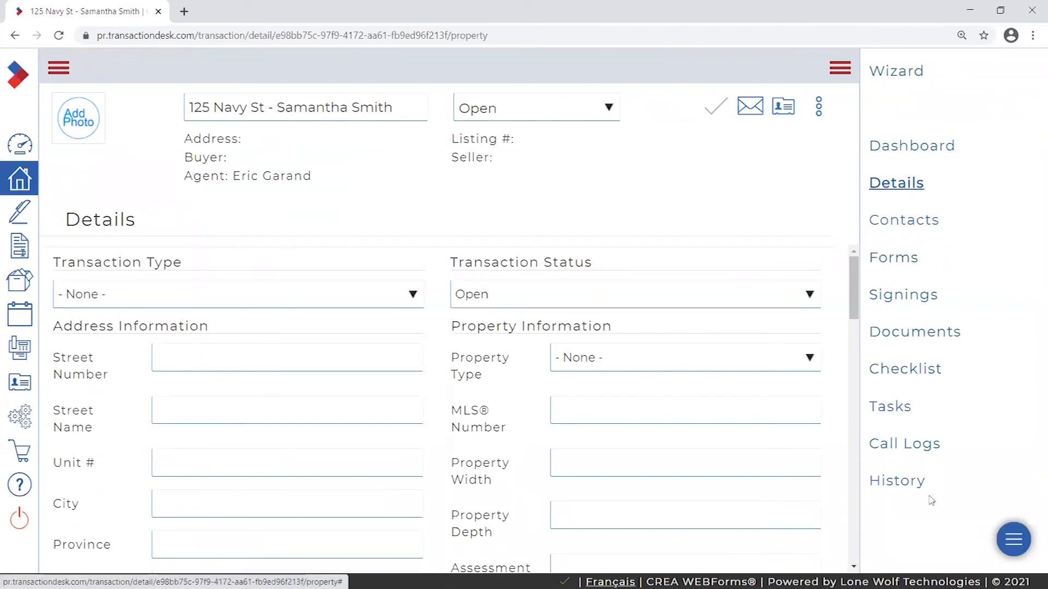
click(919, 149)
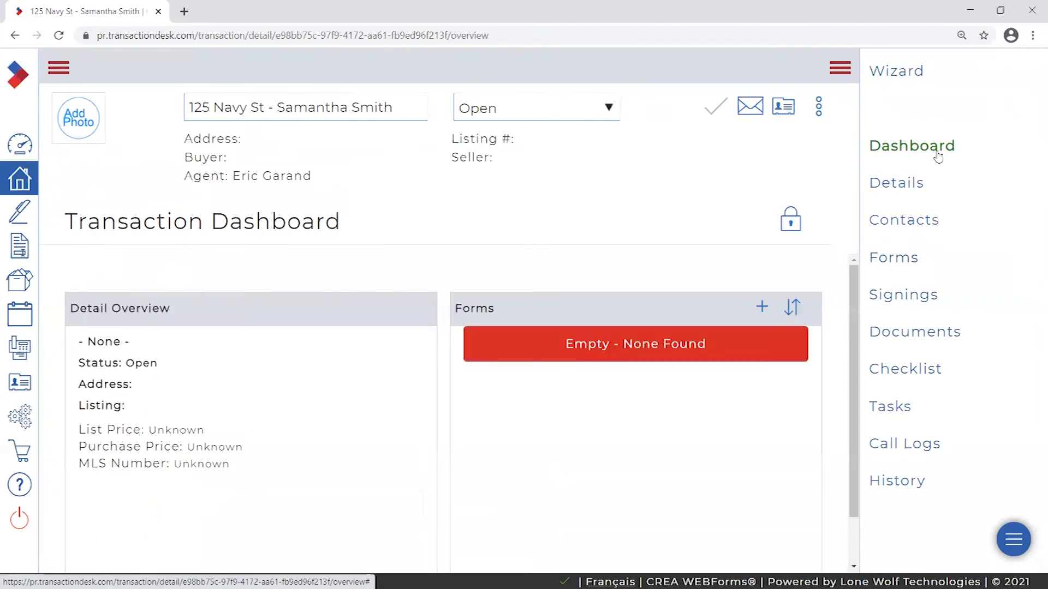
right_click(956, 158)
click(969, 129)
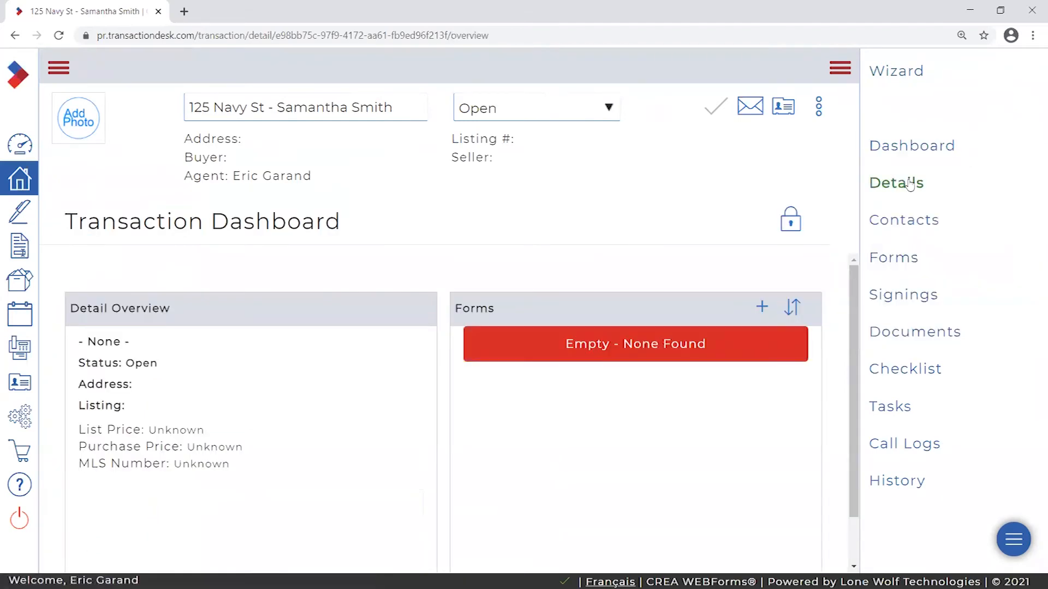
click(917, 224)
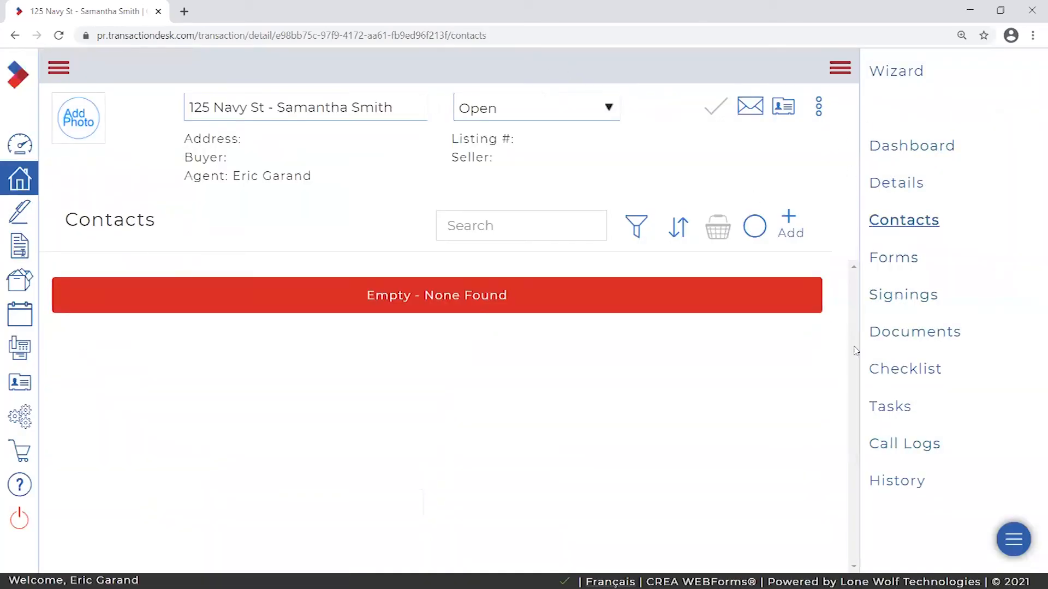
click(902, 295)
right_click(902, 388)
click(963, 244)
click(840, 68)
click(1027, 70)
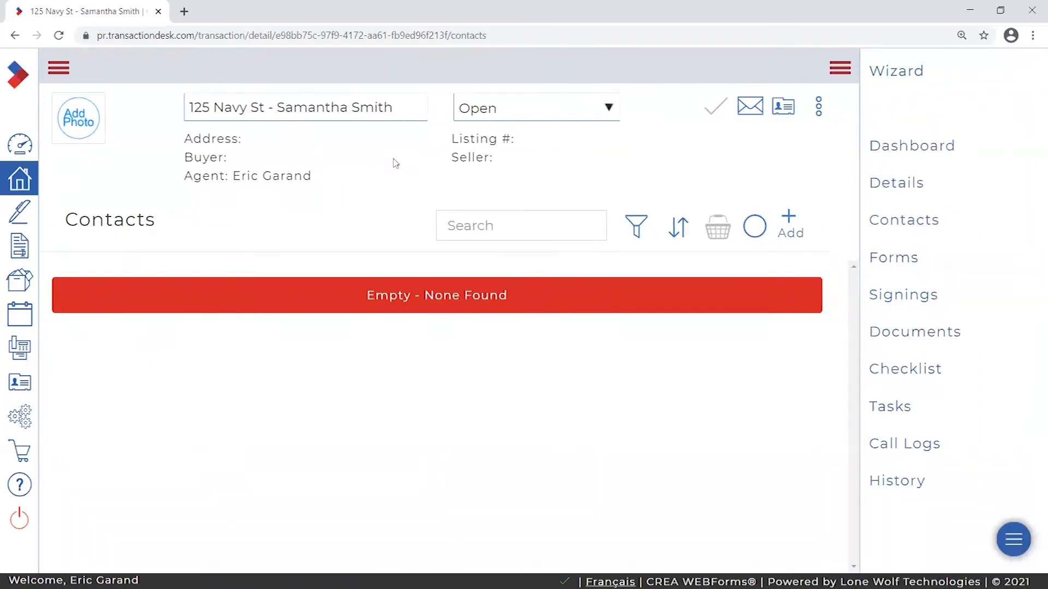
- Revisit Details and Dashboard, toggle the dashboard layout lock, then return to Details
click(392, 103)
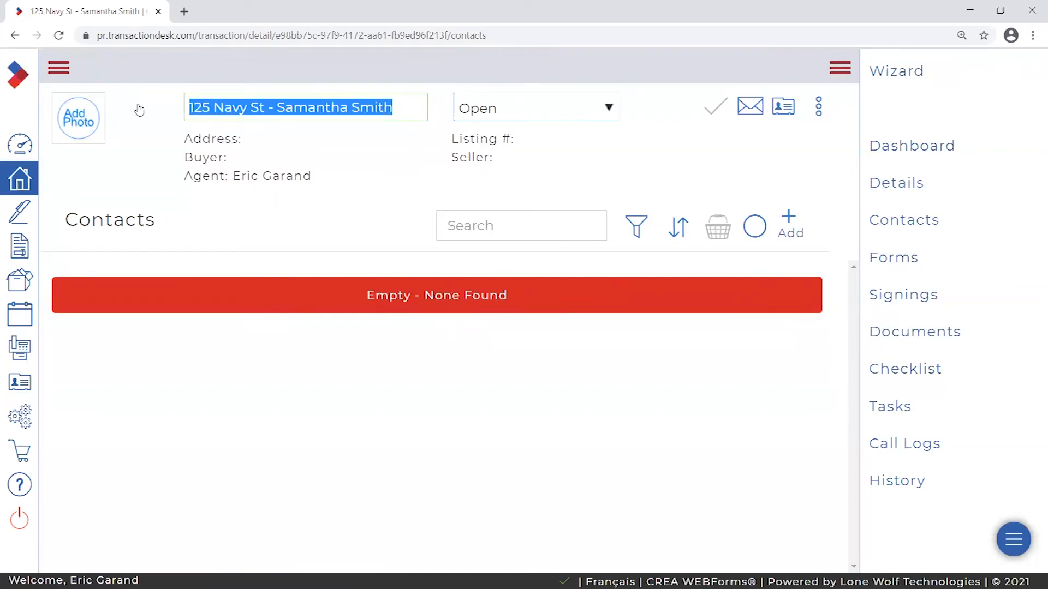
click(408, 107)
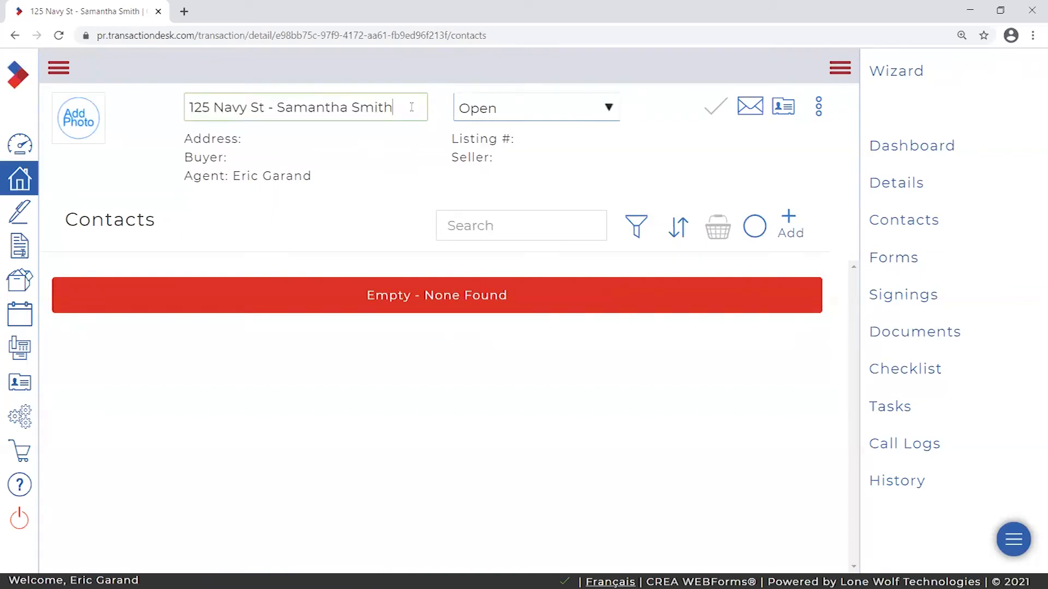
click(901, 186)
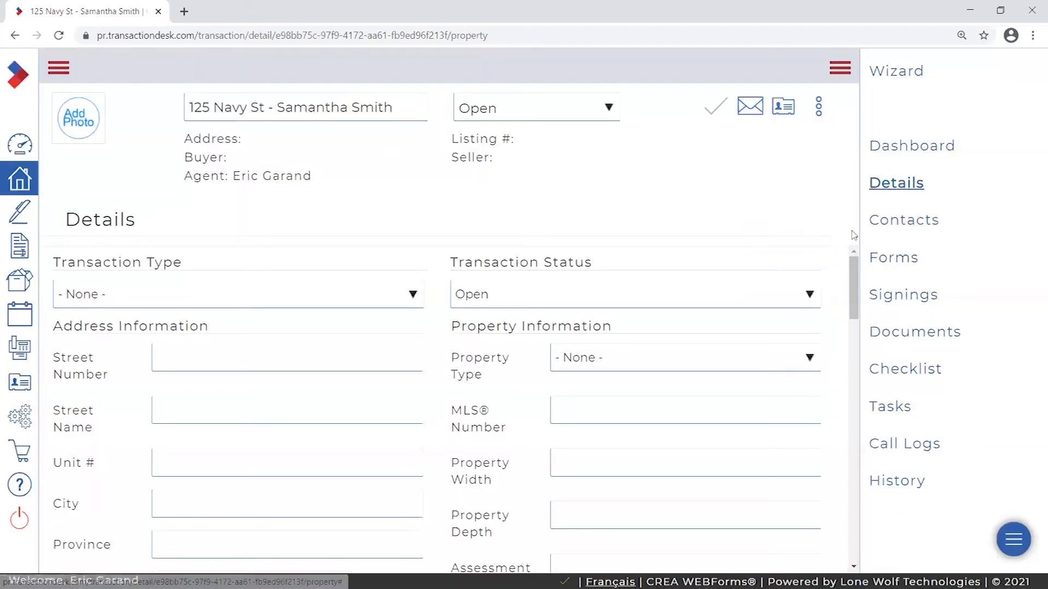
click(901, 149)
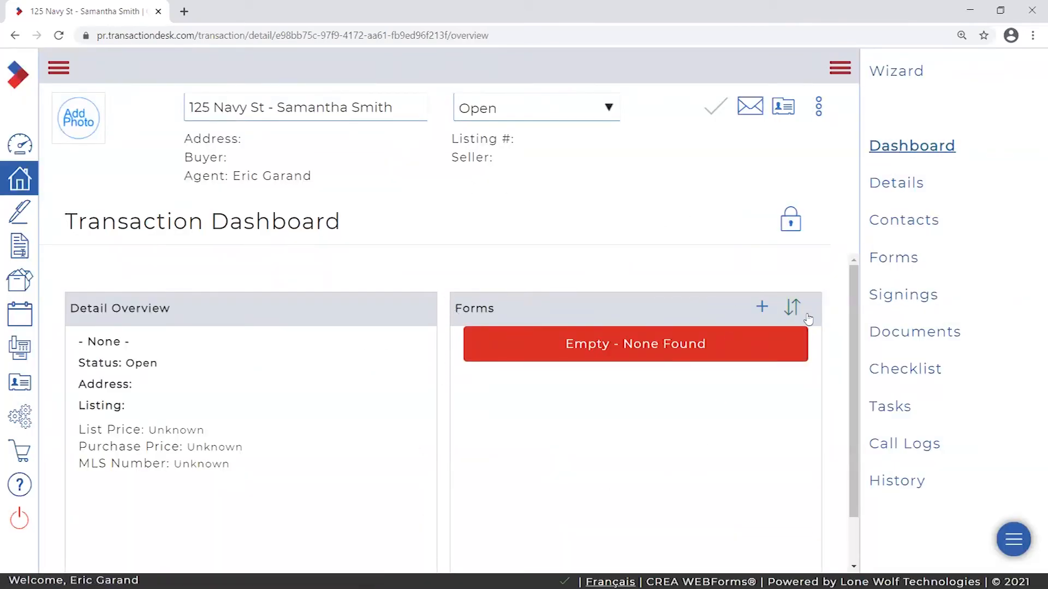
scroll(837, 371, down, 1)
scroll(825, 376, up, 1)
click(791, 222)
click(793, 226)
click(793, 226)
click(793, 226)
scroll(821, 296, down, 1)
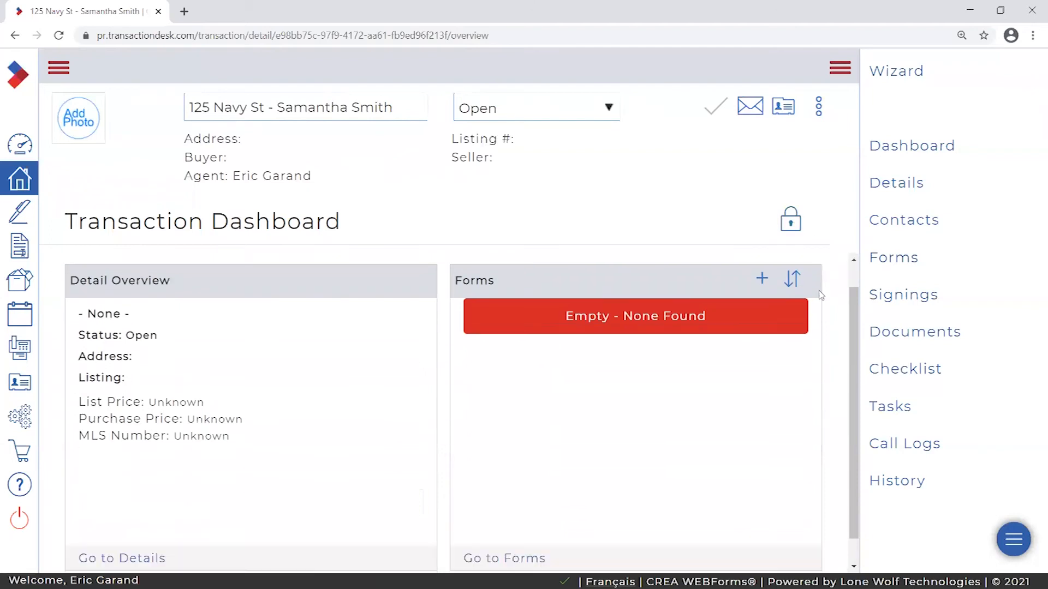
scroll(821, 295, up, 1)
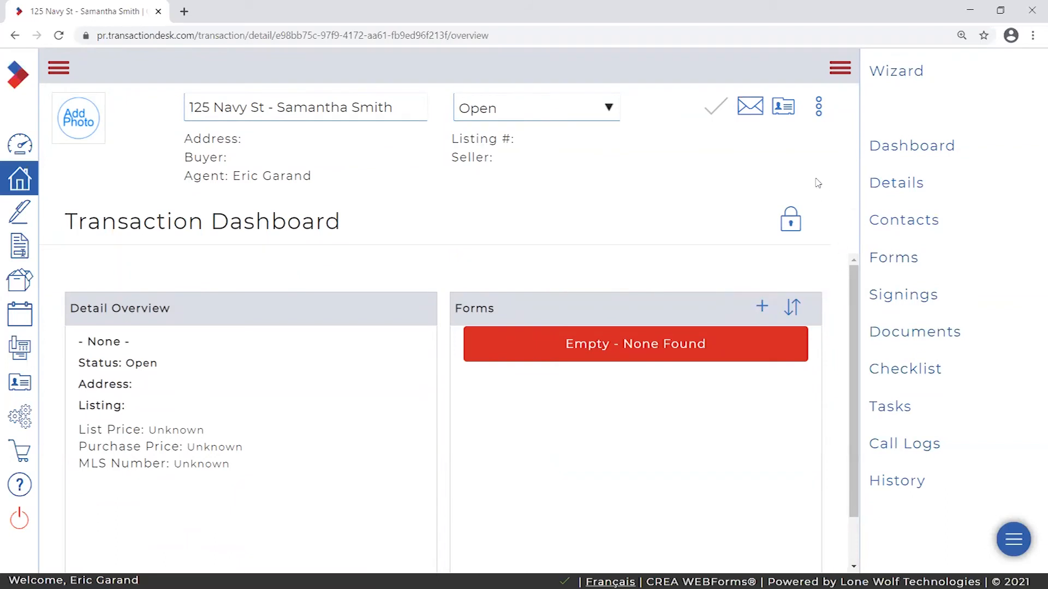
click(875, 183)
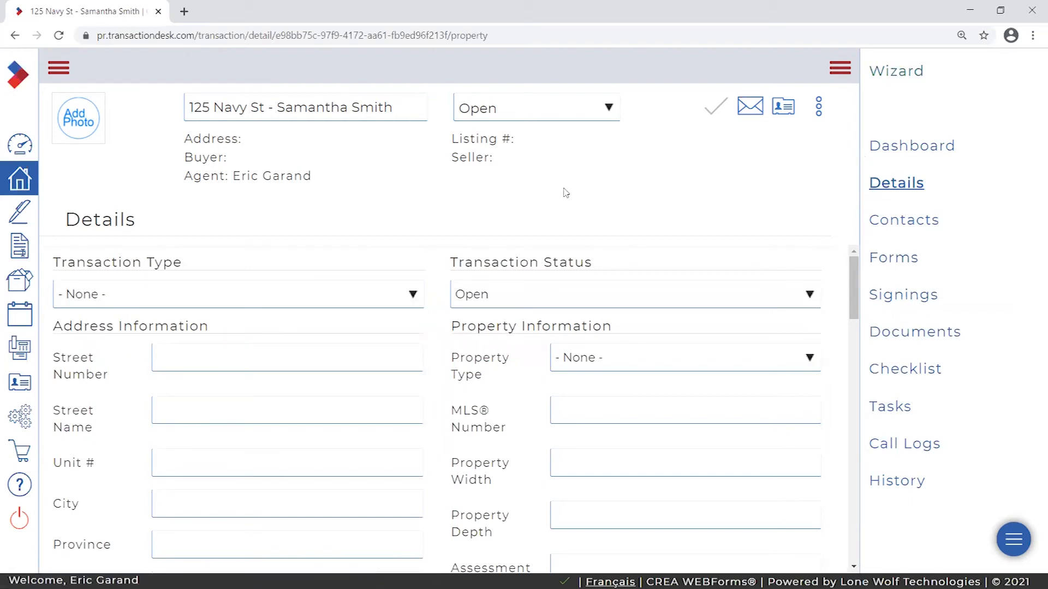
drag(65, 218, 163, 226)
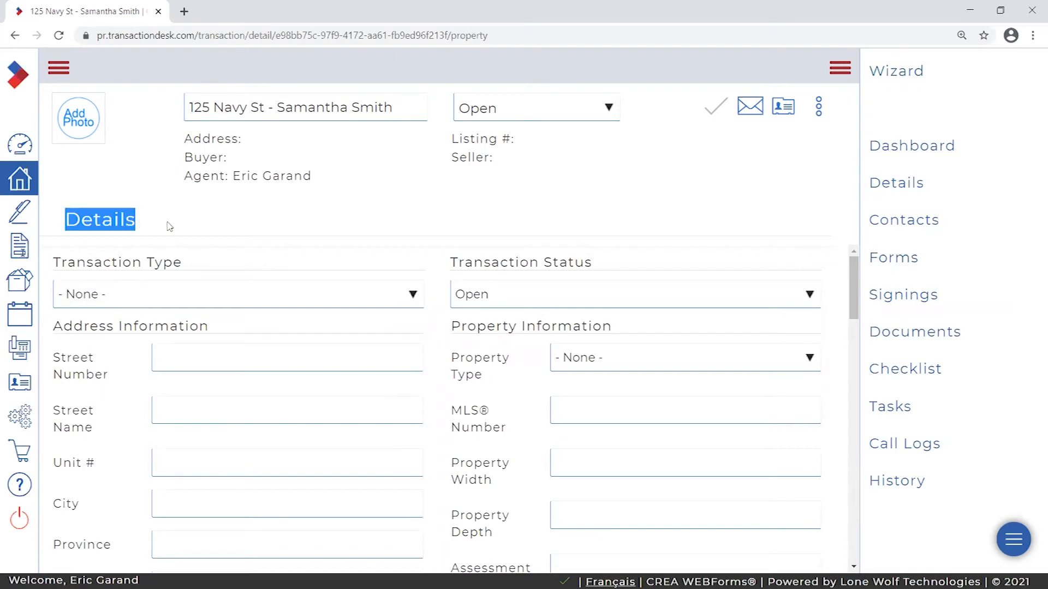
drag(853, 273, 857, 475)
drag(191, 258, 214, 302)
click(214, 302)
click(245, 430)
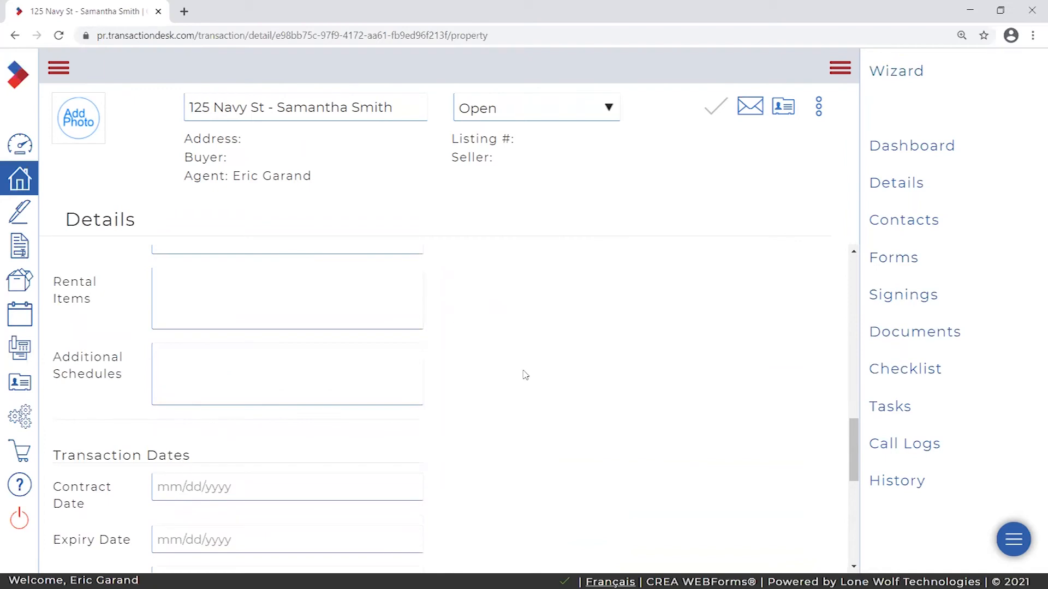
scroll(259, 321, down, 4)
scroll(596, 381, down, 4)
scroll(772, 428, up, 8)
scroll(797, 435, up, 6)
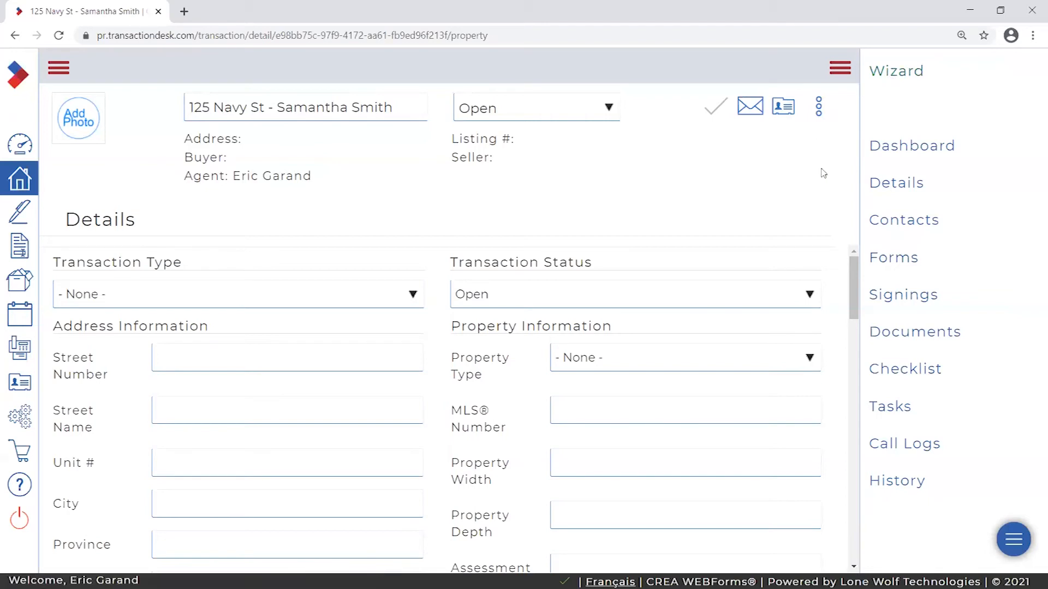
click(900, 262)
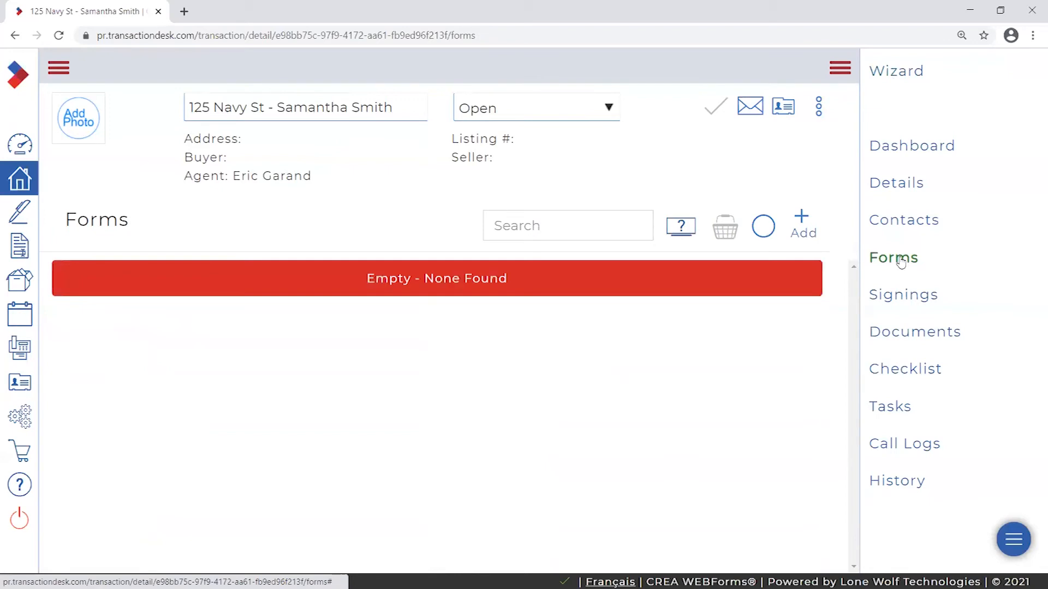
click(912, 185)
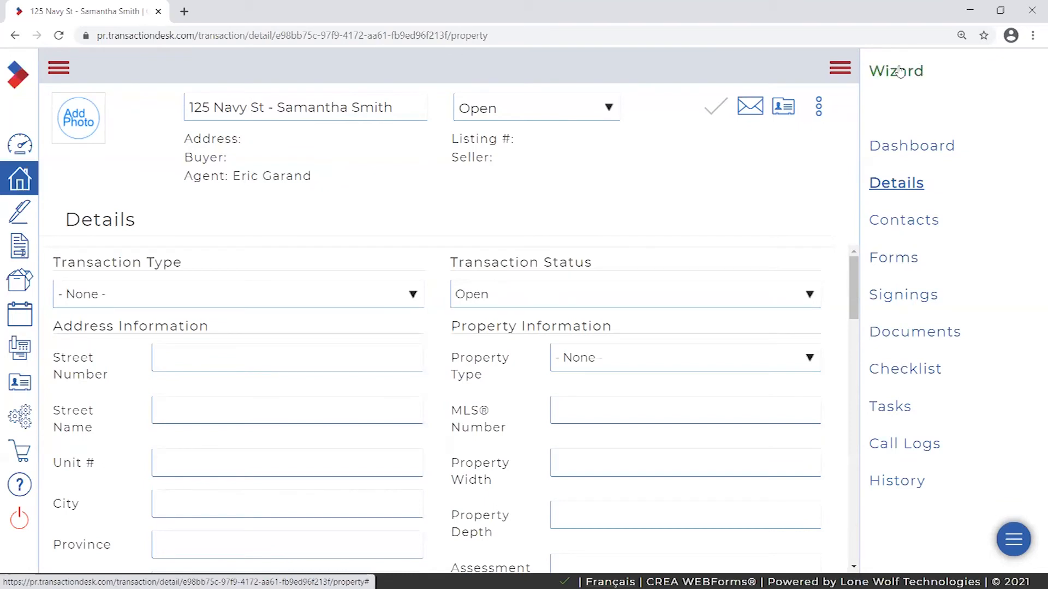
click(896, 73)
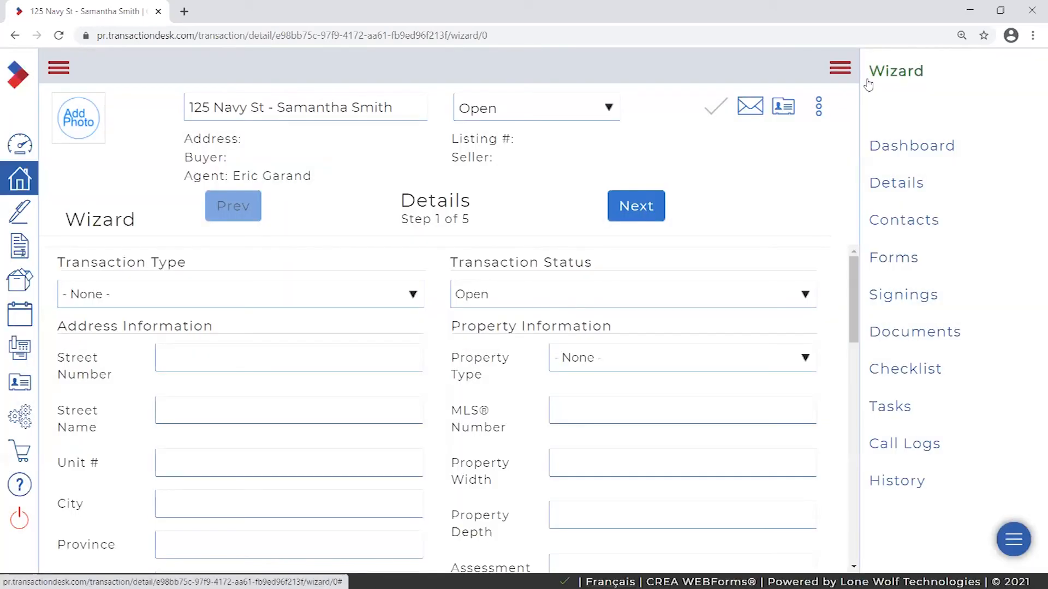
- Highlight the Wizard heading and its 'Step 1 of 5' counter for emphasis
drag(73, 214, 144, 220)
drag(397, 204, 436, 221)
click(438, 219)
click(475, 221)
drag(437, 218, 491, 221)
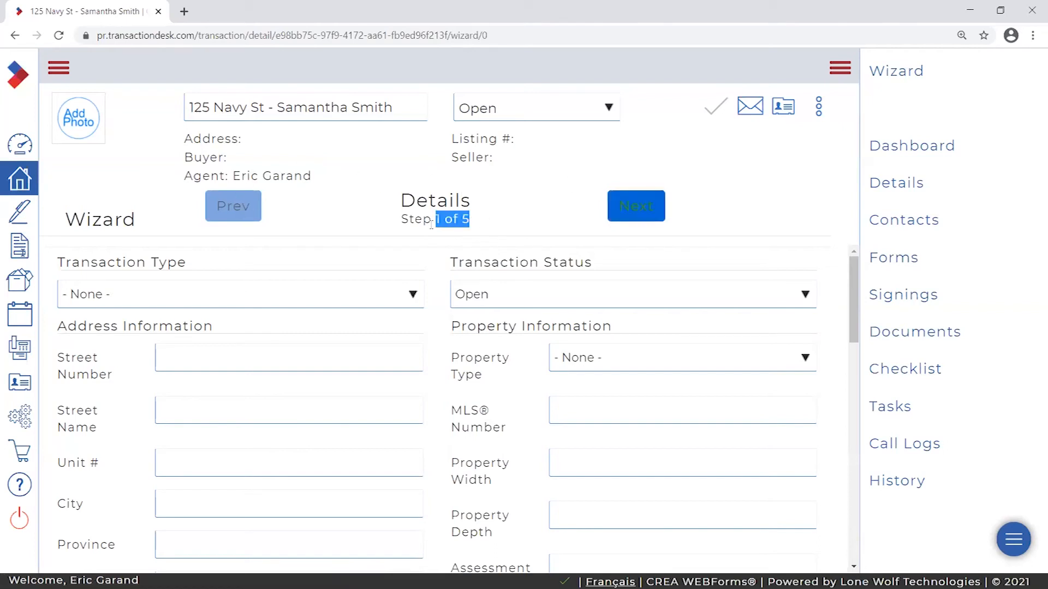
click(473, 222)
drag(854, 300, 842, 235)
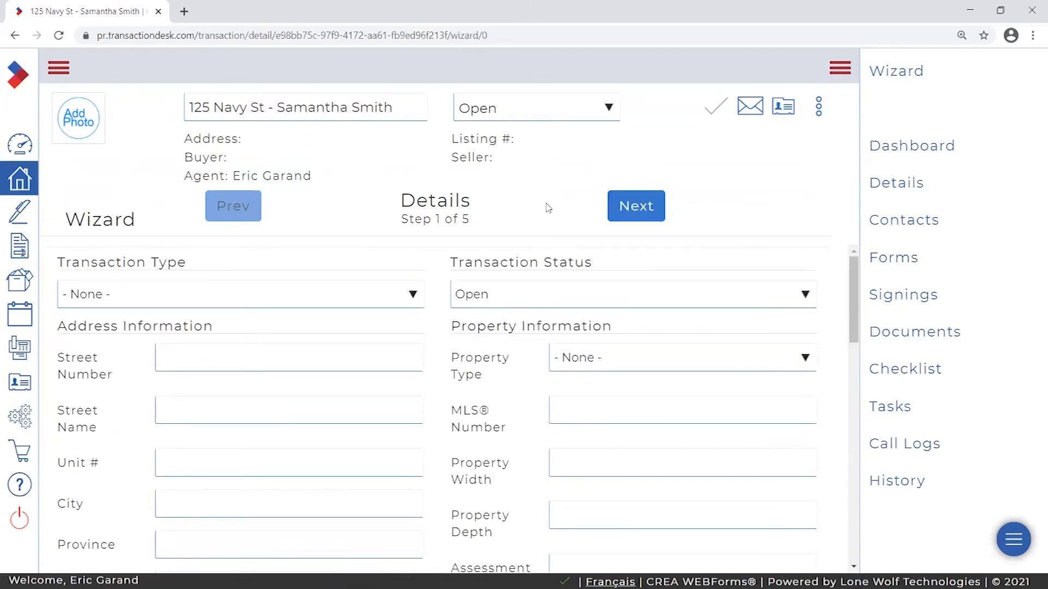
drag(157, 218, 70, 211)
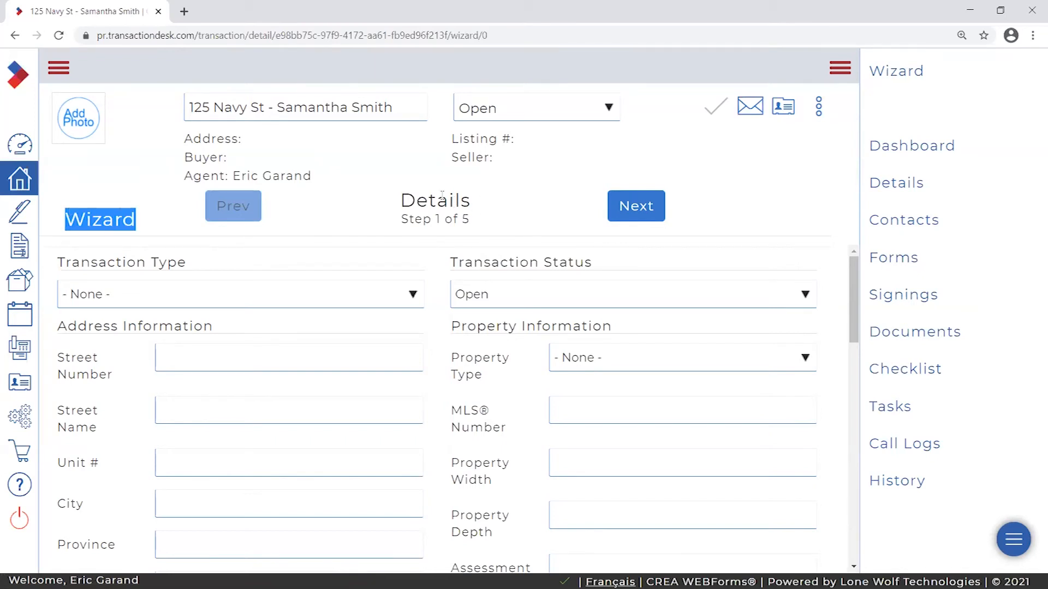
click(472, 225)
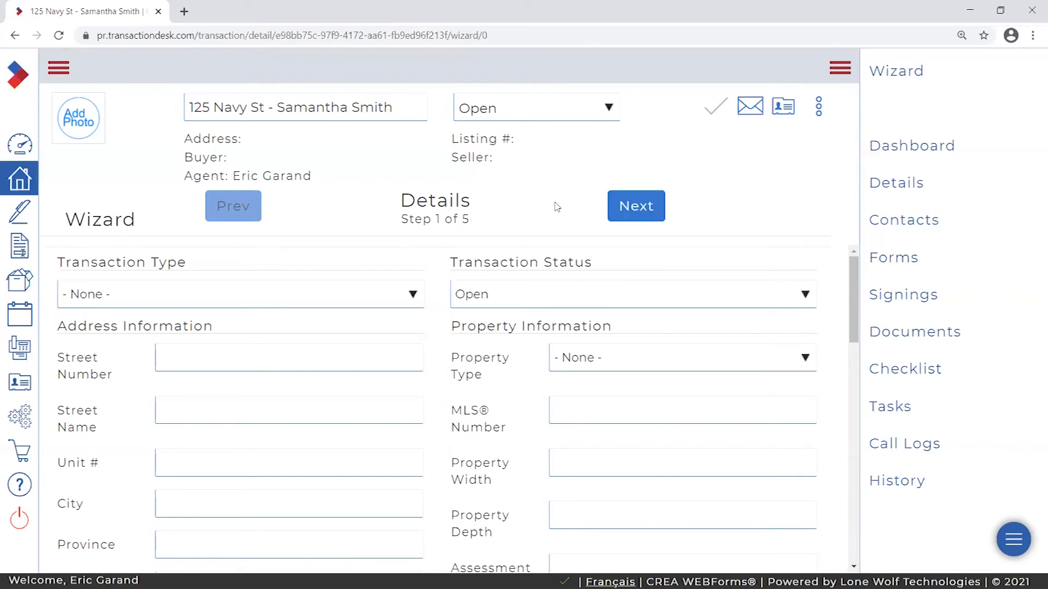
- Advance through the Transaction Dates, Contacts, Forms and Documents steps, then finish with Done
click(635, 212)
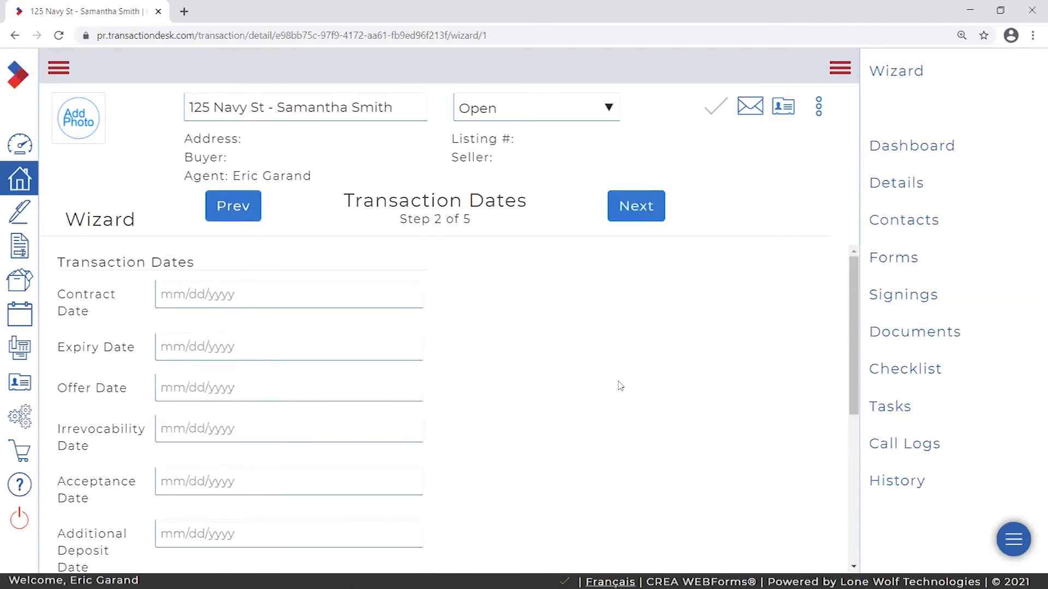
click(642, 209)
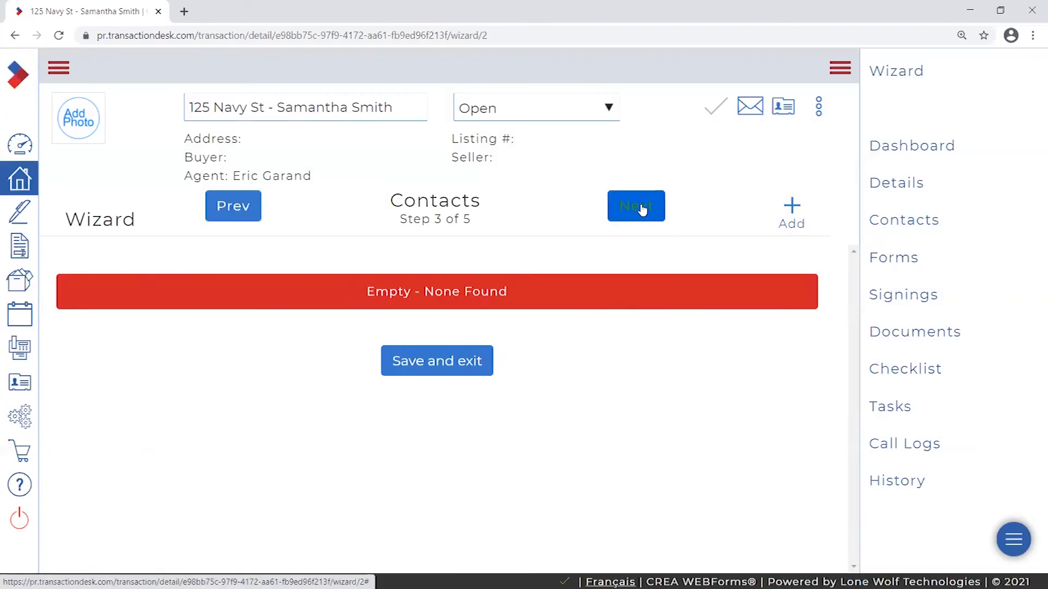
click(641, 207)
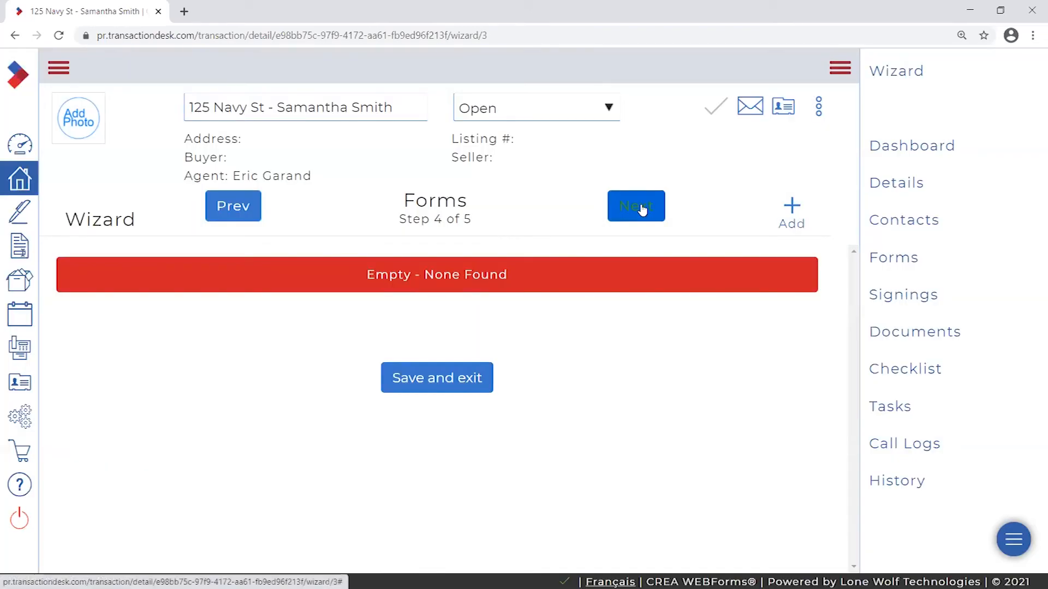
click(641, 208)
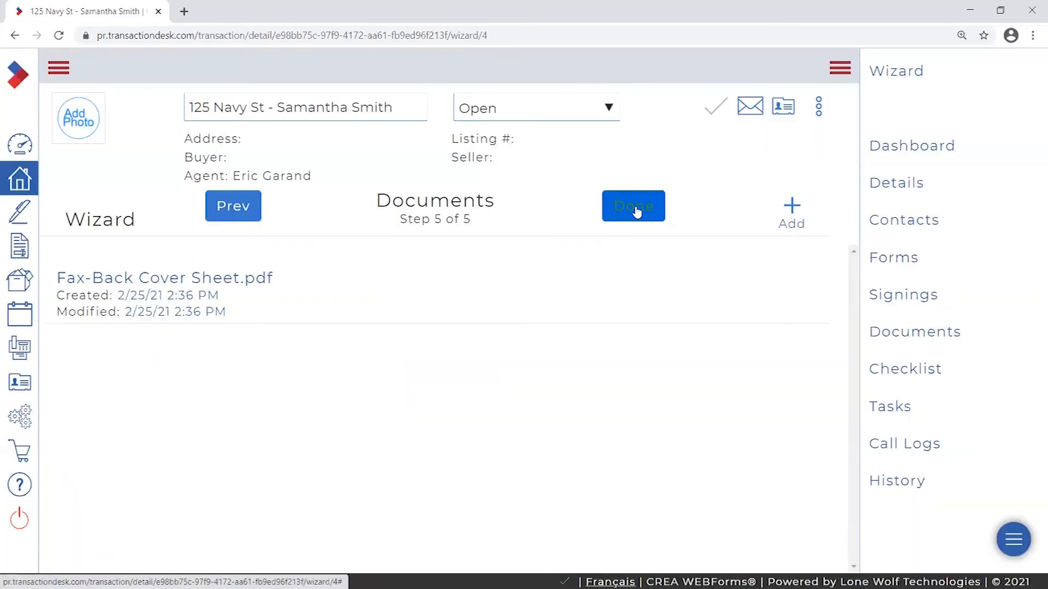
click(632, 213)
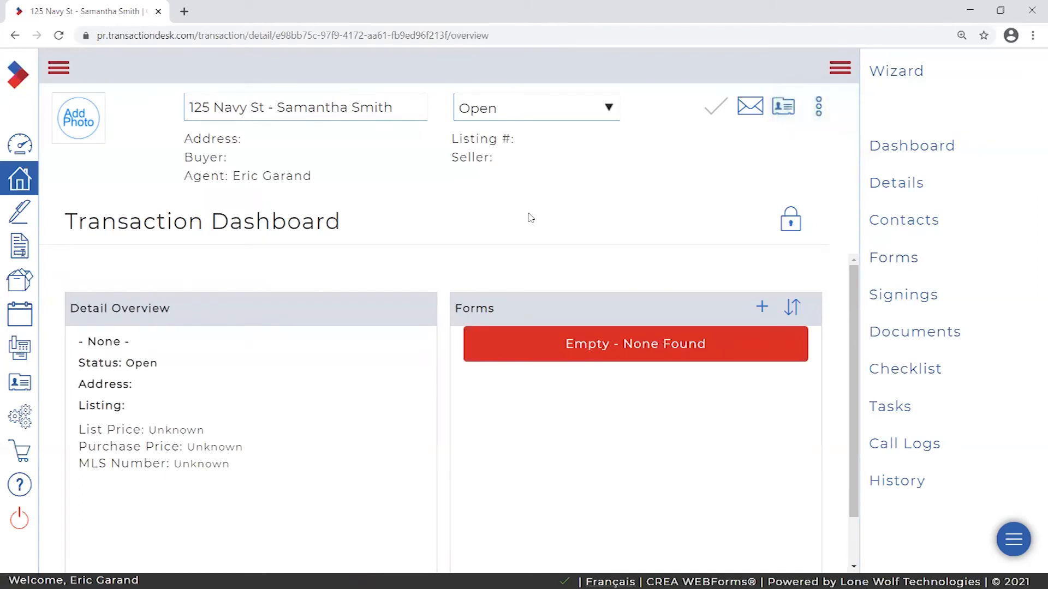
drag(88, 223, 390, 246)
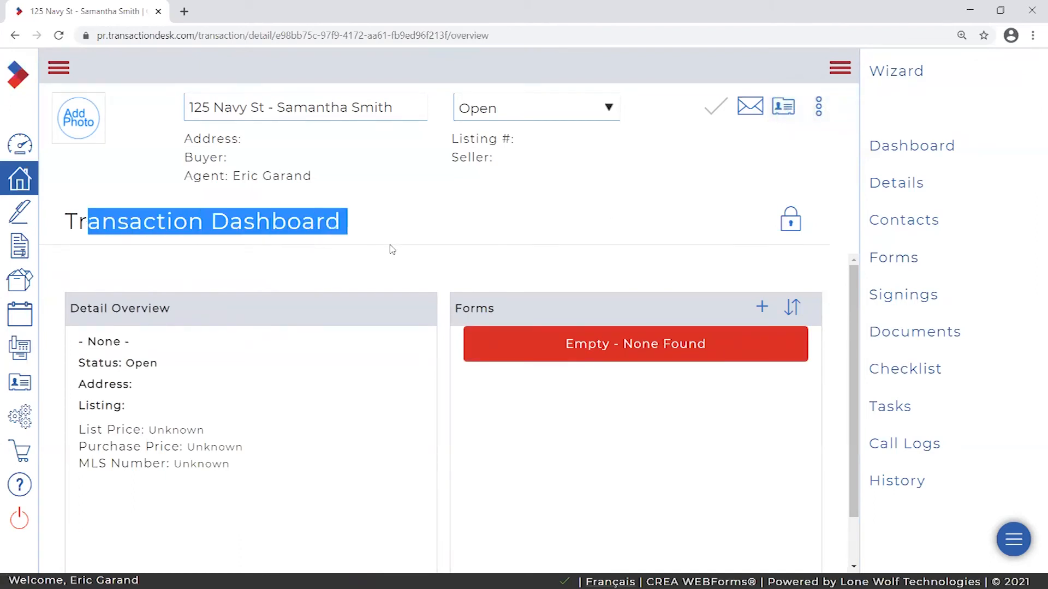
click(443, 221)
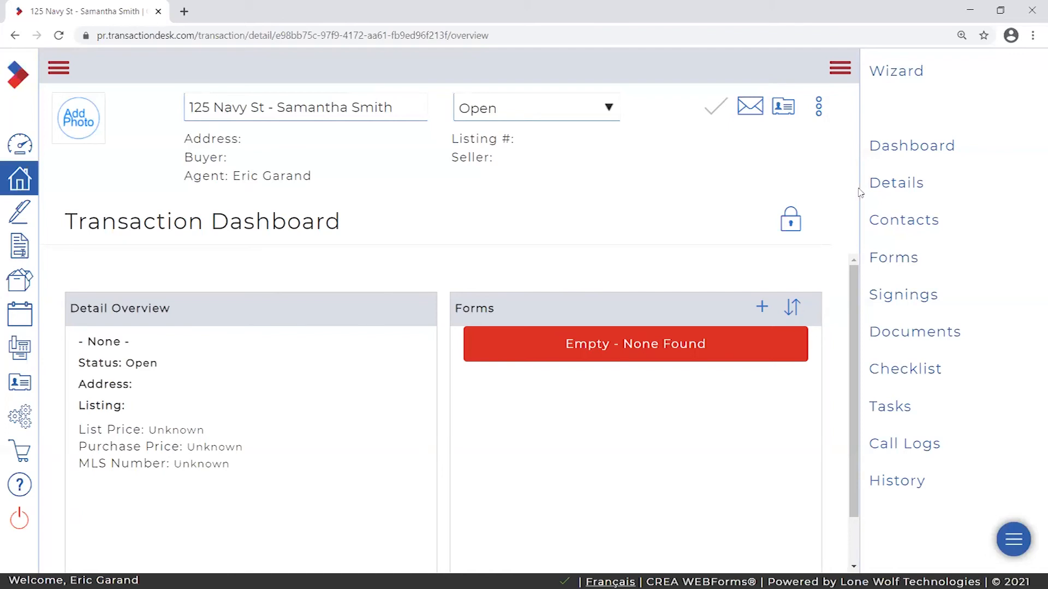
click(898, 266)
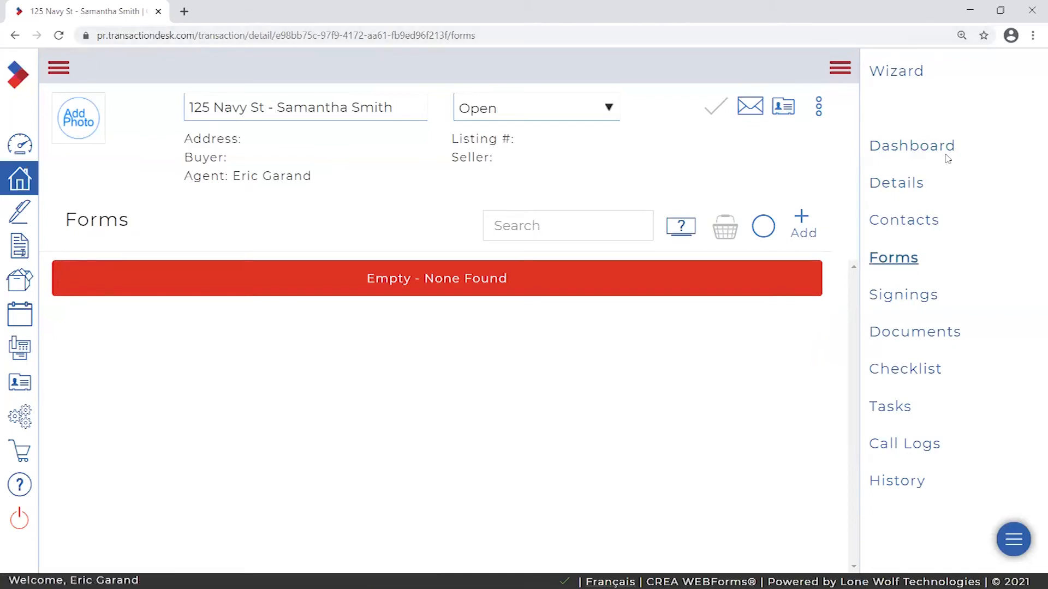
click(895, 184)
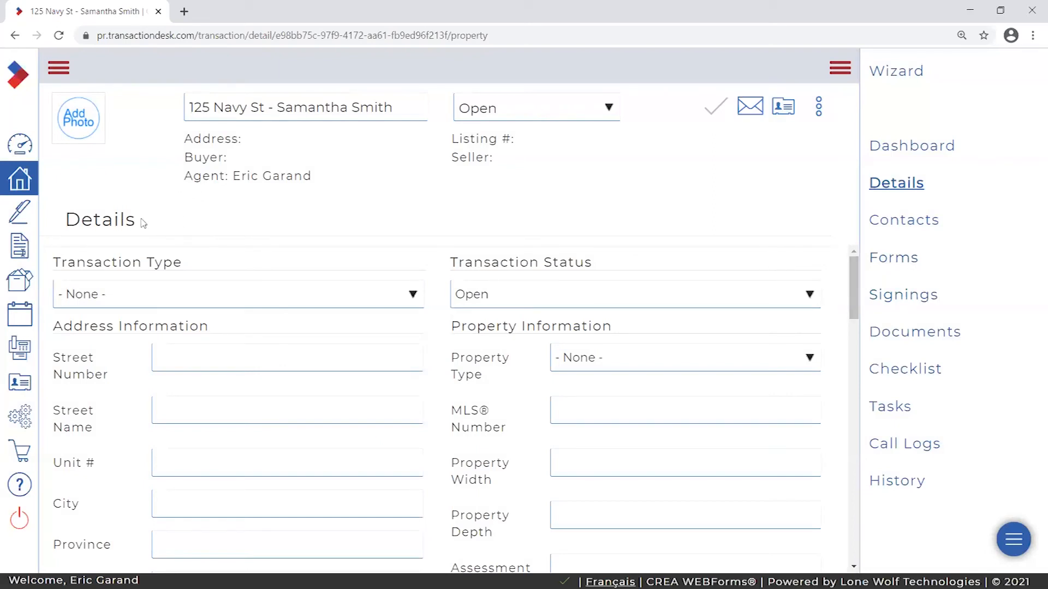
drag(139, 222, 63, 222)
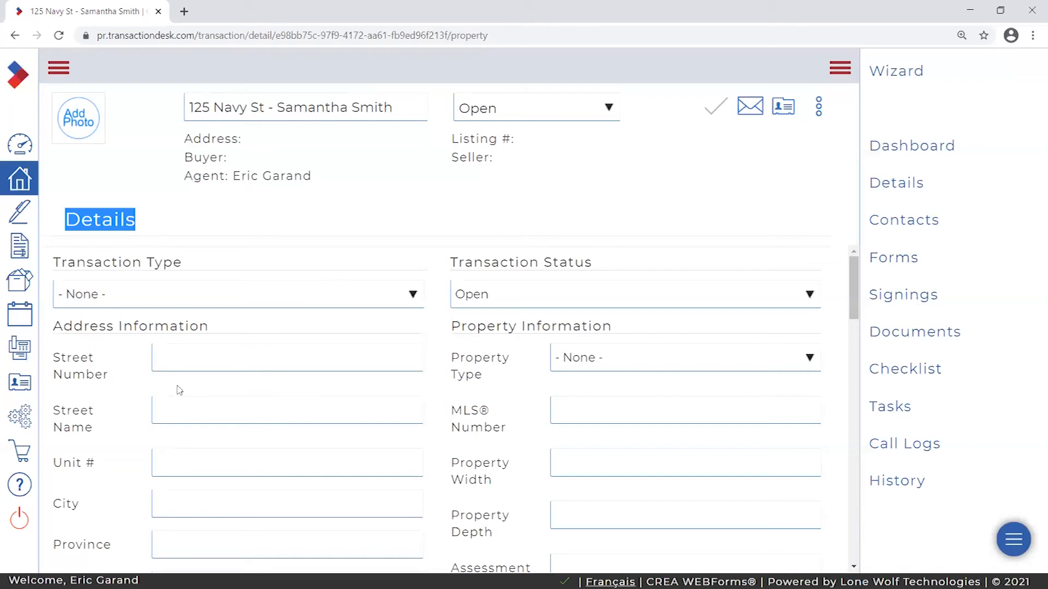
click(169, 356)
click(203, 412)
click(196, 357)
key(Tab)
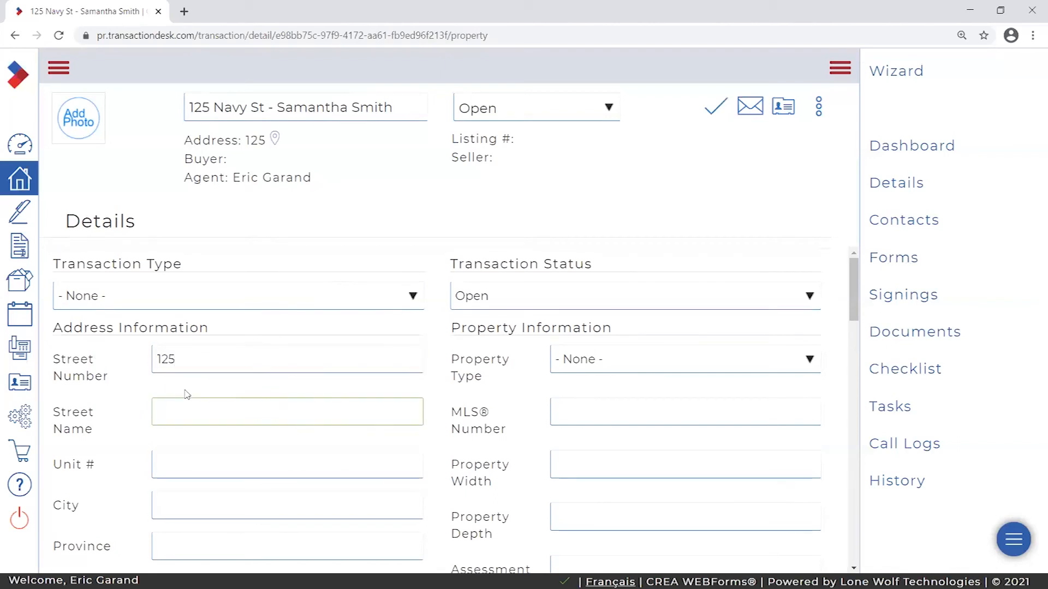
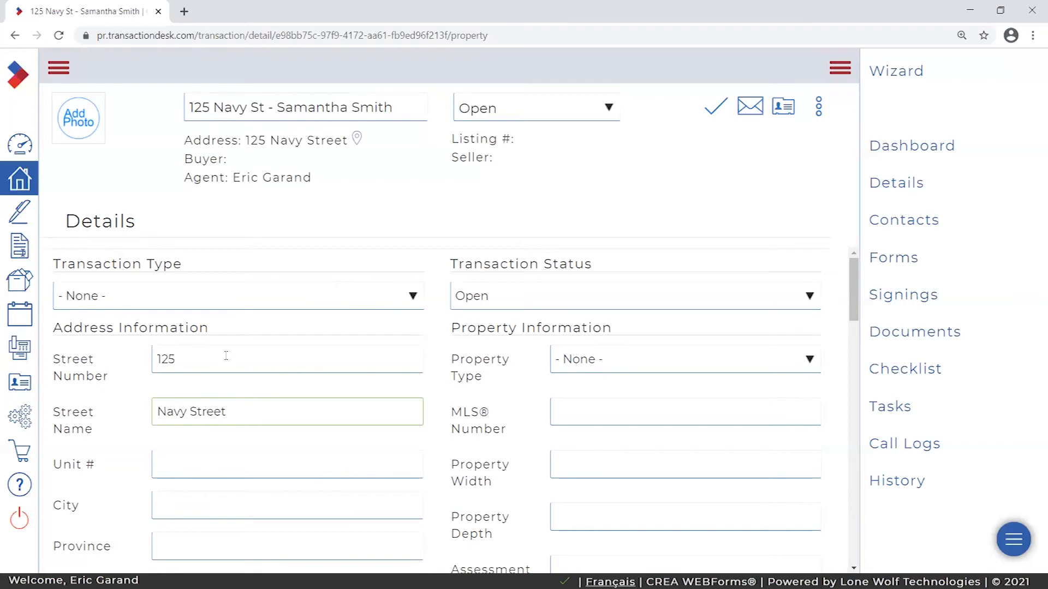
click(239, 332)
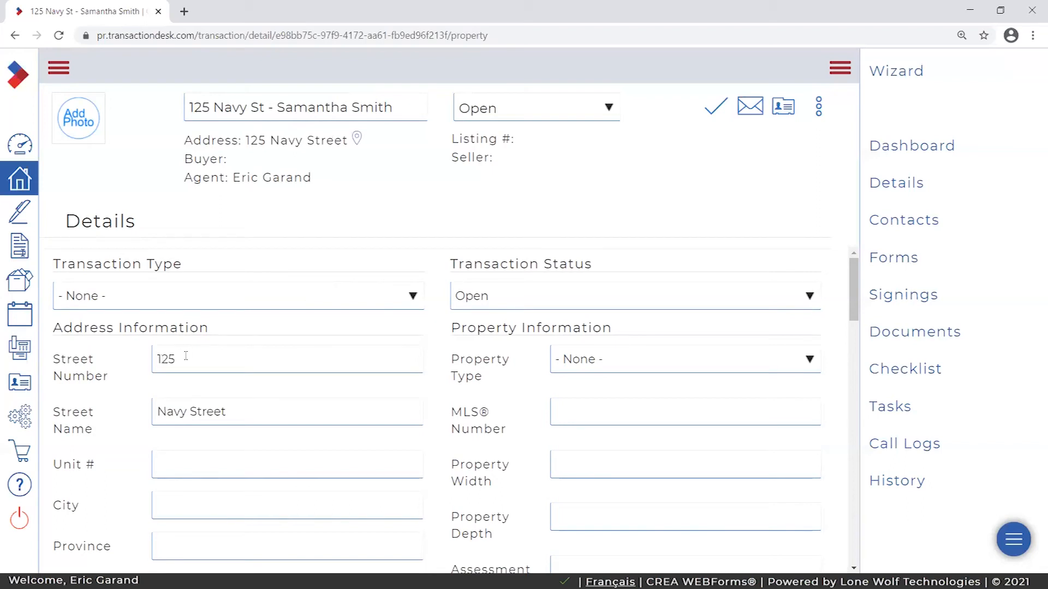
drag(54, 360, 111, 376)
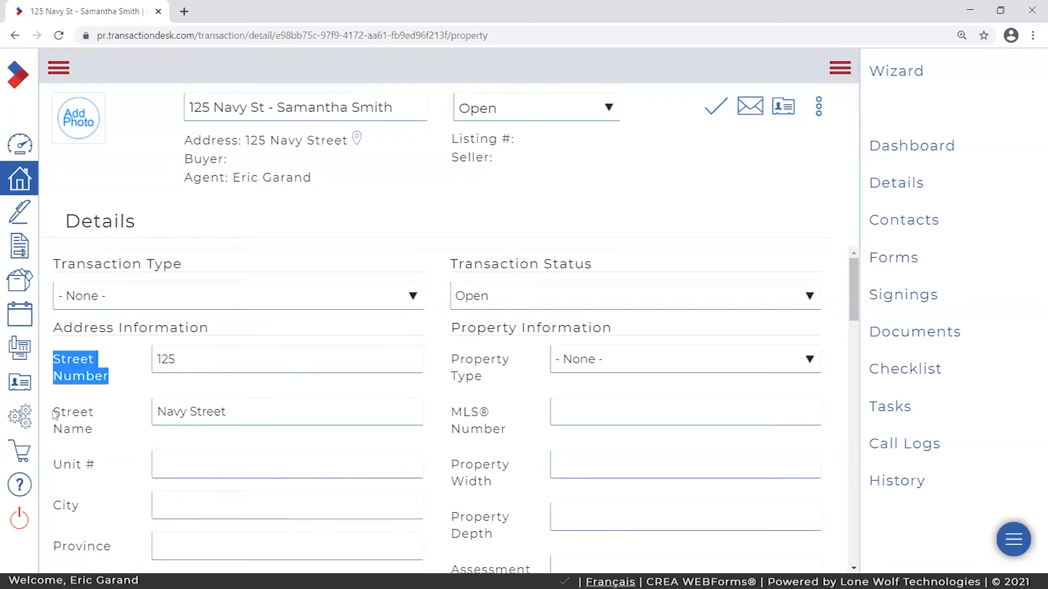
drag(54, 413, 96, 431)
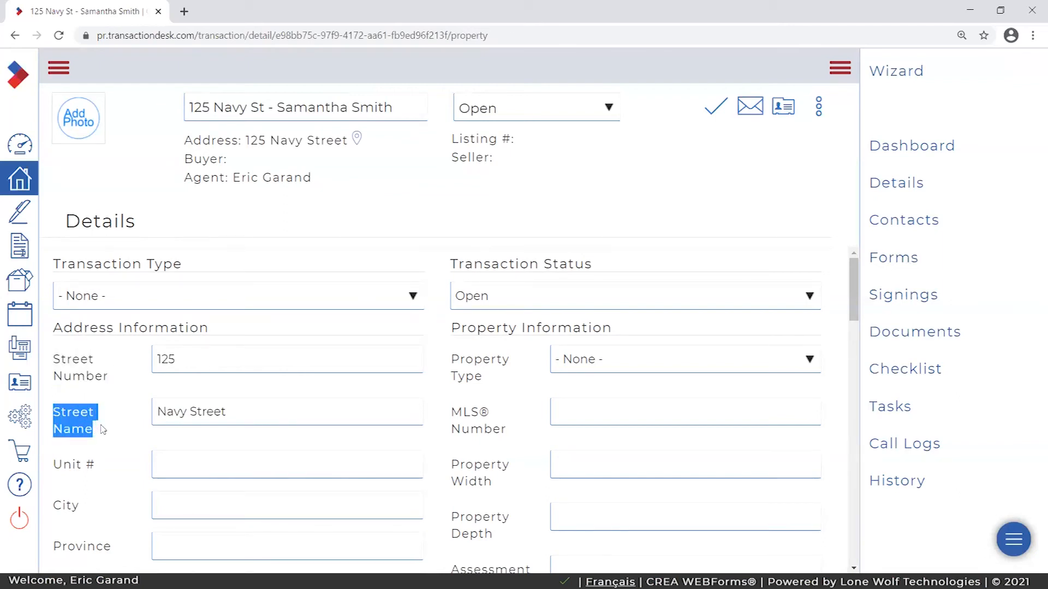
double_click(203, 361)
key(Tab)
key(shift+Tab)
key(Tab)
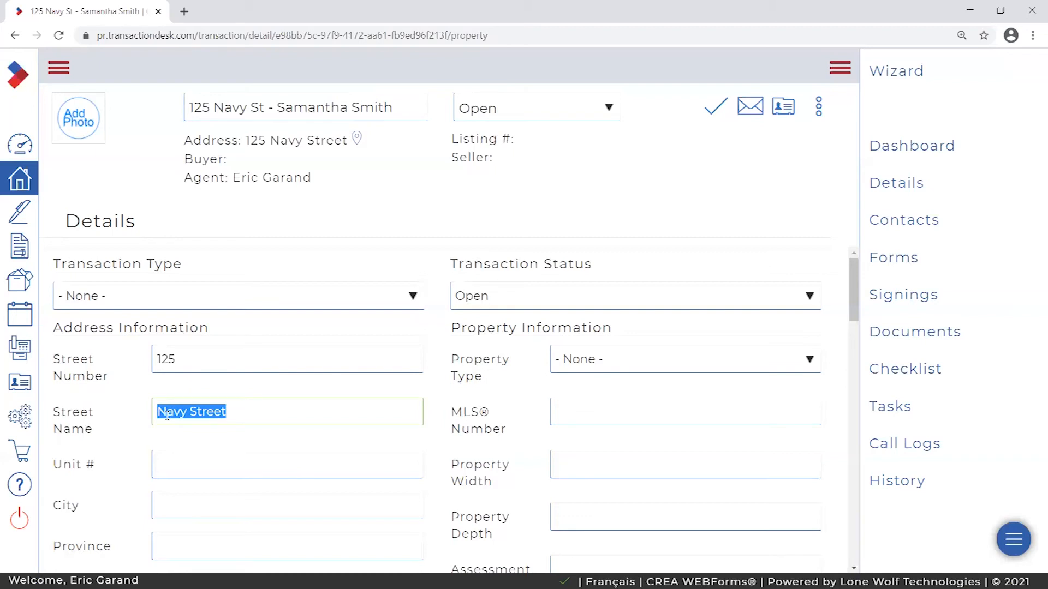
triple_click(152, 229)
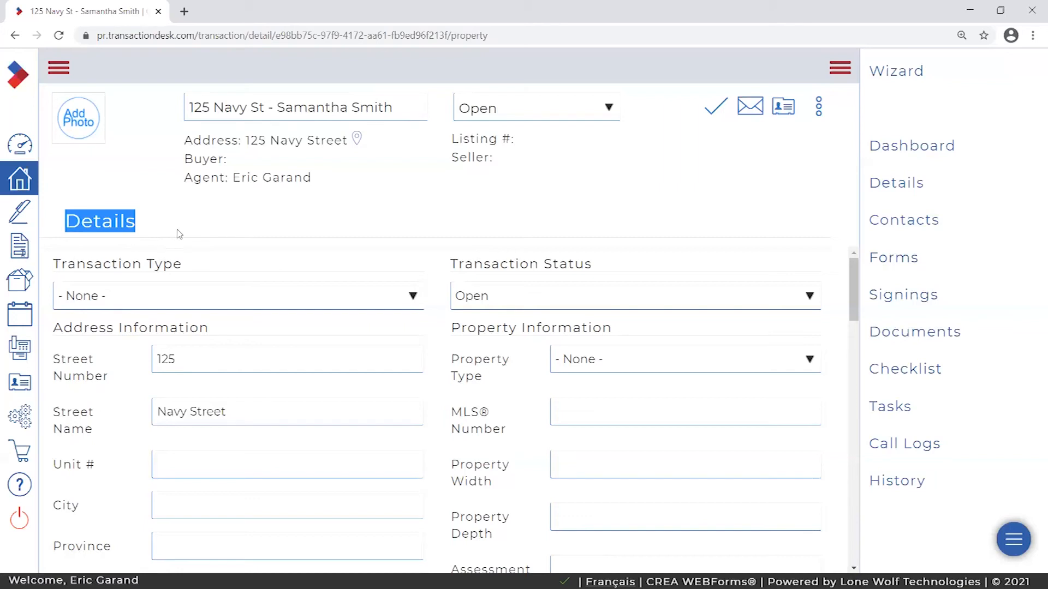
click(143, 224)
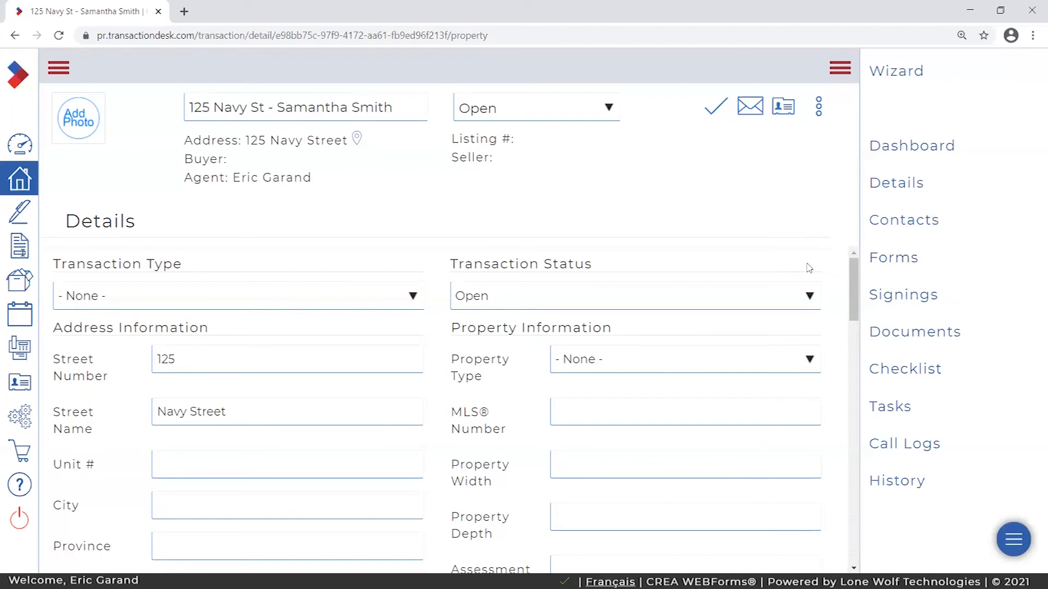
drag(219, 349, 122, 363)
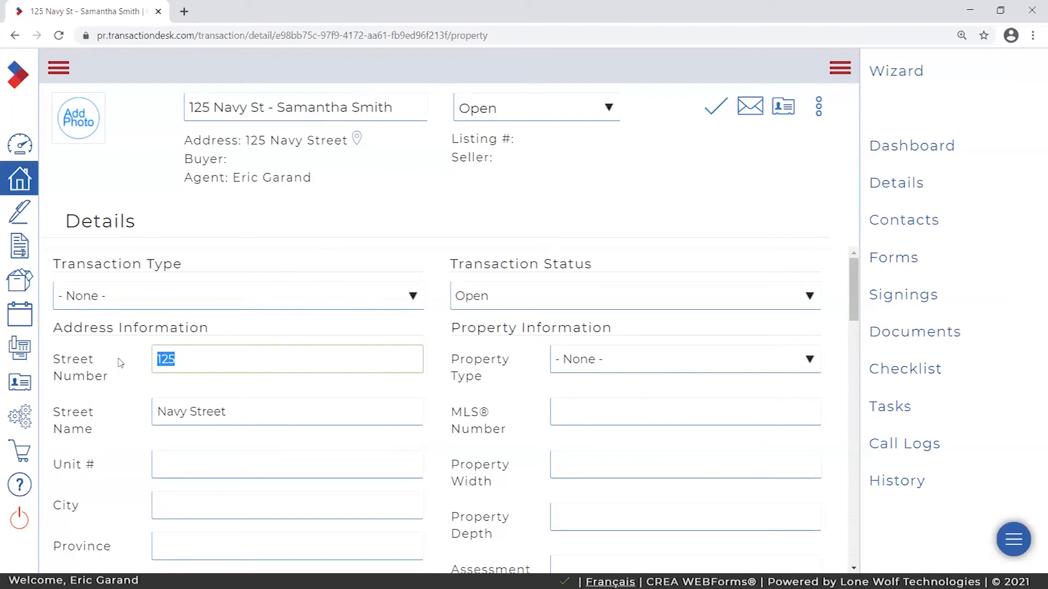
drag(327, 413, 107, 416)
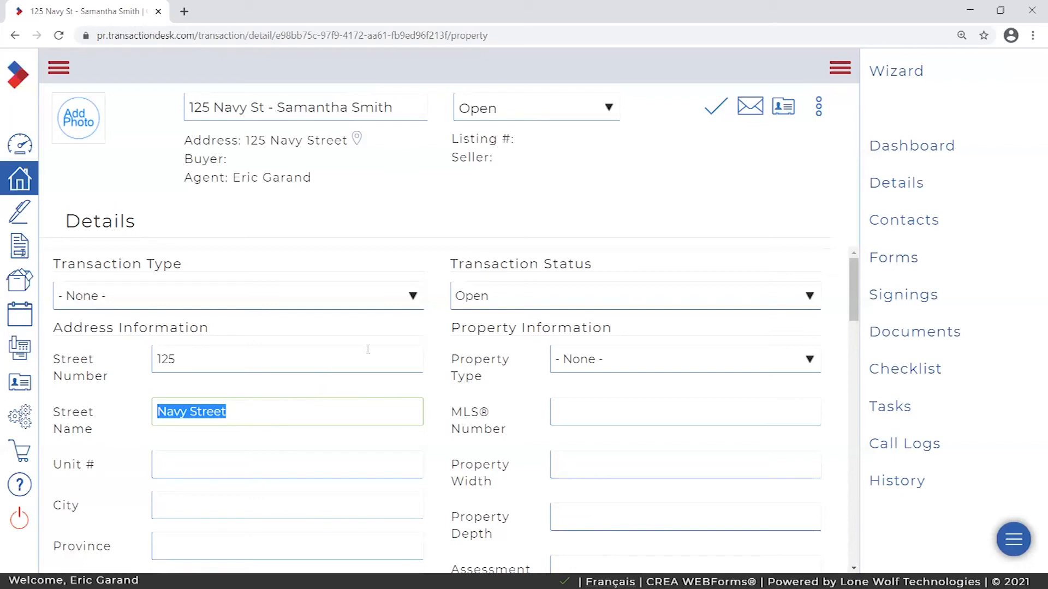
click(434, 362)
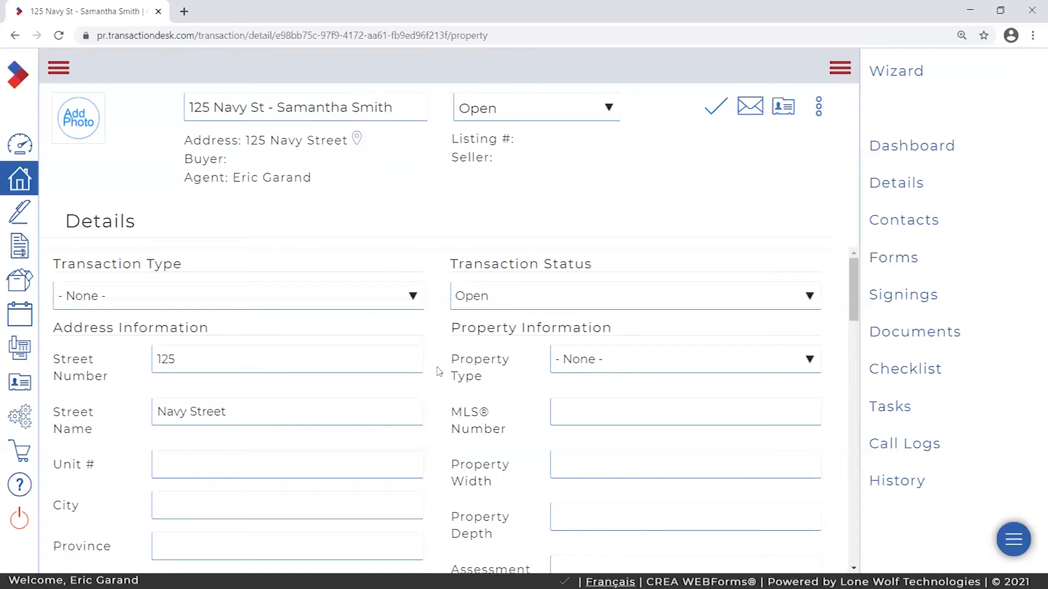
click(899, 260)
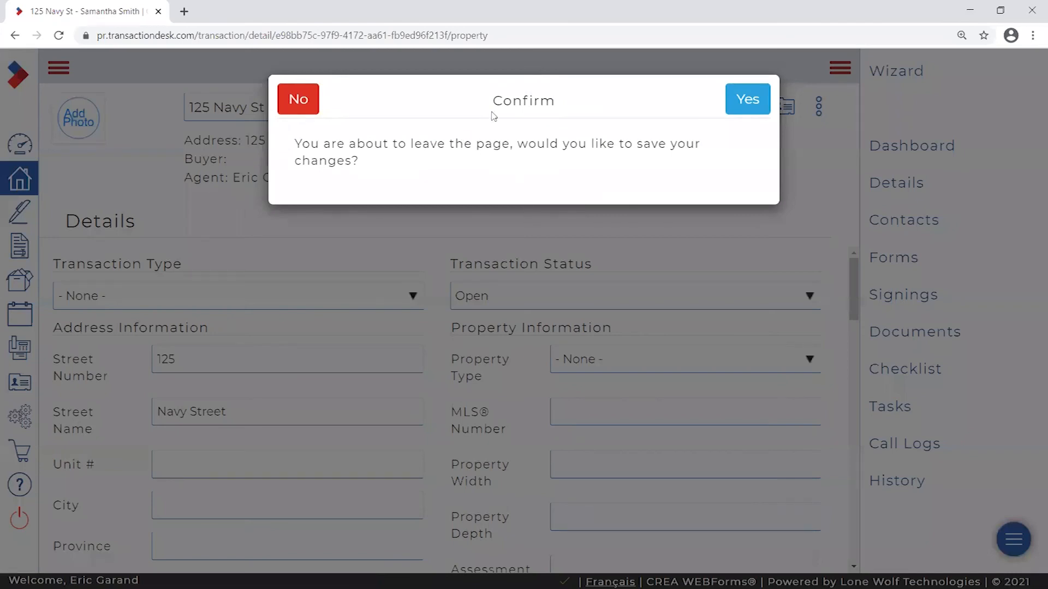
drag(298, 143, 620, 178)
click(525, 180)
click(749, 102)
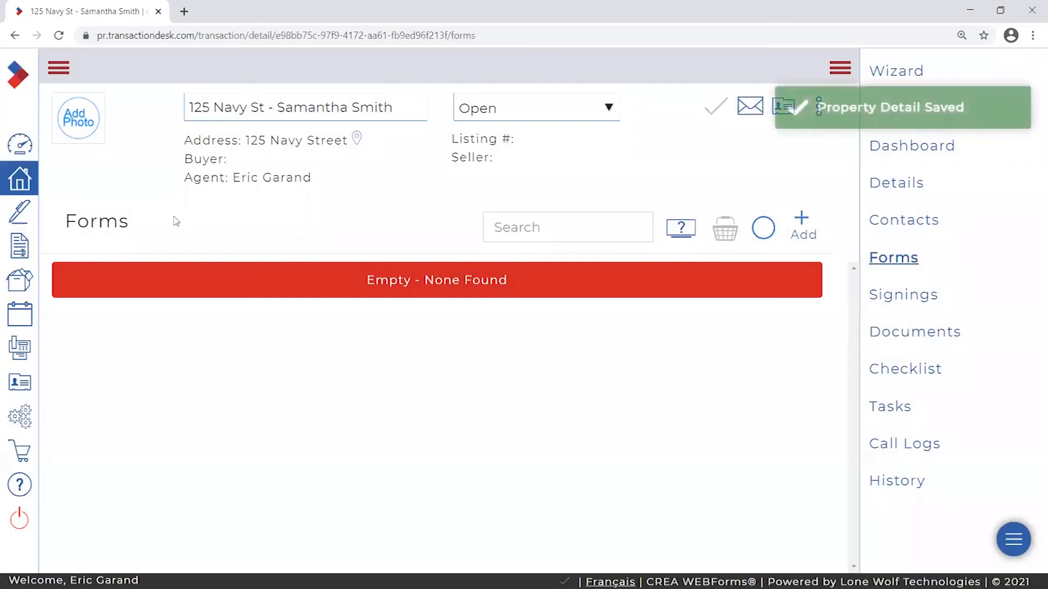
double_click(145, 229)
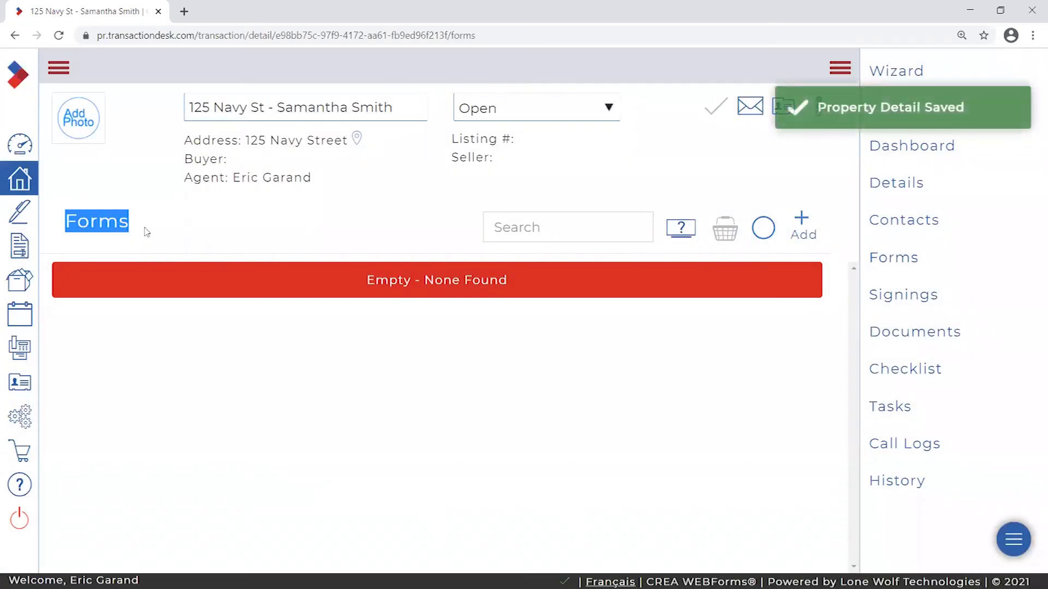
click(249, 217)
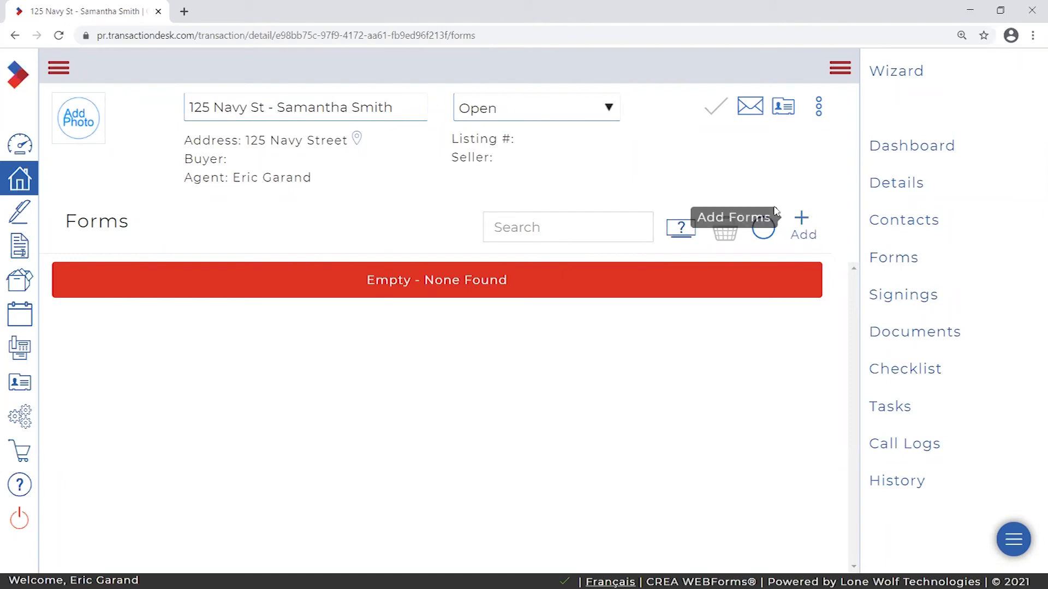
click(806, 221)
right_click(688, 126)
click(649, 104)
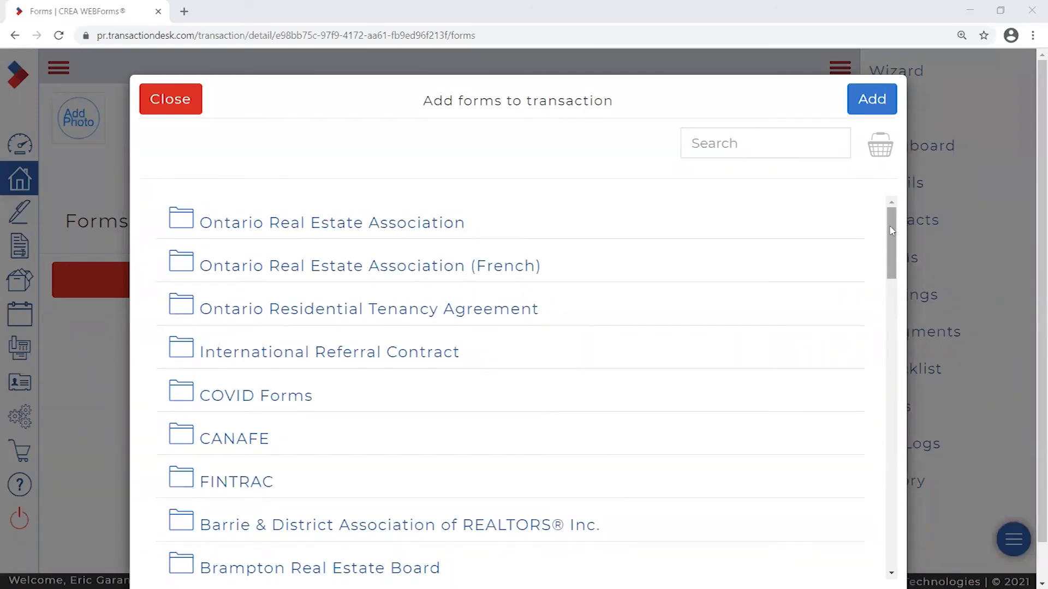
- Open the Ontario Real Estate Association folder and select form 100, Agreement of Purchase and Sale - Residential
mouse_move(888, 225)
mouse_down()
mouse_move(888, 366)
mouse_move(888, 229)
mouse_up()
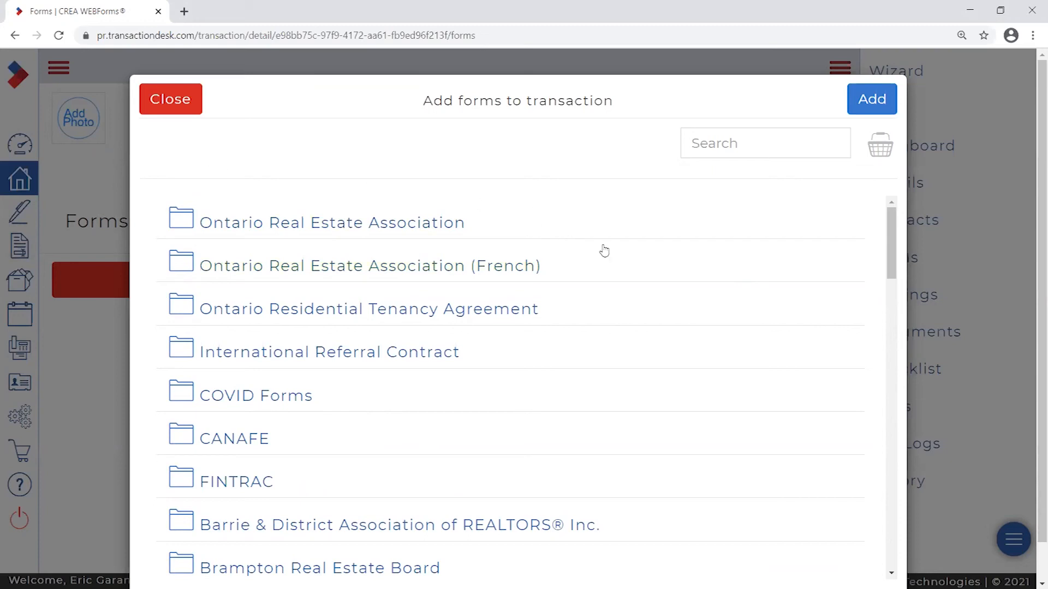
click(774, 146)
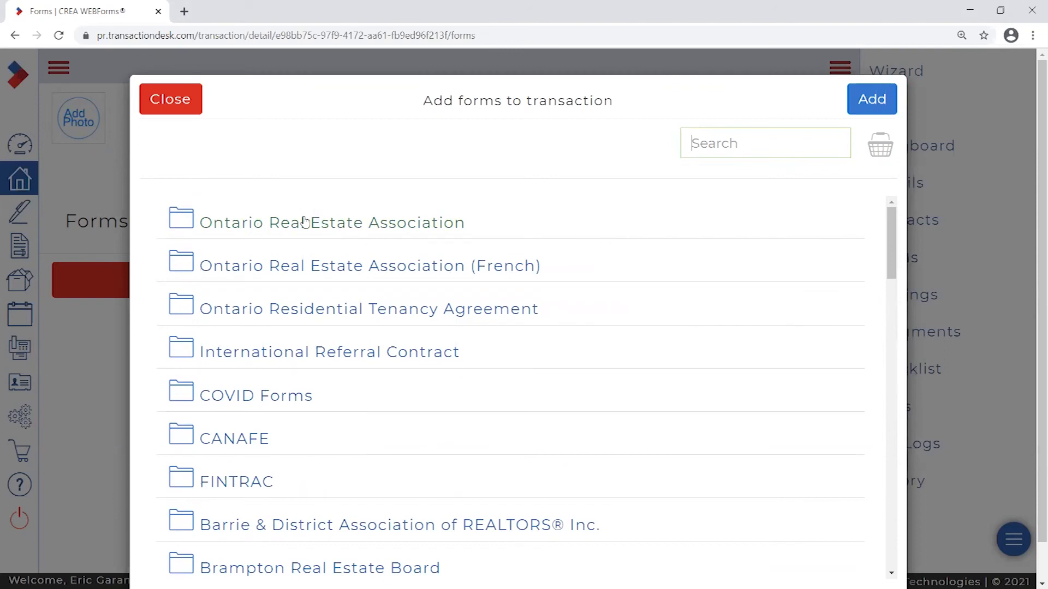
click(275, 224)
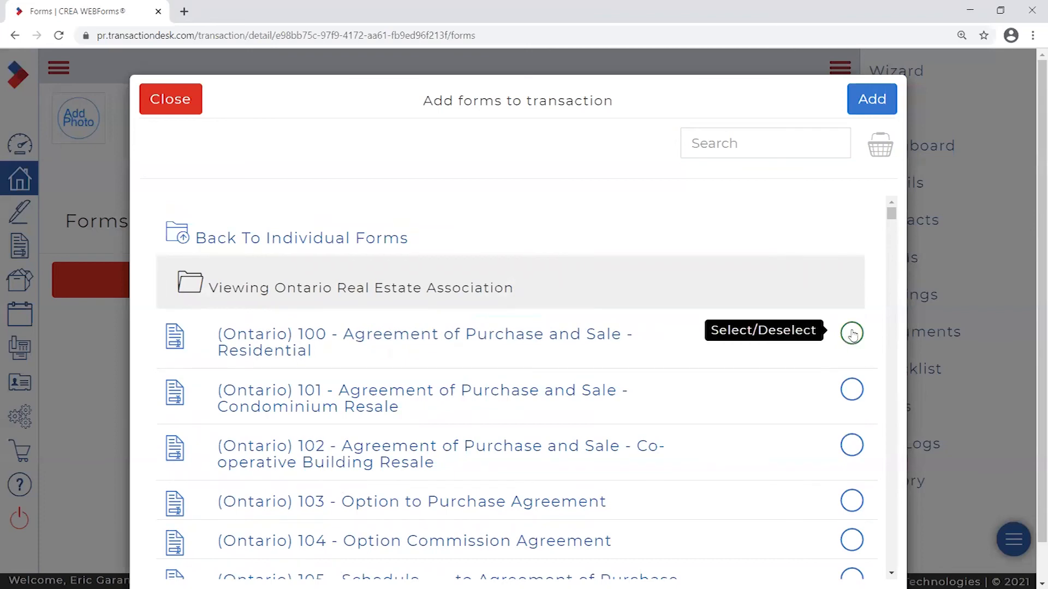
click(851, 337)
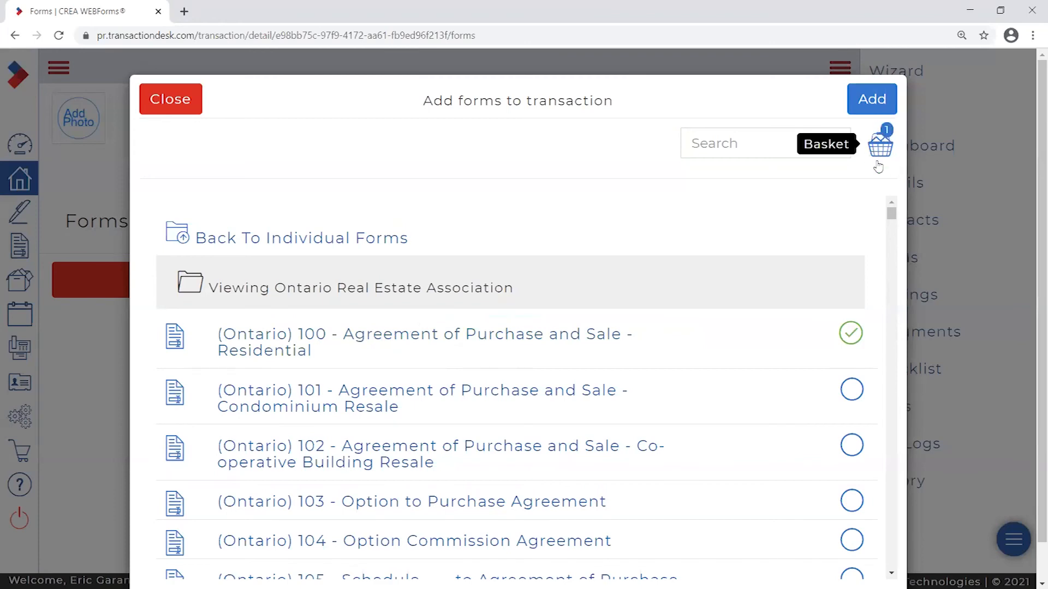
click(878, 106)
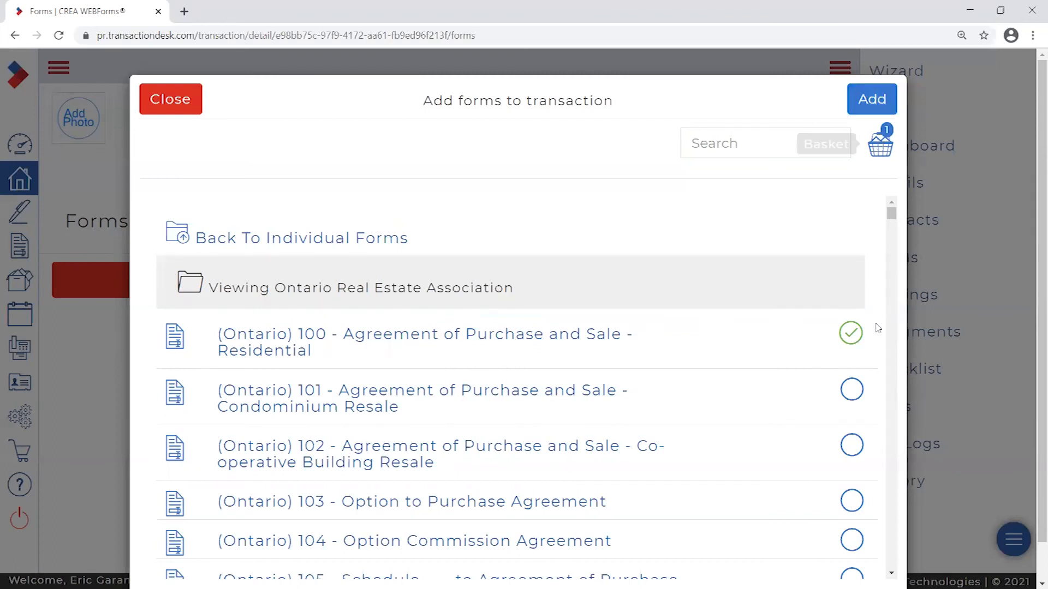
- Try adding forms 101, 102 and 103, then remove them so only form 100 stays selected
click(858, 389)
click(855, 445)
right_click(853, 505)
click(852, 504)
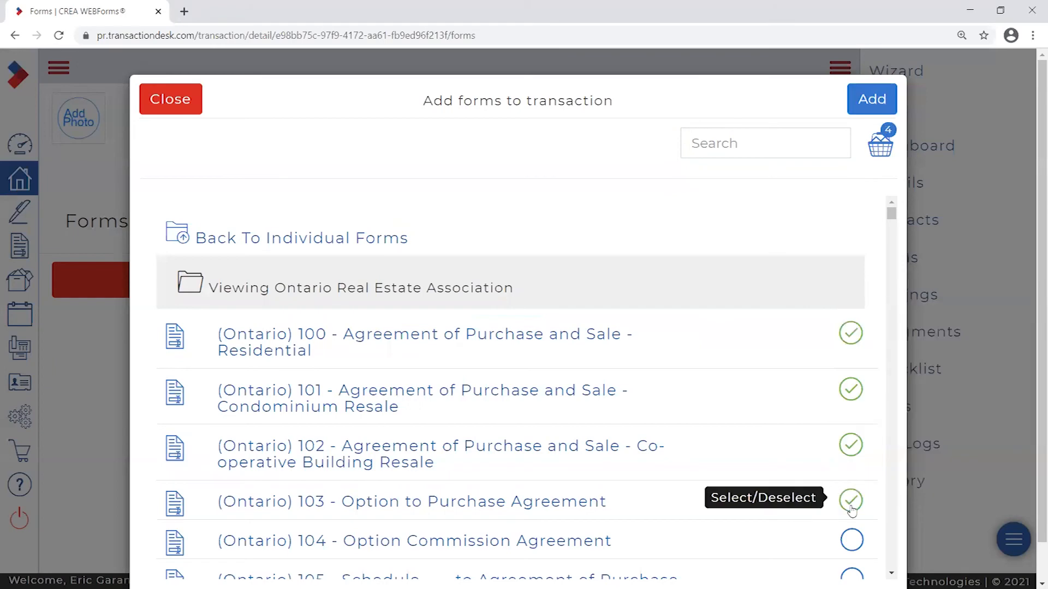
click(880, 147)
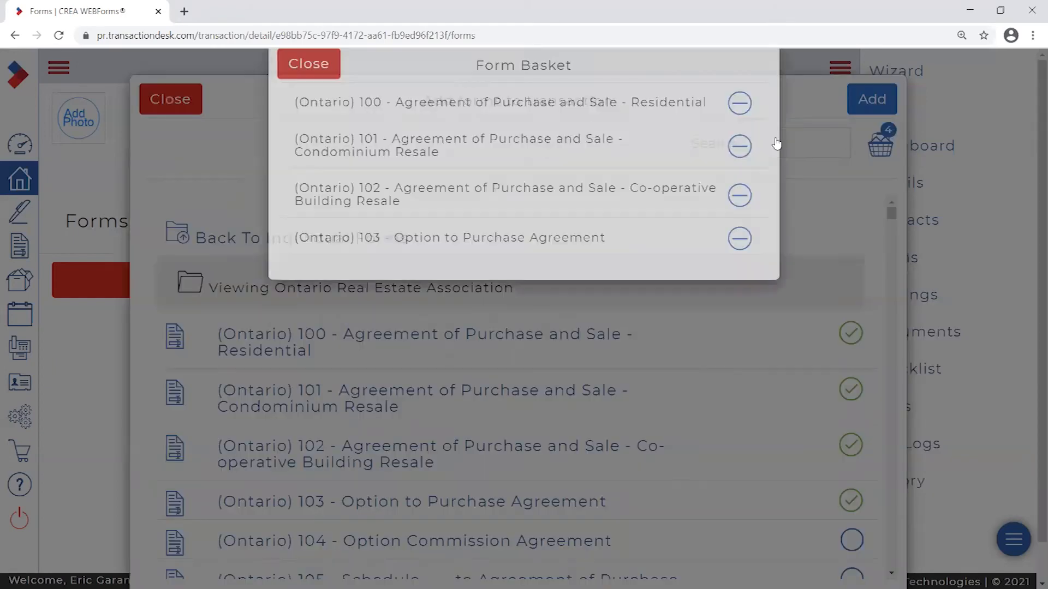
click(745, 277)
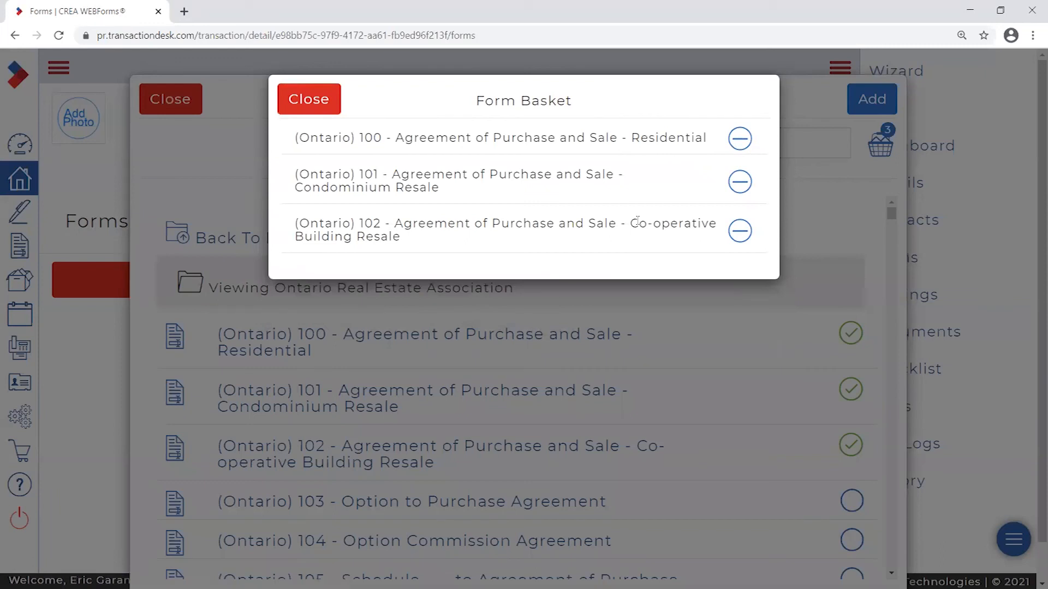
click(309, 108)
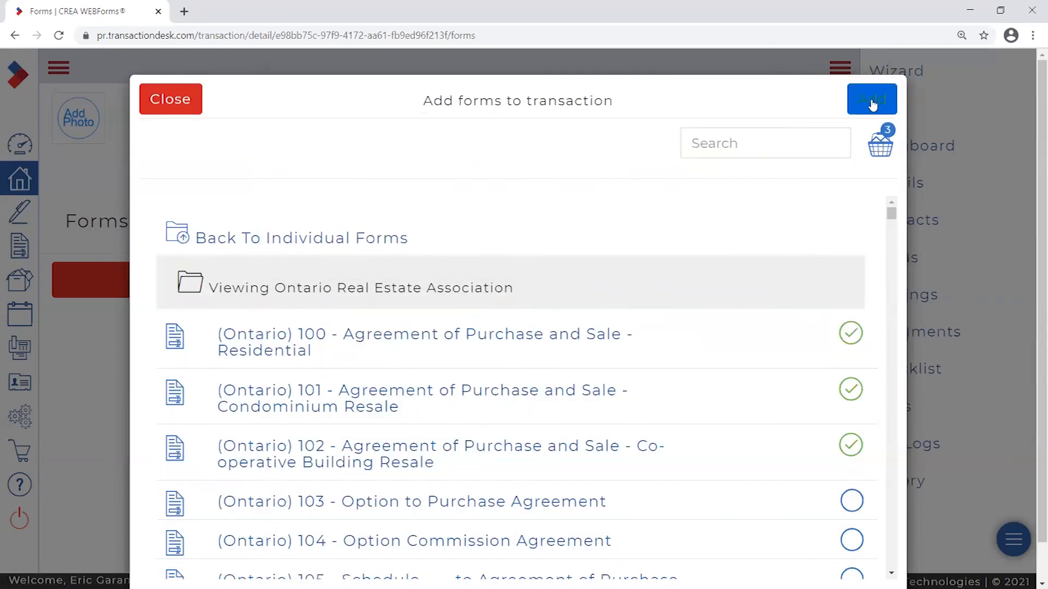
click(851, 444)
click(850, 389)
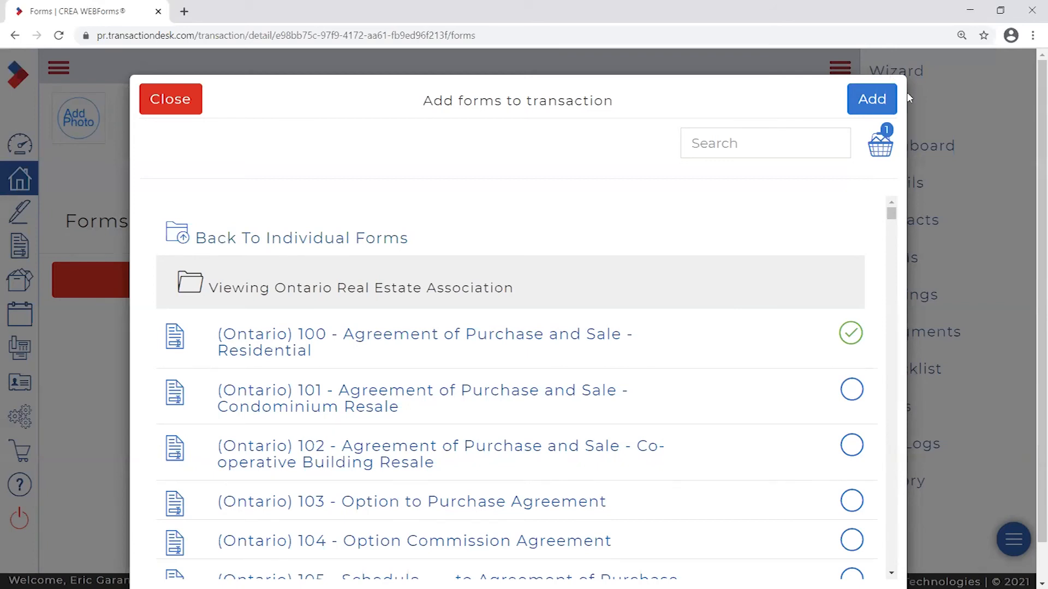
click(280, 225)
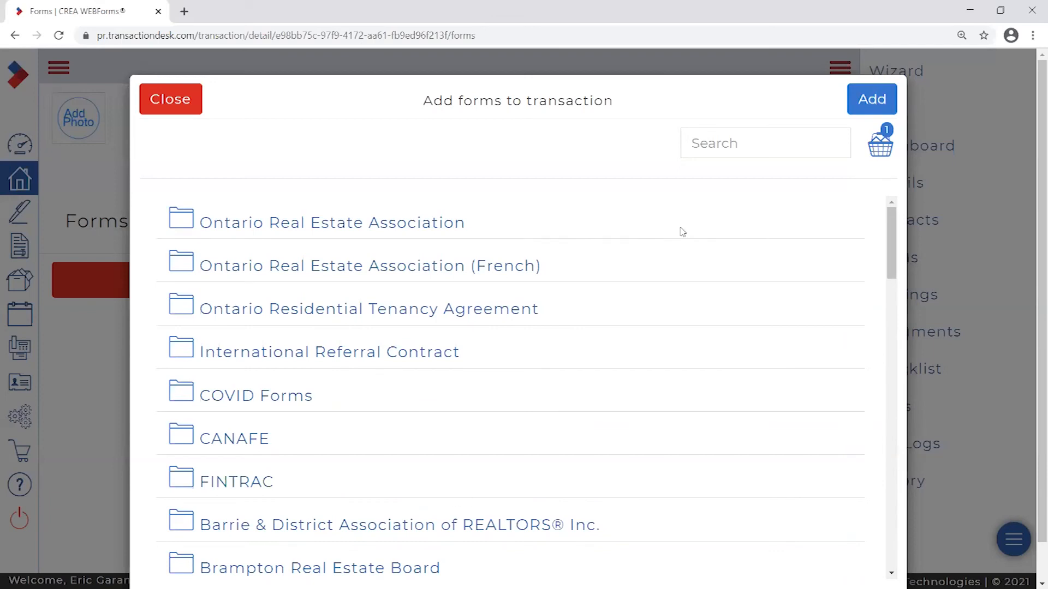
- Search for 123, select the (Ontario) 123 Waiver form, and clear the search
click(717, 155)
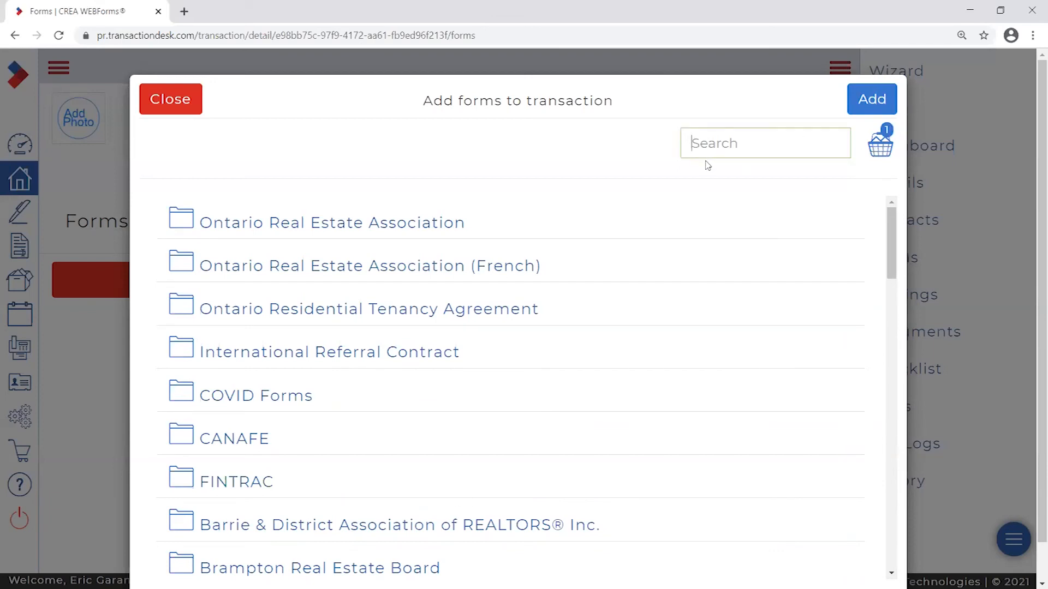
text(123)
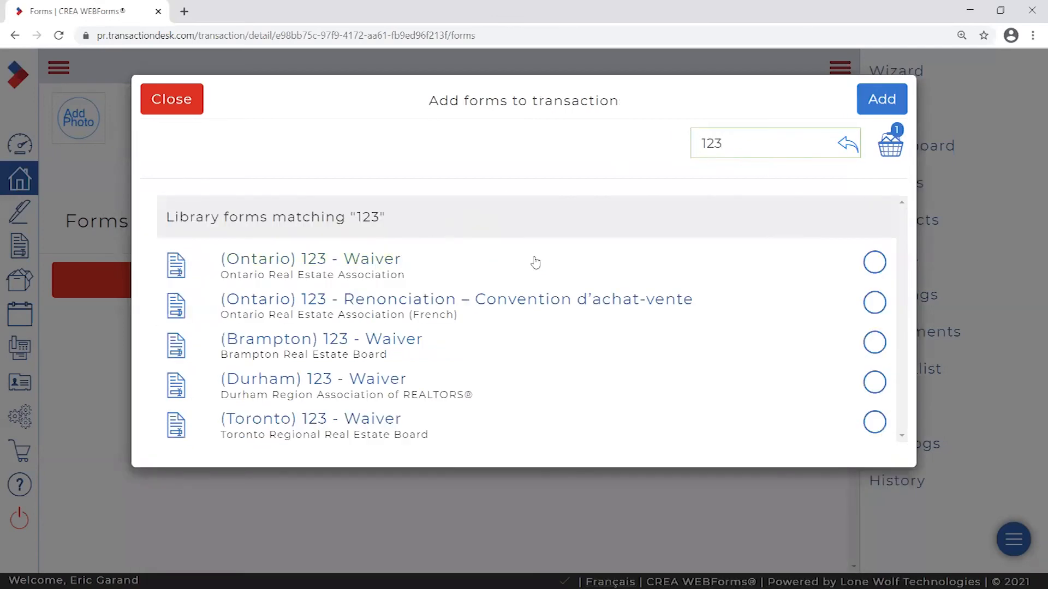
click(875, 265)
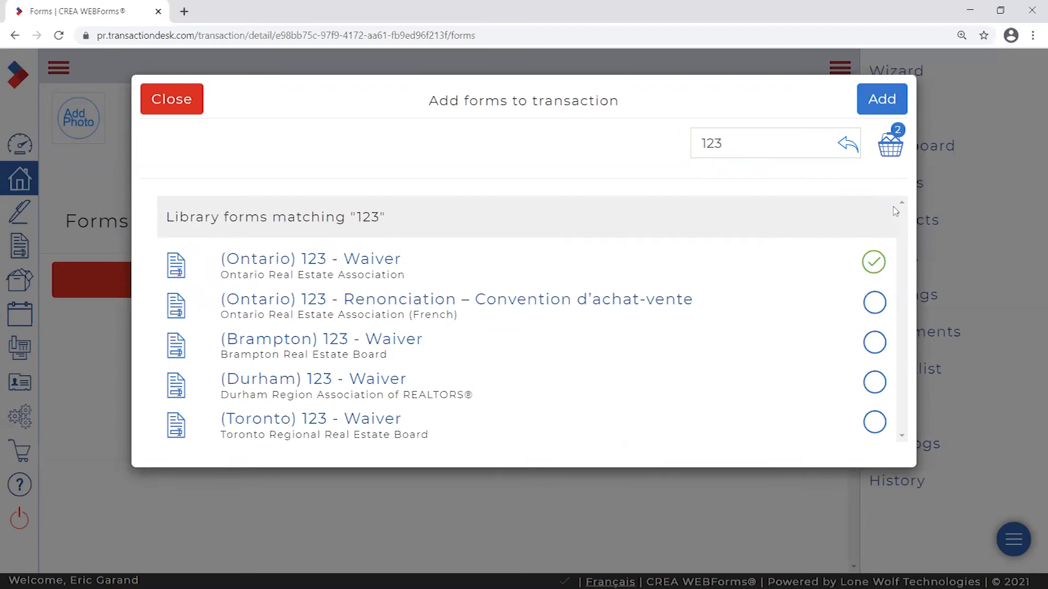
double_click(719, 144)
key(BackSpace)
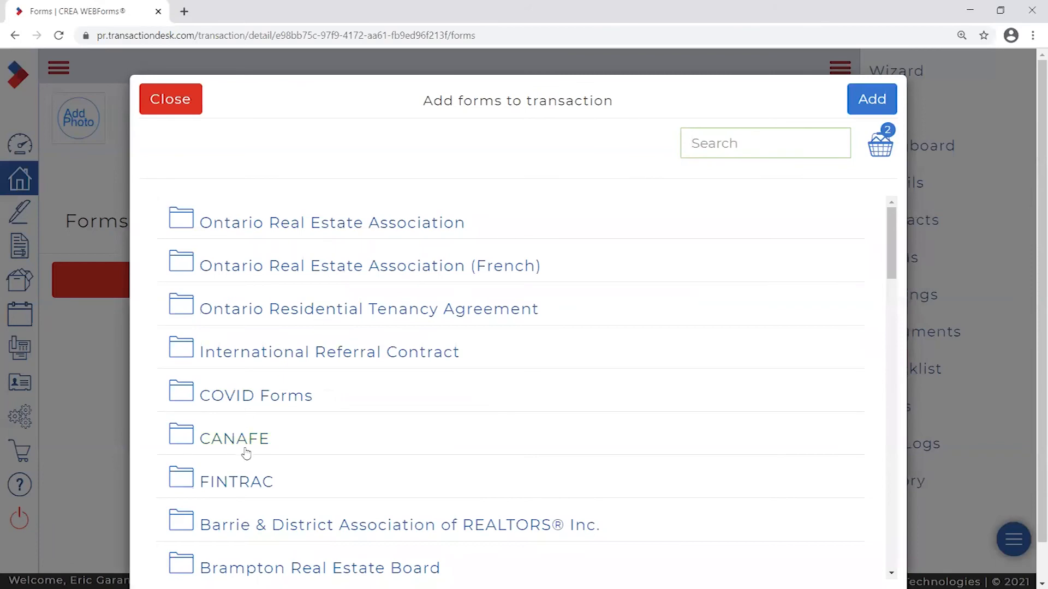
- Select the FINTRAC Receipt Of Funds Record form and confirm the basket holds all three forms
click(236, 483)
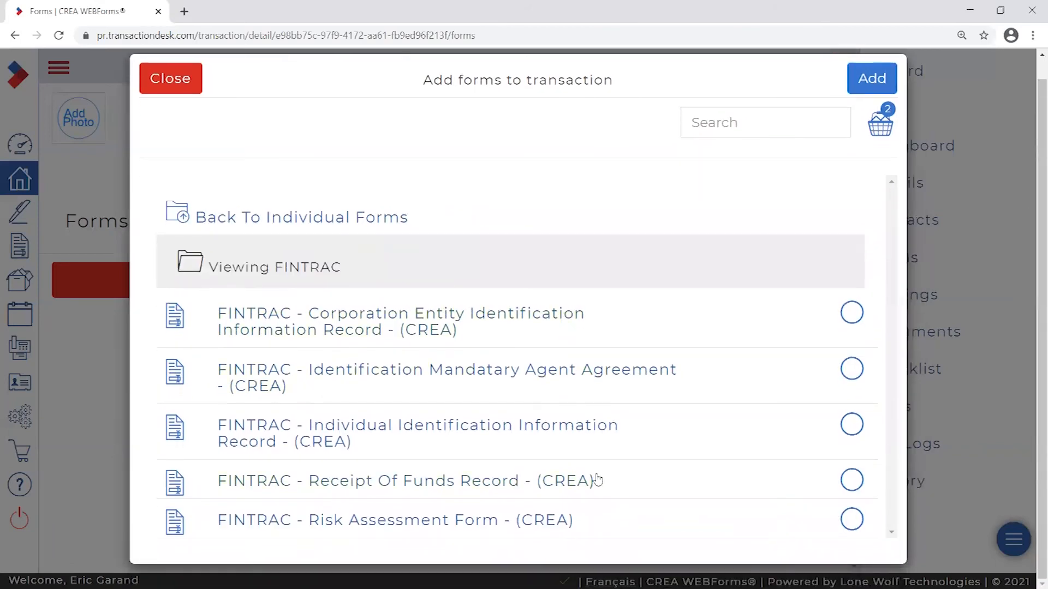
click(853, 483)
click(884, 127)
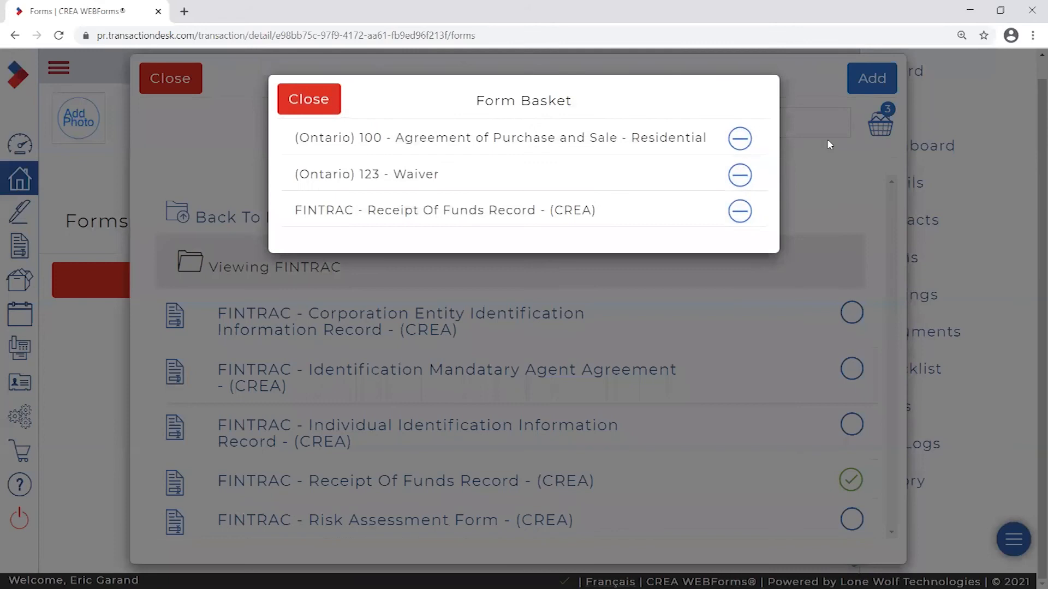
drag(319, 137, 696, 138)
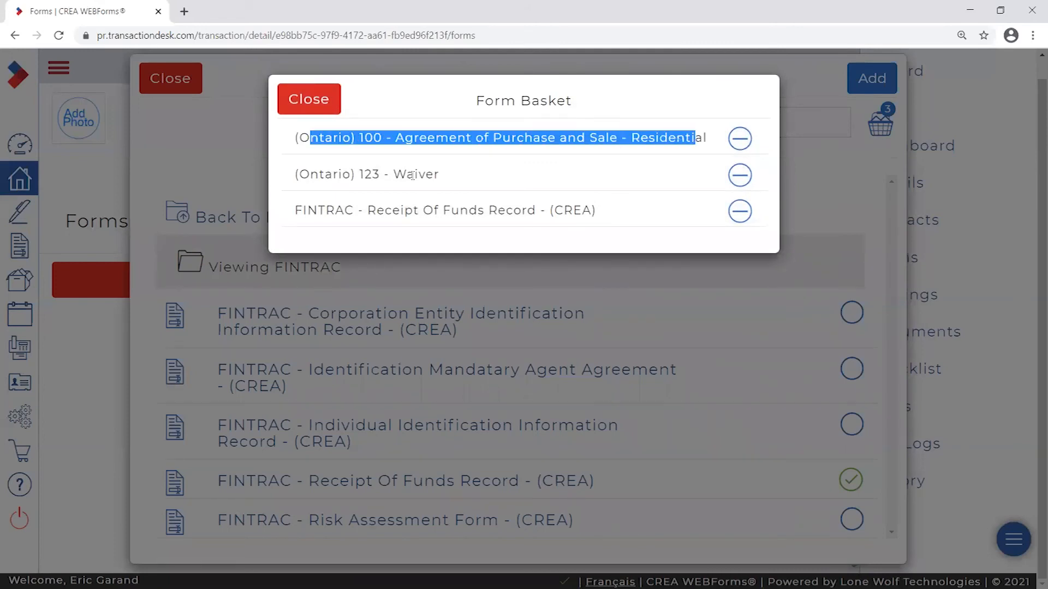
drag(309, 175, 428, 176)
drag(310, 210, 563, 211)
click(308, 98)
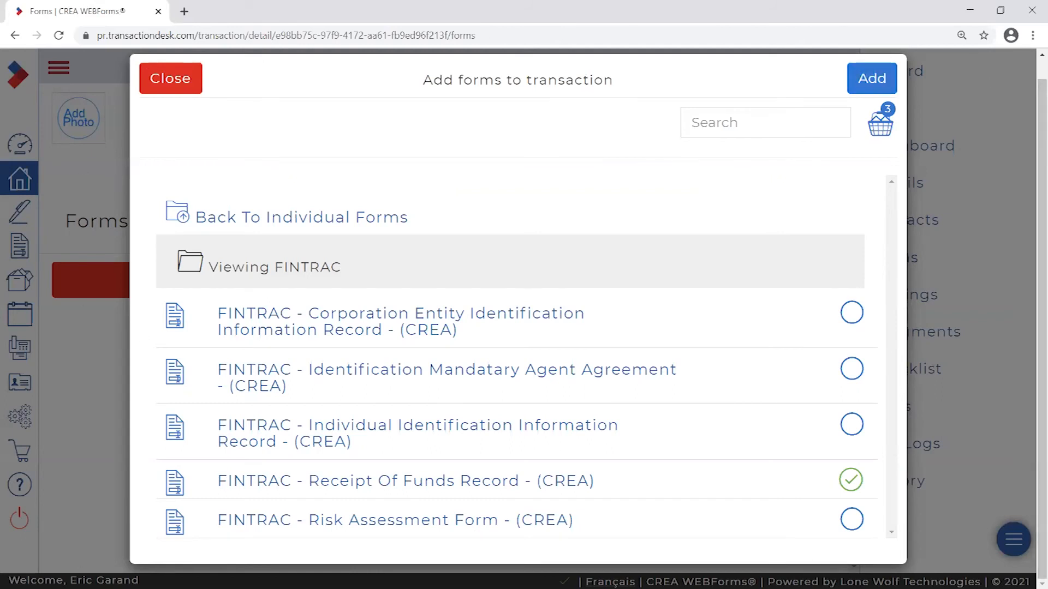
click(872, 82)
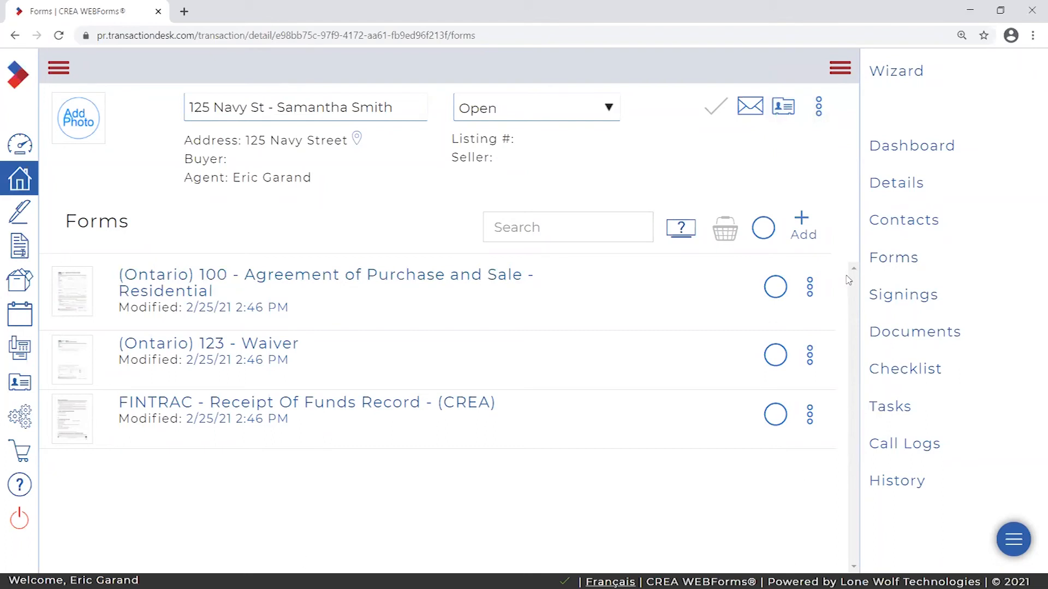
click(909, 151)
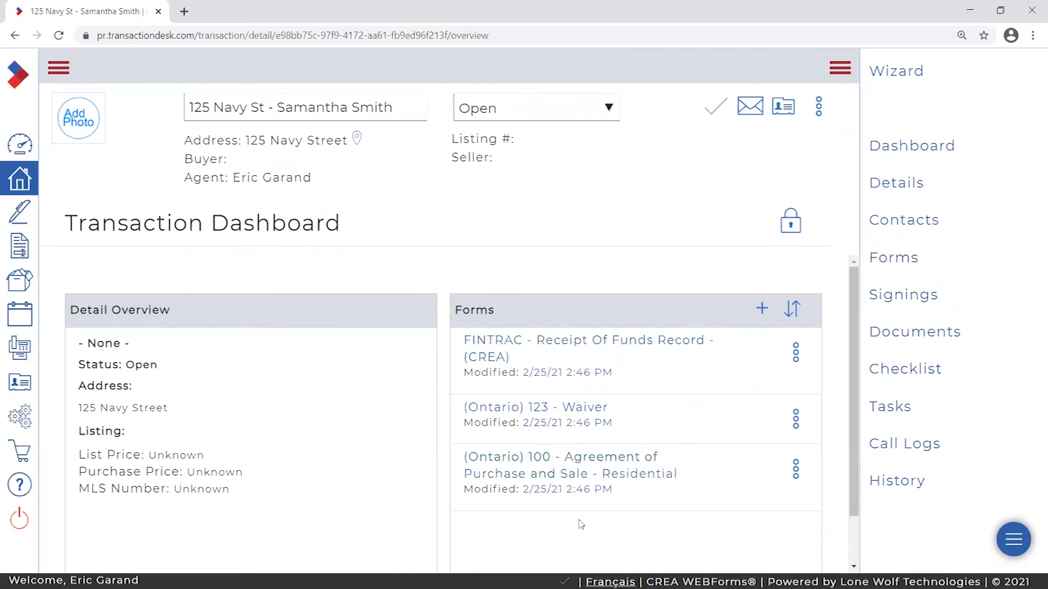
click(900, 264)
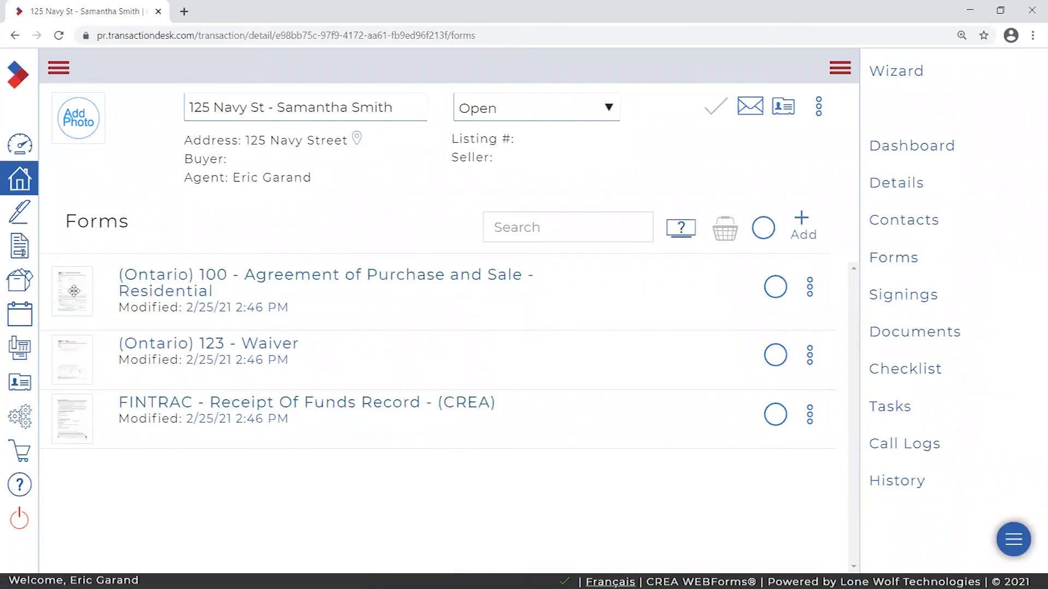
- Drag the (Ontario) 100 Agreement of Purchase and Sale row to the top of the forms list
drag(90, 279, 108, 345)
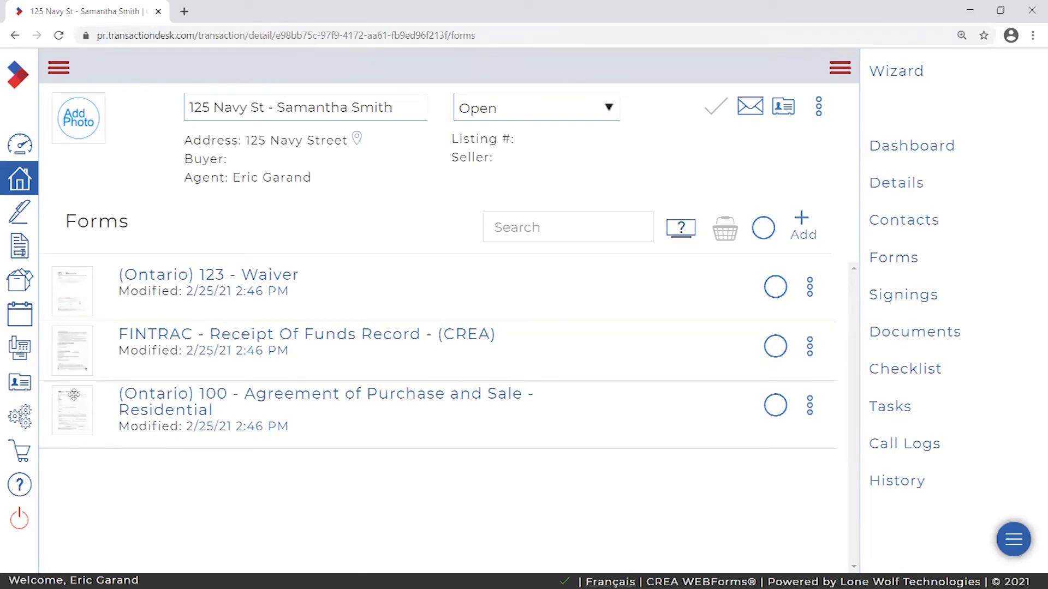
drag(66, 417, 54, 281)
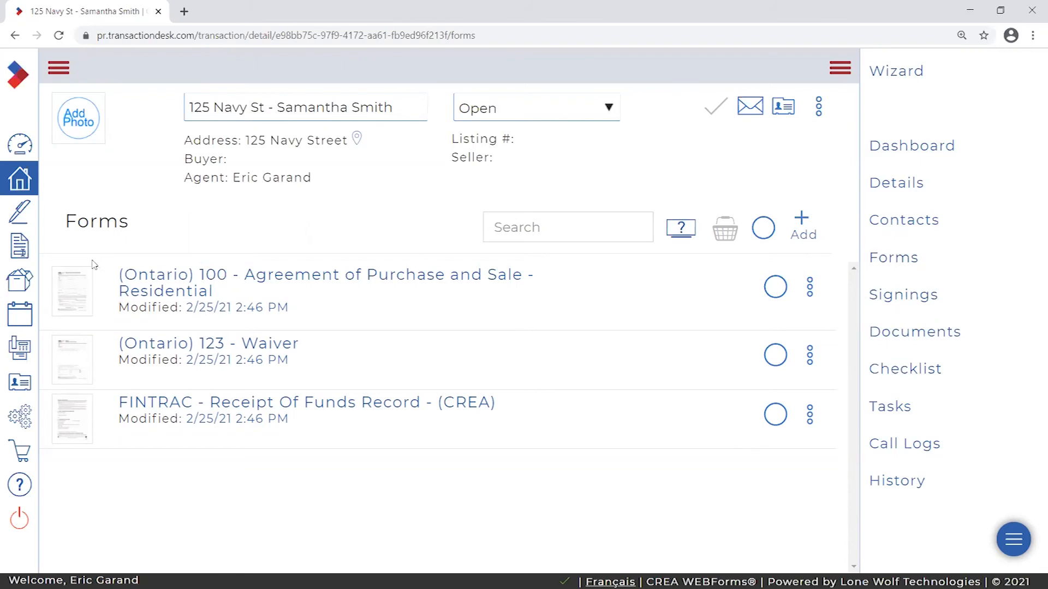
drag(75, 293, 78, 299)
mouse_move(73, 289)
mouse_down()
mouse_move(116, 273)
mouse_move(77, 290)
mouse_up()
right_click(212, 223)
click(204, 205)
click(898, 185)
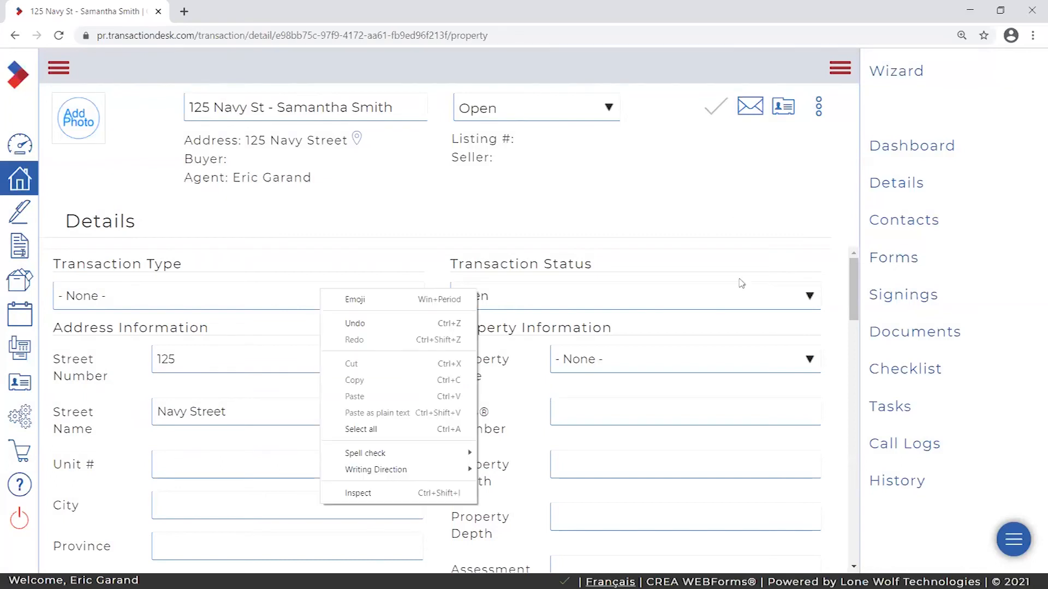
click(906, 261)
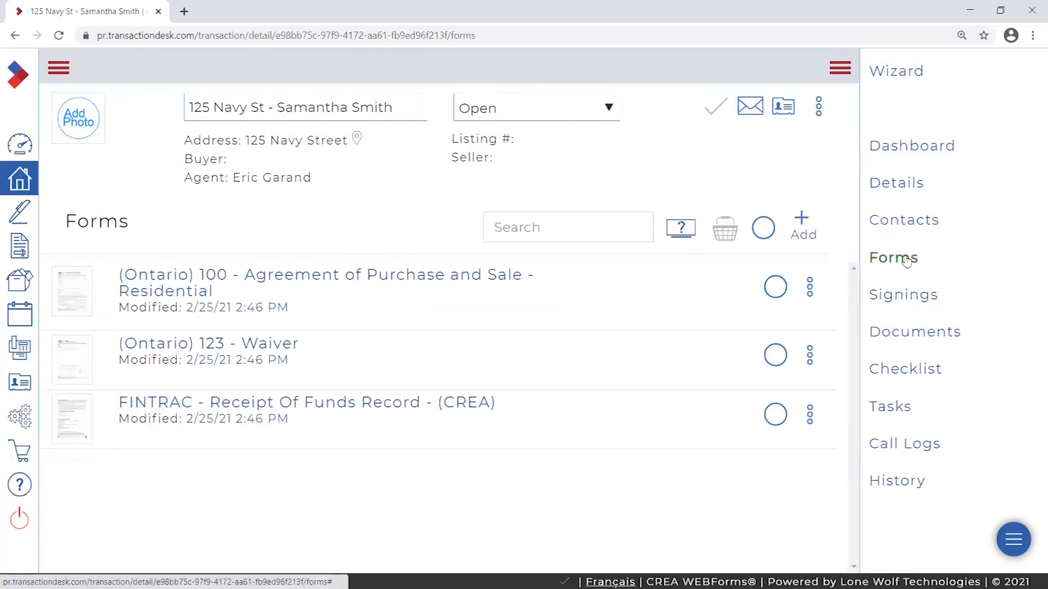
click(299, 281)
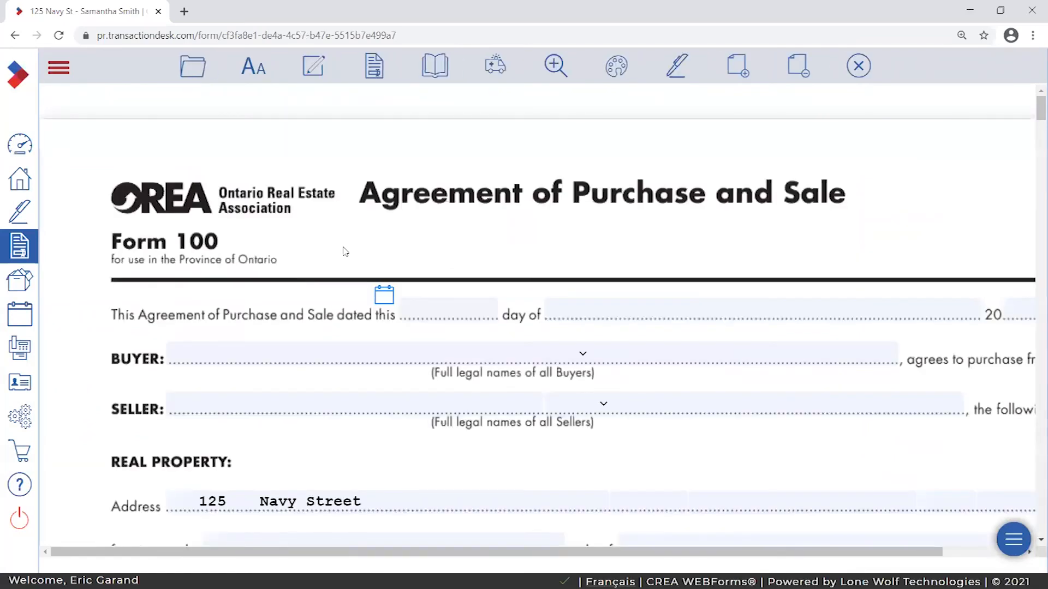
scroll(323, 420, down, 1)
click(181, 430)
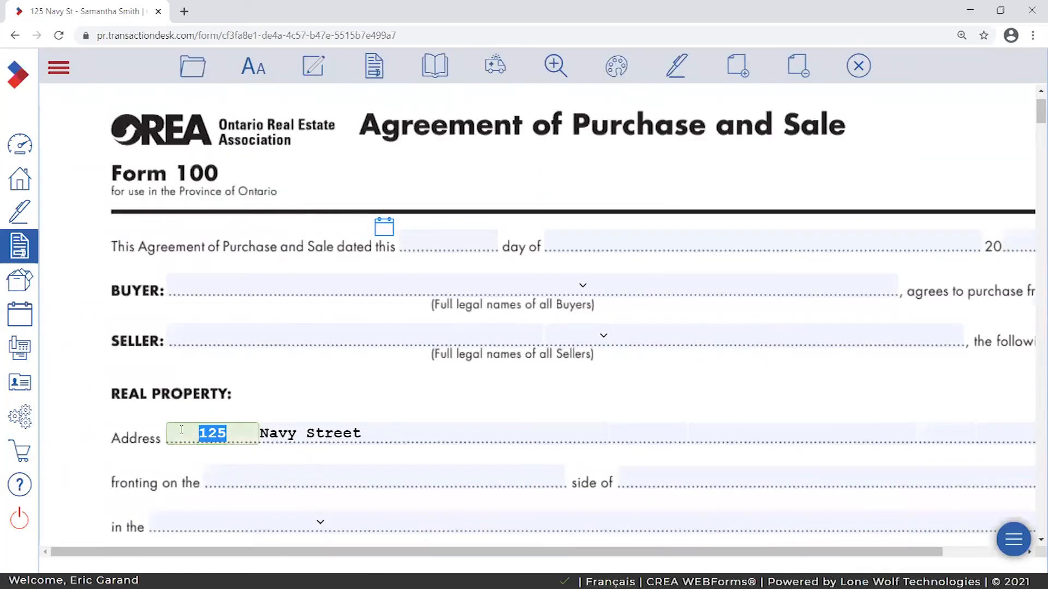
click(180, 403)
click(191, 431)
click(210, 413)
click(202, 435)
click(262, 398)
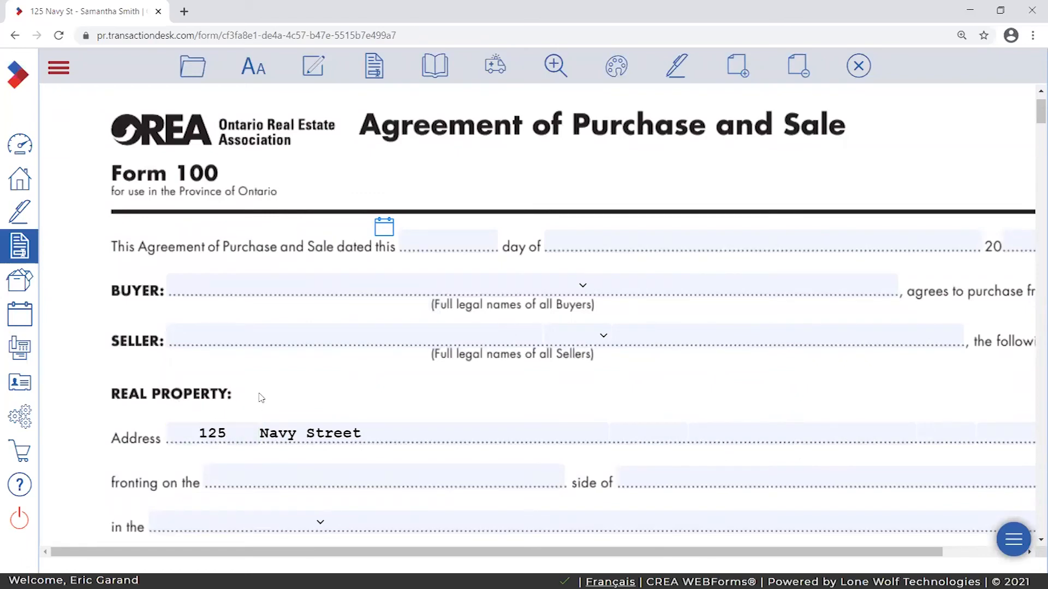
click(382, 436)
click(294, 398)
scroll(372, 449, up, 1)
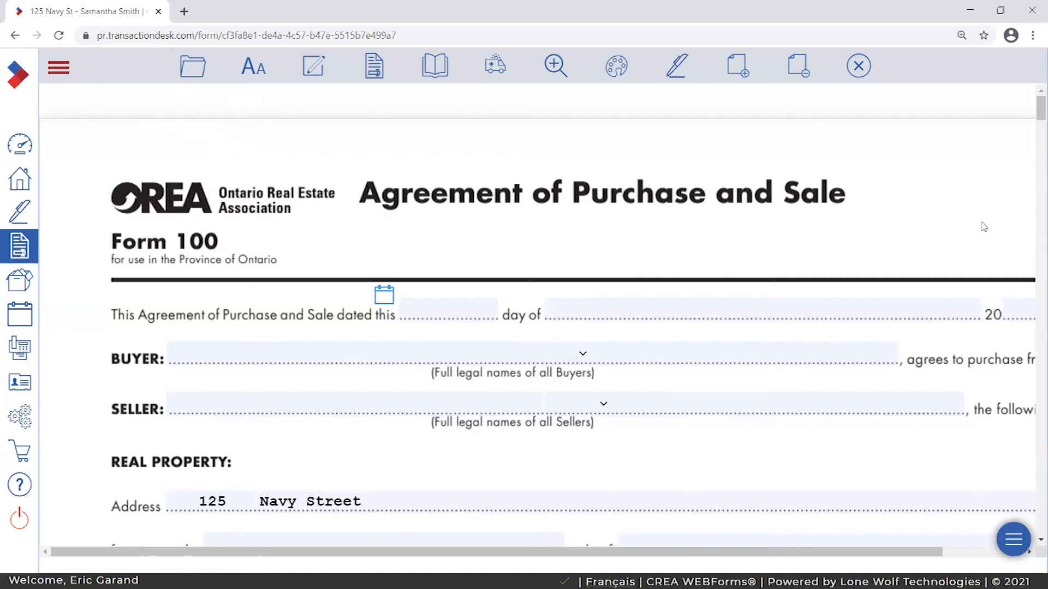
click(858, 66)
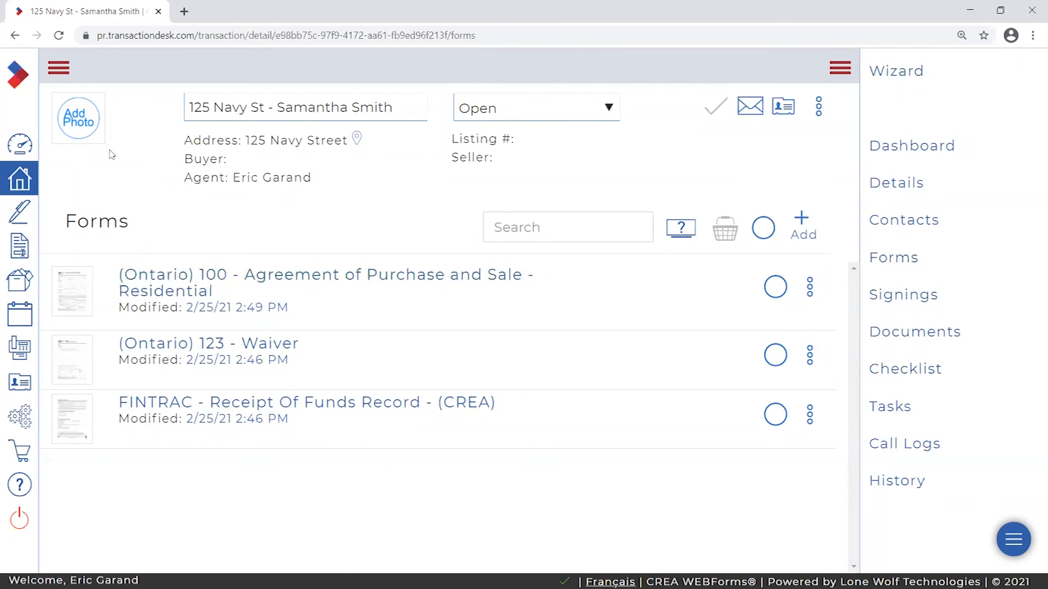
- Reopen the (Ontario) 100 Agreement of Purchase and Sale from the Forms list
click(285, 277)
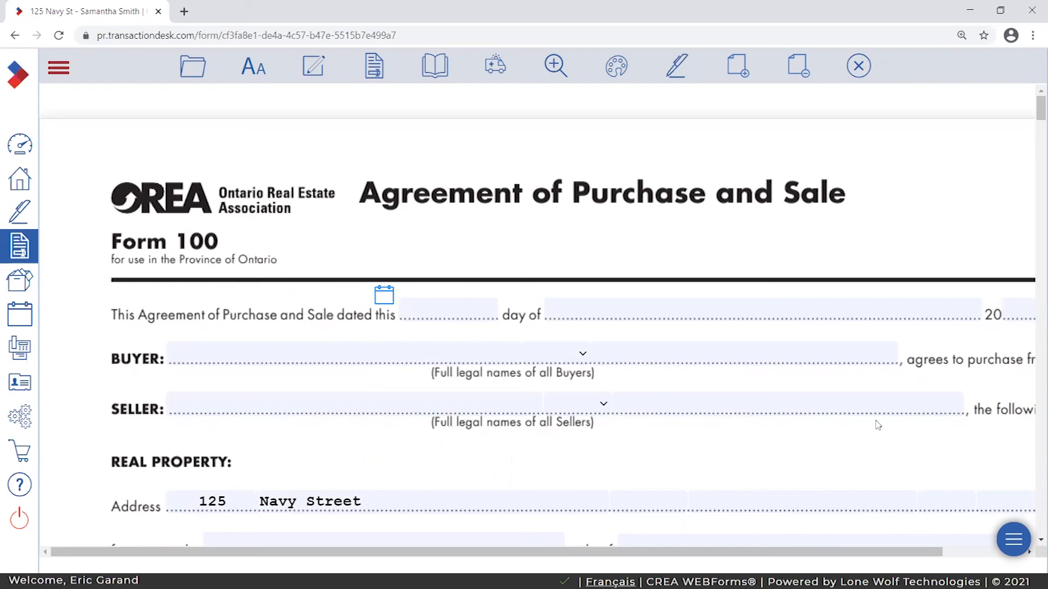
drag(765, 557, 800, 562)
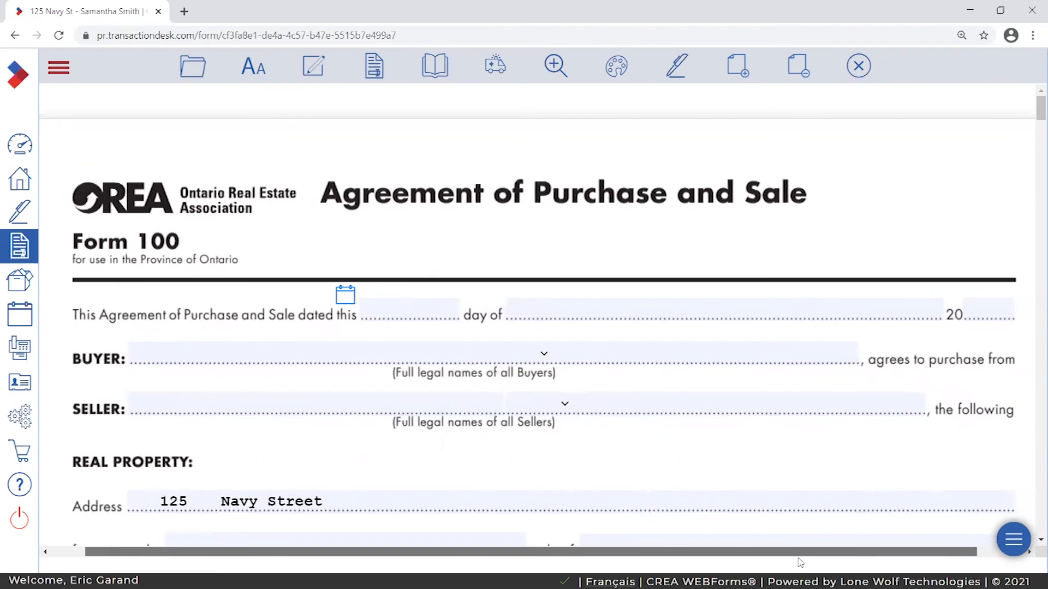
scroll(771, 374, down, 3)
scroll(764, 373, down, 1)
scroll(762, 374, up, 4)
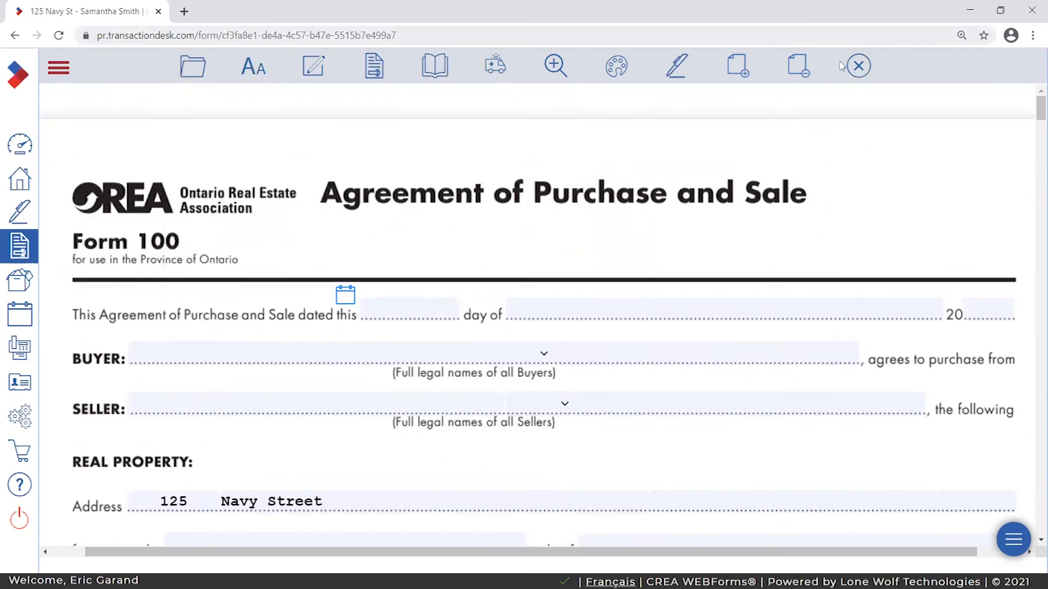
mouse_move(215, 67)
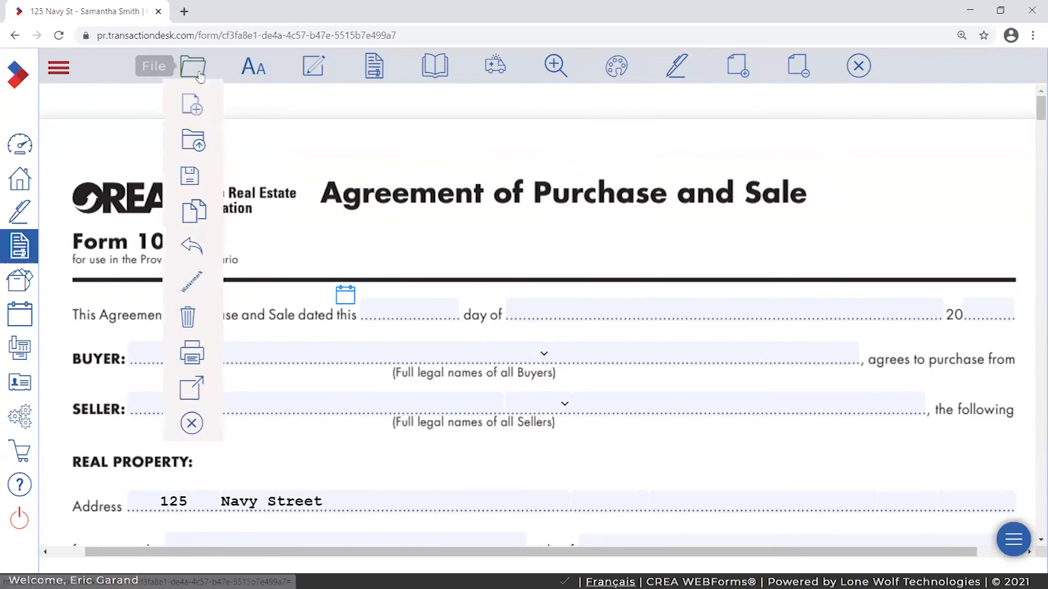
mouse_move(195, 185)
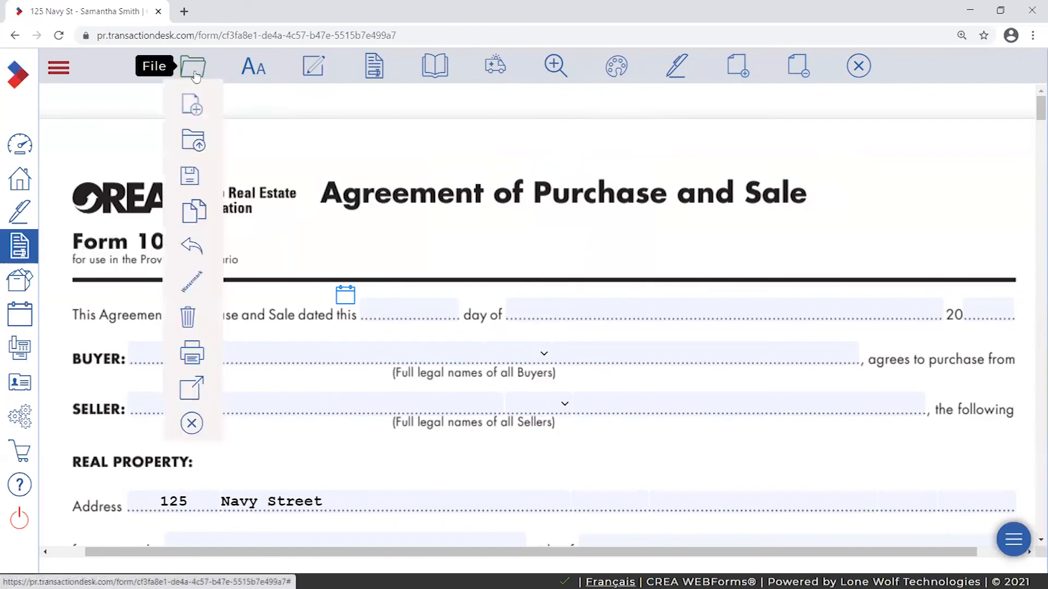
mouse_move(209, 207)
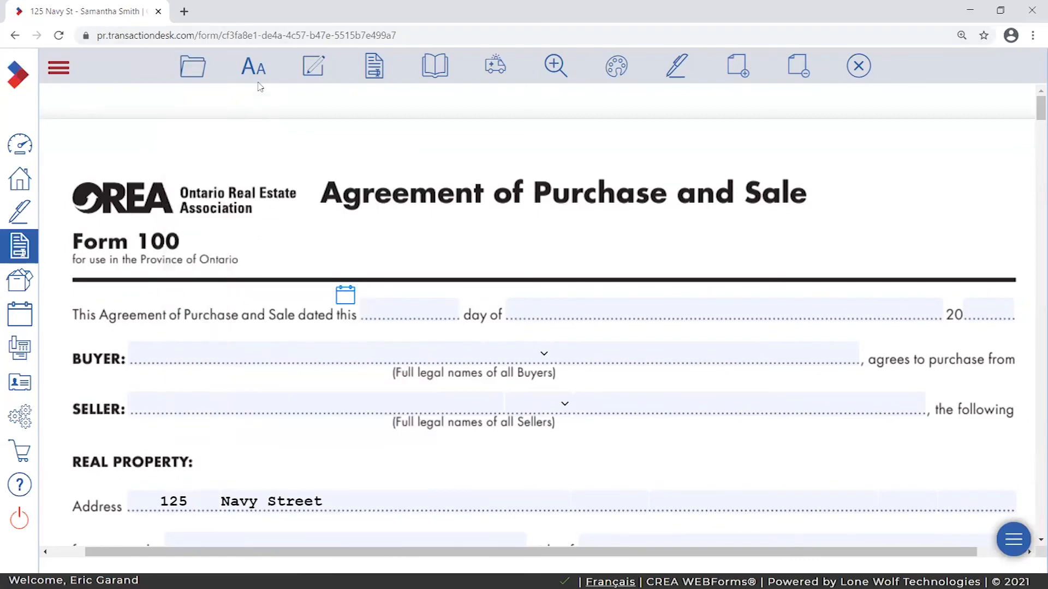
mouse_move(260, 69)
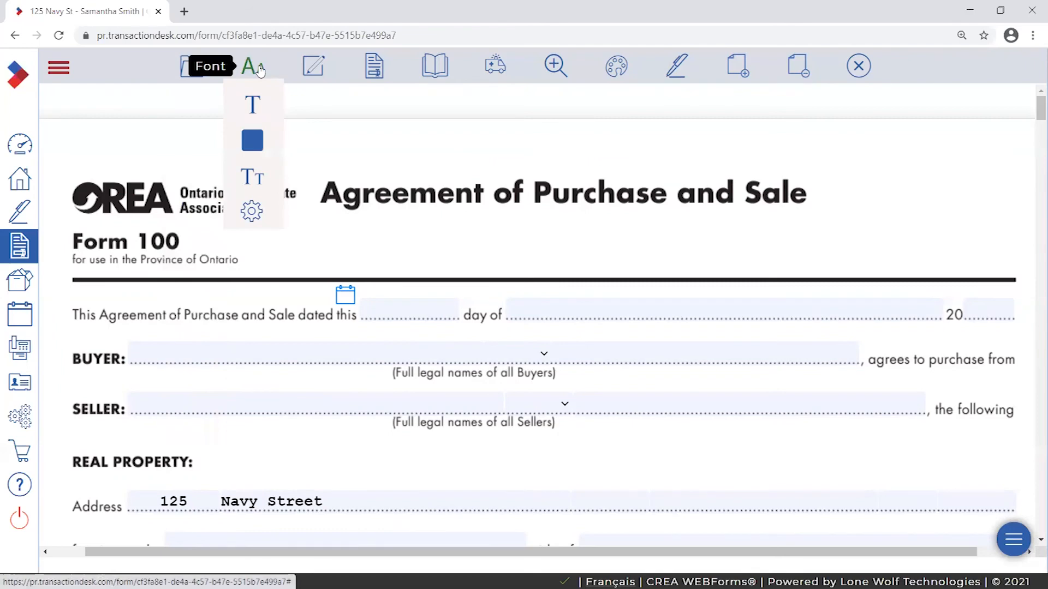
- Set the fill-in text font to Courier-Bold
mouse_move(254, 180)
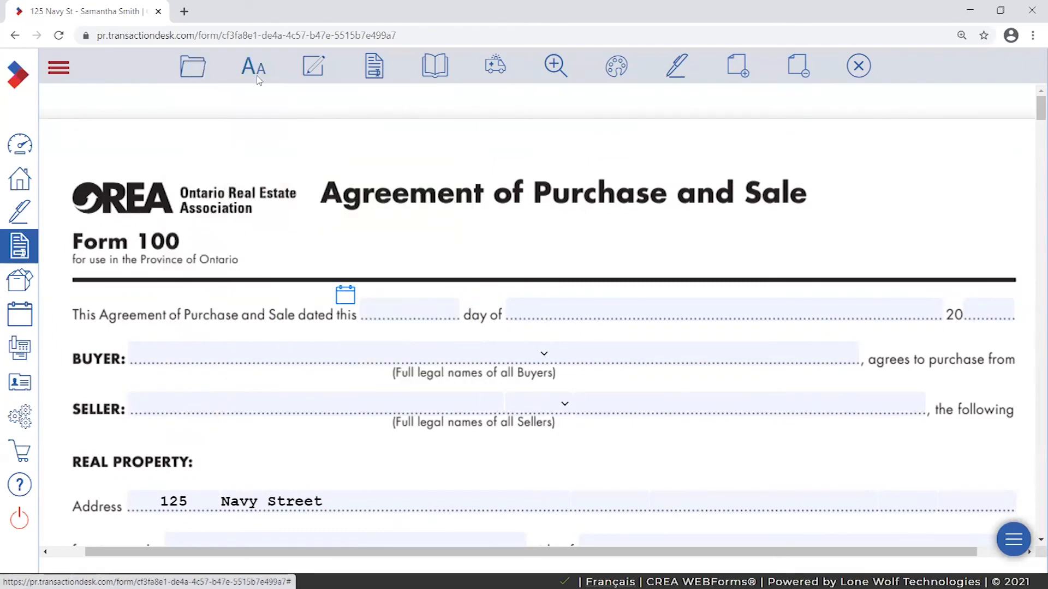
mouse_move(253, 111)
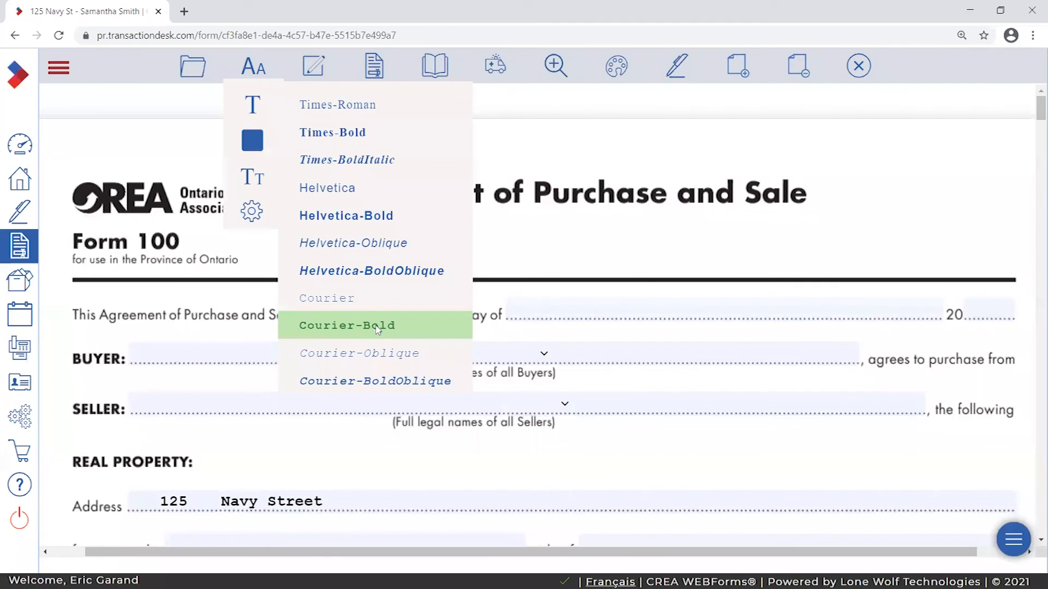
click(415, 329)
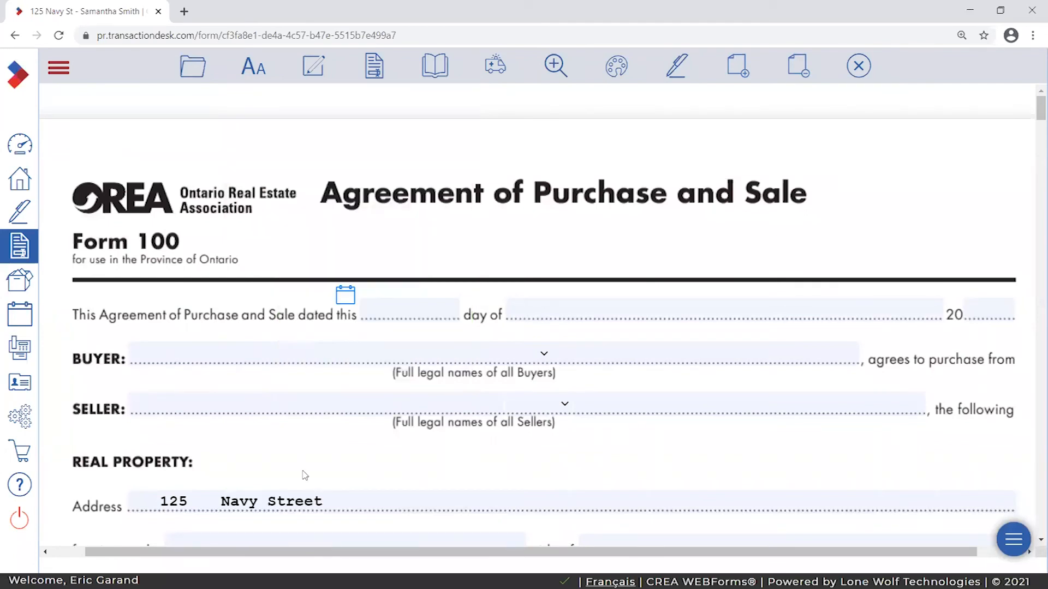
- Review the font name and colour options, then view and close the transaction's forms list
click(254, 66)
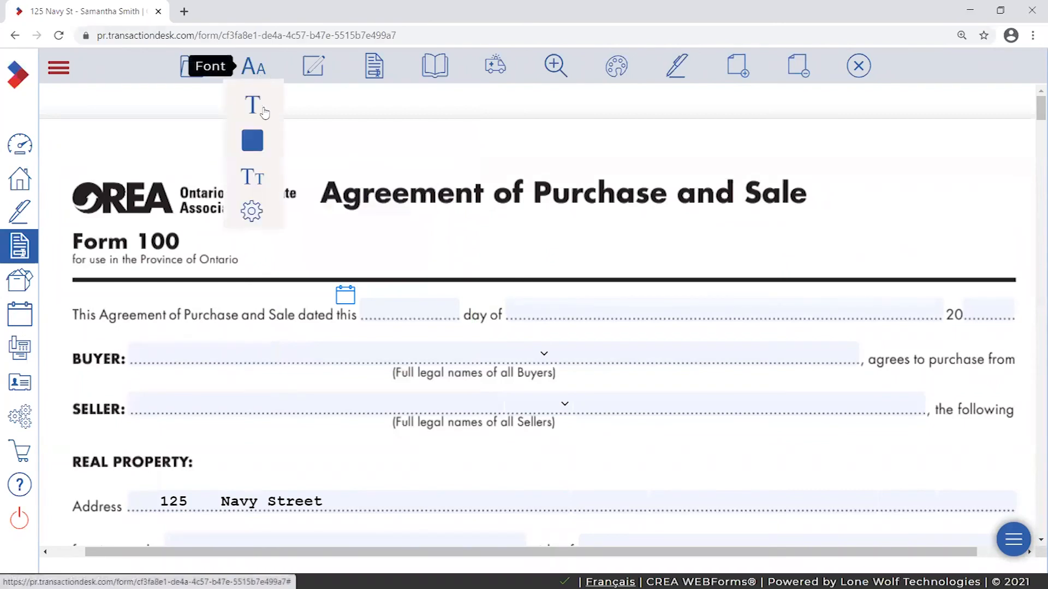
click(252, 104)
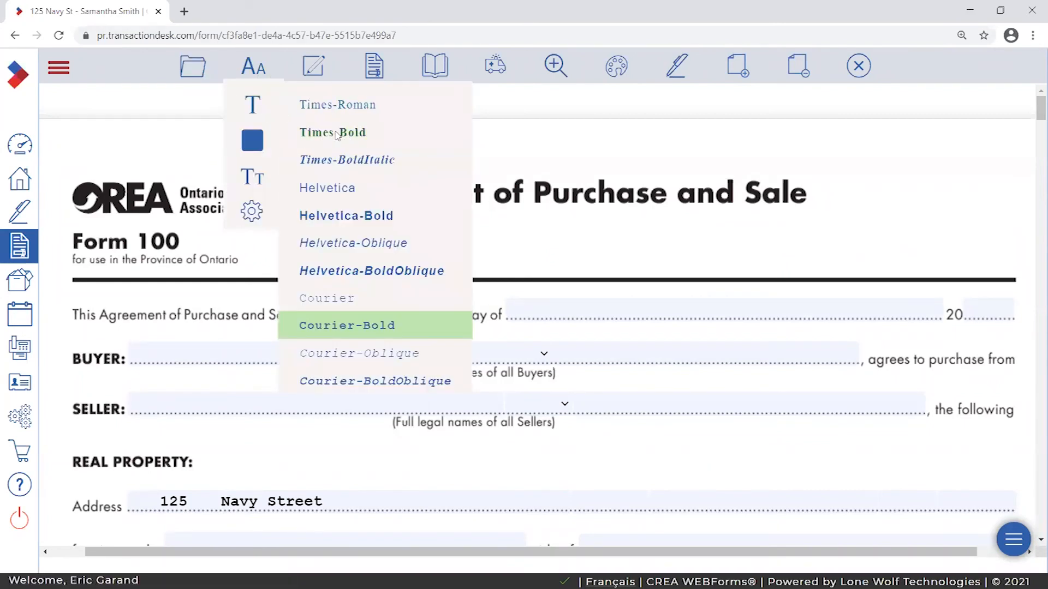
click(260, 142)
mouse_move(262, 103)
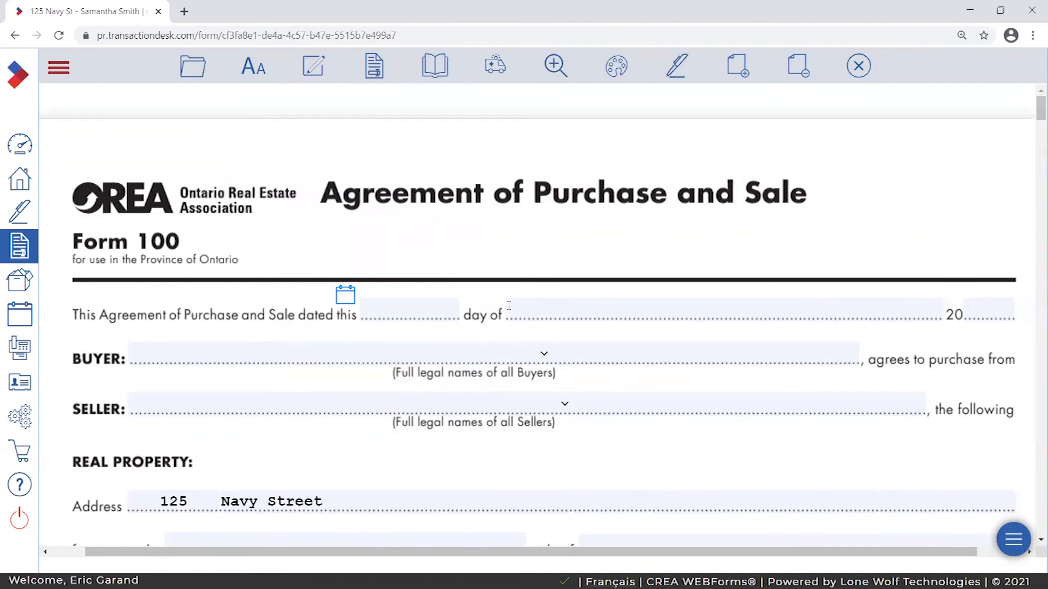
click(375, 65)
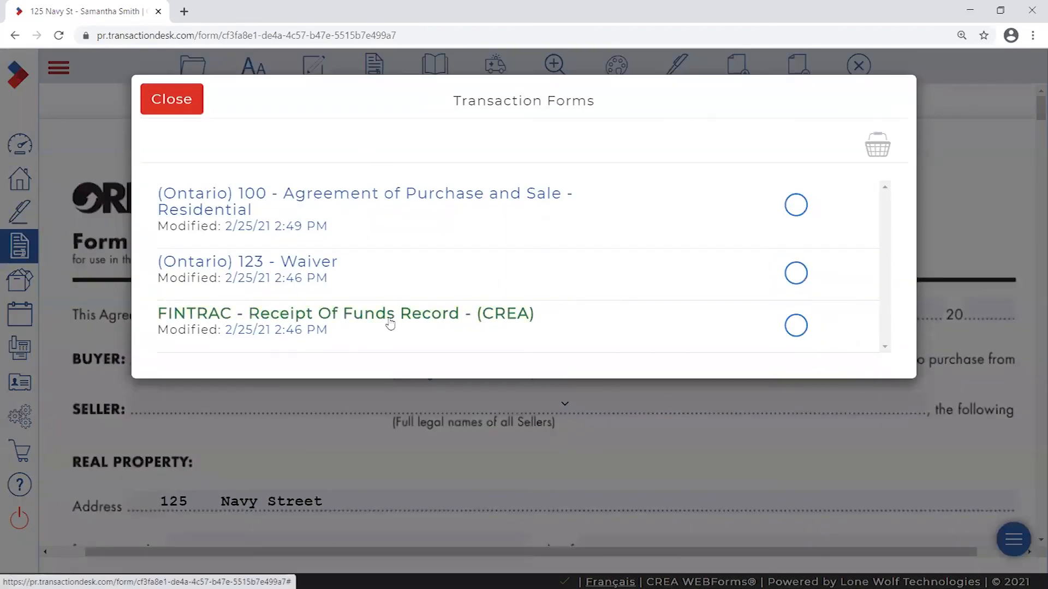
click(188, 101)
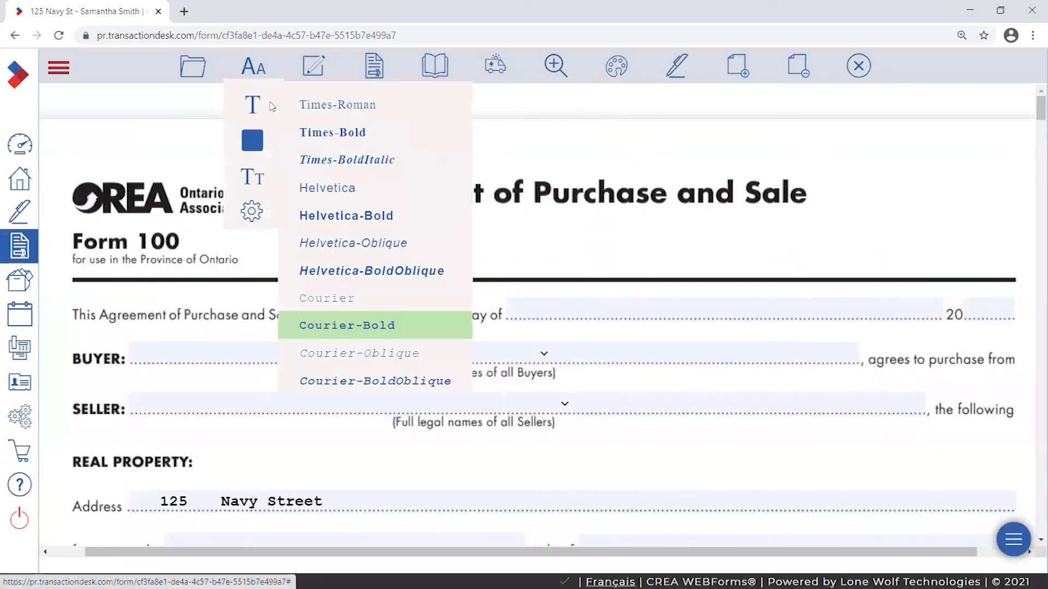
mouse_move(416, 64)
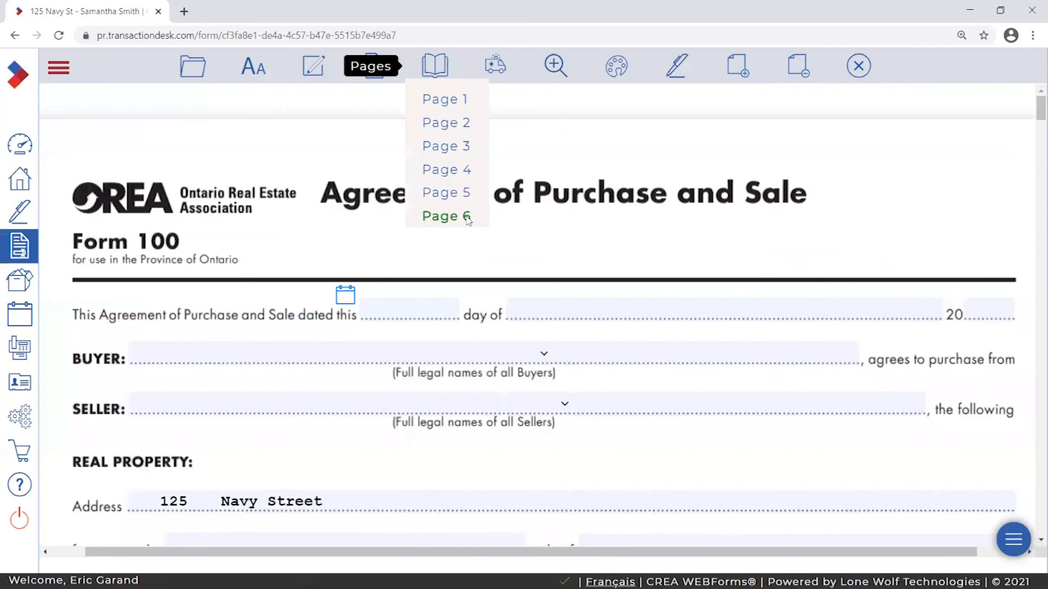
click(466, 217)
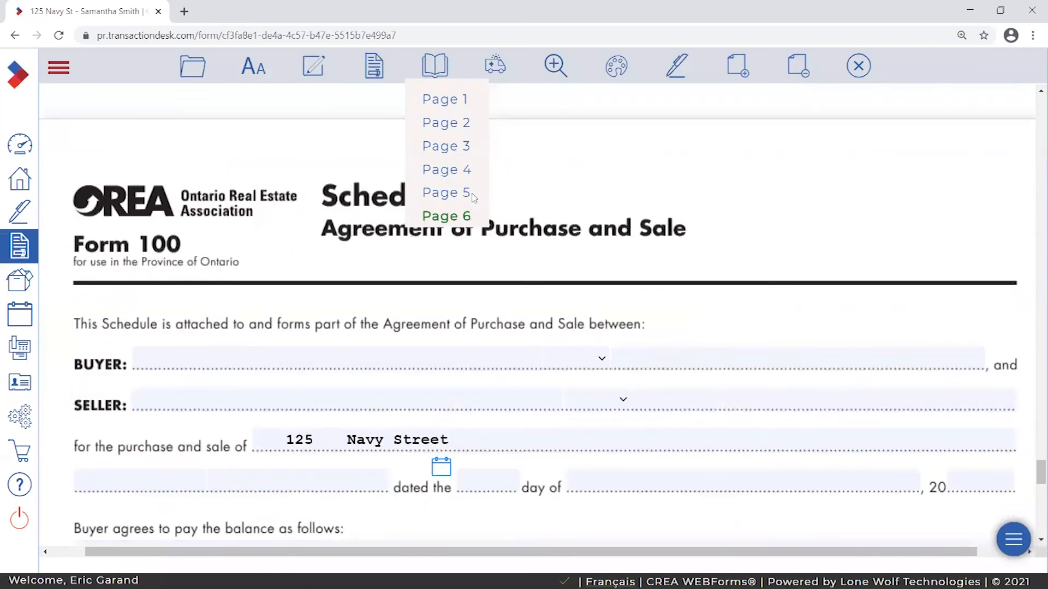
click(466, 100)
click(467, 102)
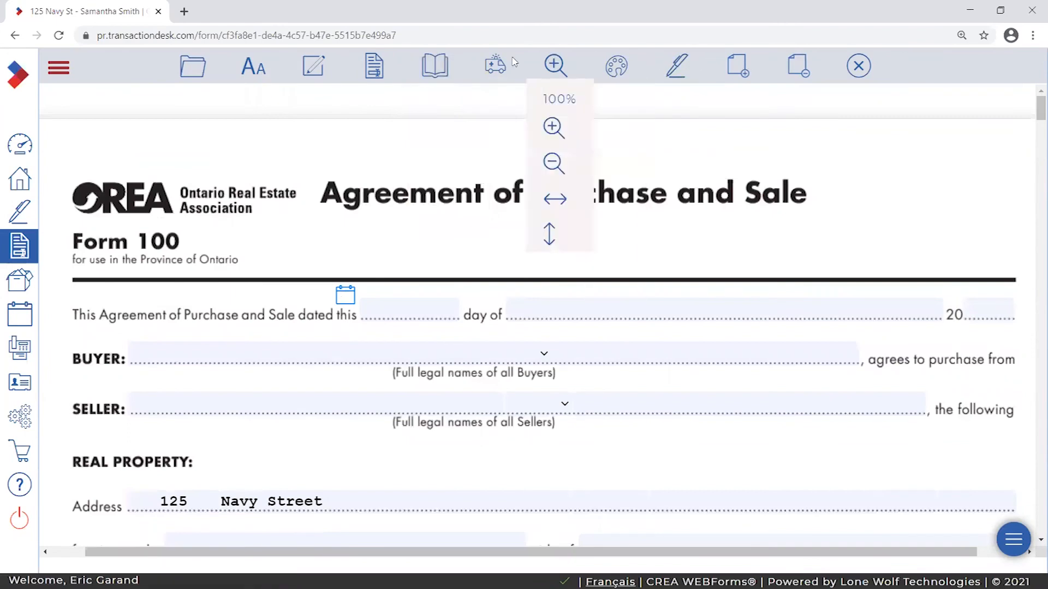
mouse_move(494, 65)
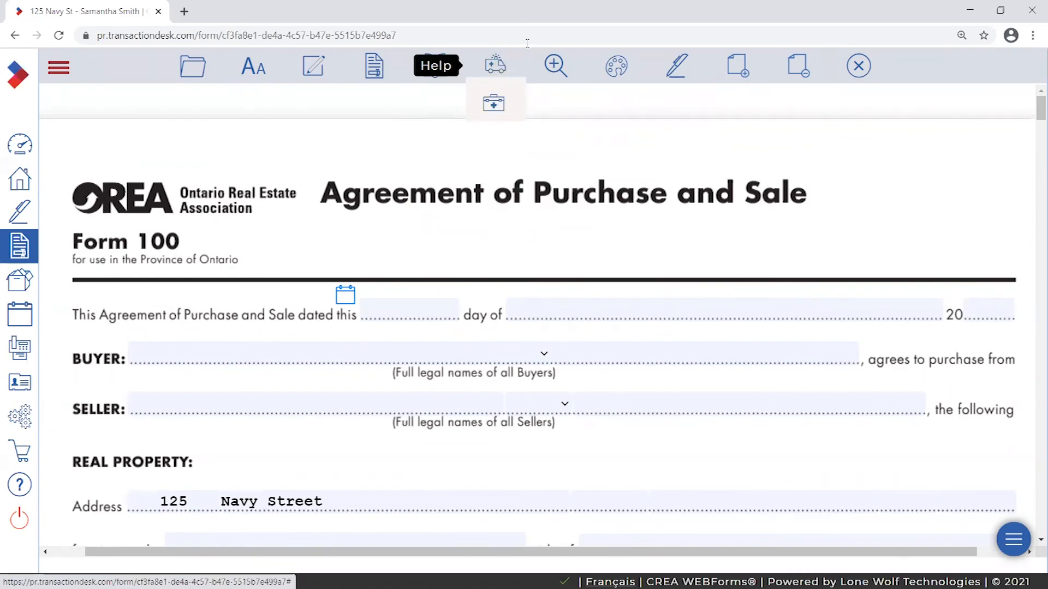
mouse_move(555, 66)
mouse_move(616, 66)
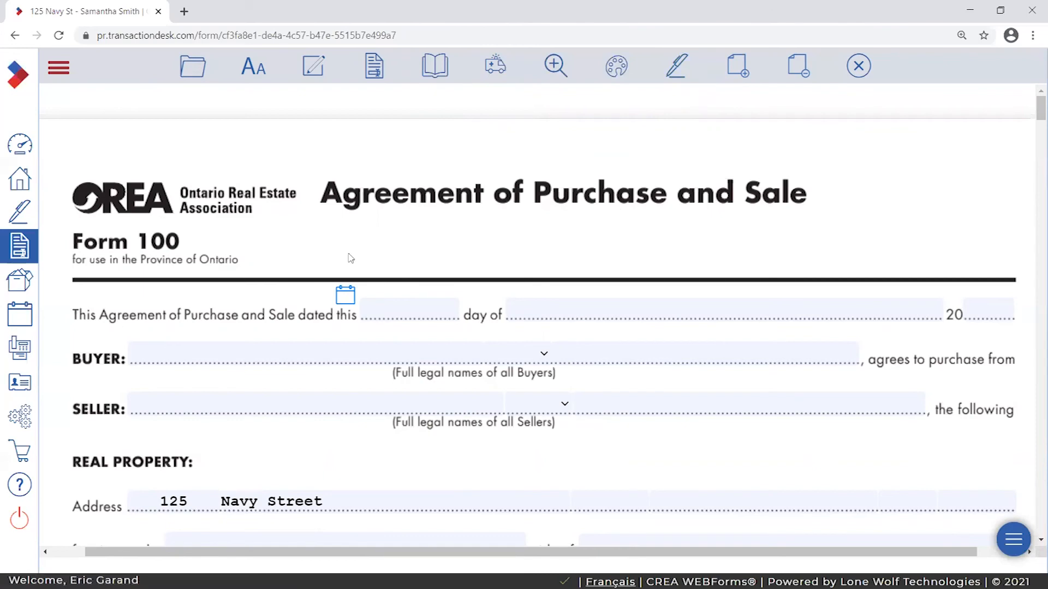
scroll(351, 257, down, 2)
scroll(725, 374, down, 5)
scroll(729, 351, up, 7)
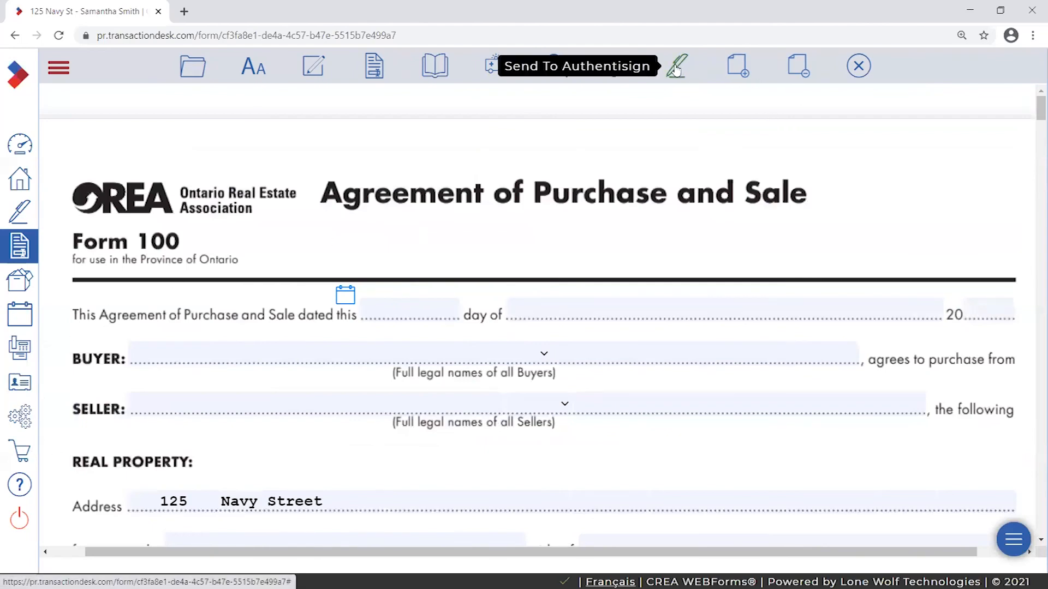
click(58, 68)
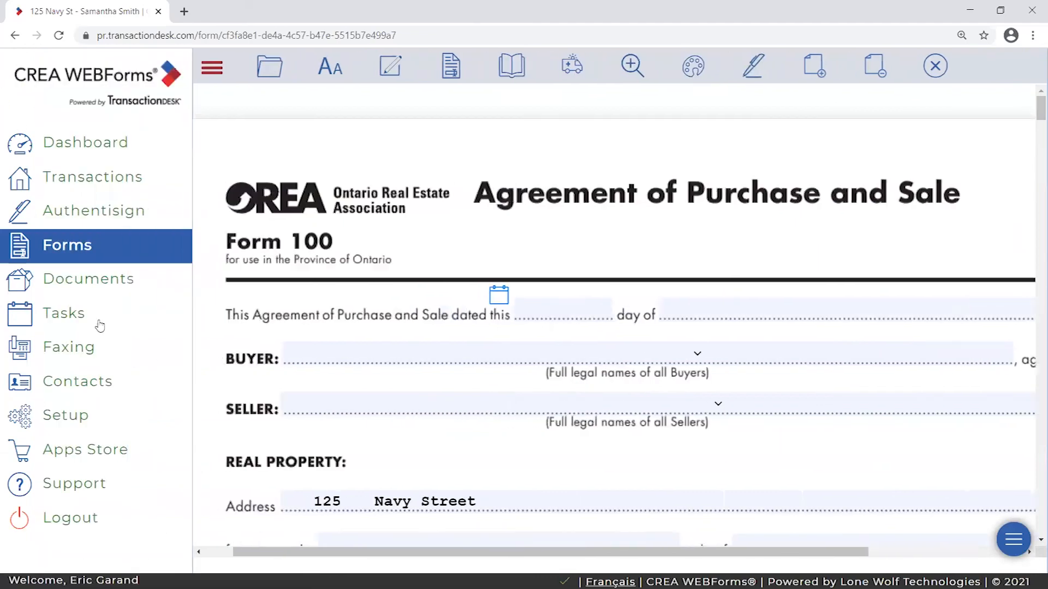
click(211, 67)
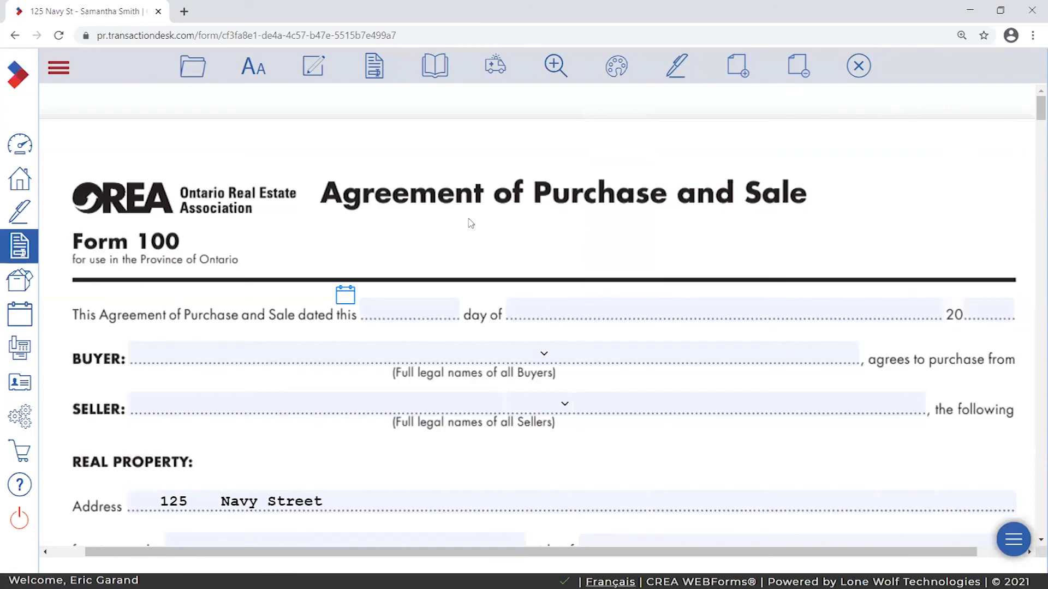
- Enter a buyer's name in the Buyer field, remove it, and return to the top of page 1
scroll(318, 239, down, 3)
click(297, 220)
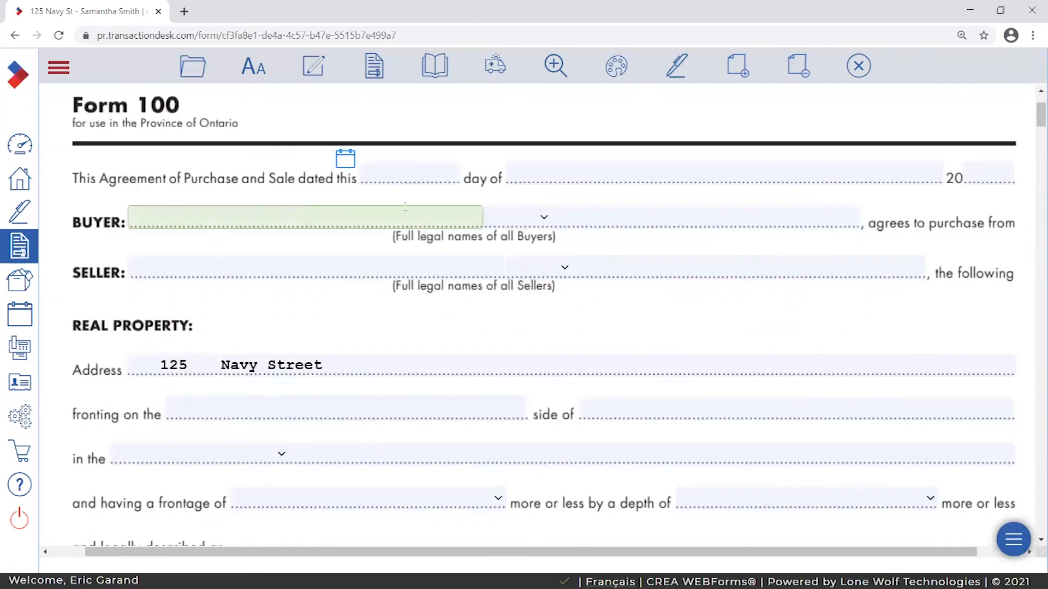
text(Samantha)
key(BackSpace)
key(BackSpace)
key(BackSpace)
key(BackSpace)
key(BackSpace)
key(BackSpace)
key(BackSpace)
key(BackSpace)
click(411, 195)
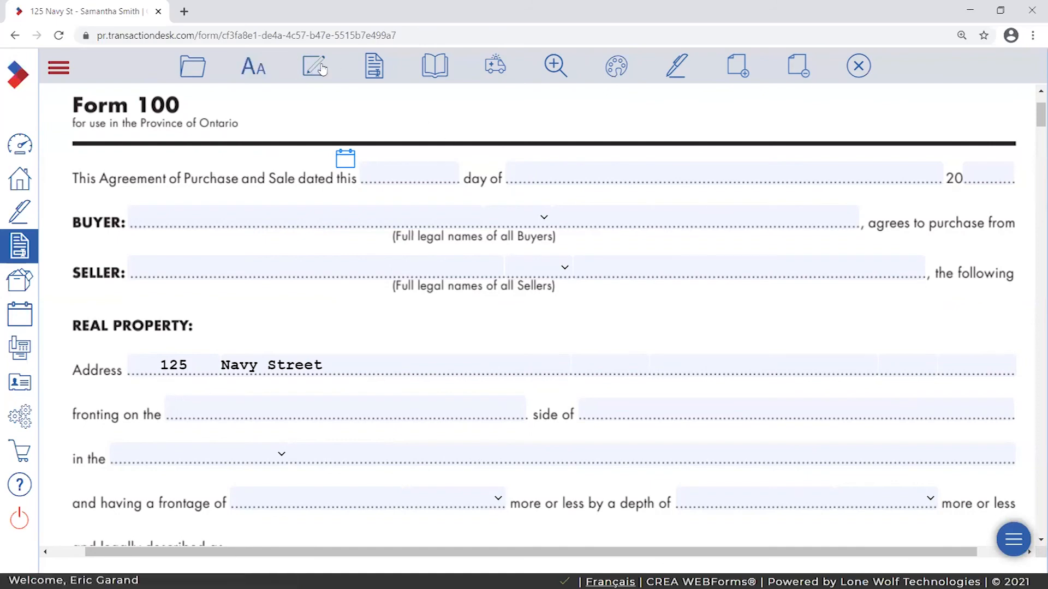
scroll(1031, 109, up, 2)
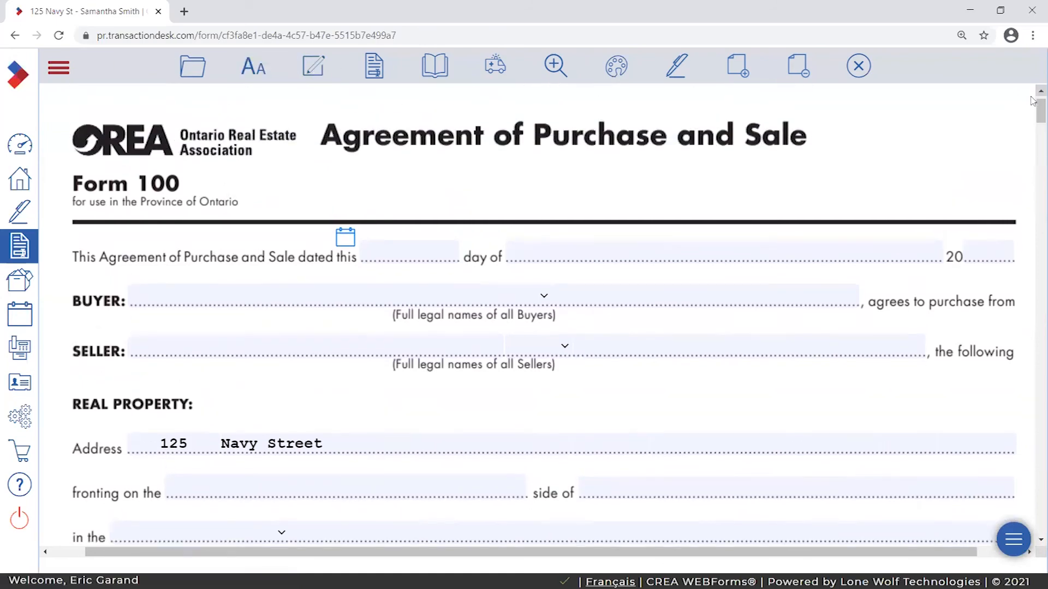
mouse_move(1039, 115)
mouse_down()
mouse_move(1037, 145)
mouse_move(1033, 109)
mouse_up()
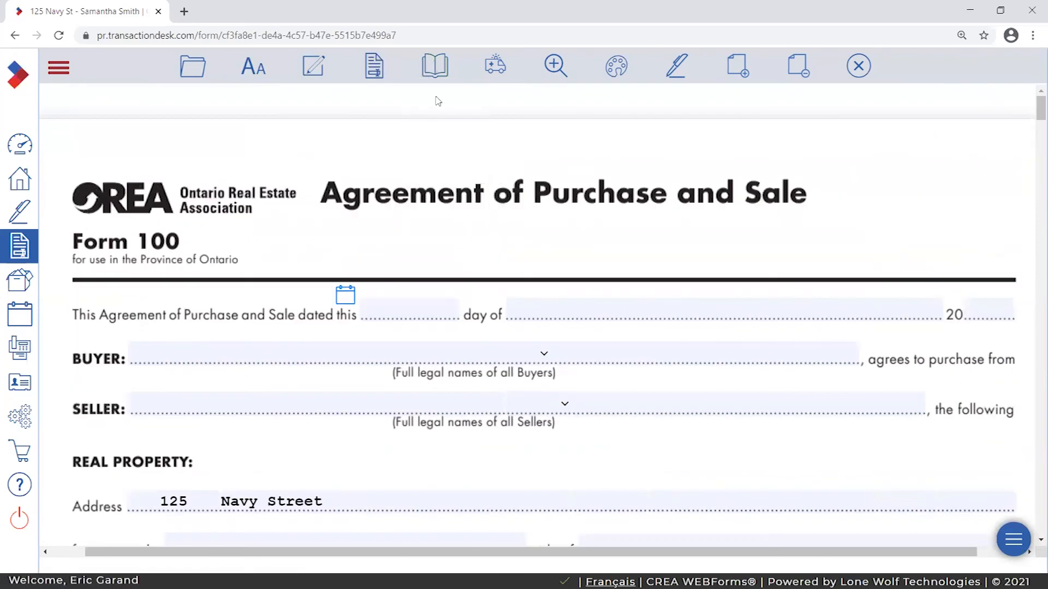
mouse_move(435, 65)
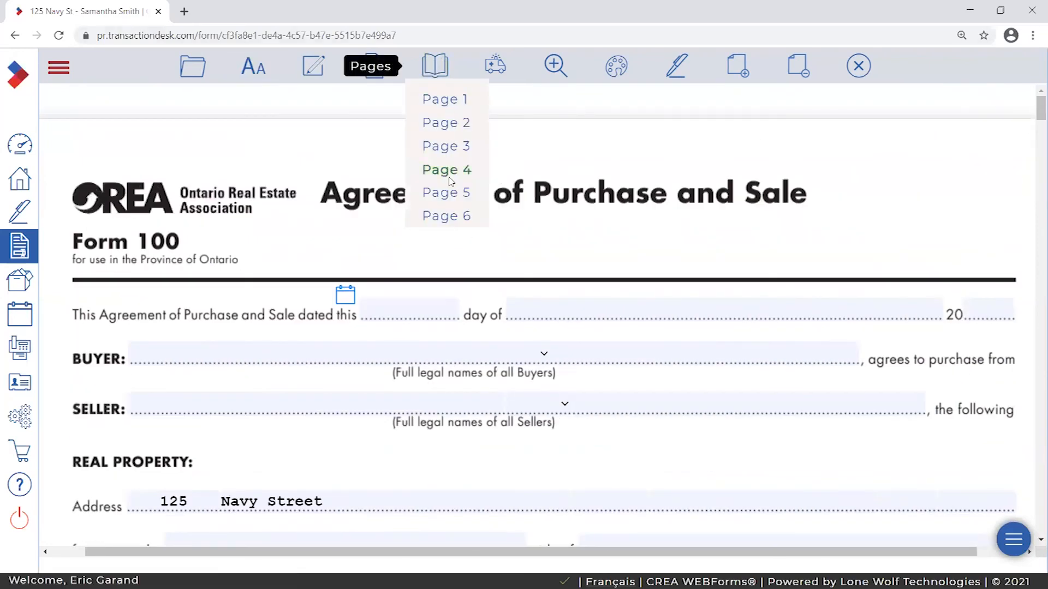
- Jump to page 6, Schedule A, and check its property address fields
click(468, 217)
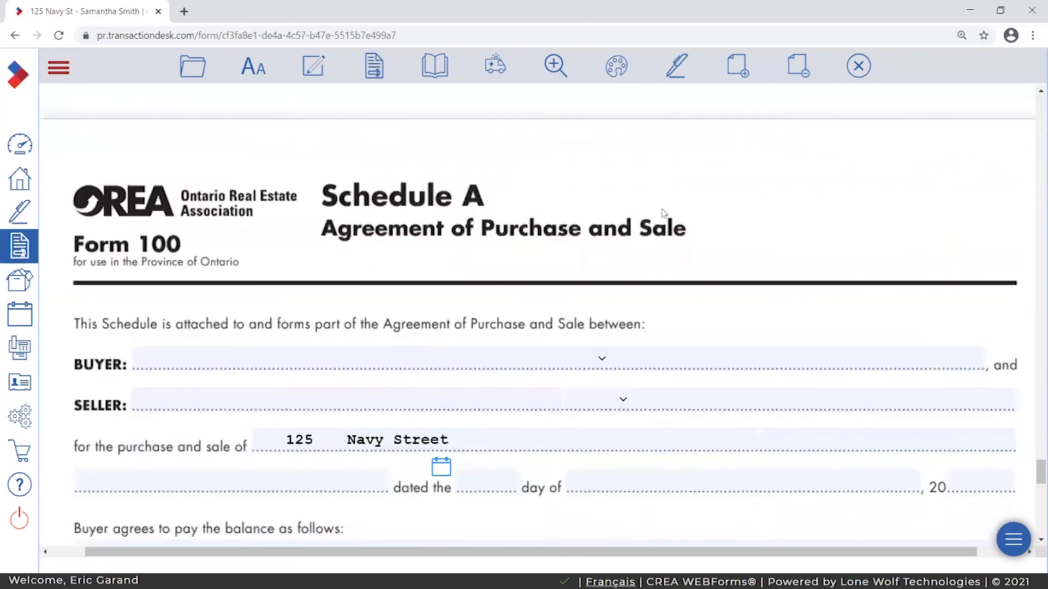
scroll(677, 219, down, 1)
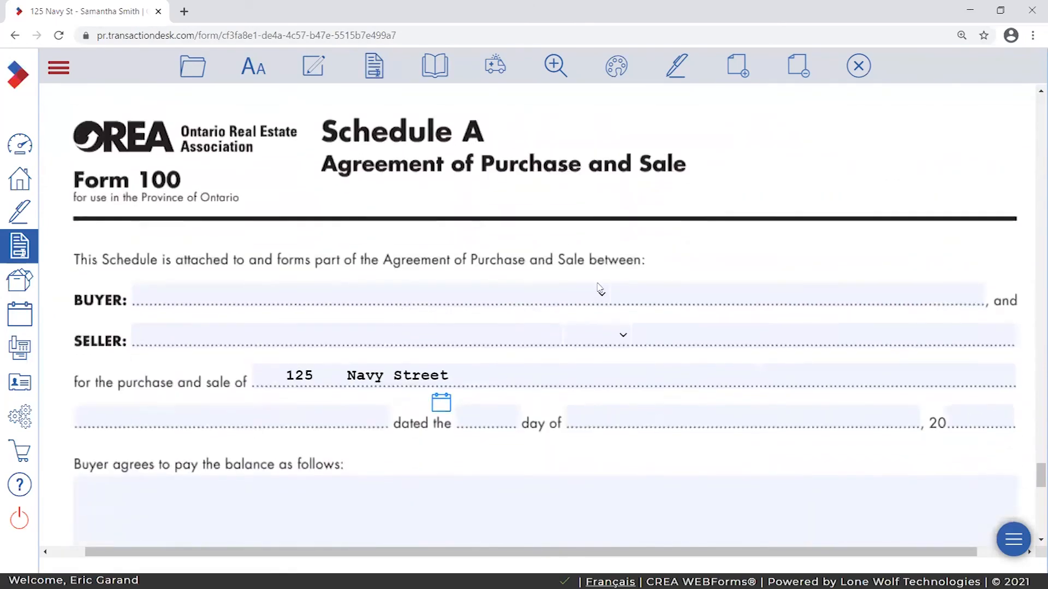
click(322, 375)
double_click(461, 379)
click(400, 358)
scroll(396, 357, down, 1)
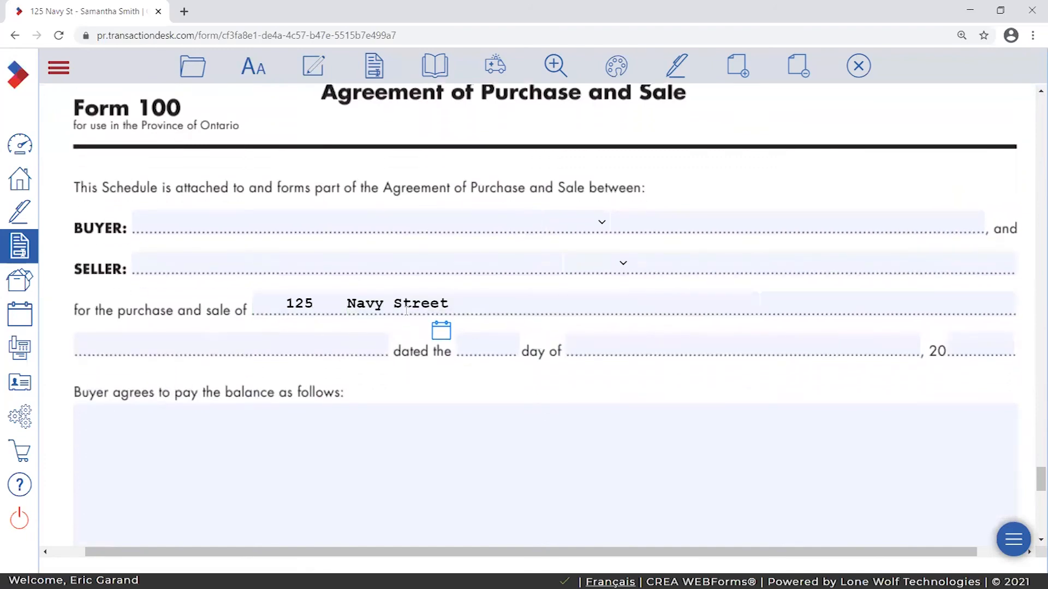
scroll(405, 310, down, 1)
click(266, 228)
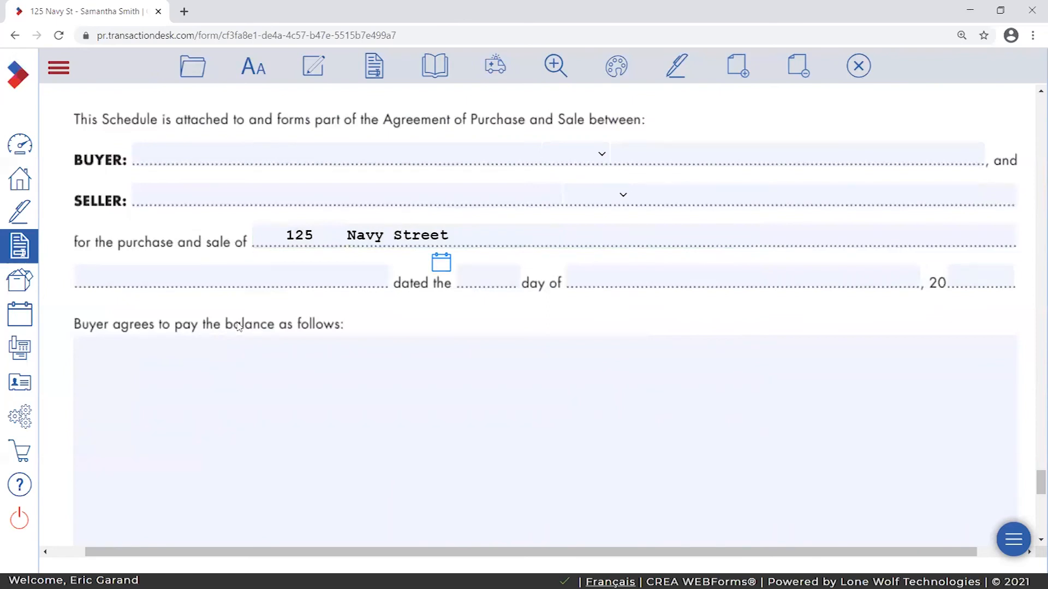
scroll(361, 319, down, 2)
scroll(349, 328, up, 1)
- Click through the balance payment area and the address, date and seller fields on Schedule A
click(335, 272)
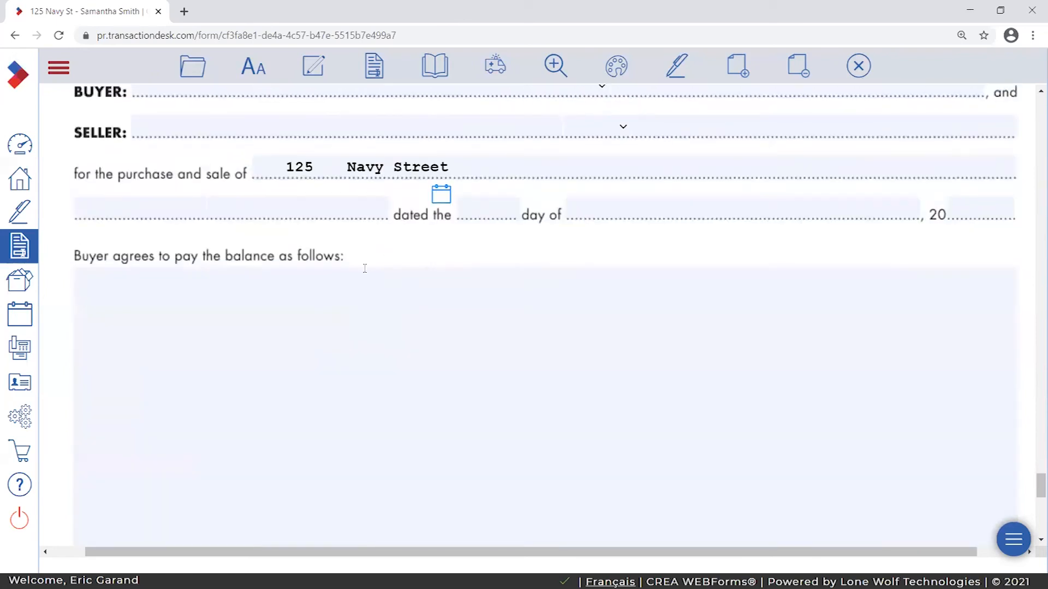
right_click(355, 283)
click(234, 311)
click(60, 286)
click(189, 205)
click(358, 202)
click(513, 206)
click(512, 322)
click(621, 206)
click(642, 319)
click(393, 251)
click(249, 129)
click(993, 218)
click(704, 214)
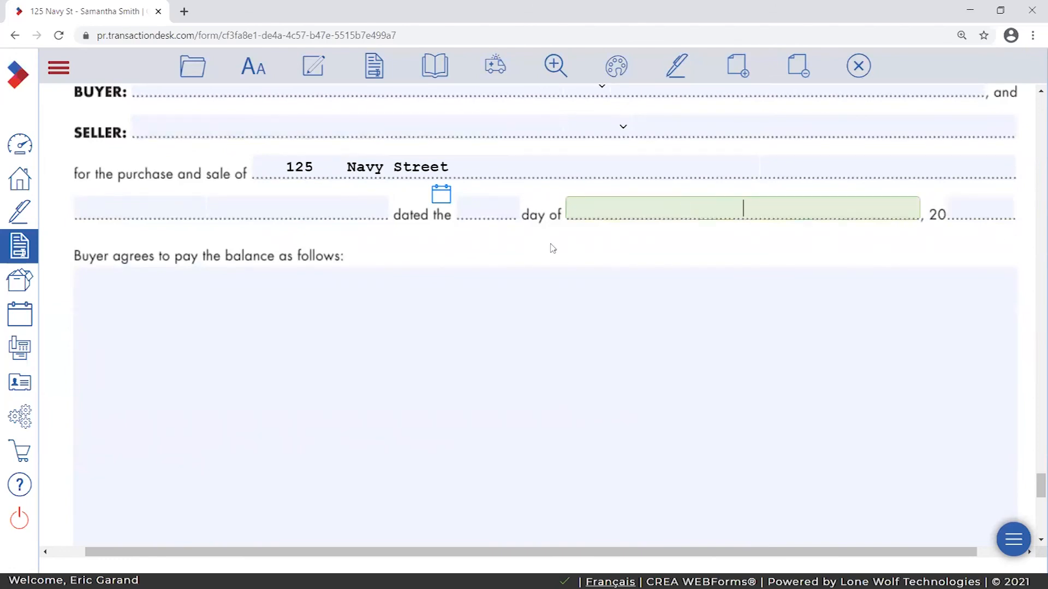
- Try the Clause icon repeatedly to add a clause to the form
click(315, 71)
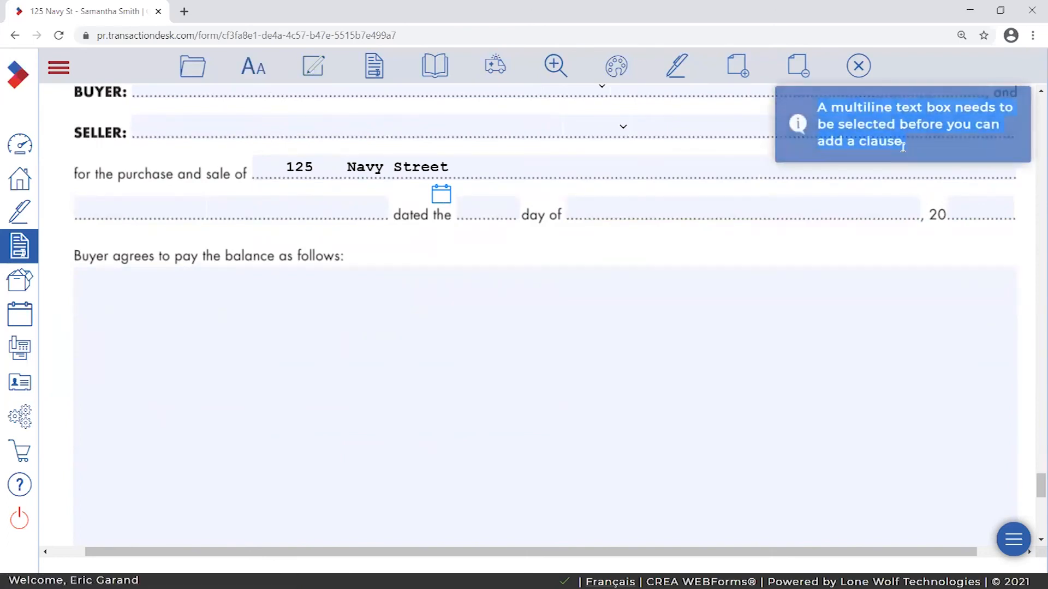
click(316, 66)
click(320, 68)
click(318, 68)
click(318, 68)
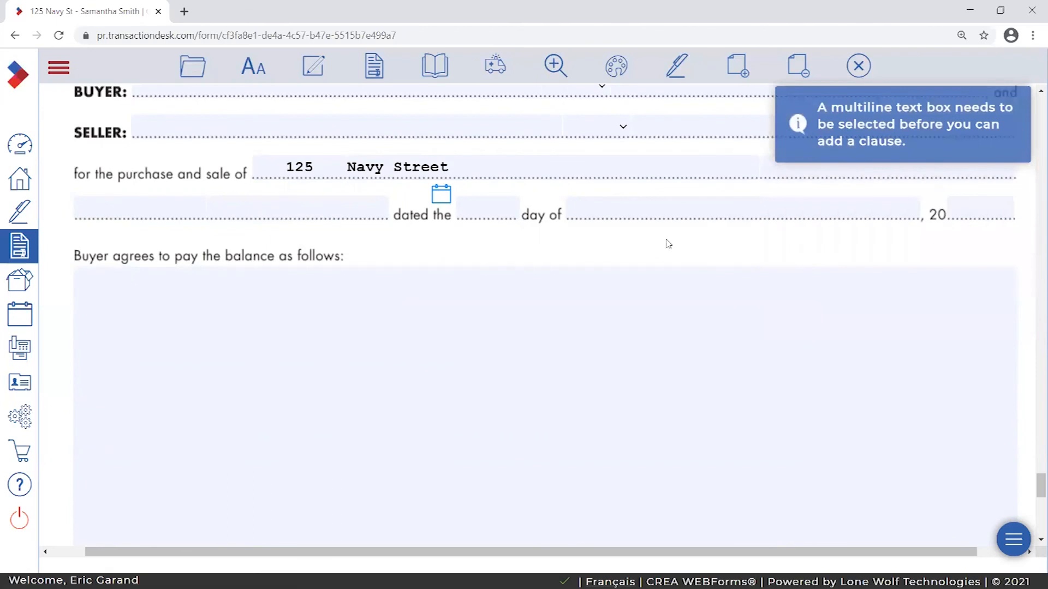
- Place the cursor inside the 'Buyer agrees to pay the balance' text area
click(656, 211)
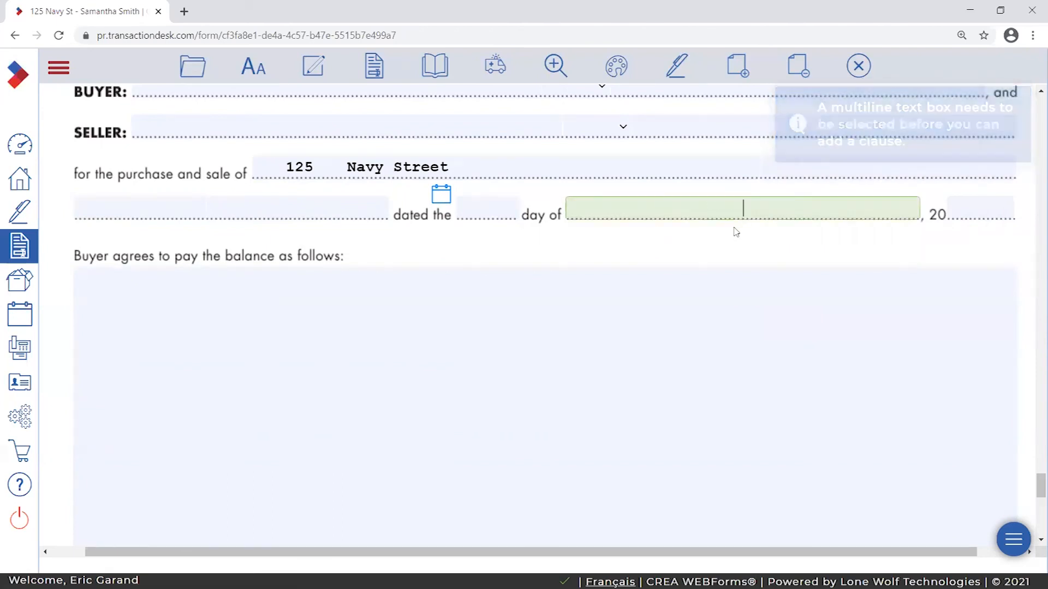
click(735, 237)
click(398, 339)
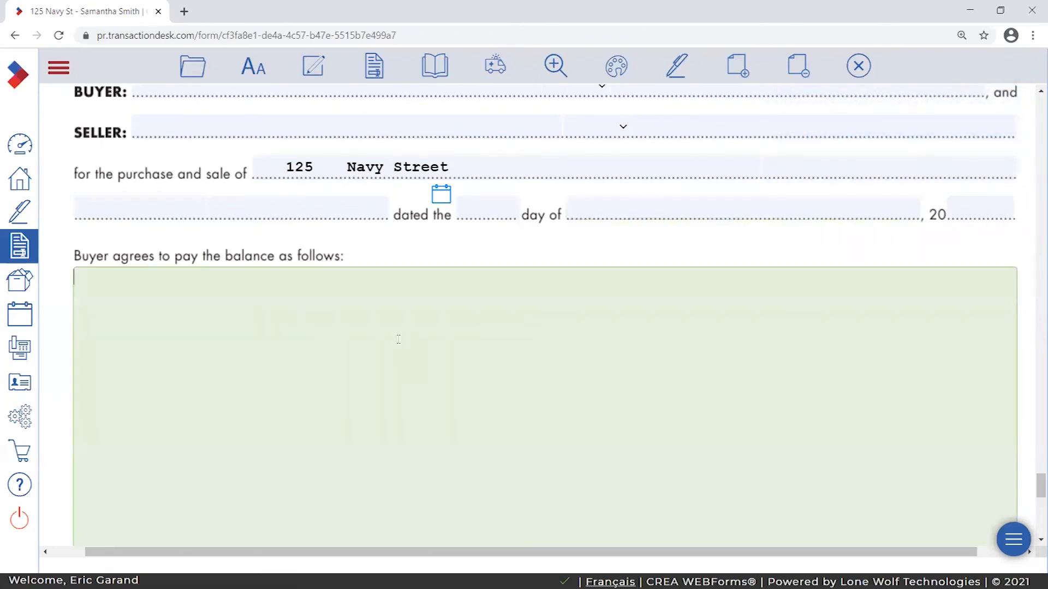
scroll(399, 339, down, 3)
scroll(458, 354, up, 5)
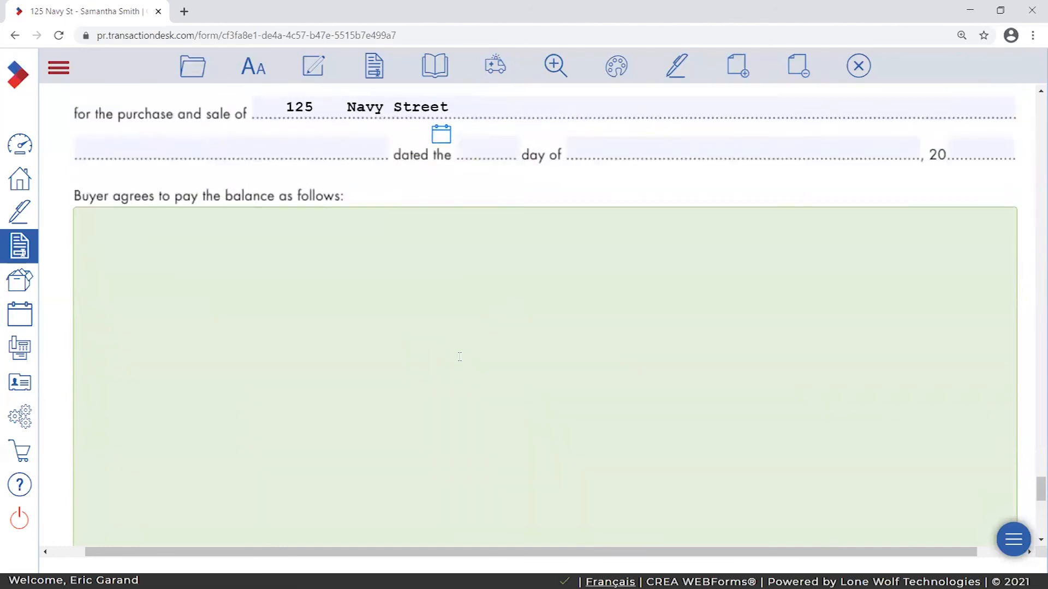
drag(454, 552, 461, 552)
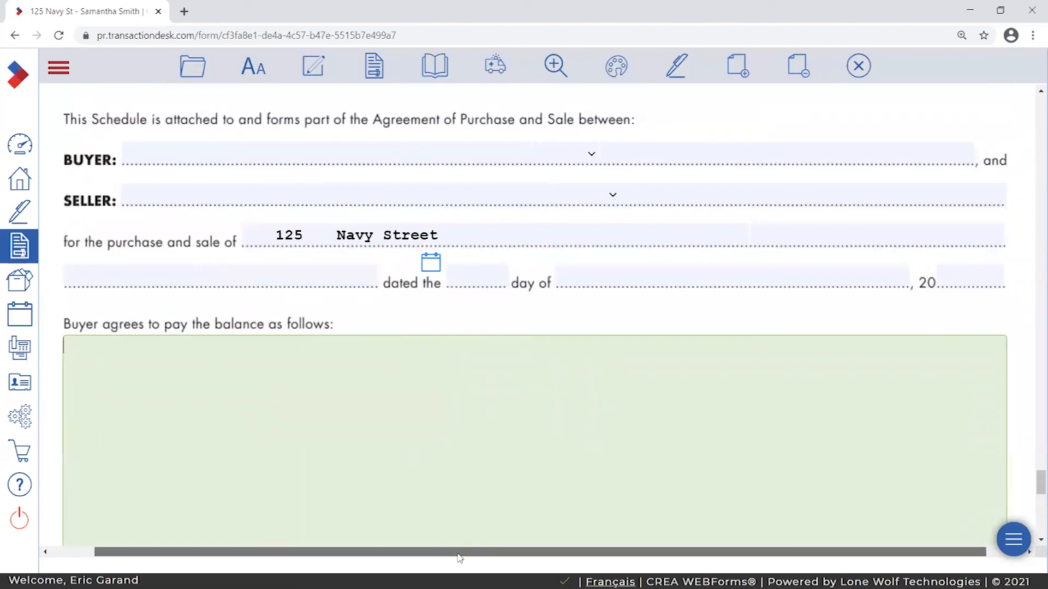
scroll(267, 302, down, 2)
scroll(239, 285, up, 1)
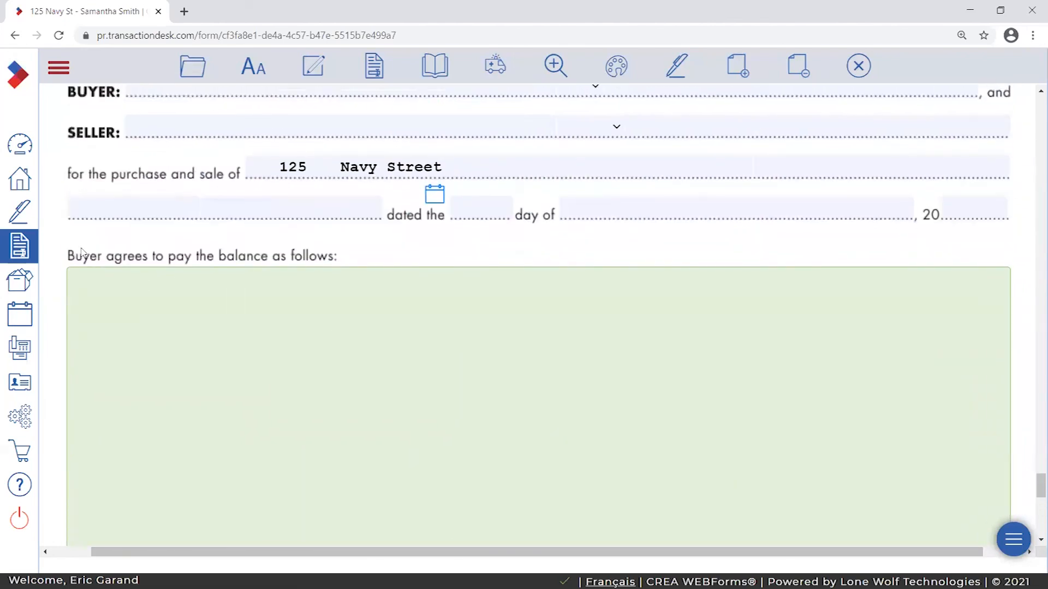
click(95, 291)
click(68, 292)
click(71, 297)
- Open the clause library and browse to System Clauses > English > Deposits/Payments
click(313, 66)
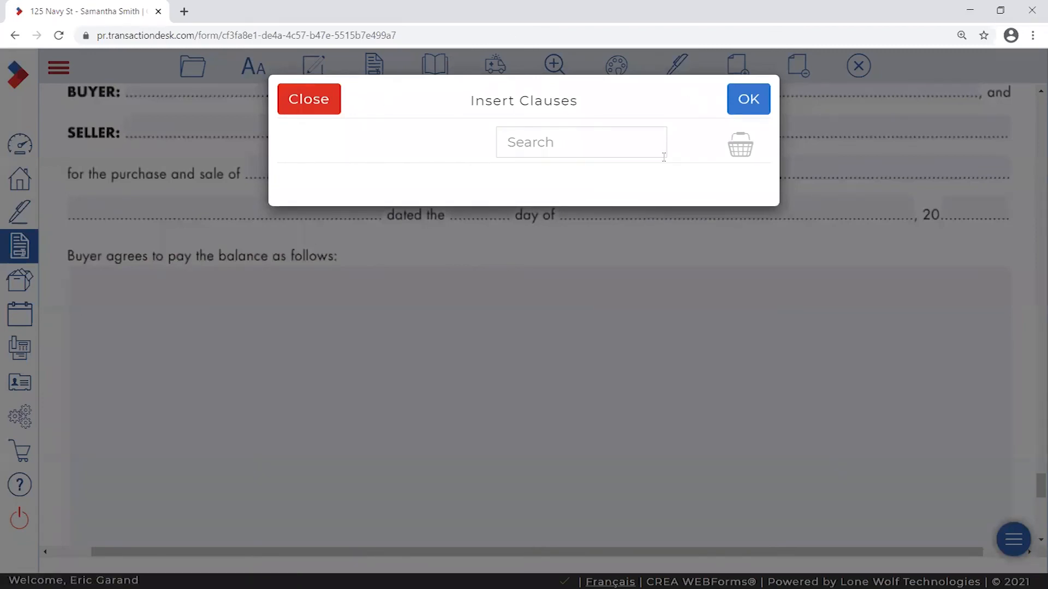
click(561, 140)
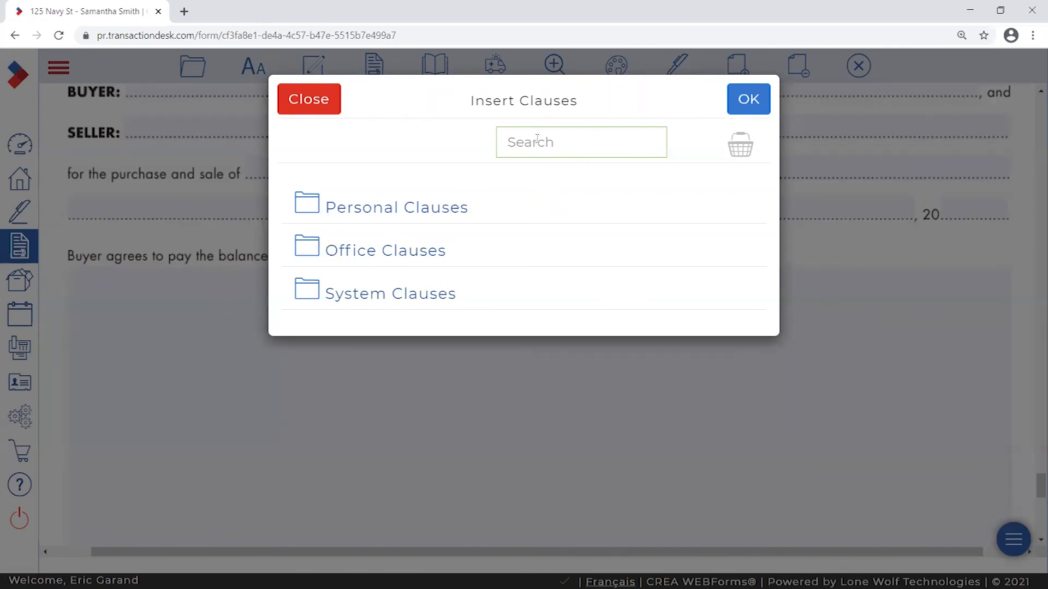
click(508, 143)
click(376, 299)
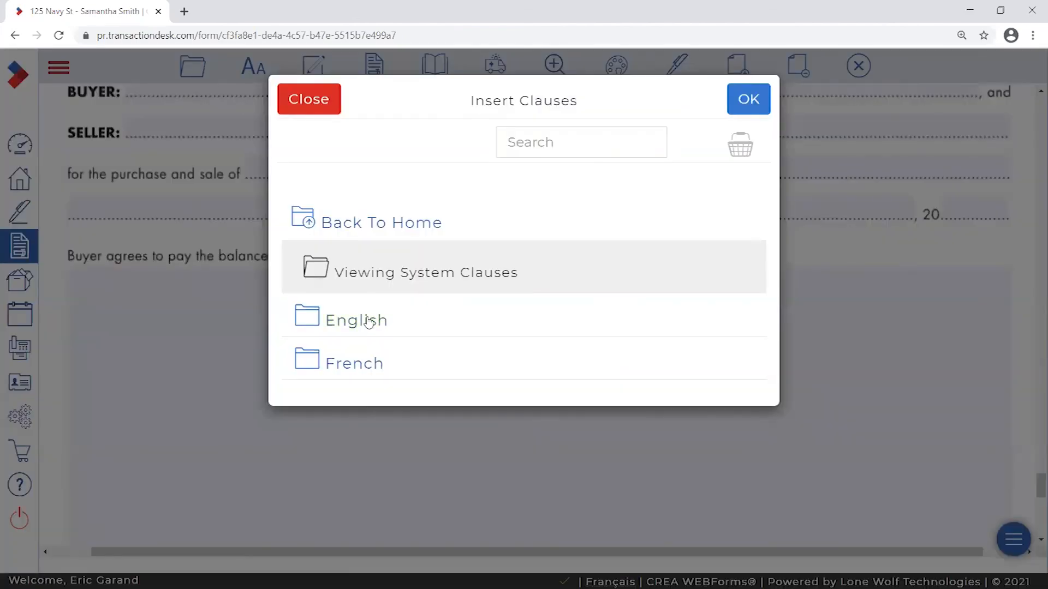
click(352, 325)
scroll(608, 295, down, 4)
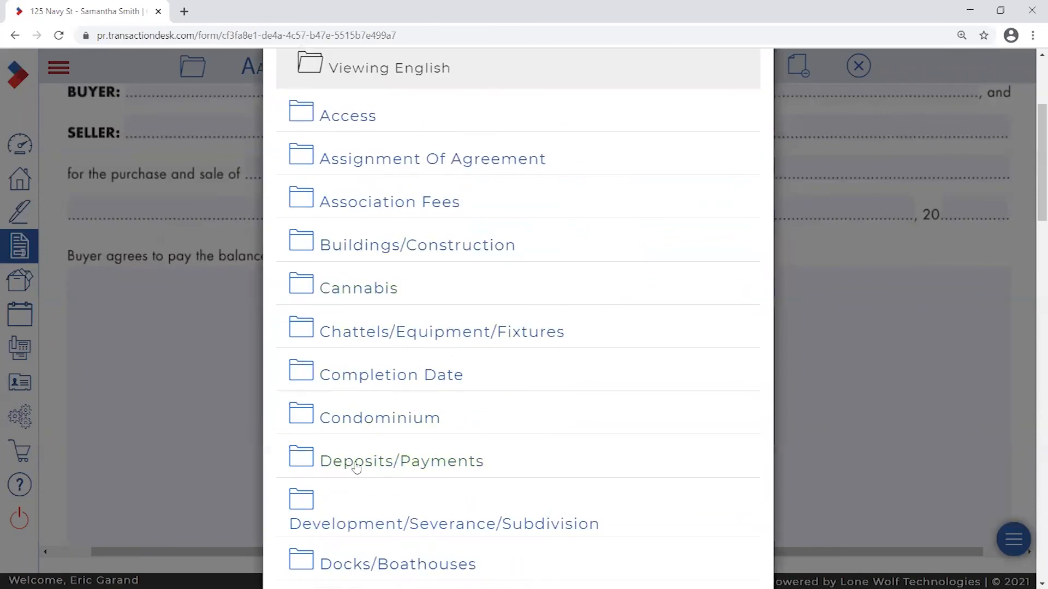
click(406, 463)
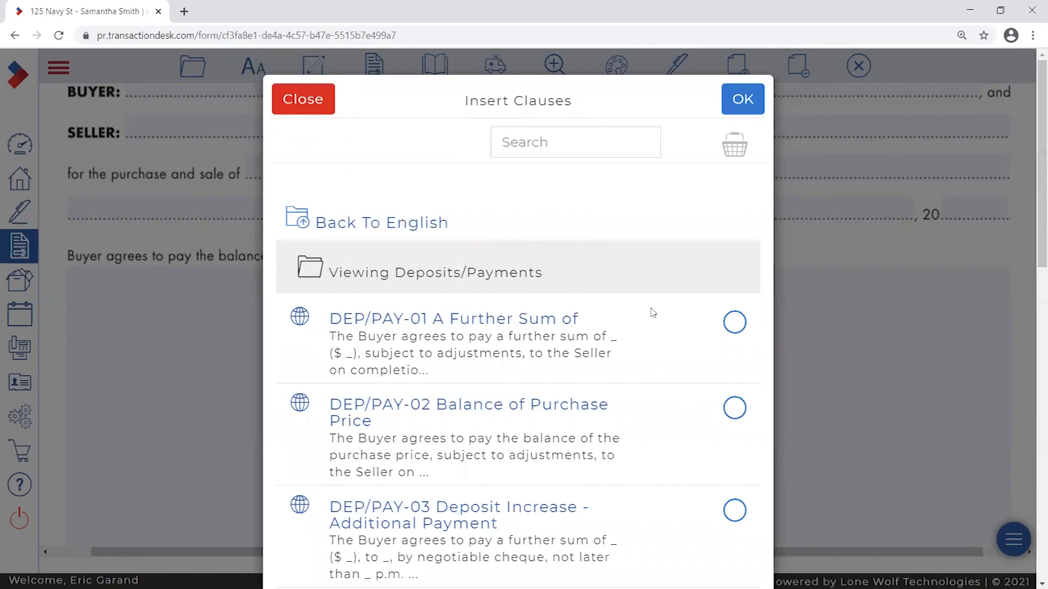
scroll(650, 312, down, 1)
scroll(644, 314, down, 1)
scroll(639, 317, up, 2)
scroll(636, 322, down, 1)
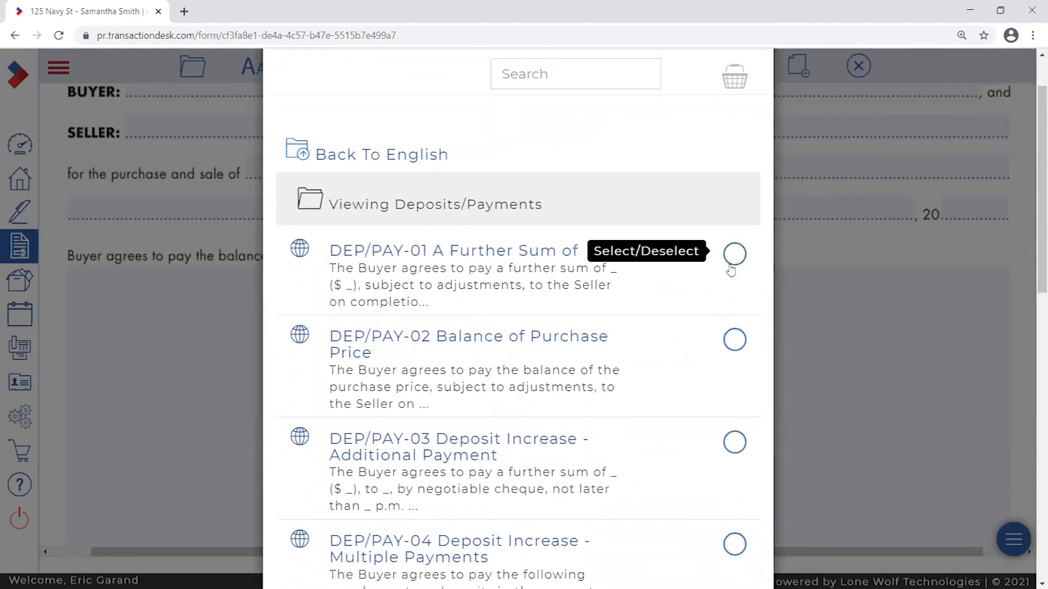
scroll(728, 272, up, 1)
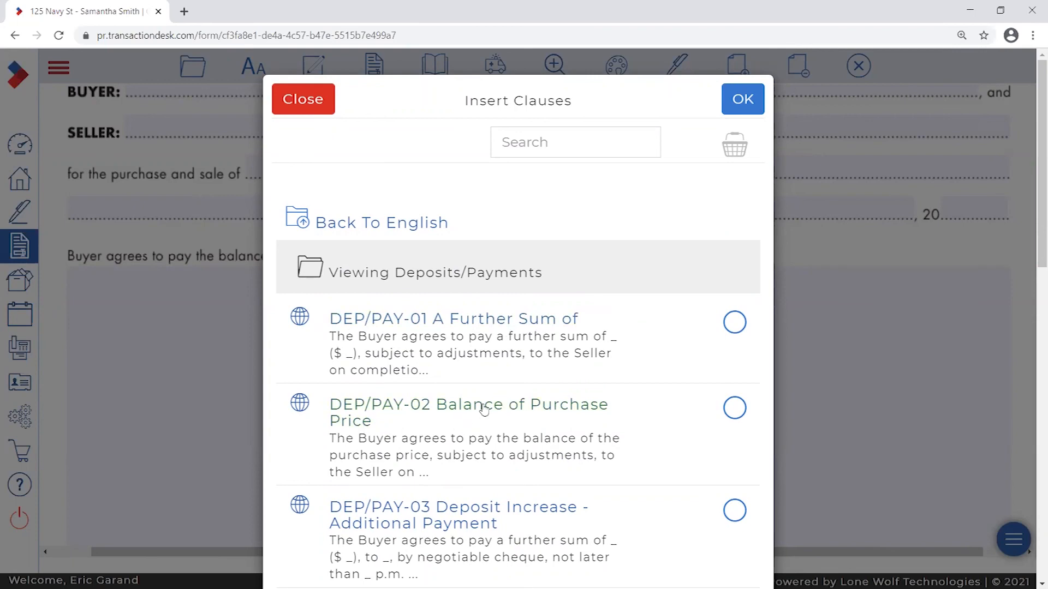
- Preview DEP/PAY-01 and DEP/PAY-02, then choose DEP/PAY-01 A Further Sum of
click(478, 327)
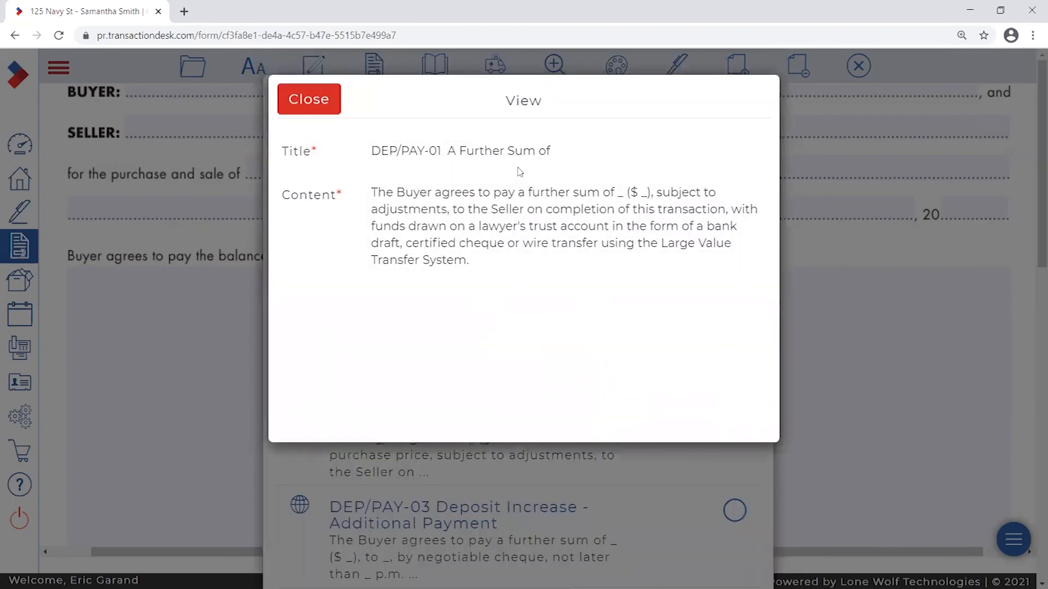
click(334, 108)
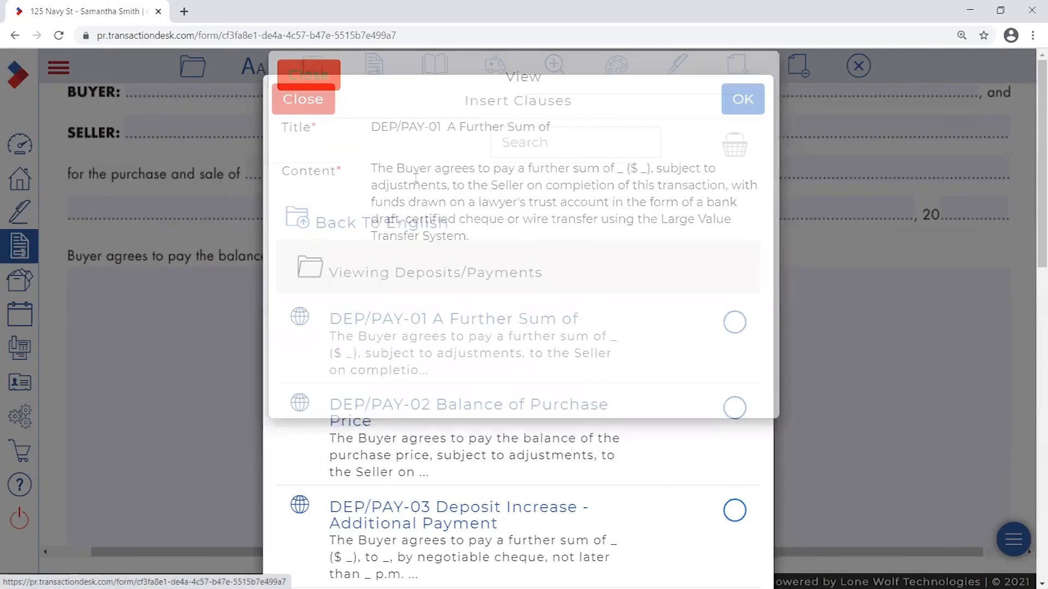
click(488, 410)
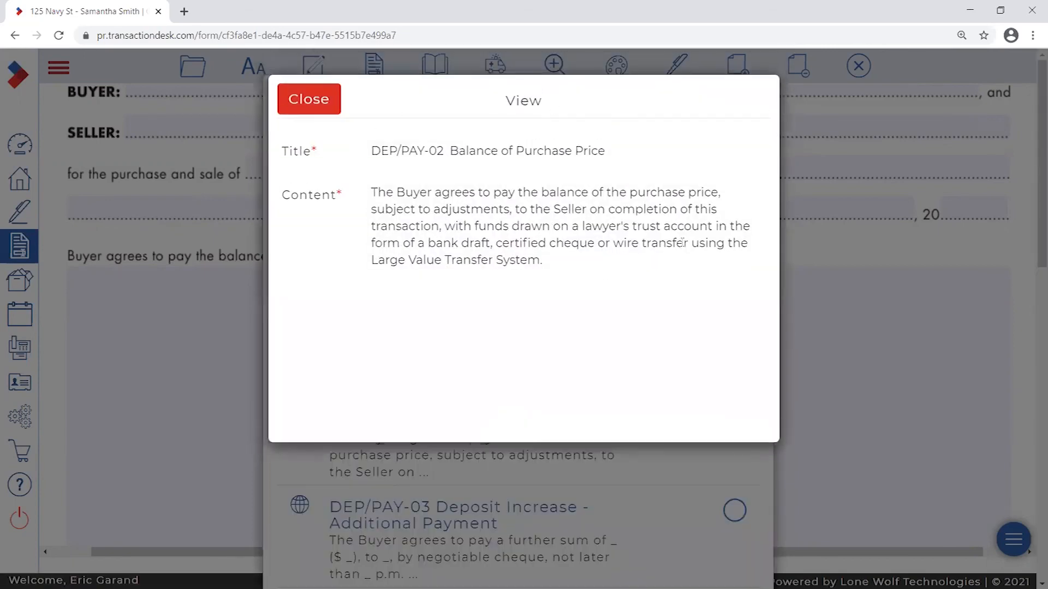
click(327, 112)
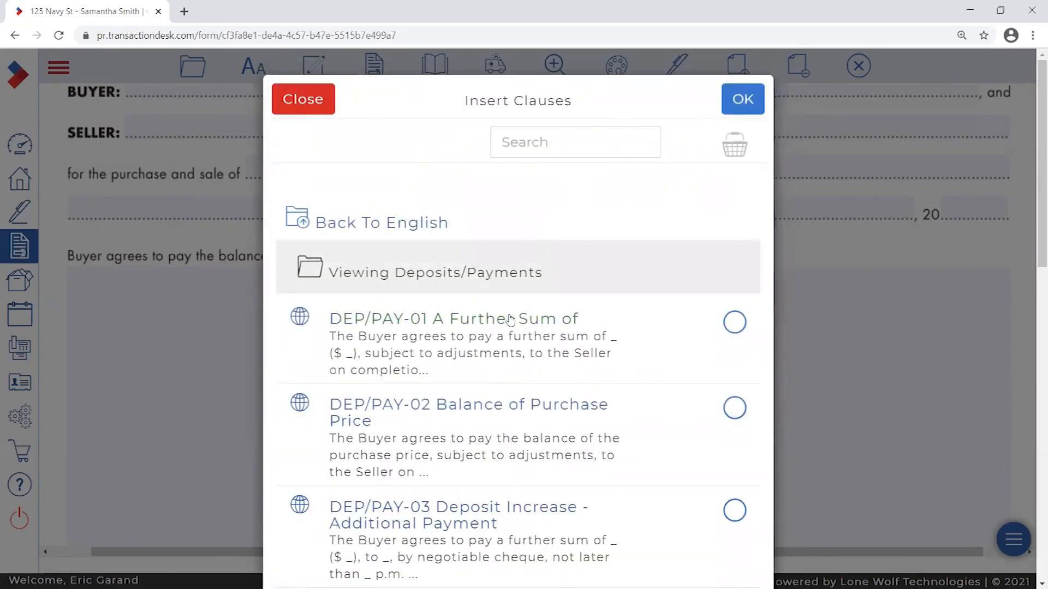
click(734, 324)
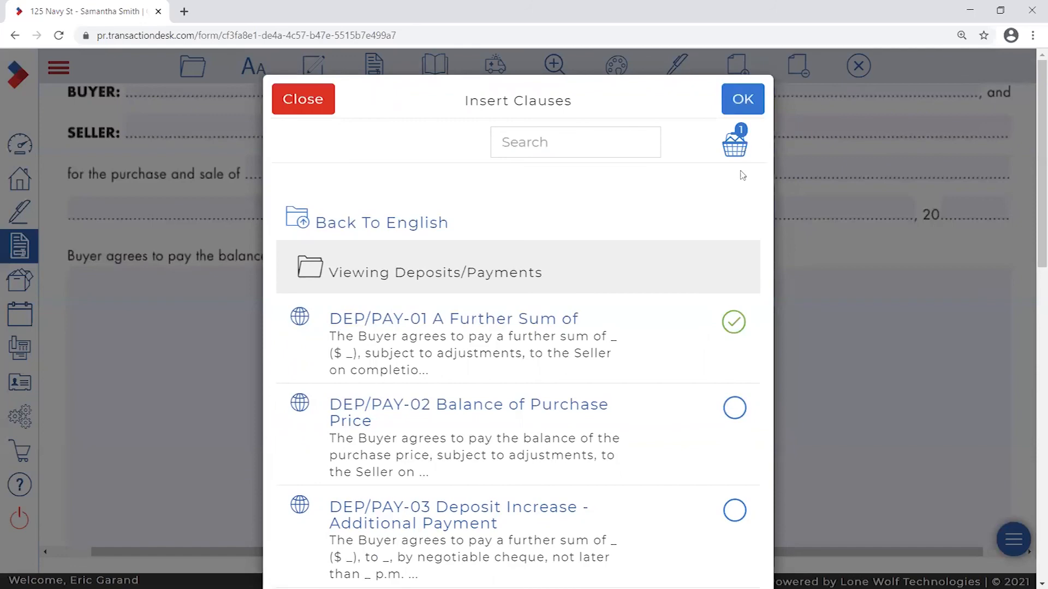
- Return to the English clause categories and open the Environmental folder
click(331, 227)
scroll(636, 304, down, 4)
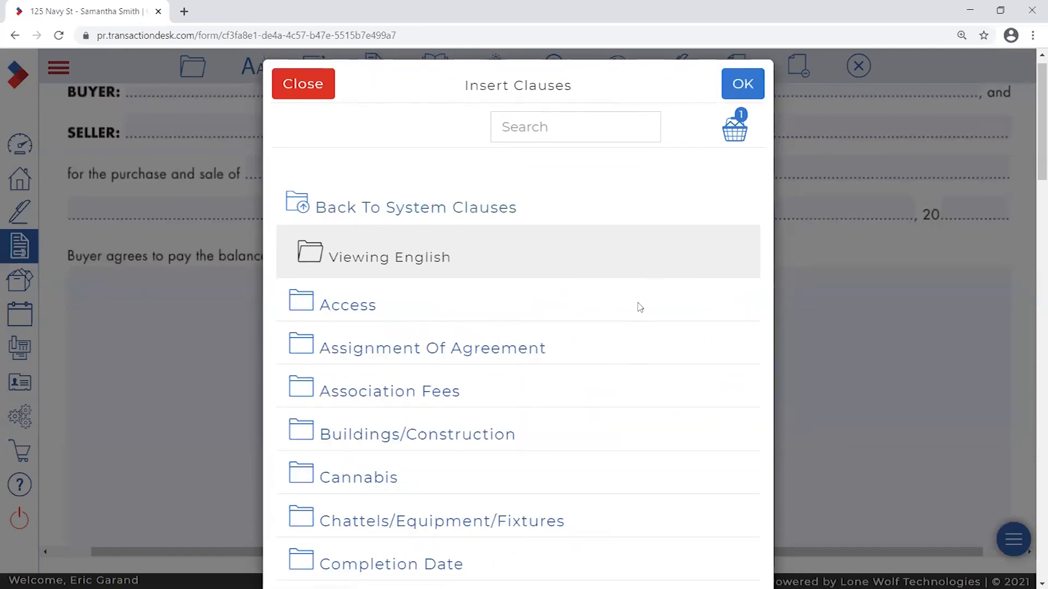
scroll(625, 319, down, 1)
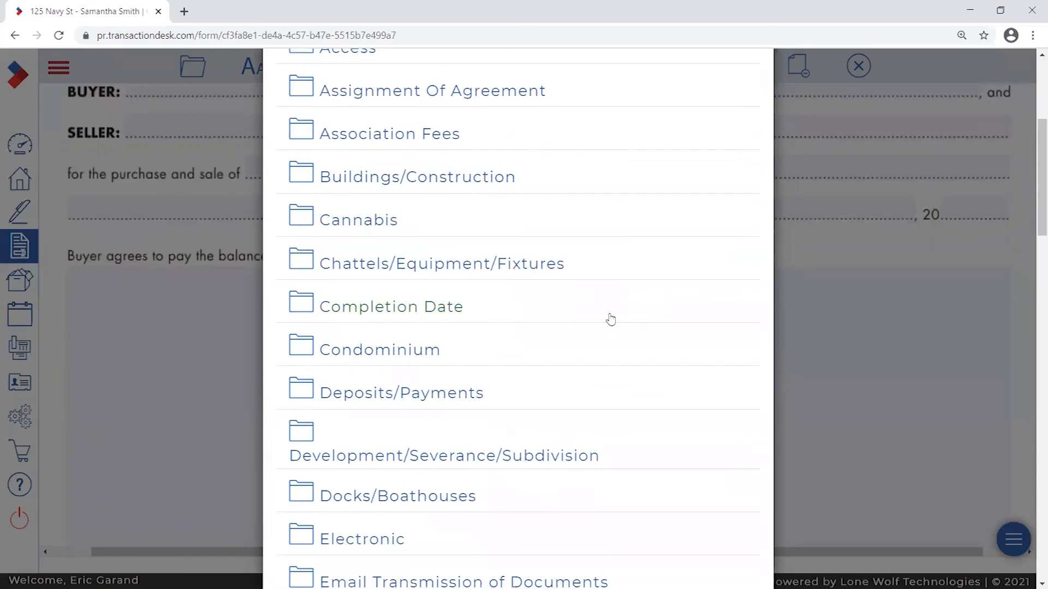
scroll(610, 319, down, 1)
right_click(580, 289)
scroll(556, 299, down, 2)
scroll(564, 268, down, 3)
click(345, 289)
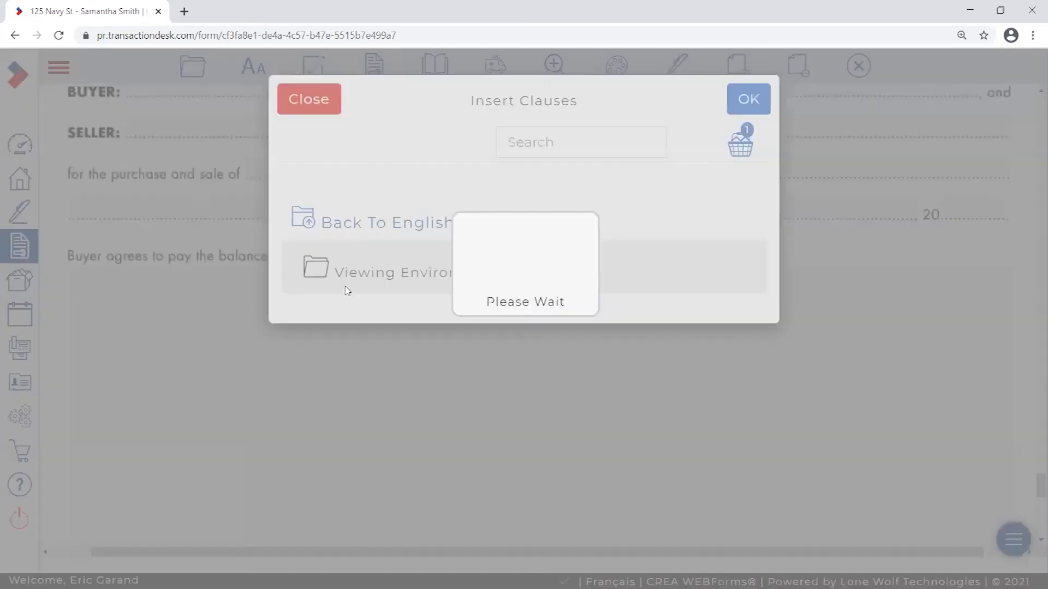
scroll(637, 259, down, 3)
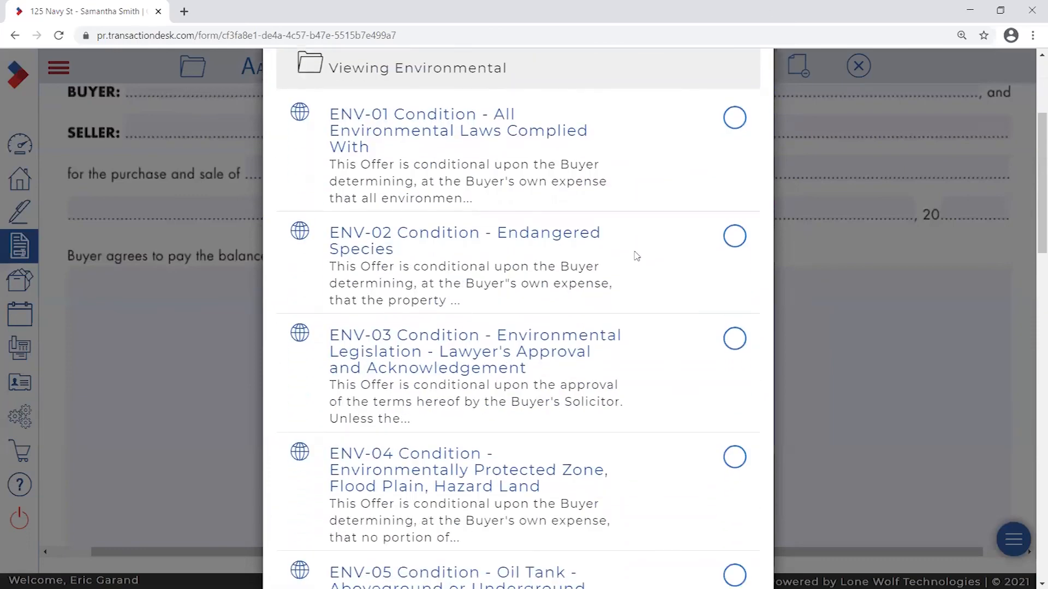
- Choose ENV-01 through ENV-07 and bring up the Selected Clauses Basket
click(734, 117)
click(734, 236)
click(735, 338)
scroll(682, 322, down, 3)
click(735, 322)
click(735, 437)
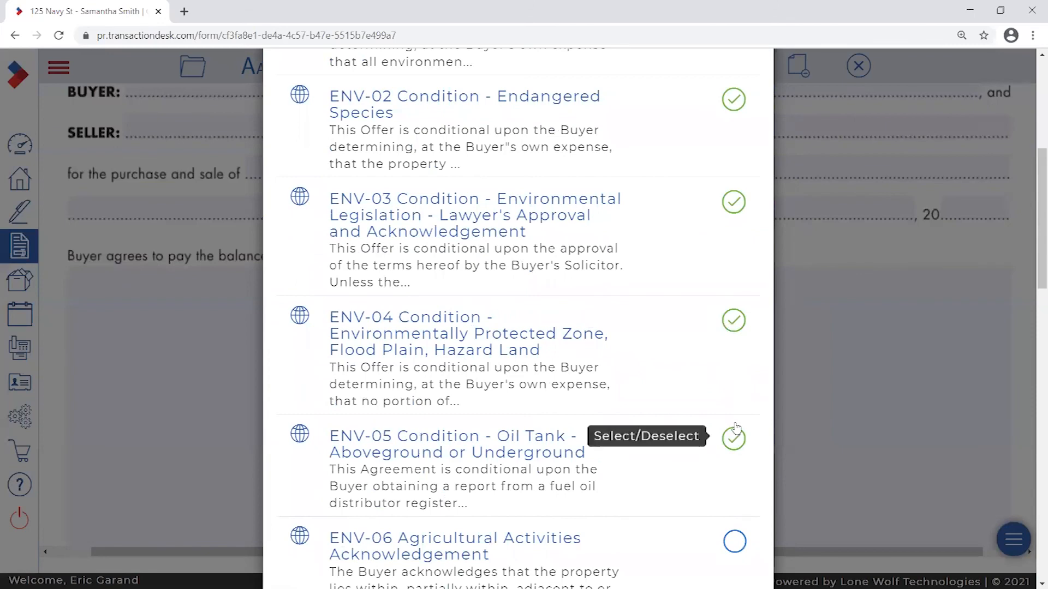
scroll(708, 355, down, 2)
click(735, 405)
scroll(676, 377, down, 2)
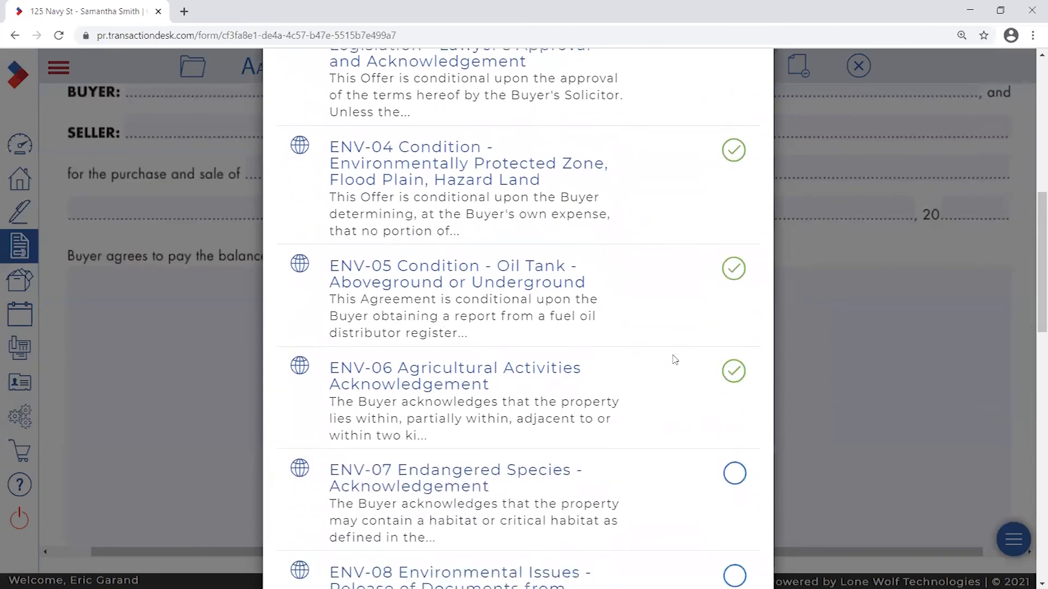
click(734, 438)
scroll(663, 404, up, 10)
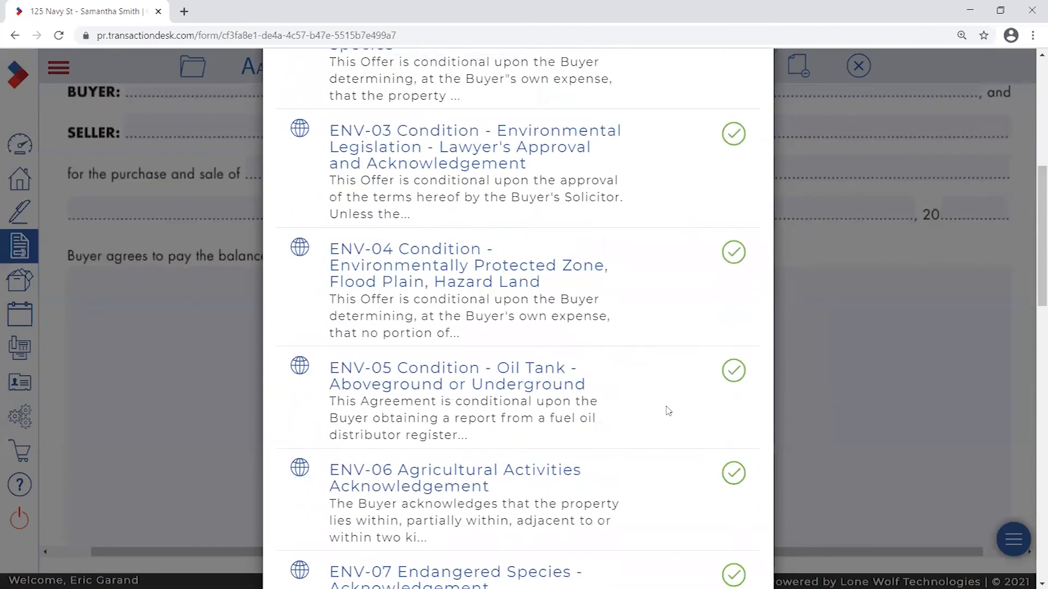
click(734, 145)
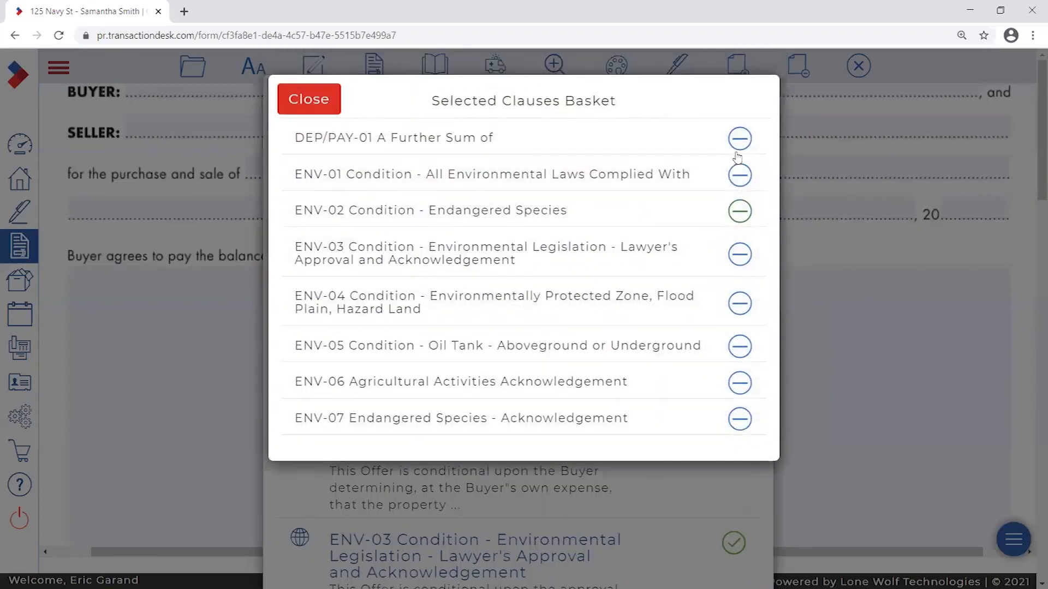
- Remove ENV-07 from the Selected Clauses Basket and close the basket
click(740, 419)
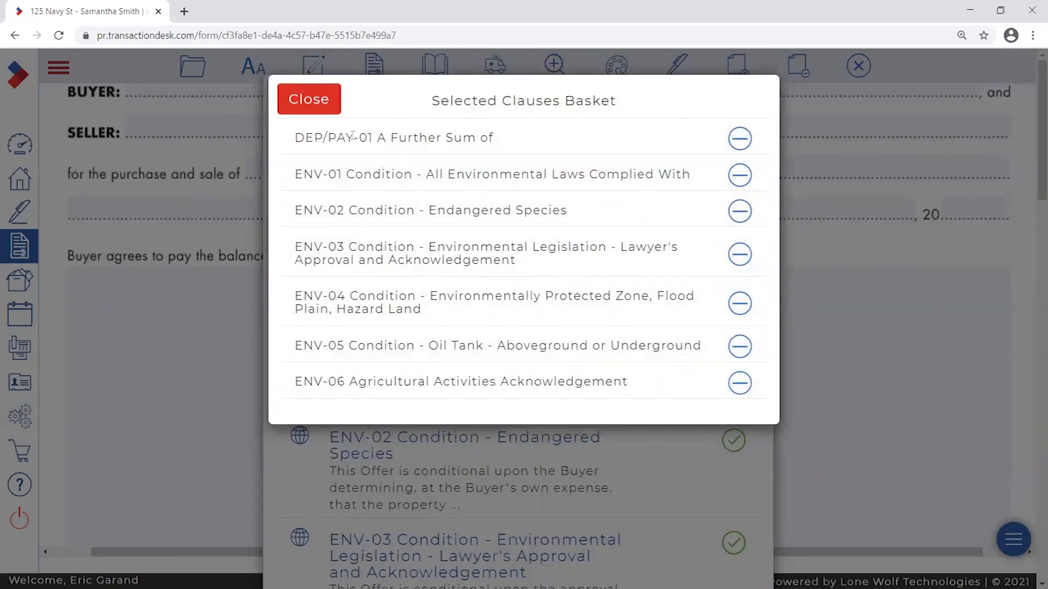
drag(356, 140, 399, 169)
drag(334, 168, 450, 383)
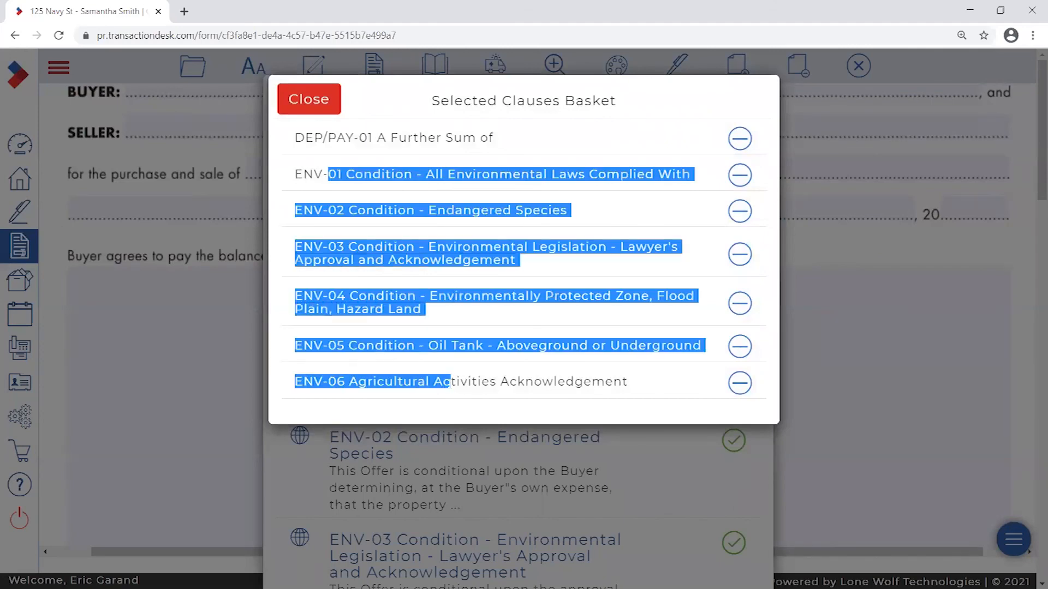
click(477, 141)
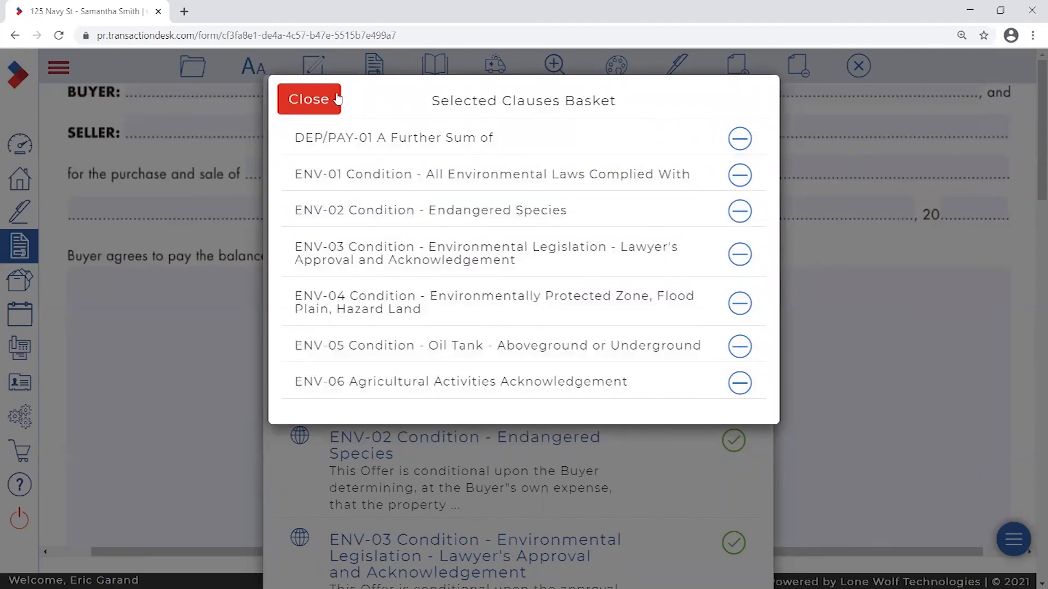
click(337, 99)
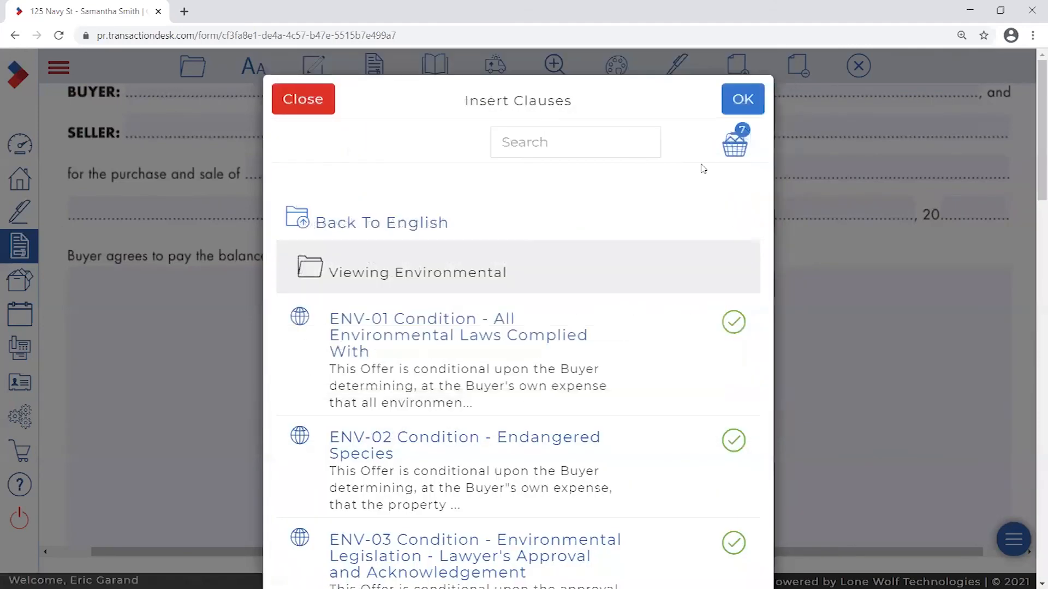
- Insert the chosen clauses into the form, accepting extra pages for the overflow text
click(741, 102)
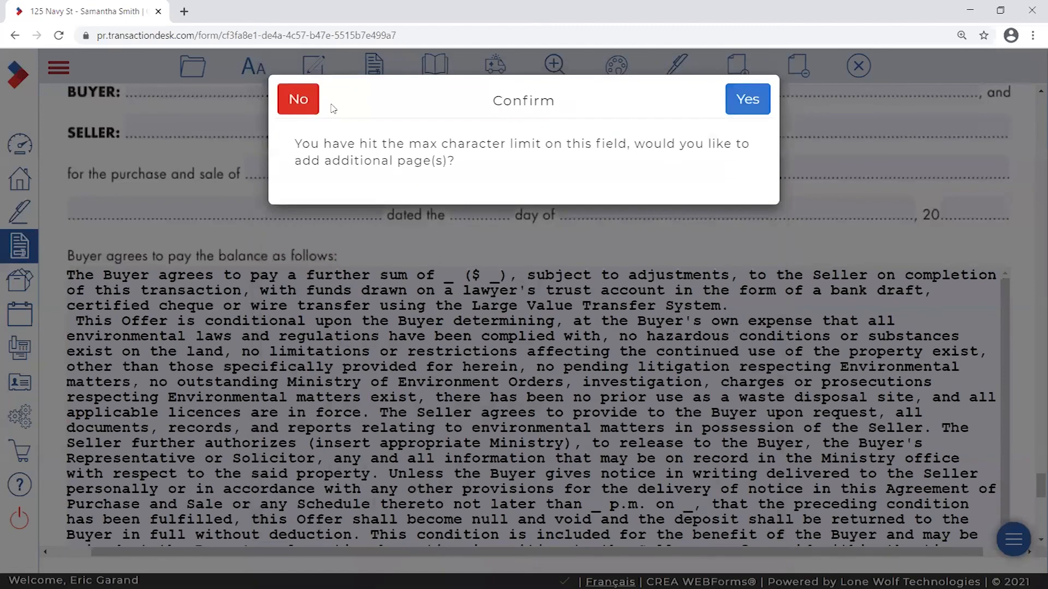
drag(296, 143, 735, 164)
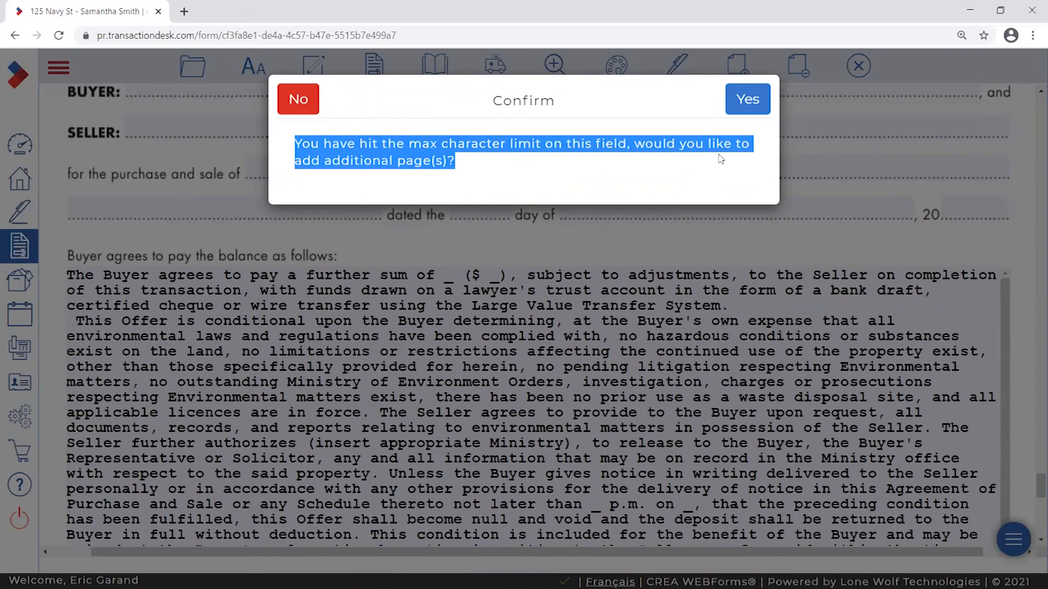
click(475, 162)
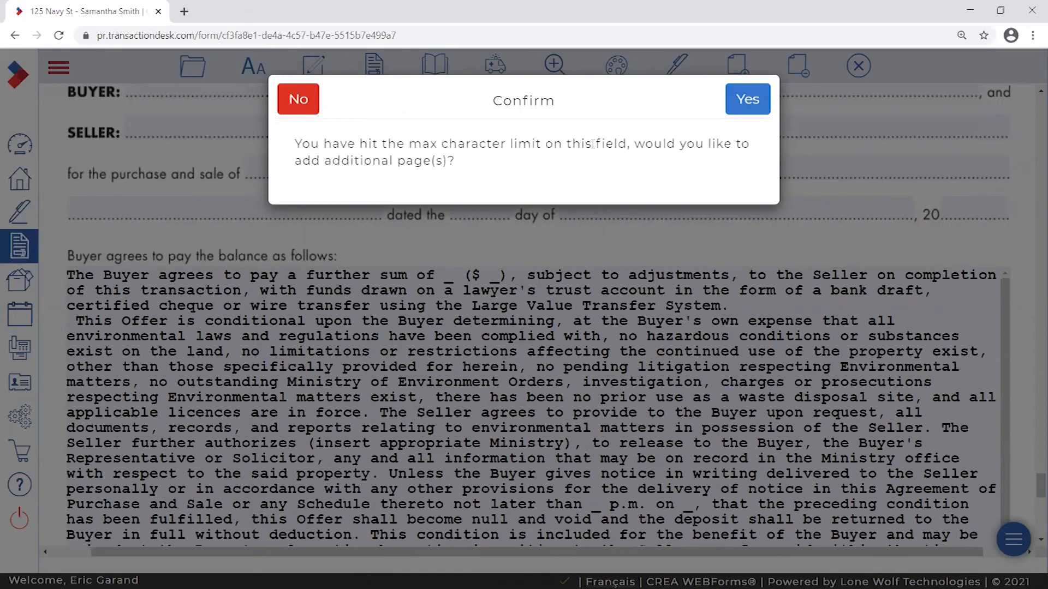
click(748, 105)
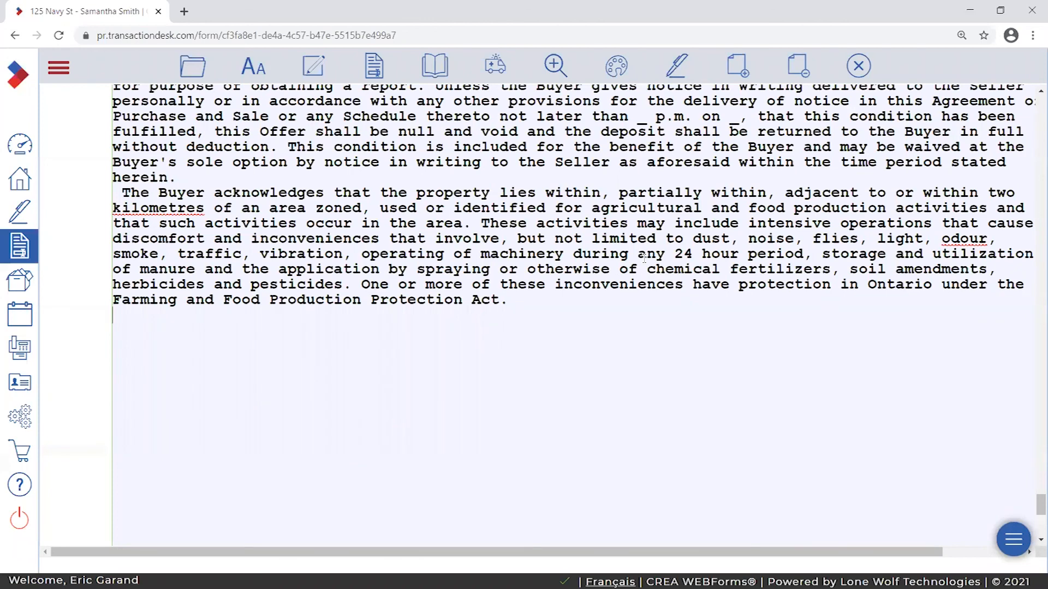
- Jump to page 7 to see how the inserted clauses continue
click(429, 64)
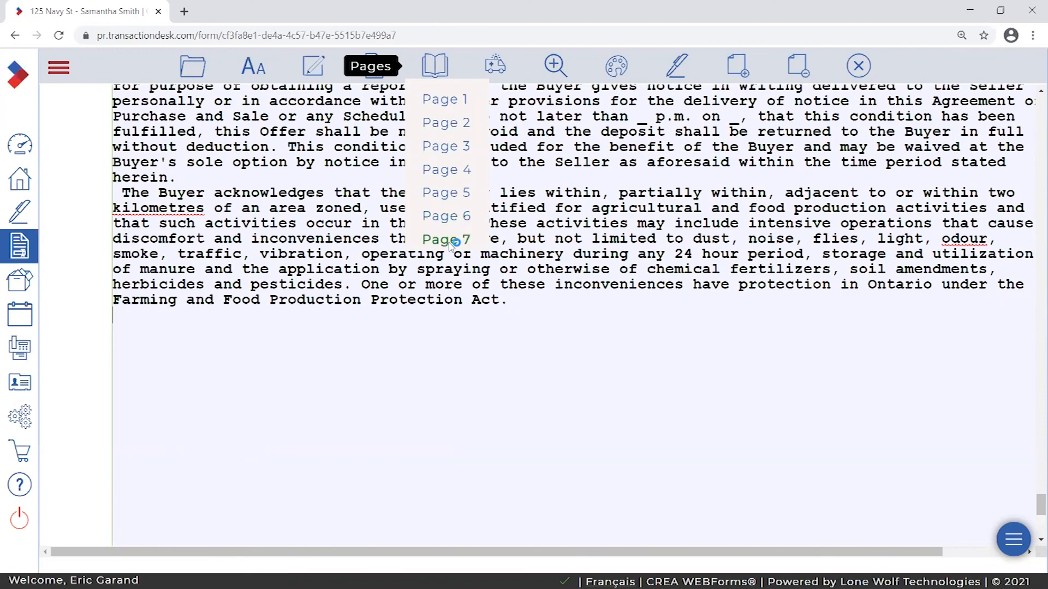
click(446, 240)
scroll(91, 404, up, 2)
drag(479, 552, 521, 554)
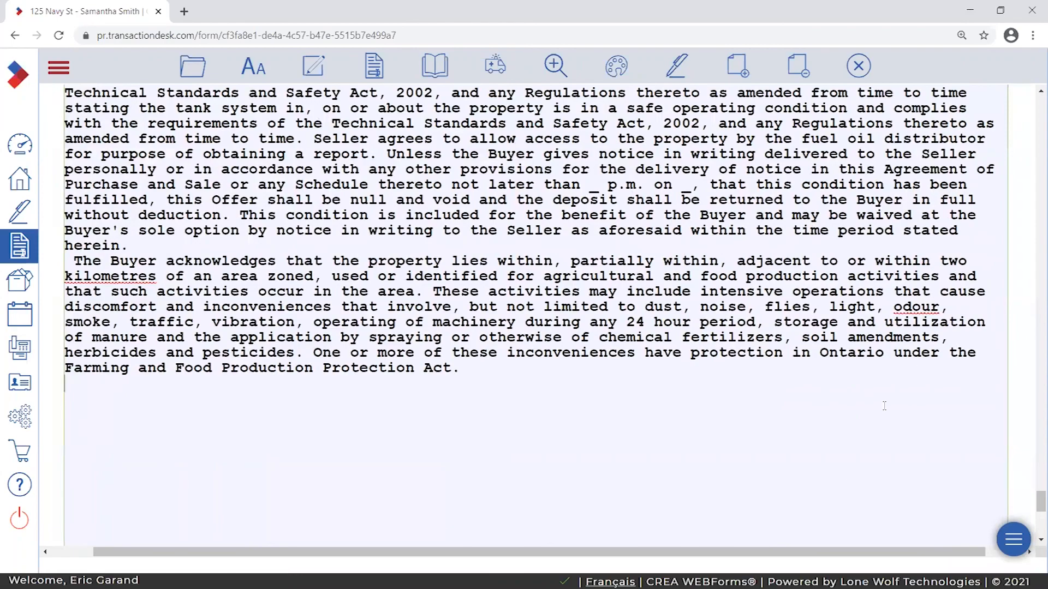
- Scroll back to page 6's conditions box, where the text breaks at 'This Agreemen-'
drag(1034, 501, 1033, 456)
scroll(986, 240, down, 2)
scroll(986, 240, up, 2)
drag(1034, 455, 1033, 438)
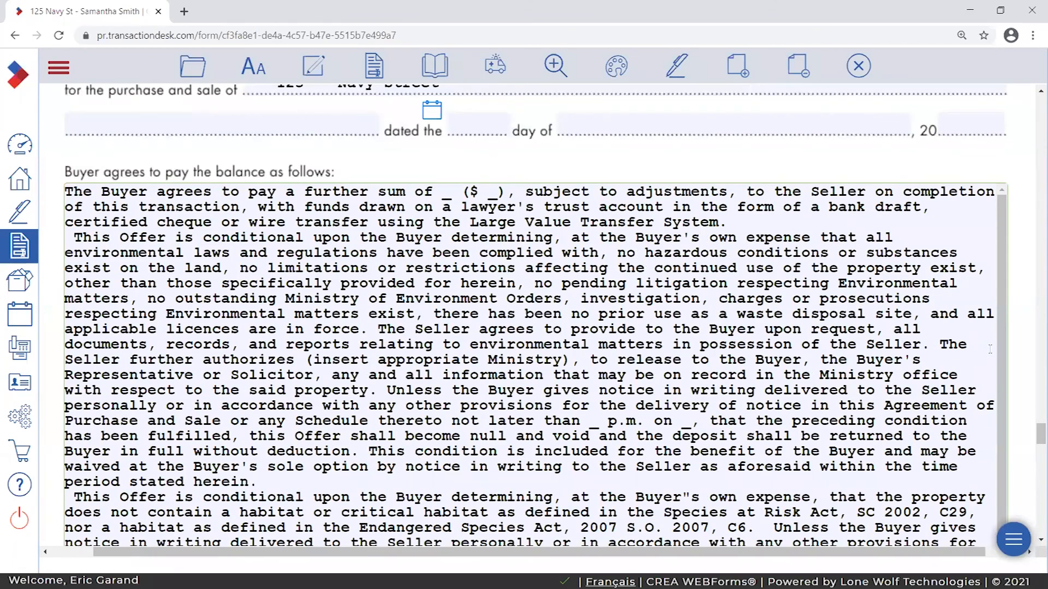
scroll(989, 349, down, 2)
scroll(989, 350, up, 2)
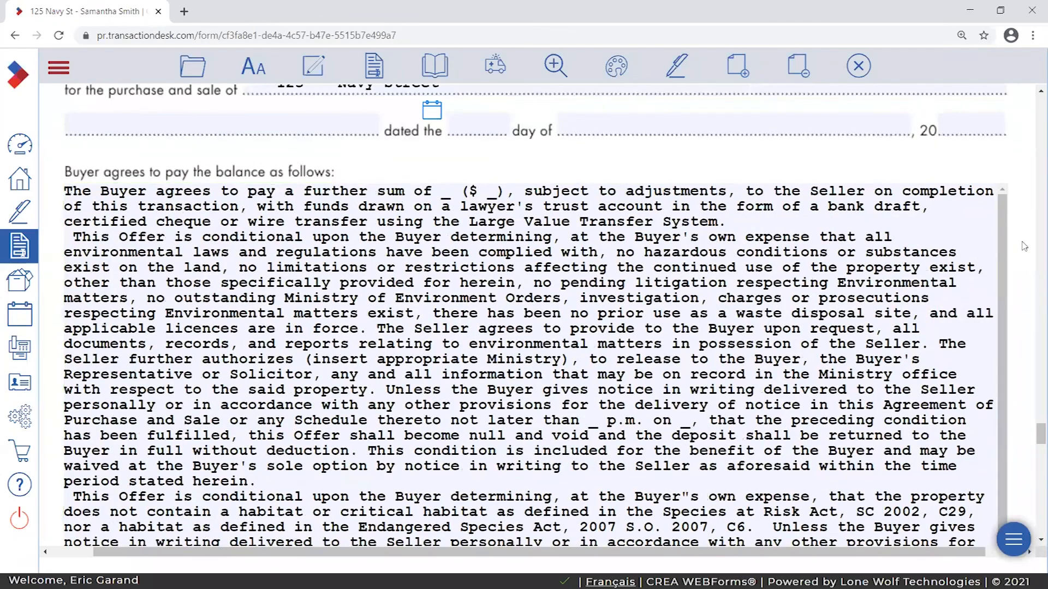
drag(1034, 438, 1033, 456)
drag(1005, 389, 1001, 311)
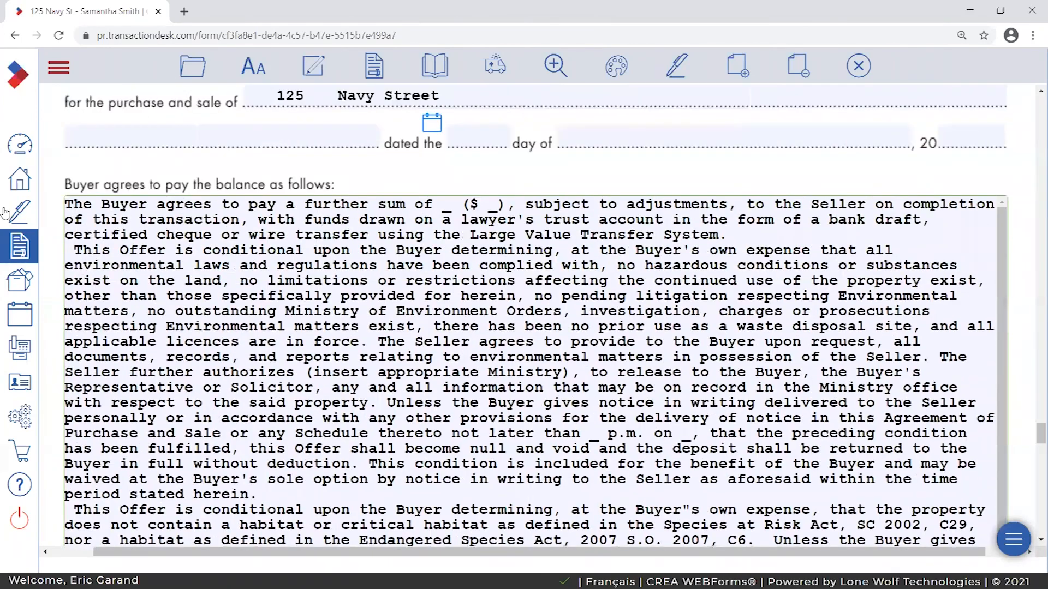
scroll(895, 387, down, 3)
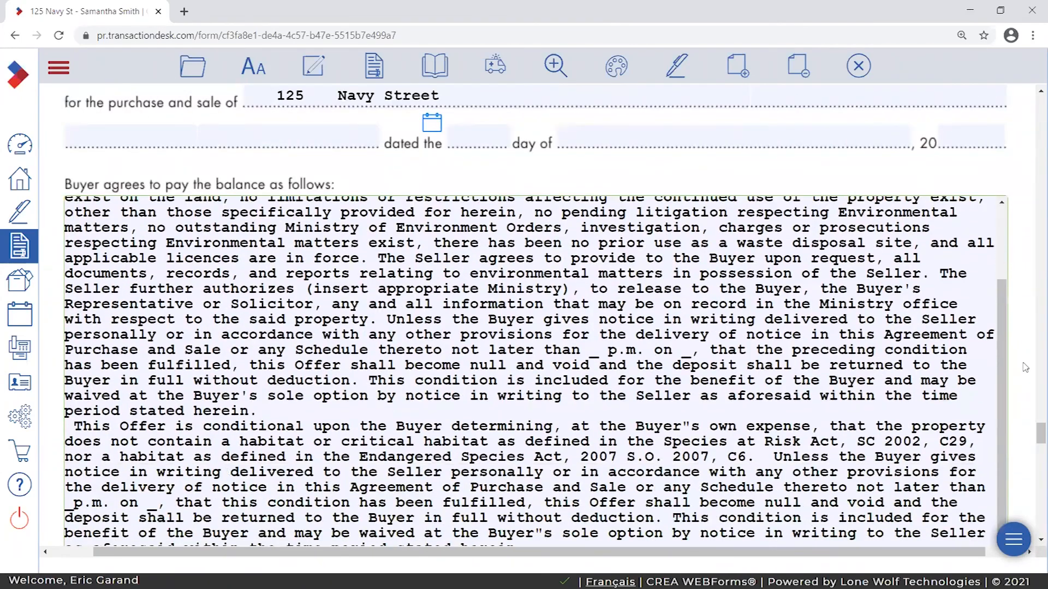
scroll(1025, 365, down, 10)
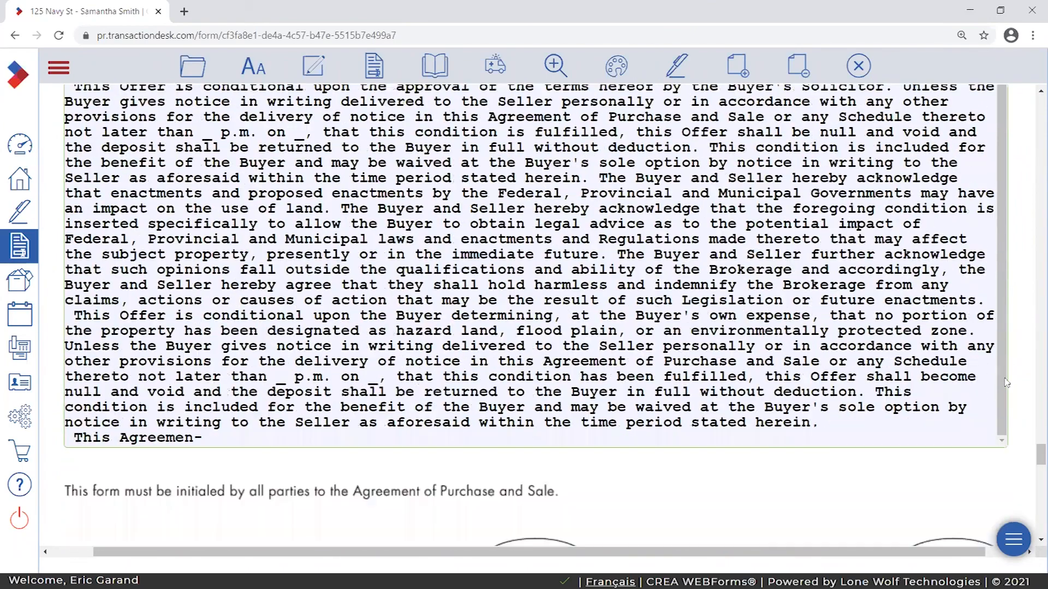
scroll(1007, 383, down, 1)
- Cut the broken-off 'This Agreemen-' line from the end of page 6's clause box
double_click(79, 369)
click(155, 370)
scroll(212, 411, down, 5)
scroll(212, 410, down, 6)
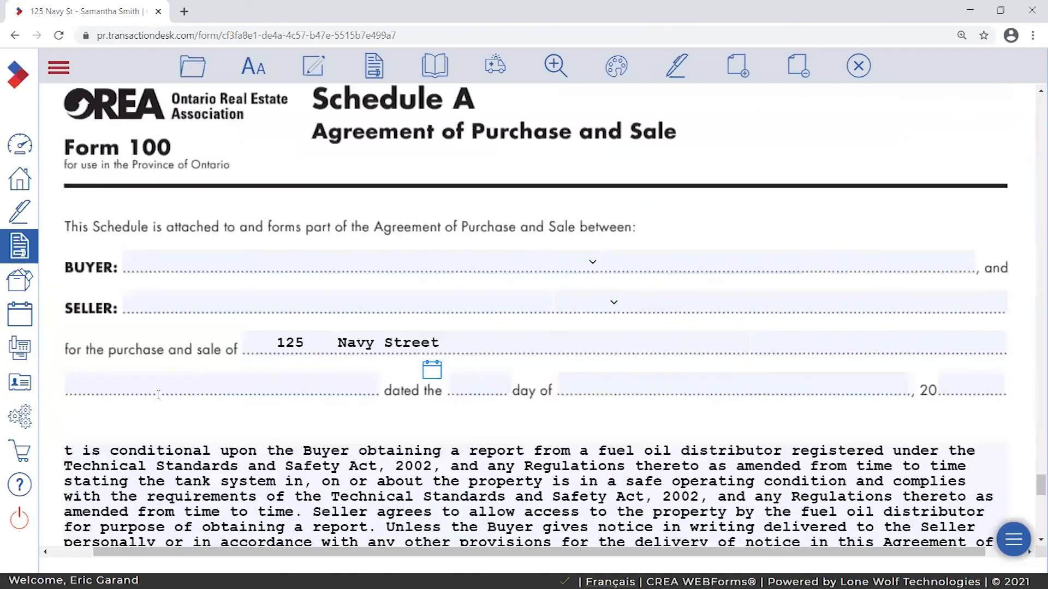
scroll(186, 393, up, 5)
scroll(185, 393, up, 5)
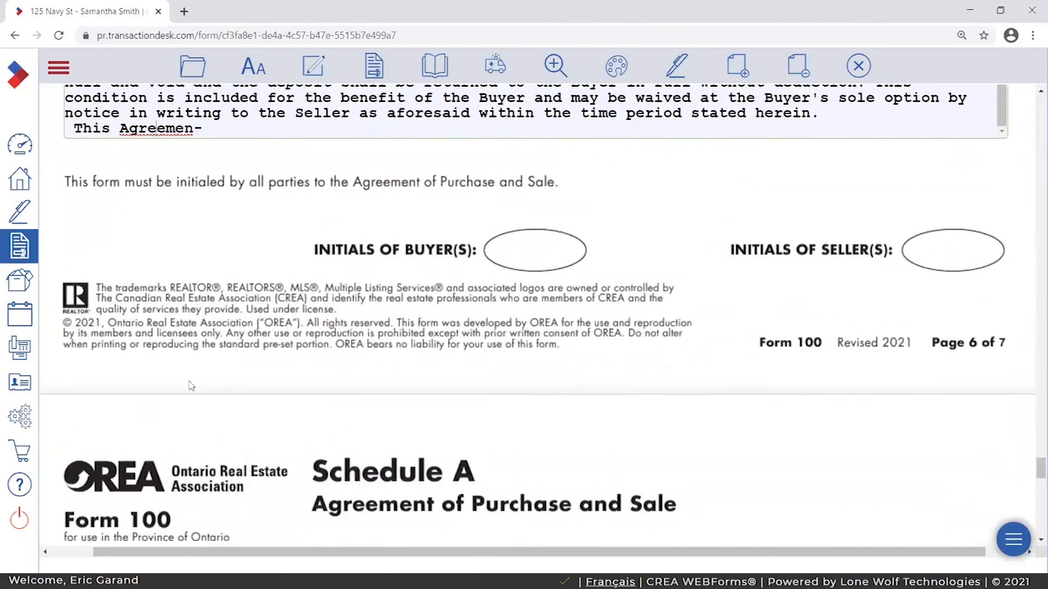
right_click(74, 301)
click(67, 303)
drag(64, 301, 225, 304)
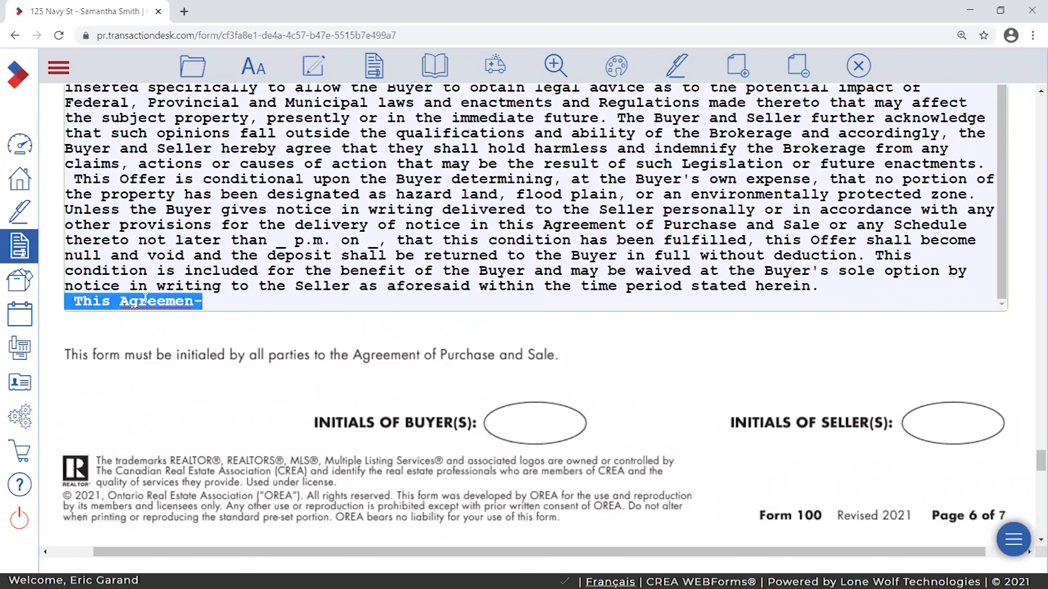
drag(67, 177, 115, 179)
click(79, 305)
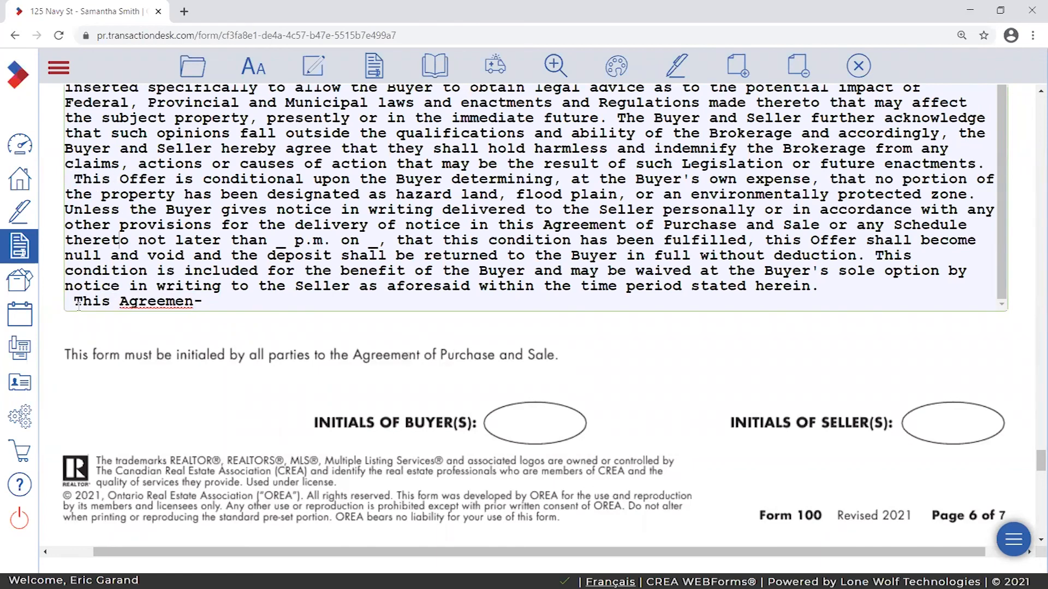
drag(64, 303, 203, 303)
key(ctrl+c)
right_click(153, 305)
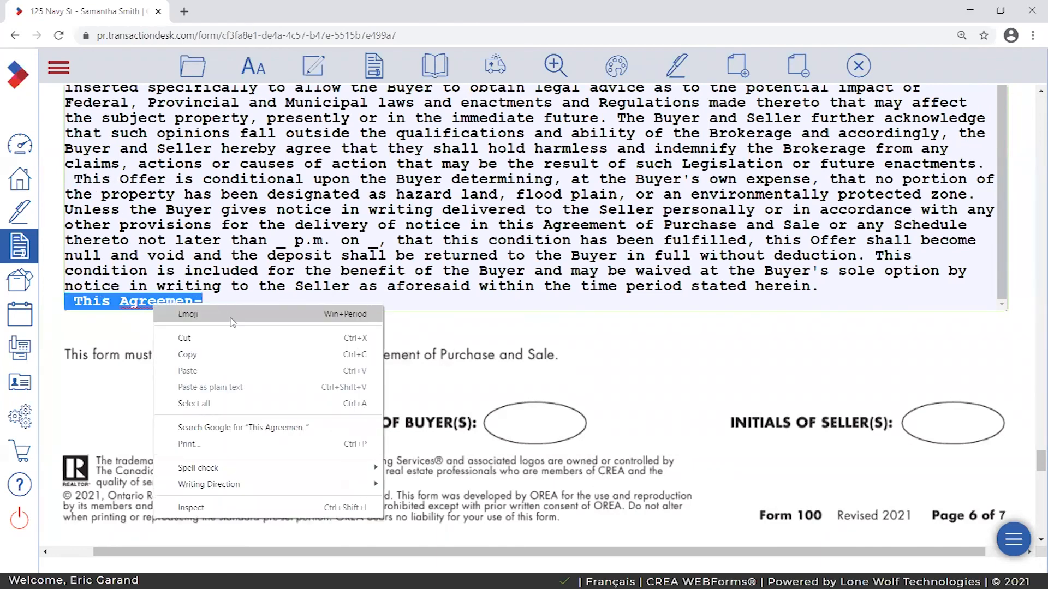
click(224, 339)
- Paste it atop page 7's clause, rejoin 'This Agreement', and add a blank line before the farming clause
scroll(279, 385, down, 10)
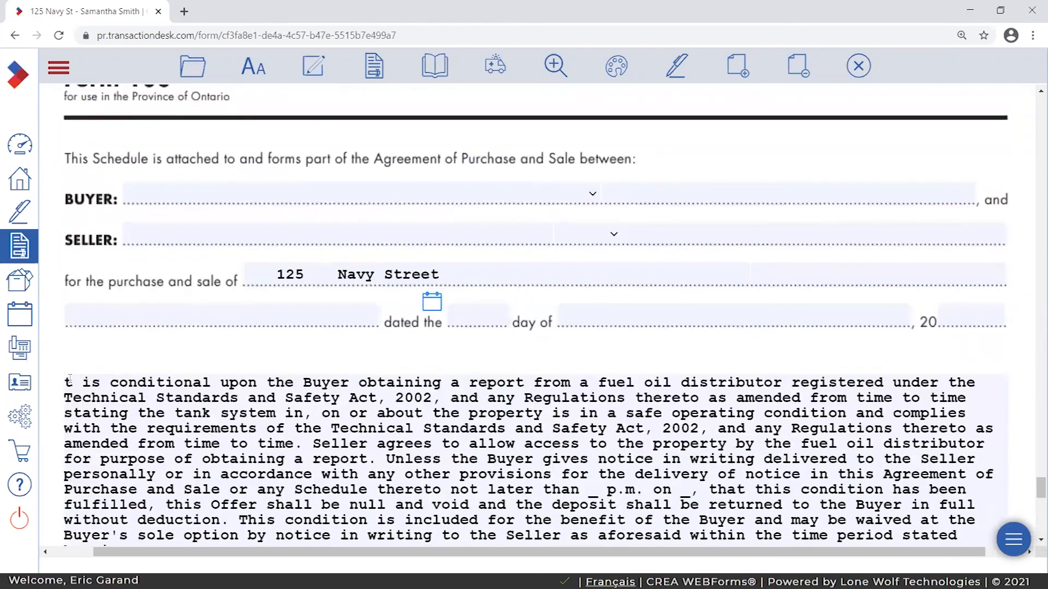
click(69, 379)
key(Return)
key(Return)
right_click(105, 387)
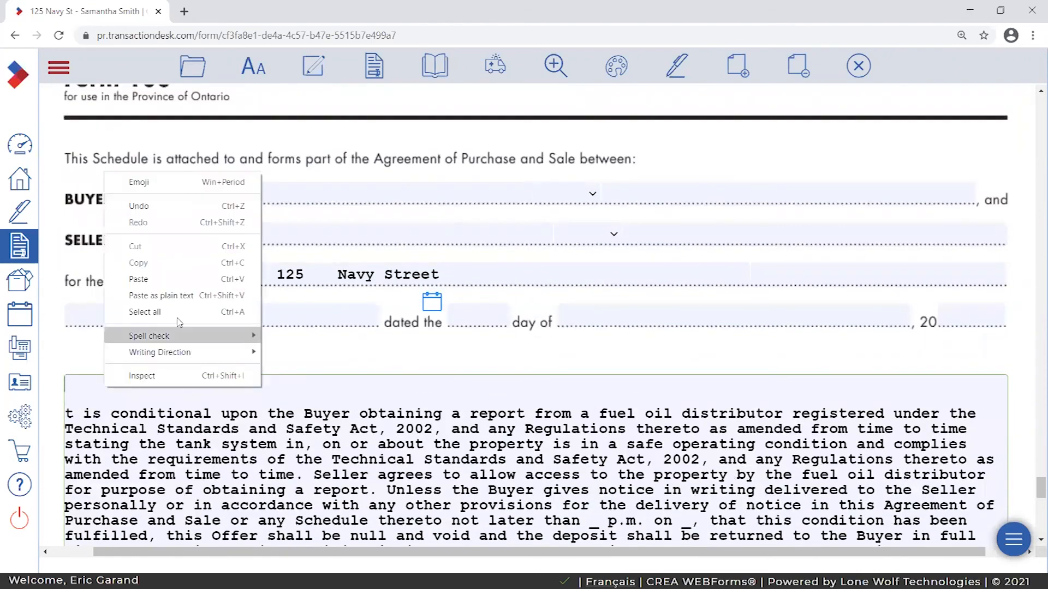
click(163, 279)
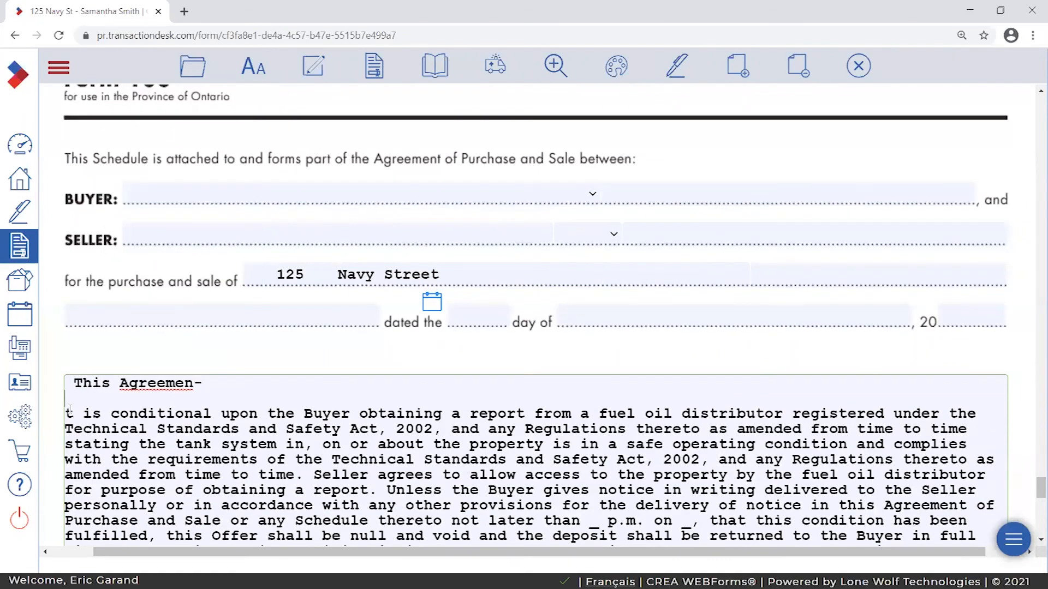
key(Delete)
key(Delete)
key(BackSpace)
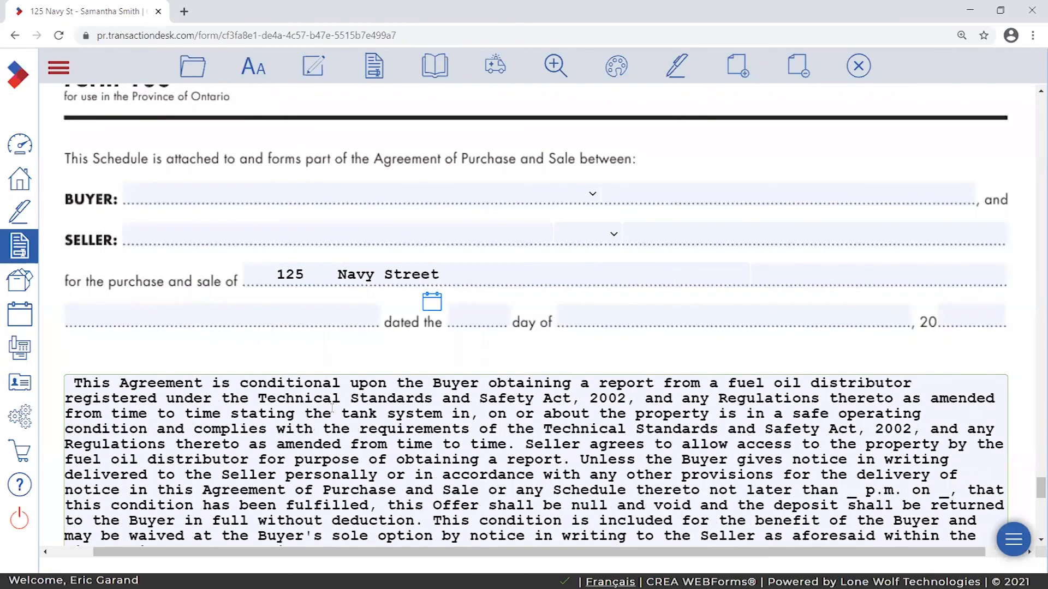
scroll(178, 383, down, 4)
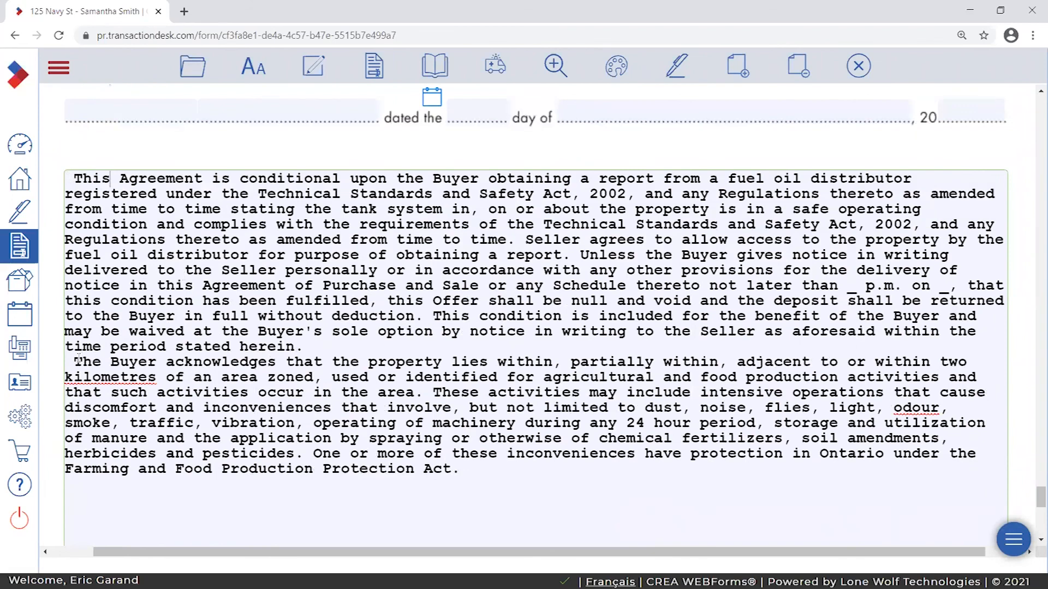
key(Return)
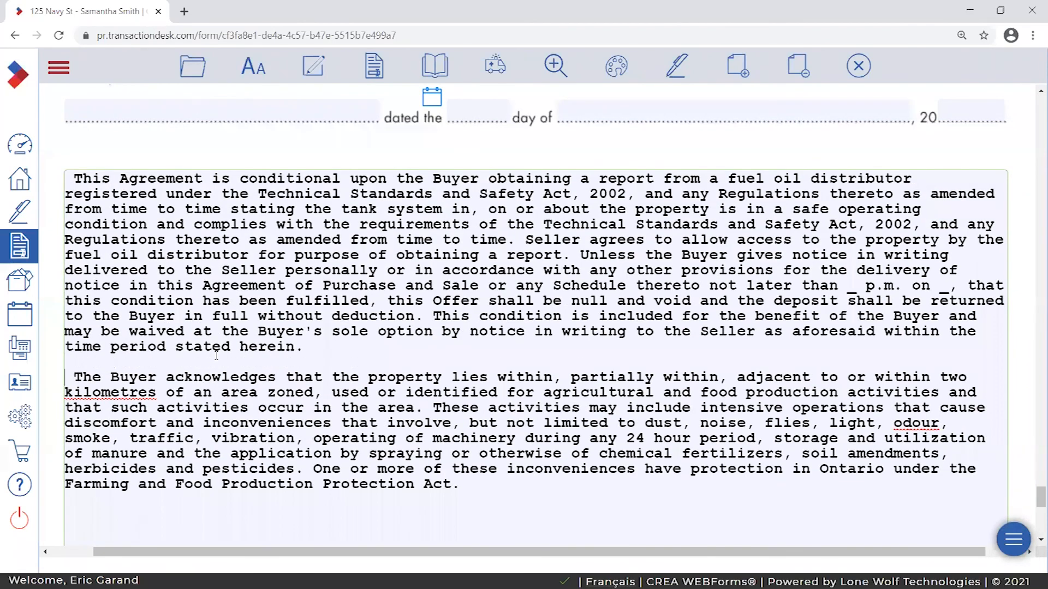
- Scroll to the last paragraph of the previous page's clause box, starting at 'This Offer'
scroll(326, 383, up, 1)
scroll(374, 295, down, 1)
scroll(616, 326, up, 14)
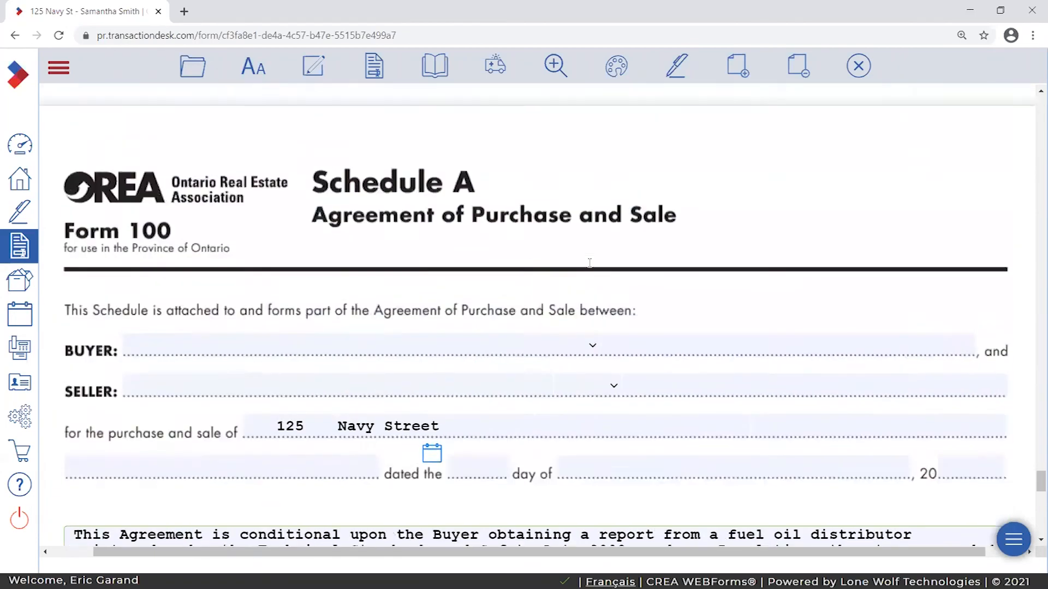
scroll(519, 355, up, 2)
scroll(736, 404, down, 2)
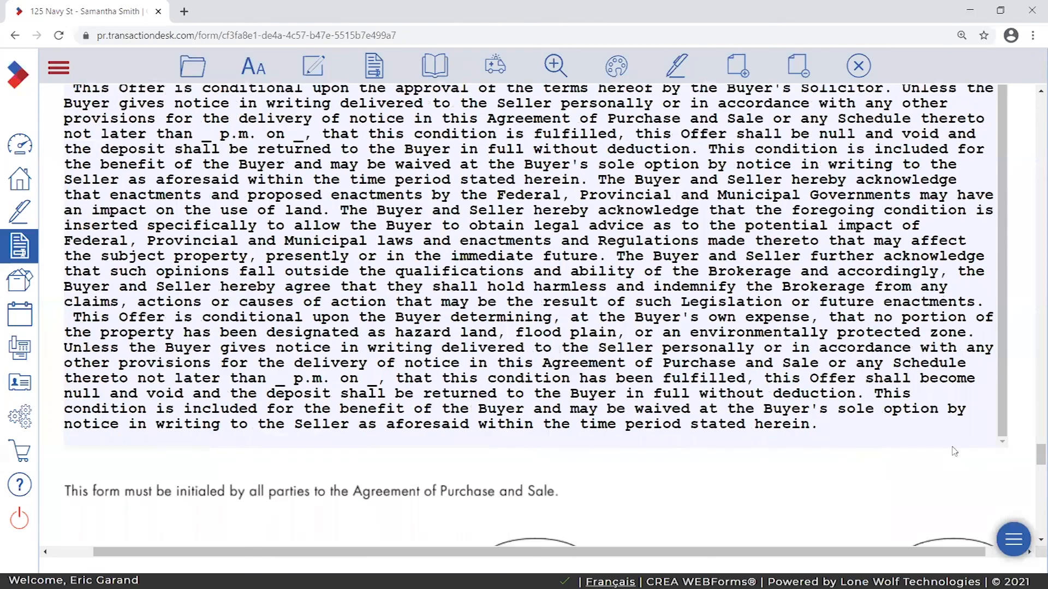
scroll(1025, 440, up, 1)
mouse_move(1003, 391)
mouse_down()
mouse_move(1003, 283)
mouse_move(1003, 410)
mouse_up()
scroll(1017, 328, up, 2)
scroll(1023, 331, down, 2)
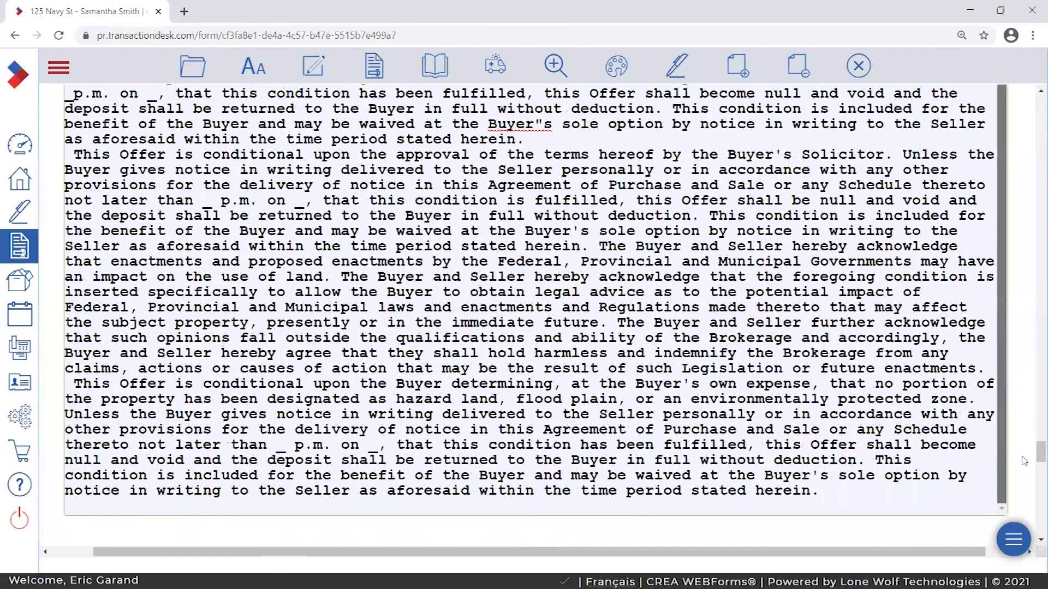
scroll(1016, 290, up, 2)
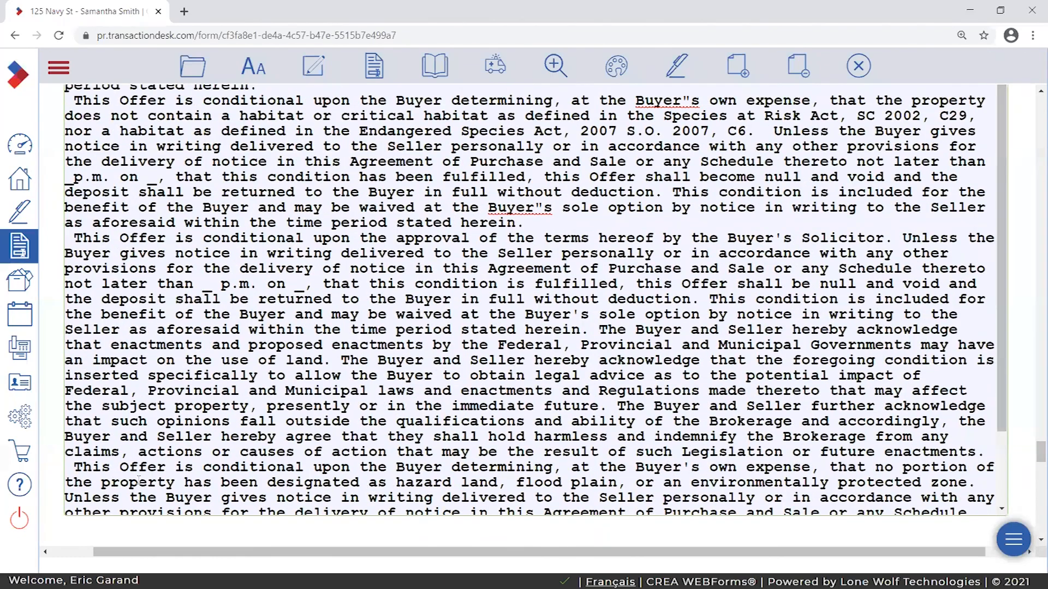
drag(78, 466, 117, 453)
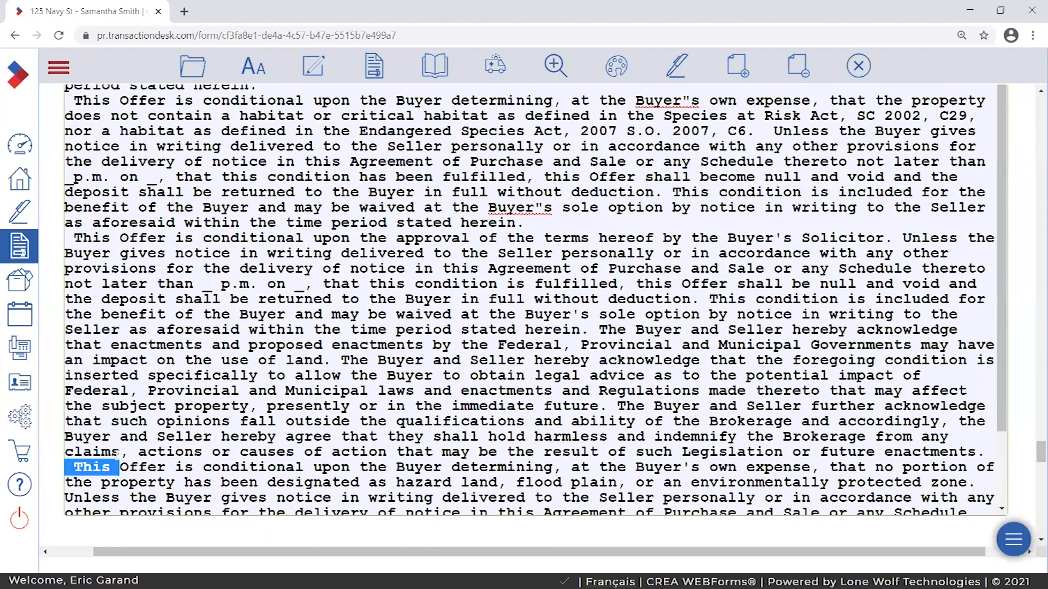
- Select the whole hazard-land clause from 'This Offer' through 'herein.'
scroll(392, 458, up, 5)
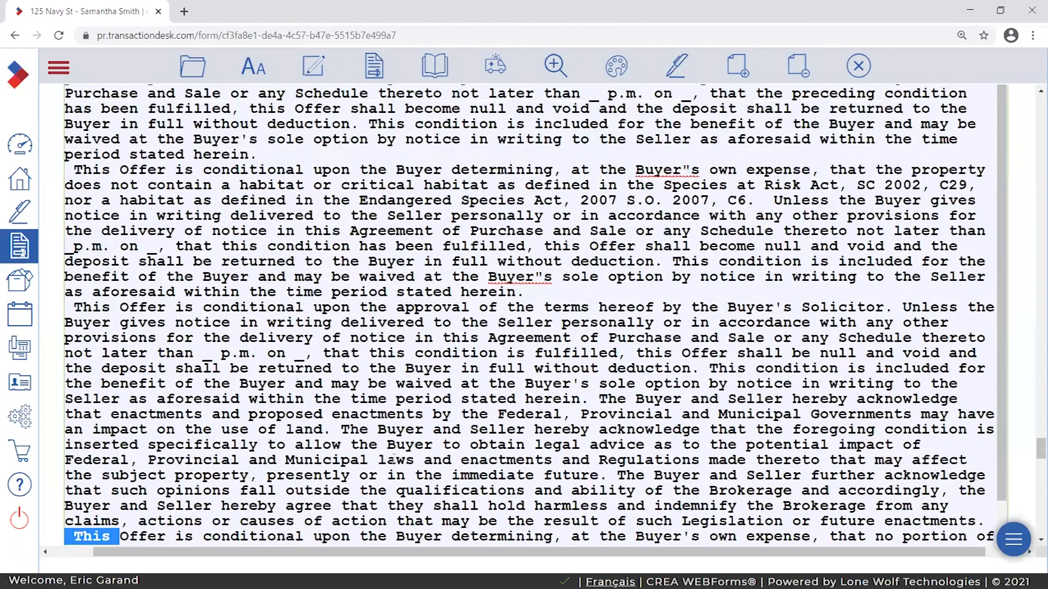
scroll(393, 458, down, 4)
scroll(1030, 300, down, 3)
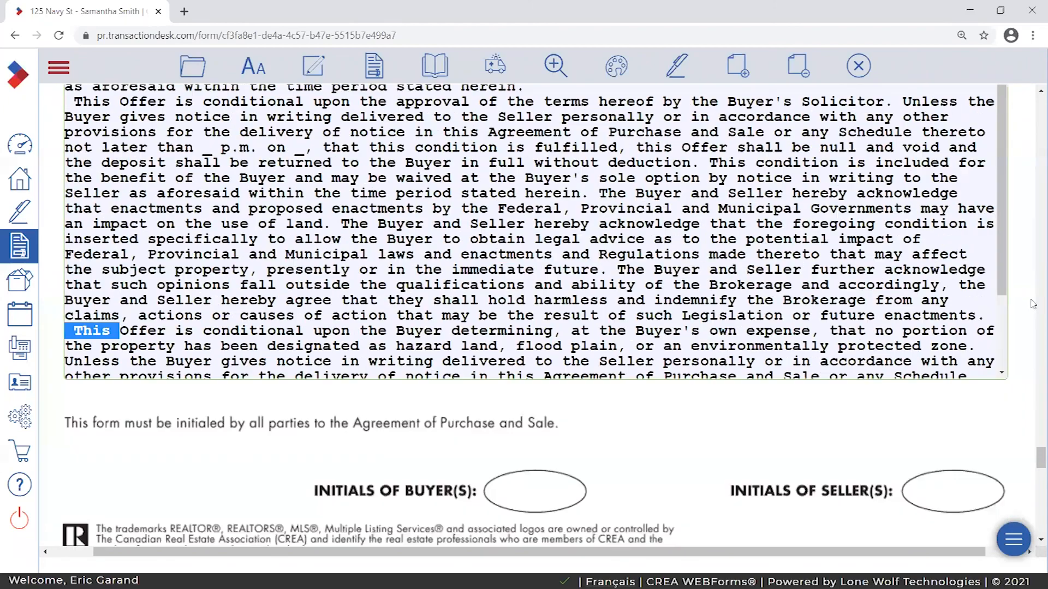
scroll(1027, 289, up, 1)
drag(1001, 278, 999, 314)
scroll(999, 314, down, 1)
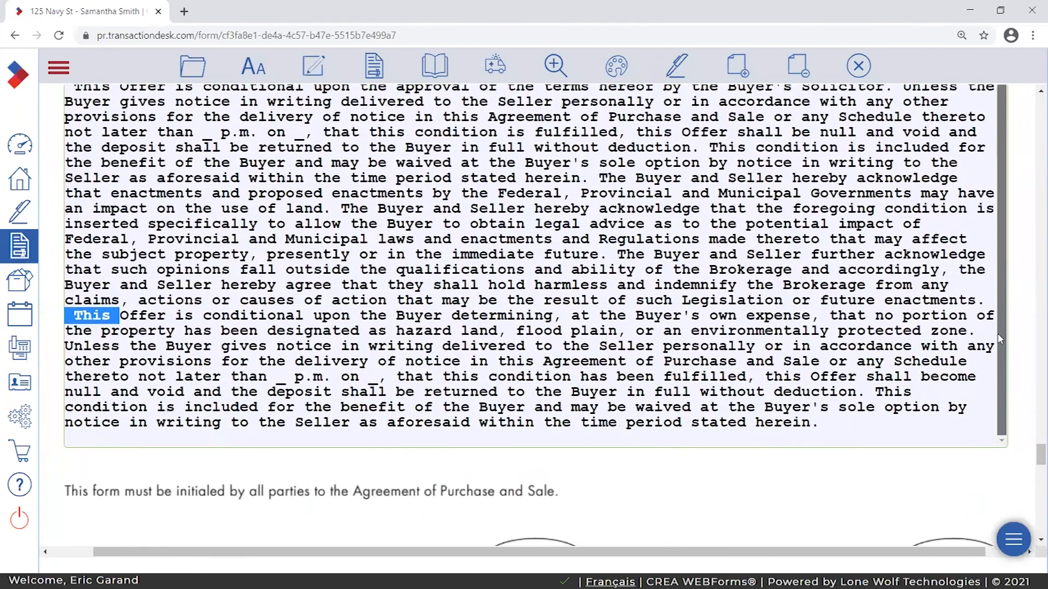
scroll(1001, 318, up, 2)
scroll(1004, 321, down, 2)
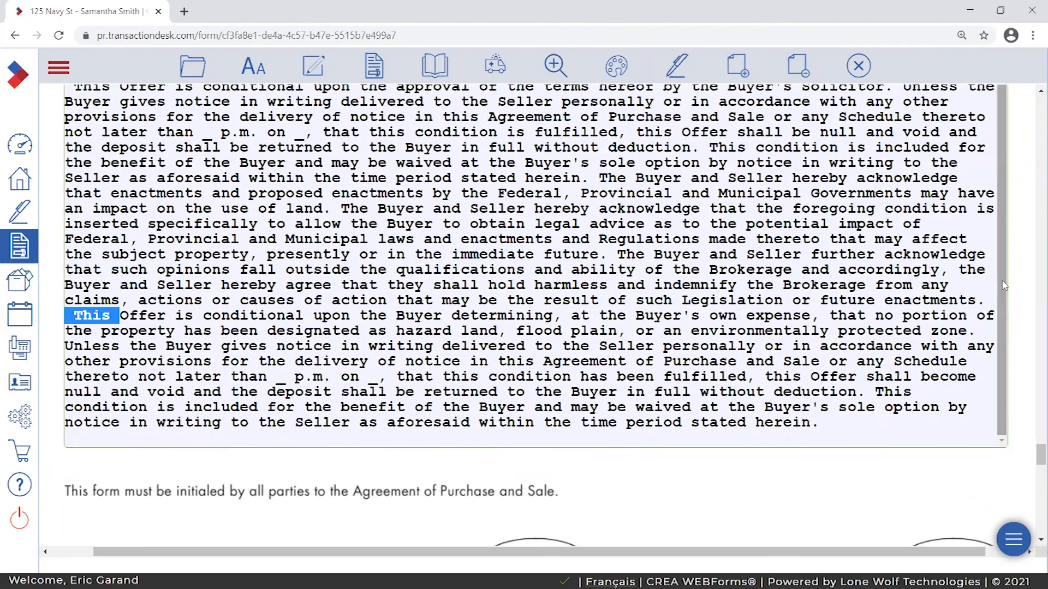
scroll(979, 270, up, 3)
scroll(1009, 207, down, 1)
scroll(998, 205, up, 1)
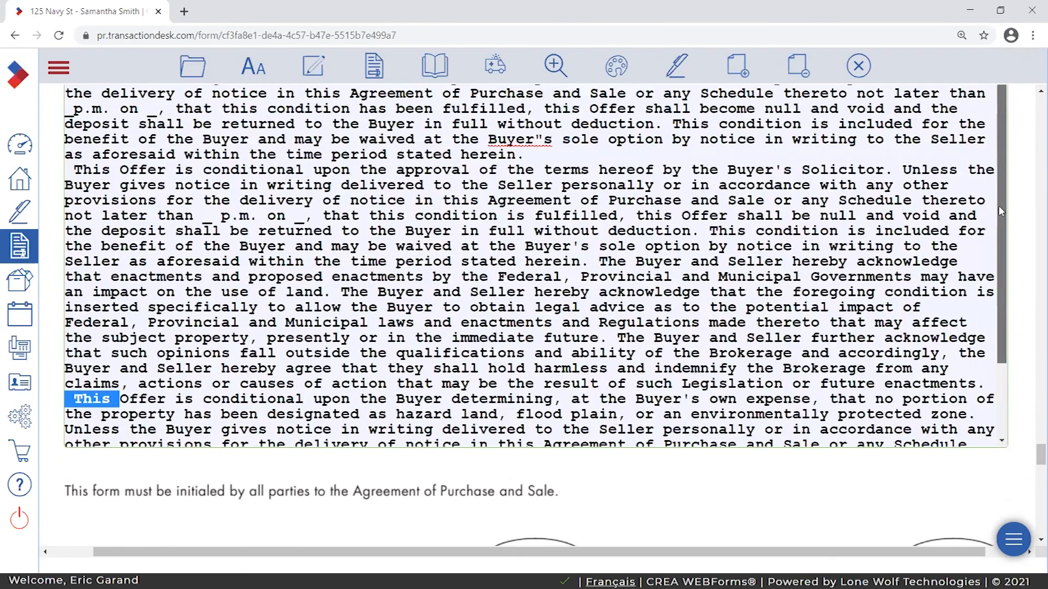
scroll(1003, 245, down, 2)
scroll(1030, 180, up, 2)
scroll(1027, 256, down, 2)
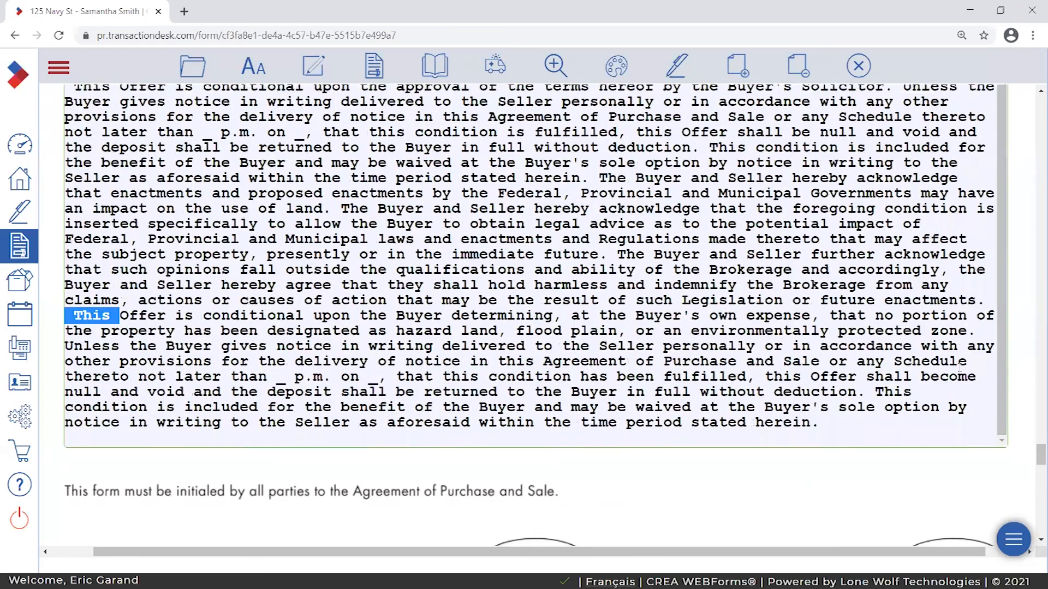
click(96, 327)
click(63, 314)
drag(65, 317, 916, 425)
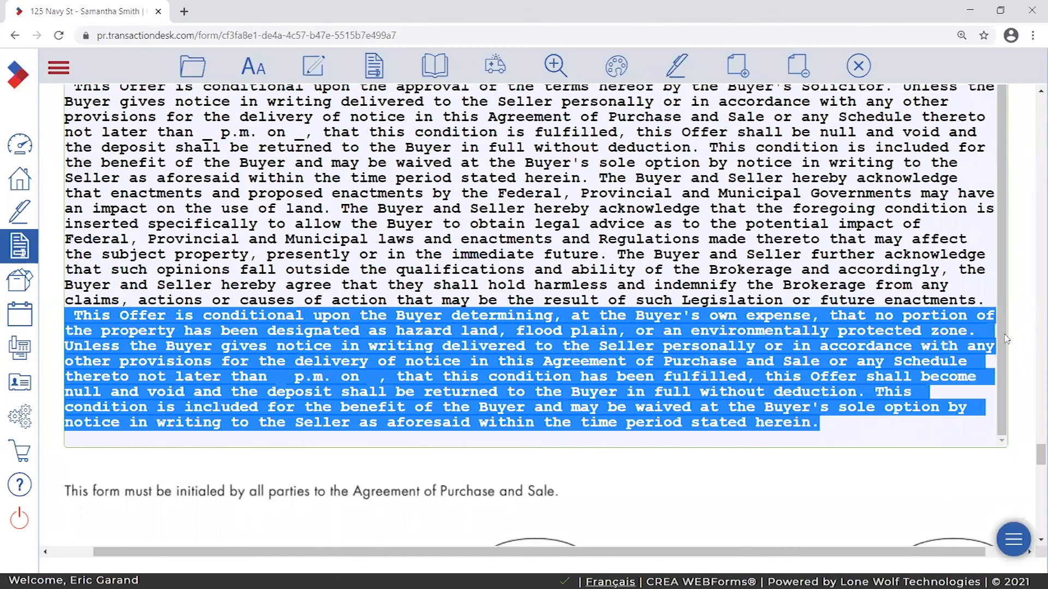
- Open the AA text-formatting panel while the hazard-land clause stays selected
scroll(1011, 337, up, 2)
scroll(1016, 260, down, 2)
scroll(1017, 319, up, 2)
scroll(1016, 311, down, 2)
scroll(1019, 349, up, 2)
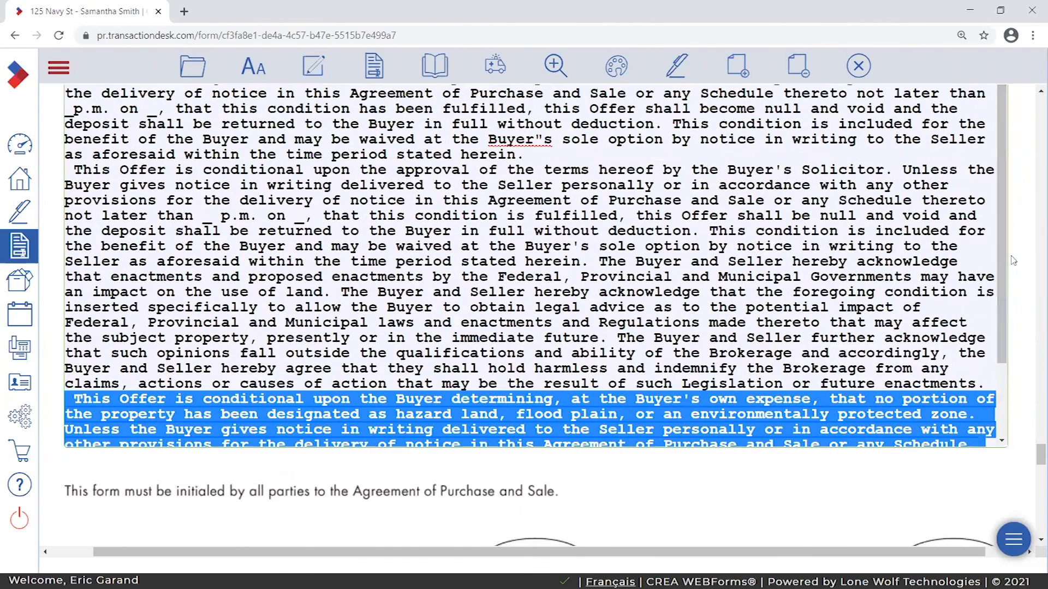
scroll(1031, 343, up, 2)
scroll(1031, 333, up, 2)
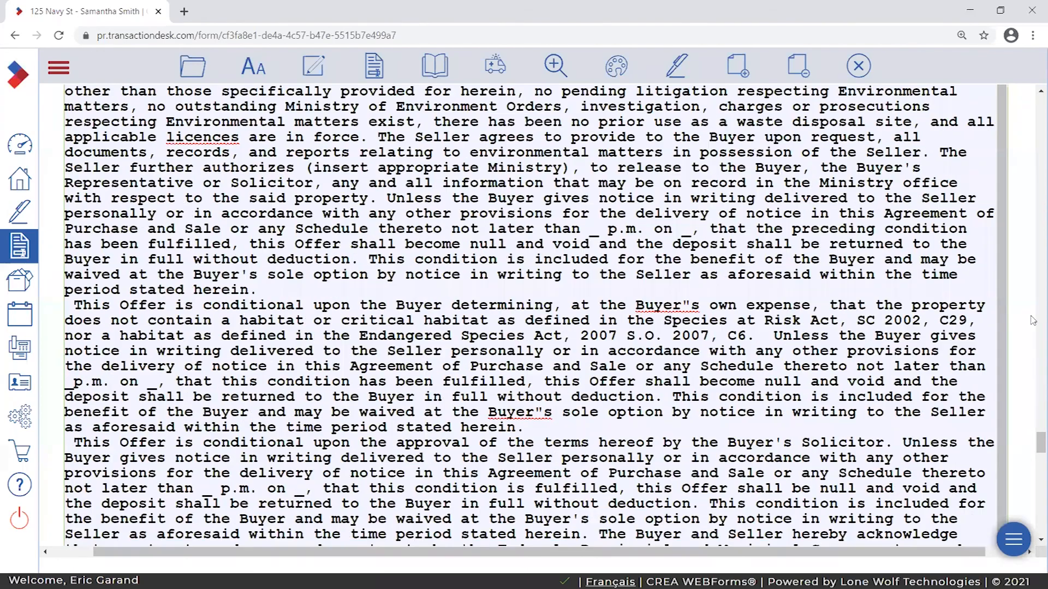
scroll(1032, 321, up, 2)
scroll(1026, 333, down, 5)
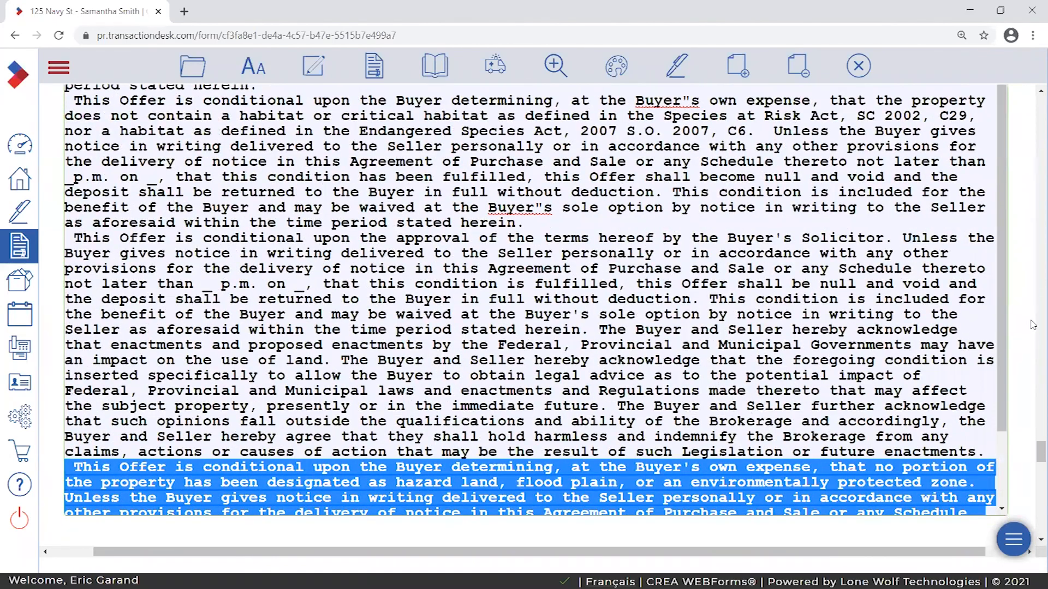
scroll(1001, 376, down, 2)
scroll(999, 379, up, 2)
scroll(1031, 403, down, 2)
scroll(1033, 404, up, 2)
click(252, 65)
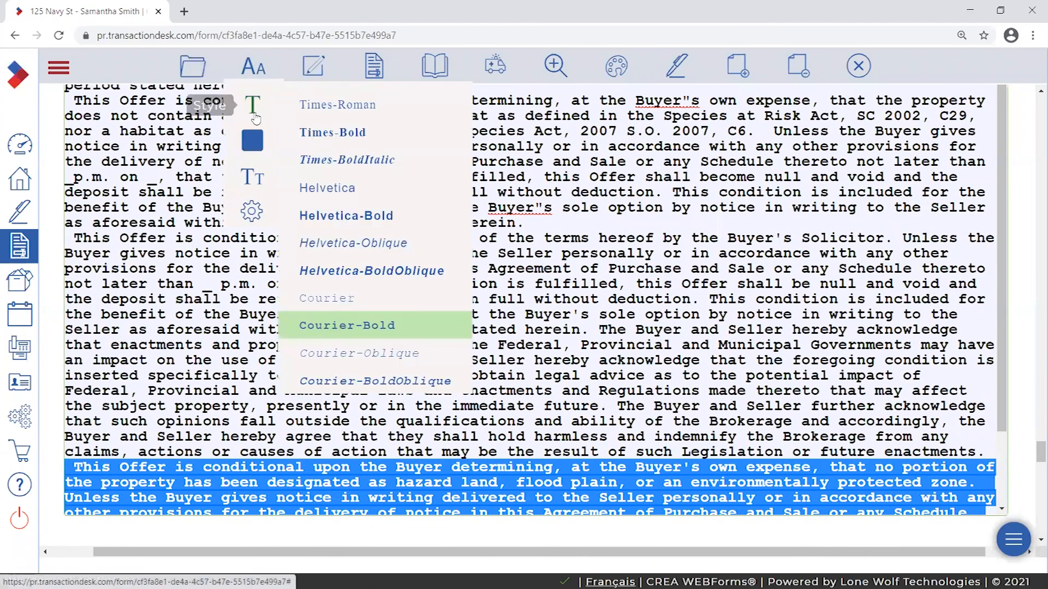
mouse_move(252, 176)
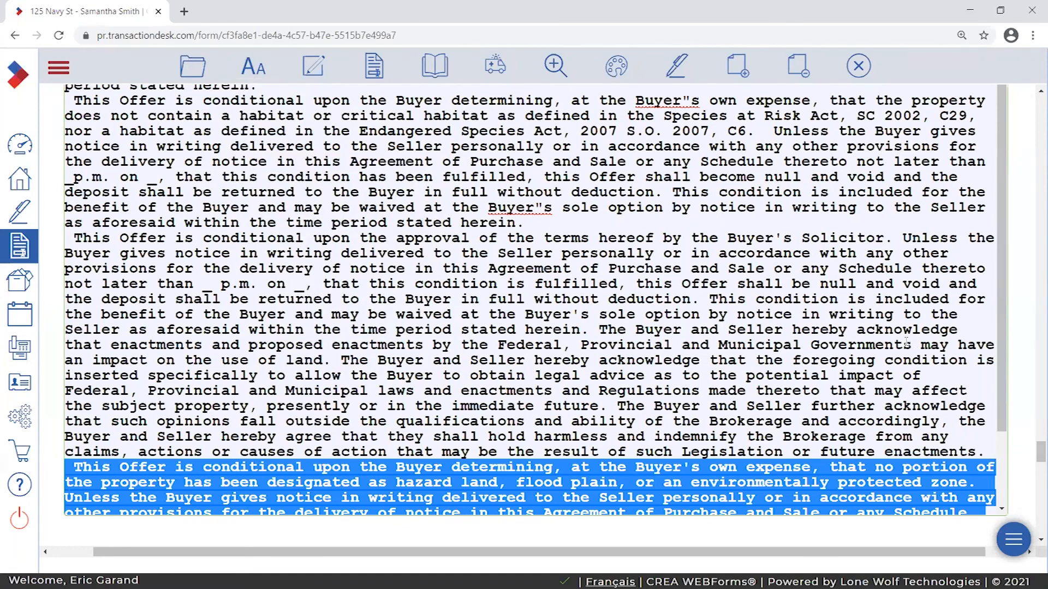
scroll(1007, 461, down, 2)
scroll(927, 368, down, 1)
scroll(960, 371, up, 1)
scroll(1023, 385, up, 1)
scroll(906, 385, down, 1)
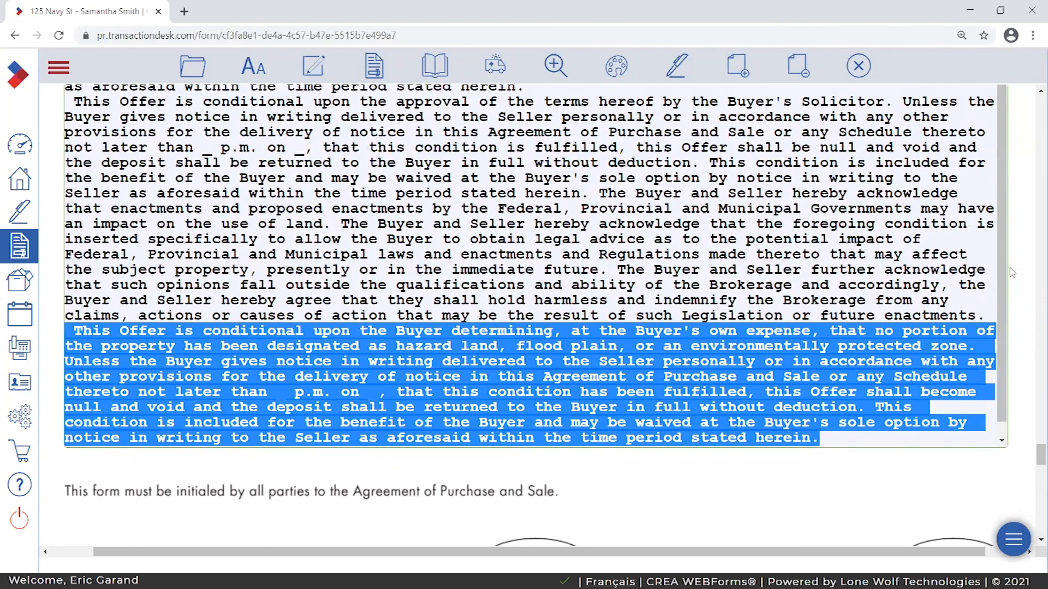
scroll(1007, 185, up, 1)
scroll(1008, 185, down, 1)
scroll(1012, 246, up, 1)
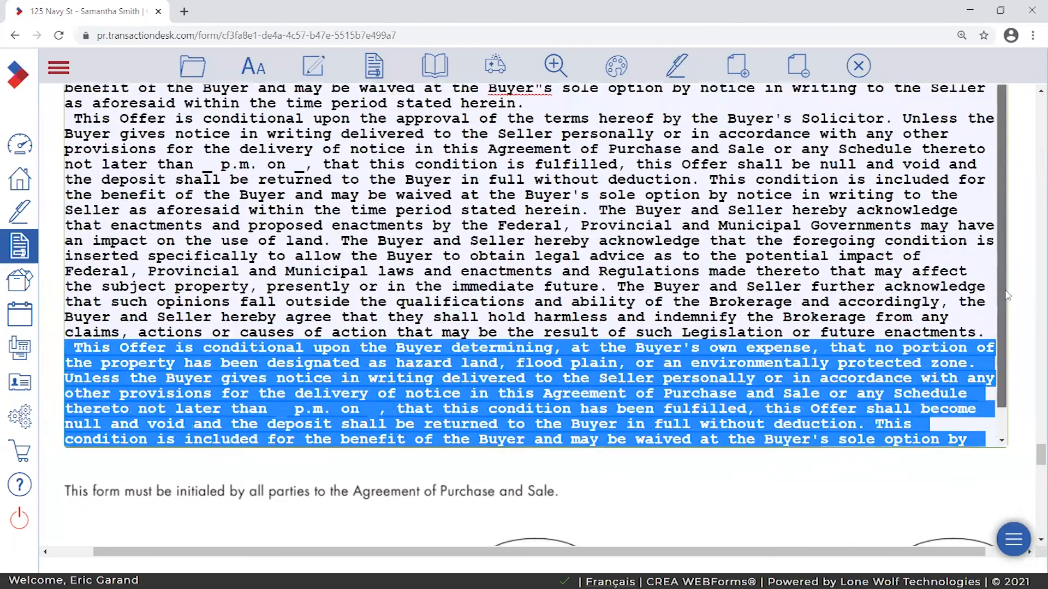
scroll(1021, 354, down, 1)
right_click(647, 331)
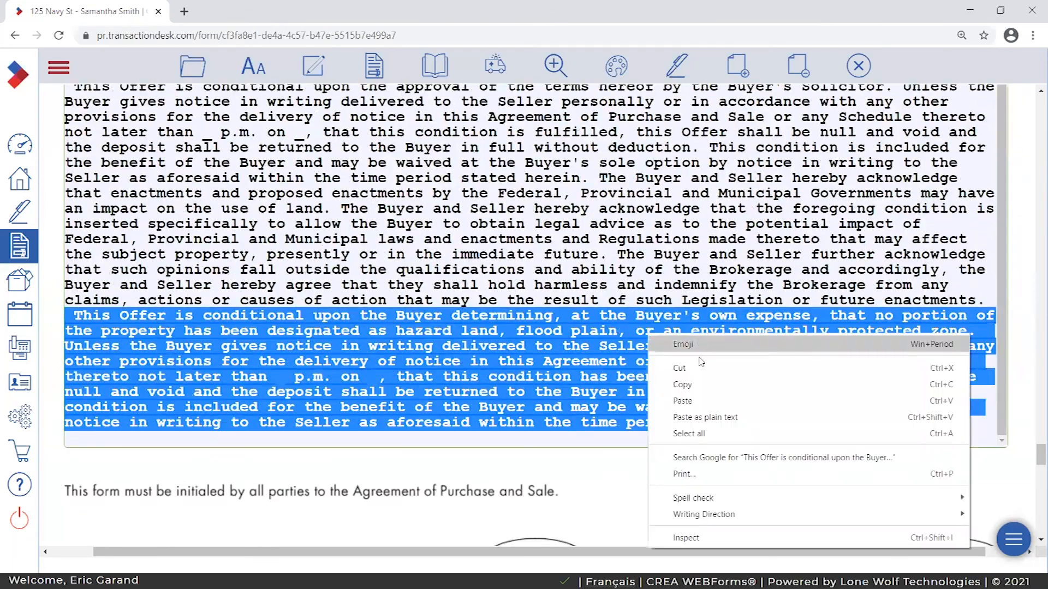
click(655, 367)
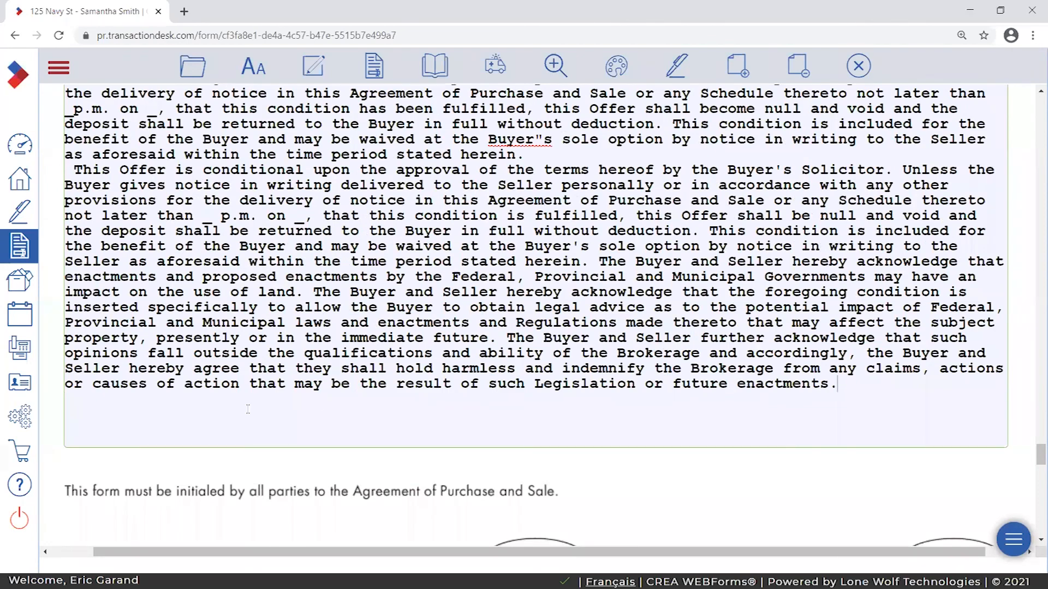
scroll(261, 412, down, 12)
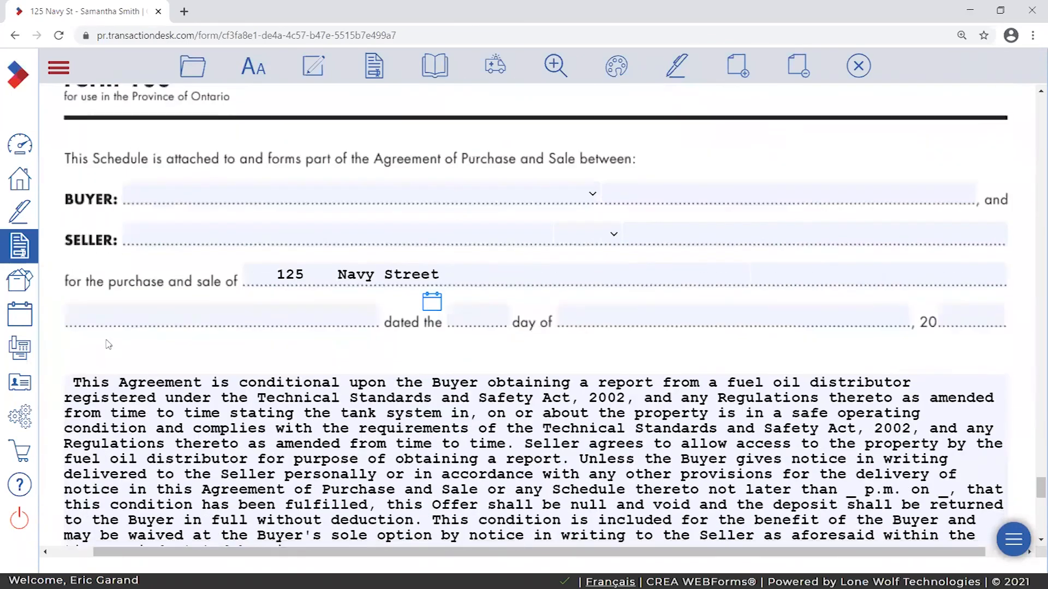
click(74, 381)
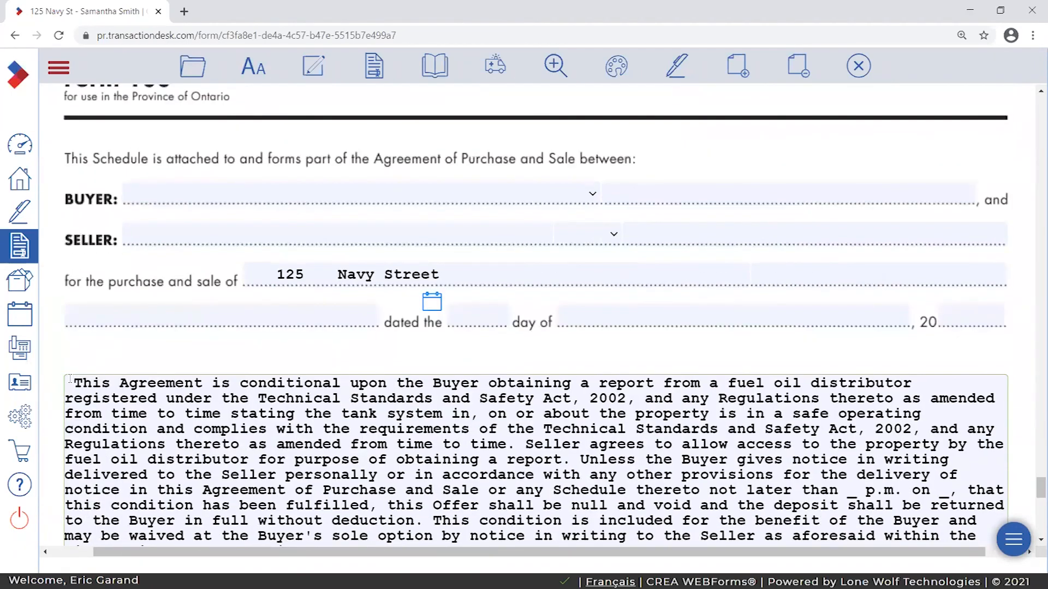
key(Return)
key(Return)
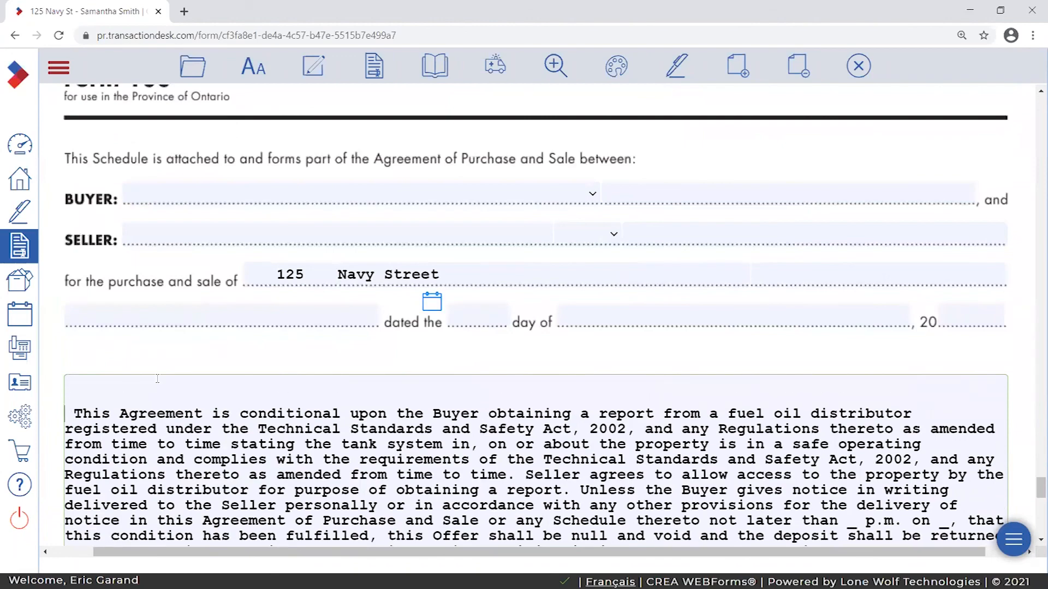
right_click(76, 381)
click(148, 272)
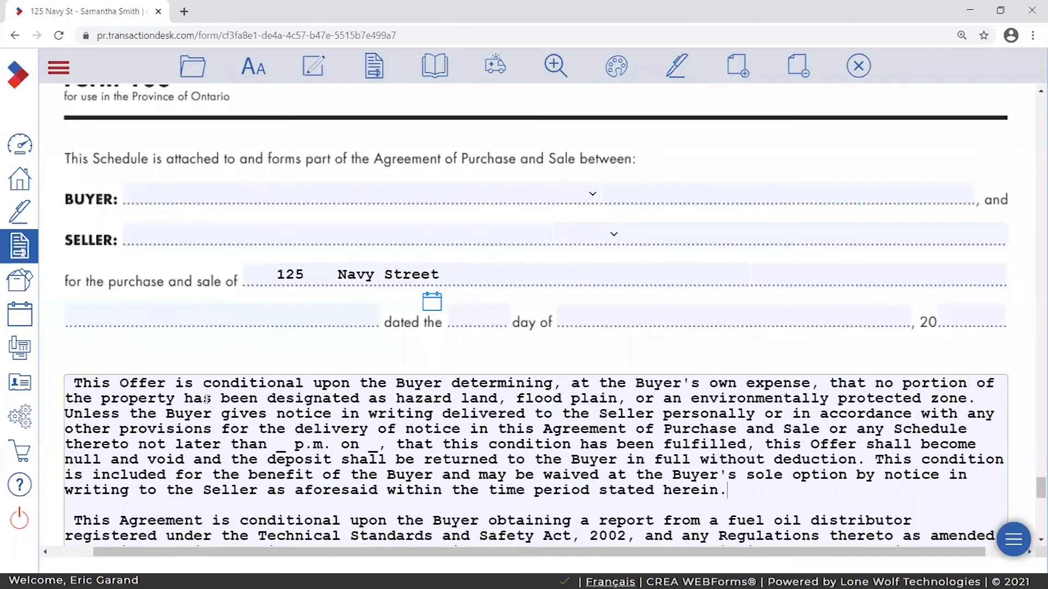
scroll(186, 426, down, 2)
scroll(186, 427, up, 10)
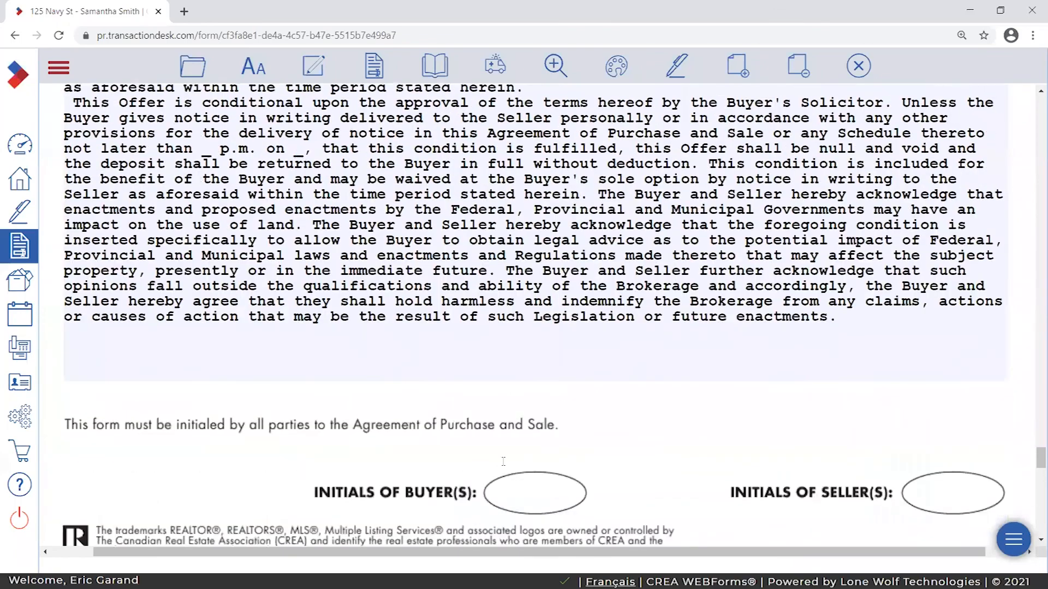
scroll(366, 475, down, 2)
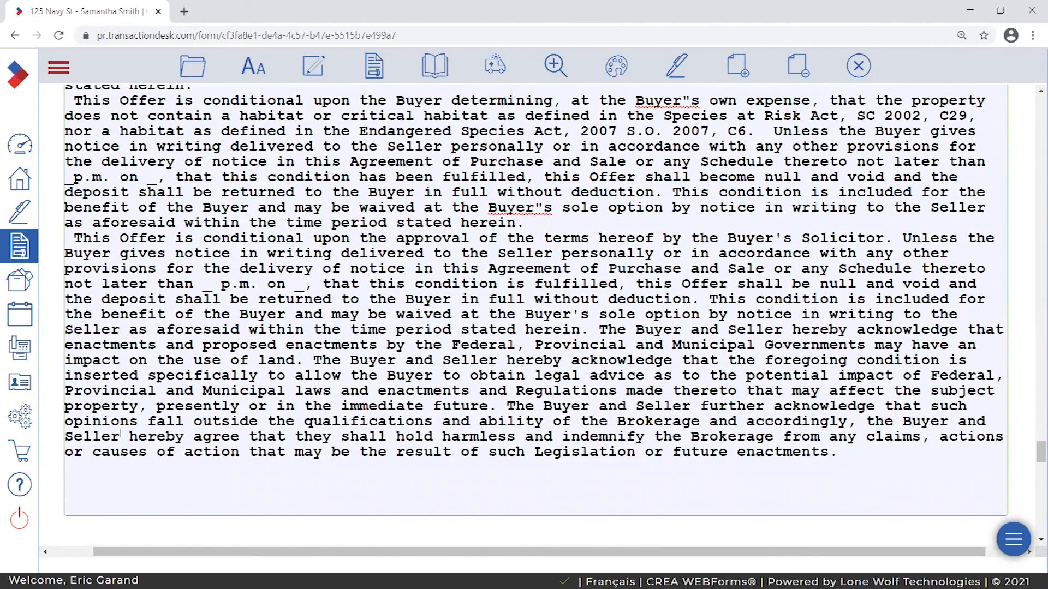
- Insert blank lines before the Buyer's Solicitor approval clause and the environmental clause
scroll(378, 334, up, 2)
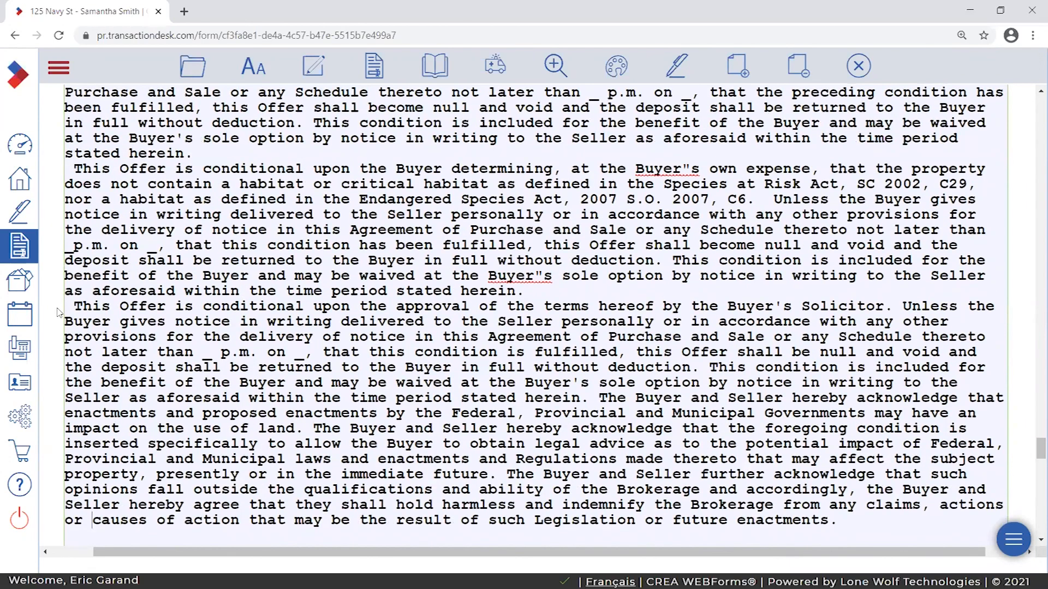
key(Return)
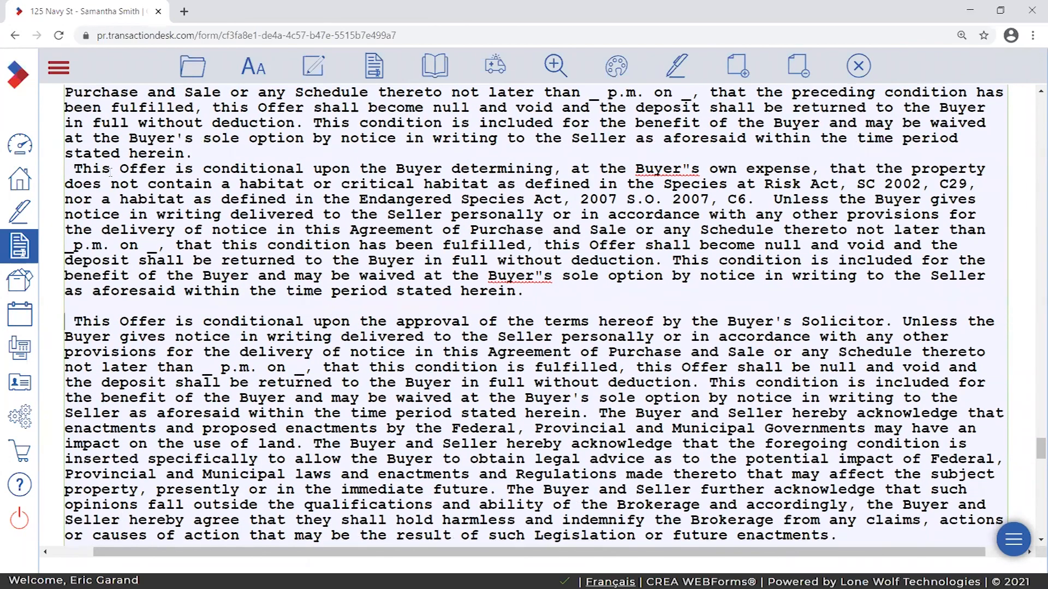
scroll(273, 179, up, 10)
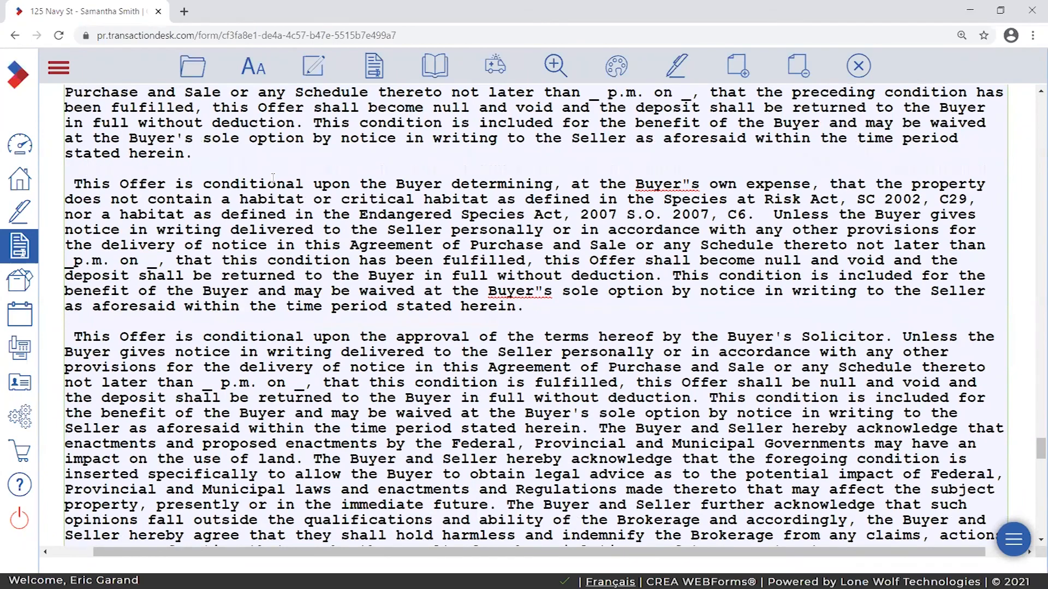
scroll(199, 128, up, 1)
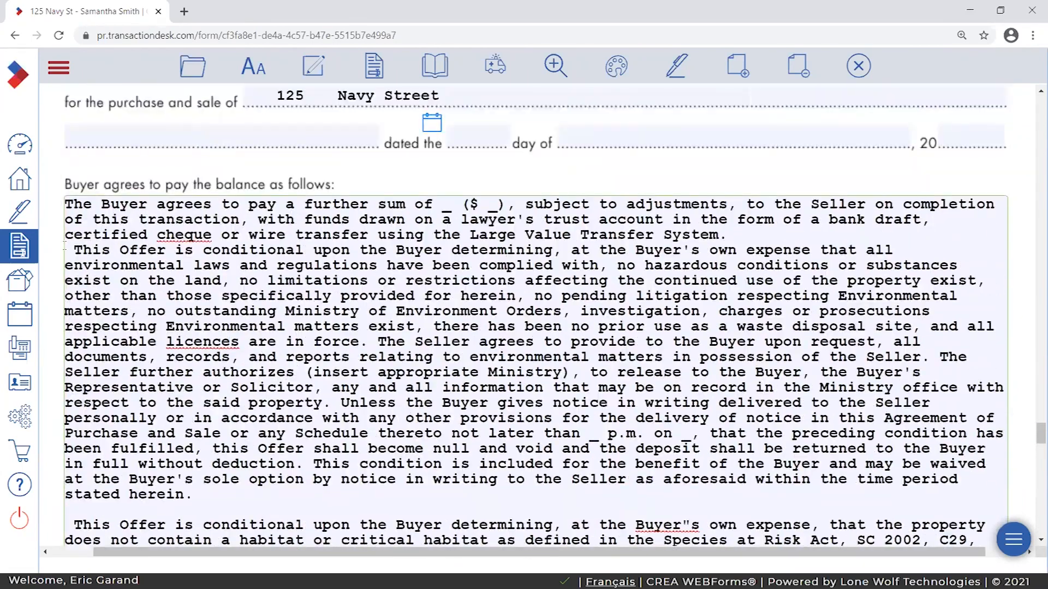
key(Return)
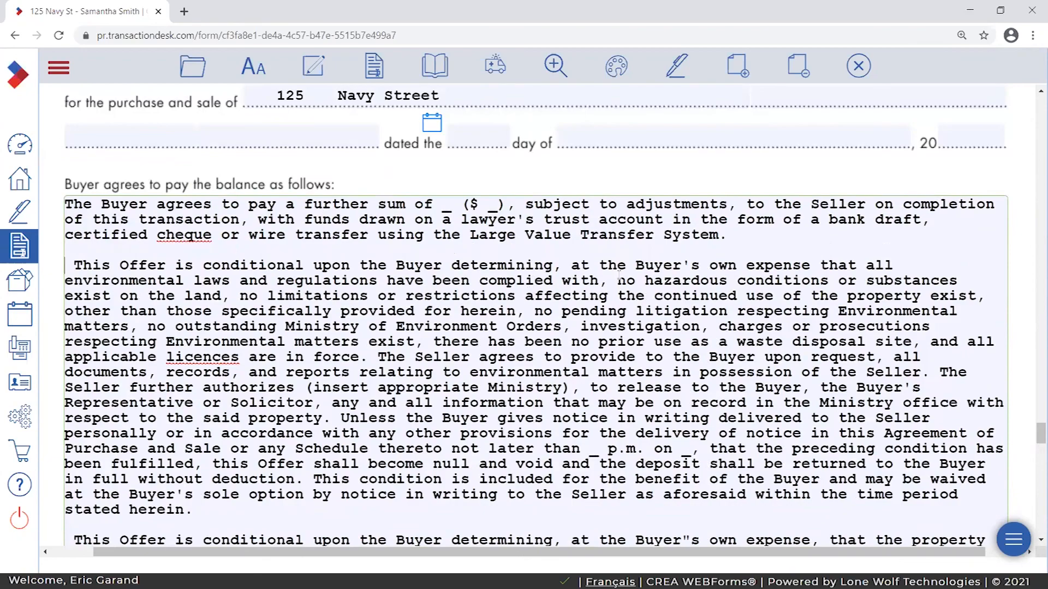
scroll(934, 384, down, 10)
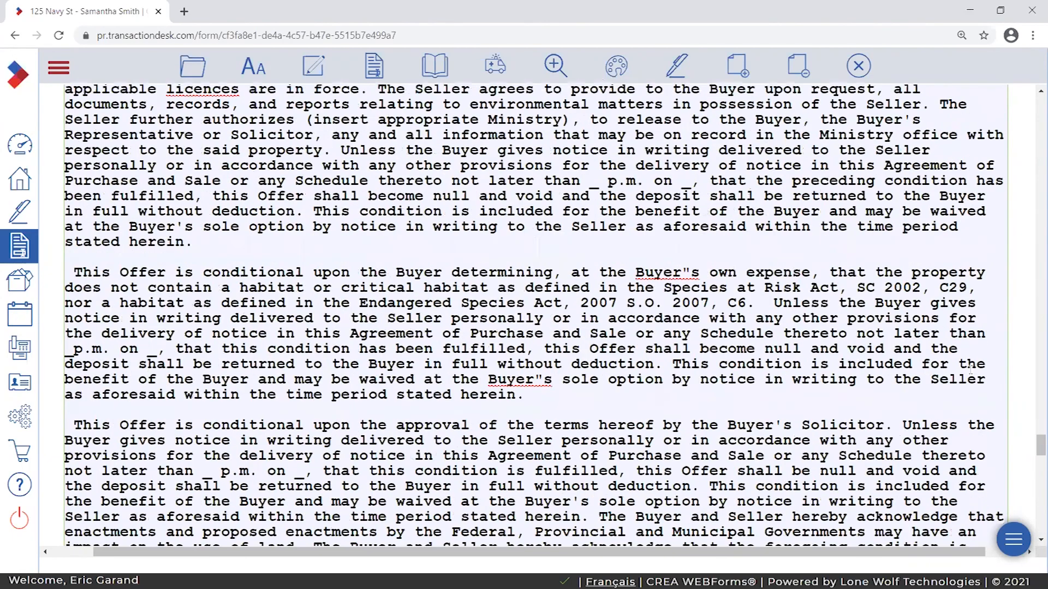
scroll(970, 370, down, 2)
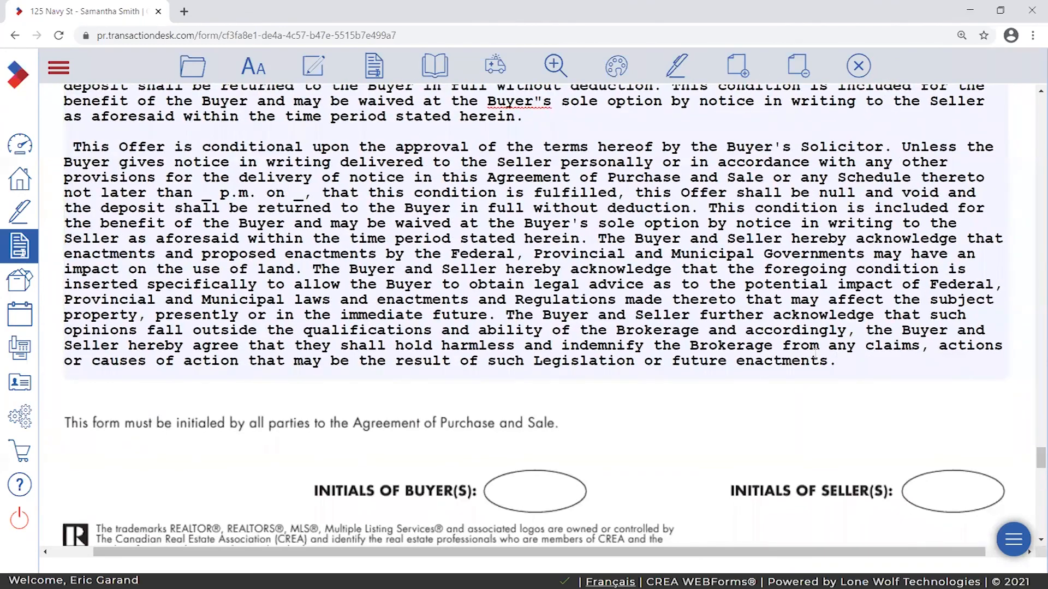
- Dismiss a stray context menu and place the caret back in the conditions text to review the spacing
right_click(1013, 343)
click(818, 405)
scroll(910, 412, up, 3)
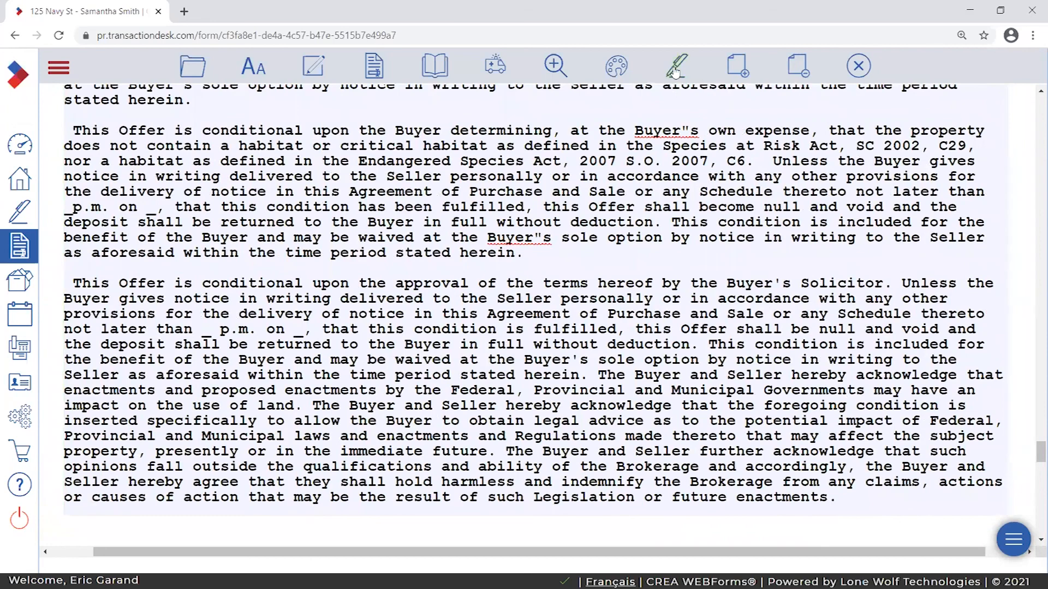
click(1011, 400)
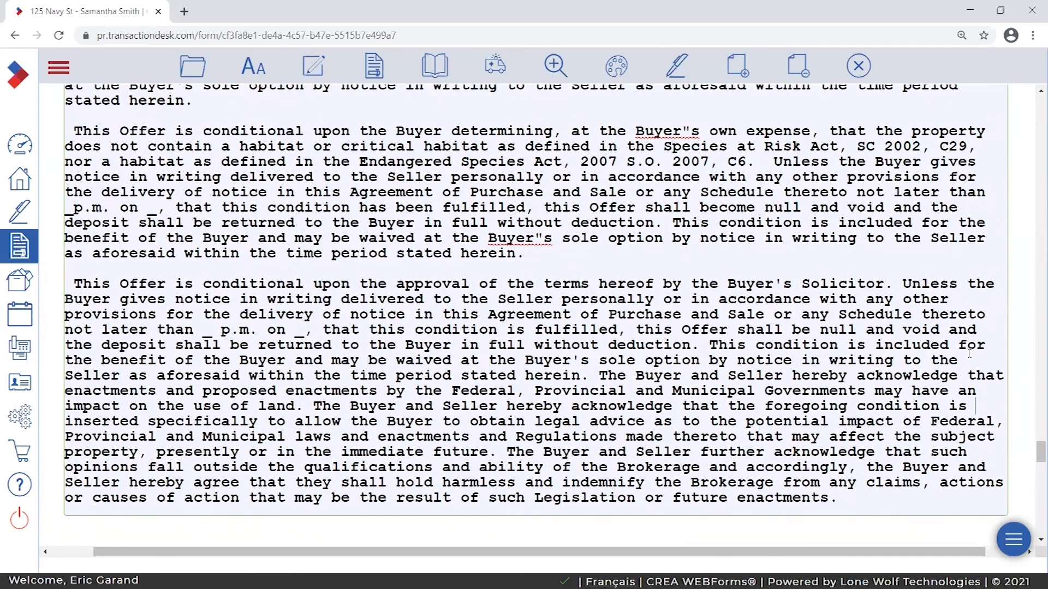
scroll(999, 382, up, 10)
scroll(983, 365, down, 10)
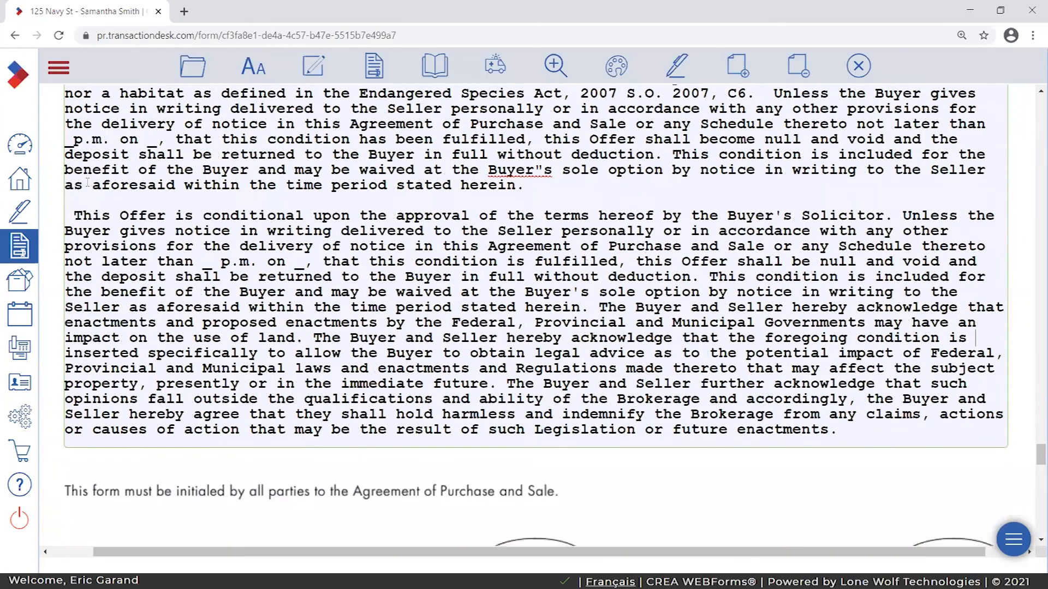
scroll(300, 230, down, 1)
scroll(300, 231, up, 1)
key(Return)
key(Return)
key(Return)
key(Return)
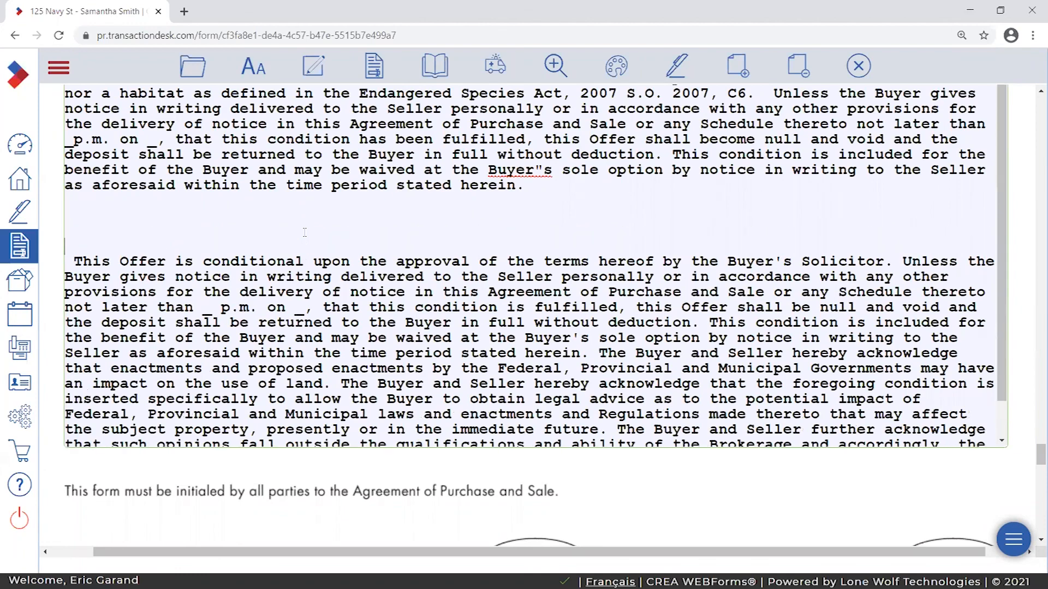
key(Return)
scroll(644, 322, down, 4)
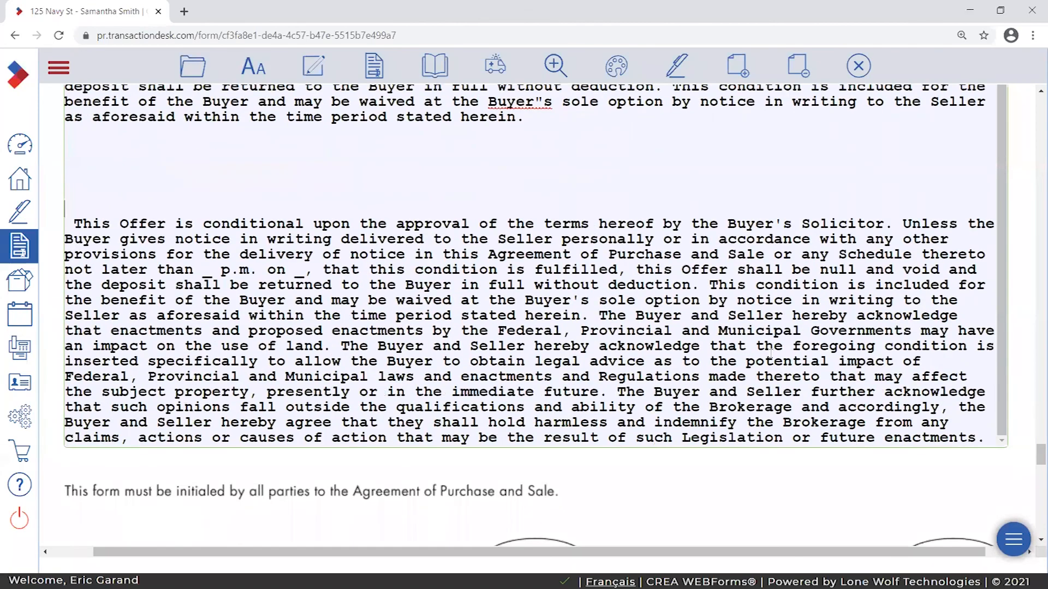
drag(983, 303, 693, 385)
scroll(644, 376, down, 9)
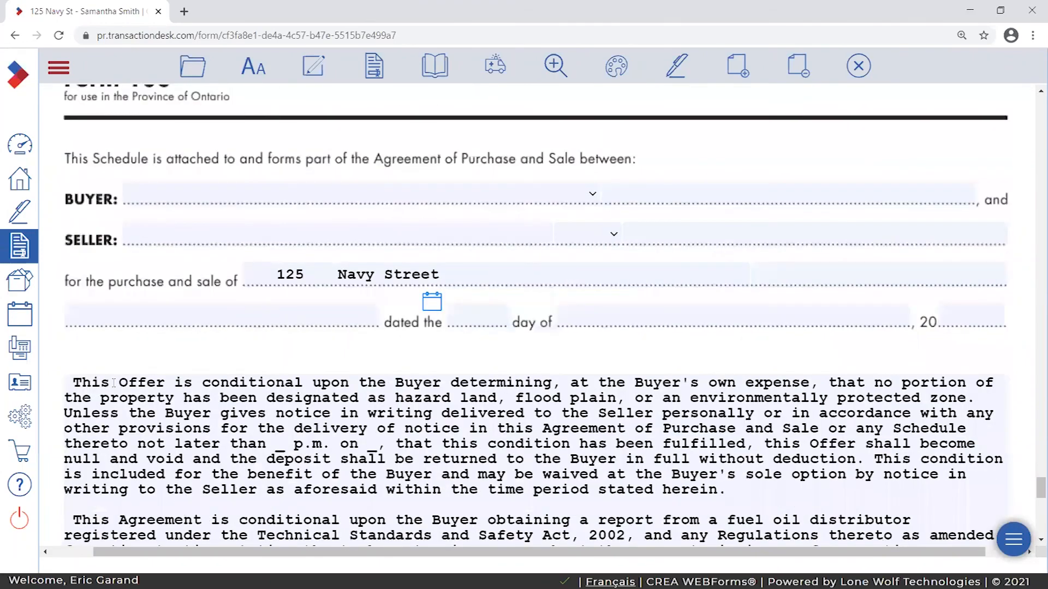
drag(74, 384, 209, 371)
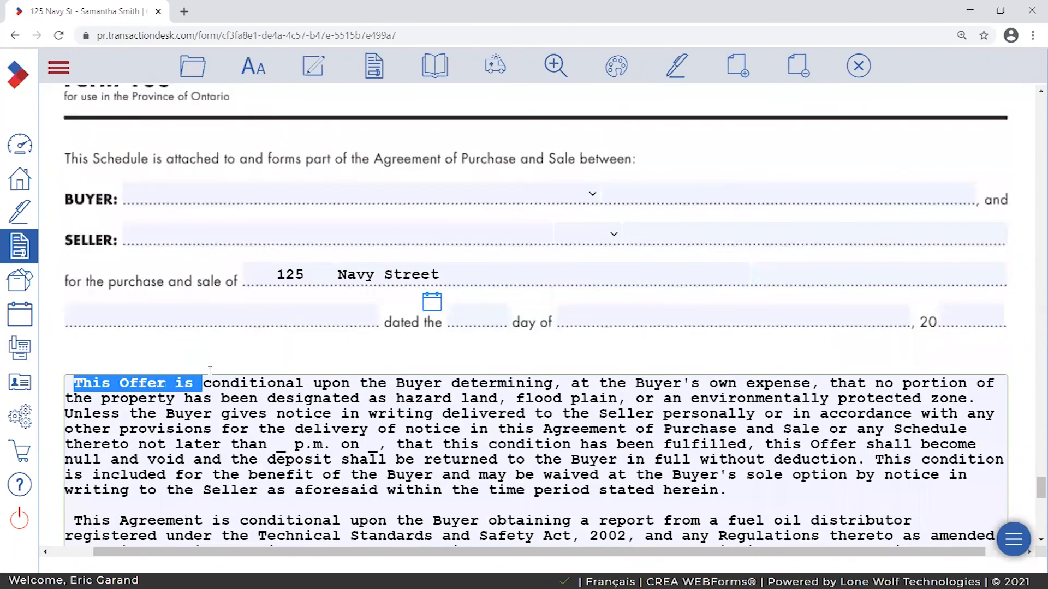
click(688, 157)
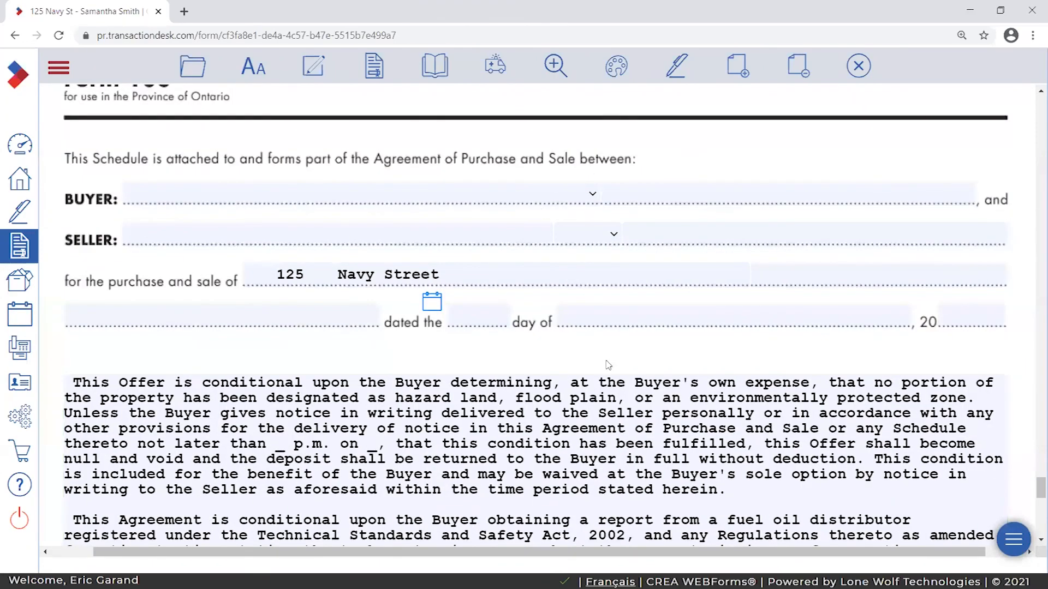
scroll(702, 361, up, 2)
scroll(701, 361, up, 10)
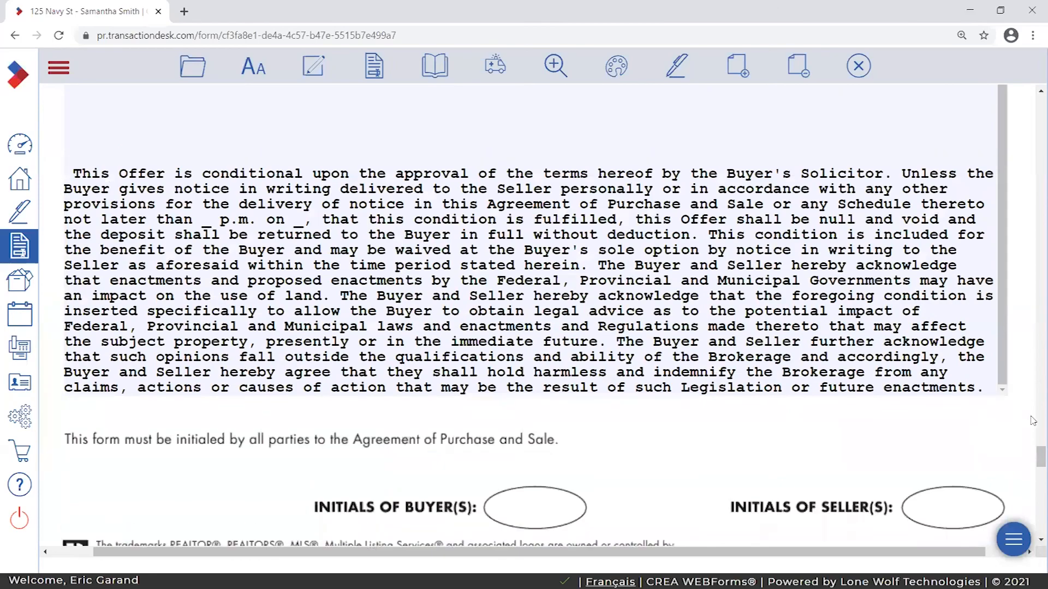
scroll(998, 341, up, 2)
scroll(998, 332, down, 4)
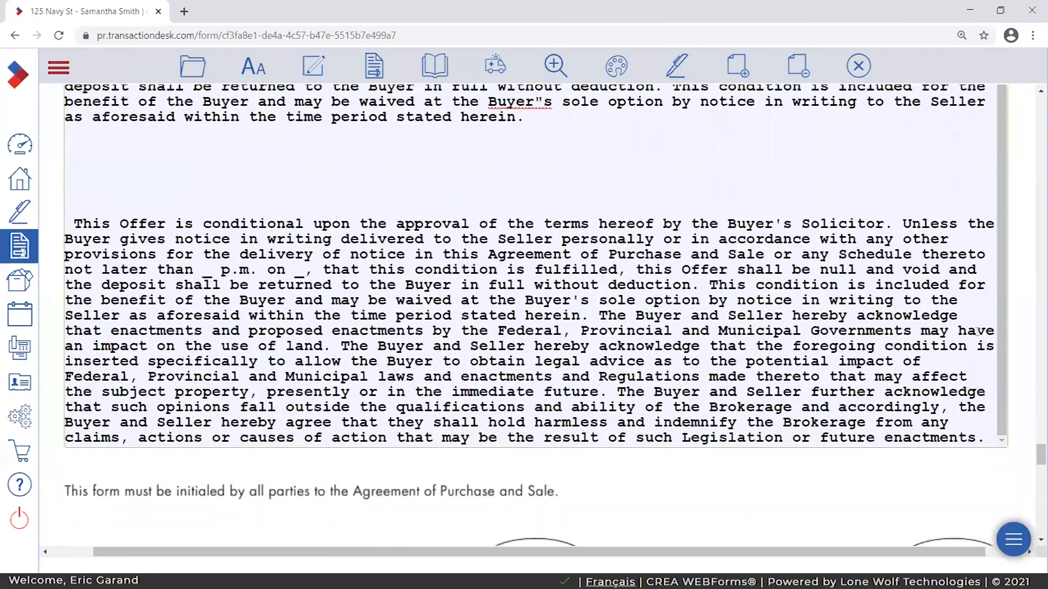
mouse_move(996, 323)
mouse_down()
mouse_move(995, 209)
mouse_move(1012, 369)
mouse_move(999, 352)
mouse_move(1007, 265)
mouse_move(1009, 335)
mouse_up()
key(BackSpace)
key(BackSpace)
key(BackSpace)
key(BackSpace)
key(BackSpace)
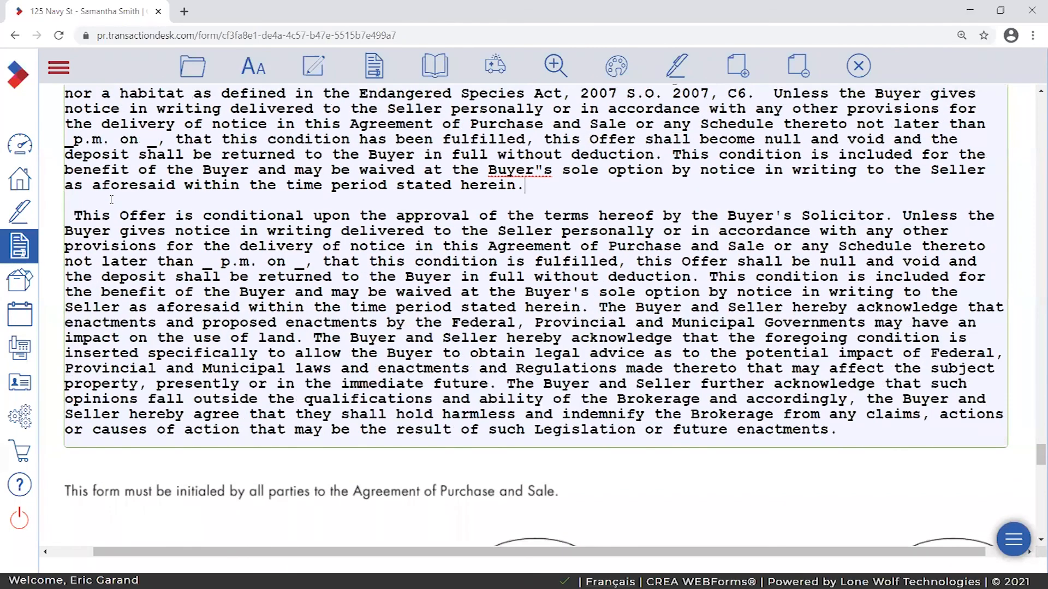
click(992, 298)
click(1024, 294)
click(971, 202)
key(Return)
key(Return)
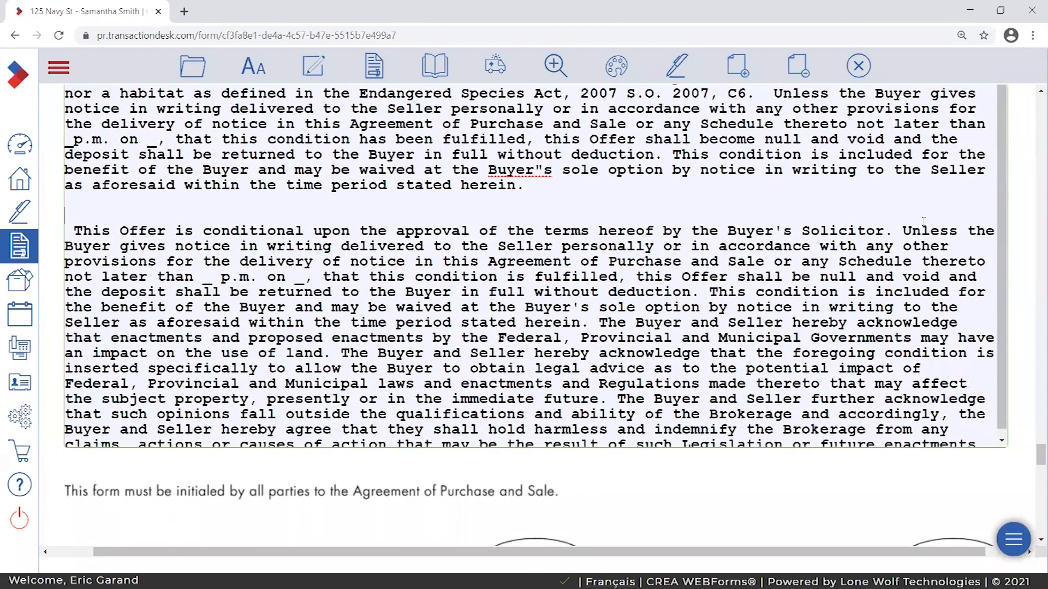
click(362, 222)
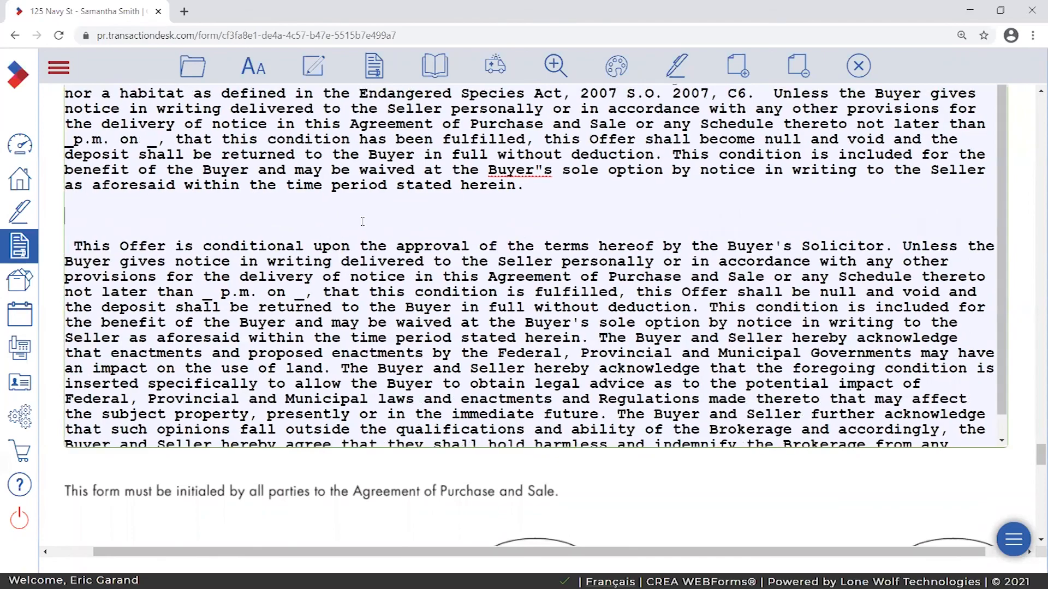
key(BackSpace)
key(BackSpace)
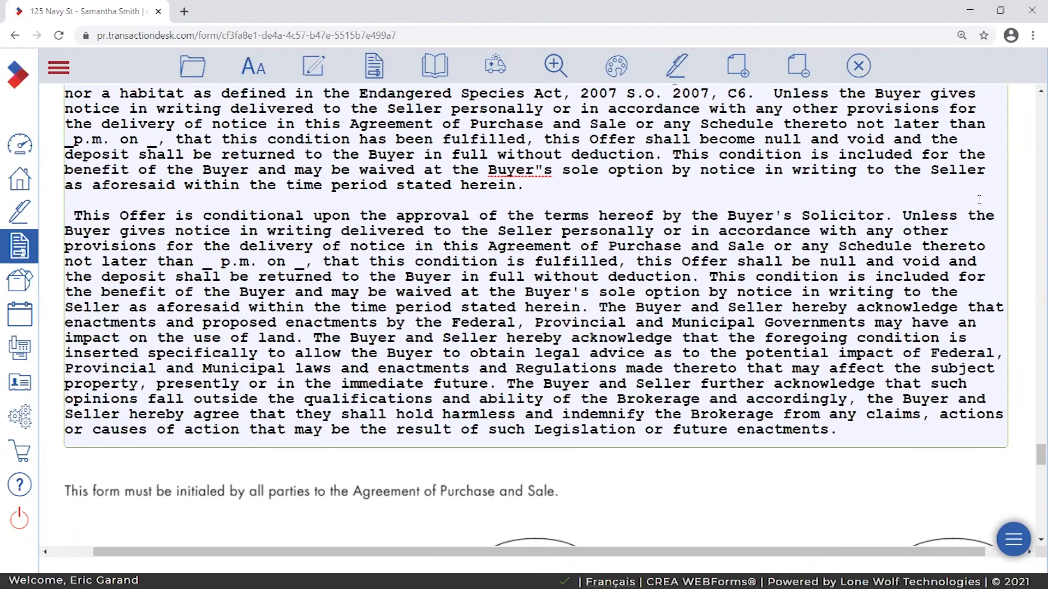
scroll(1029, 281, up, 7)
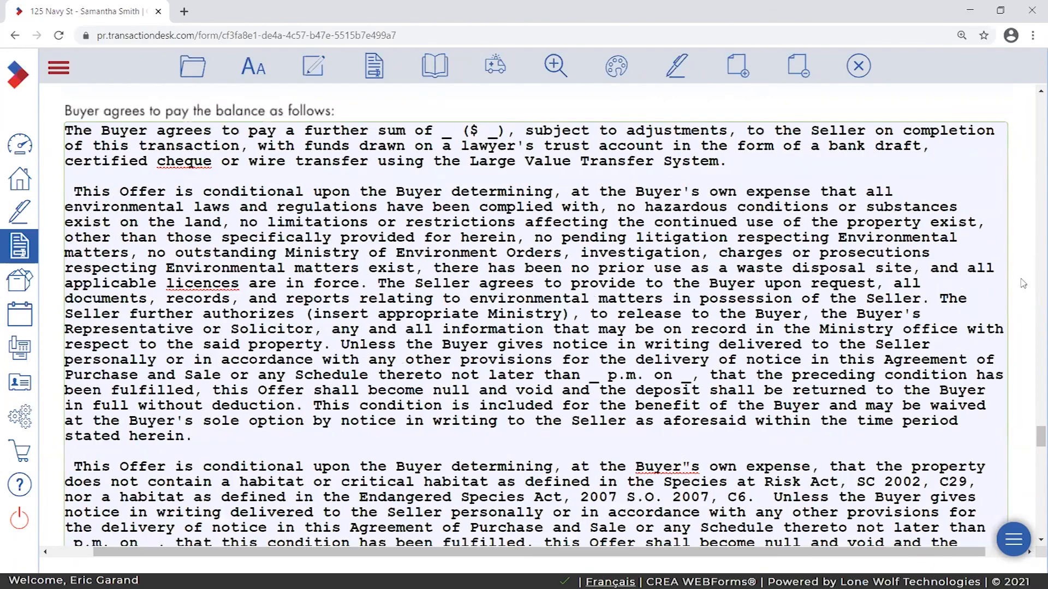
scroll(993, 368, up, 2)
scroll(1008, 349, down, 1)
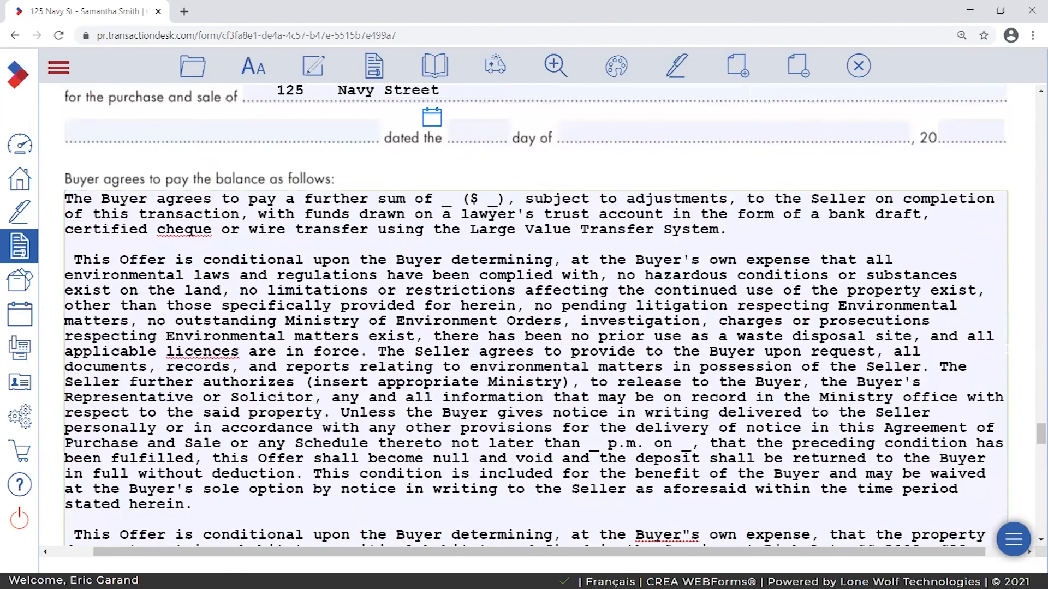
scroll(1008, 345, down, 7)
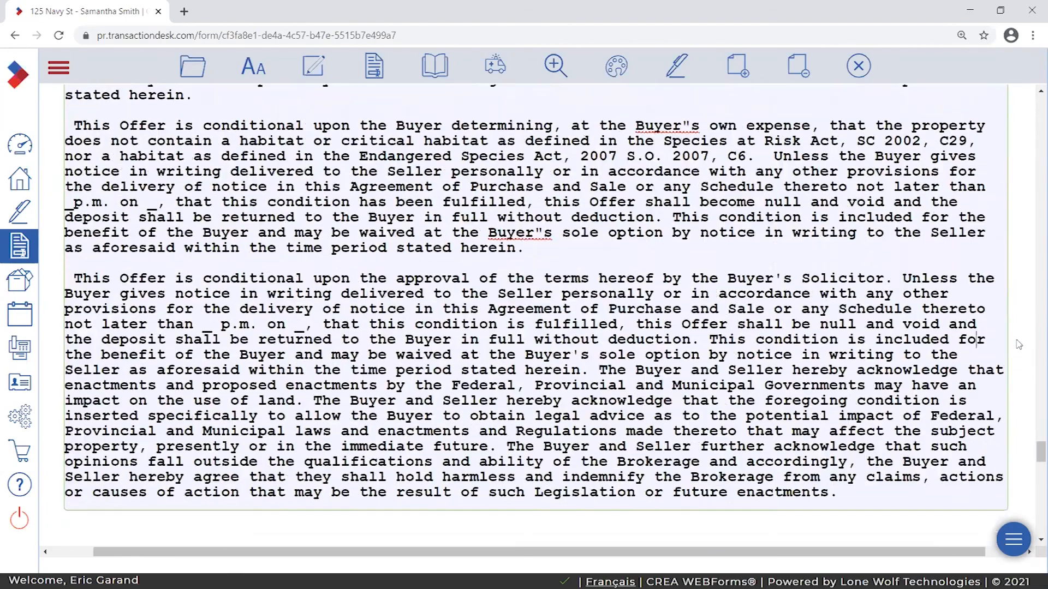
scroll(1018, 344, up, 7)
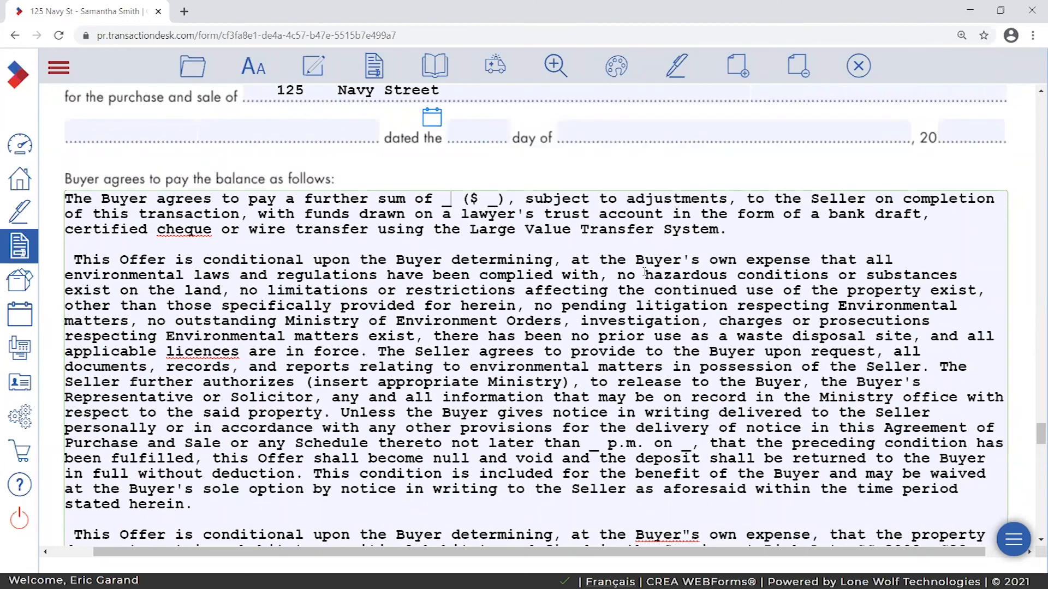
scroll(644, 273, down, 2)
scroll(638, 278, up, 3)
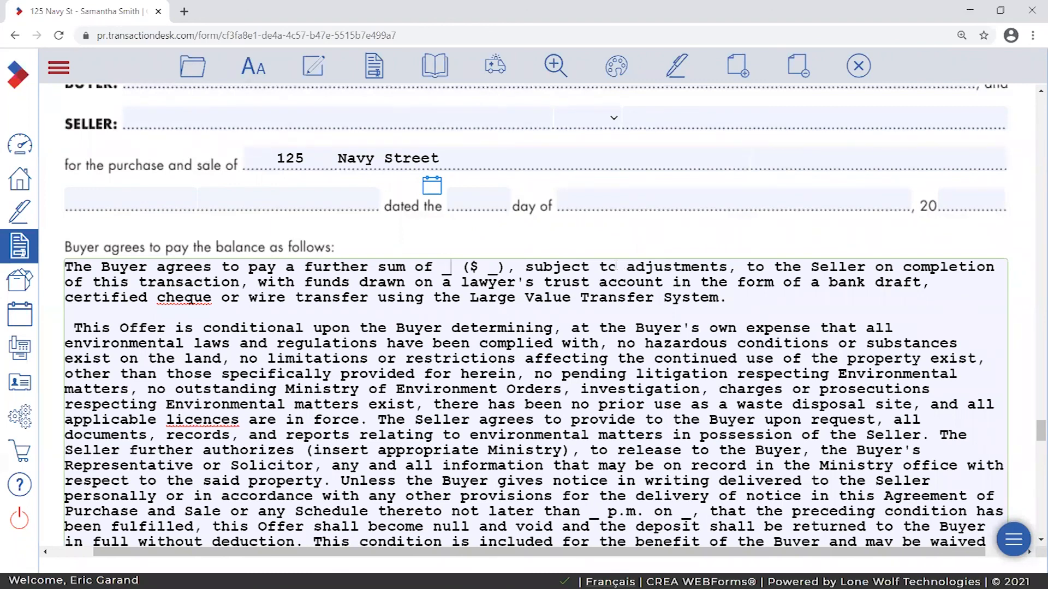
- Replace the stray double quote in "Buyer"s" with an apostrophe in the habitat clause
drag(802, 306, 4, 266)
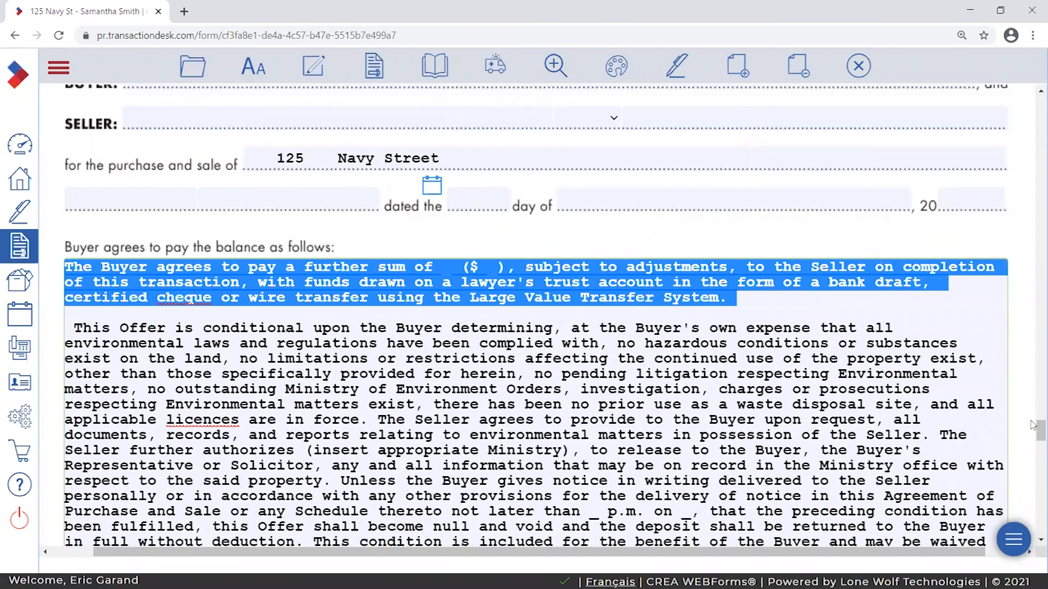
click(1028, 388)
mouse_move(1038, 434)
mouse_down()
mouse_move(1034, 515)
mouse_move(1032, 449)
mouse_up()
double_click(539, 377)
text(')
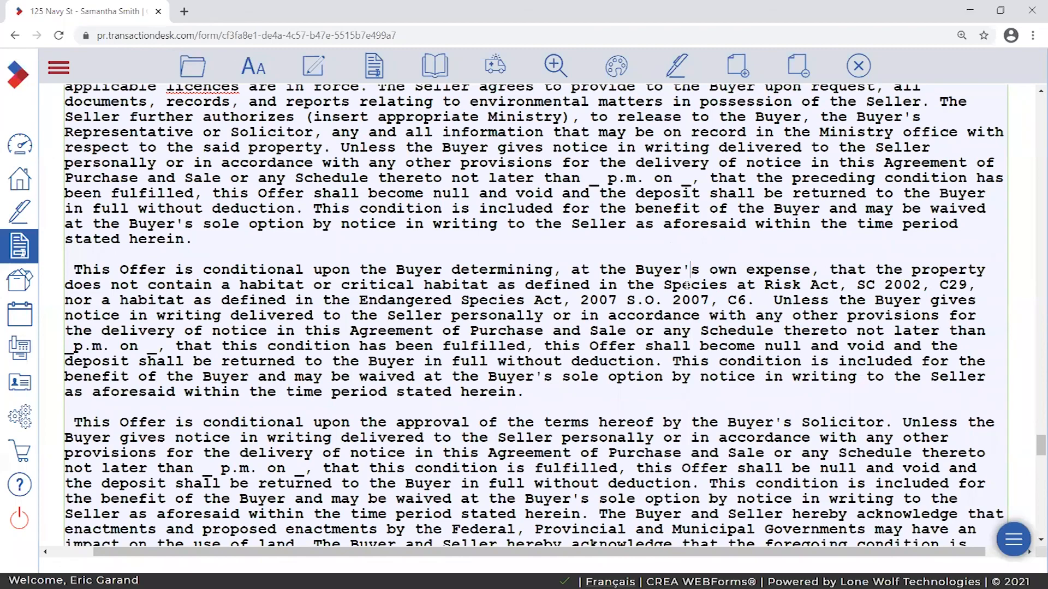
- Finish editing the clause text and scroll back up the form
scroll(666, 419, up, 6)
scroll(667, 419, up, 2)
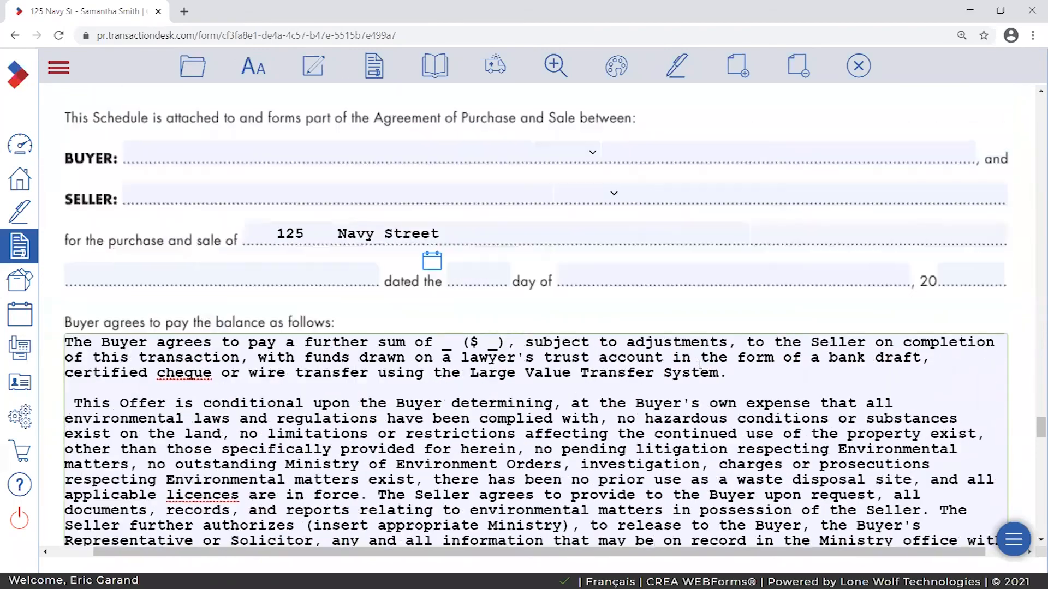
scroll(666, 419, down, 4)
click(1029, 274)
scroll(1032, 435, up, 3)
scroll(1031, 437, down, 4)
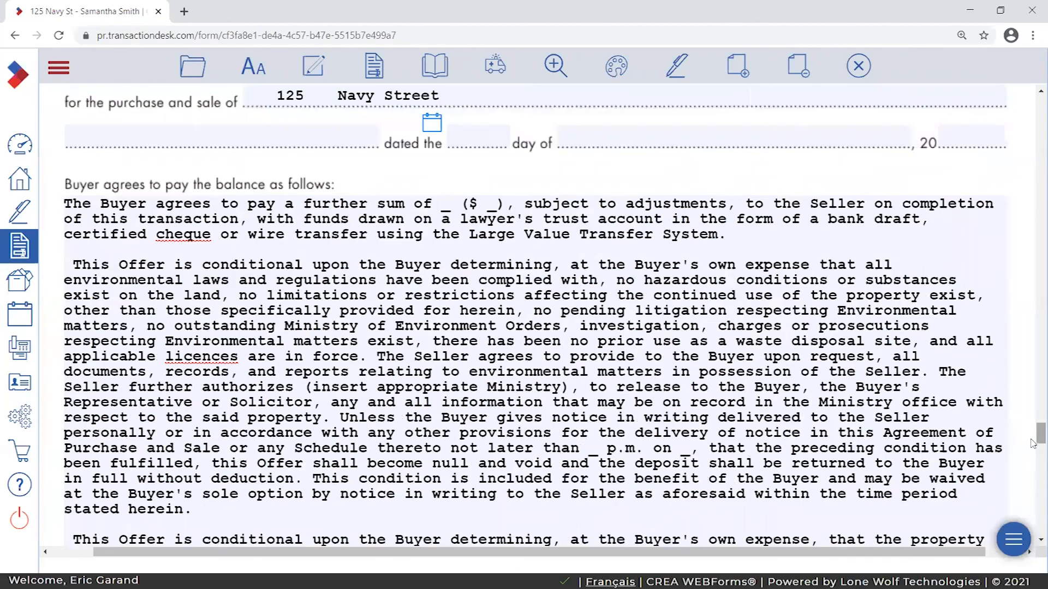
drag(1033, 435, 959, 123)
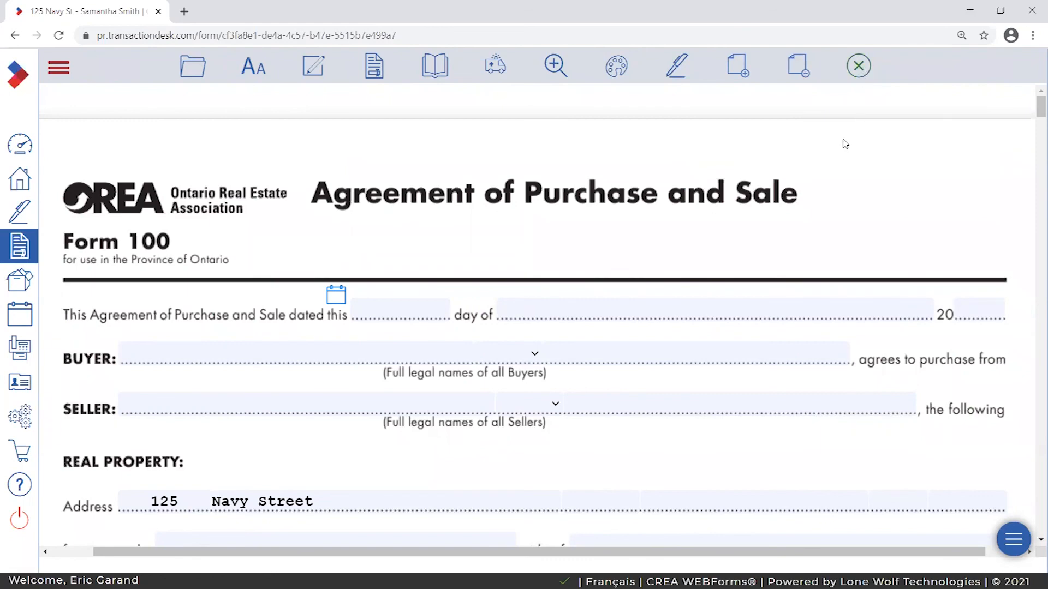
click(859, 67)
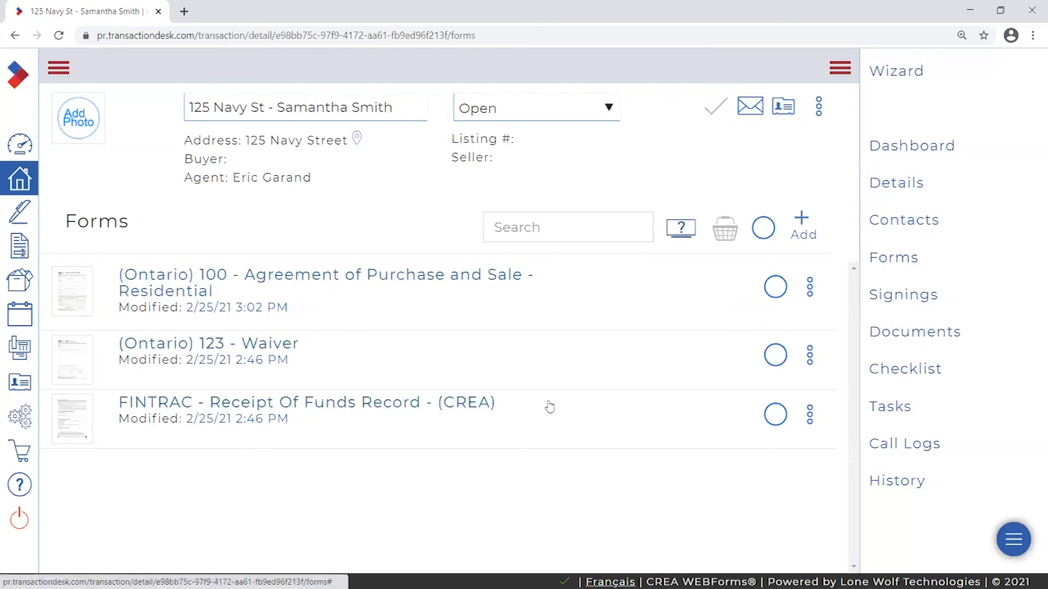
click(774, 416)
click(774, 356)
click(775, 288)
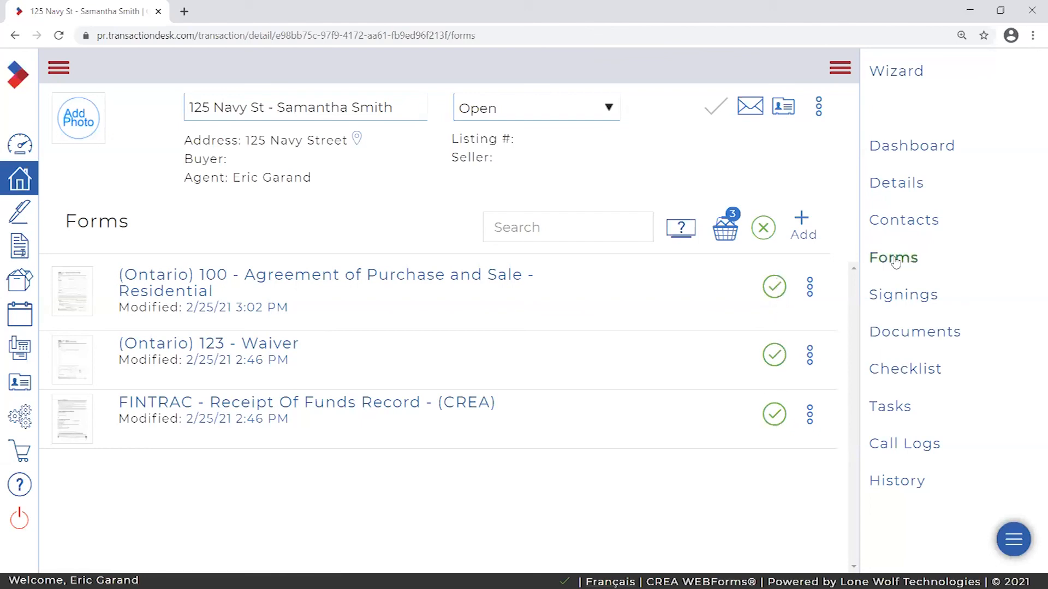
click(726, 229)
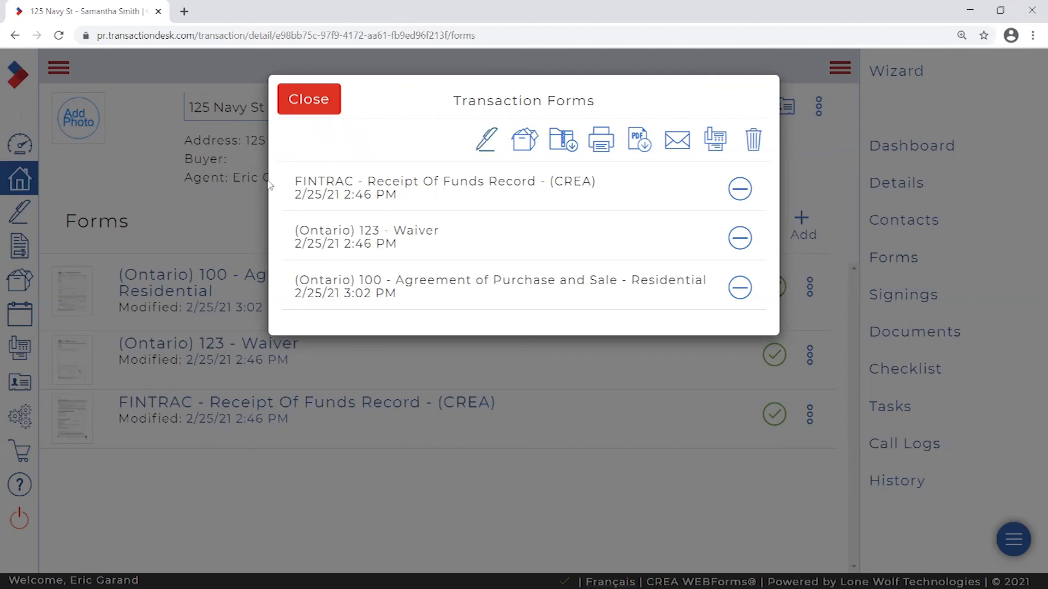
drag(293, 182, 448, 201)
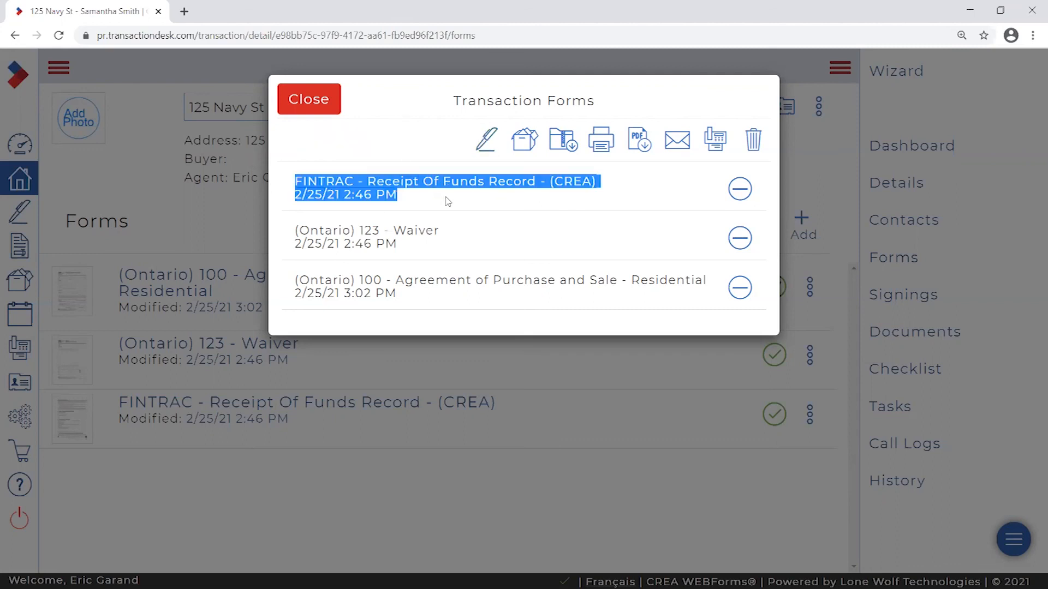
click(409, 197)
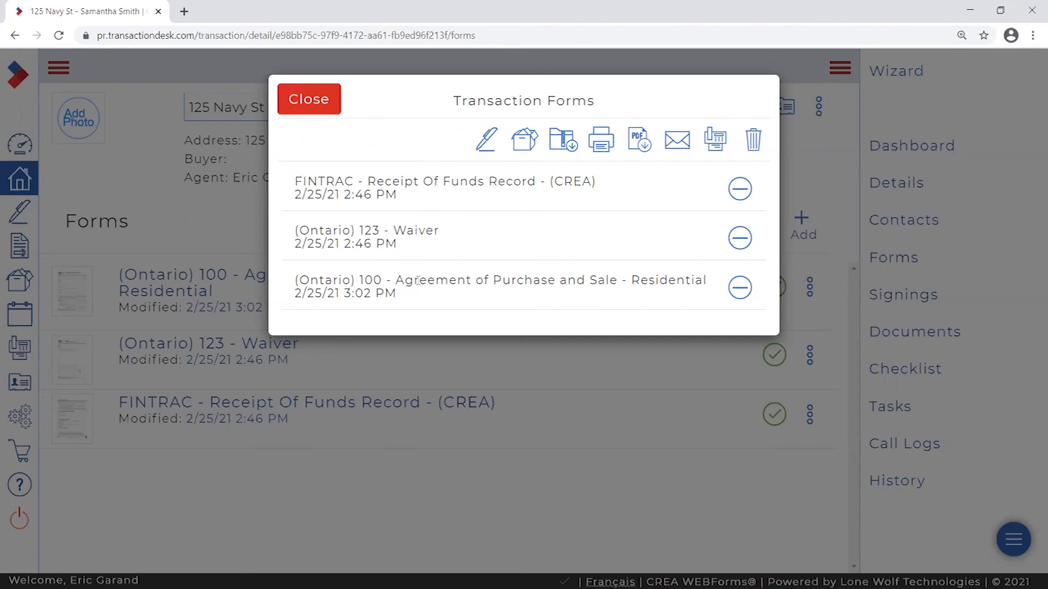
click(305, 101)
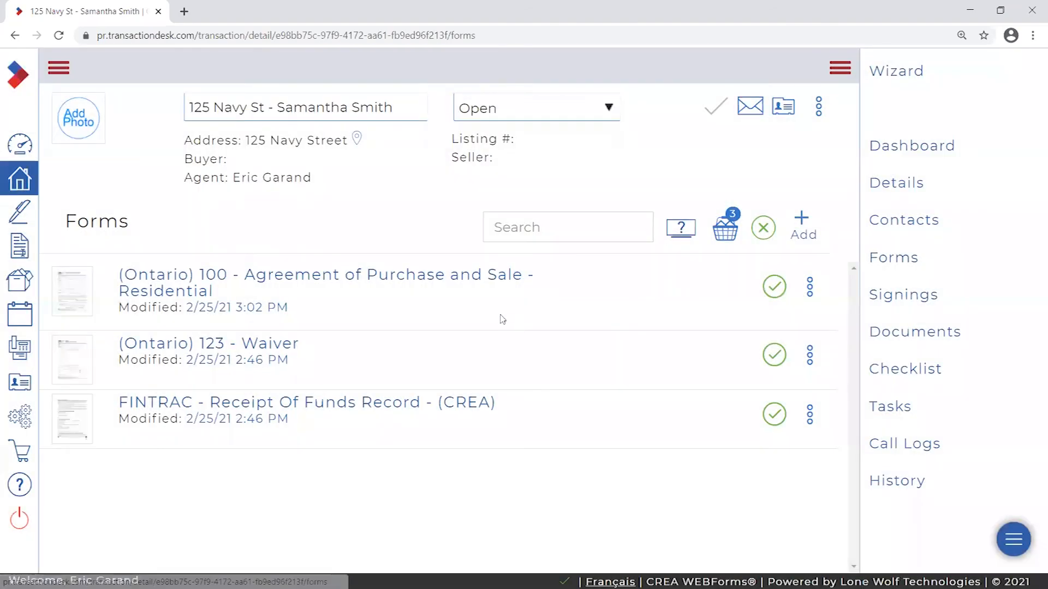
click(761, 229)
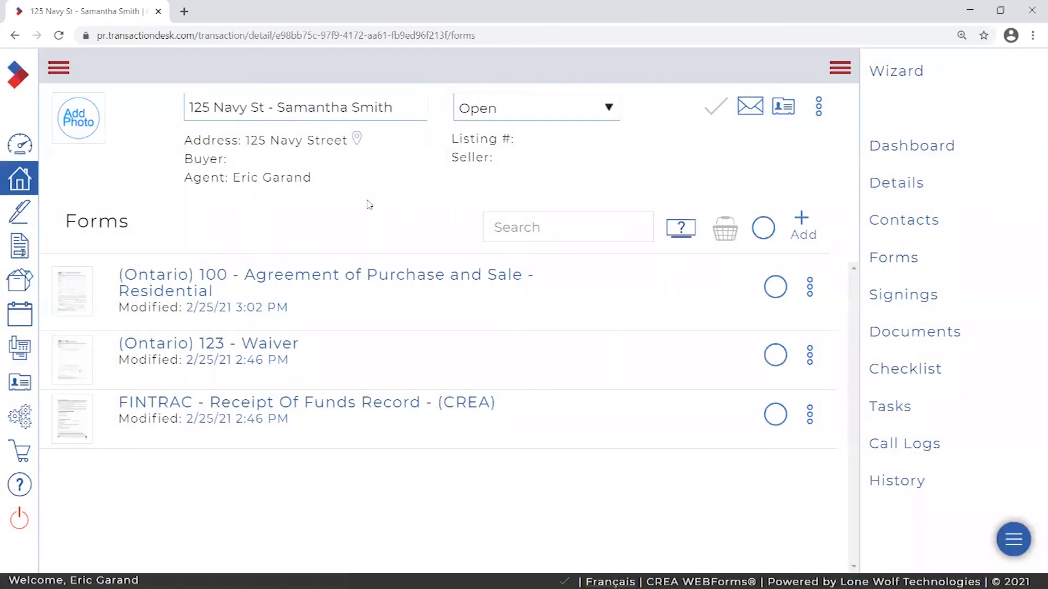
click(58, 67)
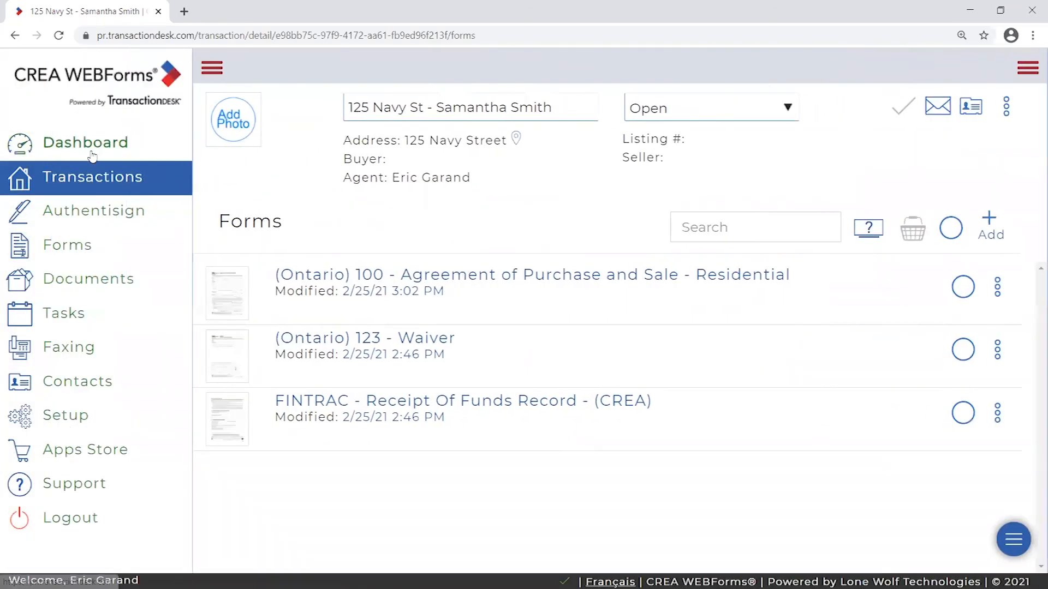
click(84, 140)
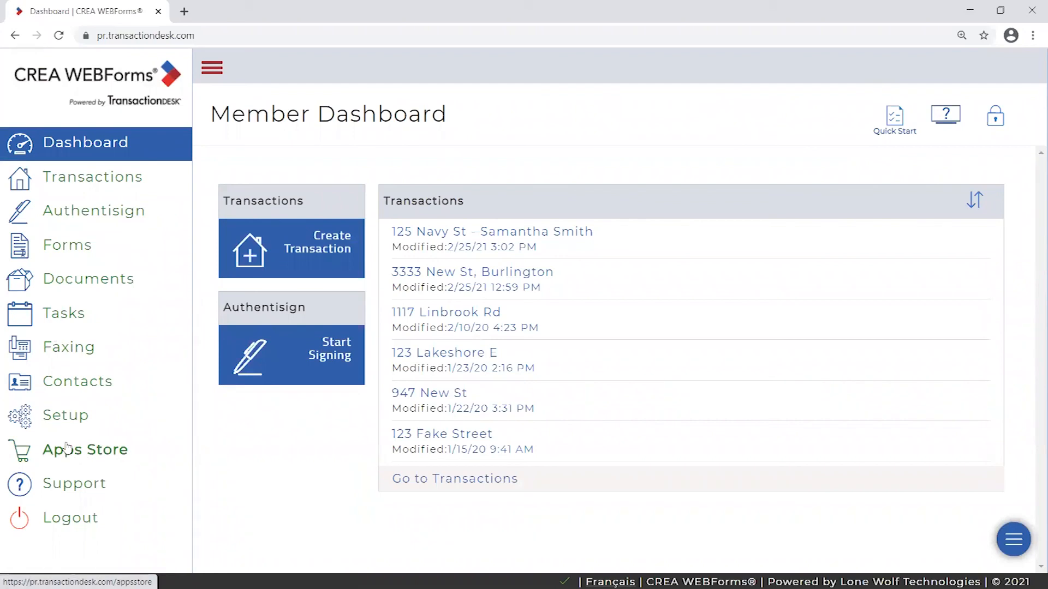
click(63, 425)
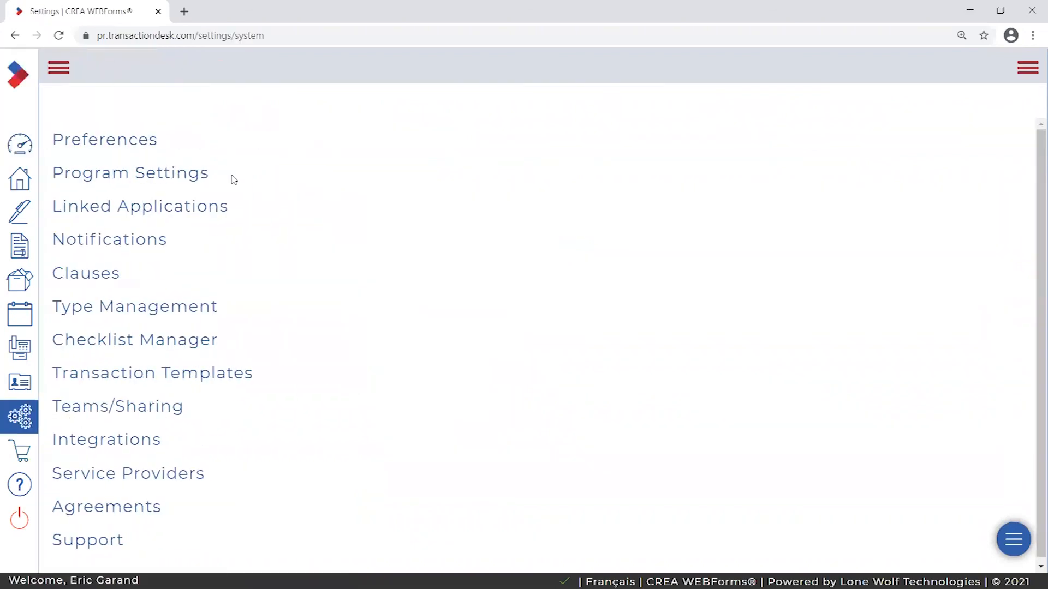
click(165, 176)
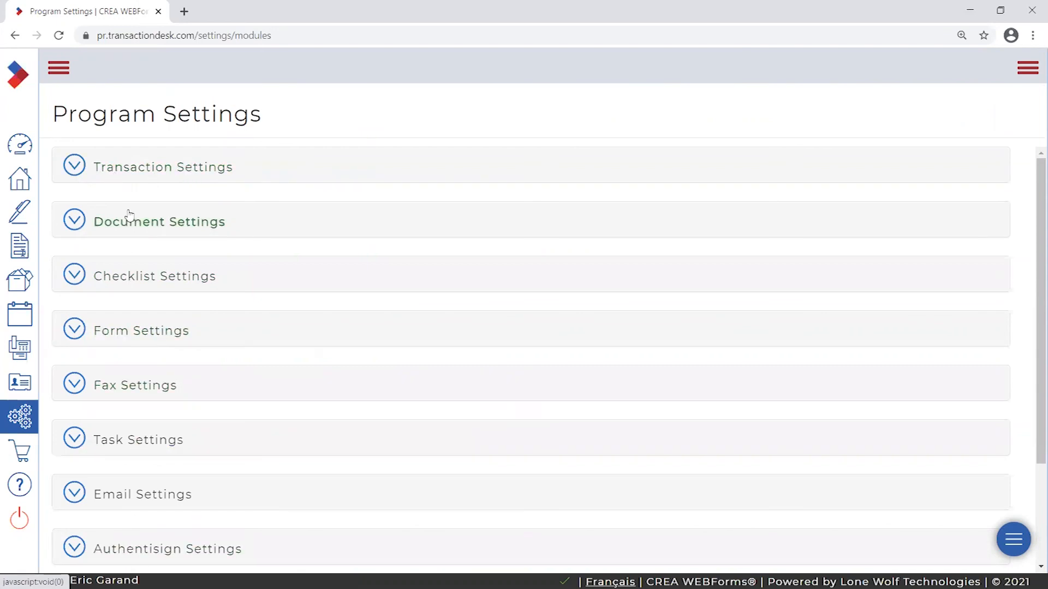
scroll(142, 278, down, 2)
scroll(136, 337, up, 2)
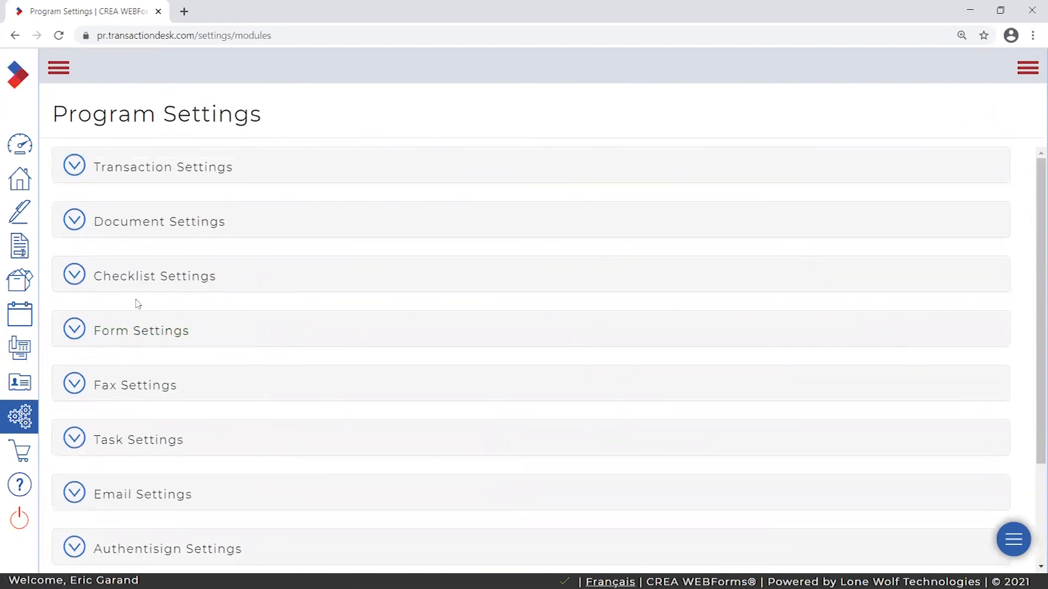
- Uncheck Use Wizard in Transaction Settings and update the settings
click(169, 171)
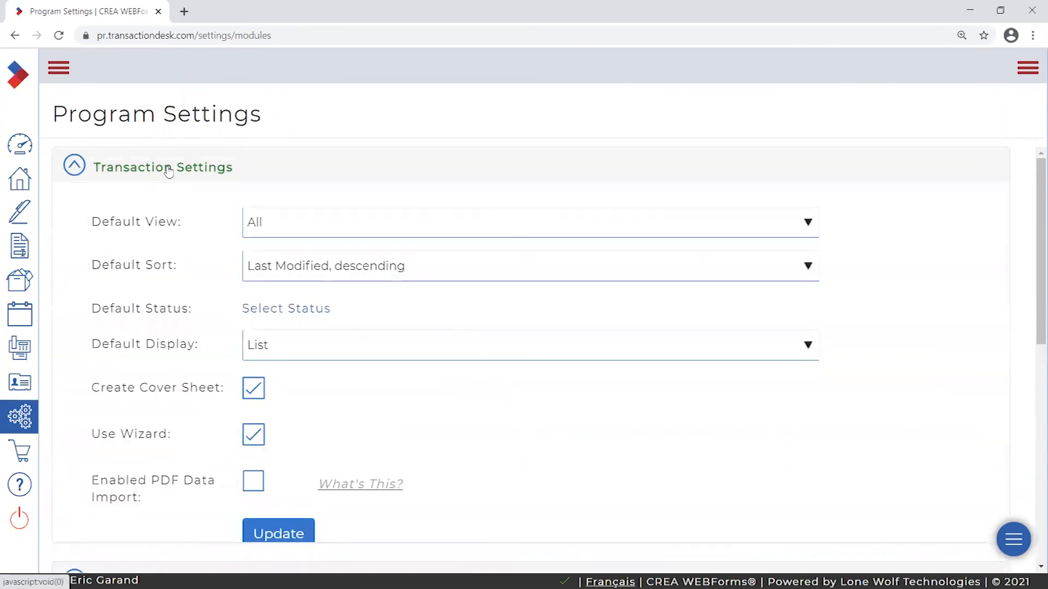
click(169, 172)
click(169, 172)
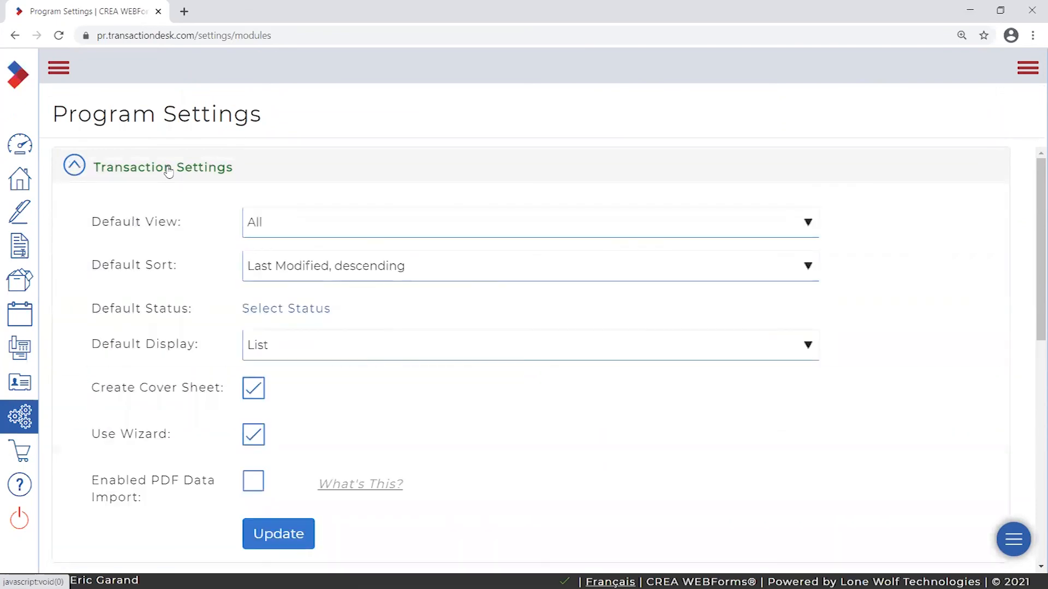
click(78, 168)
click(246, 169)
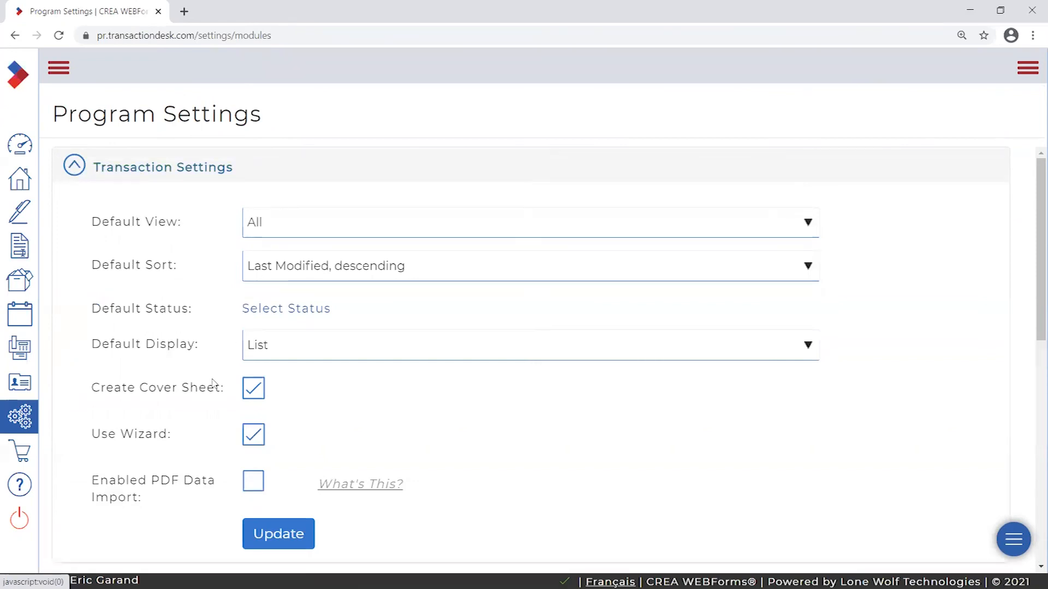
triple_click(111, 435)
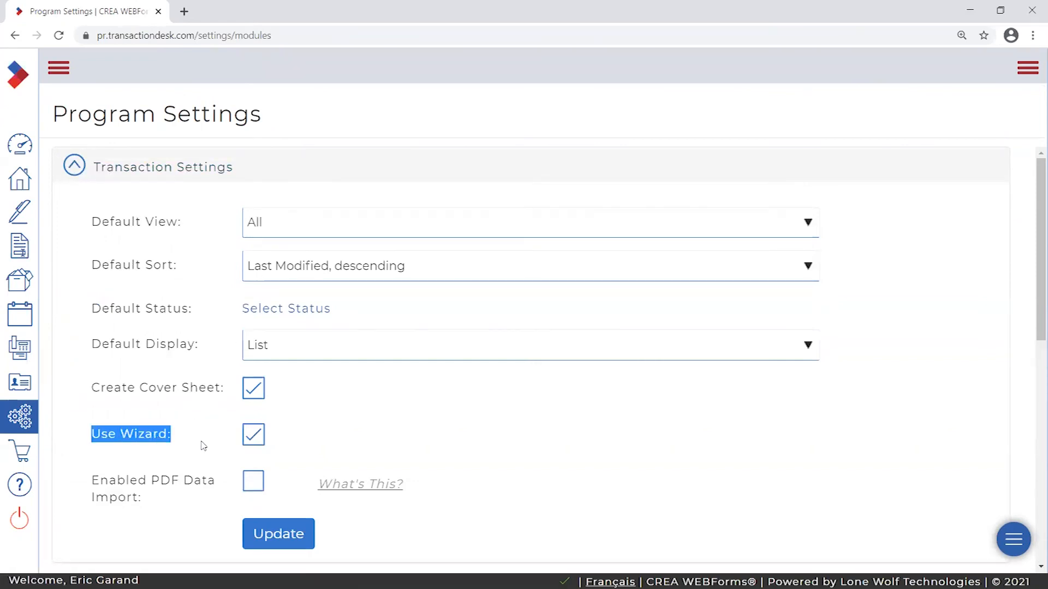
click(259, 439)
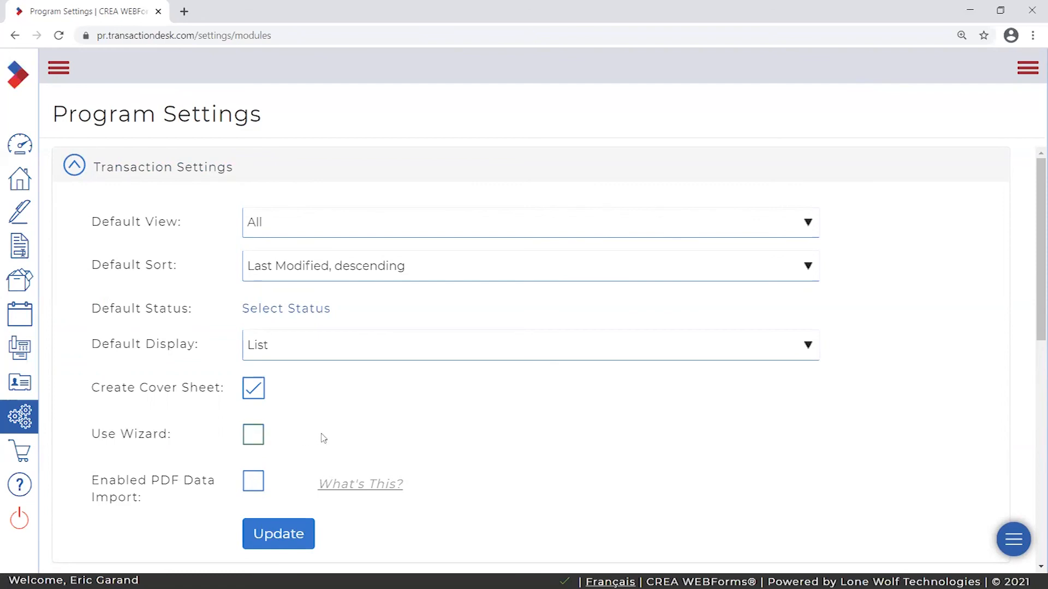
click(296, 533)
- Make sure Use Wizard ends up off and update the transaction settings again
drag(92, 433, 206, 443)
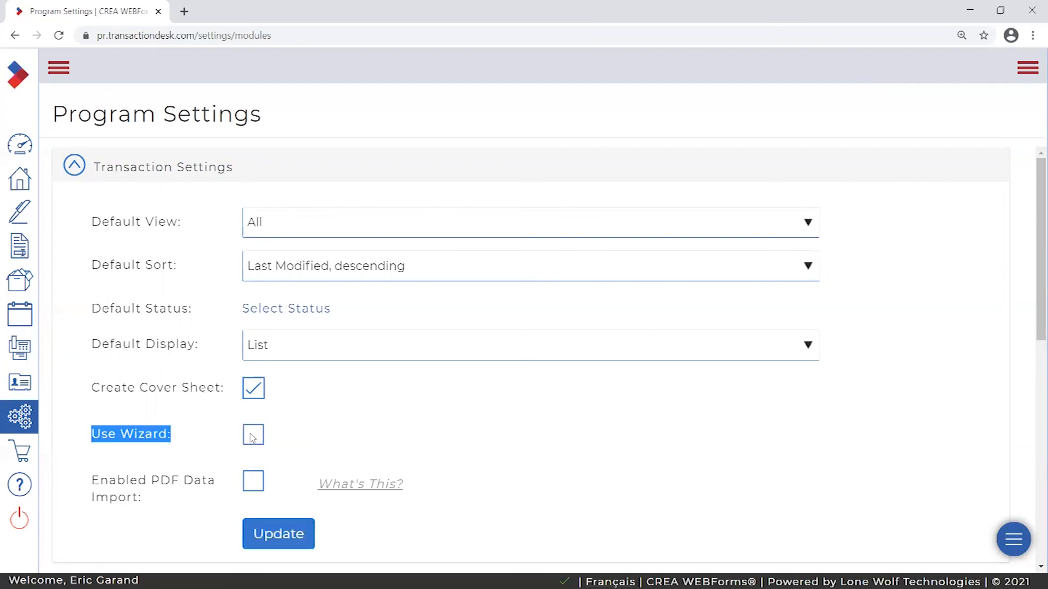
click(273, 435)
click(253, 434)
click(246, 435)
click(260, 437)
click(262, 441)
click(291, 535)
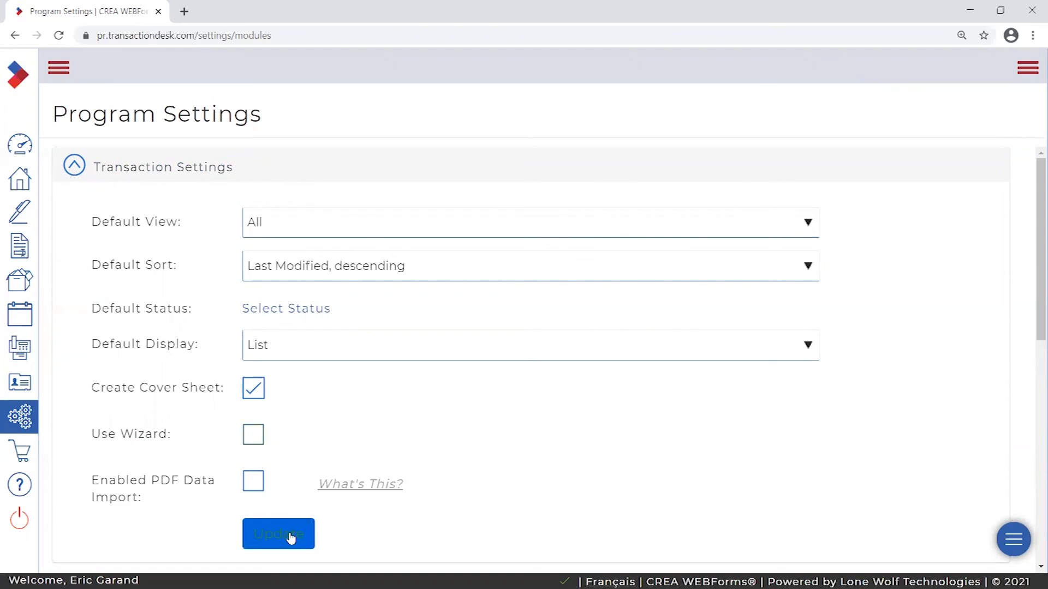
click(253, 435)
- In Form Settings, pick Times-Bold as the default font and 10 as the default size
click(146, 165)
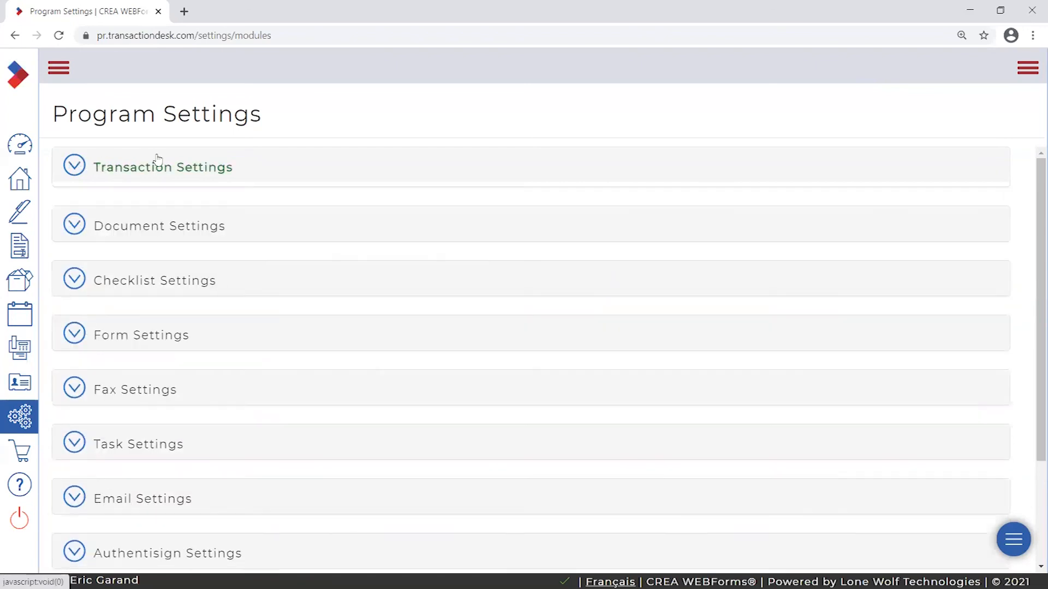
click(123, 334)
scroll(194, 327, down, 2)
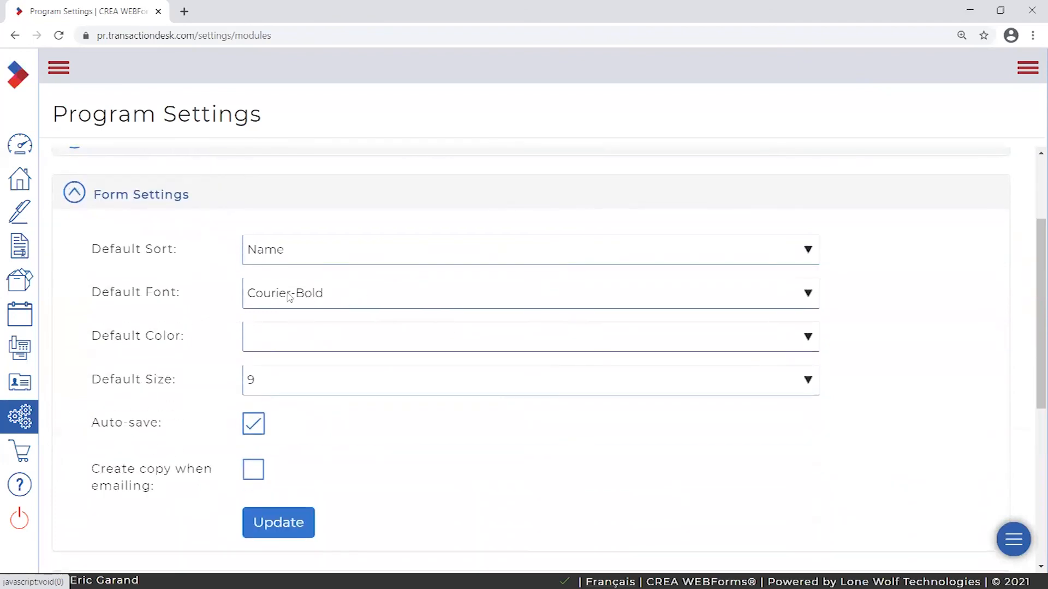
click(334, 298)
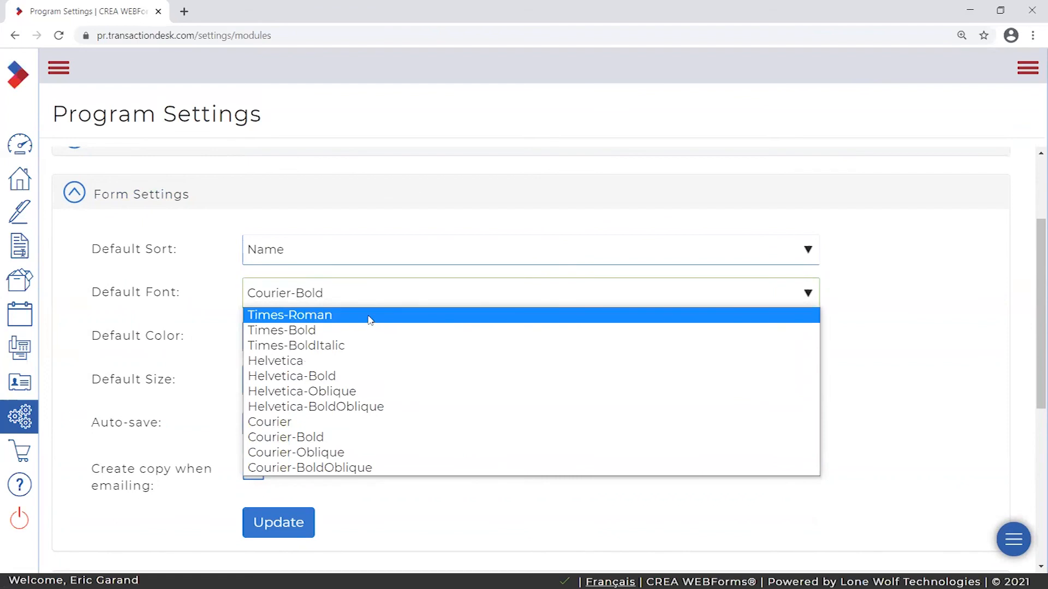
click(312, 333)
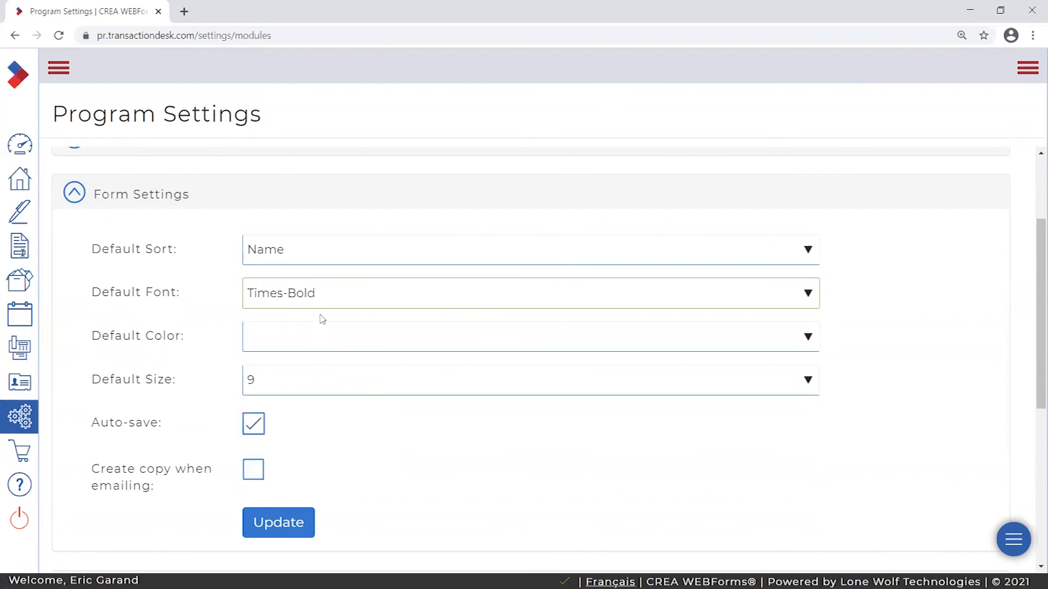
click(266, 384)
click(272, 448)
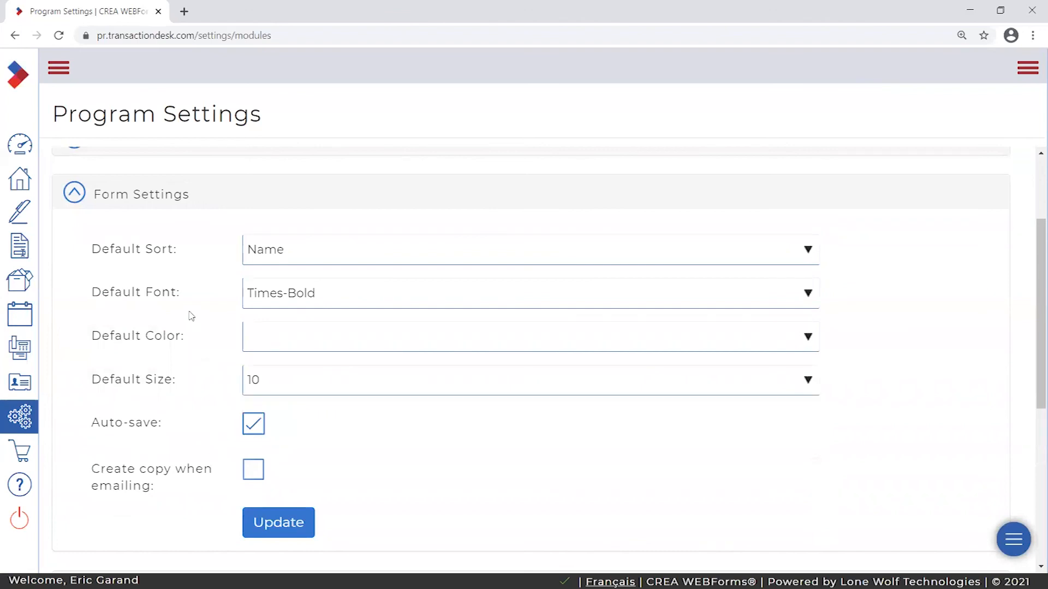
- Save the Times-Bold size 10 defaults and reopen Form Settings to verify them
click(126, 198)
click(134, 200)
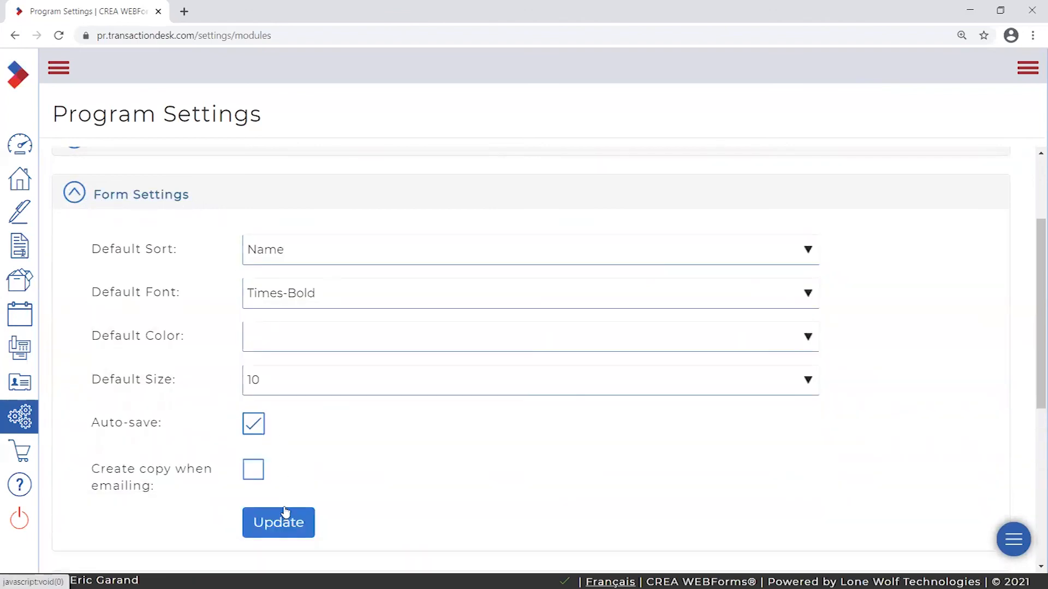
click(282, 525)
click(131, 197)
scroll(136, 423, down, 2)
scroll(159, 222, up, 3)
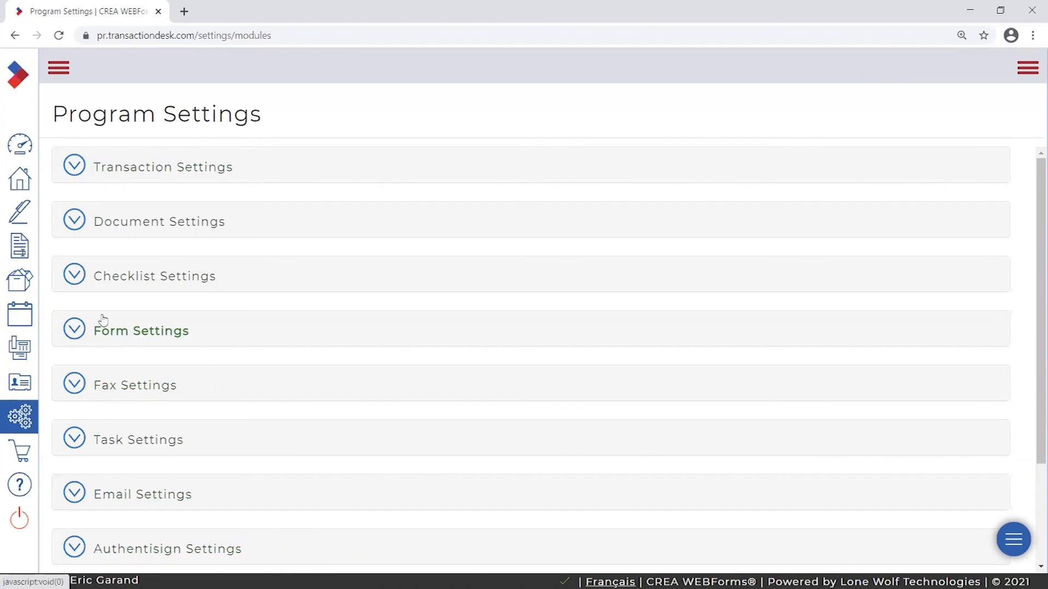
click(114, 334)
scroll(105, 391, down, 4)
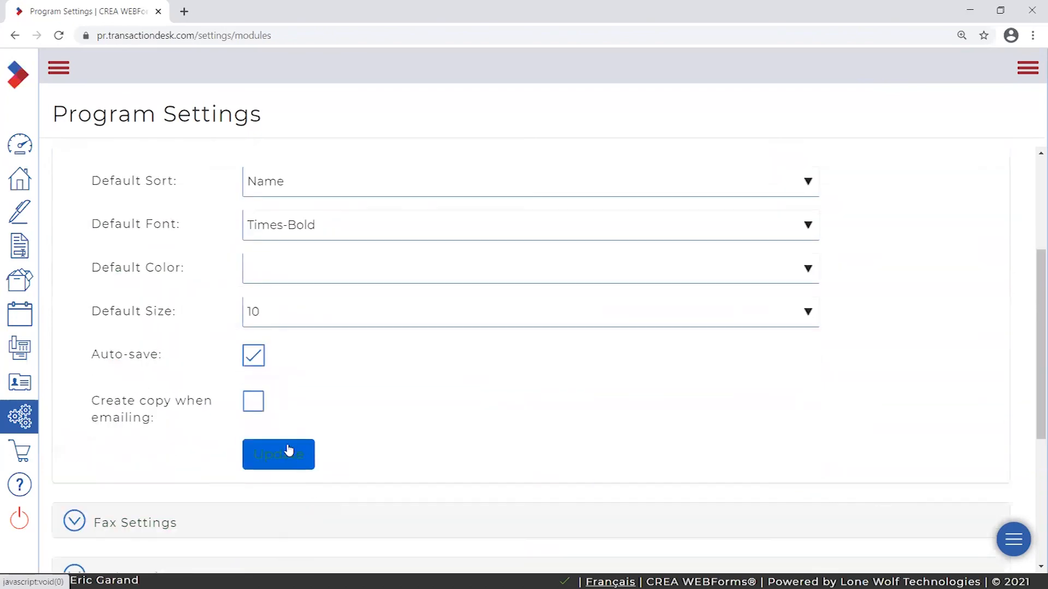